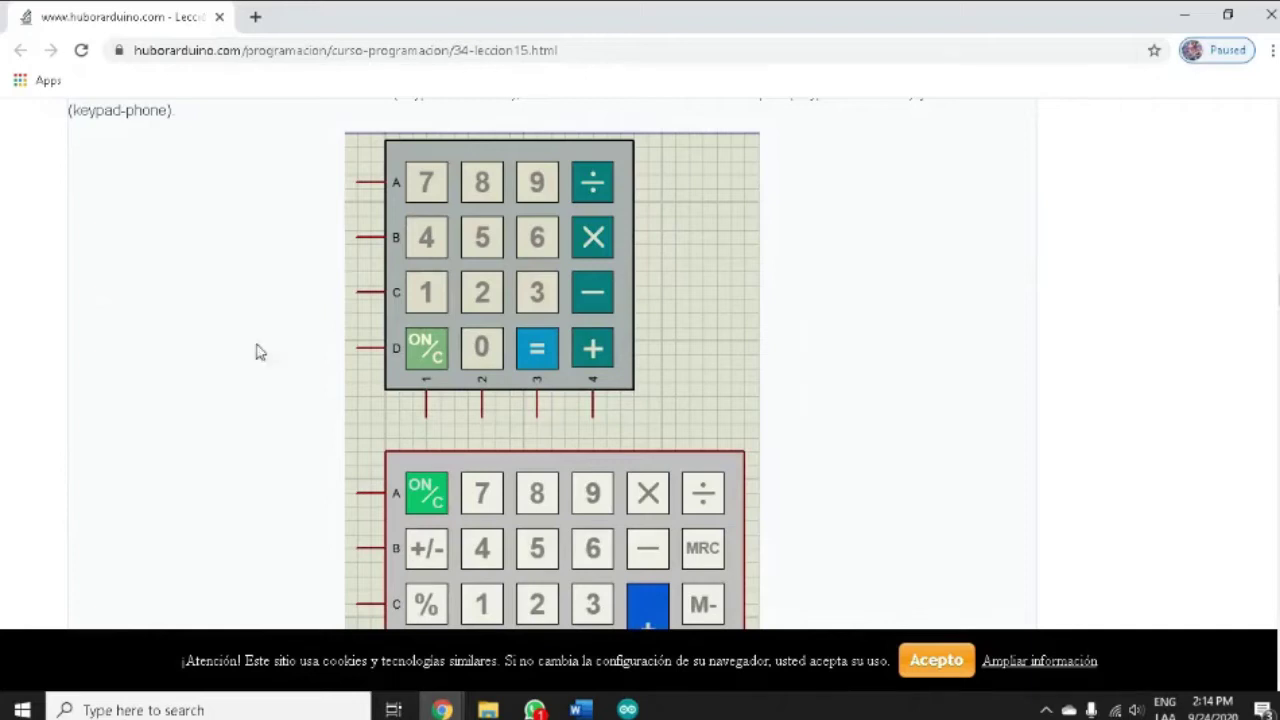
- Examine the three keypad models in the lesson: the small calculator, the large calculator and the phone keypad
scroll(238, 377, down, 1)
scroll(238, 377, down, 3)
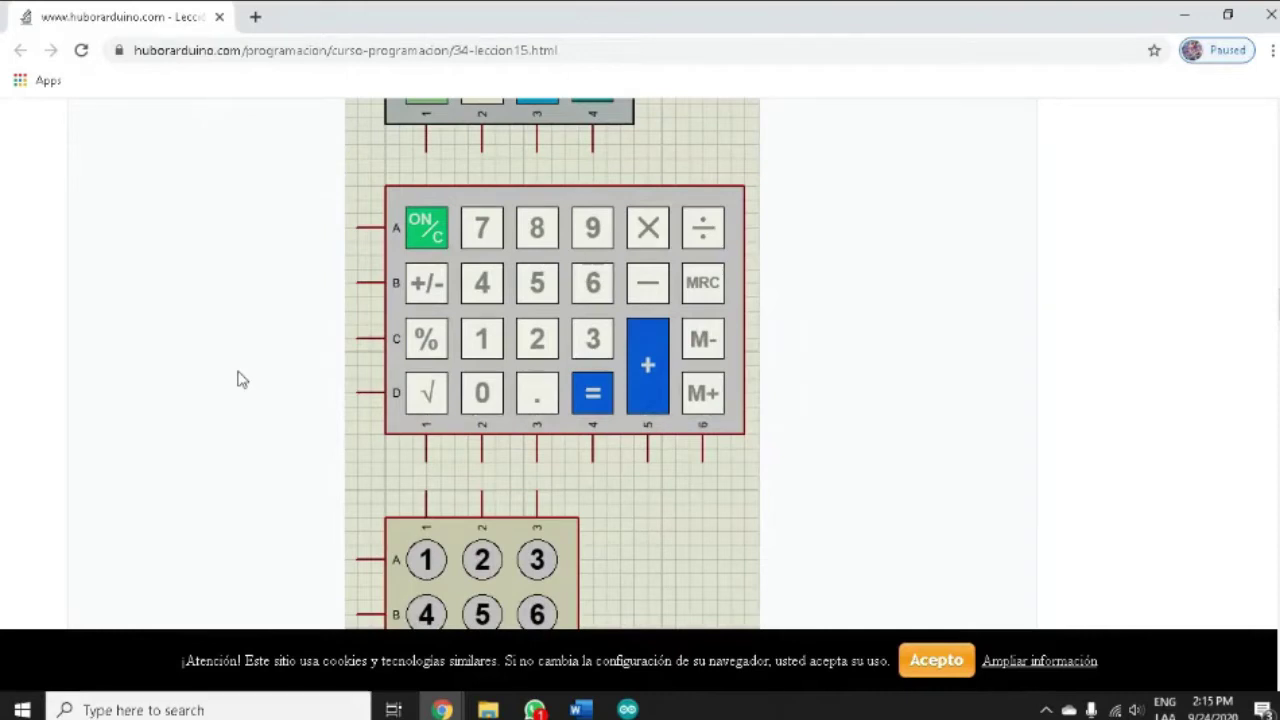
scroll(238, 378, up, 4)
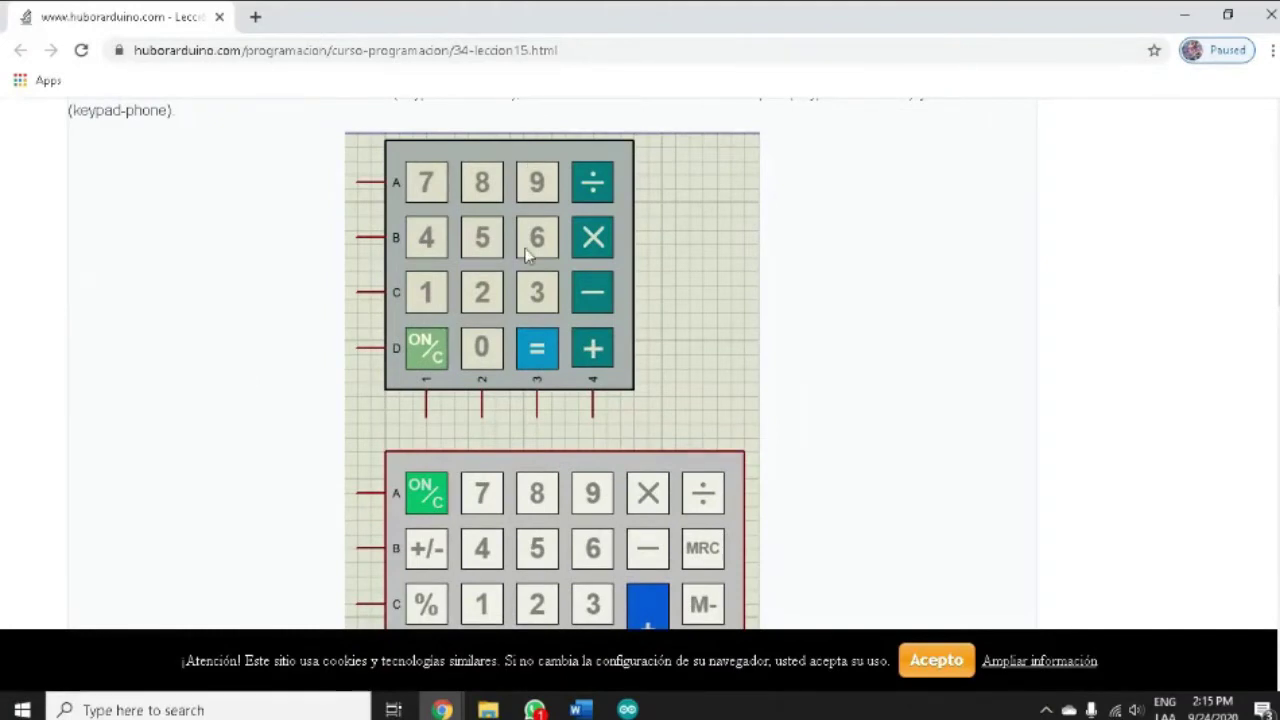
scroll(528, 255, down, 7)
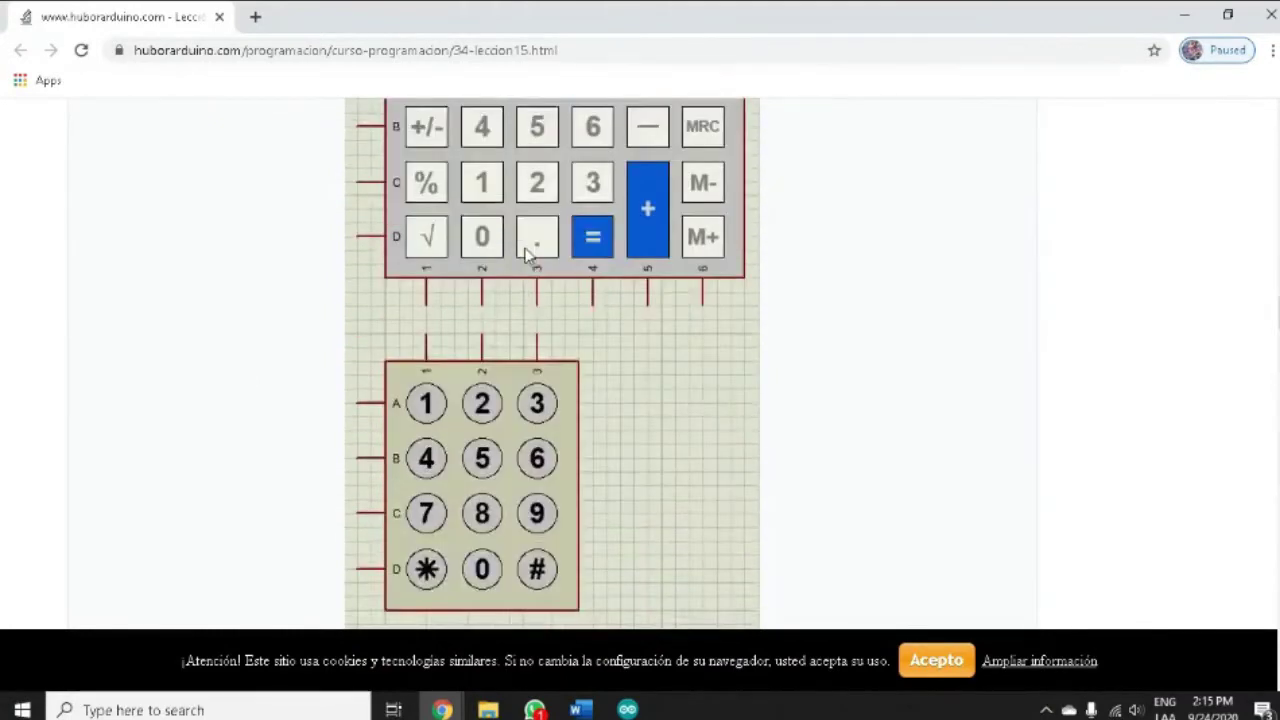
scroll(528, 255, down, 1)
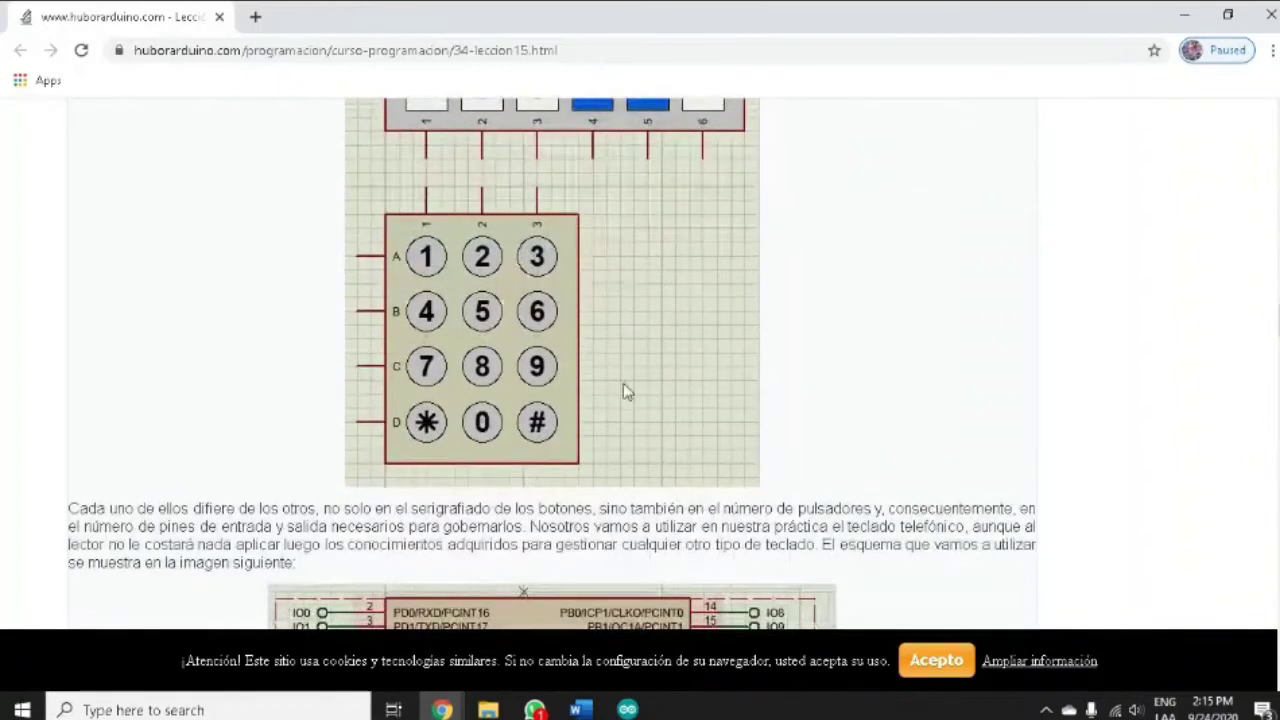
scroll(623, 390, up, 1)
scroll(623, 390, up, 3)
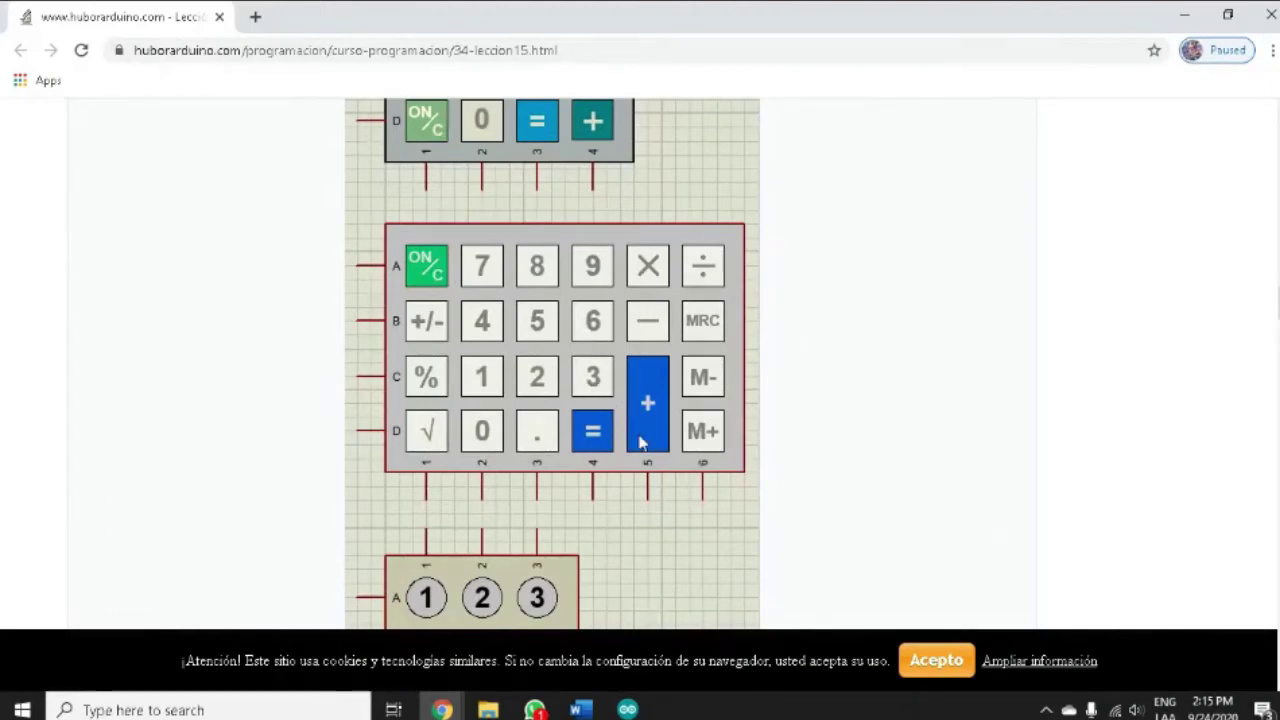
scroll(889, 446, down, 2)
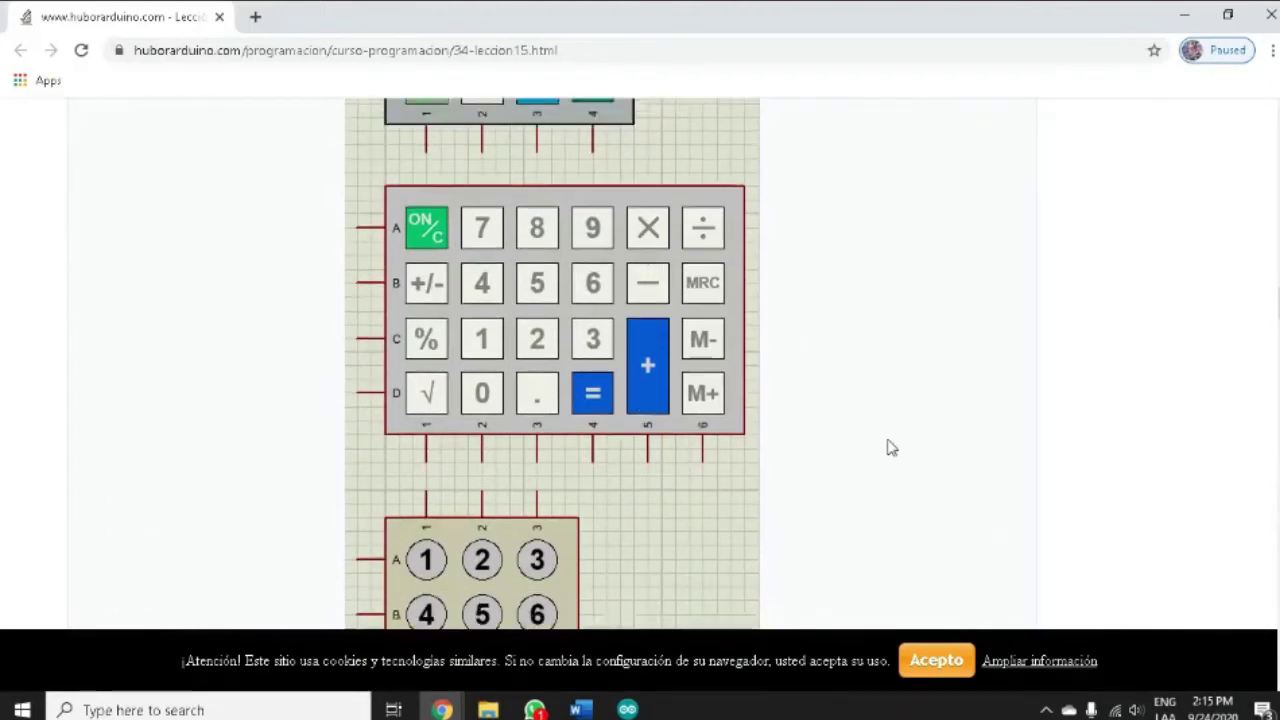
- Examine the Arduino 328 schematic, including the phone keypad's row and column pins and the green and red LED connections
scroll(891, 447, down, 5)
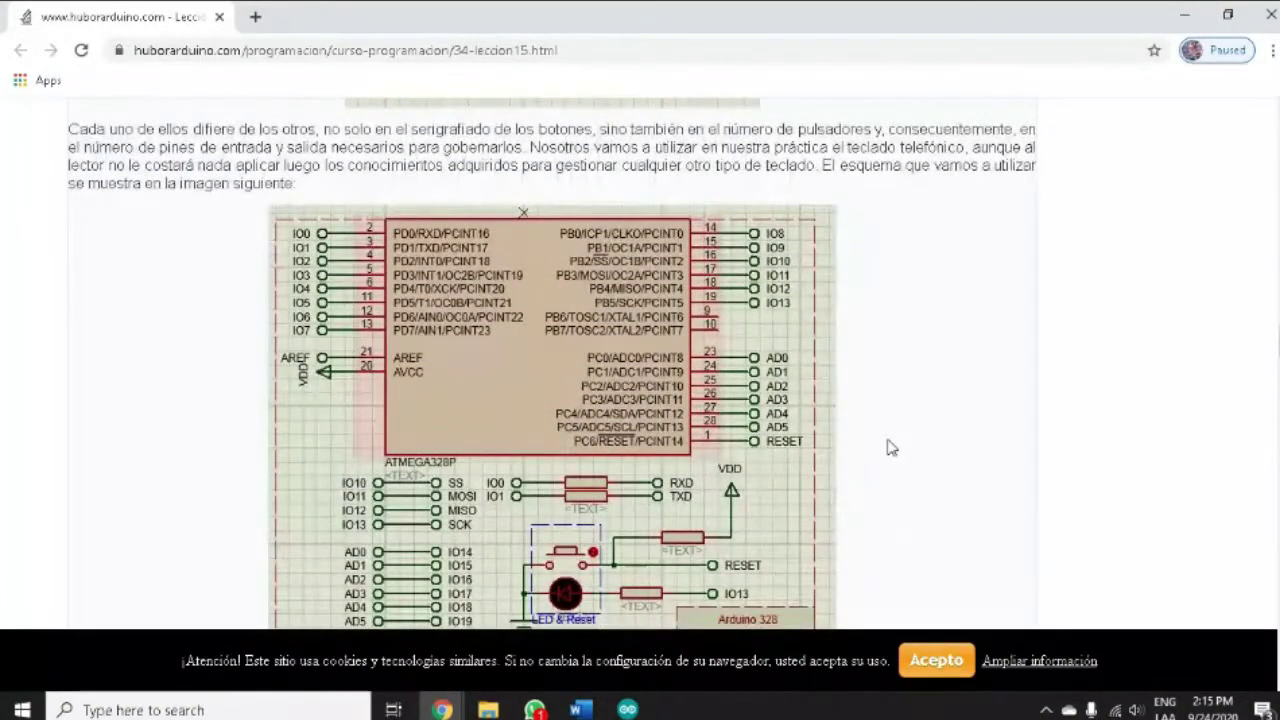
scroll(891, 447, down, 1)
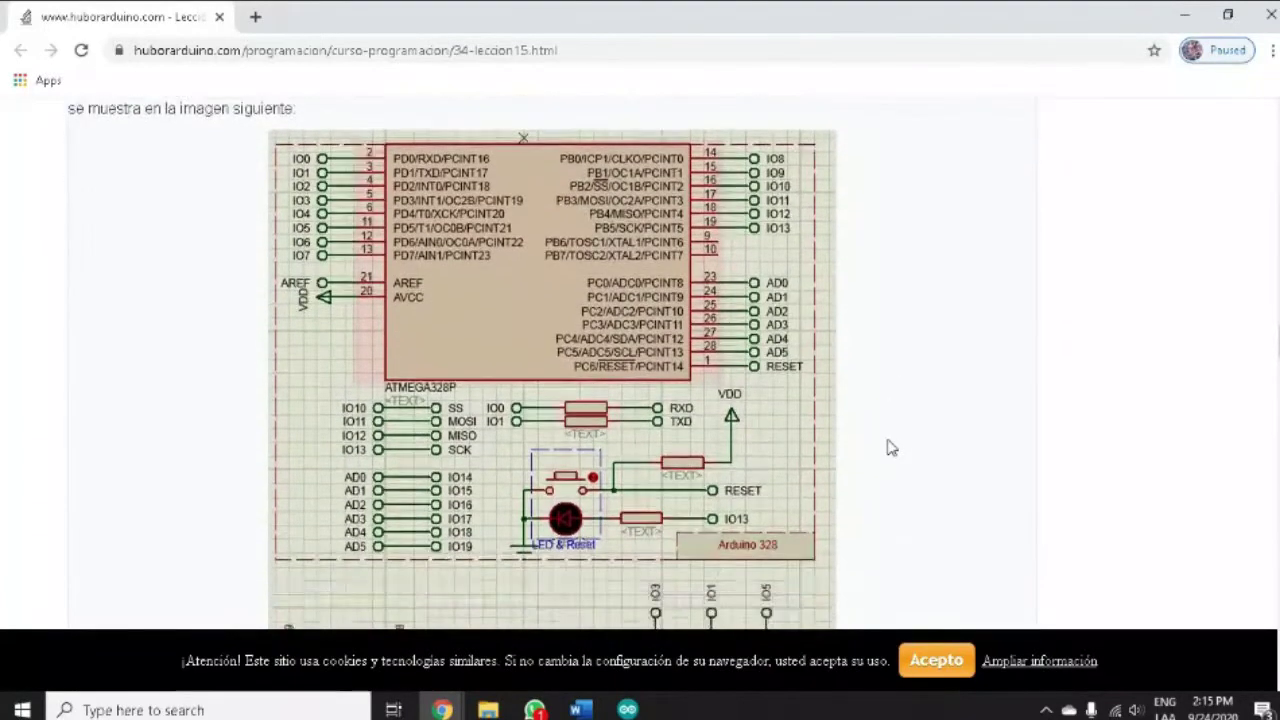
scroll(891, 447, down, 3)
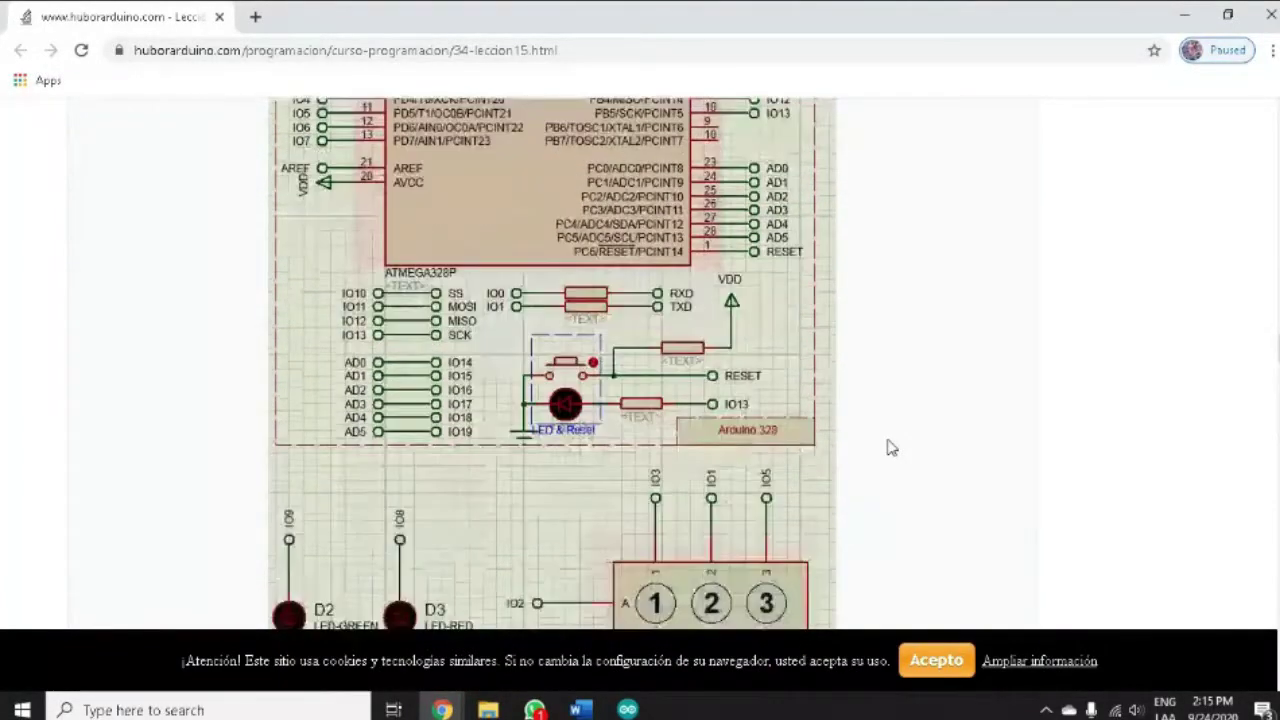
scroll(891, 447, up, 3)
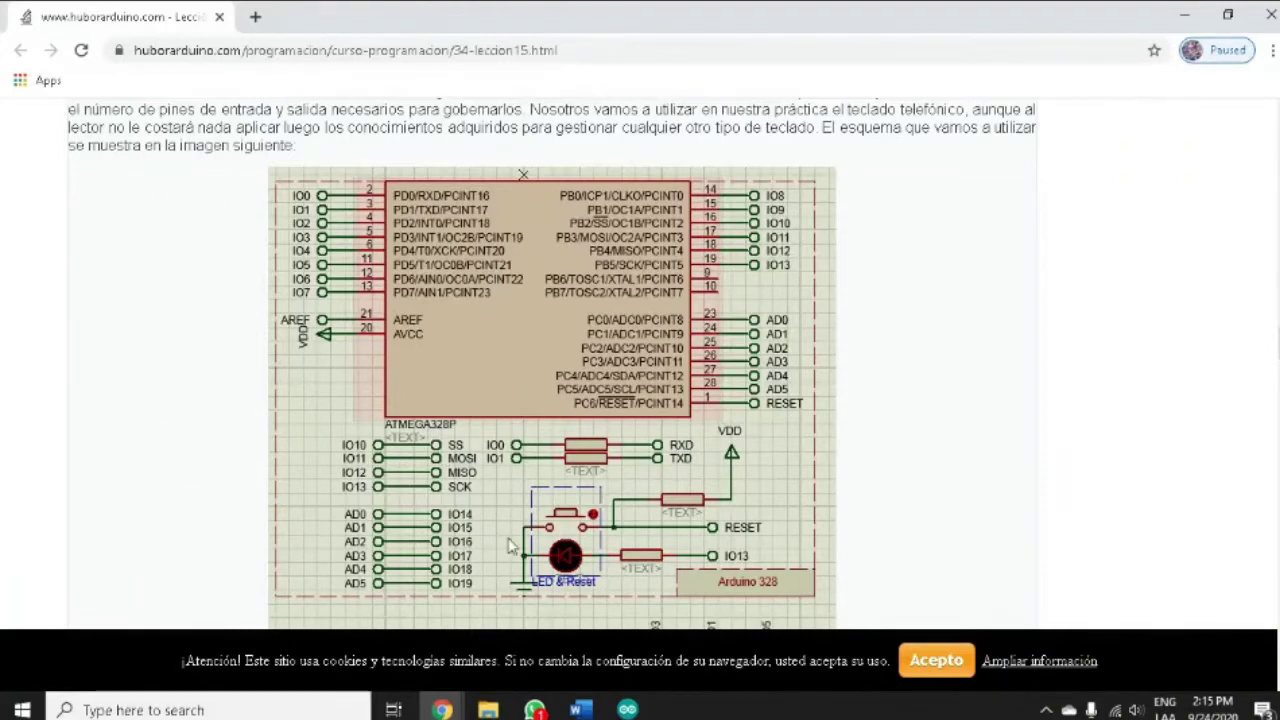
scroll(510, 545, down, 3)
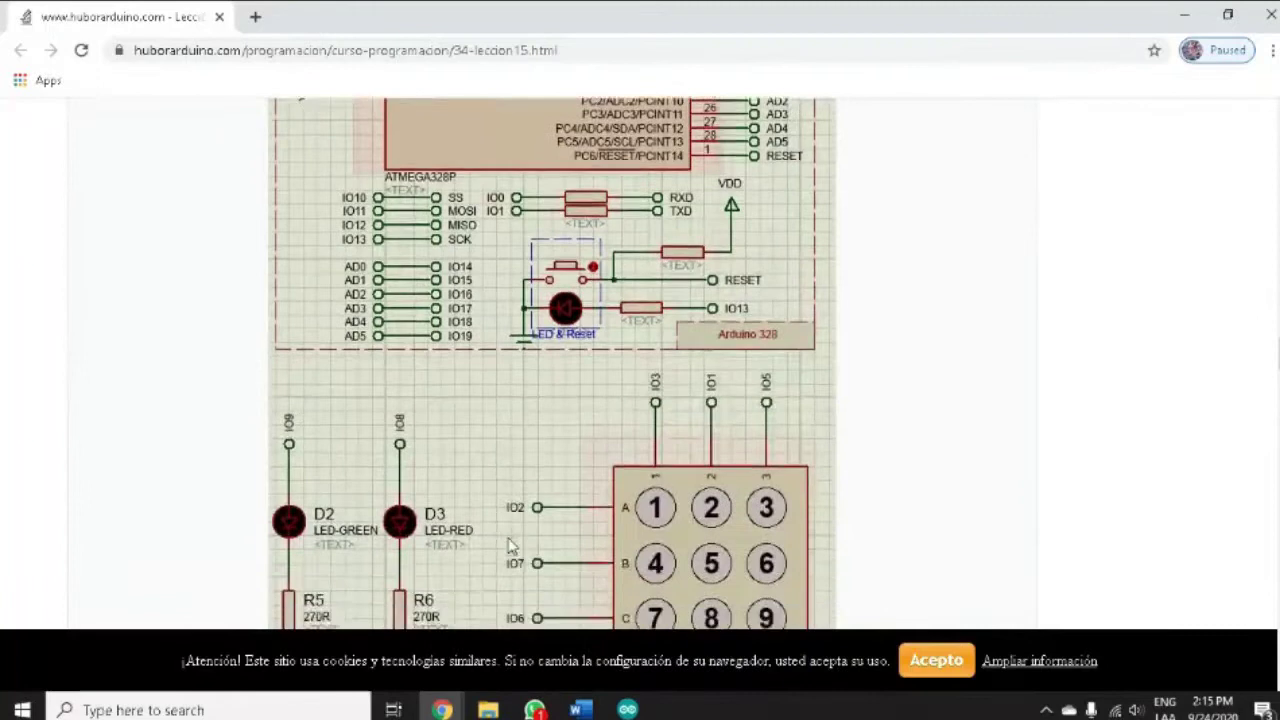
scroll(510, 545, down, 2)
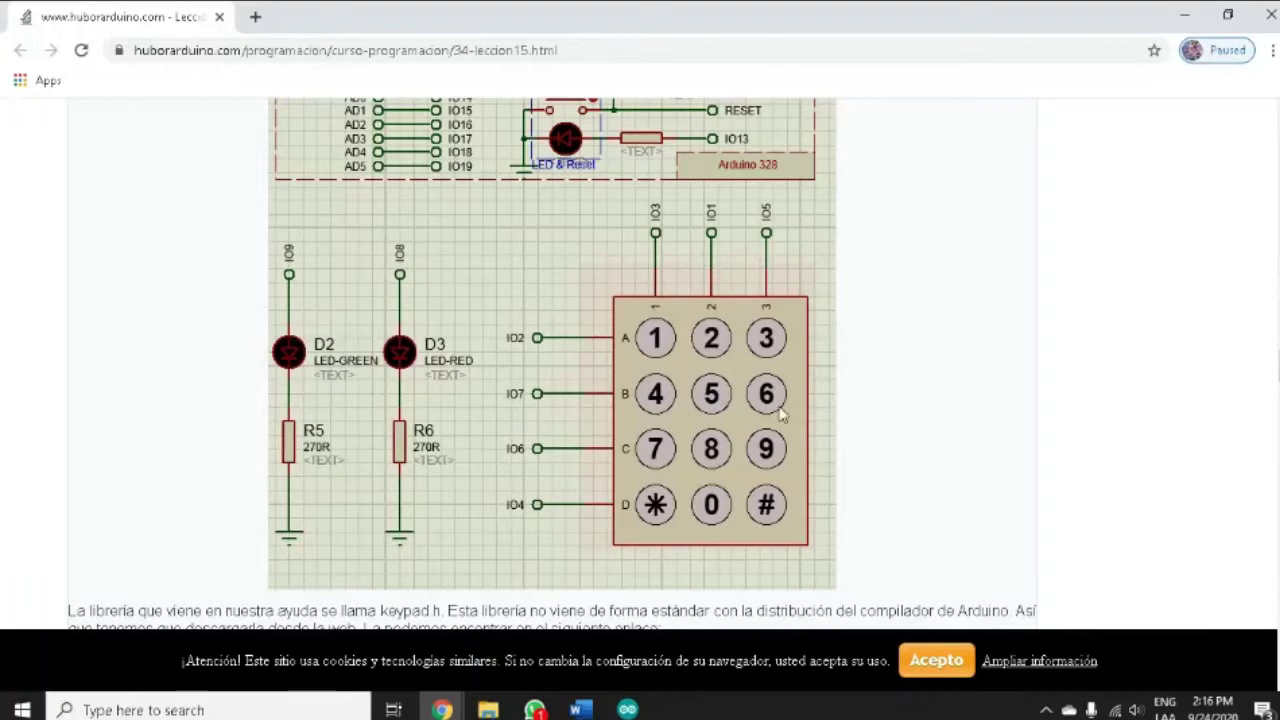
scroll(835, 440, down, 3)
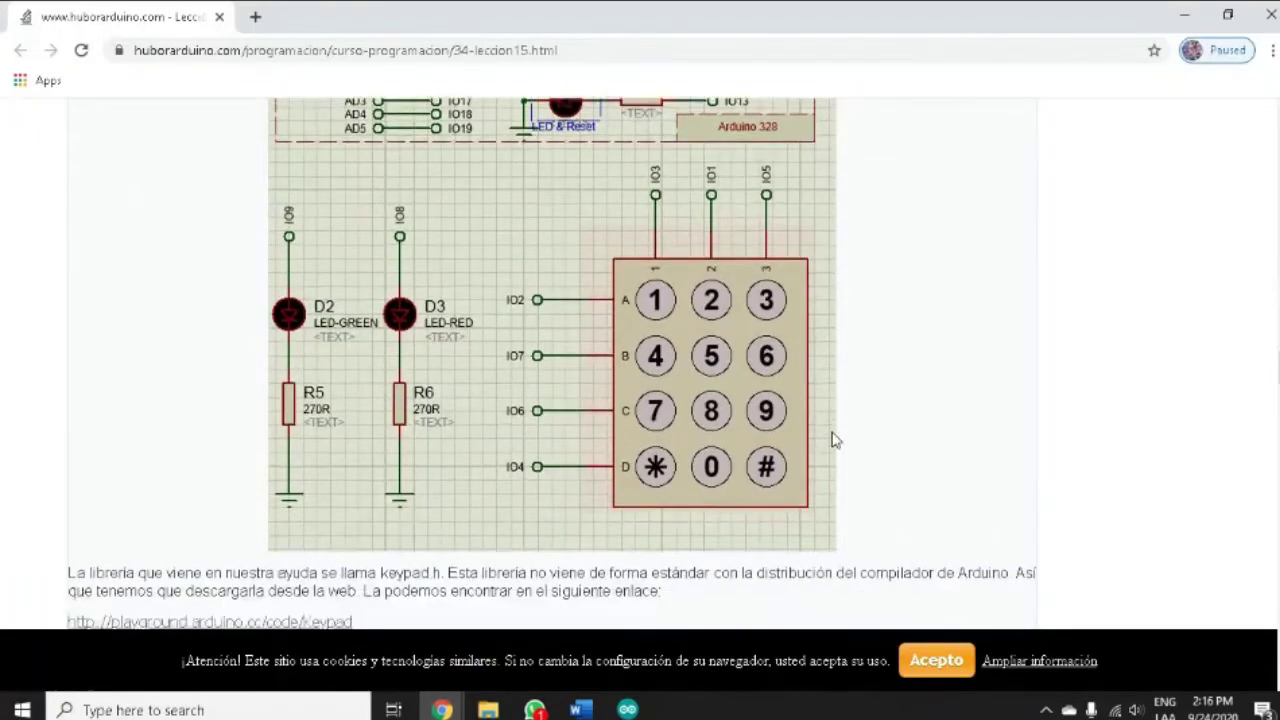
- Read the keypad.h library download and installation instructions, the safe-lock application description and the start of the main.ino sample code
scroll(835, 440, down, 2)
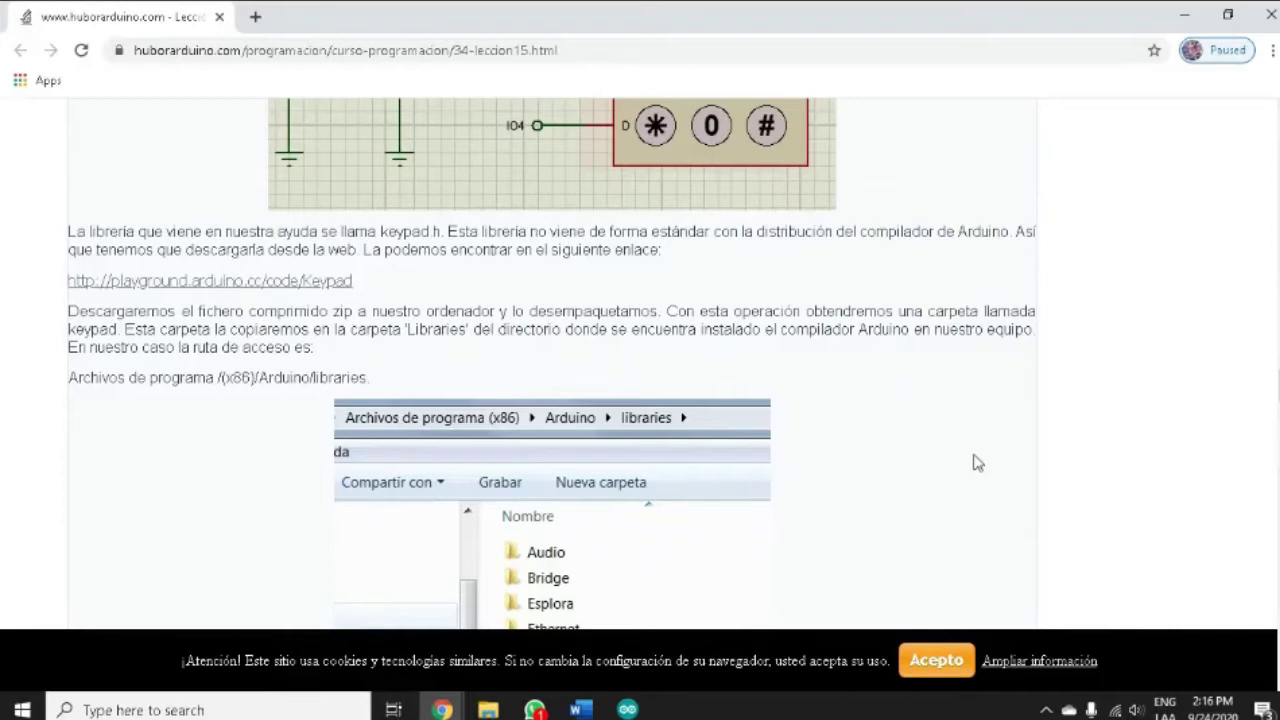
scroll(976, 462, up, 3)
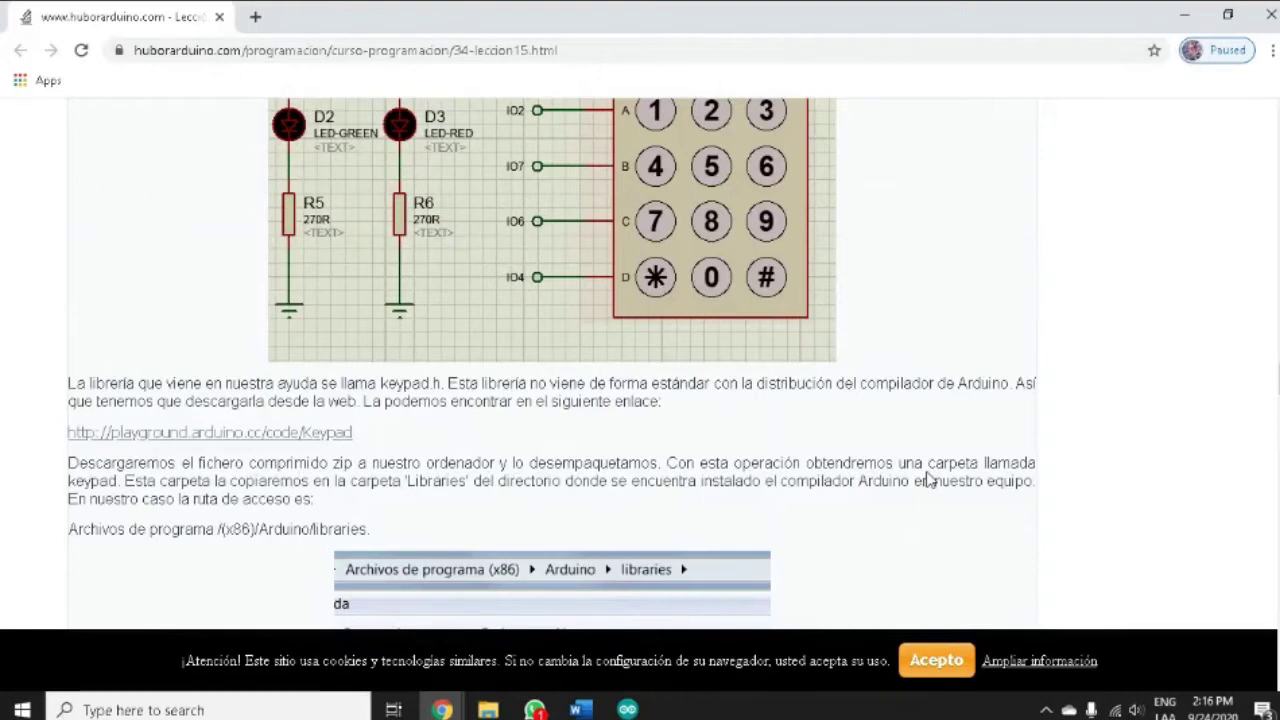
scroll(928, 480, down, 3)
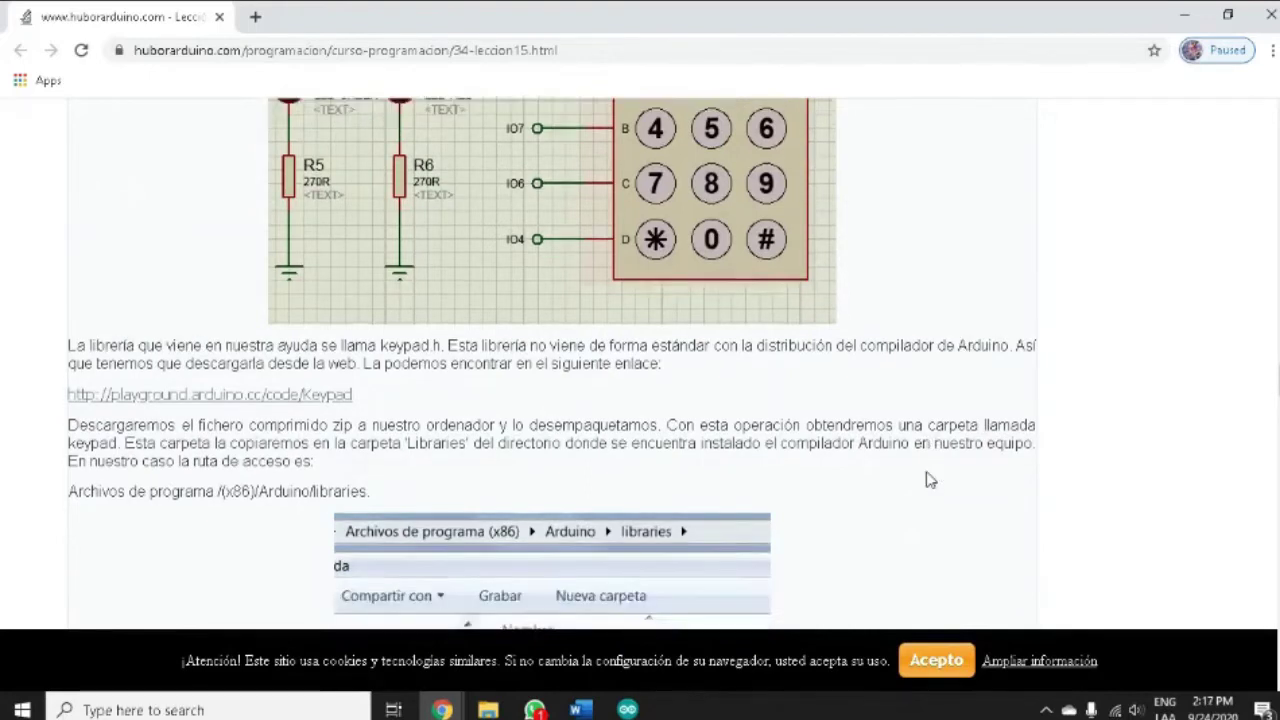
scroll(928, 480, down, 1)
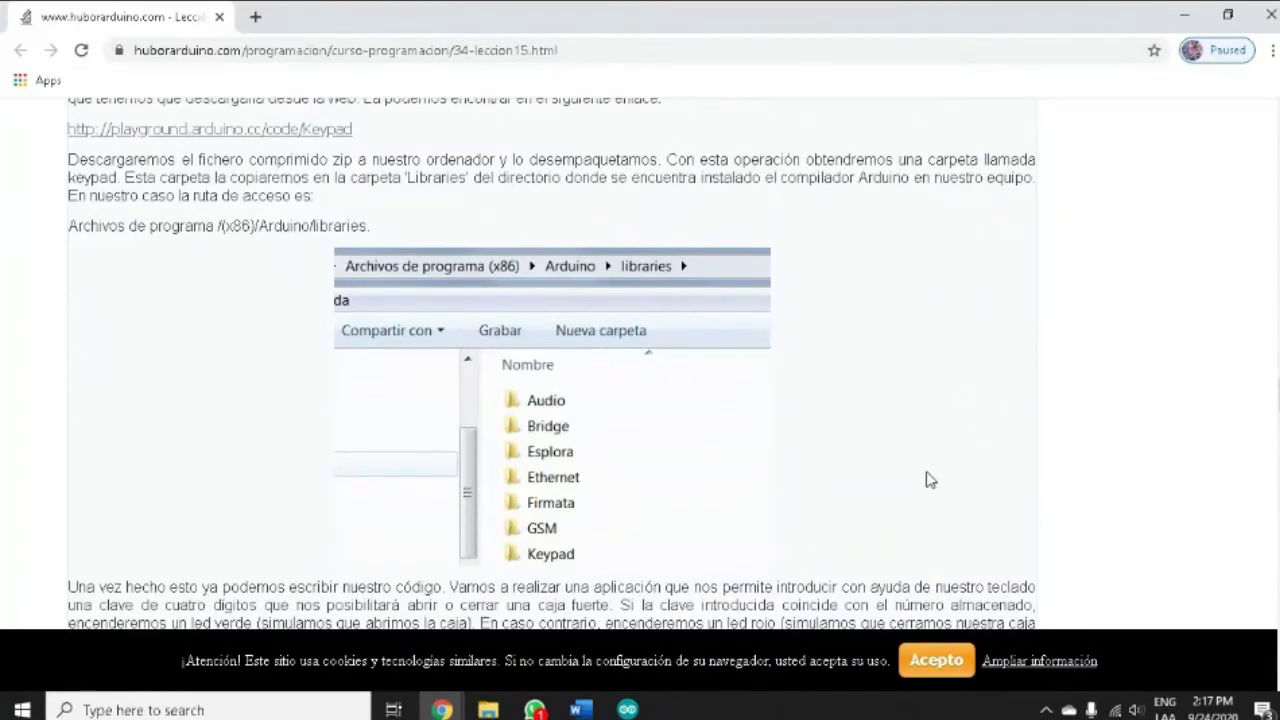
scroll(930, 480, down, 3)
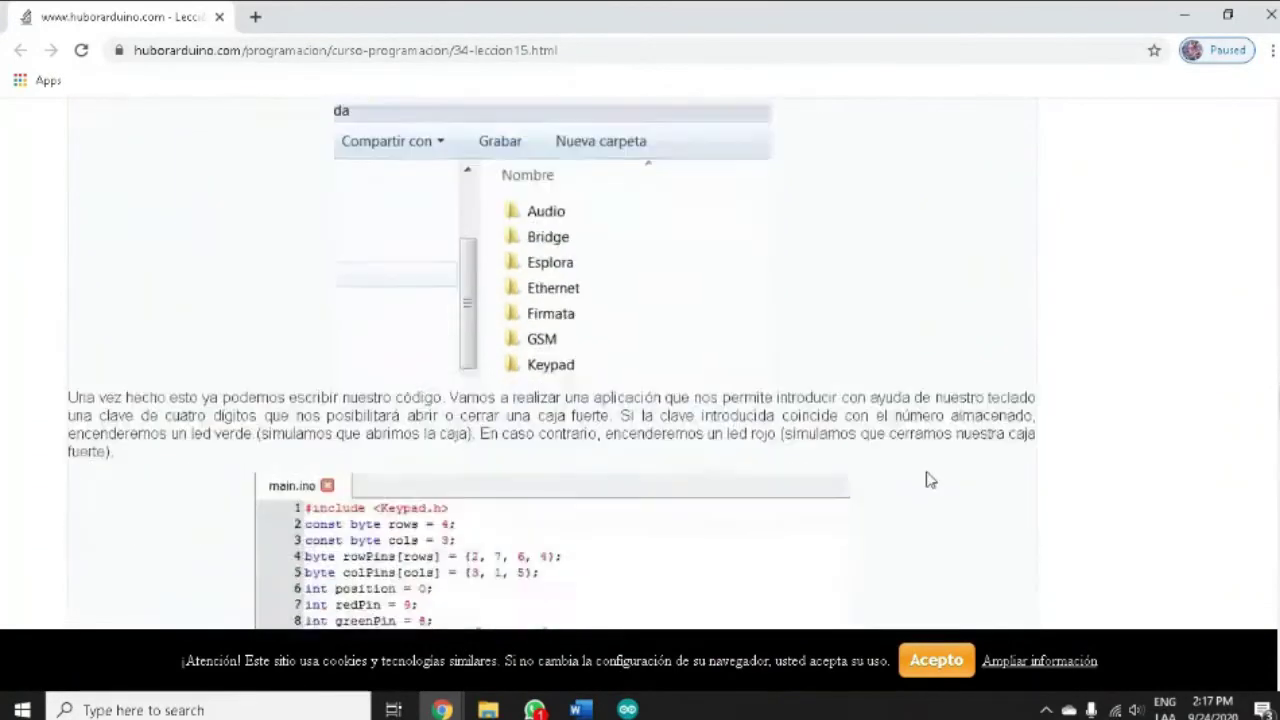
scroll(930, 480, down, 3)
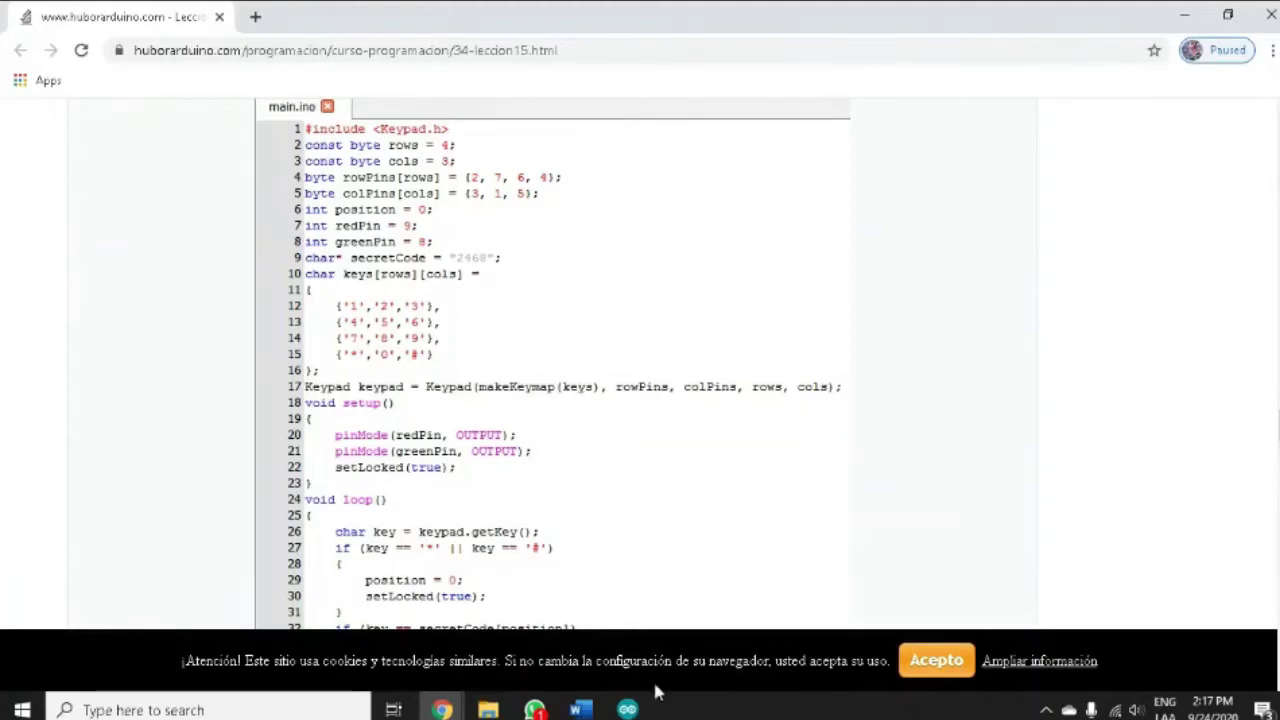
- Switch to the Teclado_Matricial sketch in the Arduino IDE and highlight its #include <Keypad.h> line
mouse_move(635, 712)
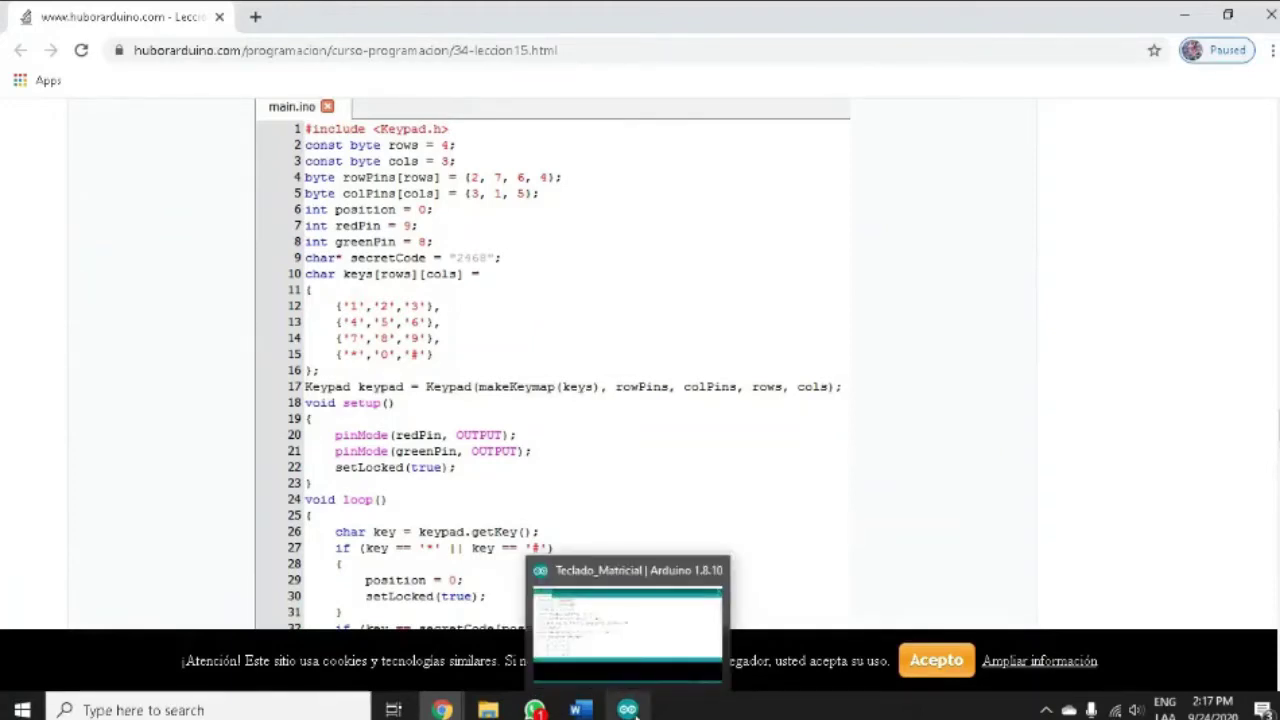
click(659, 626)
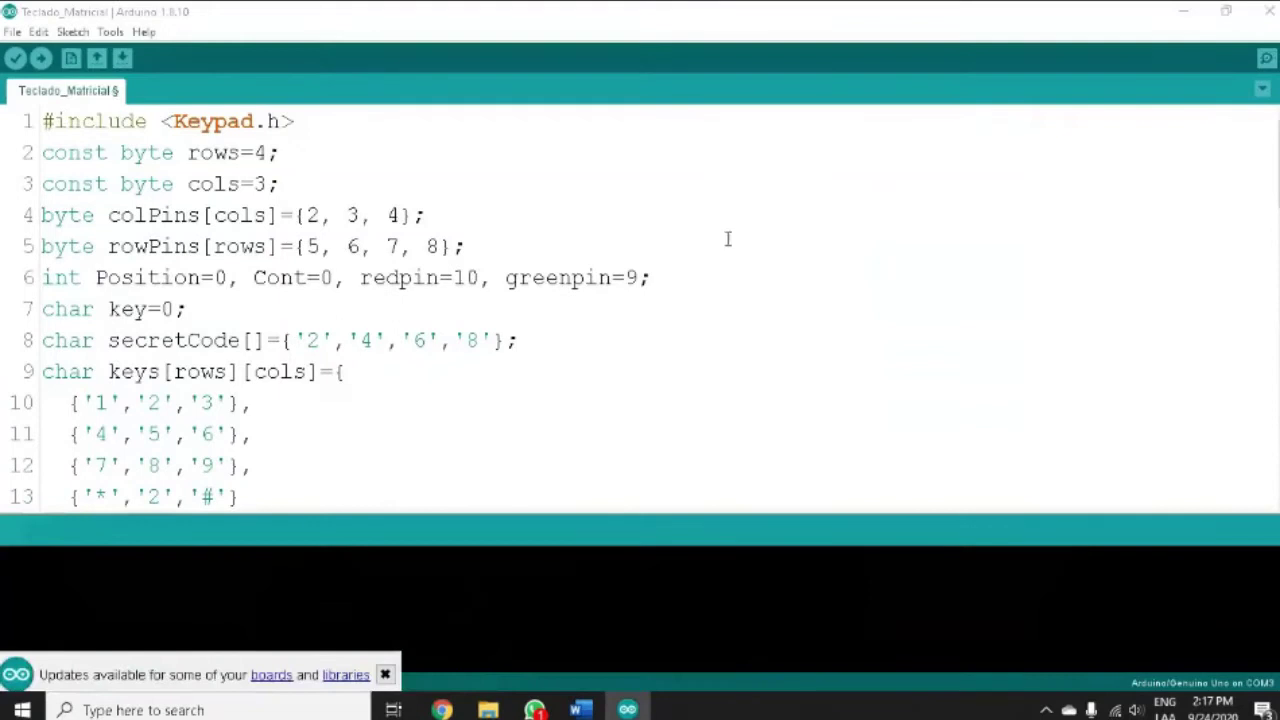
click(660, 137)
key(Home)
key(Up)
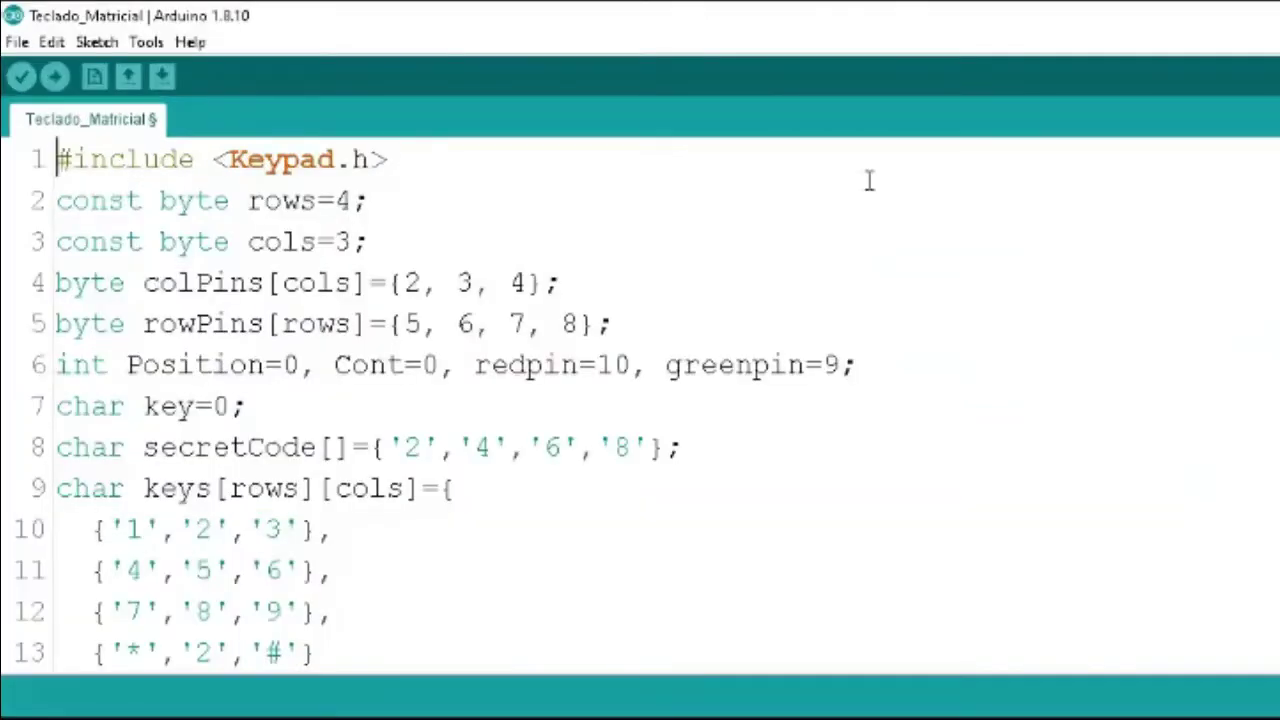
key(Down)
key(Up)
key(shift+End)
key(Right)
key(Right)
key(Up)
key(shift+End)
key(Right)
key(Right)
key(Up)
key(shift+End)
key(Right)
key(Right)
key(Up)
key(shift+End)
key(Right)
key(Up)
key(Right)
key(Up)
key(shift+End)
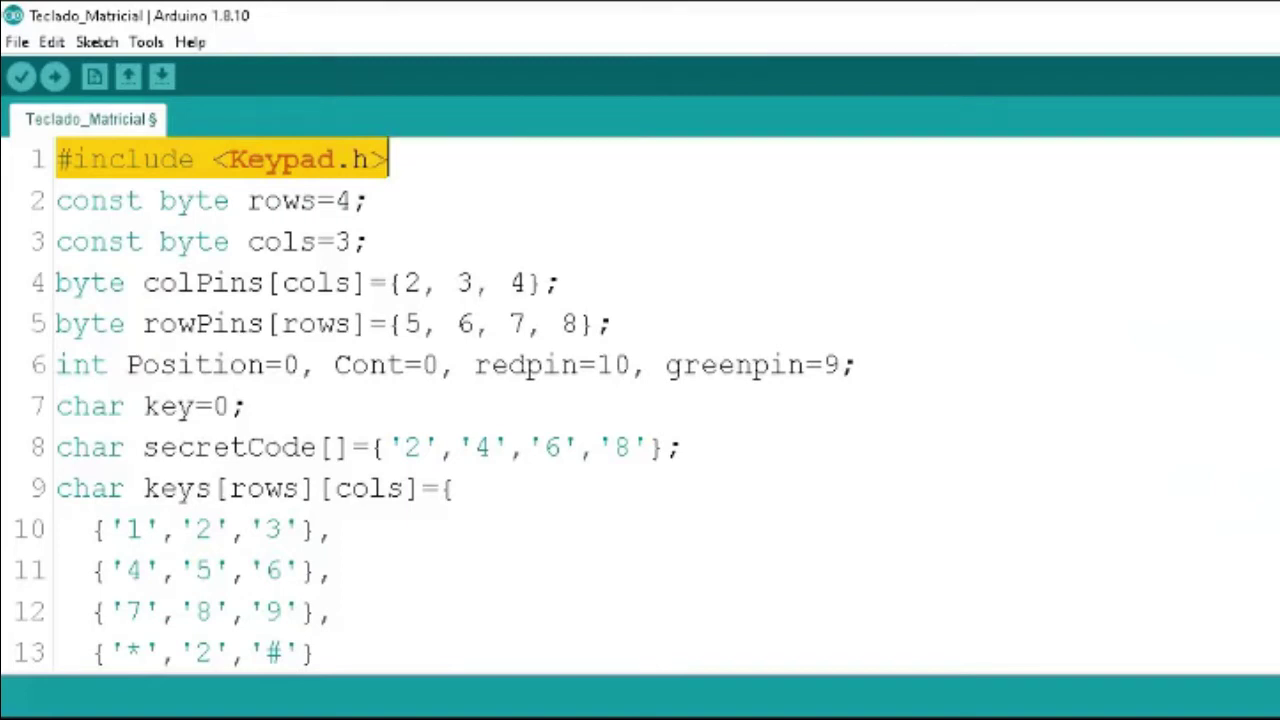
- Close the Arduino sketch, minimize the open browser windows and bring up File Explorer
key(ctrl+w)
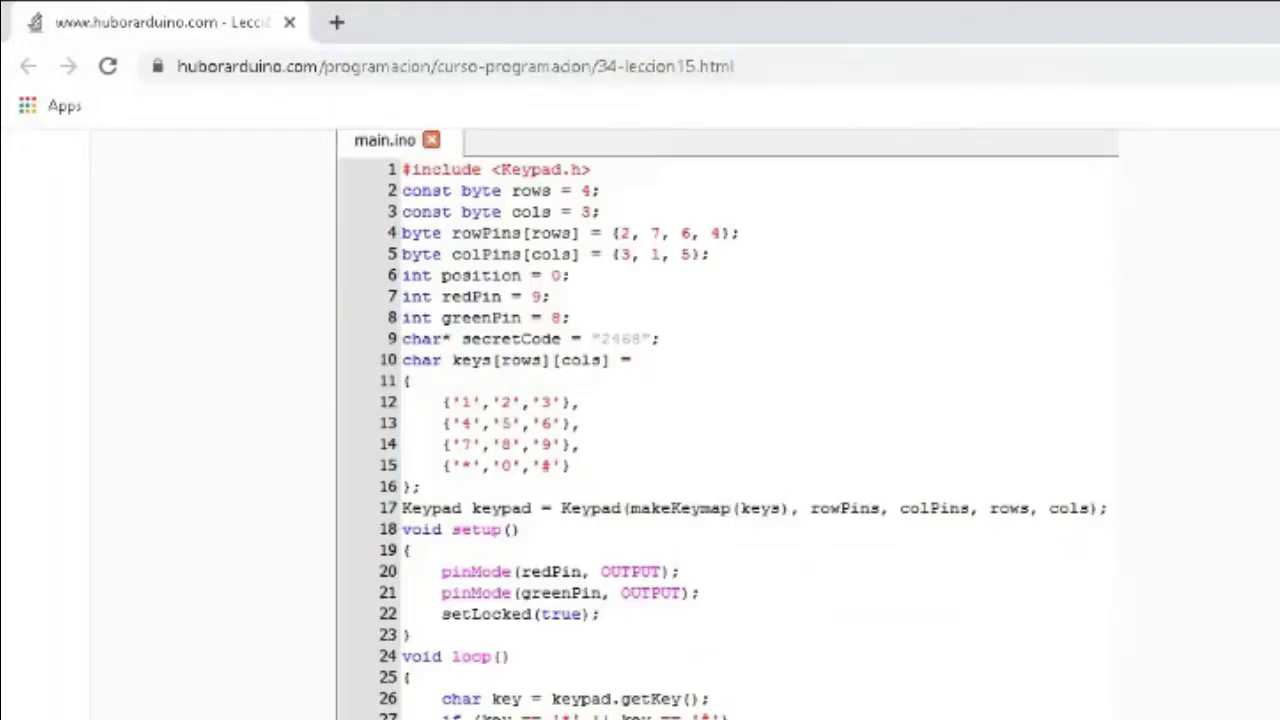
click(1183, 20)
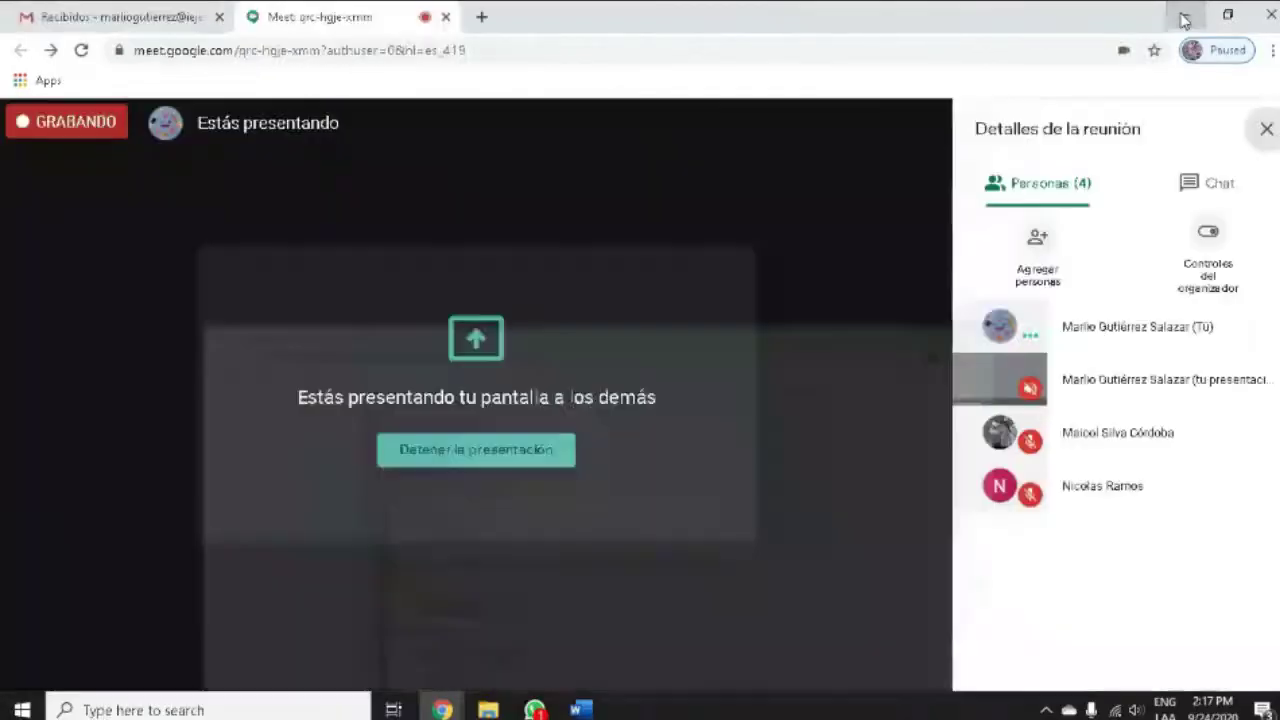
click(1183, 20)
click(1183, 20)
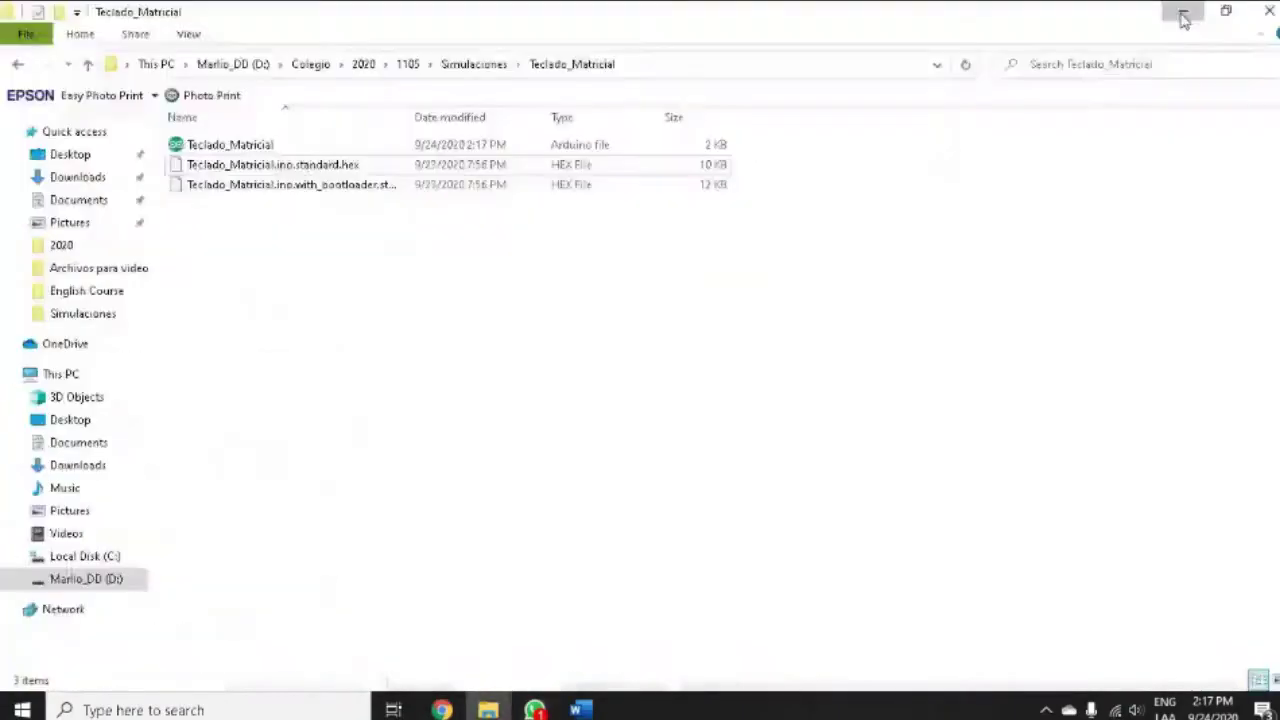
click(1183, 20)
click(488, 710)
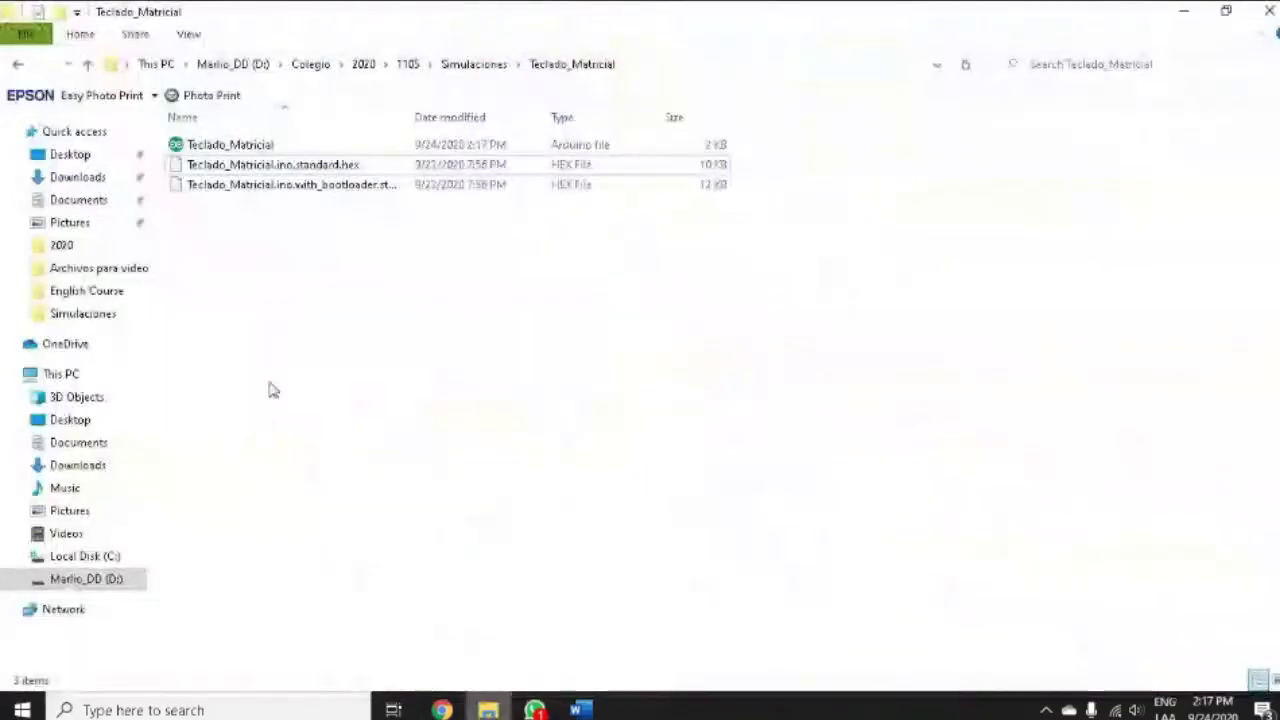
- Extract the index archive directly into the Downloads folder
click(90, 177)
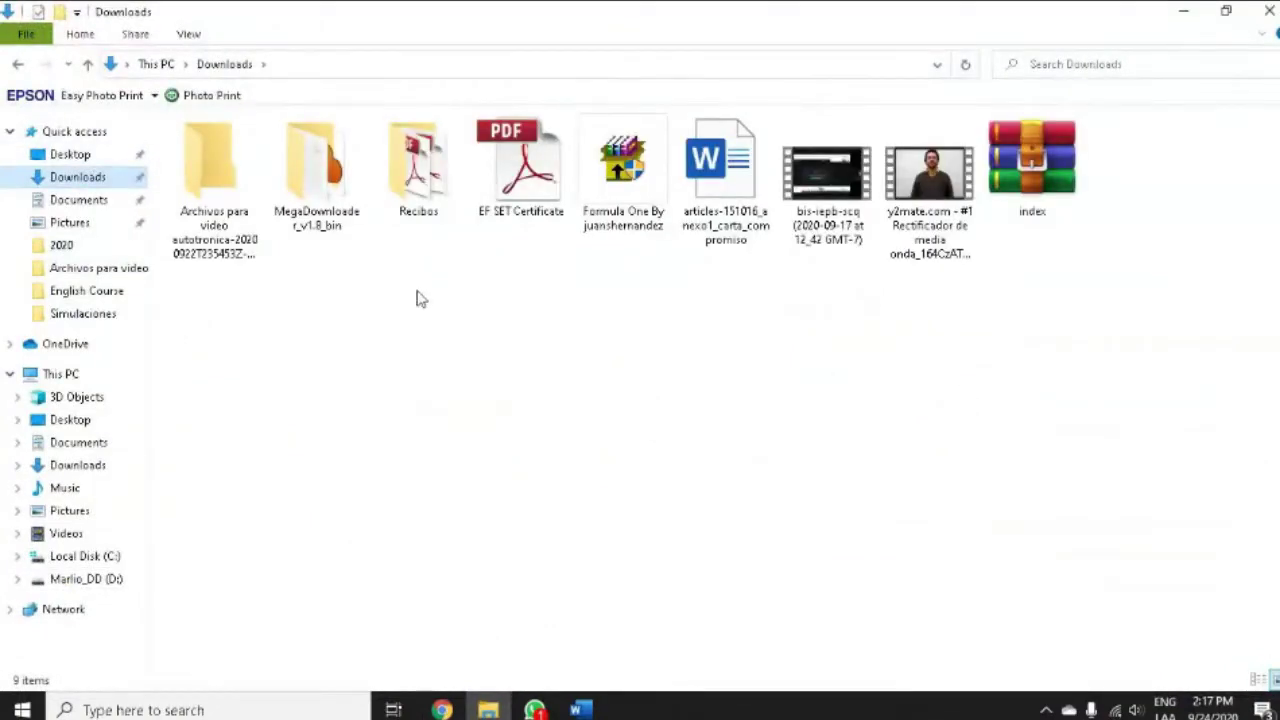
double_click(1027, 186)
right_click(1027, 186)
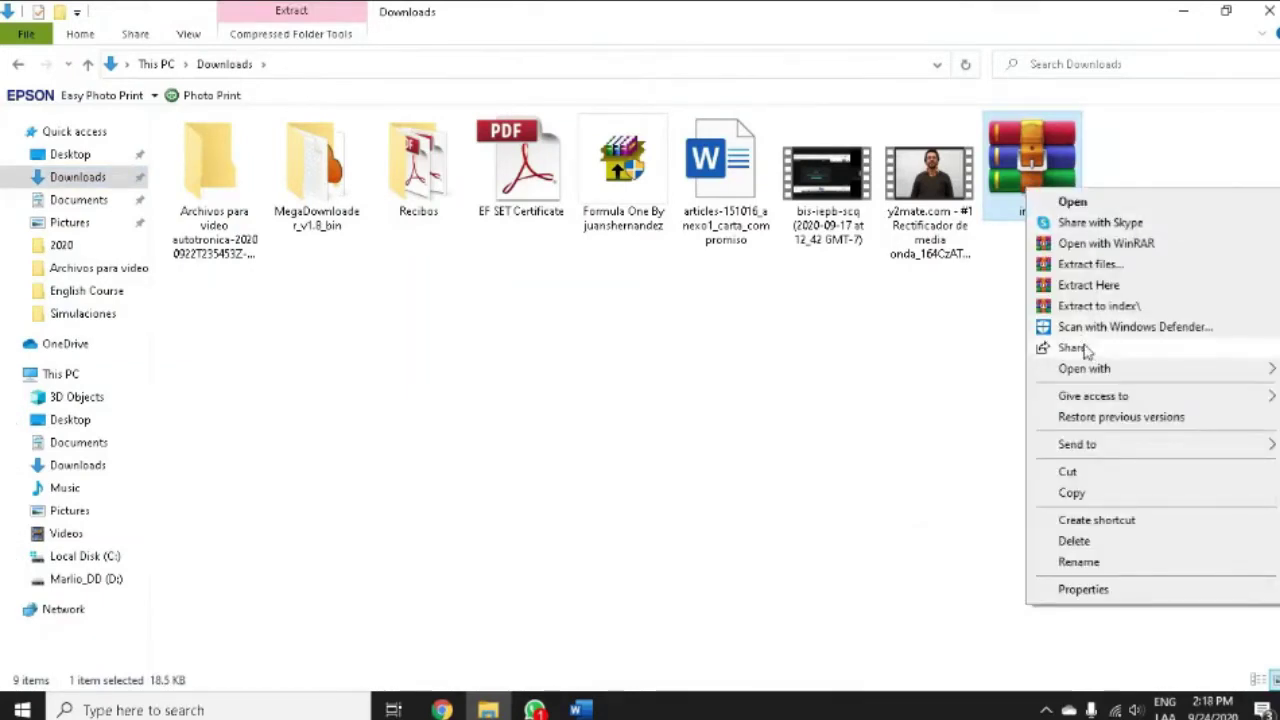
click(1092, 285)
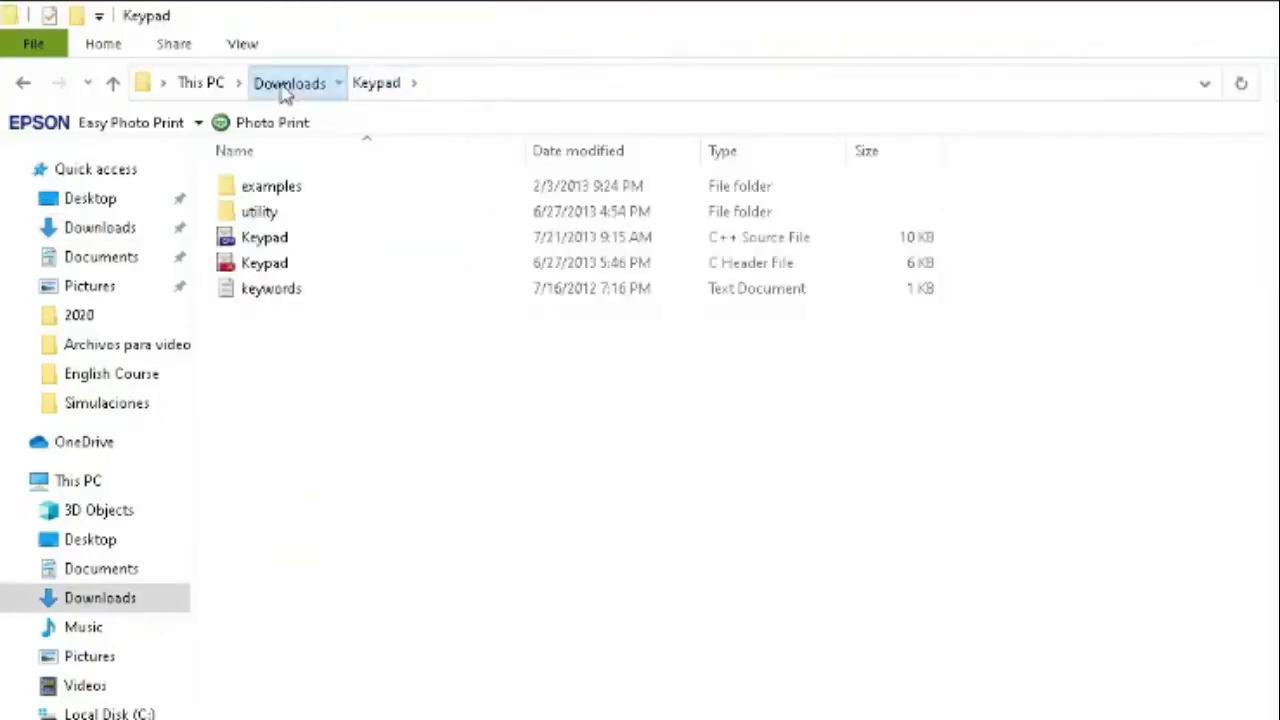
- Check the contents of the extracted Keypad folder and copy the whole folder from Downloads
click(286, 82)
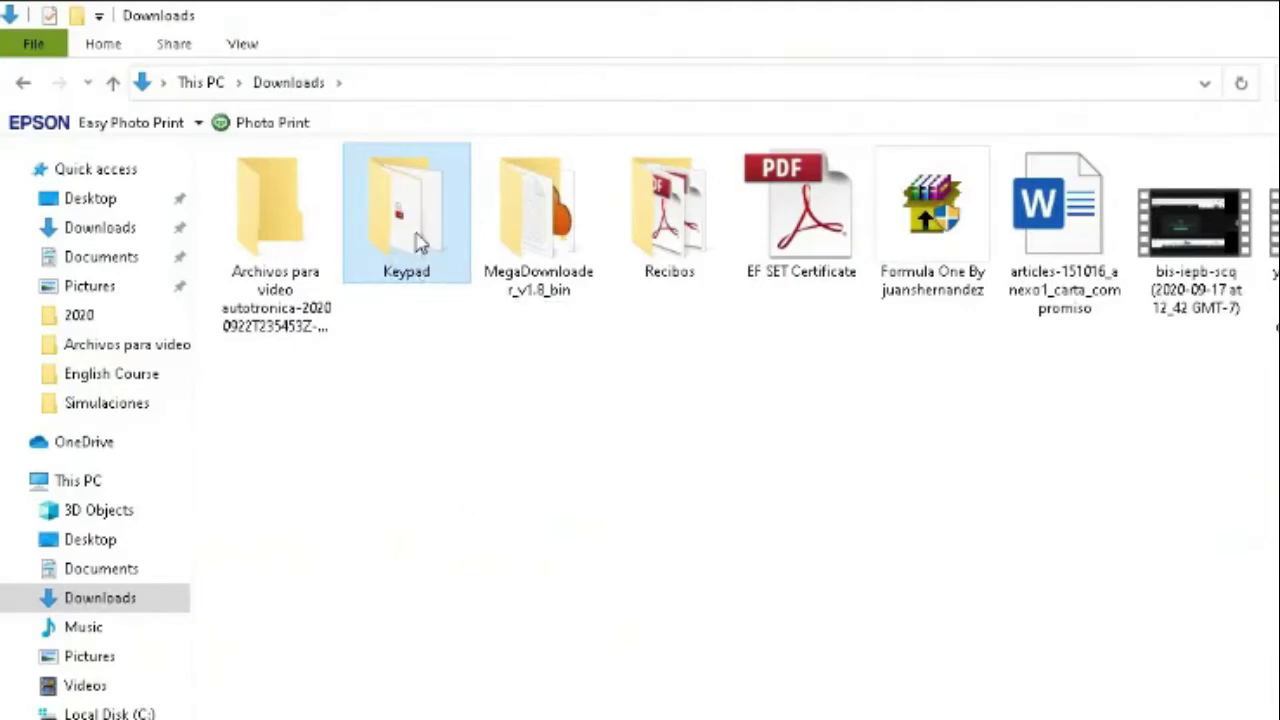
double_click(420, 245)
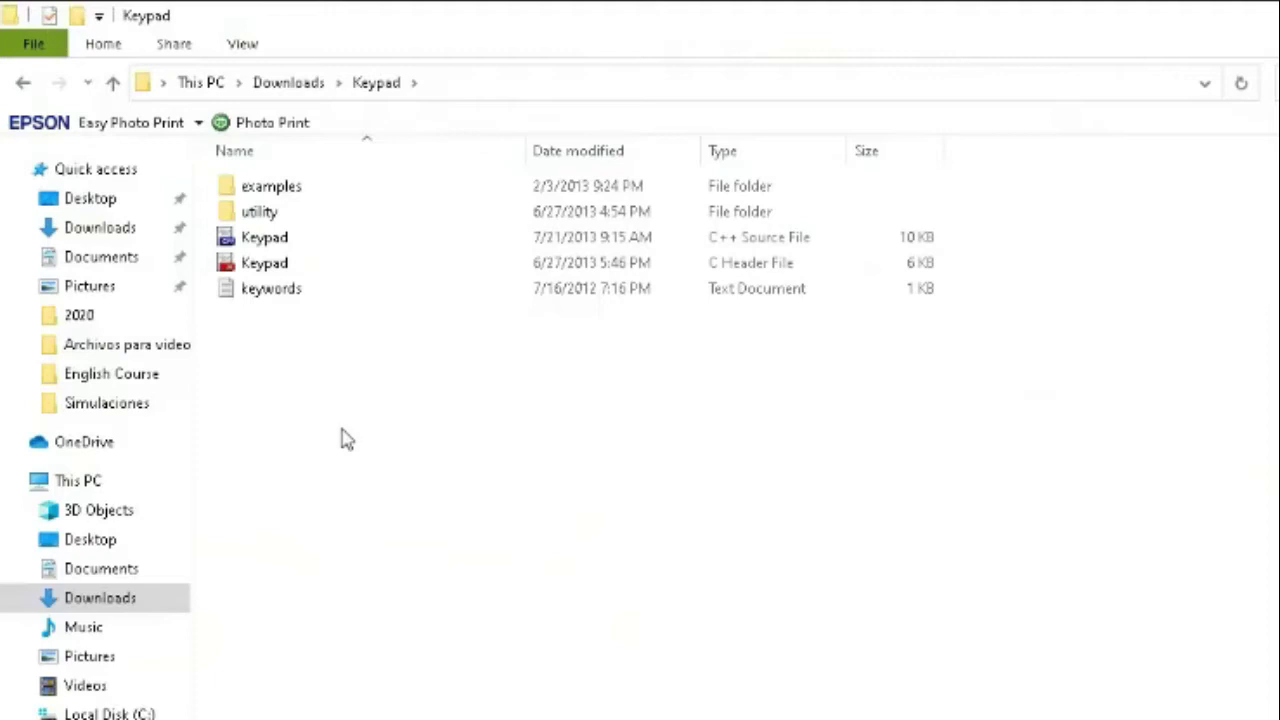
click(307, 83)
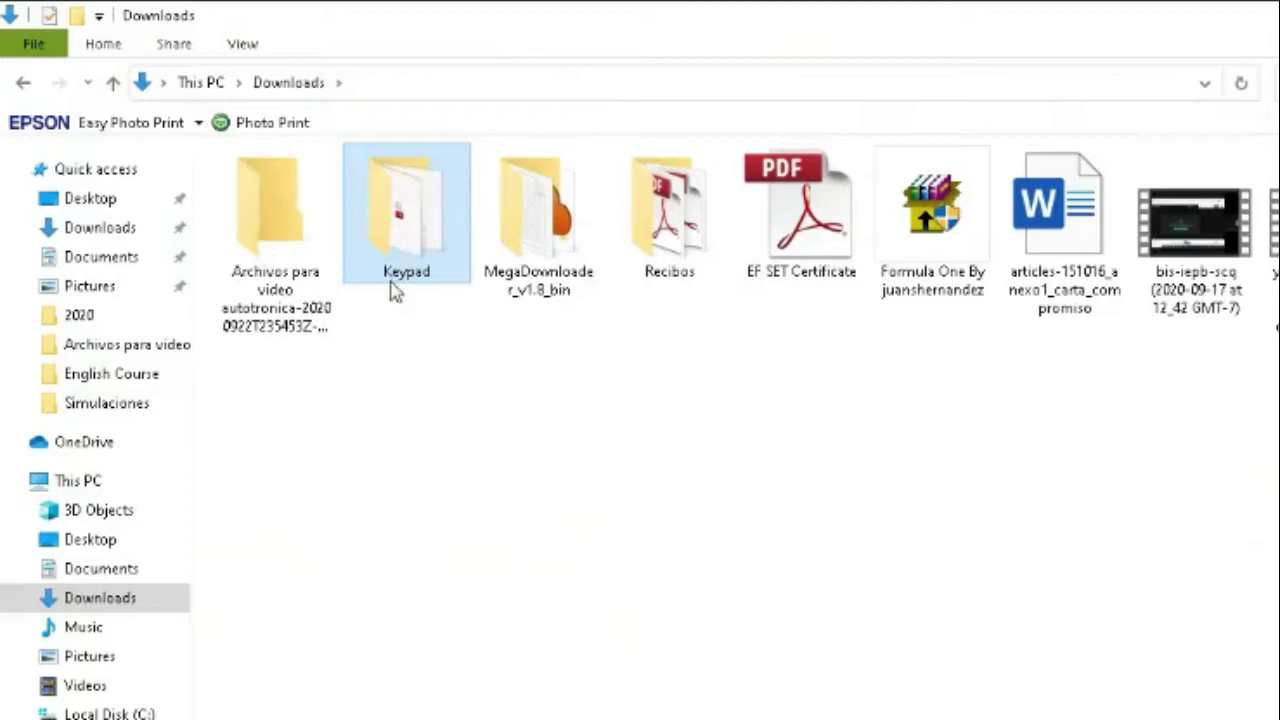
right_click(412, 198)
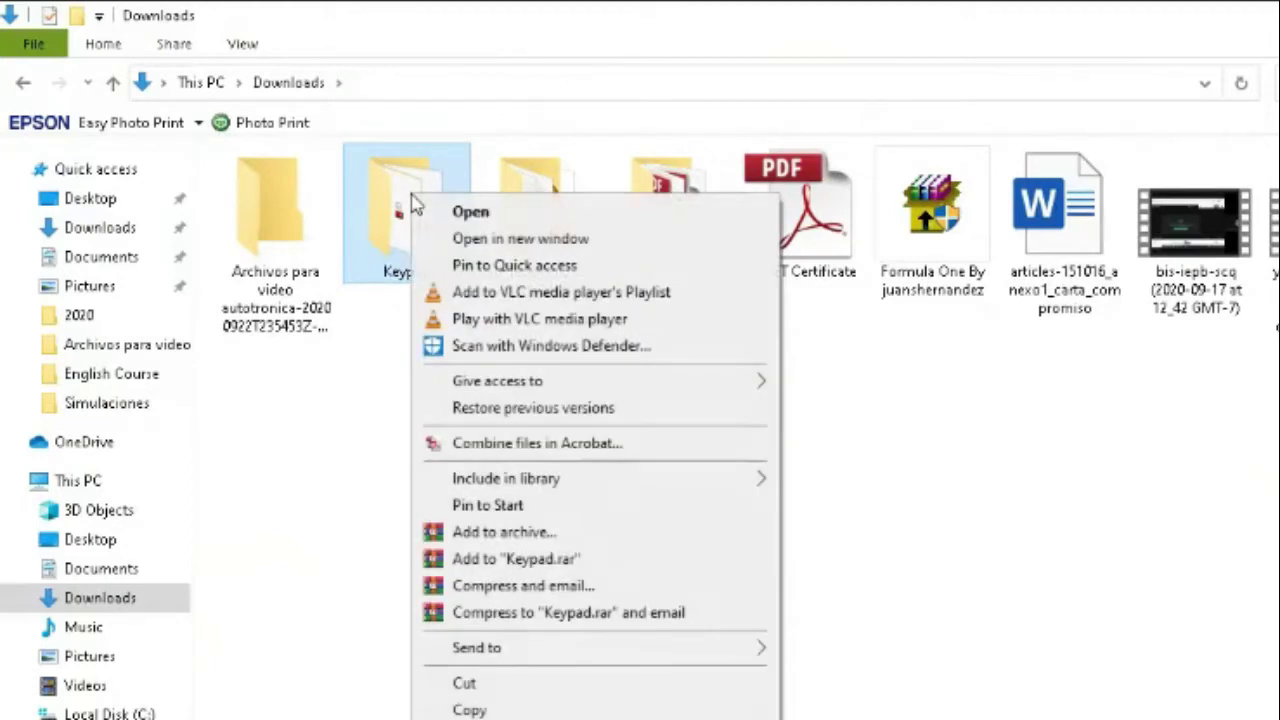
click(470, 709)
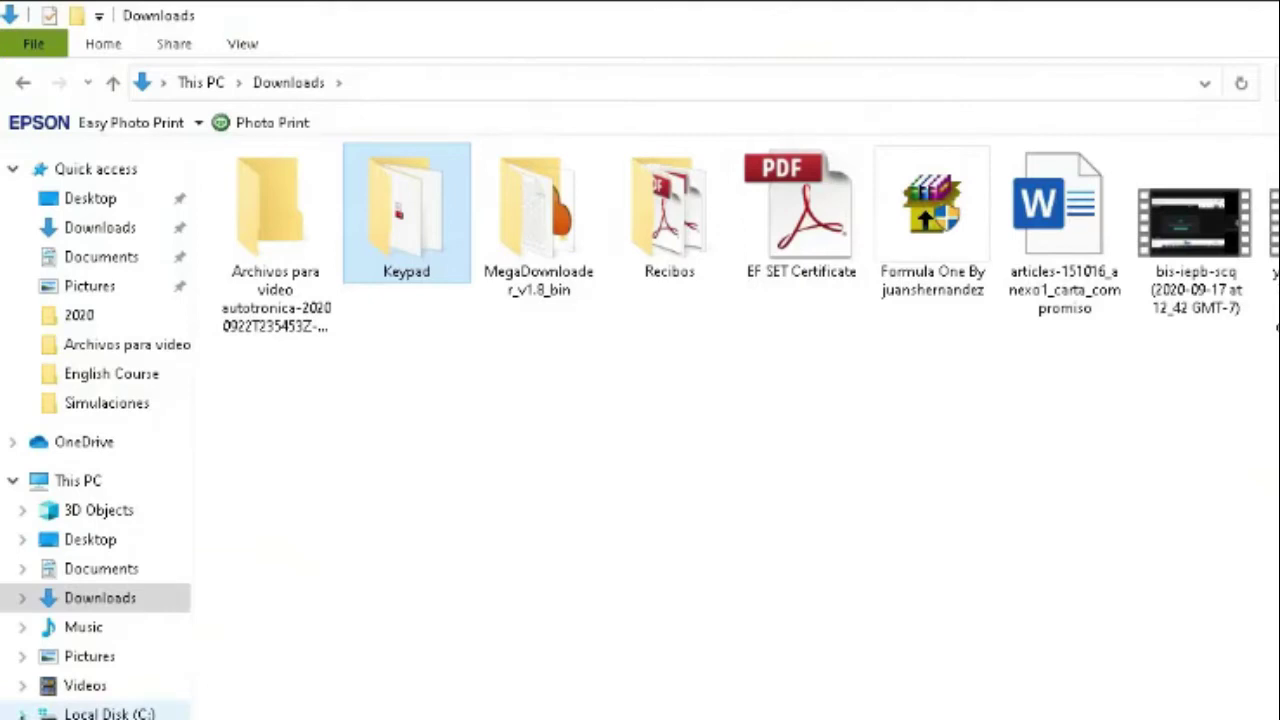
- Open the Arduino libraries folder inside Program Files (x86) on Local Disk (C:)
click(22, 713)
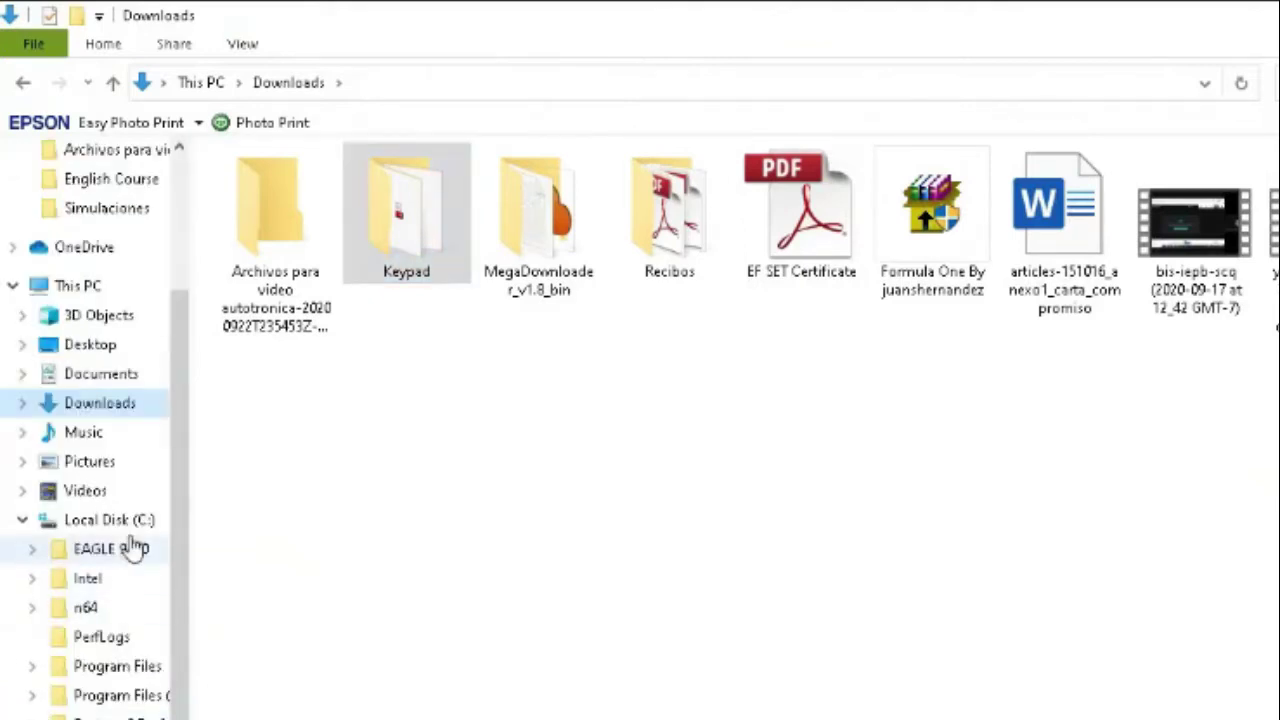
click(140, 521)
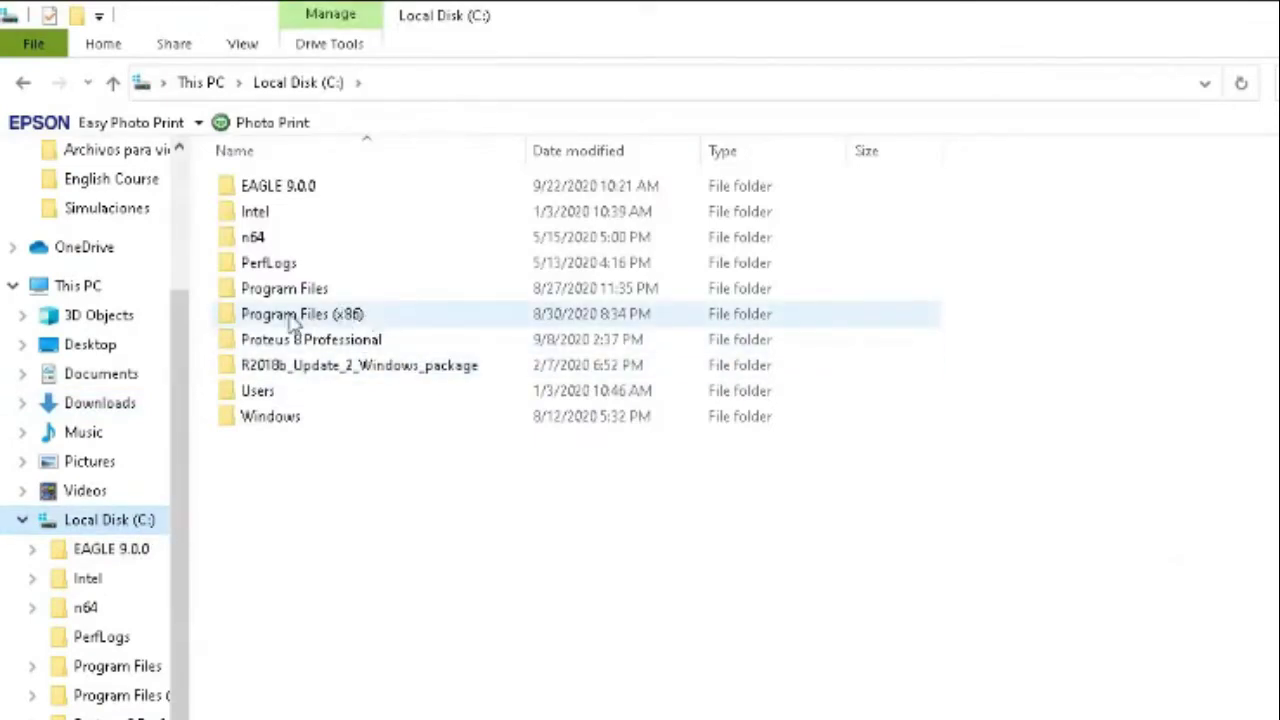
double_click(373, 318)
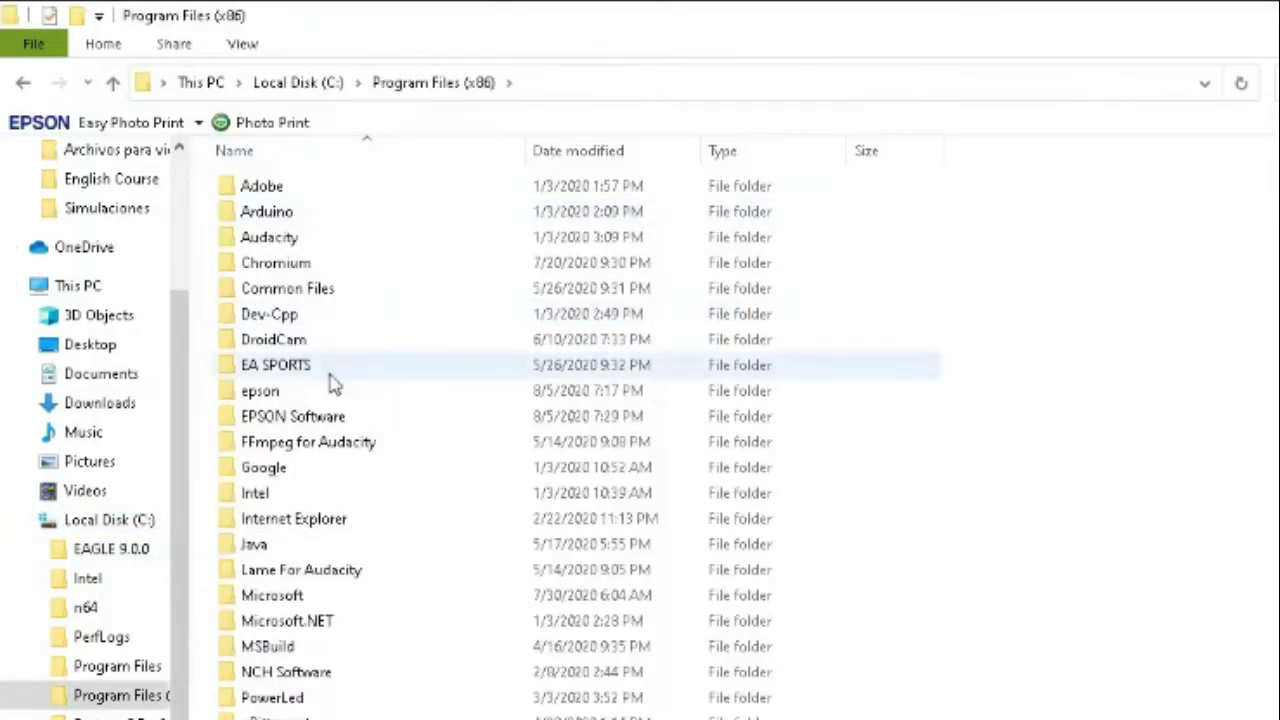
mouse_move(298, 216)
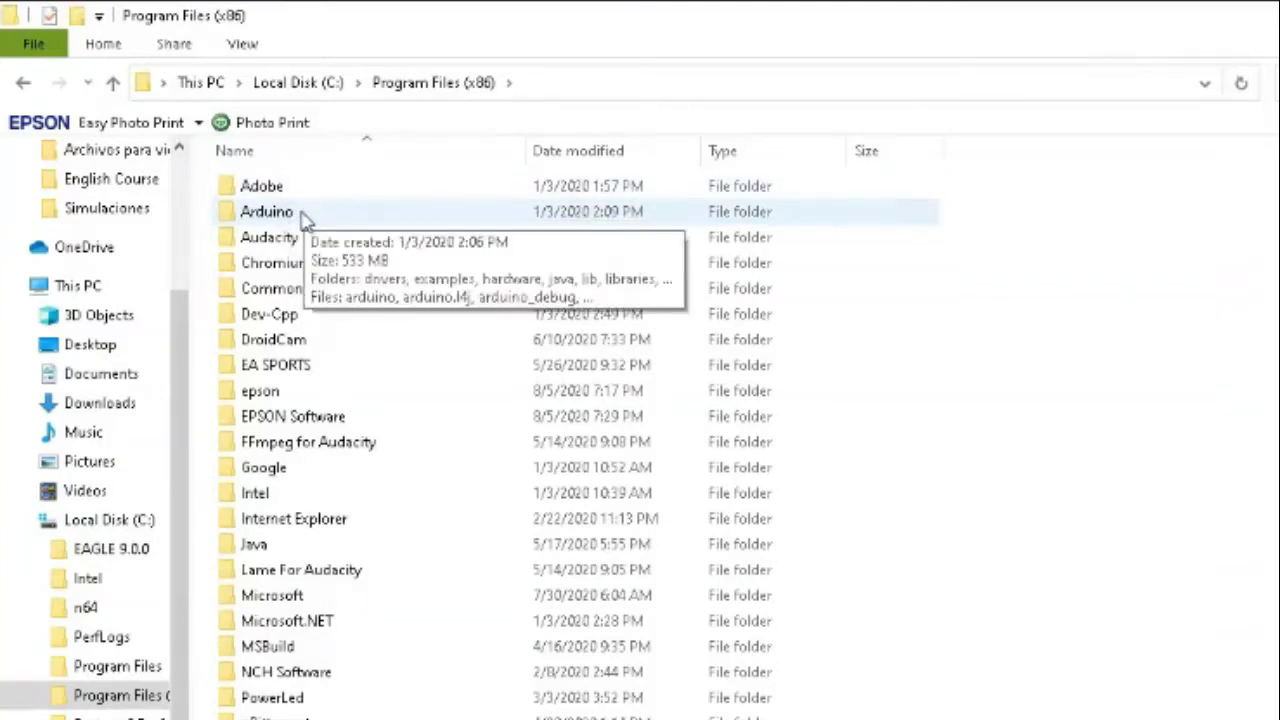
double_click(303, 214)
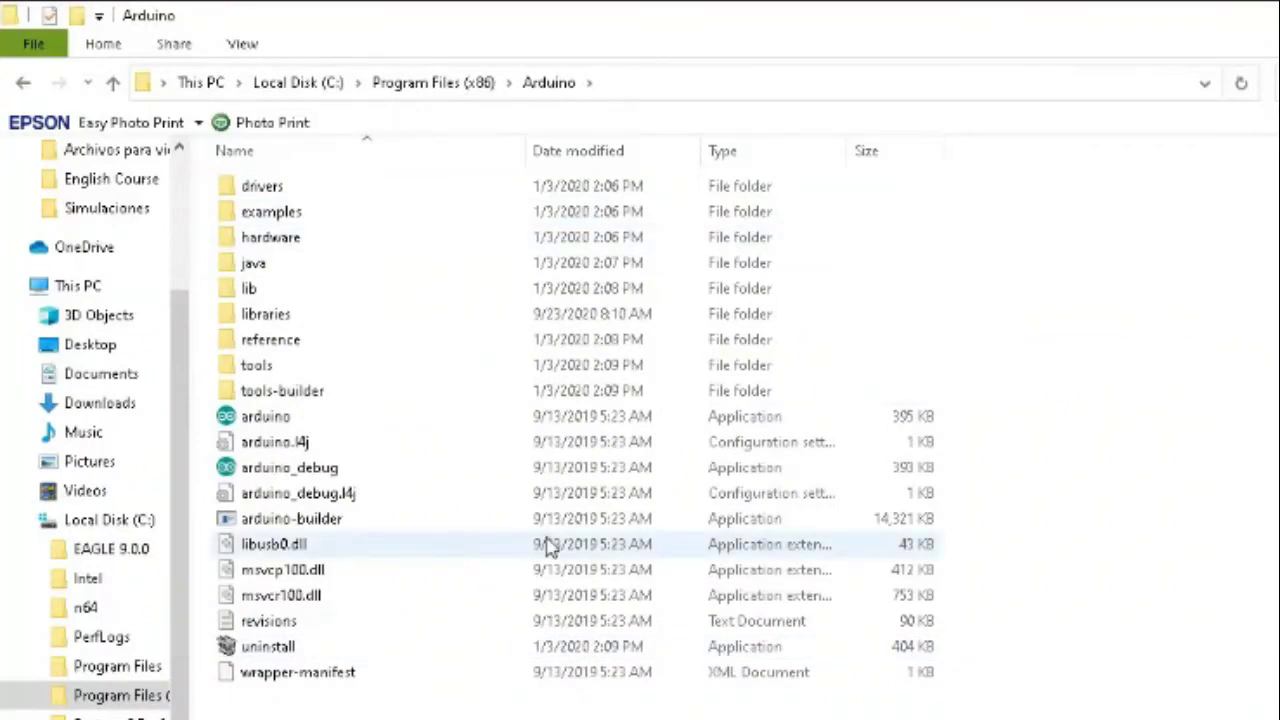
double_click(263, 318)
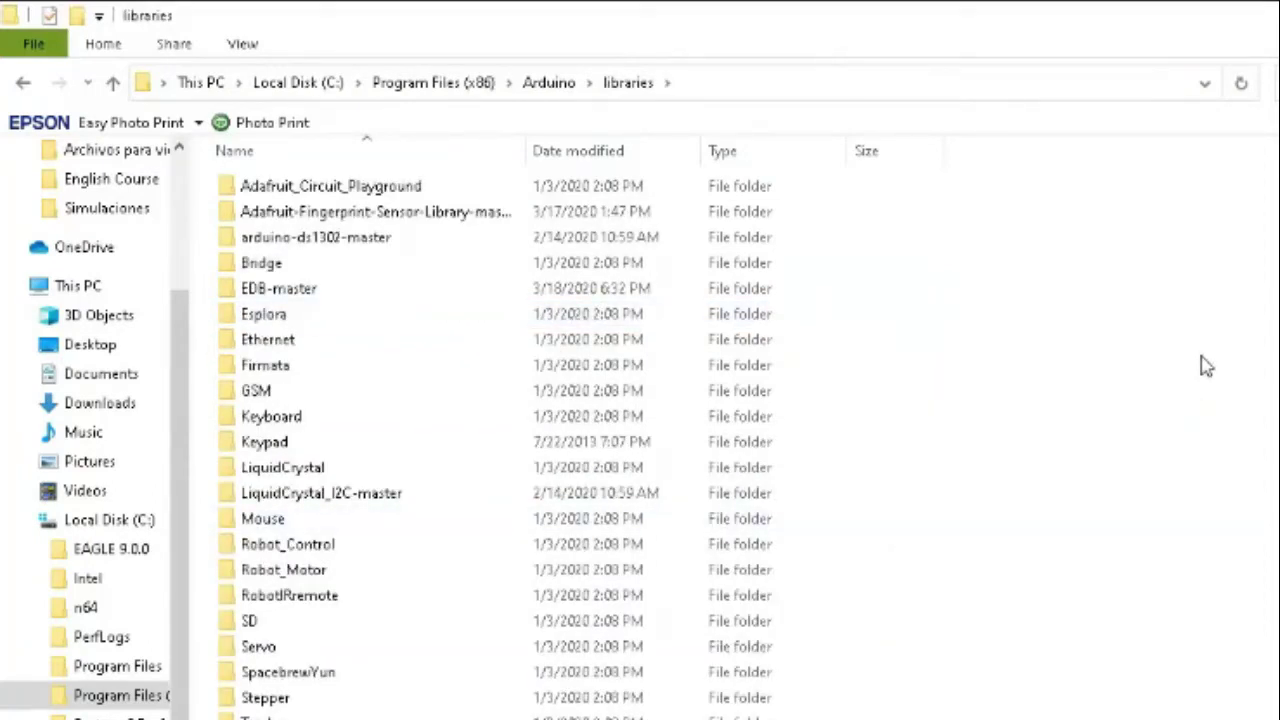
- Try pasting the copied Keypad folder into the Arduino libraries folder, cancelling at the file replacement prompt
right_click(1201, 357)
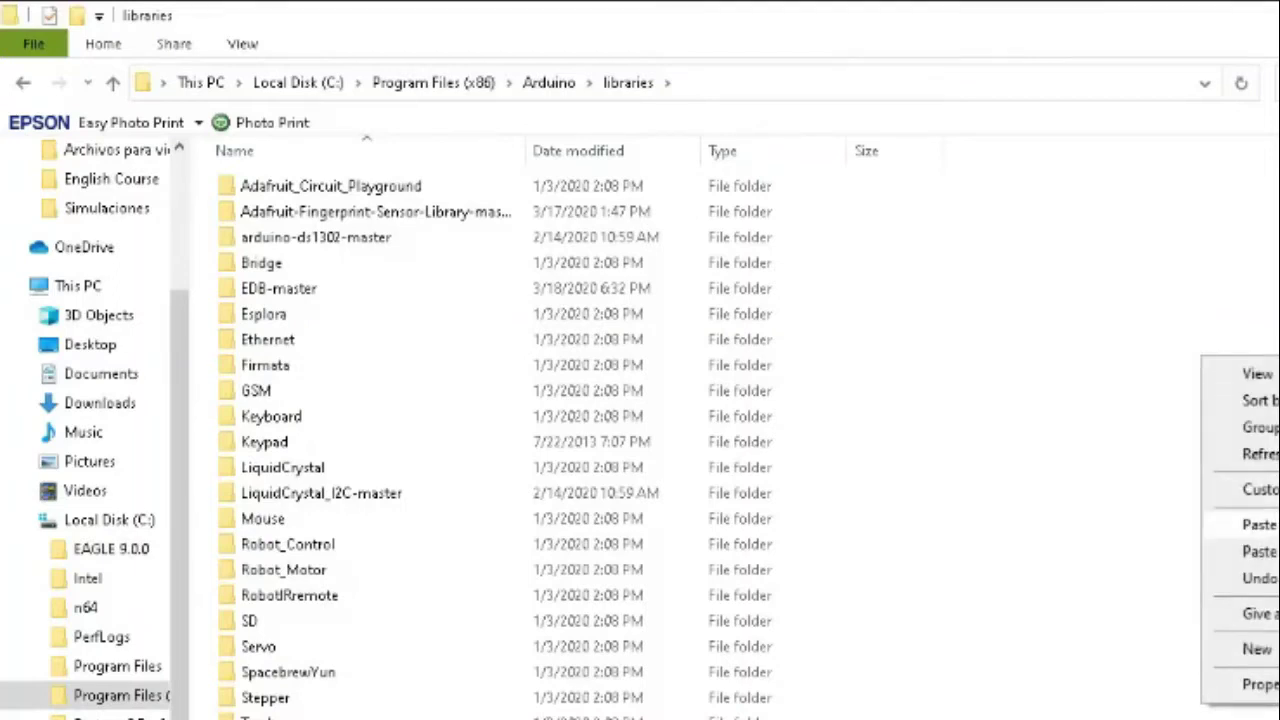
click(1260, 524)
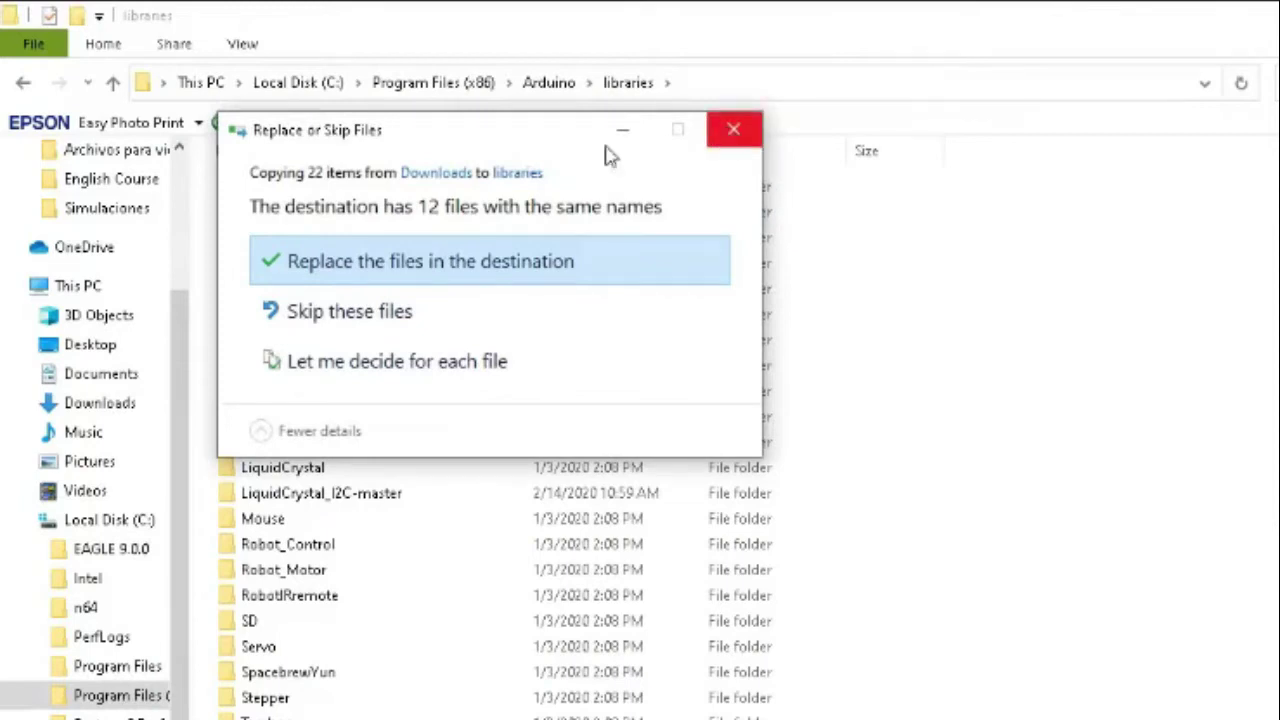
click(738, 131)
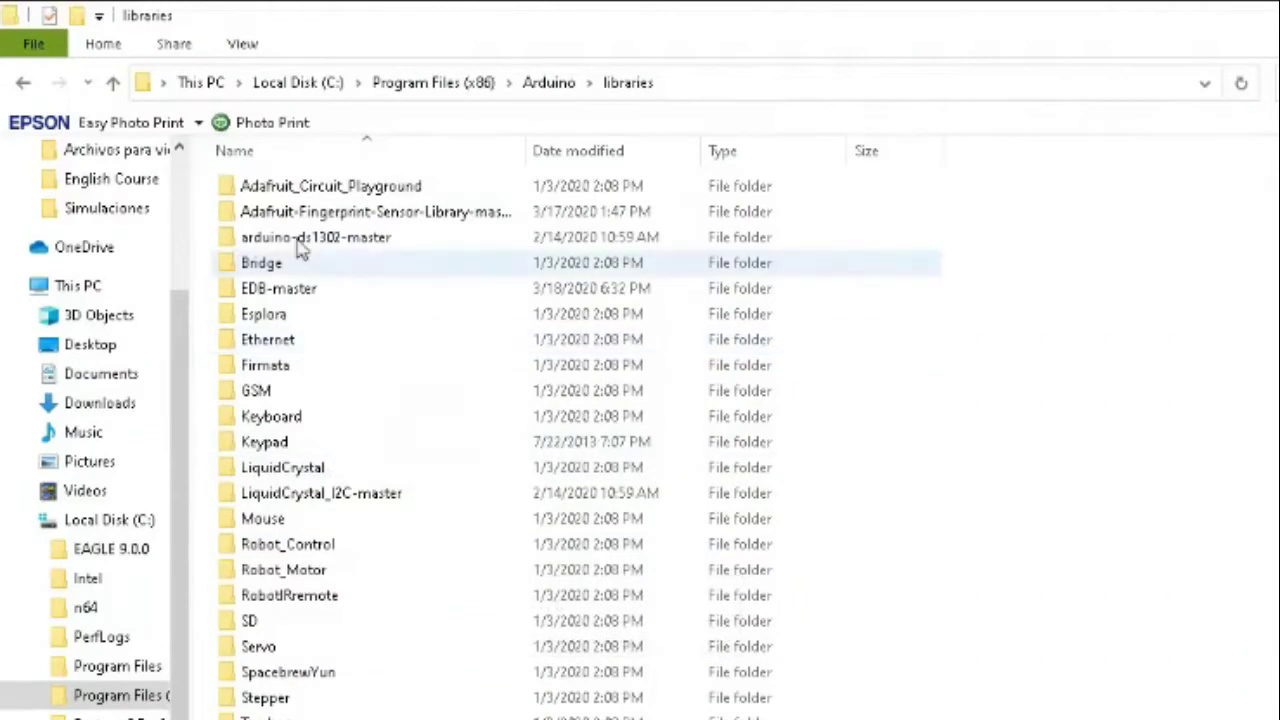
- Locate the Keypad folder among the Arduino libraries and show the libraries folder's full path
click(270, 447)
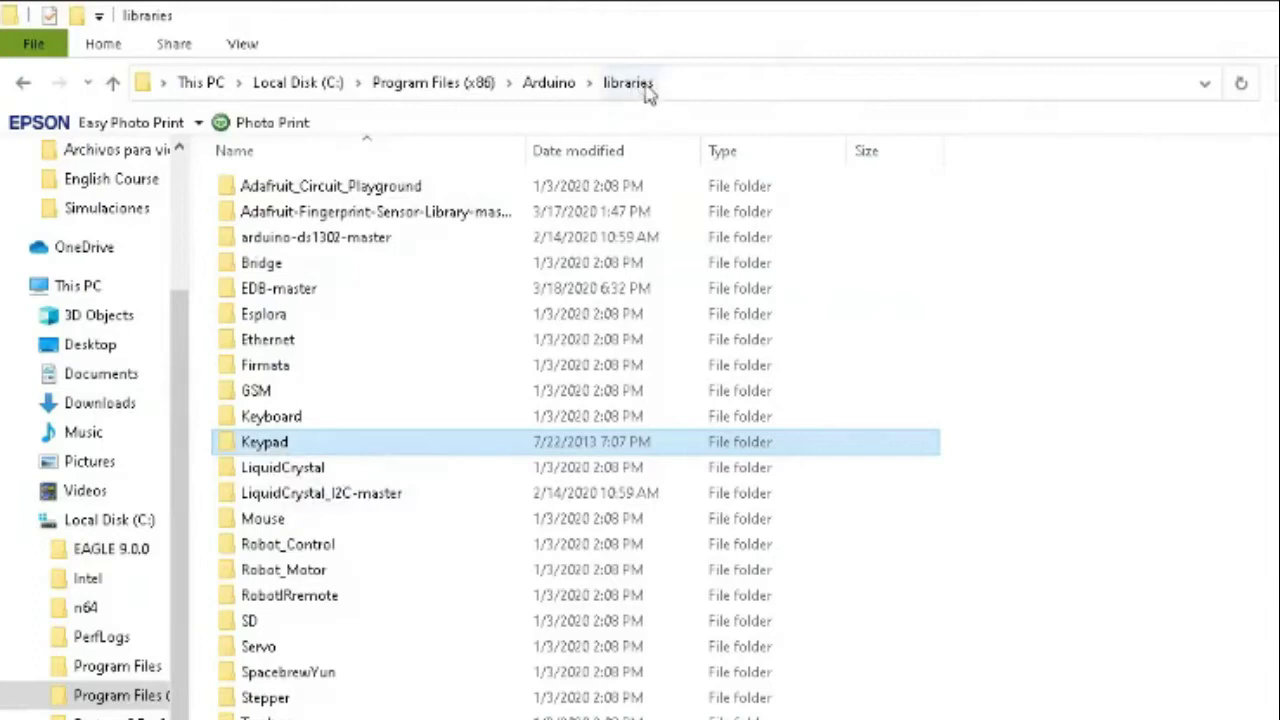
click(718, 86)
click(698, 83)
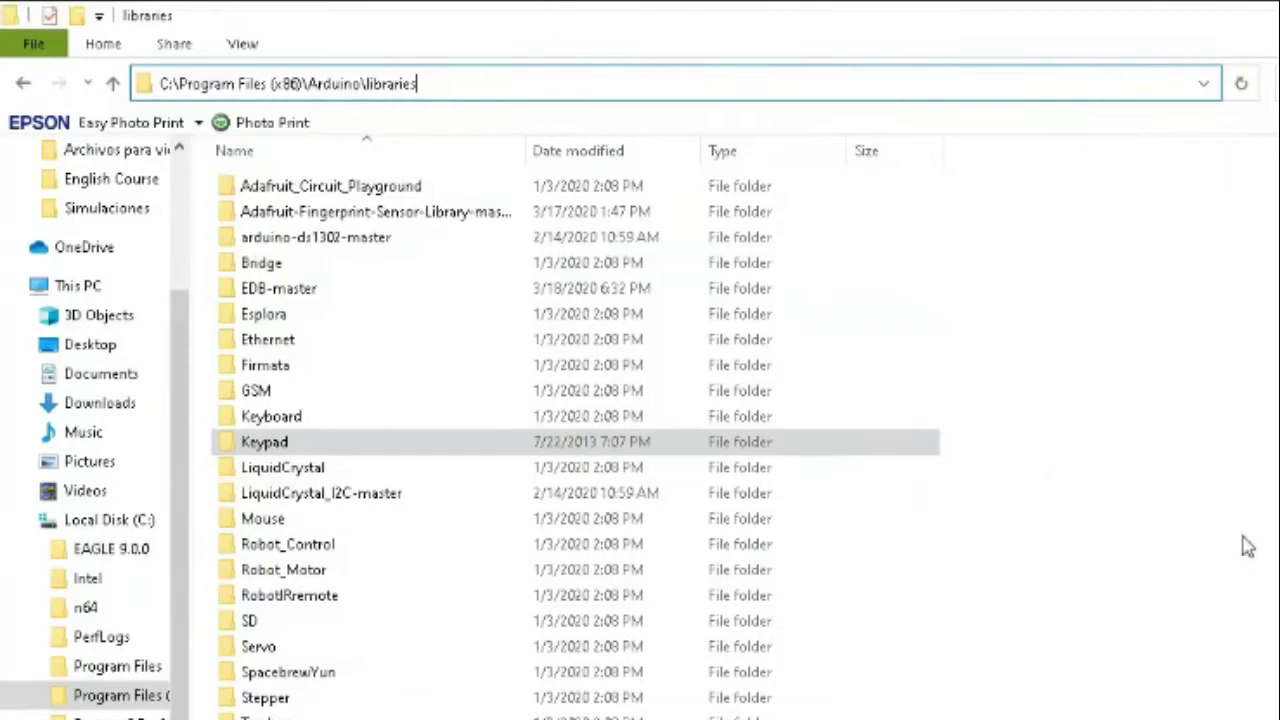
click(1258, 408)
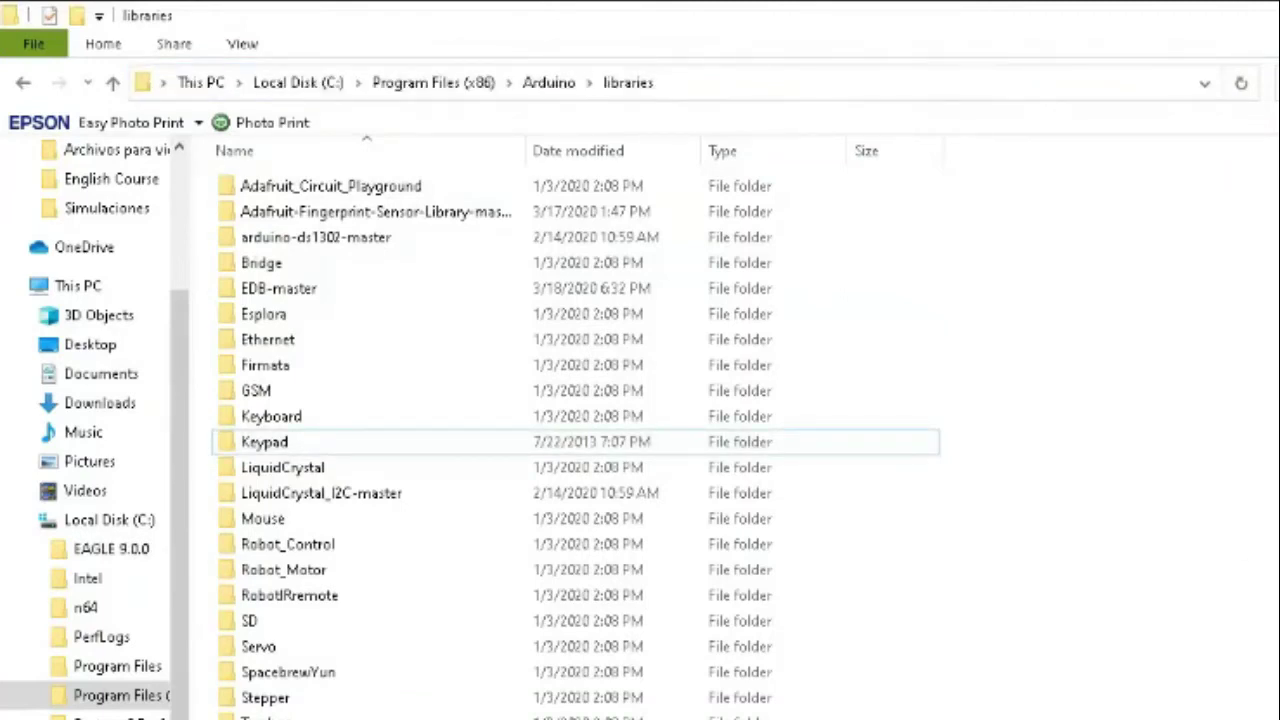
- Launch the Arduino IDE from the desktop and check the example sketches of the Keypad library
key(super+d)
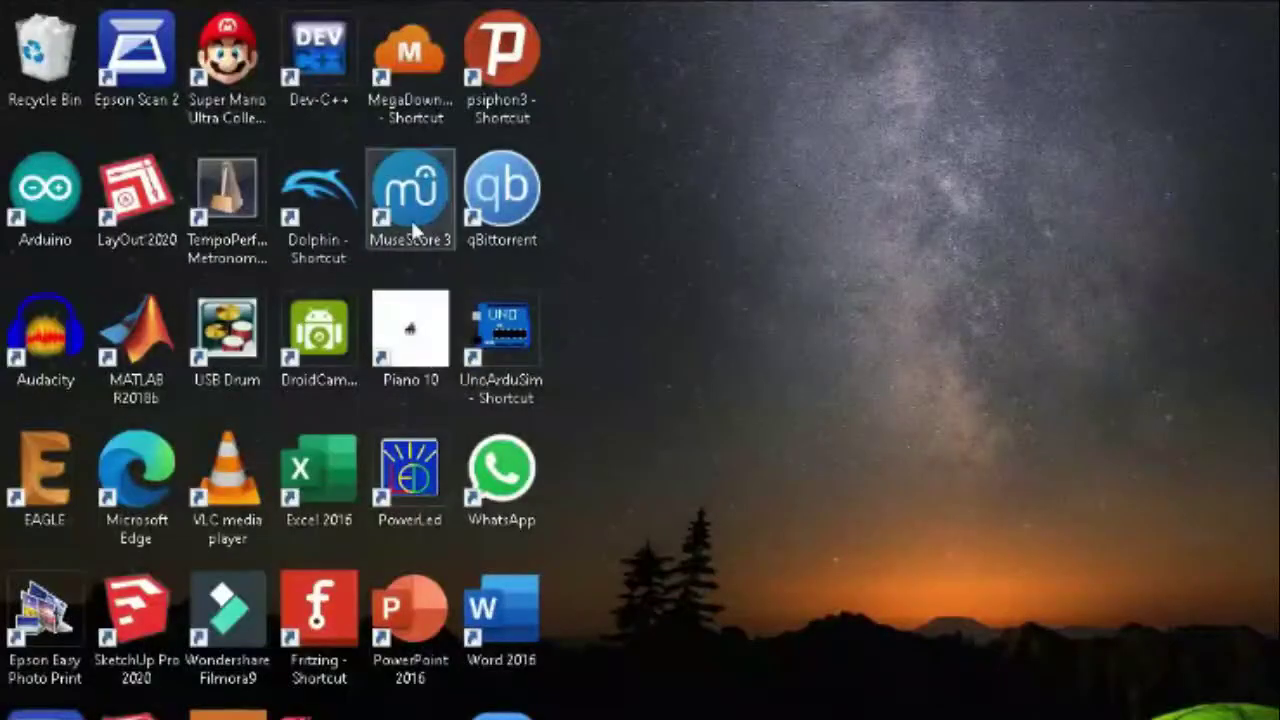
double_click(50, 215)
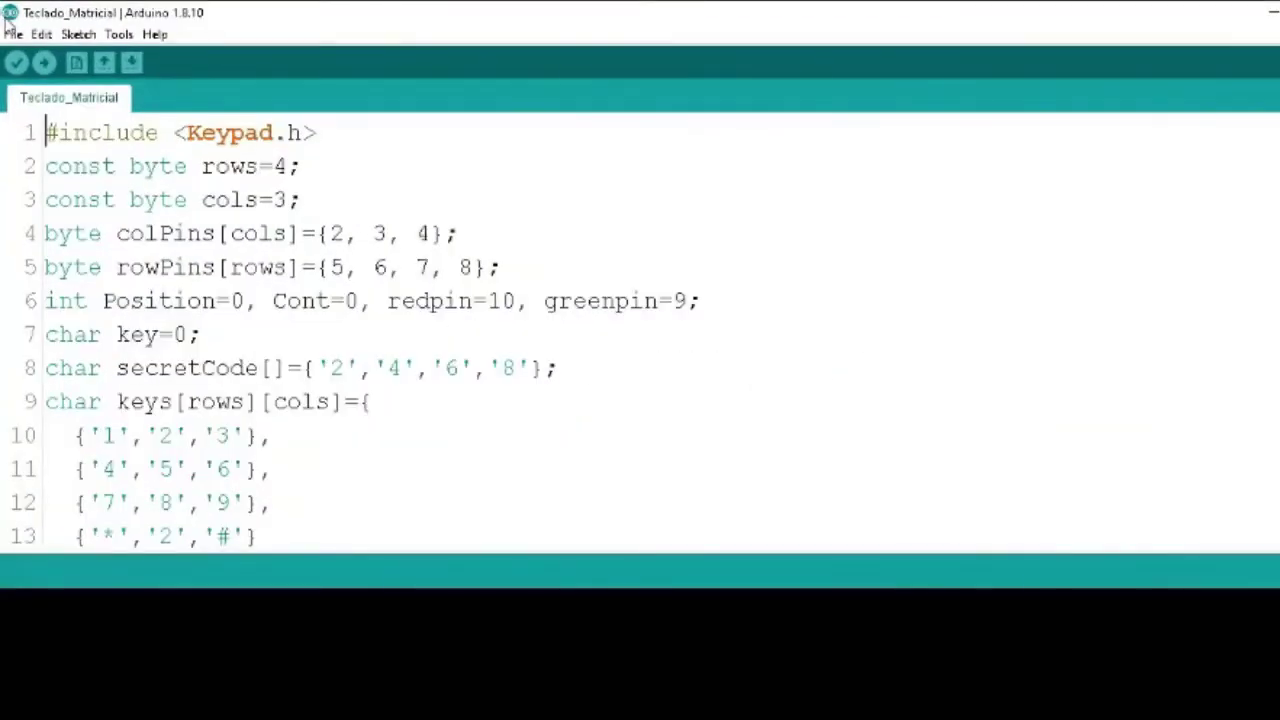
click(13, 34)
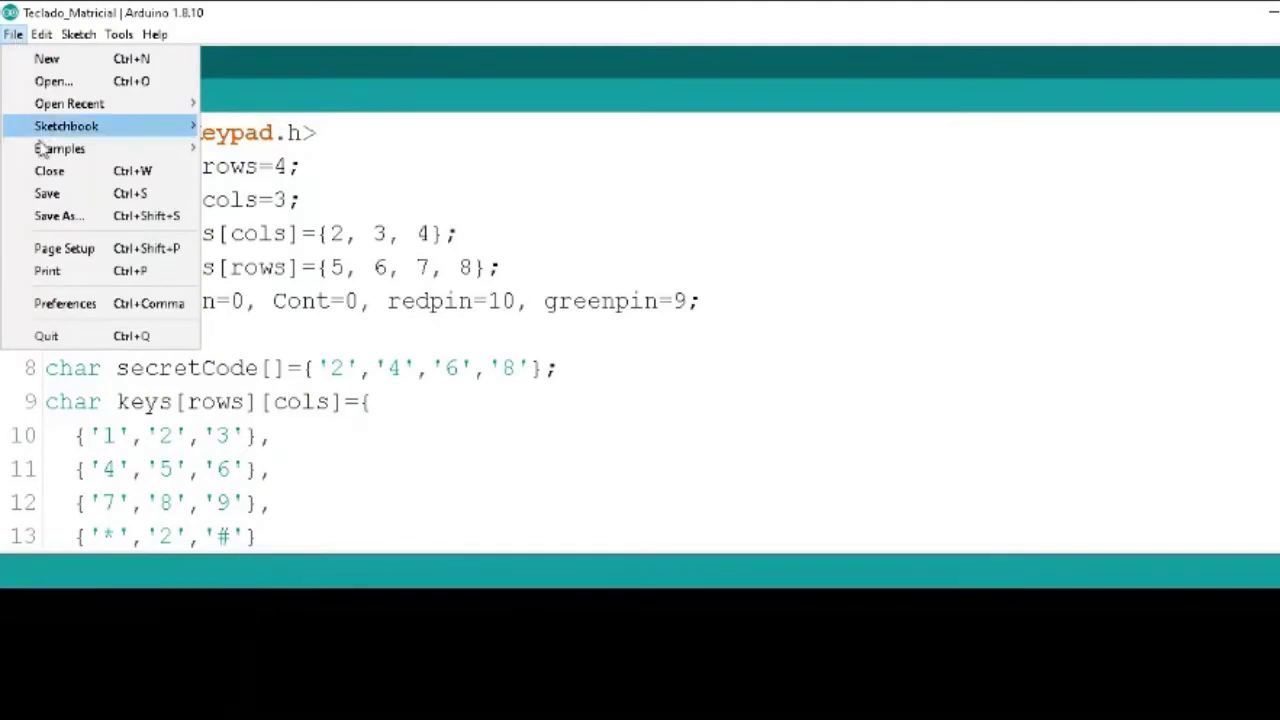
mouse_move(106, 148)
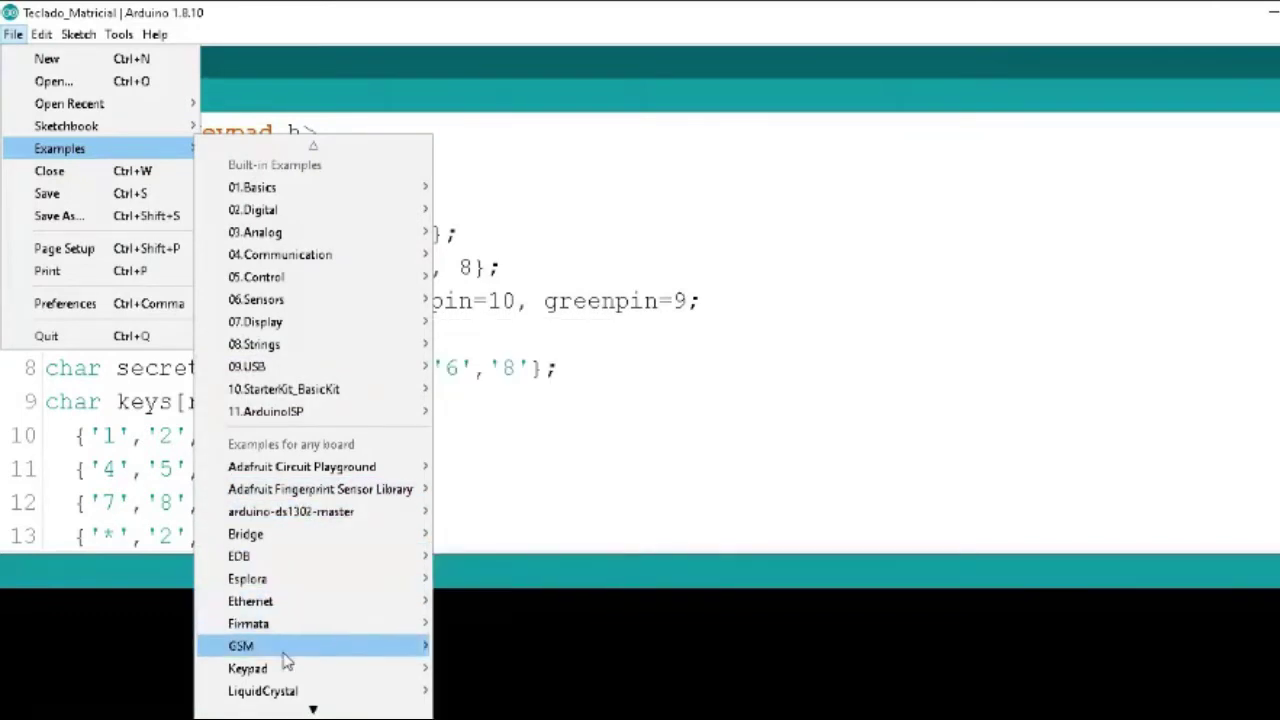
mouse_move(280, 668)
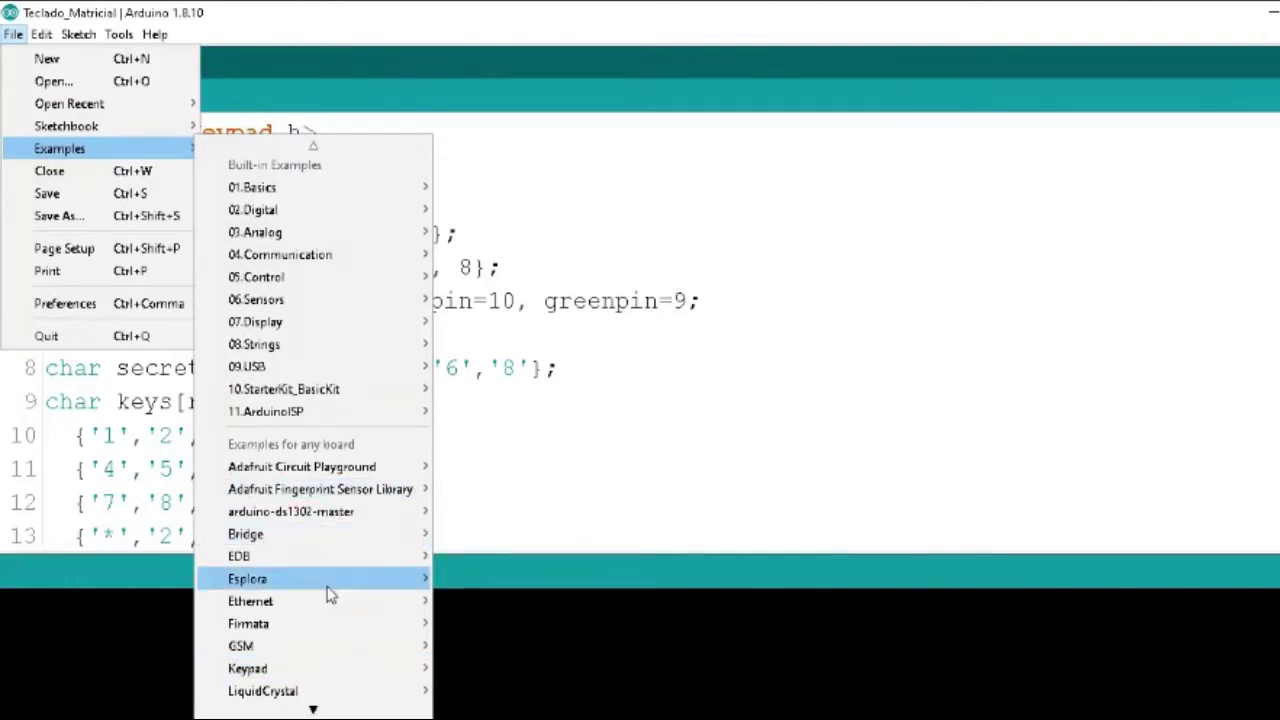
mouse_move(338, 674)
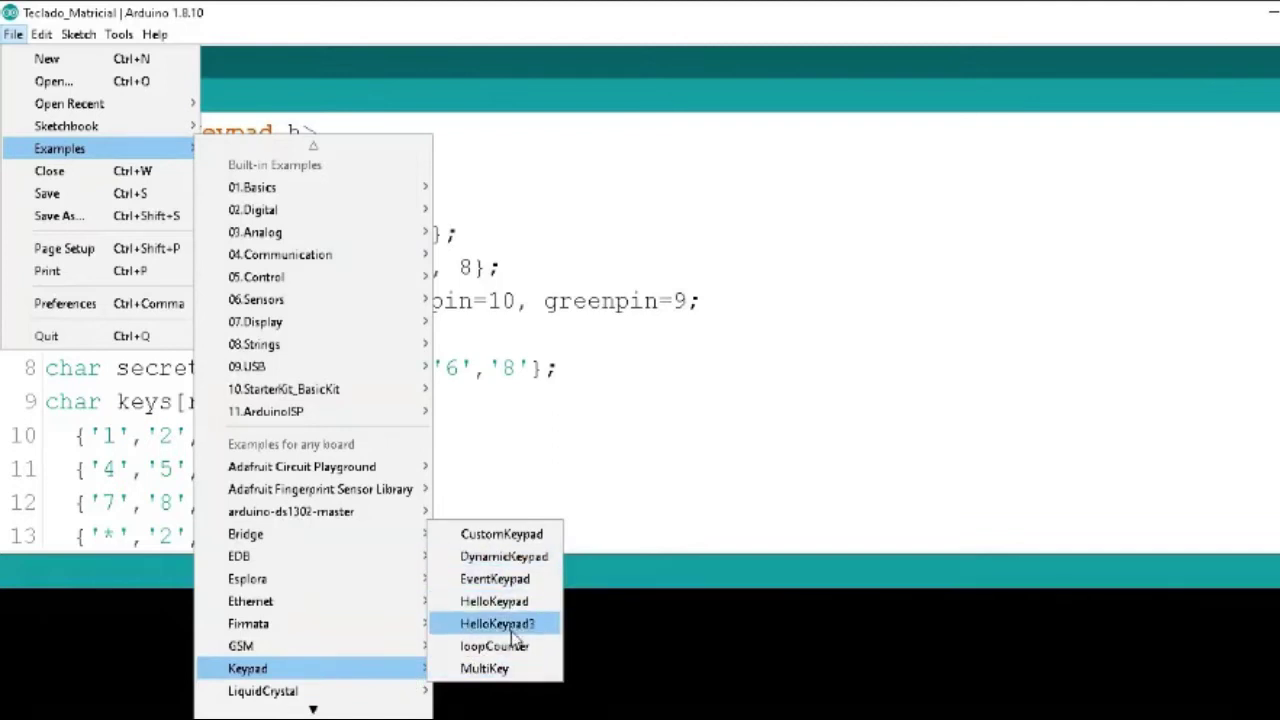
click(789, 188)
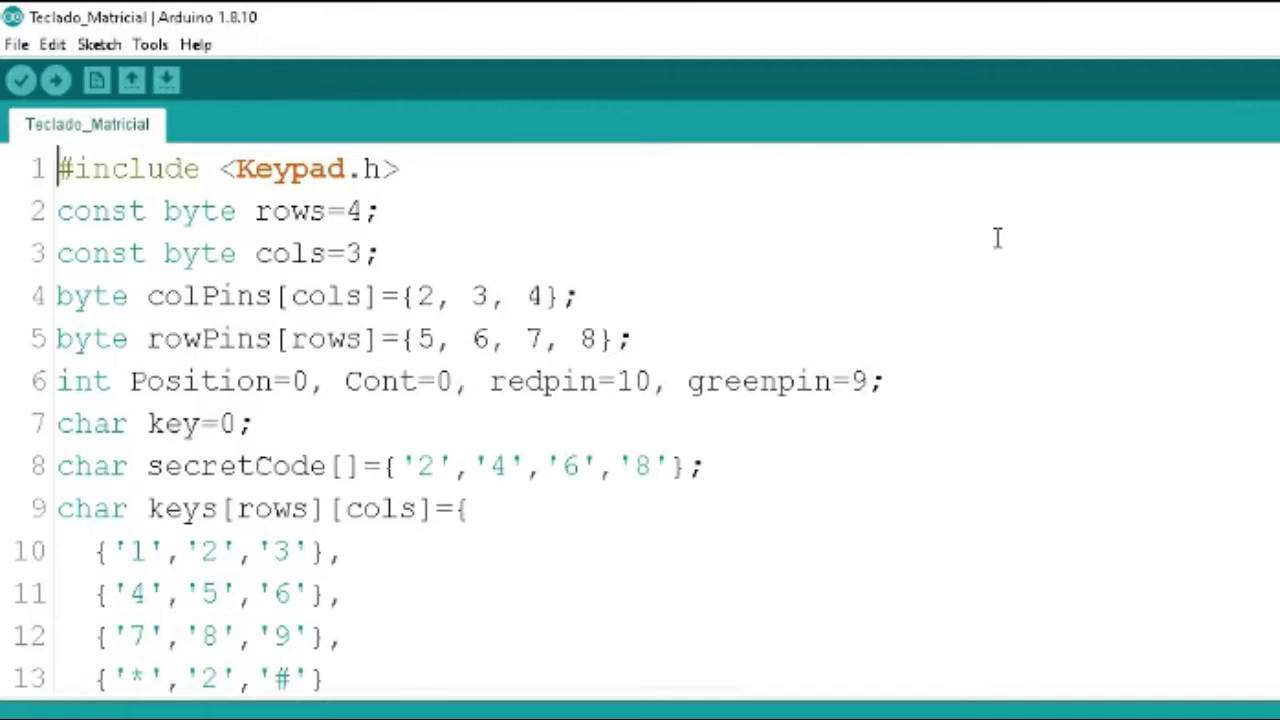
- Insert the comment //Ejemplo Teclado Matricial as a new first line above the #include statement
key(Down)
key(Up)
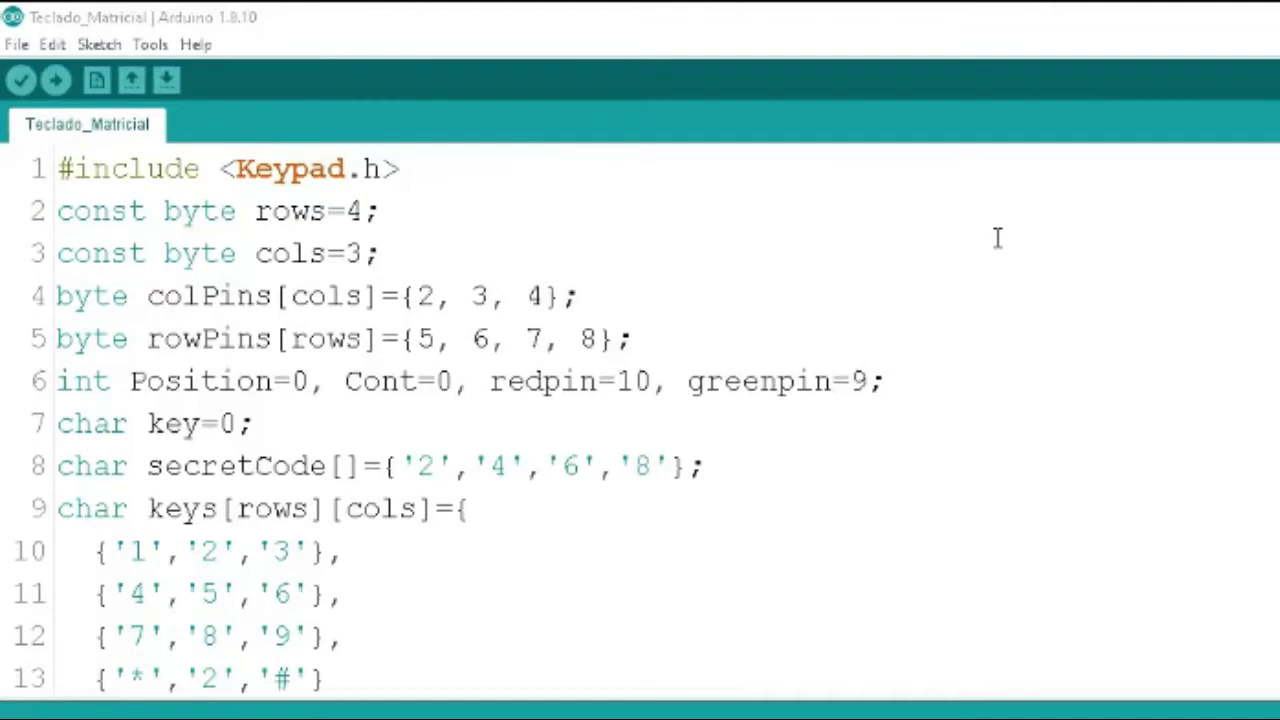
click(969, 160)
key(Home)
key(Return)
key(Up)
text(//Ejemplo )
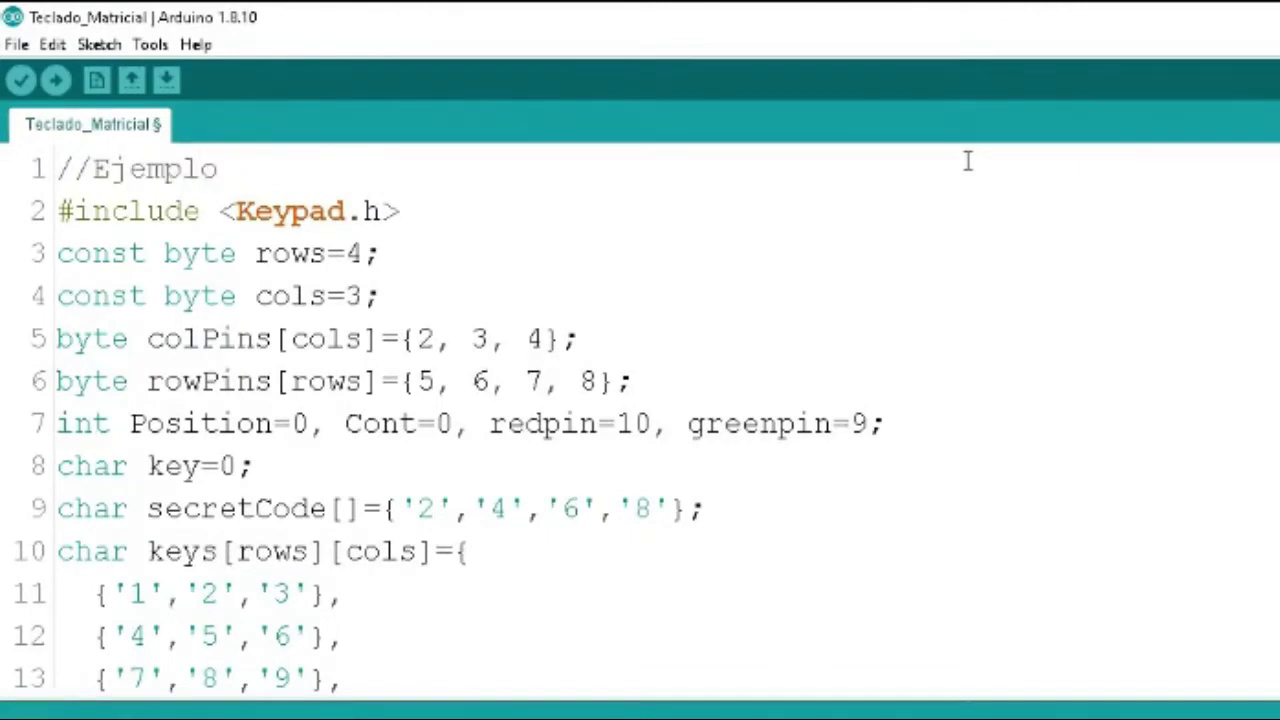
text(Teclado Mat)
text(al)
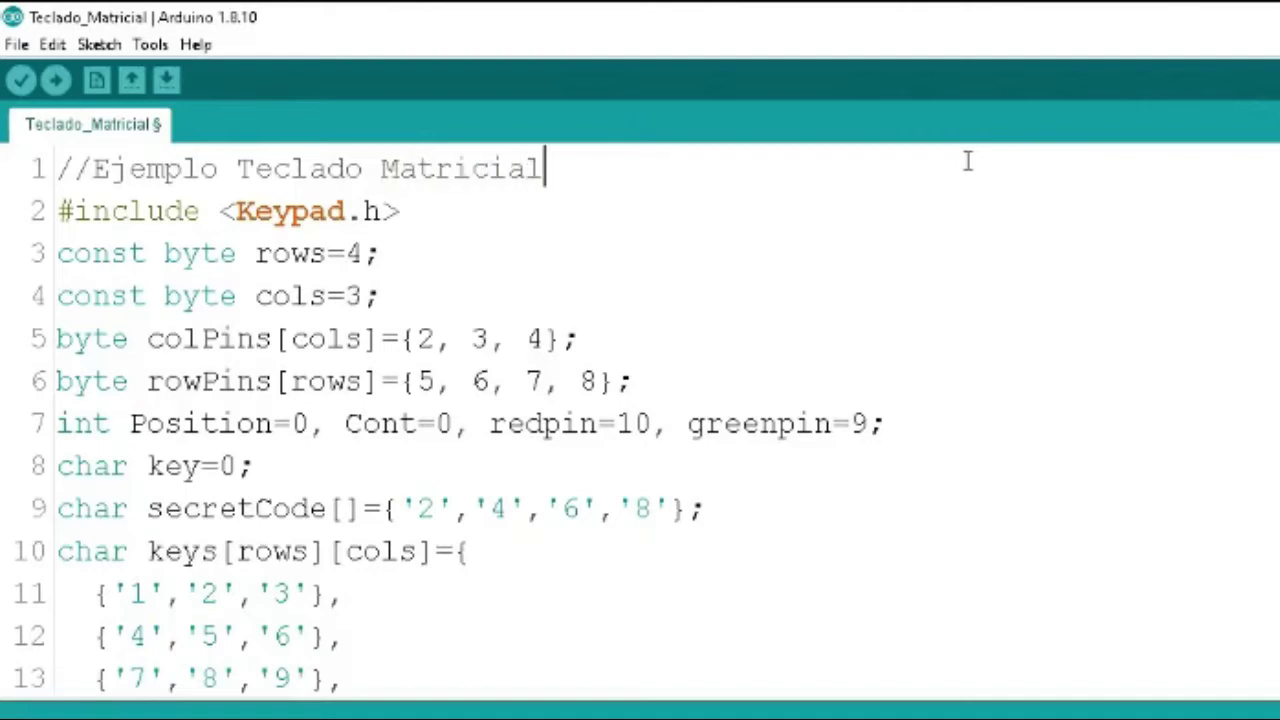
- Highlight the comment's leading slashes and the whole #include <Keypad.h> line
key(Home)
key(shift+Right)
key(shift+Right)
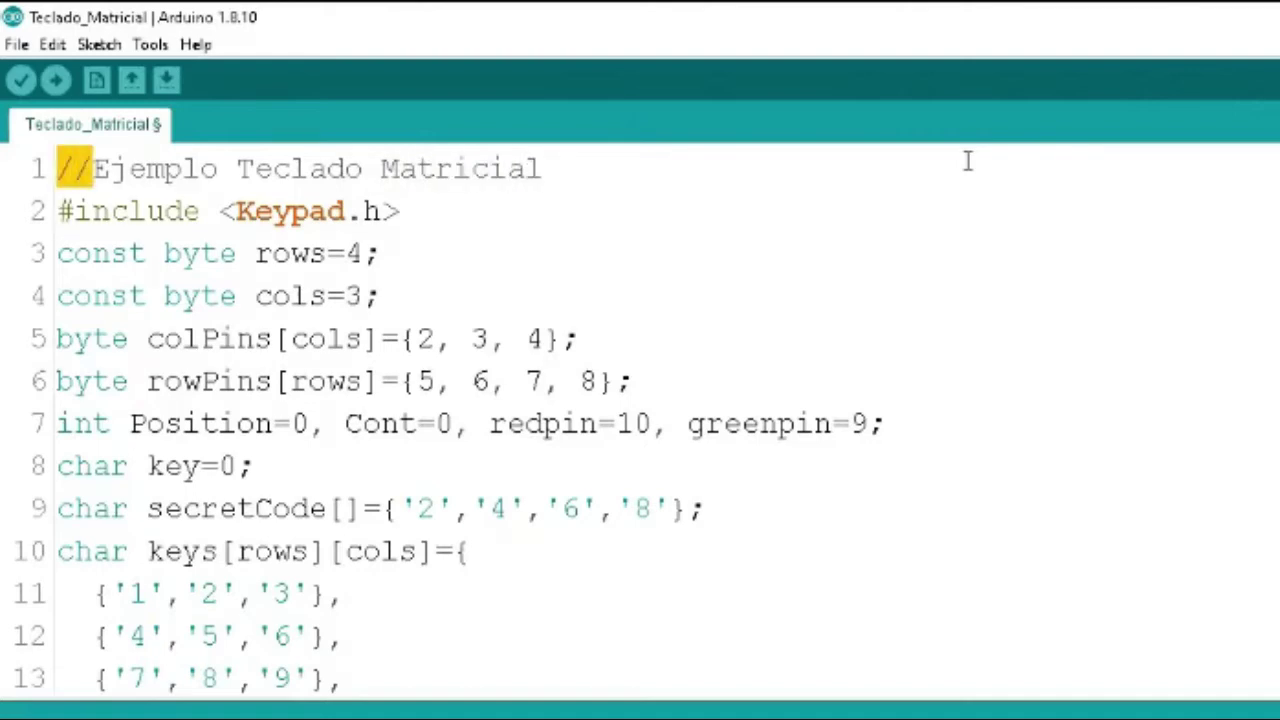
key(End)
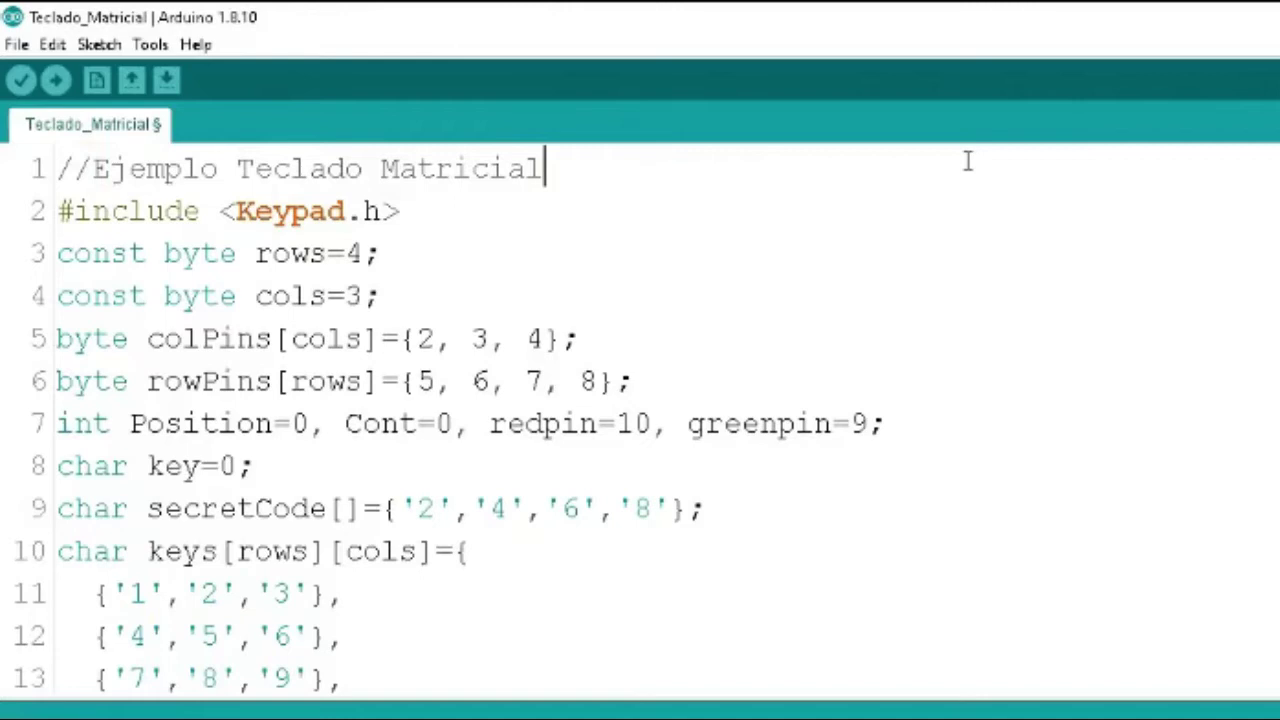
key(Right)
key(shift+End)
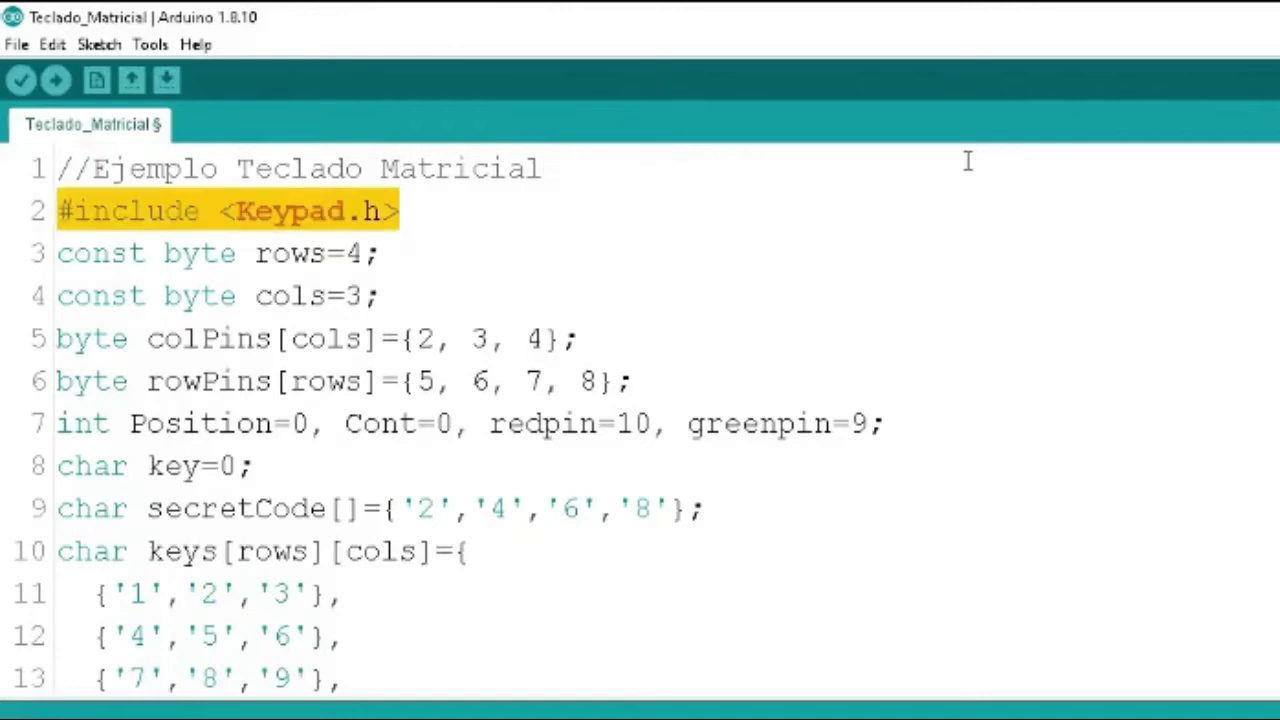
- Highlight the library name Keypad within the #include line
key(Right)
key(Up)
key(Left)
key(Left)
key(Left)
key(Left)
key(Left)
key(Left)
key(Down)
key(Left)
key(Left)
key(Left)
key(shift+Right)
key(shift+Right)
key(shift+Right)
key(shift+Right)
key(shift+Right)
key(shift+Right)
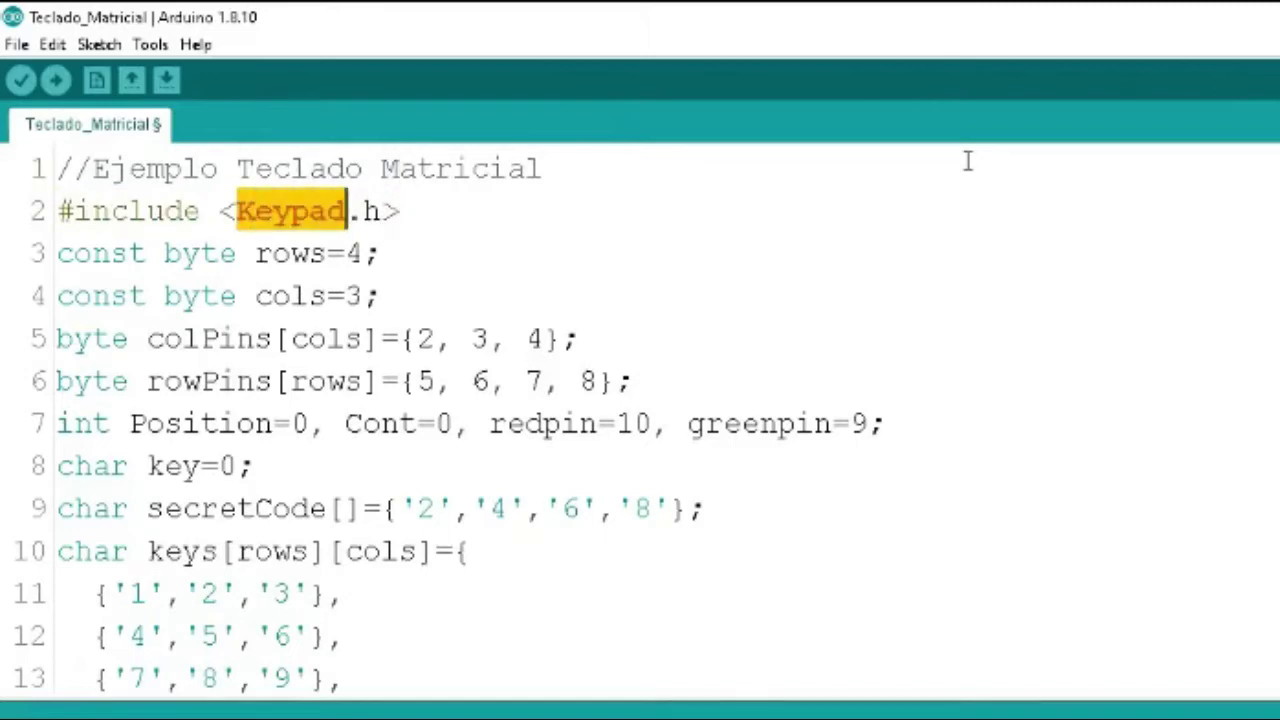
key(Left)
key(Left)
key(Right)
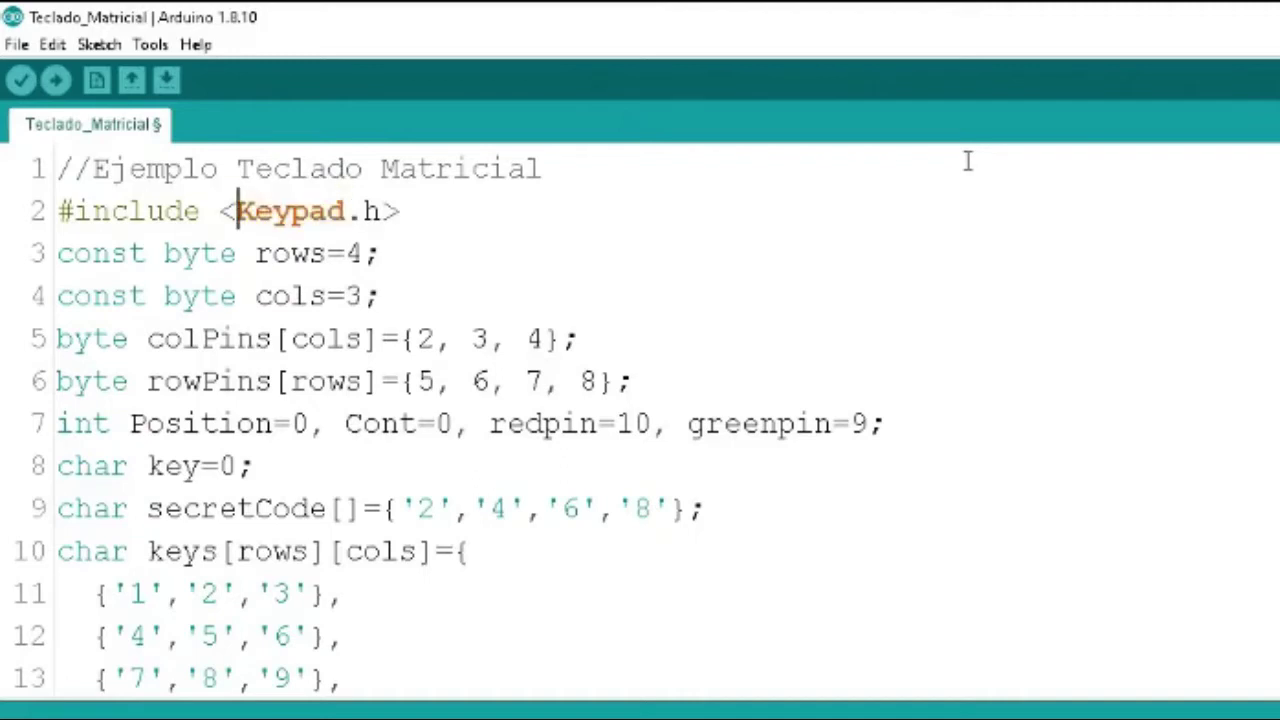
key(shift+Right)
key(shift+Right)
key(shift+Right)
key(shift+Right)
key(shift+Right)
key(shift+Right)
- Select the two lines declaring the rows and cols constants
key(Right)
key(Right)
key(Right)
key(Right)
key(Right)
key(Down)
key(Down)
key(Up)
key(Up)
key(shift+Down)
key(shift+Down)
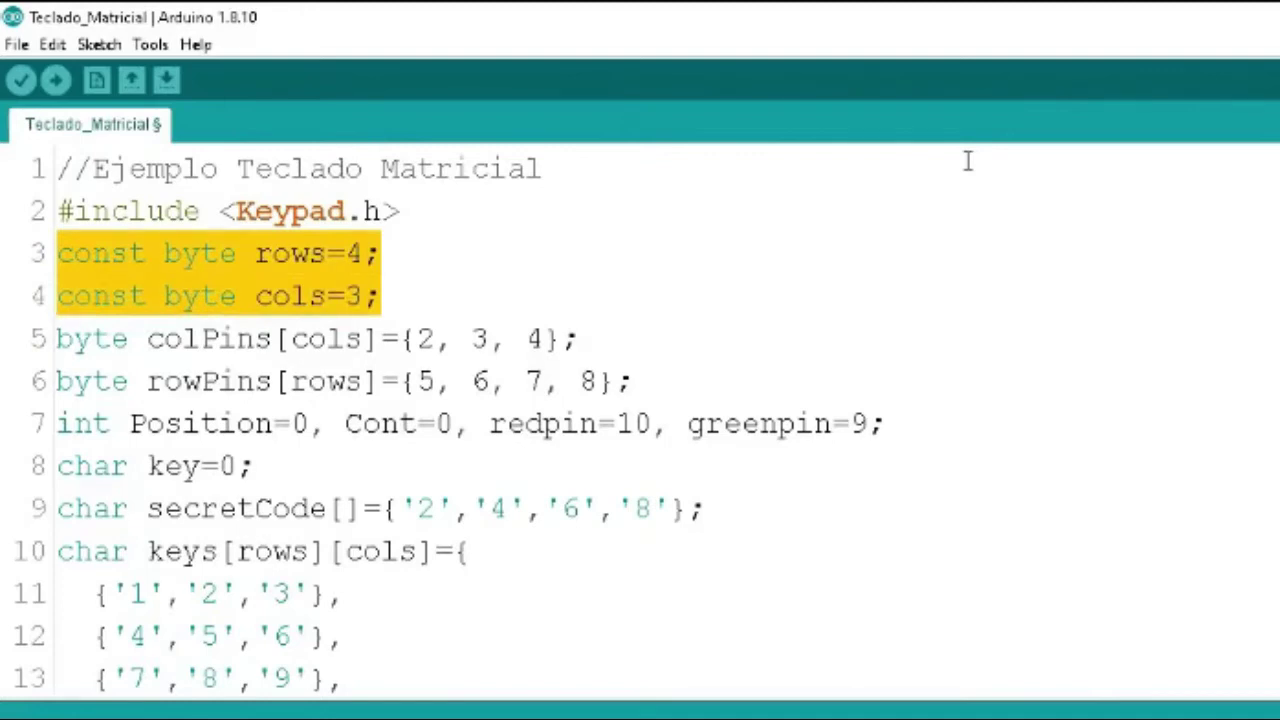
- Highlight the values assigned to the rows and cols constants in turn
key(Left)
key(Up)
key(Left)
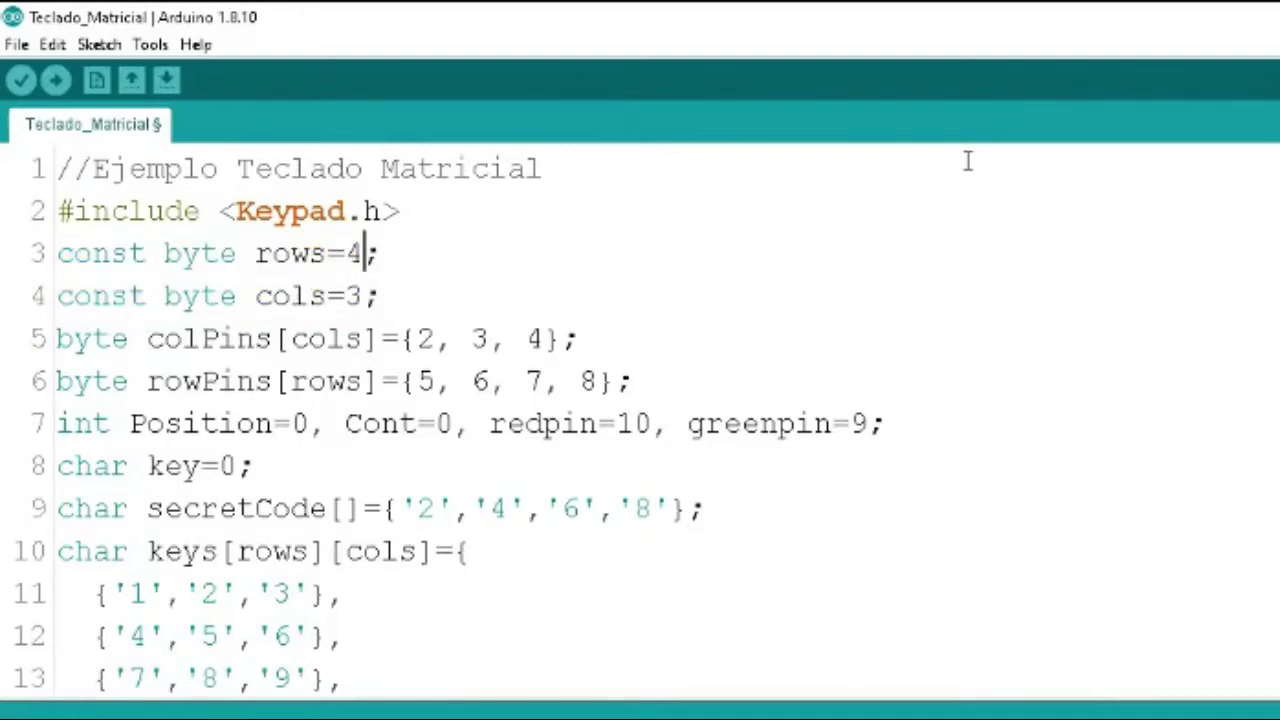
key(shift+Left)
key(Down)
key(shift+Right)
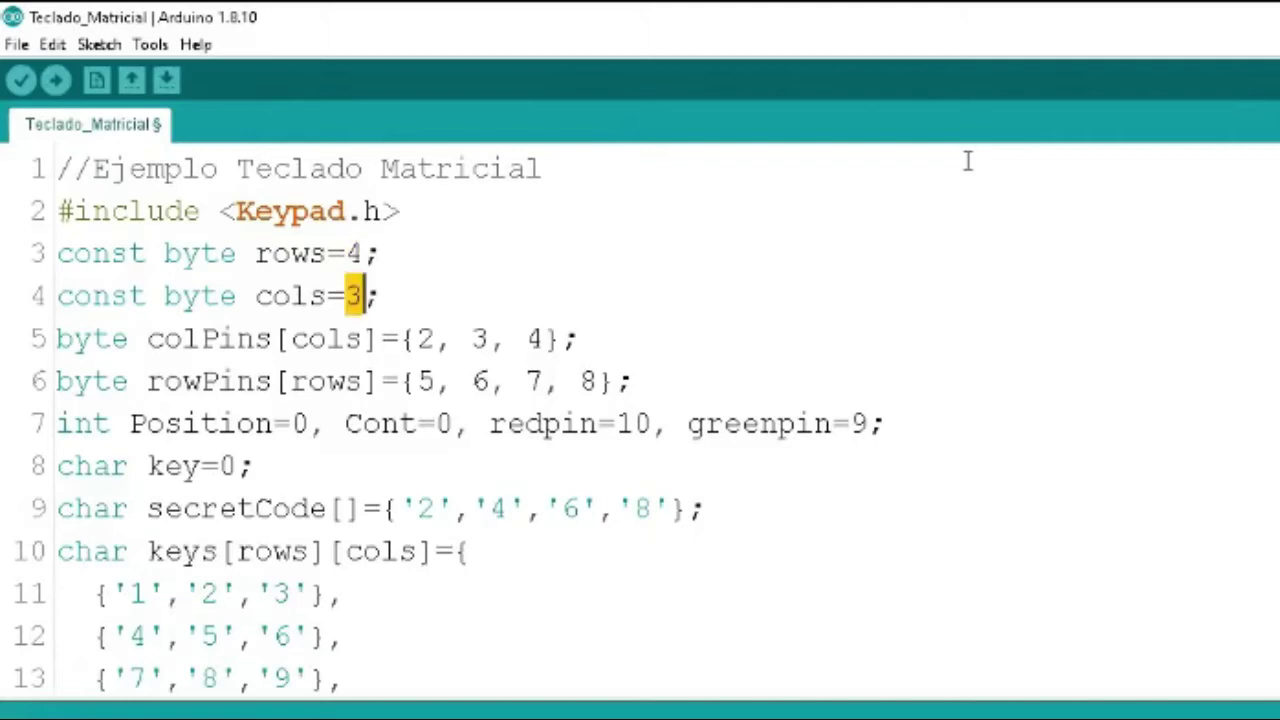
key(Up)
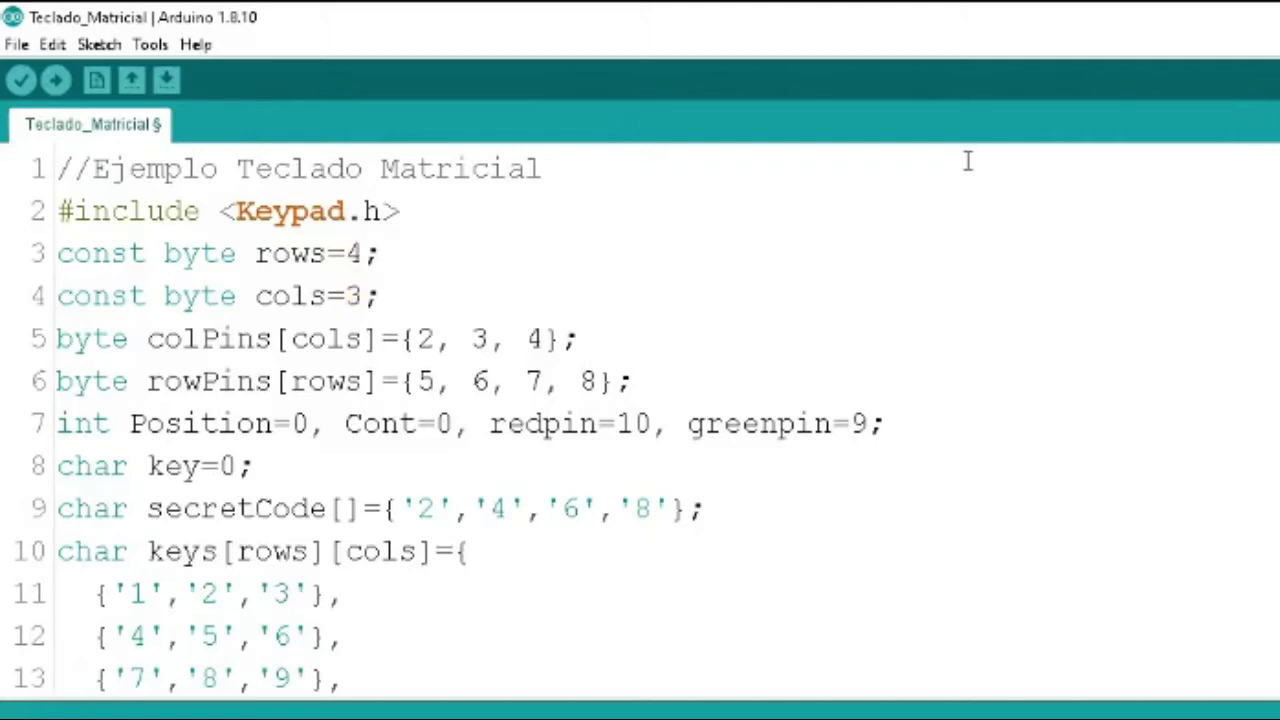
key(shift+Left)
key(Down)
key(shift+Right)
key(End)
key(Home)
key(Up)
key(End)
key(Left)
key(Down)
- Select the two lines declaring the colPins and rowPins arrays
key(End)
key(Right)
key(shift+Down)
key(shift+Down)
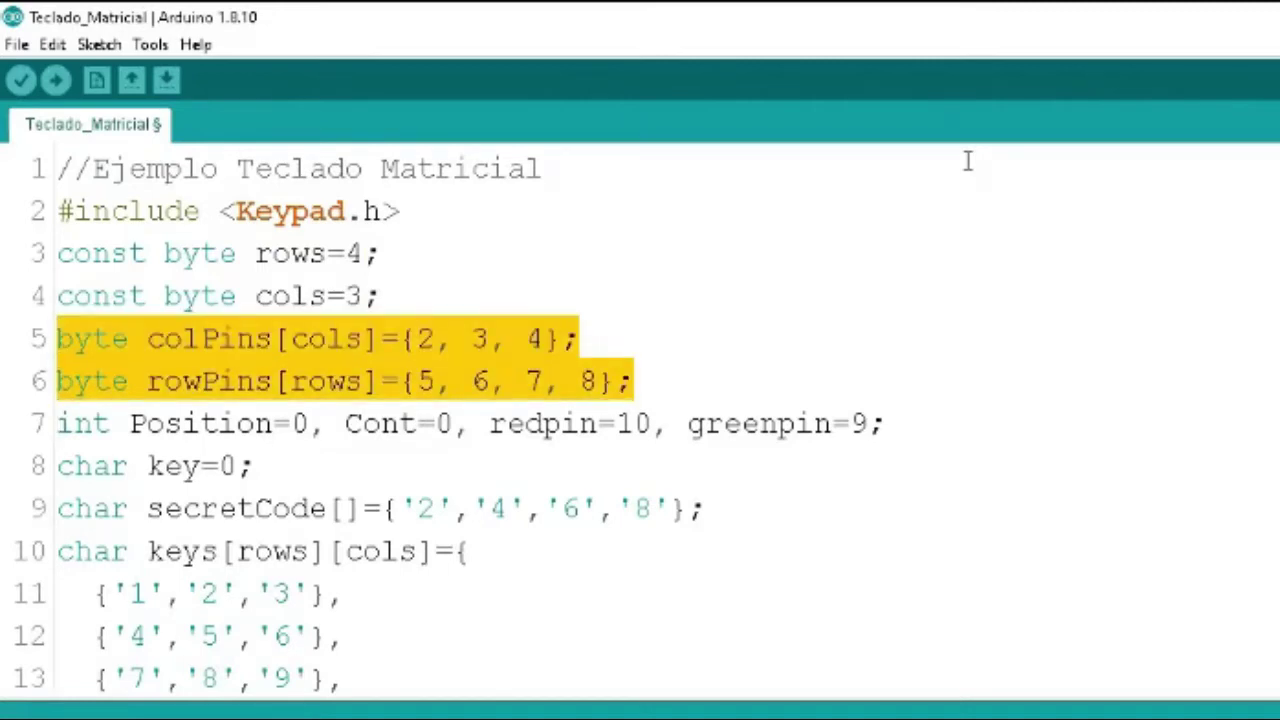
- Highlight the colPins array name and place the cursor before the first pin number in its list
key(Up)
key(Up)
key(Right)
key(Right)
key(Right)
key(Right)
key(Right)
key(shift+Right)
key(shift+Right)
key(shift+Right)
key(shift+Right)
key(shift+Right)
key(Right)
key(Right)
key(Right)
key(Right)
key(Right)
key(Right)
key(Right)
key(Right)
key(Right)
key(Right)
key(Right)
key(Right)
key(Left)
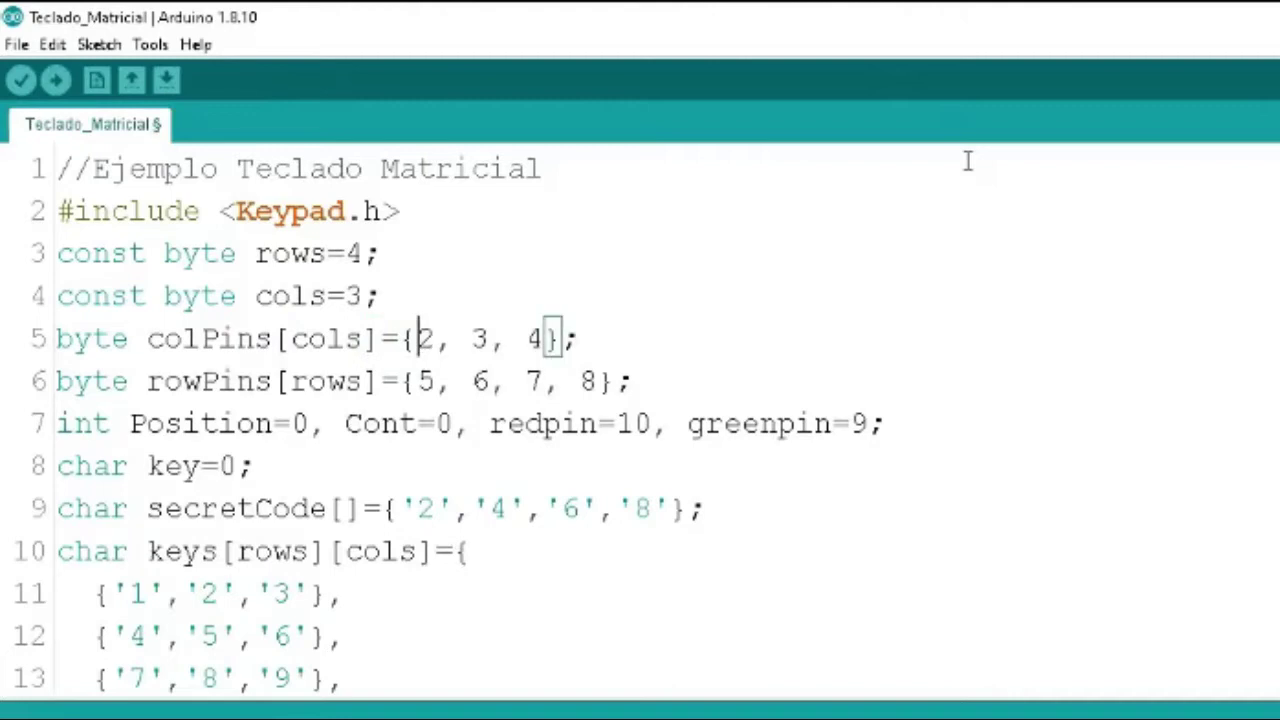
- Go through the colPins pin numbers and place the cursor before the first pin number of rowPins
key(Right)
key(Right)
key(Right)
key(Right)
key(Right)
key(Right)
key(Right)
key(Right)
key(Right)
key(Right)
key(Right)
key(Right)
key(Right)
key(Right)
key(Right)
key(Right)
key(Right)
key(Right)
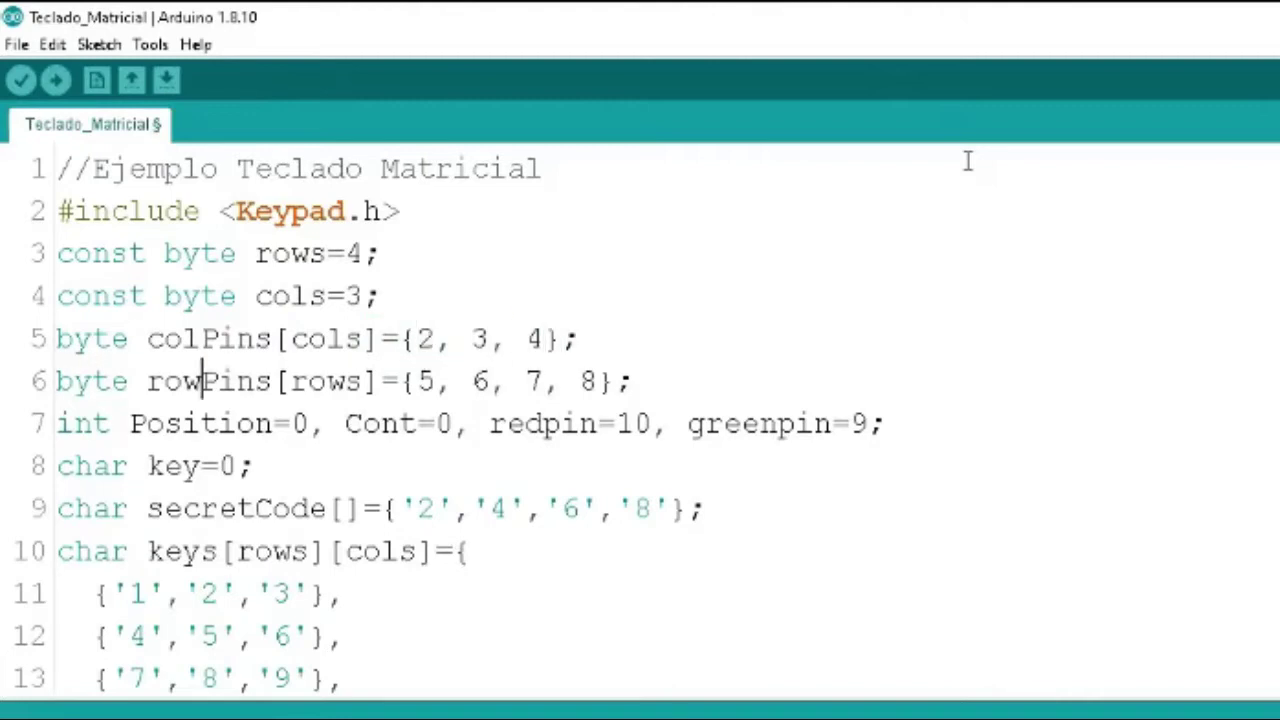
key(Right)
key(Right)
key(Right)
key(Right)
key(Right)
key(Right)
key(Right)
key(Right)
key(Right)
key(Right)
key(Right)
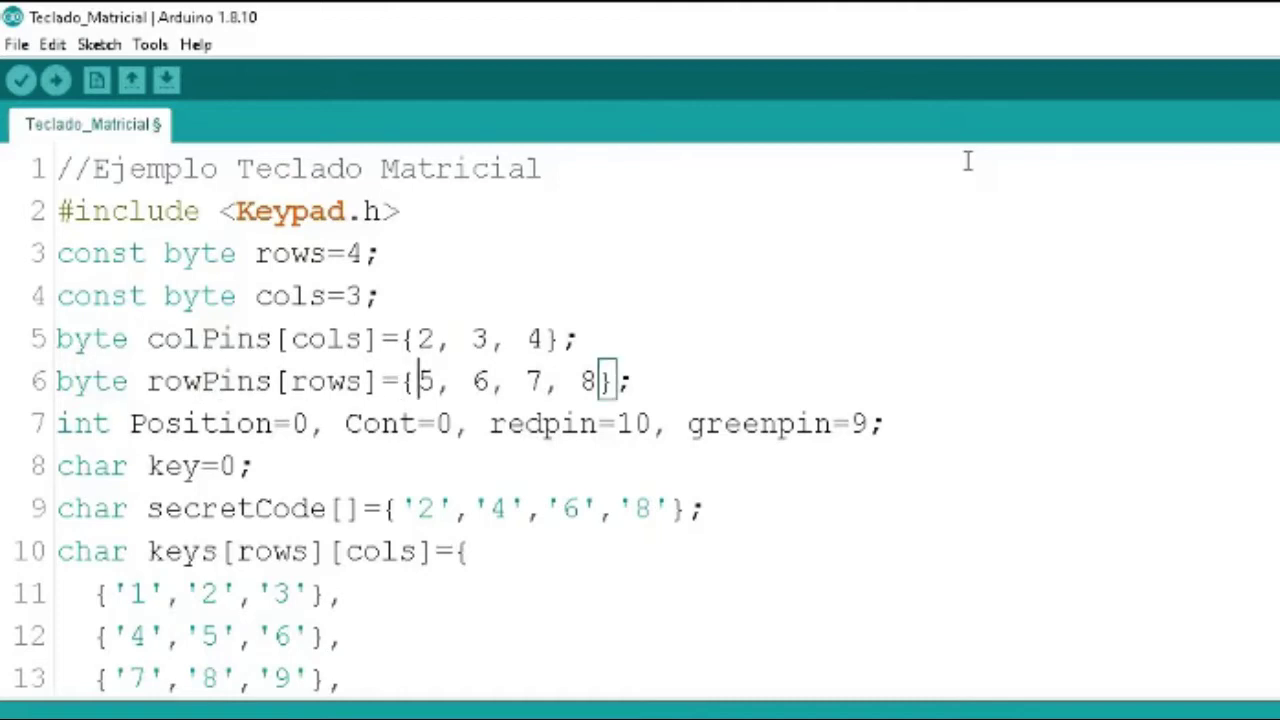
- Select the whole line declaring the integer variables Position, Cont, redpin and greenpin
key(Right)
key(Left)
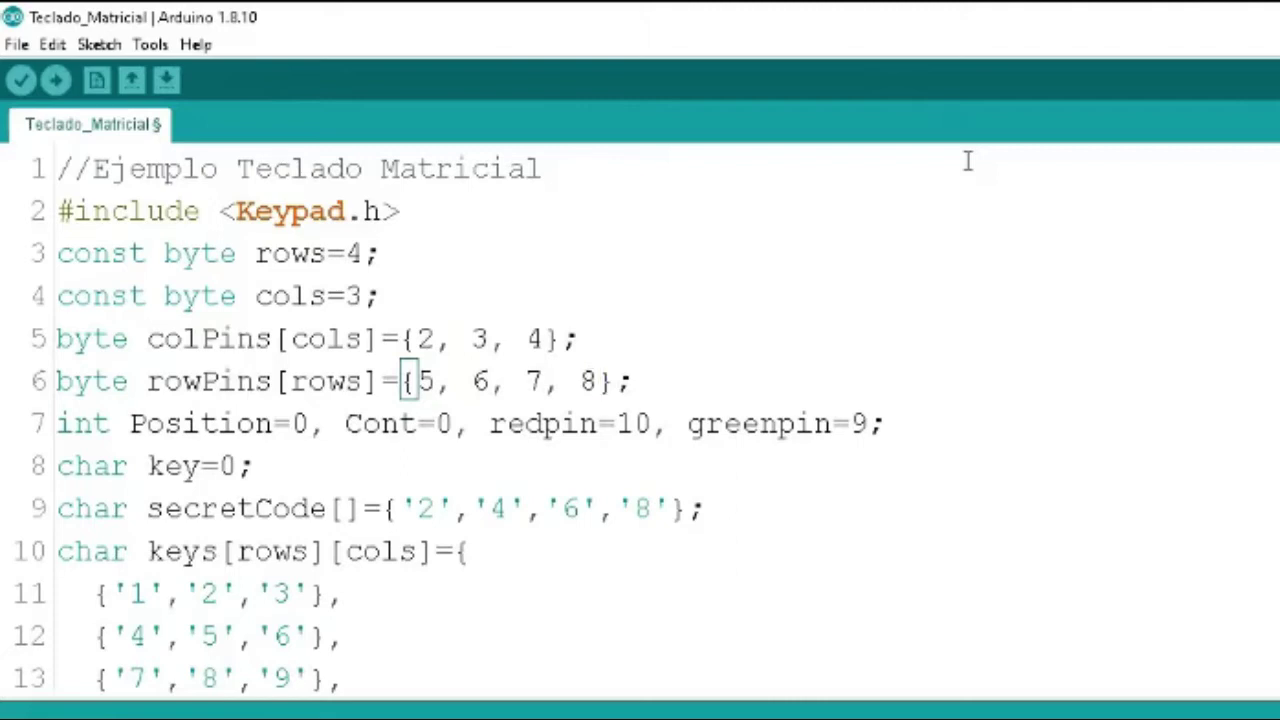
key(End)
key(Up)
key(shift+Down)
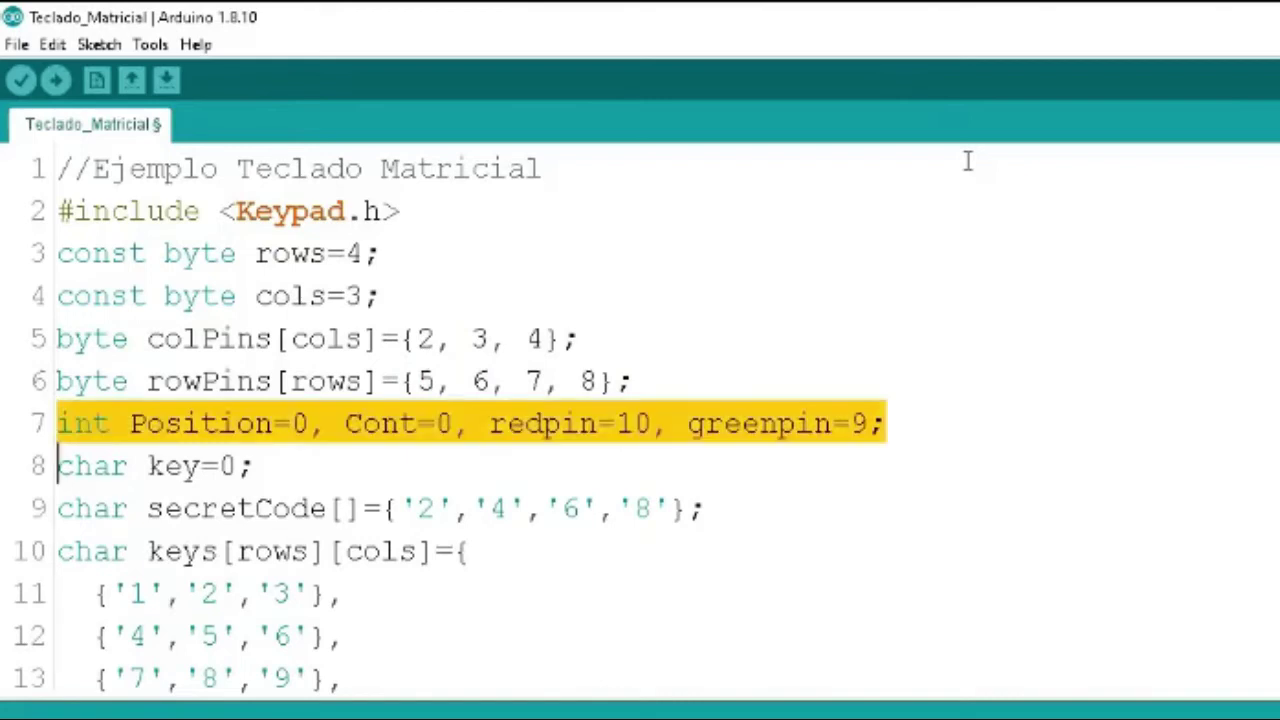
- Highlight the Position variable name in the integer declaration on line 7
key(Down)
key(Up)
key(Up)
key(Right)
key(Right)
key(Right)
key(Right)
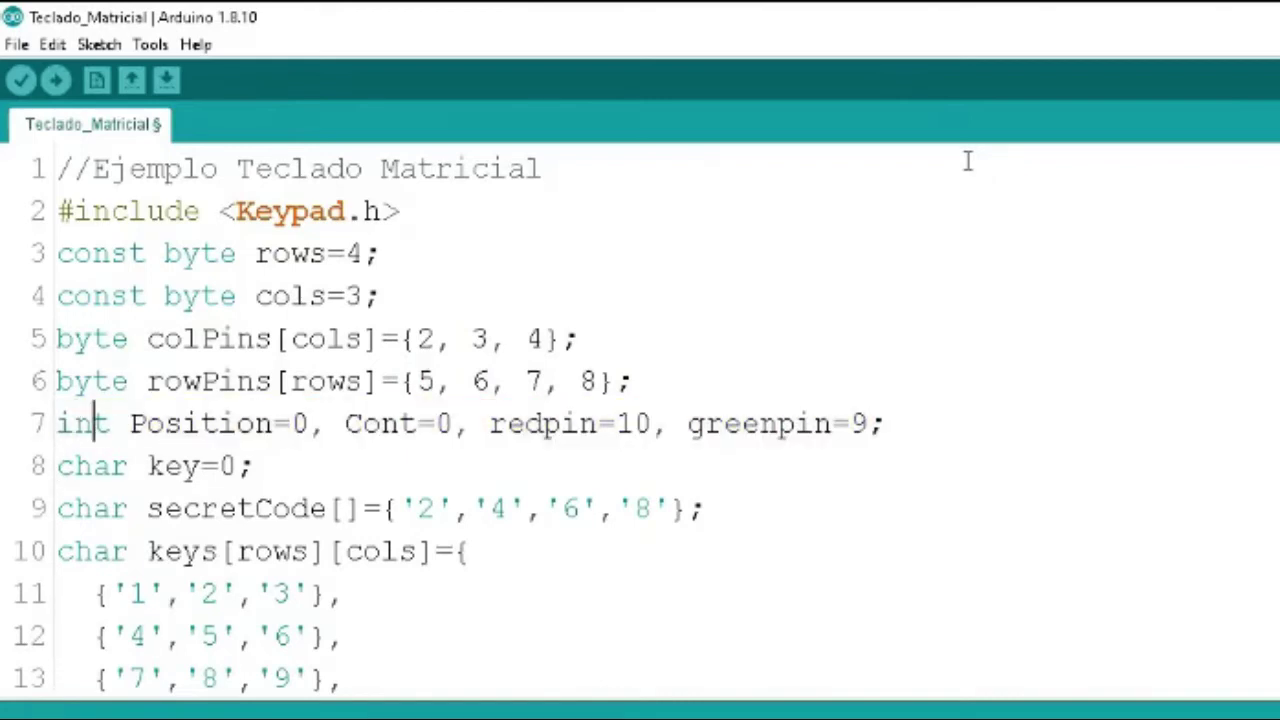
key(shift+Right)
key(ctrl+shift+Right)
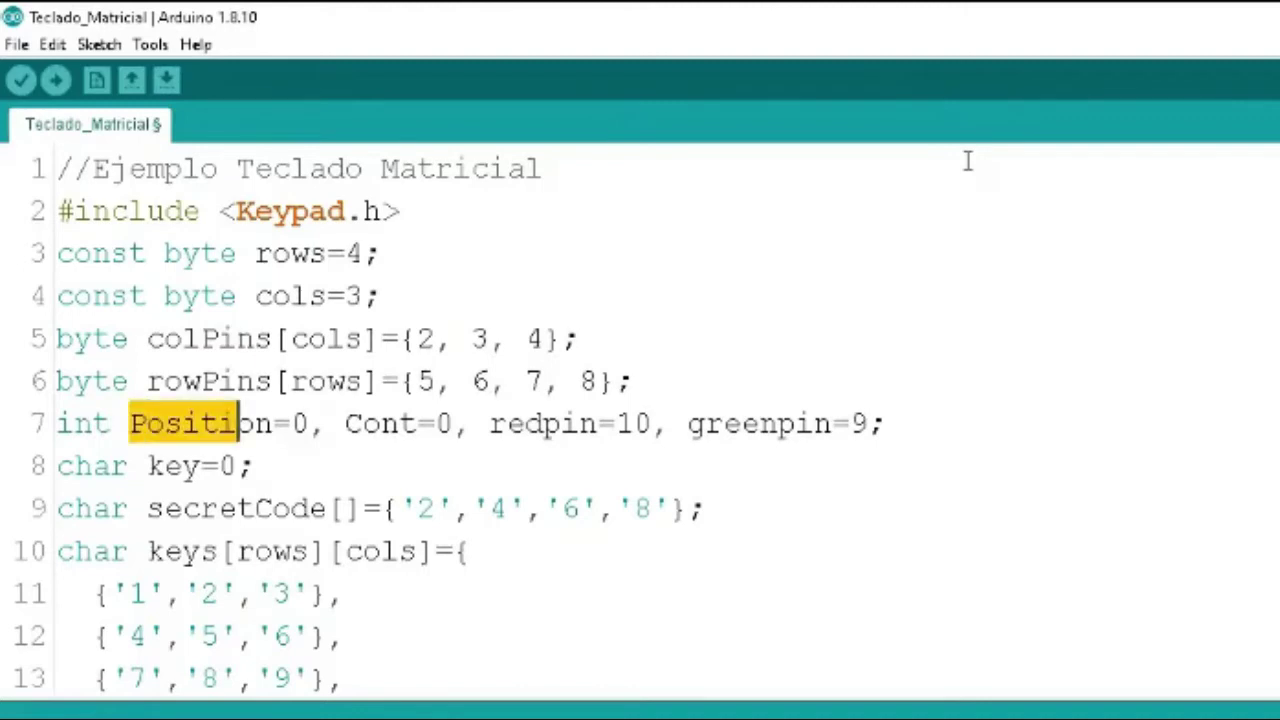
- Highlight the Cont and redpin variable names in turn in the integer declaration
key(ctrl+Right)
key(Right)
key(shift+Right)
key(ctrl+shift+Right)
key(Right)
key(Right)
key(Right)
key(shift+Right)
key(shift+Right)
key(shift+Right)
key(shift+Right)
key(shift+Right)
key(shift+Right)
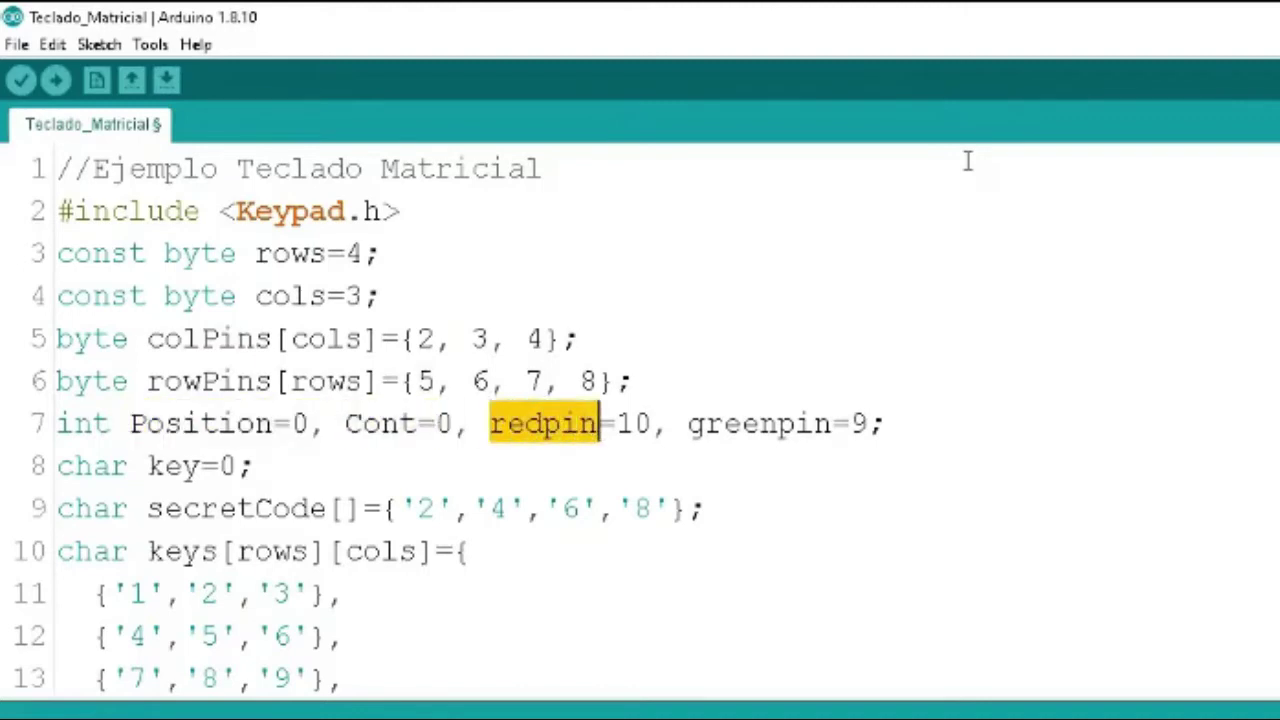
- Highlight the greenpin variable name at the end of the integer declaration
key(Right)
key(ctrl+Right)
key(ctrl+Right)
key(Right)
key(shift+Right)
key(shift+Right)
key(shift+Right)
key(shift+Right)
key(shift+Right)
key(shift+Right)
key(shift+Right)
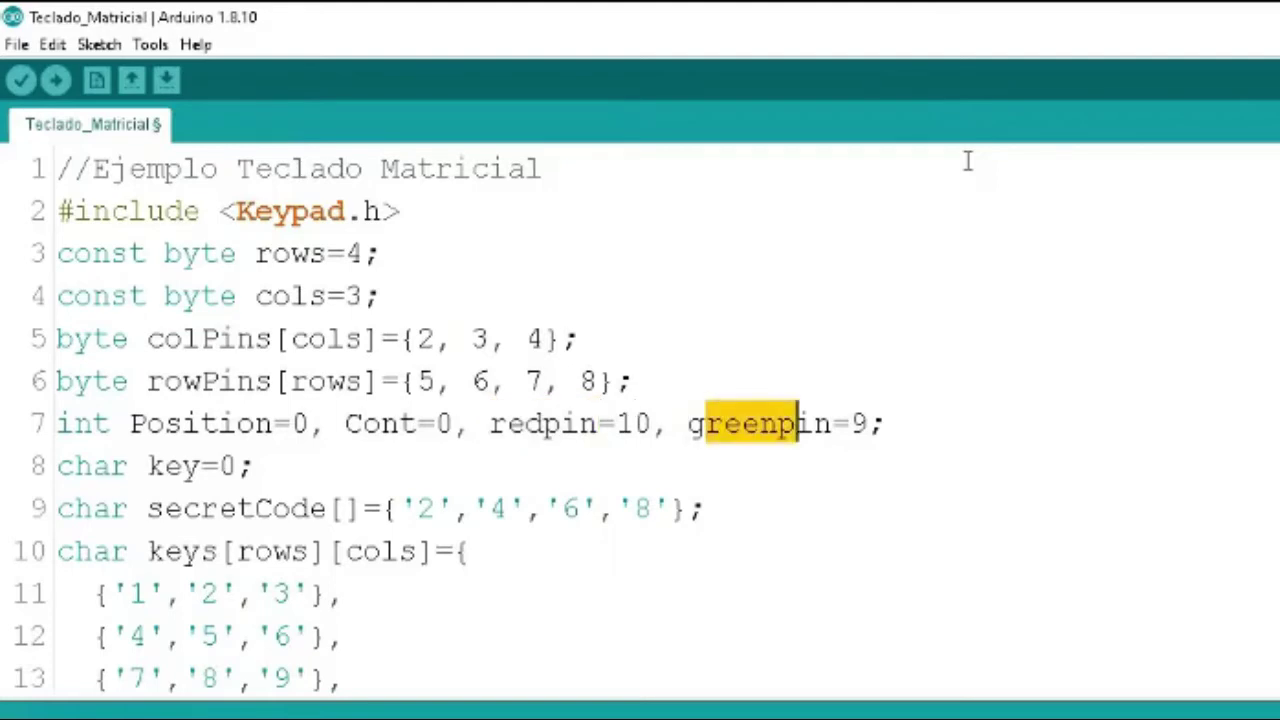
- Select the char declaration on line 8, and highlight its key variable name
key(End)
key(Right)
key(shift+End)
key(Left)
key(Right)
key(Right)
key(Right)
key(Right)
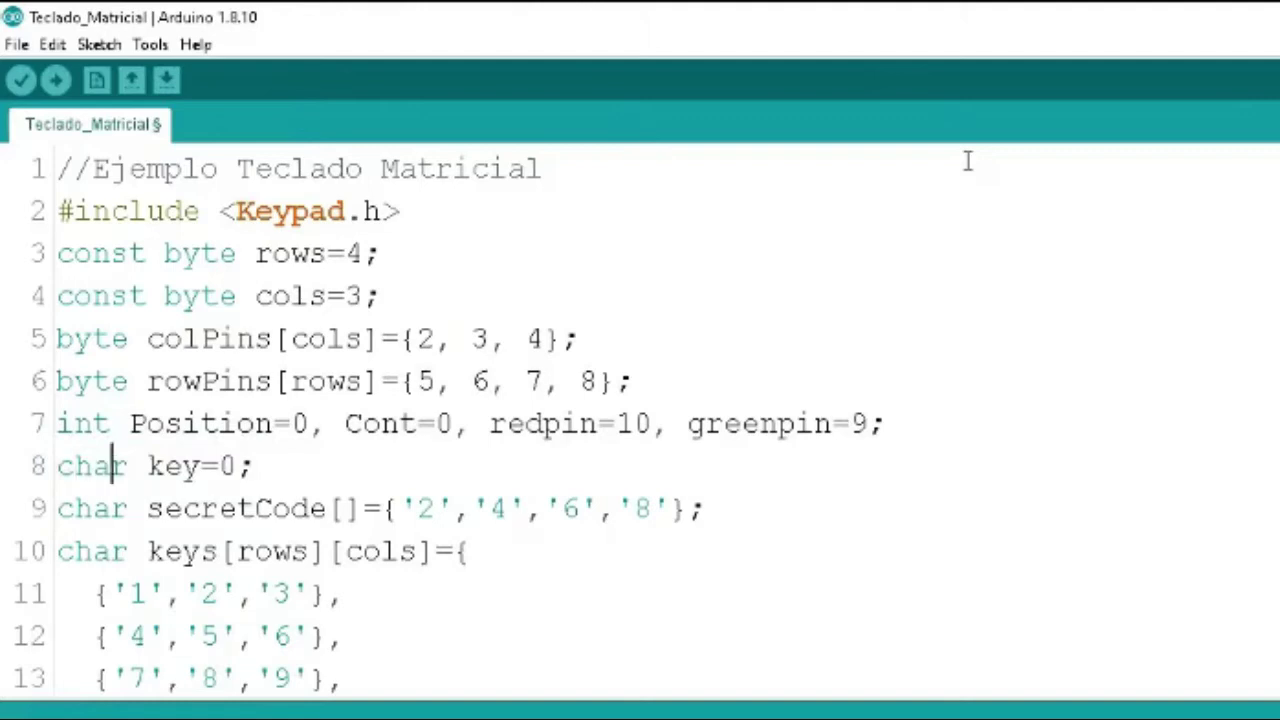
key(shift+Right)
key(shift+Right)
key(shift+Right)
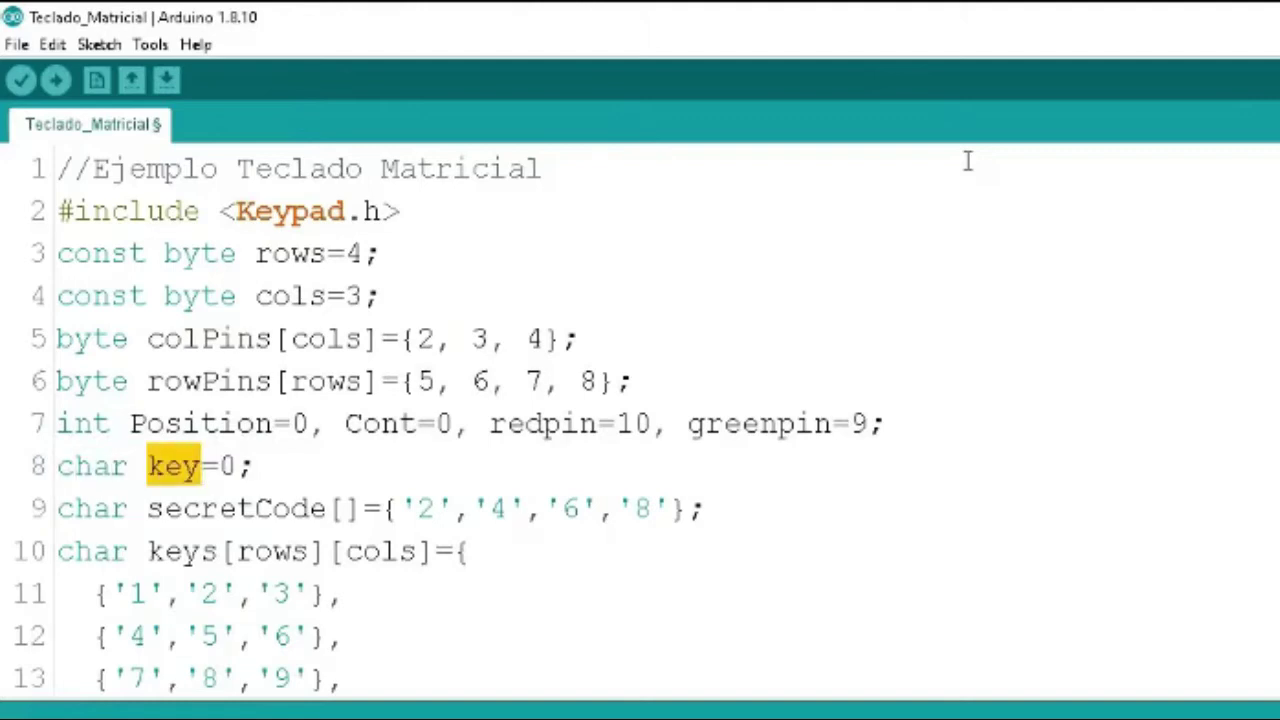
- Move the cursor through the key variable name to its initial value
key(Left)
key(Left)
key(Right)
key(Right)
key(Right)
key(Right)
key(Right)
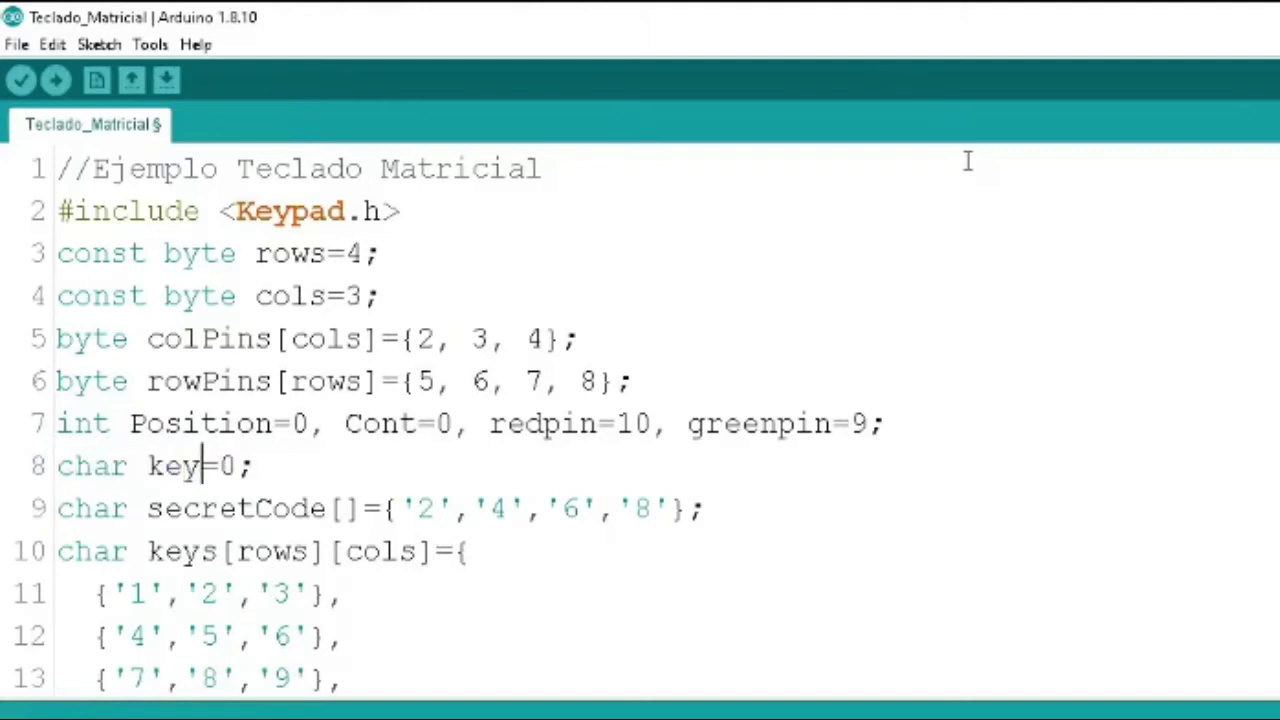
key(Right)
- Look over the declarations down to the keypad1 object, and select the whole secretCode array line
key(Down)
key(Down)
key(Down)
key(Down)
key(Down)
key(Down)
key(Down)
key(Up)
key(Up)
key(Up)
key(Up)
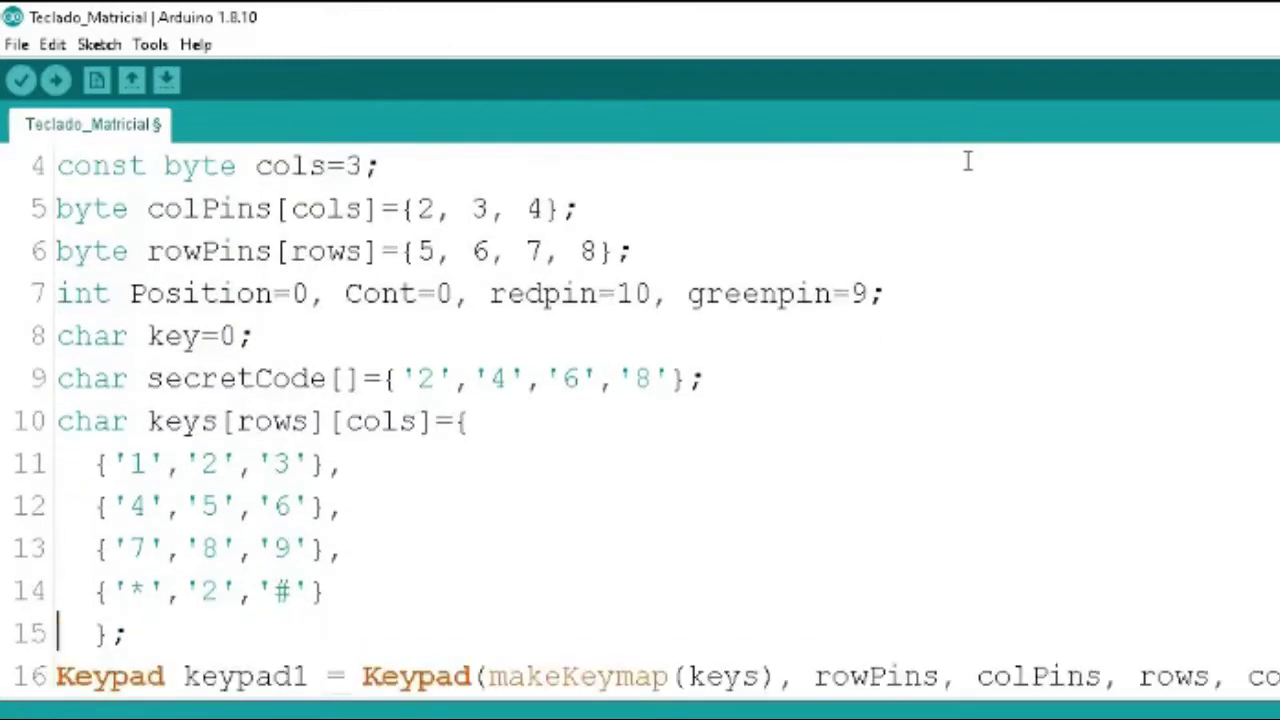
key(Up)
key(Up)
key(Up)
key(shift+Down)
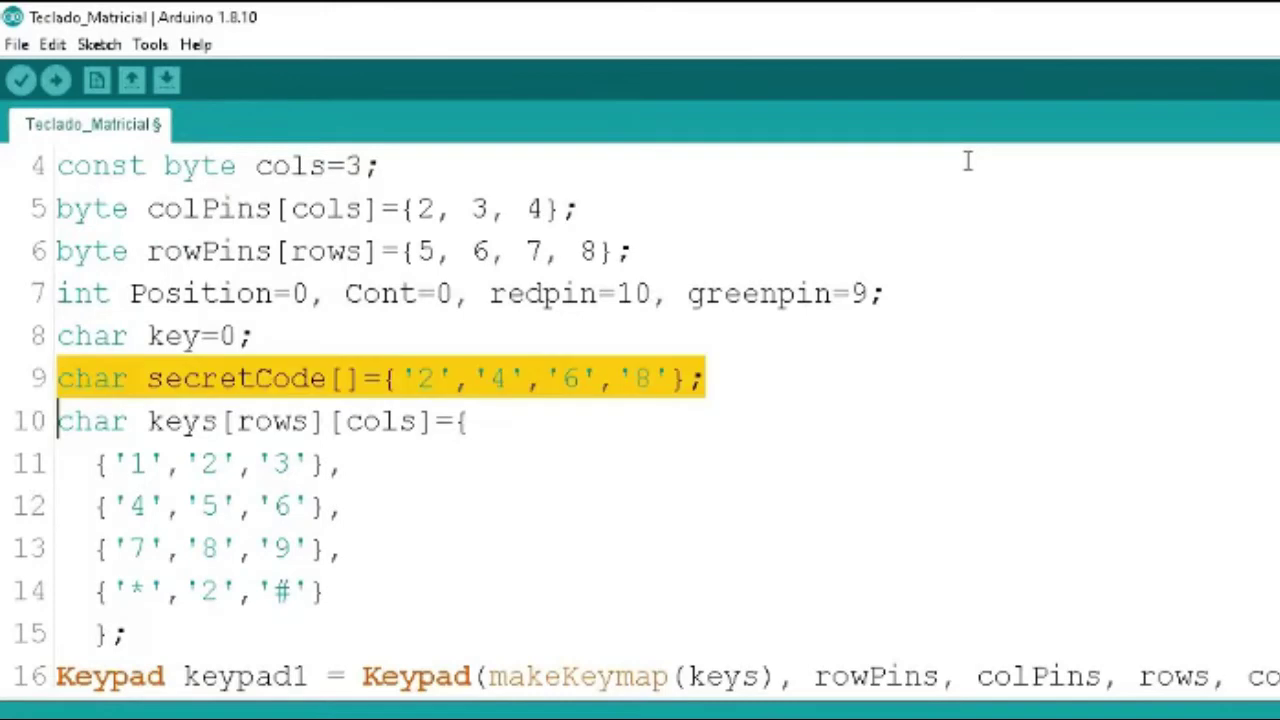
- Move the cursor along the secretCode declaration to the first character of its list
key(Up)
key(Right)
key(Right)
key(Right)
key(Right)
key(Right)
key(Right)
key(Right)
key(Right)
key(Right)
key(Right)
key(Right)
key(Right)
key(Right)
key(Right)
key(Right)
key(Right)
key(Right)
key(Right)
key(Right)
key(Right)
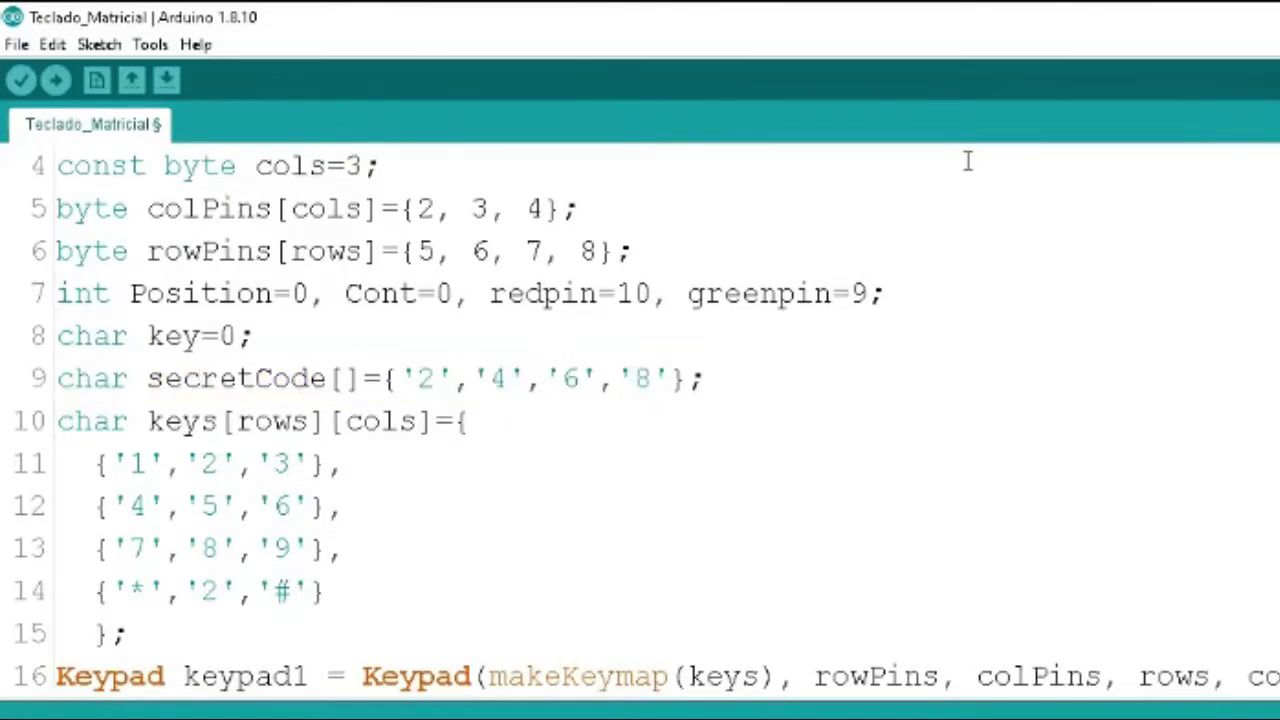
- Highlight each character of the secretCode array in turn, from the first to the last
key(Left)
key(shift+Left)
key(Right)
key(Right)
key(Right)
key(Right)
key(shift+Right)
key(shift+Right)
key(Right)
key(Right)
key(Right)
key(shift+Right)
key(shift+Right)
key(Right)
key(Right)
key(Right)
key(shift+Right)
key(shift+Right)
- Go back through the secretCode characters towards the start of the list
key(Left)
key(Right)
key(Right)
key(Left)
key(Left)
key(Left)
key(Left)
key(Left)
key(Left)
key(Left)
key(Left)
key(Left)
key(Left)
key(Left)
key(Left)
key(Left)
key(shift+Left)
key(Left)
key(Right)
key(Left)
- Select the complete keys[rows][cols] matrix declaration, from line 10 through its closing brace on line 15
key(End)
key(Up)
key(Down)
key(Down)
key(Down)
key(Down)
key(Down)
key(Down)
key(Up)
key(Up)
key(Up)
key(Up)
key(Up)
key(Up)
key(shift+Down)
key(shift+Down)
key(shift+Down)
key(shift+Down)
key(shift+Down)
key(shift+Down)
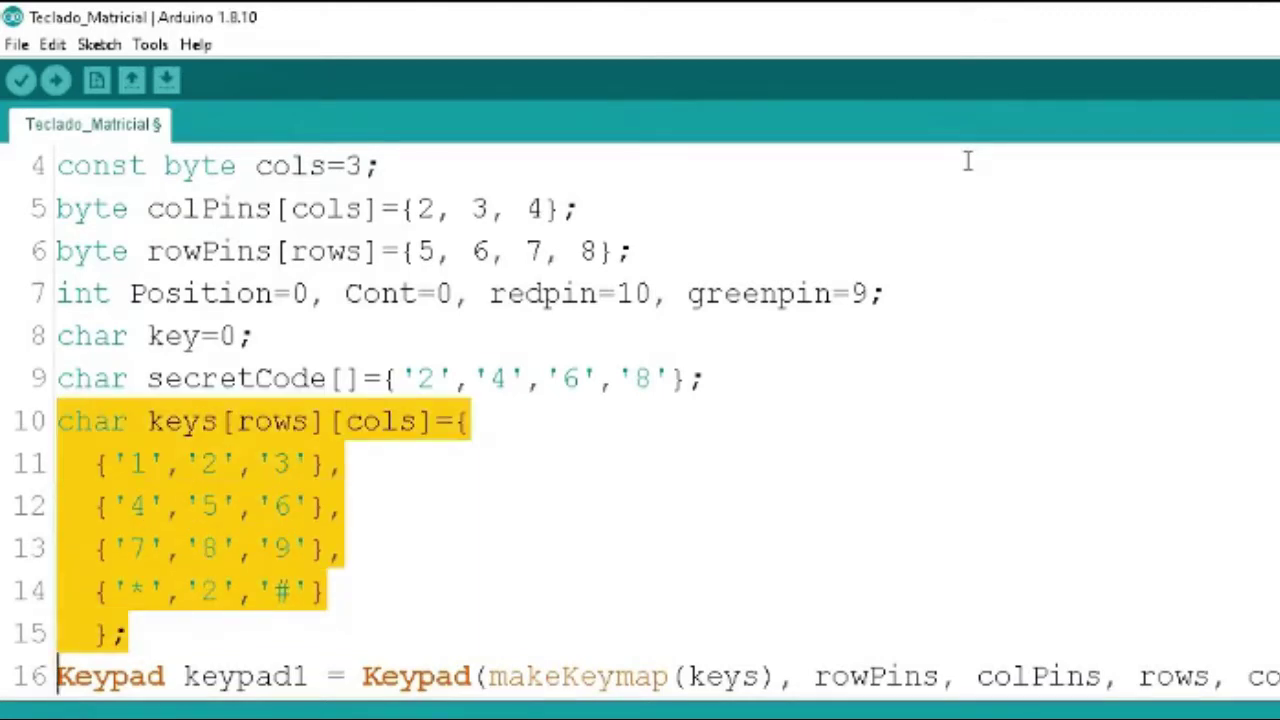
- Clear the selection and place the cursor at the start of the keys matrix row containing '4','5','6'
key(Up)
key(Up)
key(Up)
key(Up)
key(Up)
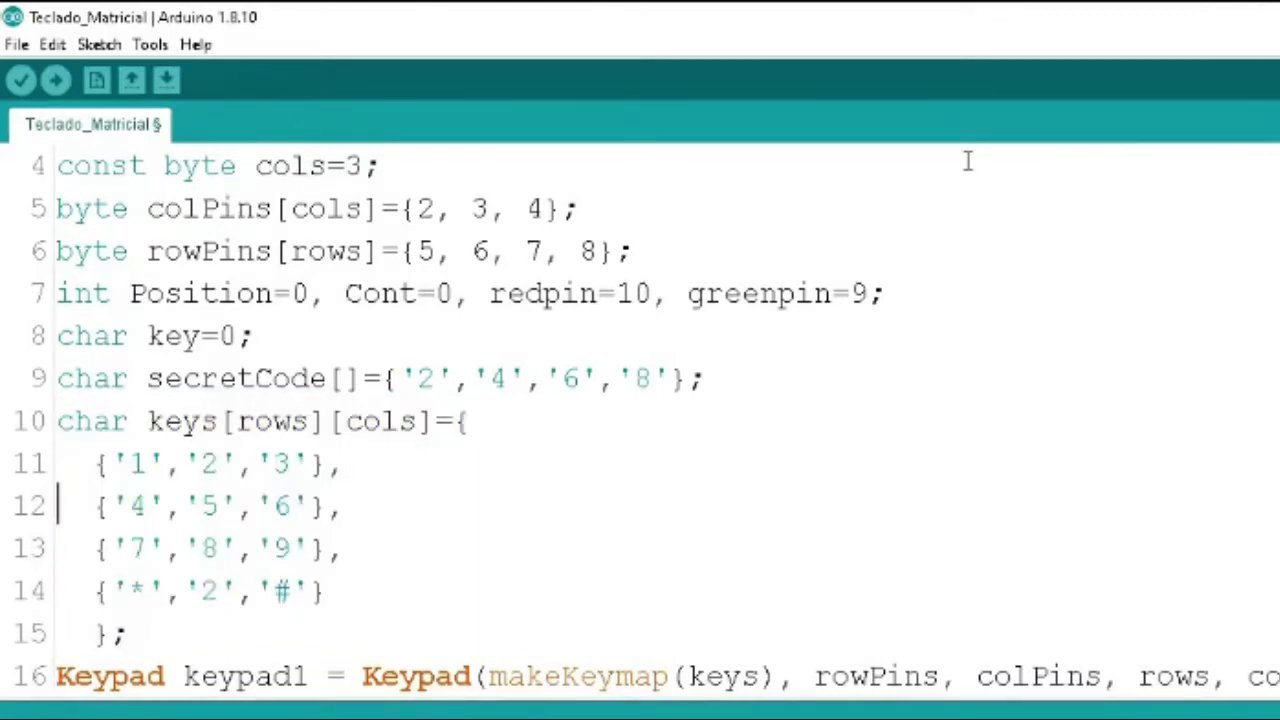
- Highlight the characters 1 and 2 in turn in the first row of the keys matrix
key(Right)
key(Right)
key(Right)
key(Right)
key(Right)
key(Right)
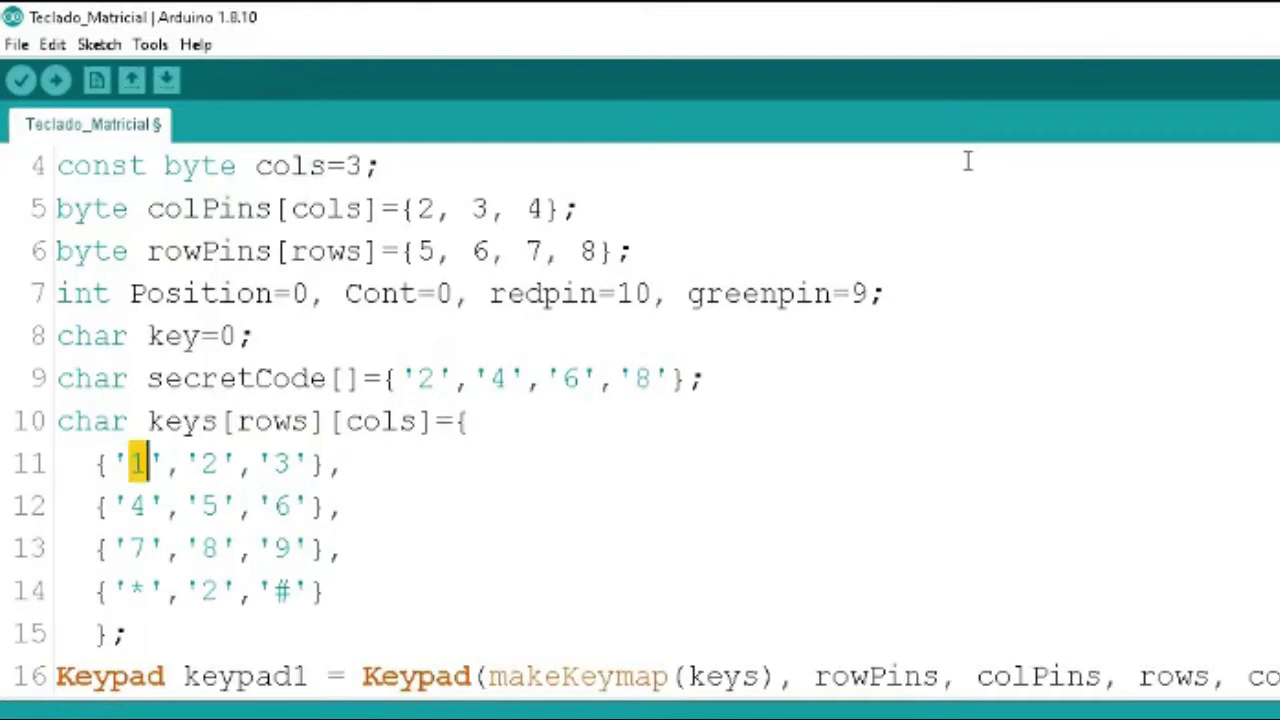
key(Right)
key(Right)
key(shift+Right)
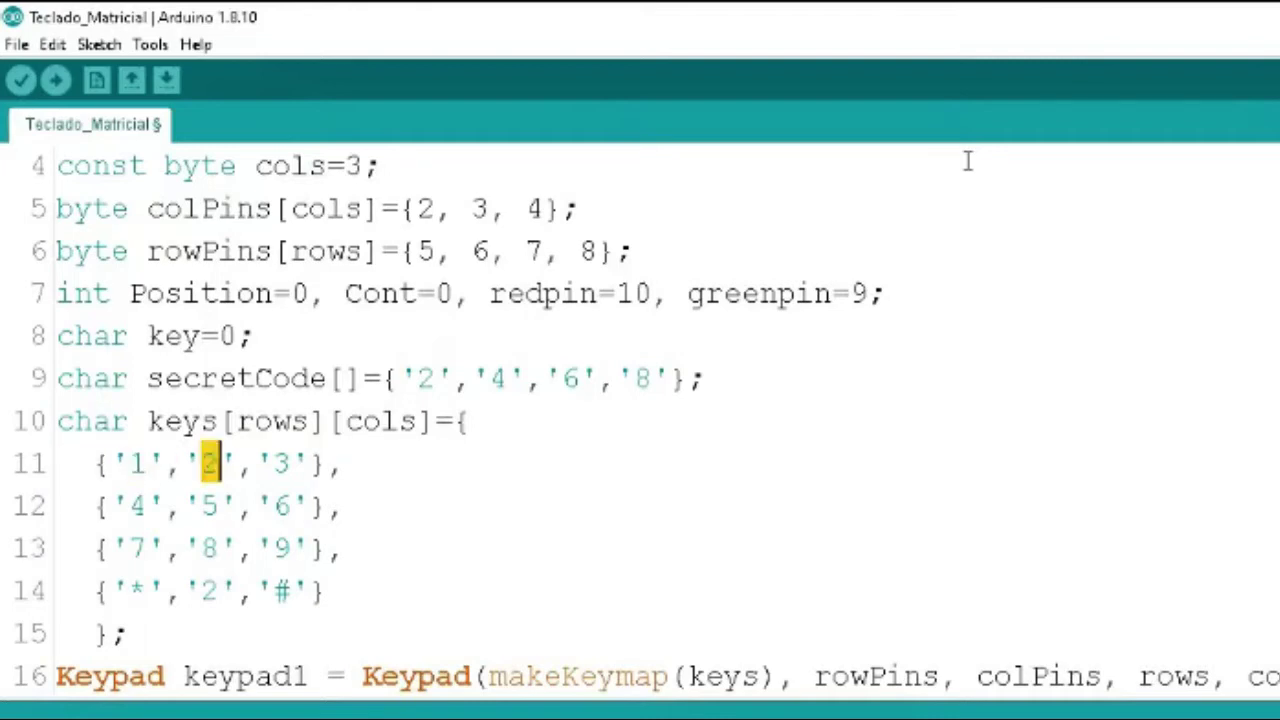
- Replace the middle character of the last keys matrix row on line 14 with 0
key(Down)
key(Down)
key(Down)
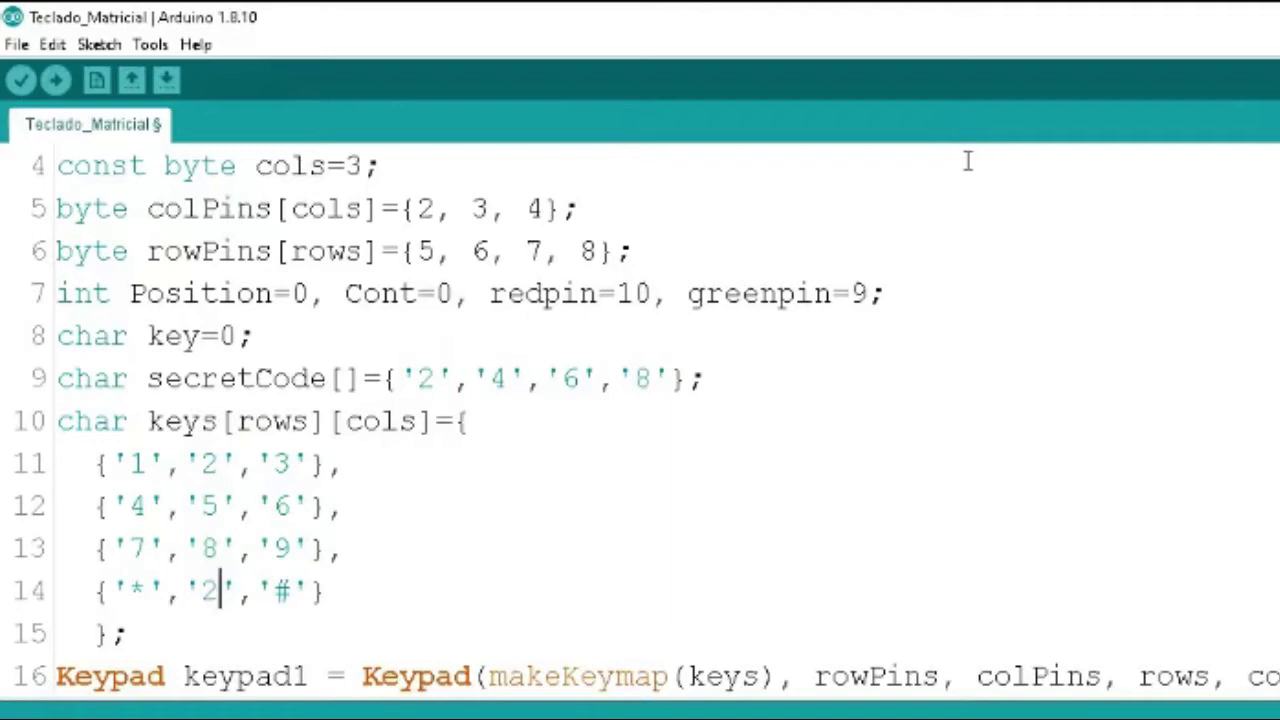
key(Left)
key(Left)
key(Left)
key(Right)
key(Right)
key(Right)
key(BackSpace)
text(0)
- Highlight the * character and the # character in turn in the last row of the keys matrix
key(Left)
key(Left)
key(Left)
key(Left)
key(shift+Left)
key(Right)
key(Right)
key(Right)
key(Right)
key(Right)
key(Right)
key(Right)
key(Right)
key(shift+Right)
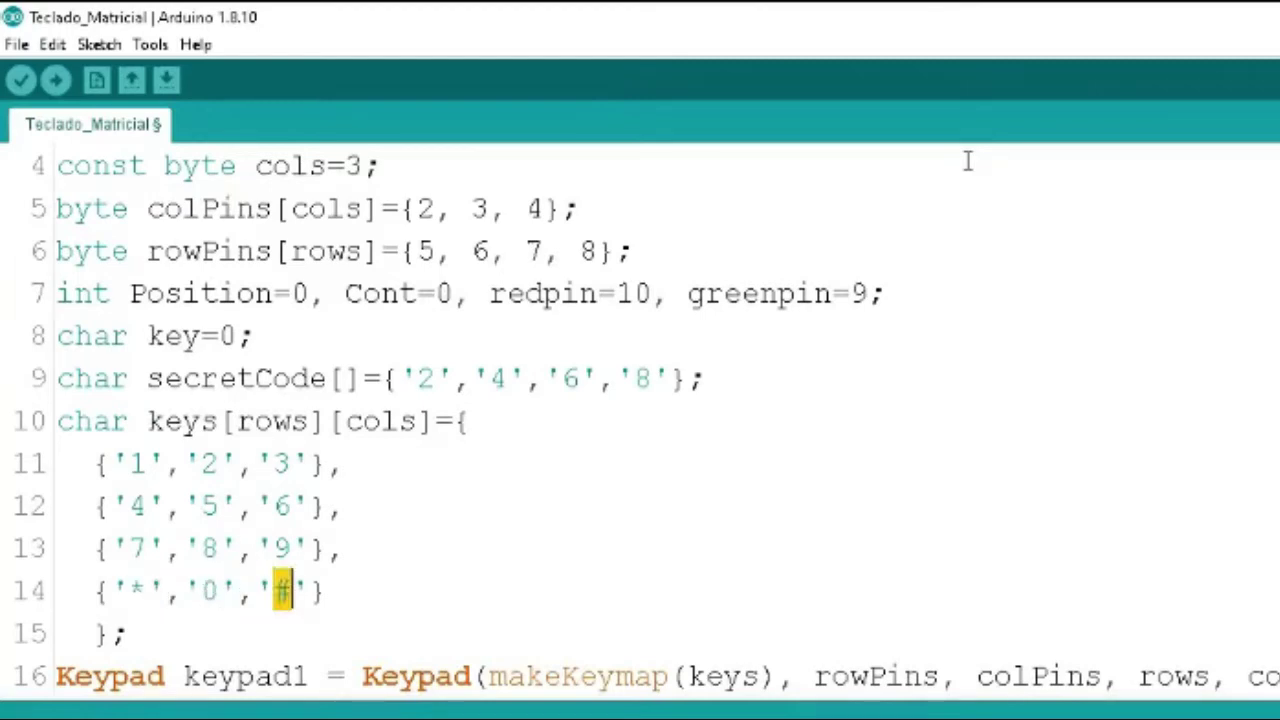
- Select all four character rows of the keys matrix, lines 11 to 14
key(Home)
key(Home)
key(Up)
key(Up)
key(Up)
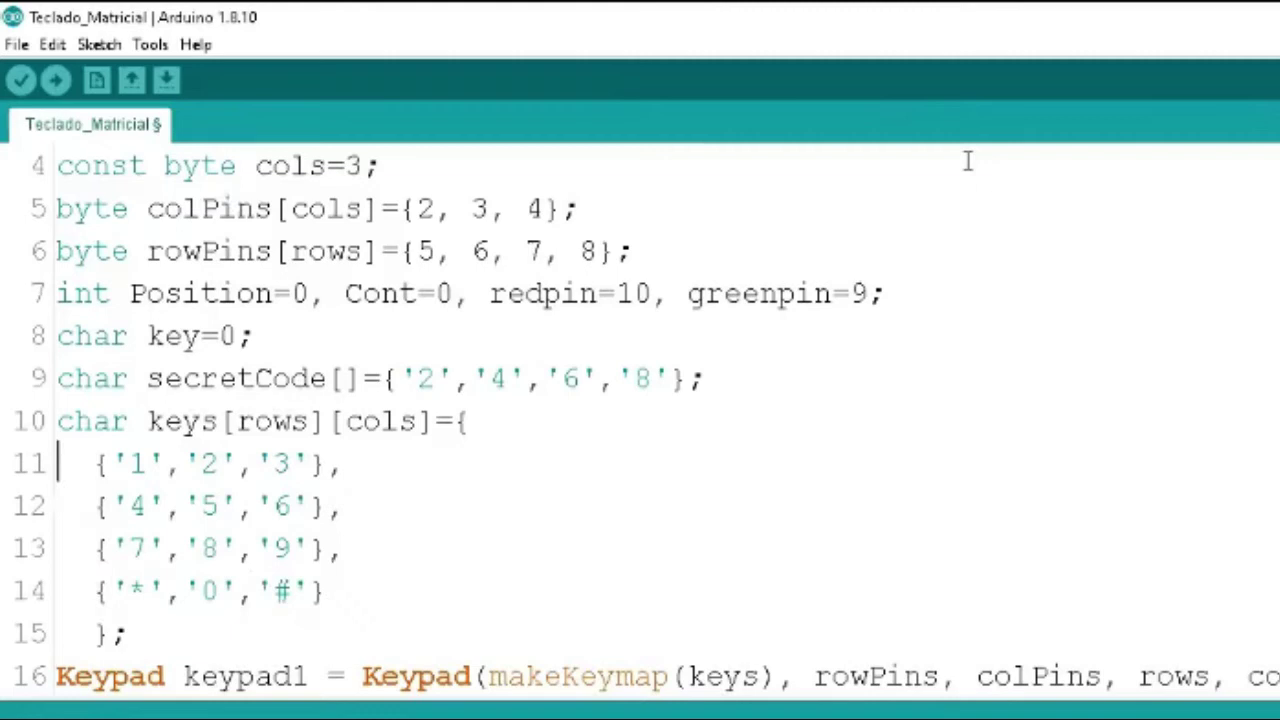
key(shift+Down)
key(shift+Down)
key(shift+Down)
key(shift+Down)
key(shift+Down)
key(shift+Up)
key(shift+Left)
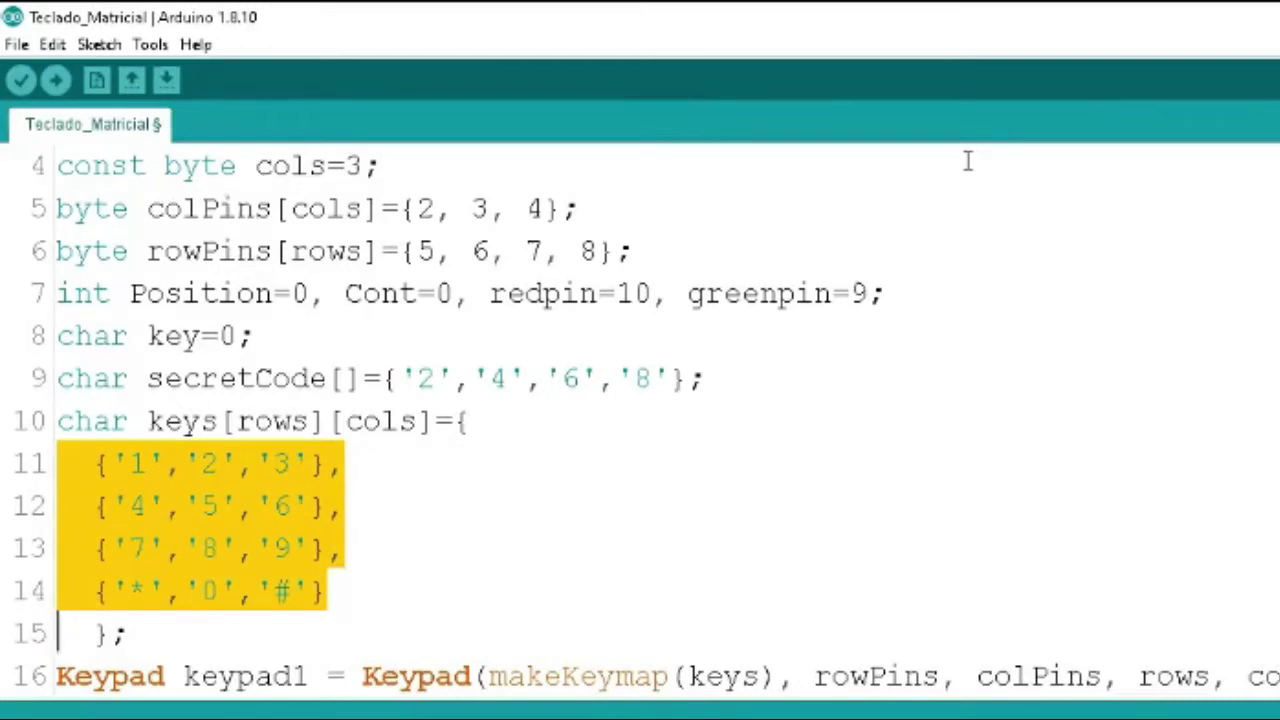
- Replace the block selection with a highlight on the '1' entry in the first keys matrix row
key(Up)
key(Up)
key(Up)
key(Up)
key(Right)
key(Right)
key(Right)
key(shift+Right)
key(shift+Right)
key(shift+Right)
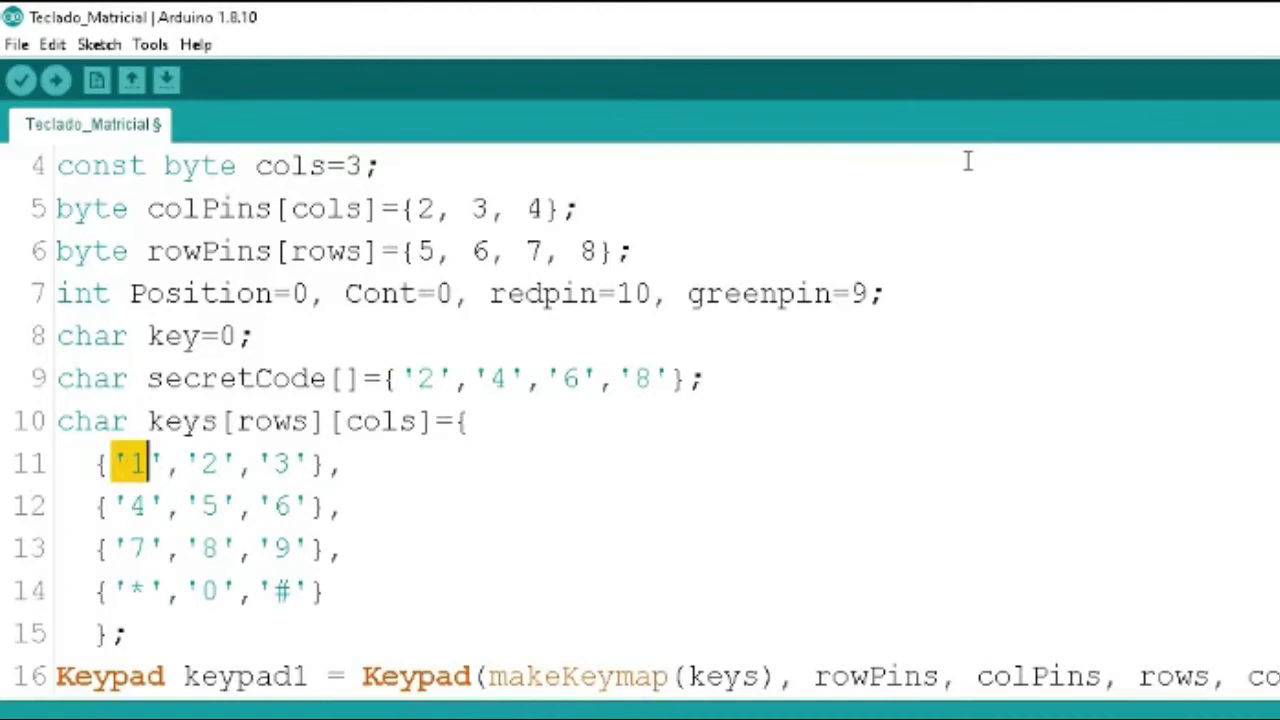
key(Down)
key(Down)
key(Down)
key(End)
key(Down)
key(Home)
key(Down)
key(Down)
key(Down)
key(Down)
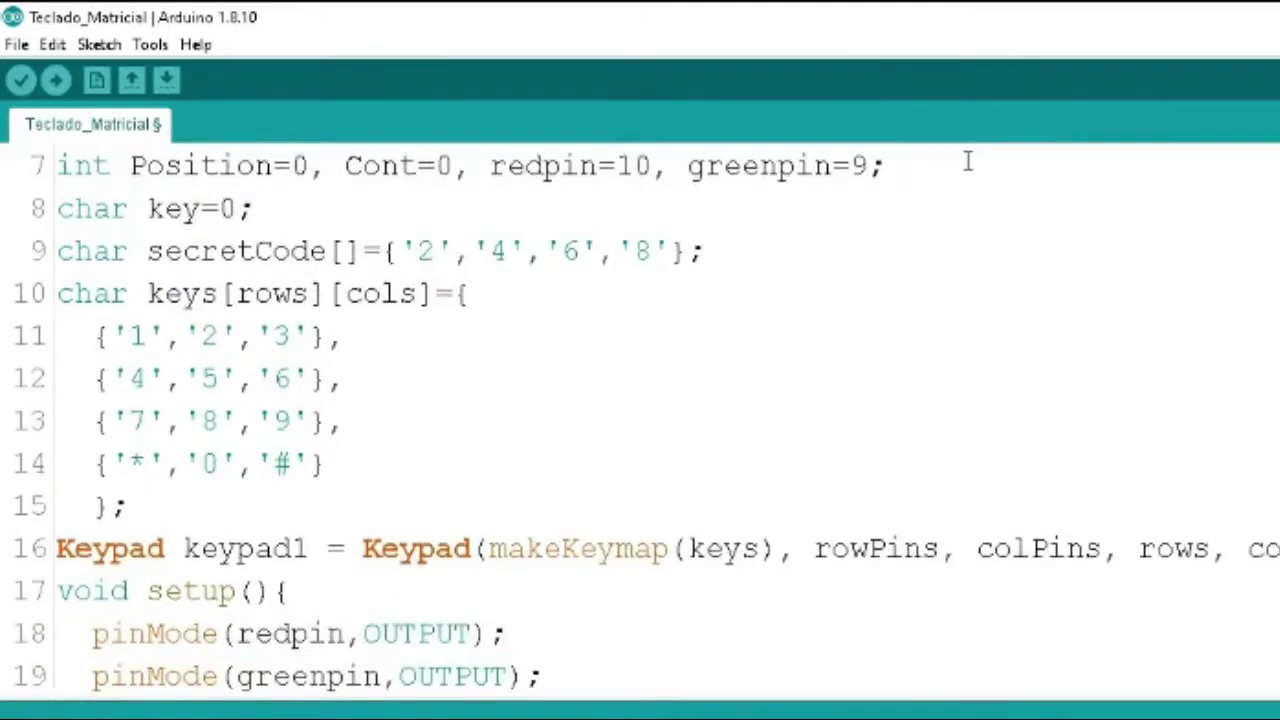
- Try adding an extra 'A' entry to a row of the keys matrix
key(Right)
key(Right)
key(Right)
key(Right)
key(Right)
key(Right)
key(Right)
key(Right)
key(Right)
key(Right)
key(Right)
key(Right)
key(Right)
key(Right)
text(,'A')
- Try / and X in place of the extra entry's character, and delete the added entry from the matrix row
key(Left)
key(BackSpace)
text(/)
key(BackSpace)
text(X)
key(BackSpace)
key(BackSpace)
key(Delete)
key(BackSpace)
- Look through the code from the keys matrix down to the end of the setup function
key(End)
key(Down)
key(Down)
key(Down)
key(Down)
key(Down)
key(Down)
key(Down)
key(Down)
key(Down)
key(Down)
key(Down)
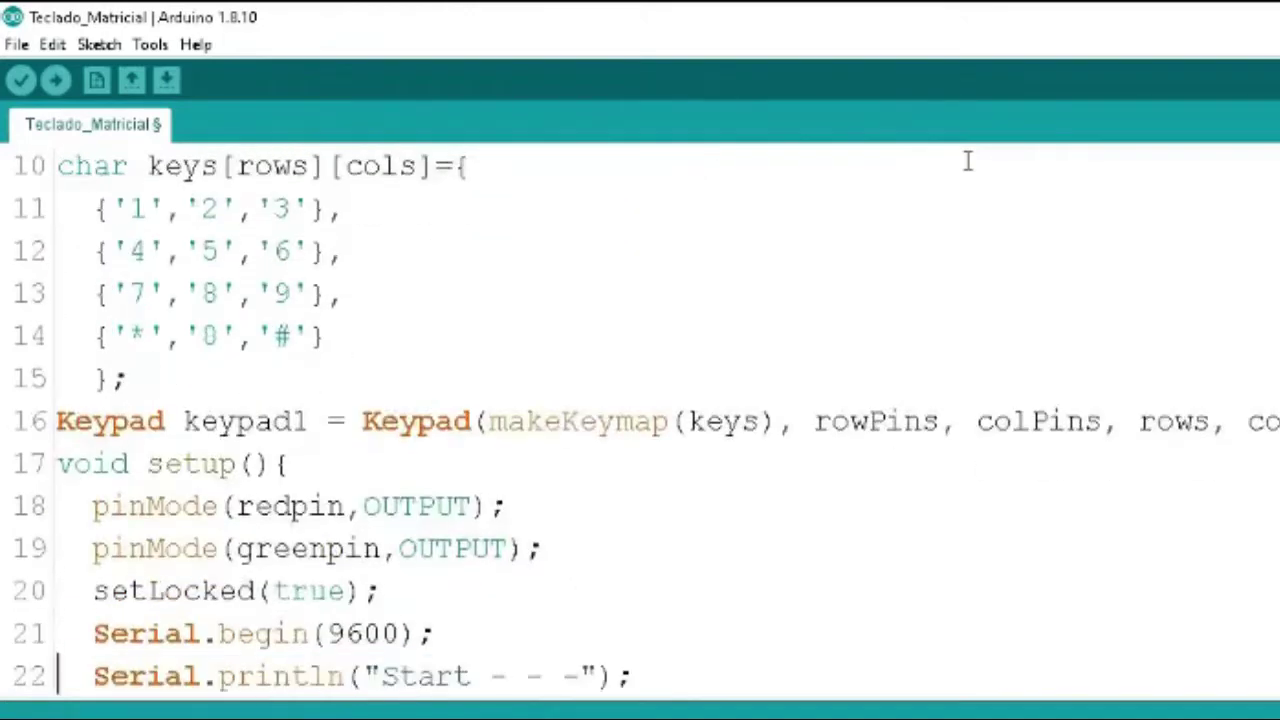
key(Down)
- Return to line 16 and select the complete Keypad keypad1 declaration
key(Up)
key(Up)
key(Up)
key(Up)
key(Up)
key(Up)
key(Up)
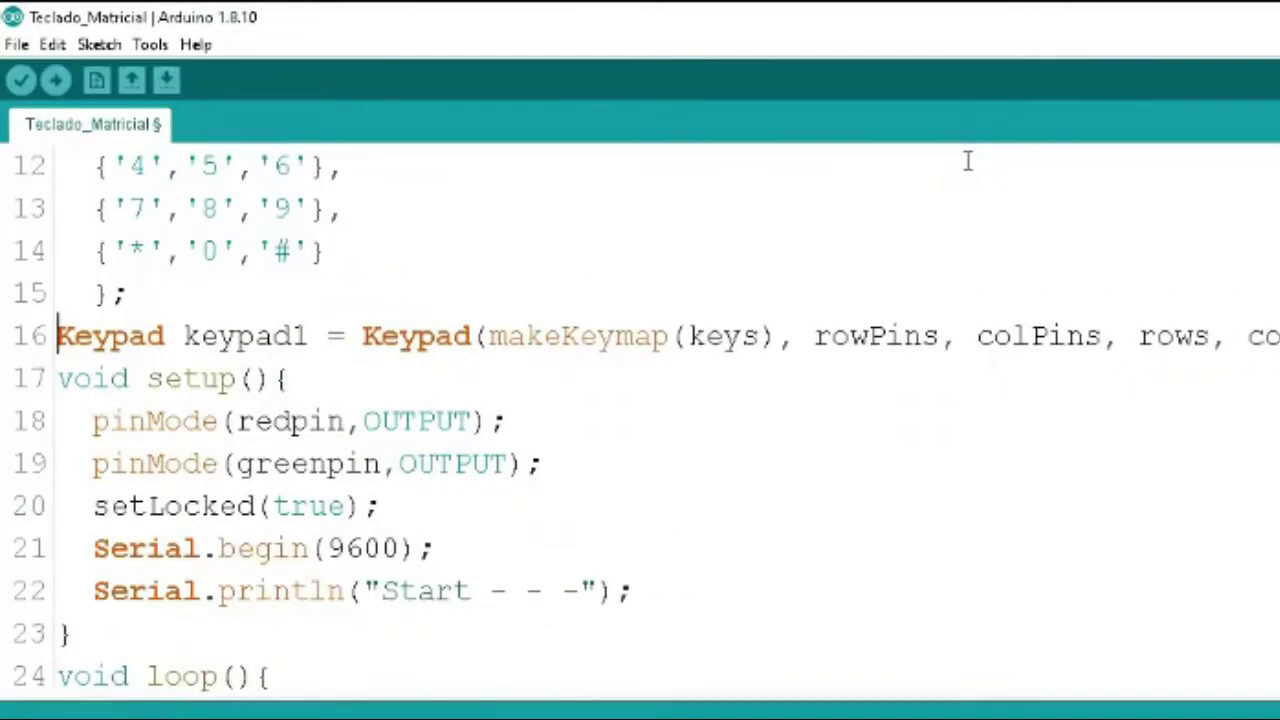
key(shift+Down)
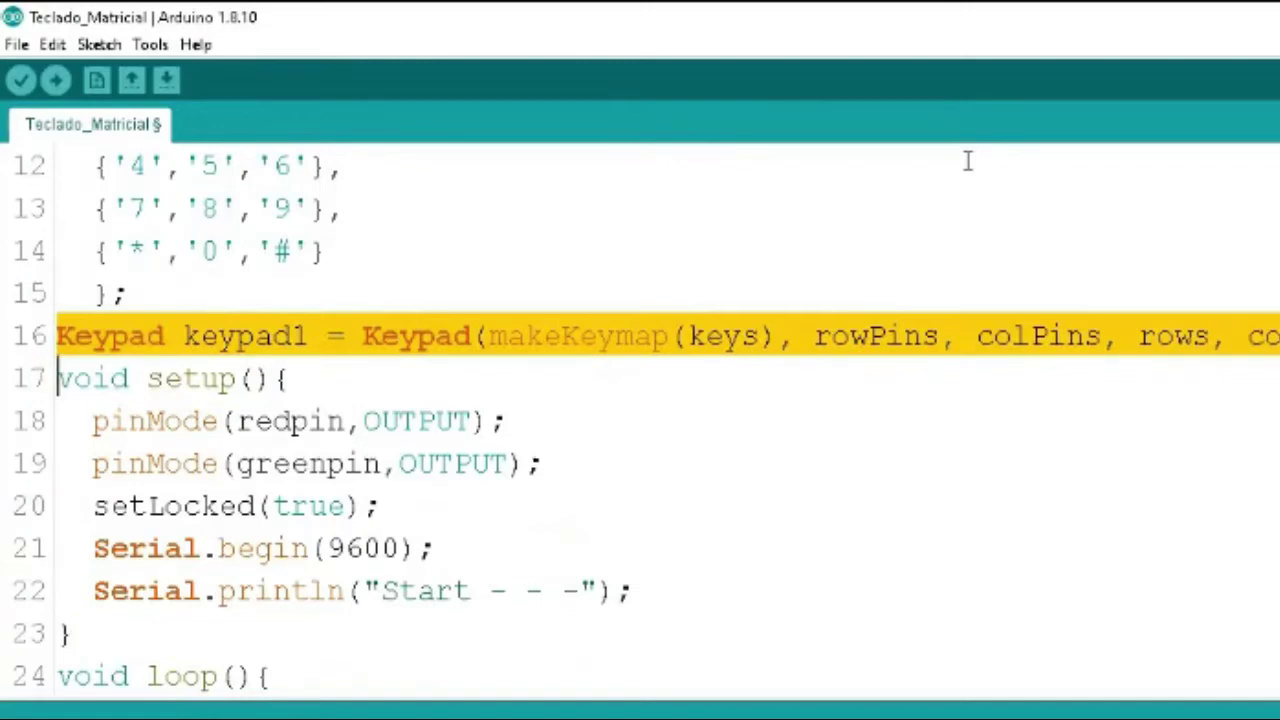
- Try renaming the keypad1 object on line 16 to a person's first name, and undo the rename
key(Up)
key(Right)
key(Right)
key(Right)
key(Right)
key(Right)
key(Right)
key(Right)
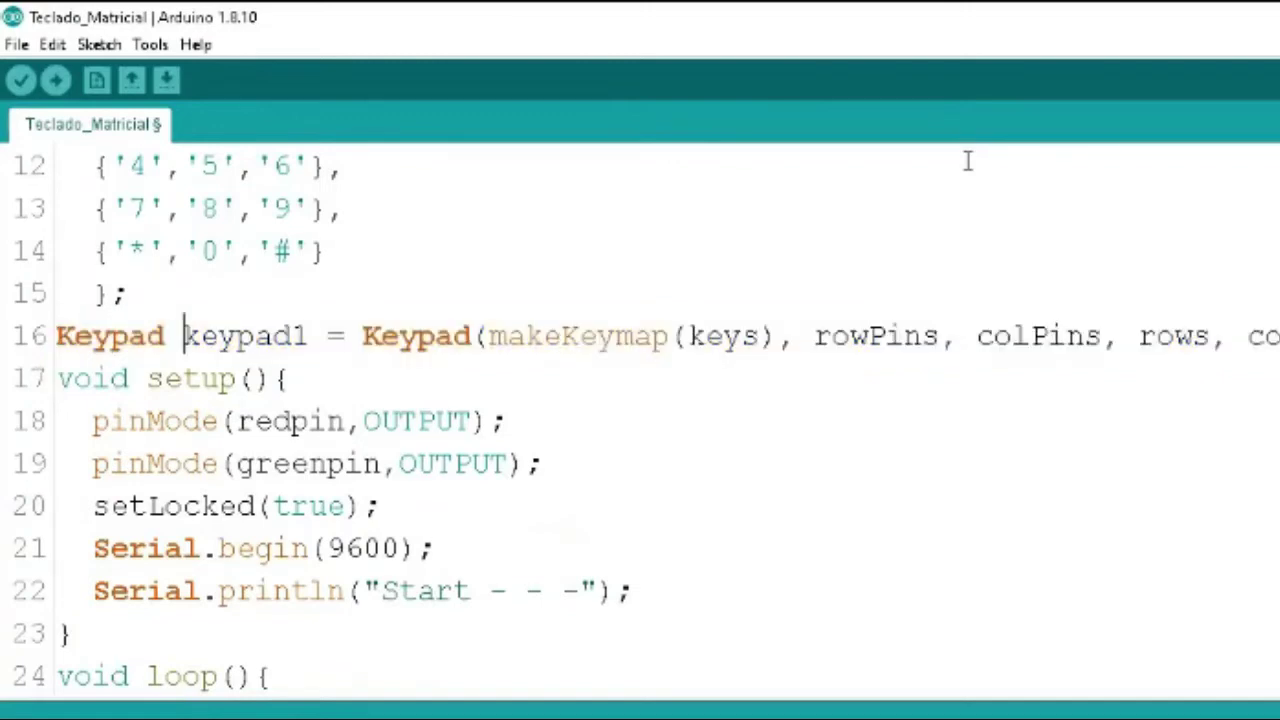
key(shift+Right)
key(shift+Right)
key(shift+Right)
key(shift+Right)
key(shift+Right)
key(shift+Right)
key(shift+Right)
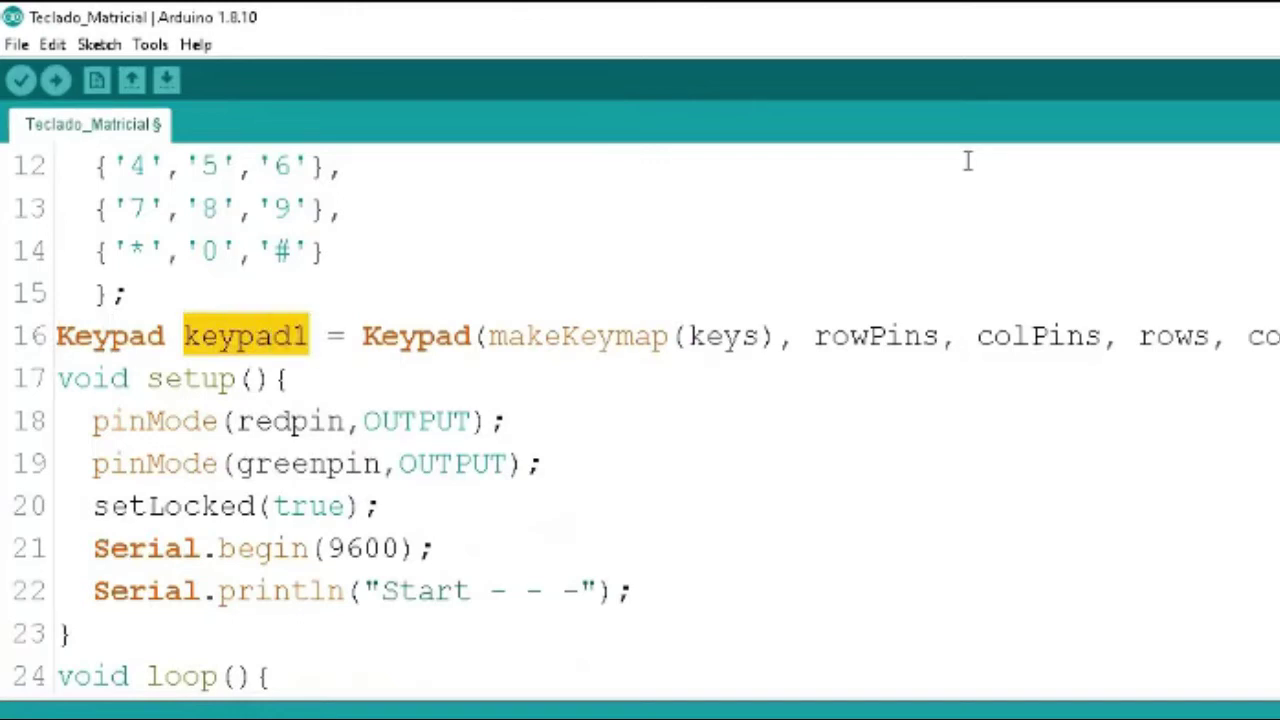
text(Marlio)
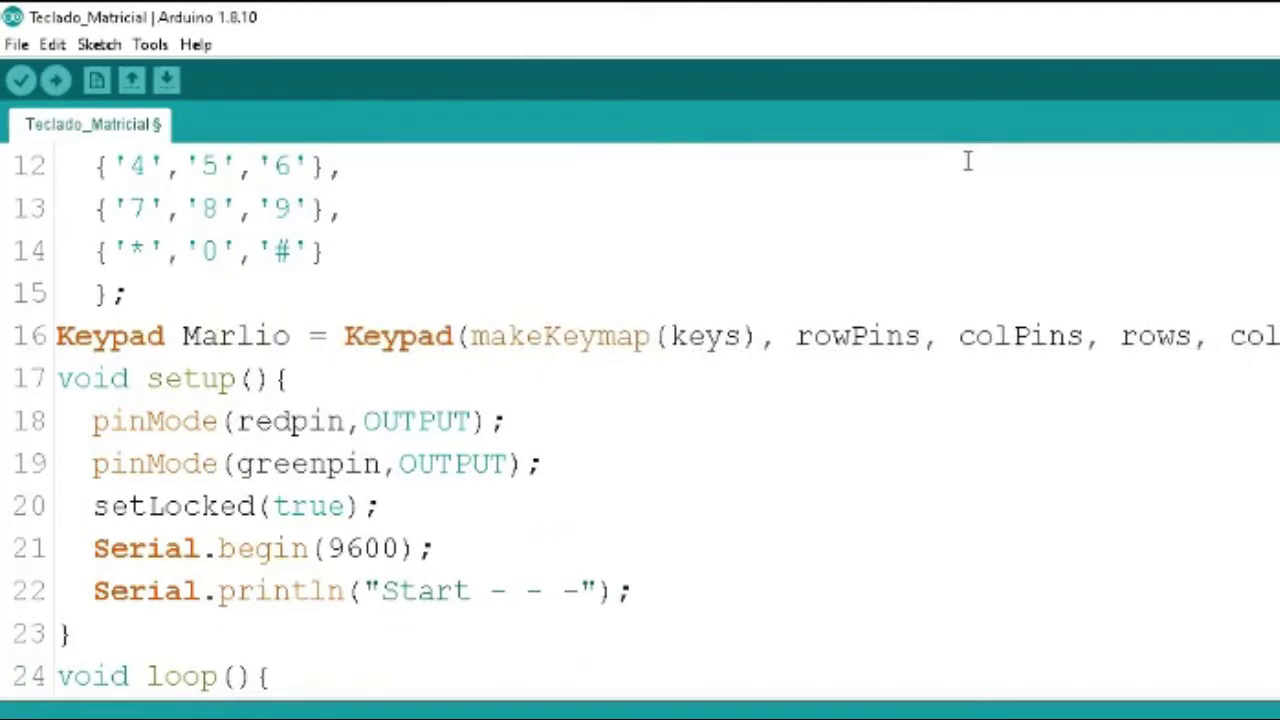
key(ctrl+z)
- Highlight the constructor call on line 16 from Keypad through makeKeymap
key(shift+Left)
key(shift+Left)
key(Right)
key(Right)
key(Right)
key(Right)
key(shift+Right)
key(shift+Right)
key(shift+Right)
key(shift+Right)
key(shift+Right)
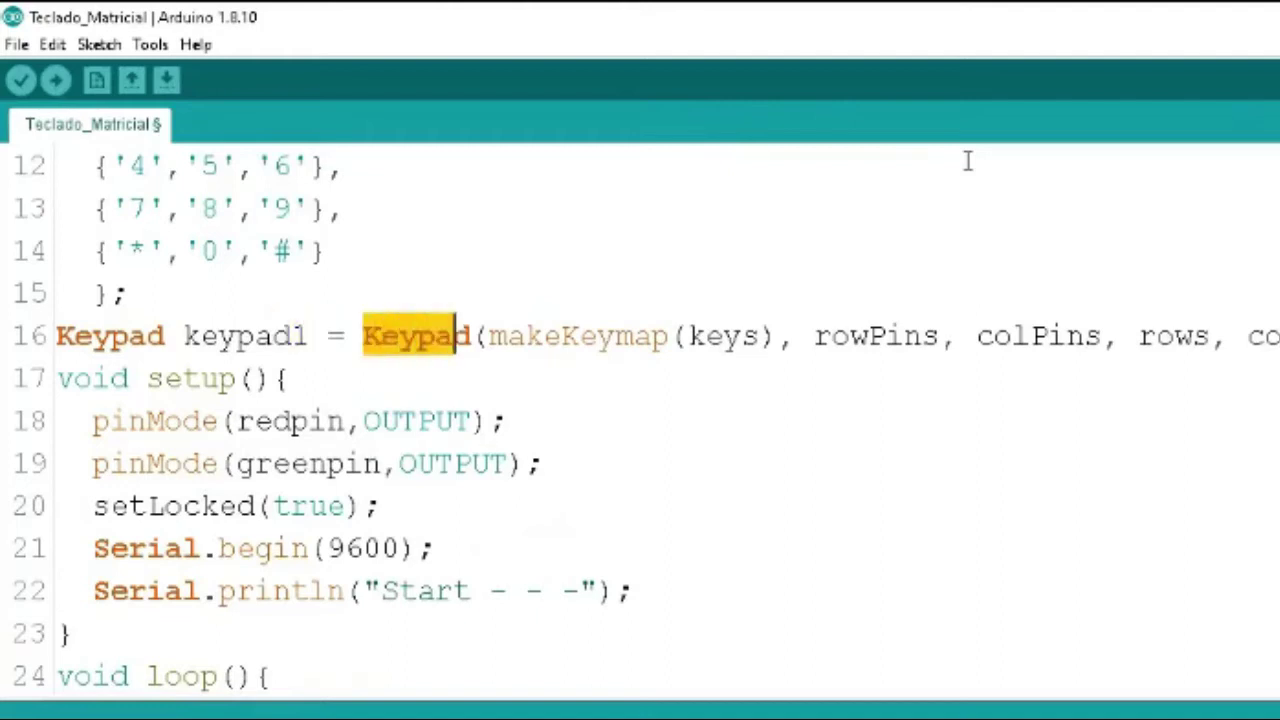
key(shift+Right)
key(shift+Right)
key(shift+Right)
key(shift+Right)
key(shift+Right)
key(shift+Right)
key(shift+Right)
key(shift+Right)
key(shift+Right)
key(shift+Right)
key(shift+Right)
key(shift+Right)
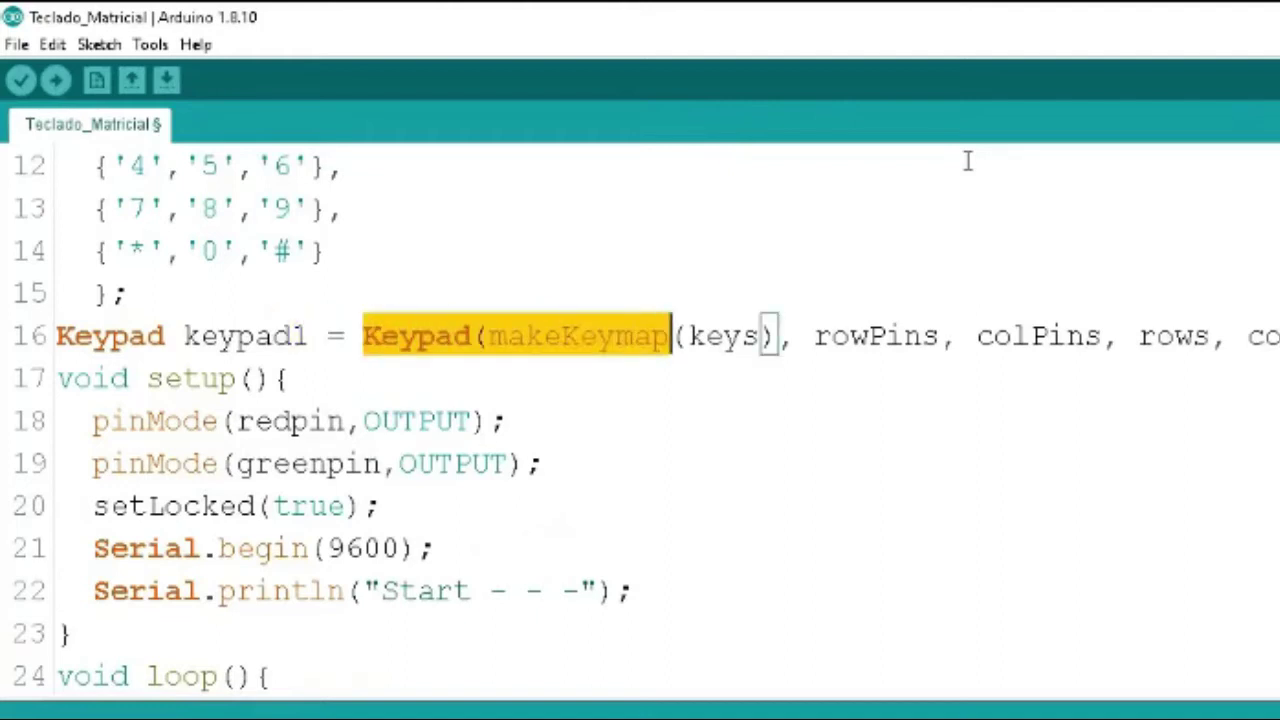
- Clear the constructor highlight and select the whole of line 16 again
key(Up)
key(Up)
key(Up)
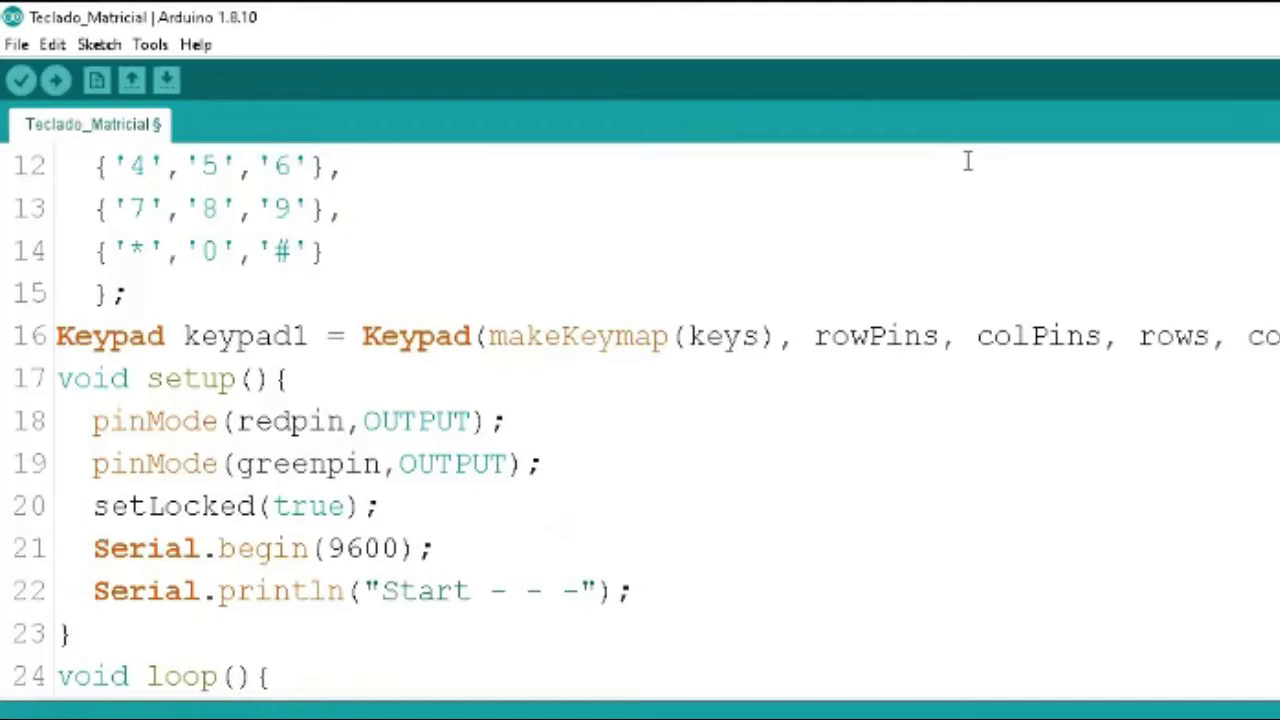
key(Down)
key(Down)
key(Down)
key(Up)
key(Right)
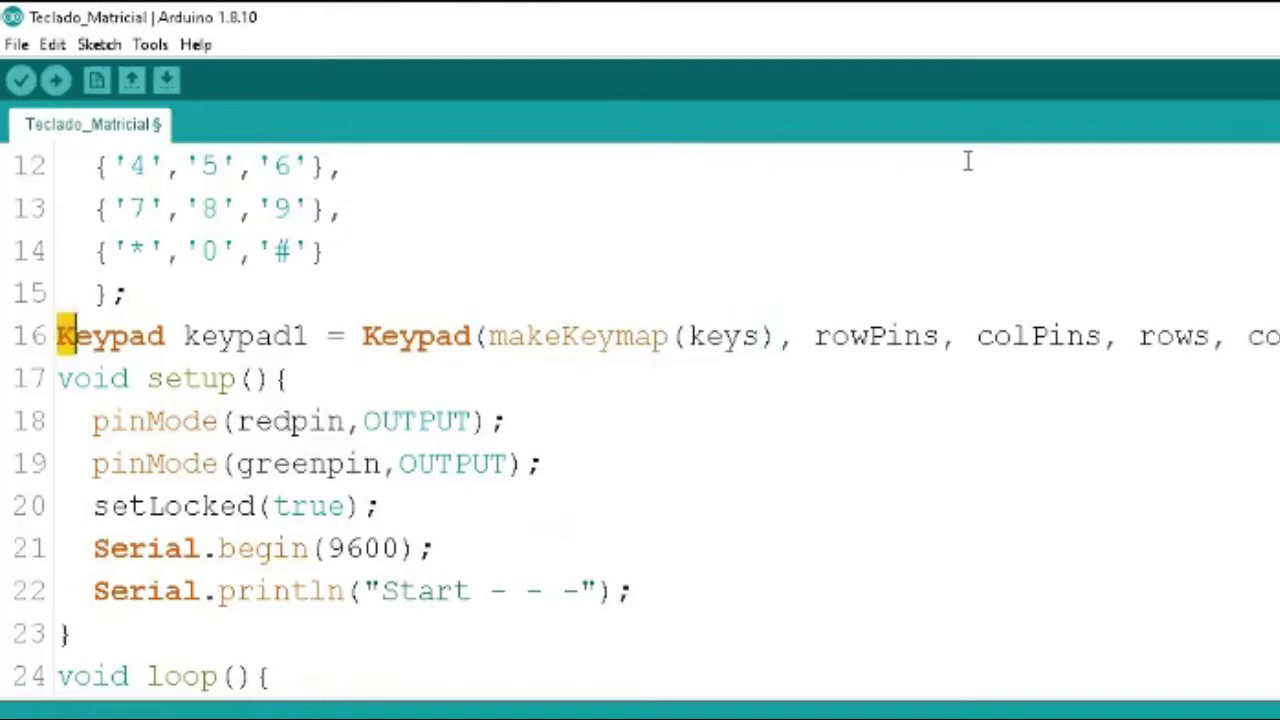
key(shift+Down)
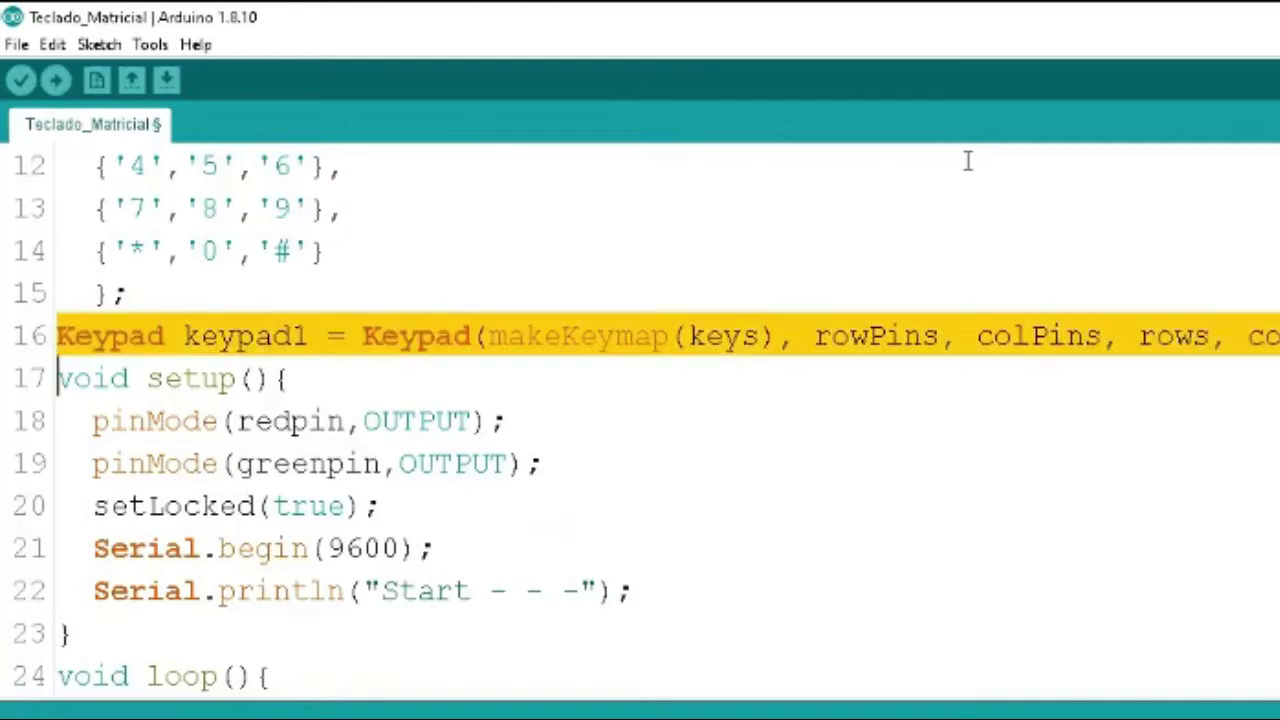
- Clear the line 16 selection and highlight the void setup() declaration on line 17
key(Down)
key(Down)
key(Down)
key(Down)
key(Down)
key(Down)
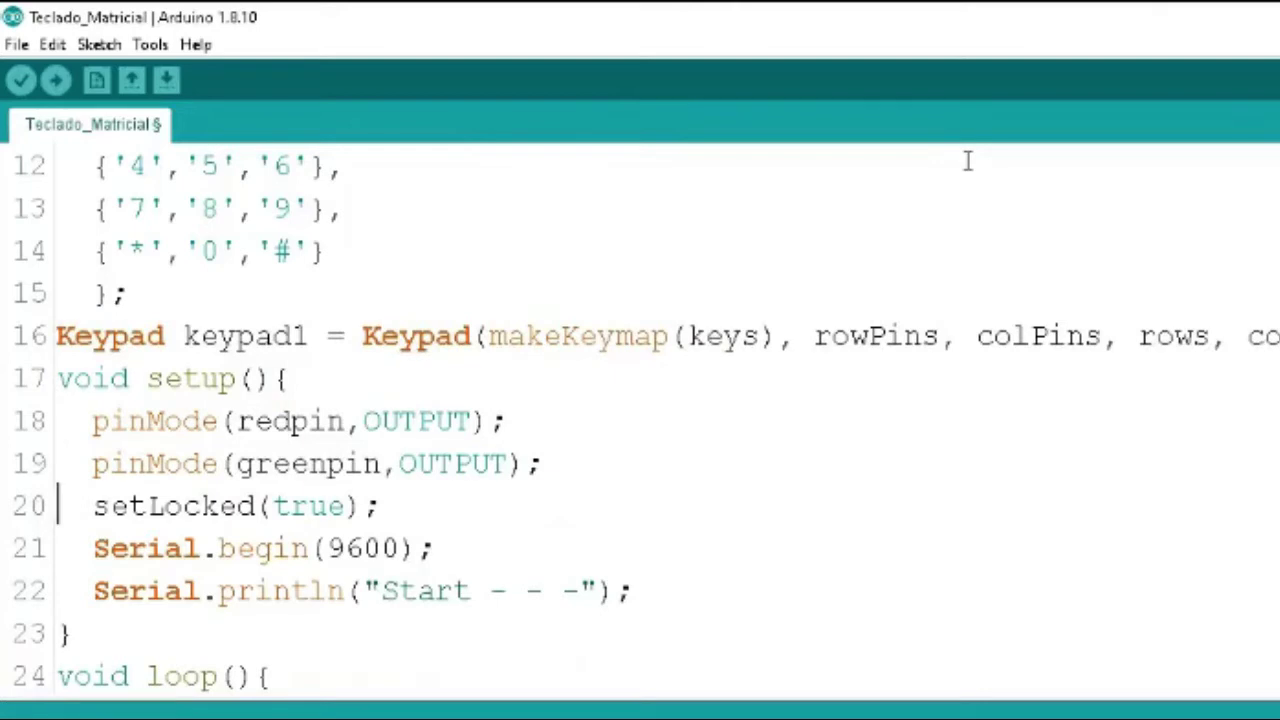
key(Up)
key(Up)
key(Up)
key(Up)
key(Up)
key(Up)
key(shift+End)
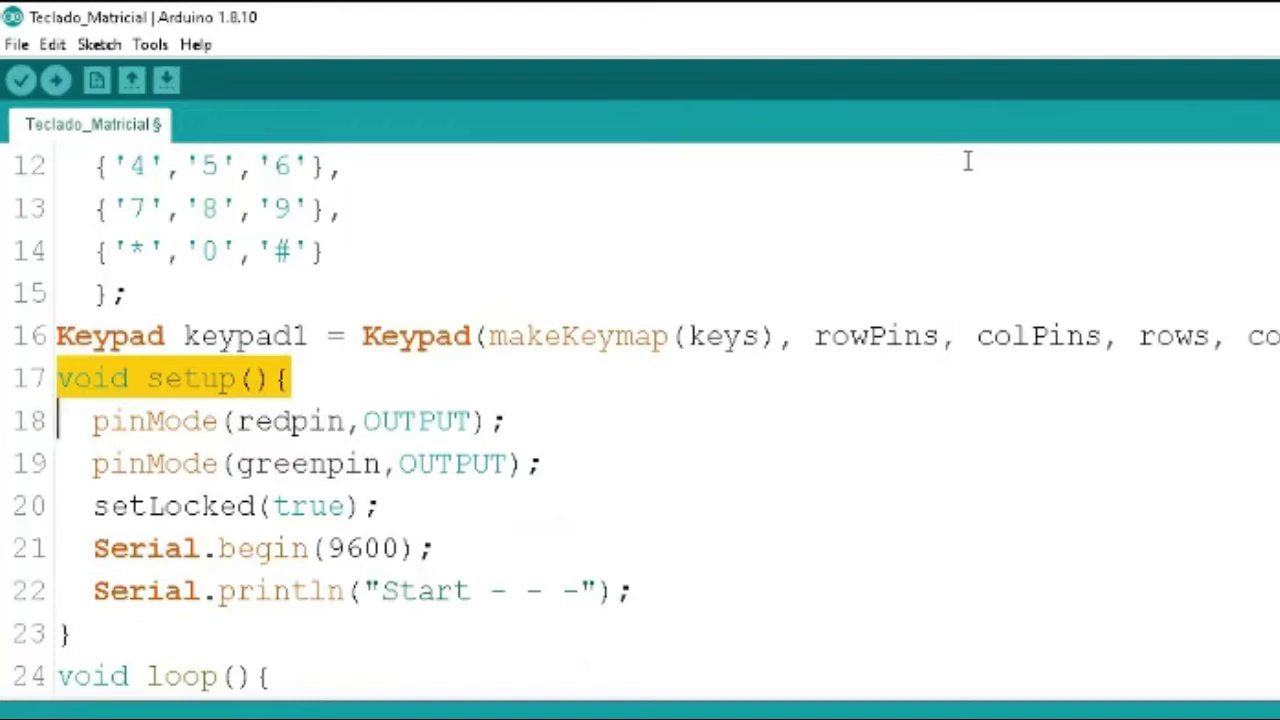
- Move down through the setup block and highlight the void loop() declaration on line 24
key(Down)
key(Down)
key(Down)
key(Down)
key(Down)
key(Down)
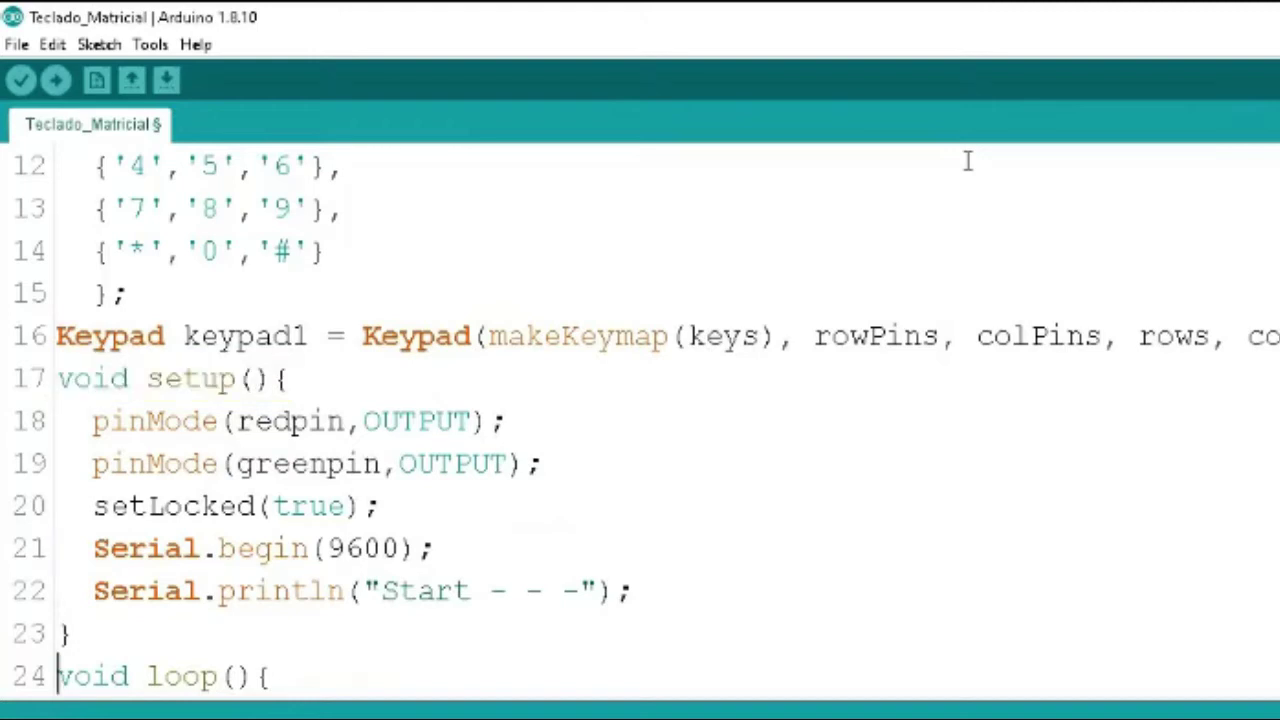
key(shift+Down)
- Return from the loop declaration to line 17 and highlight void setup() again
key(Up)
key(Up)
key(Up)
key(Up)
key(Up)
key(Up)
key(Up)
key(Up)
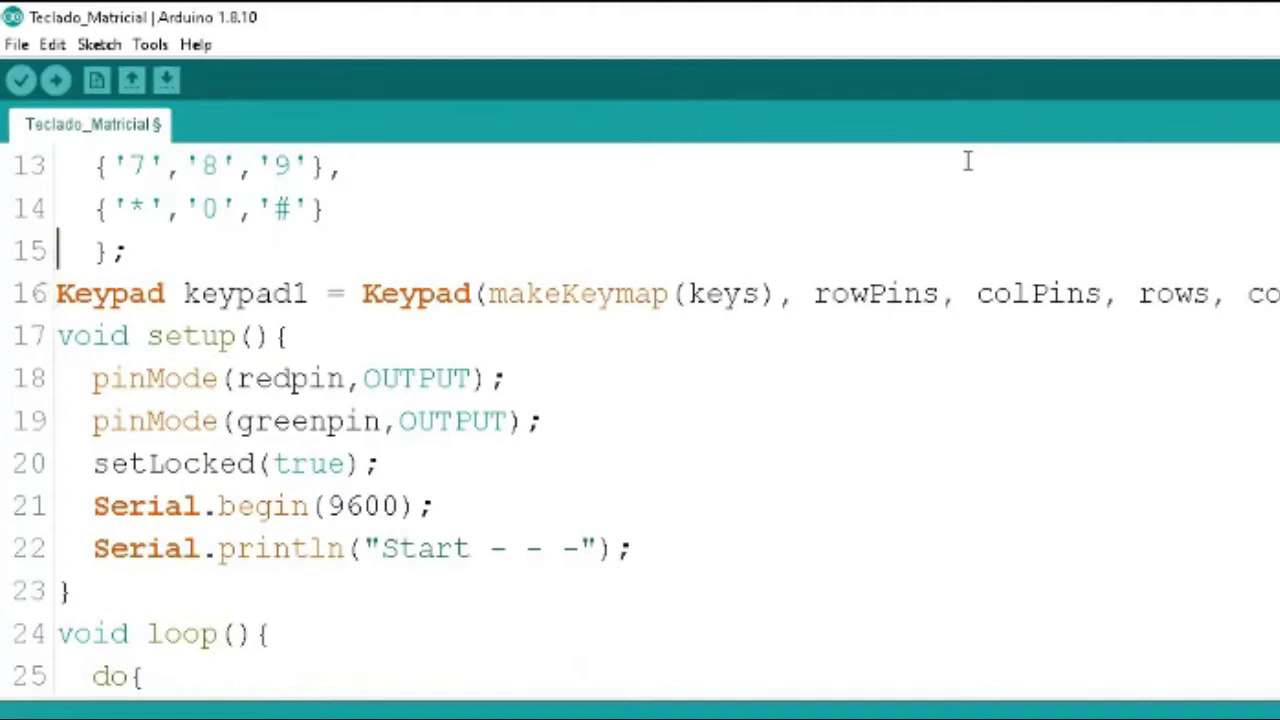
key(shift+Down)
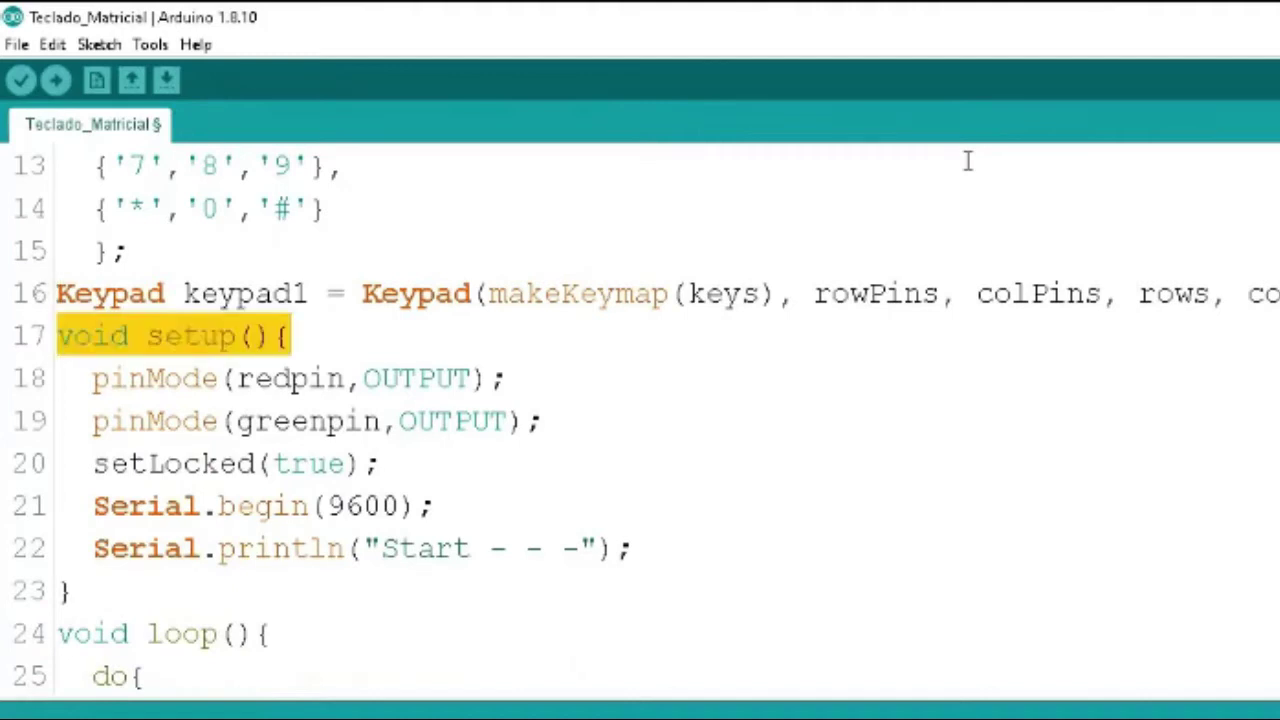
- Highlight the two pinMode statements for redpin and greenpin on lines 18 and 19
key(Down)
key(Up)
key(shift+Down)
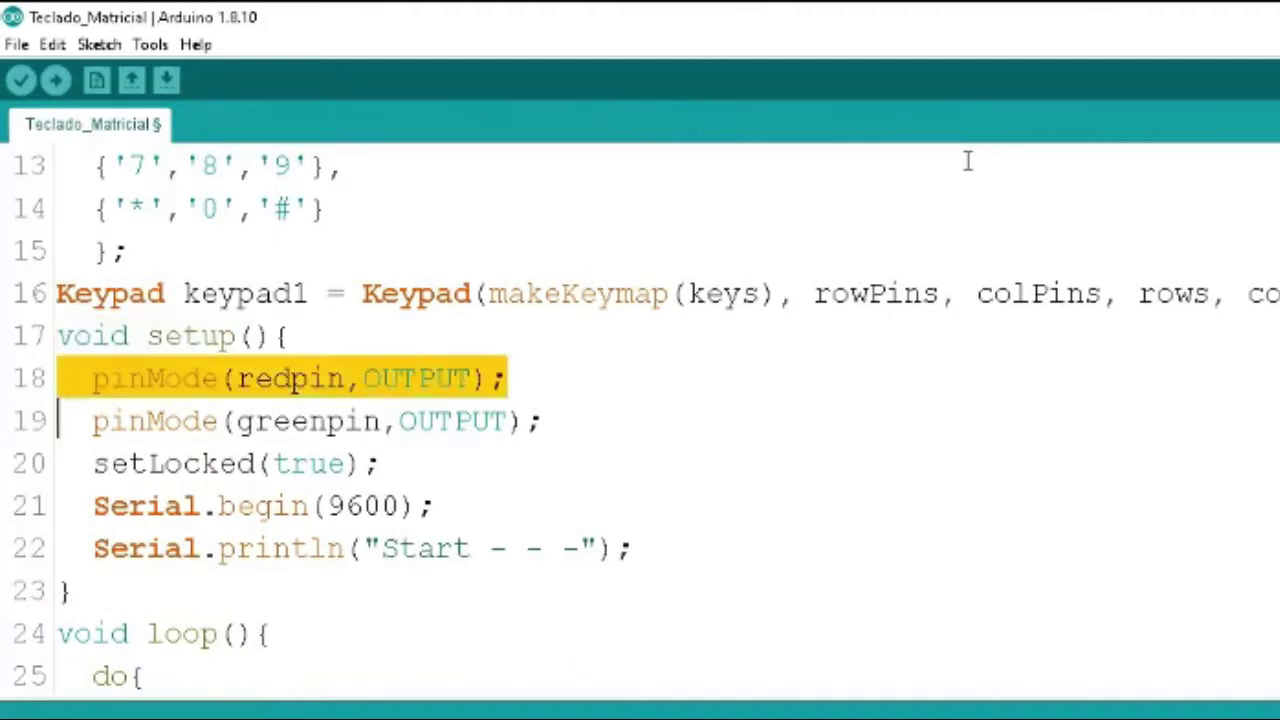
key(shift+Down)
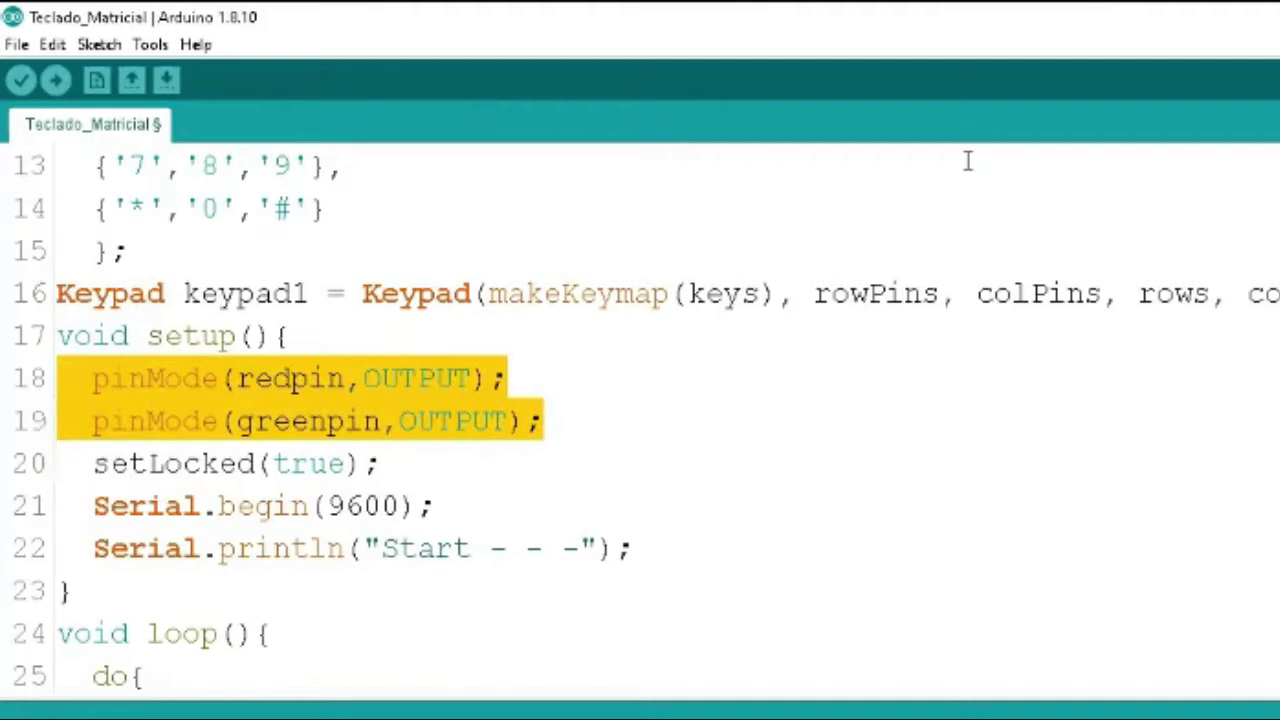
- Clear the two-line selection and highlight the OUTPUT argument of the pinMode call on line 18
key(Up)
key(Up)
key(Right)
key(Right)
key(Right)
key(Right)
key(Right)
key(Right)
key(Right)
key(Right)
key(Right)
key(Right)
key(Right)
key(Right)
key(Right)
key(Right)
key(Right)
key(Right)
key(Right)
key(Right)
key(Left)
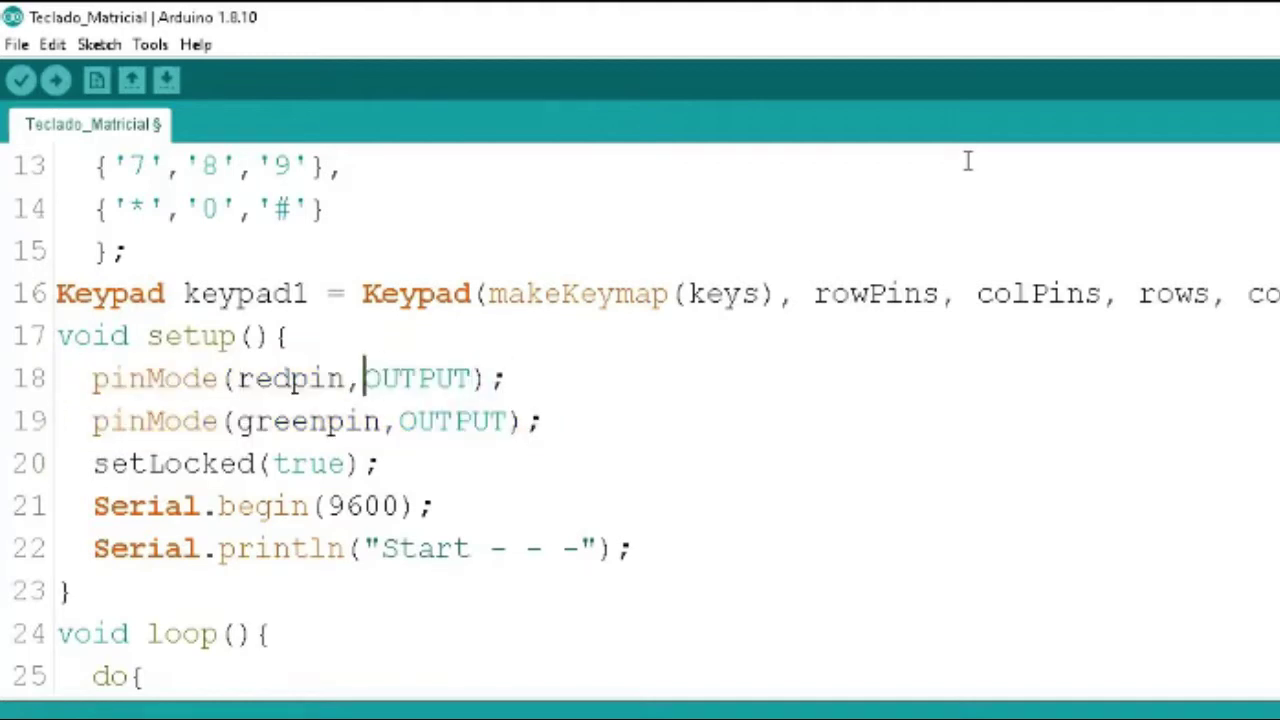
key(shift+Right)
key(shift+Right)
key(shift+Right)
key(shift+Right)
key(shift+Right)
key(shift+Right)
- Highlight the redpin argument of the pinMode call on line 18
key(Left)
key(Left)
key(shift+Left)
key(shift+Left)
key(shift+Left)
key(shift+Left)
key(shift+Left)
key(shift+Left)
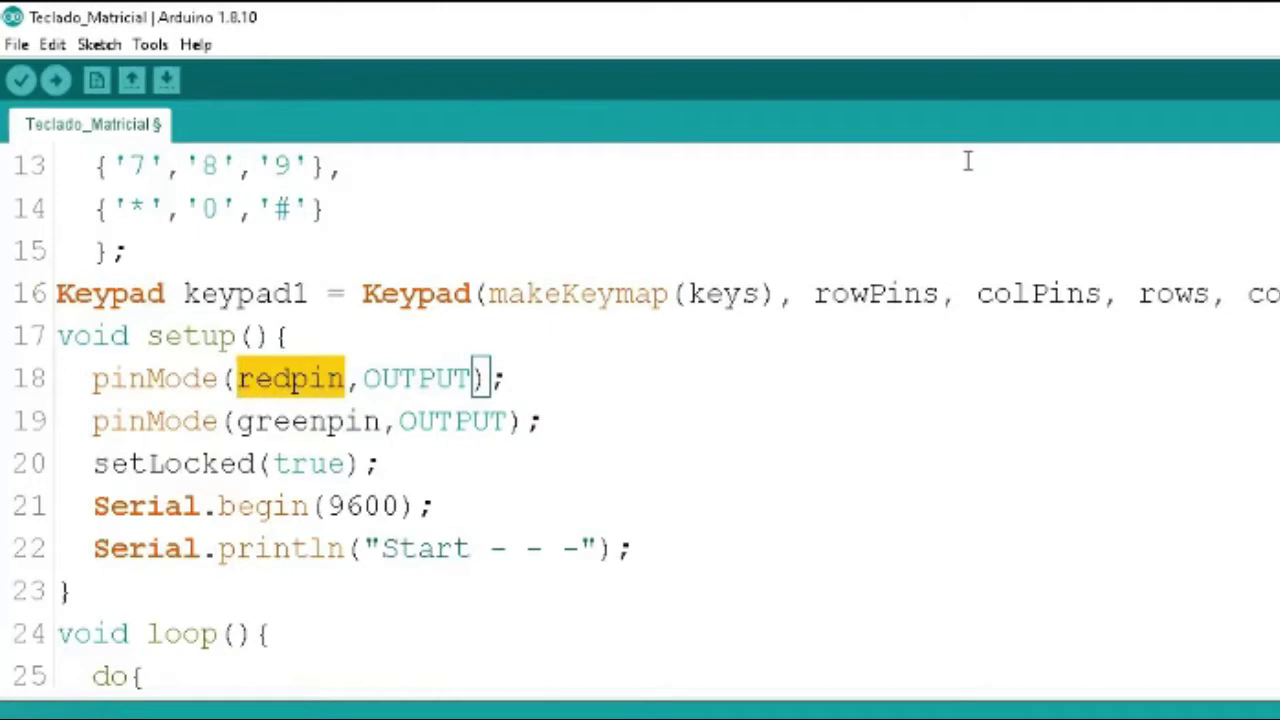
- Highlight the greenpin argument of the pinMode call on line 19
key(Down)
key(shift+Right)
key(shift+Right)
key(shift+Right)
key(shift+Right)
key(shift+Right)
key(shift+Right)
key(shift+Right)
key(shift+Right)
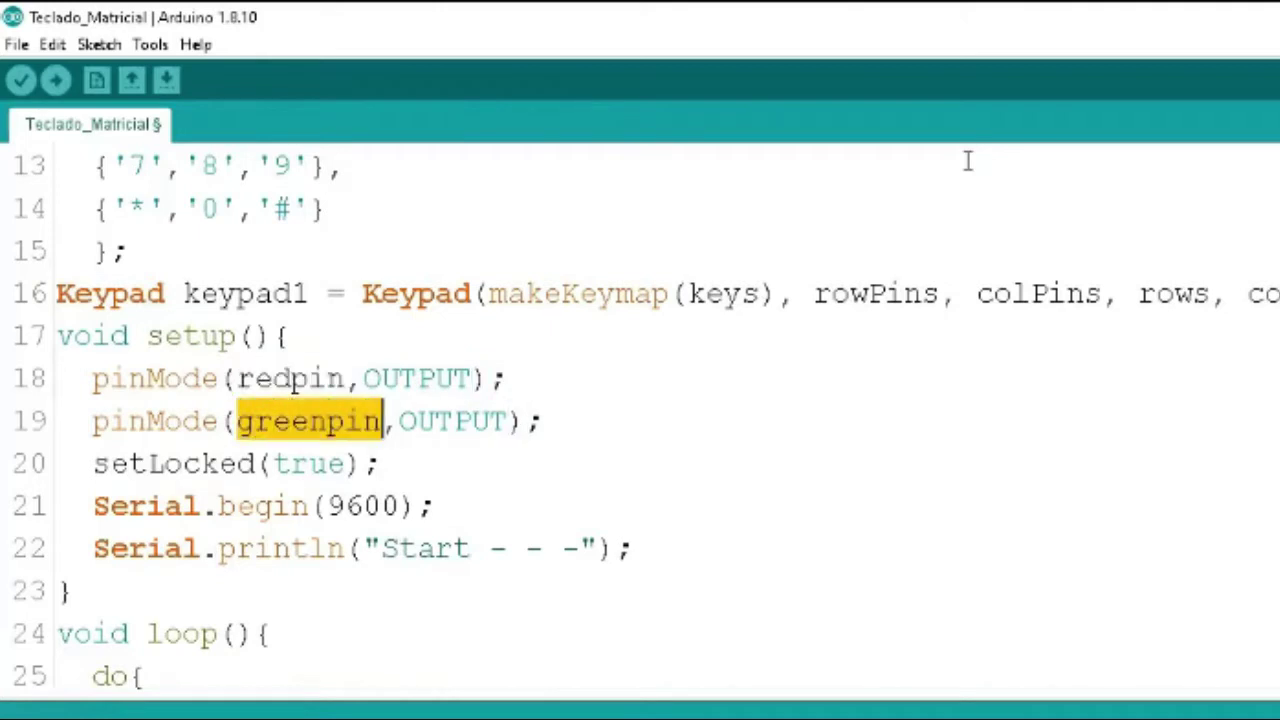
key(Up)
key(Down)
key(Up)
key(Left)
key(Left)
key(Left)
key(Right)
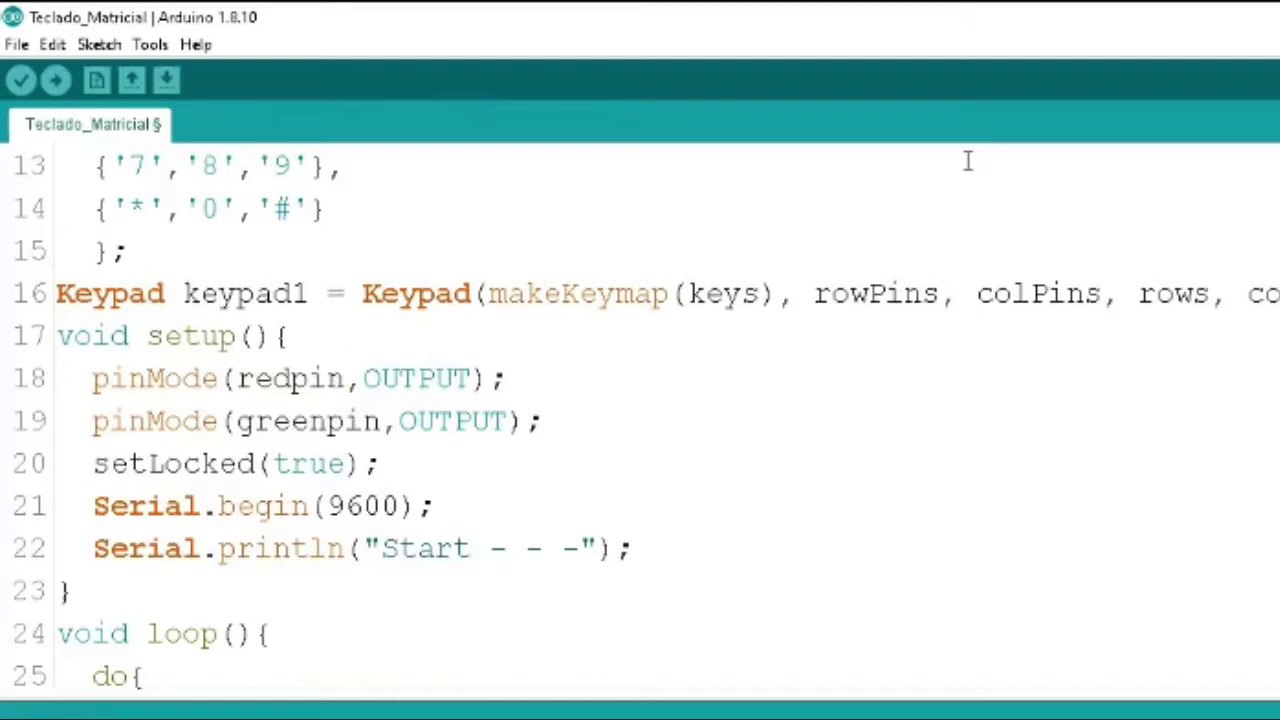
- Select the whole setLocked(true) statement on line 20
key(Down)
key(Down)
key(End)
key(Home)
key(Home)
key(shift+Down)
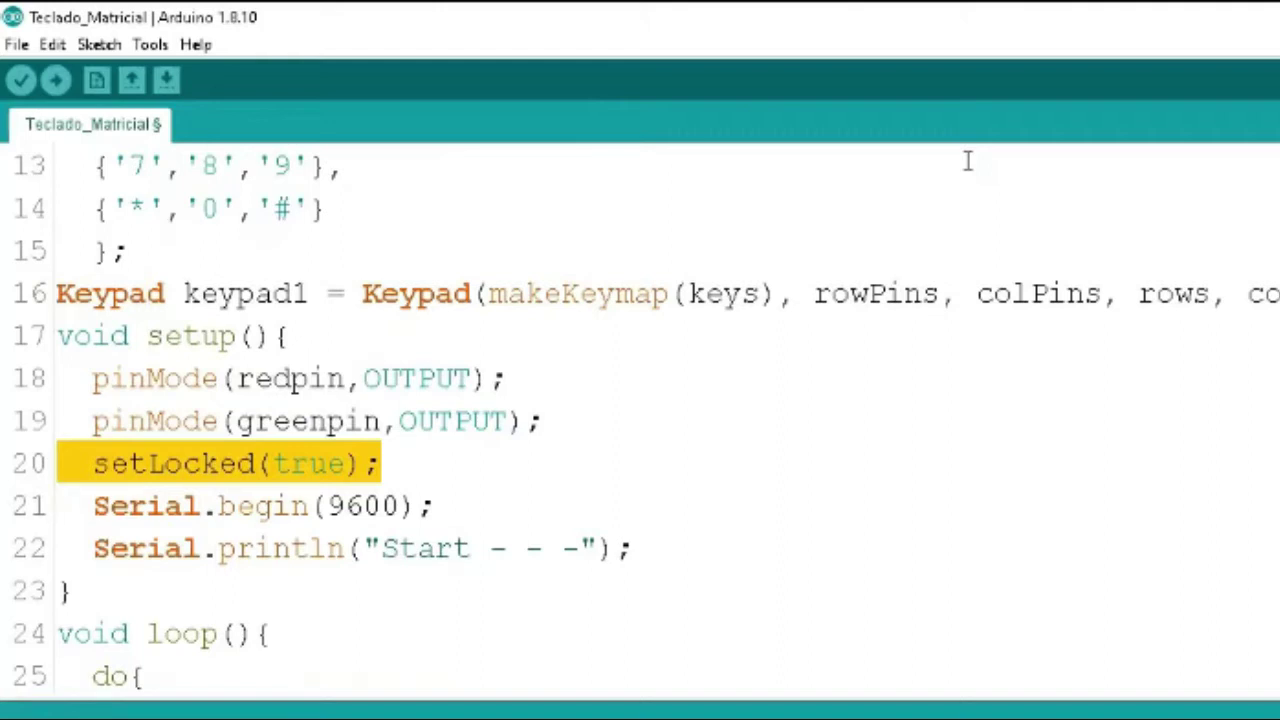
- Clear the line selection and highlight only the true argument of setLocked on line 20
key(Up)
key(Right)
key(Right)
key(Right)
key(Right)
key(Right)
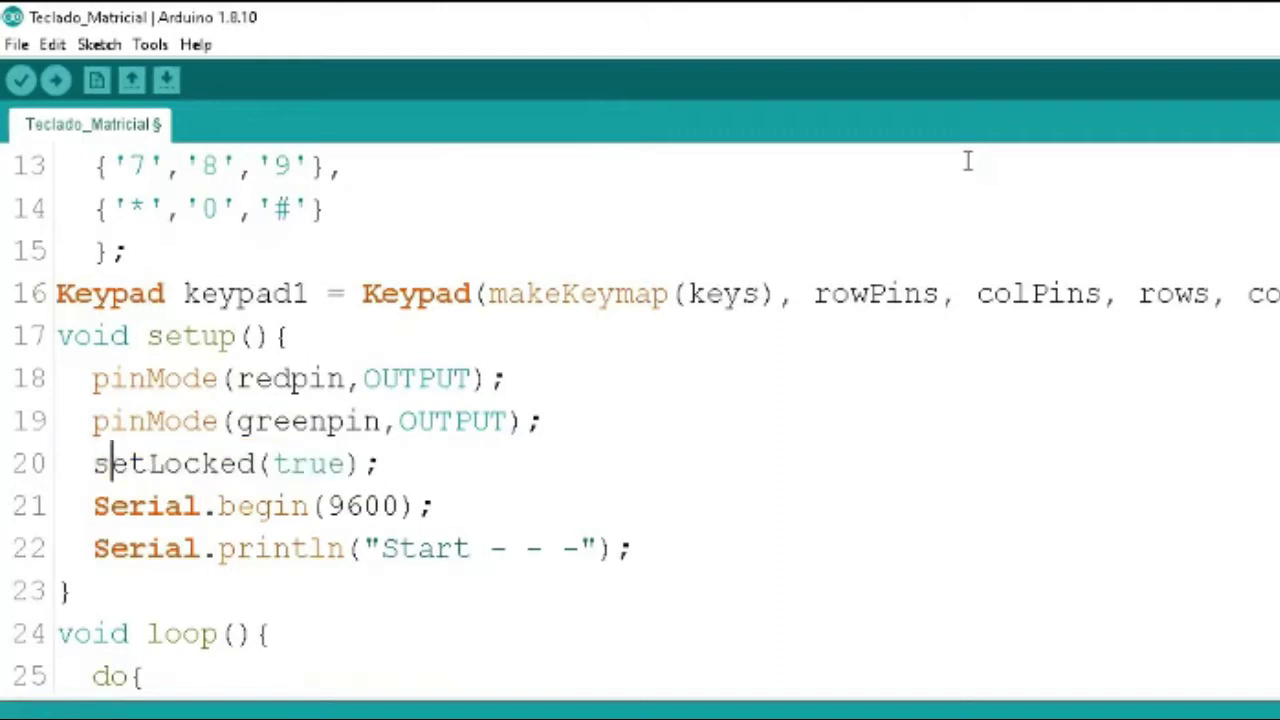
key(Left)
key(Left)
key(Left)
key(Right)
key(Right)
key(Right)
key(Right)
key(Right)
key(Right)
key(Right)
key(Right)
key(Right)
key(Right)
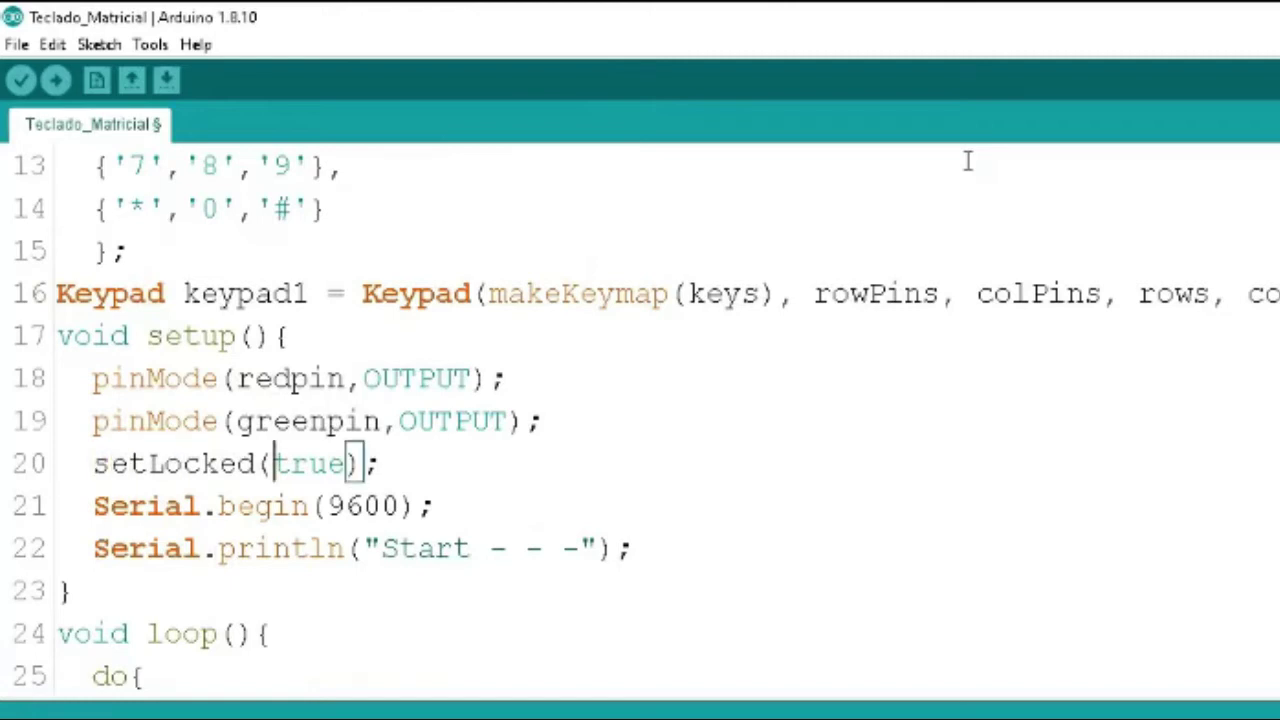
key(shift+Right)
key(shift+Right)
key(shift+Right)
key(shift+Right)
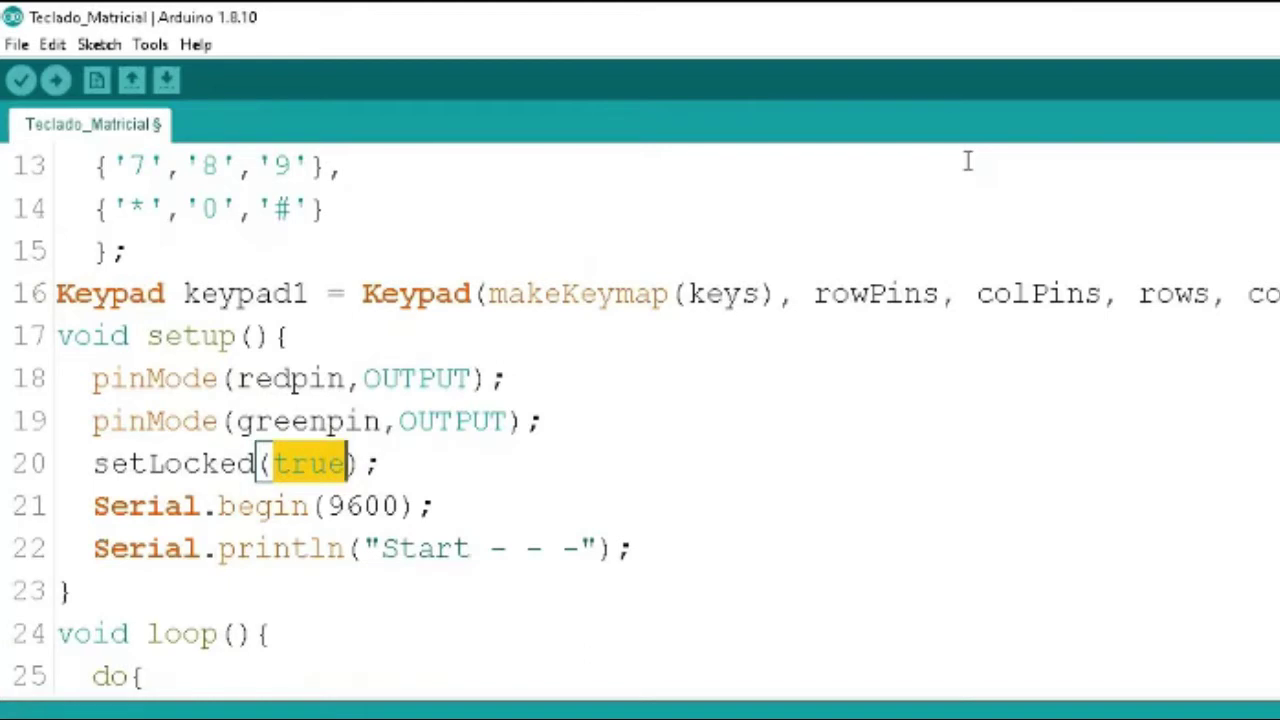
- Clear the argument highlight and select the whole setLocked(true) line again
key(End)
key(Right)
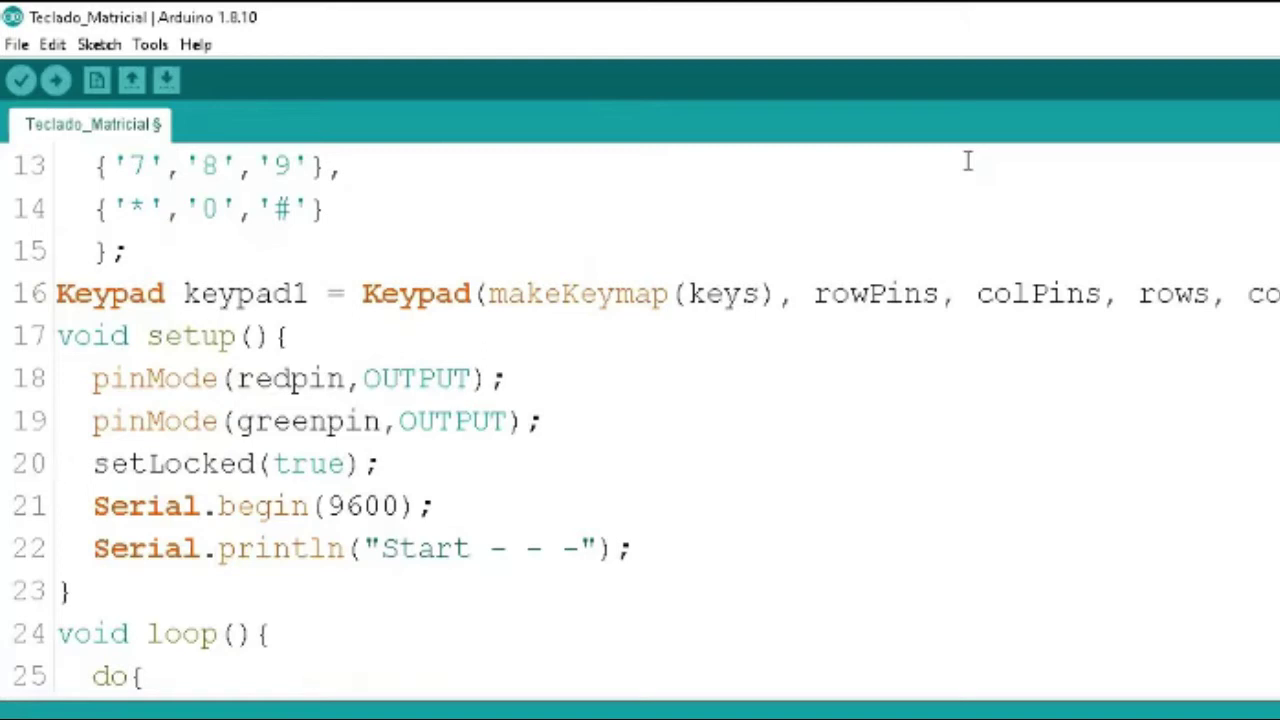
key(shift+Down)
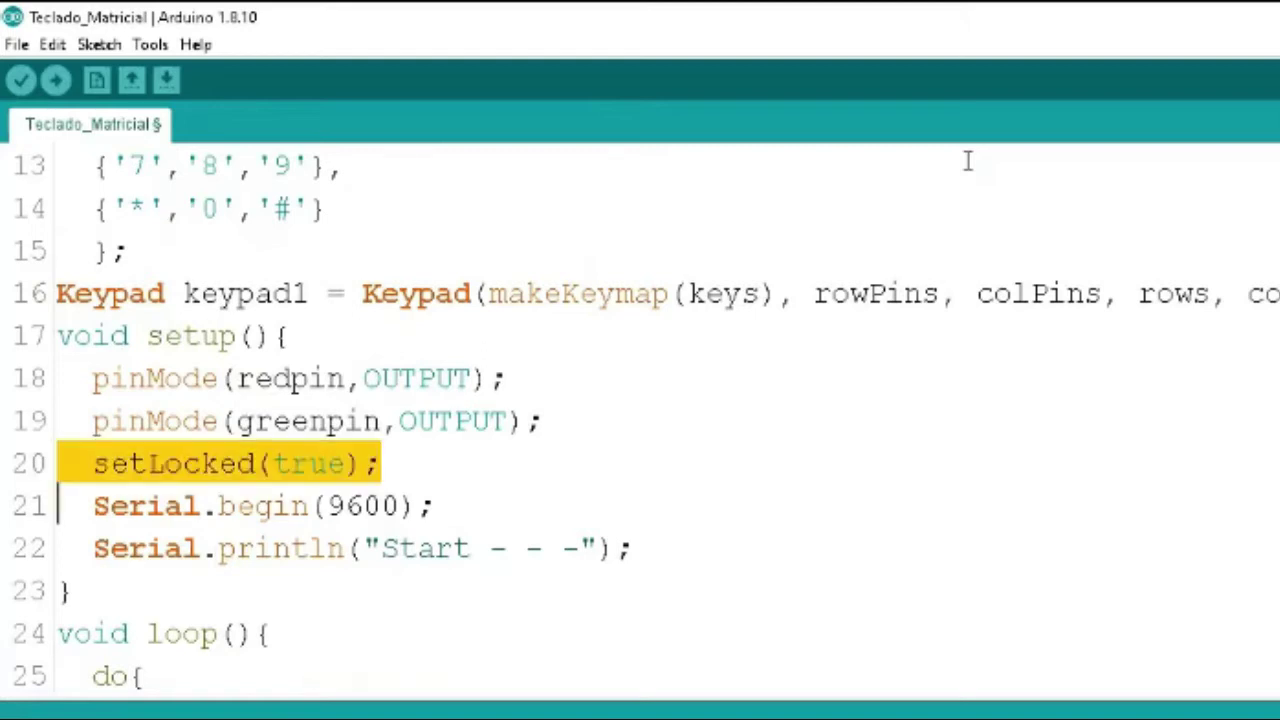
- Narrow the highlight on line 20 from the full setLocked statement to its true argument
key(Down)
key(Up)
key(Up)
key(Right)
key(Right)
key(Right)
key(Right)
key(Right)
key(Right)
key(Right)
key(Right)
key(Right)
key(Right)
key(Right)
key(Right)
key(Right)
key(Left)
key(shift+Right)
key(shift+Right)
key(shift+Right)
key(shift+Right)
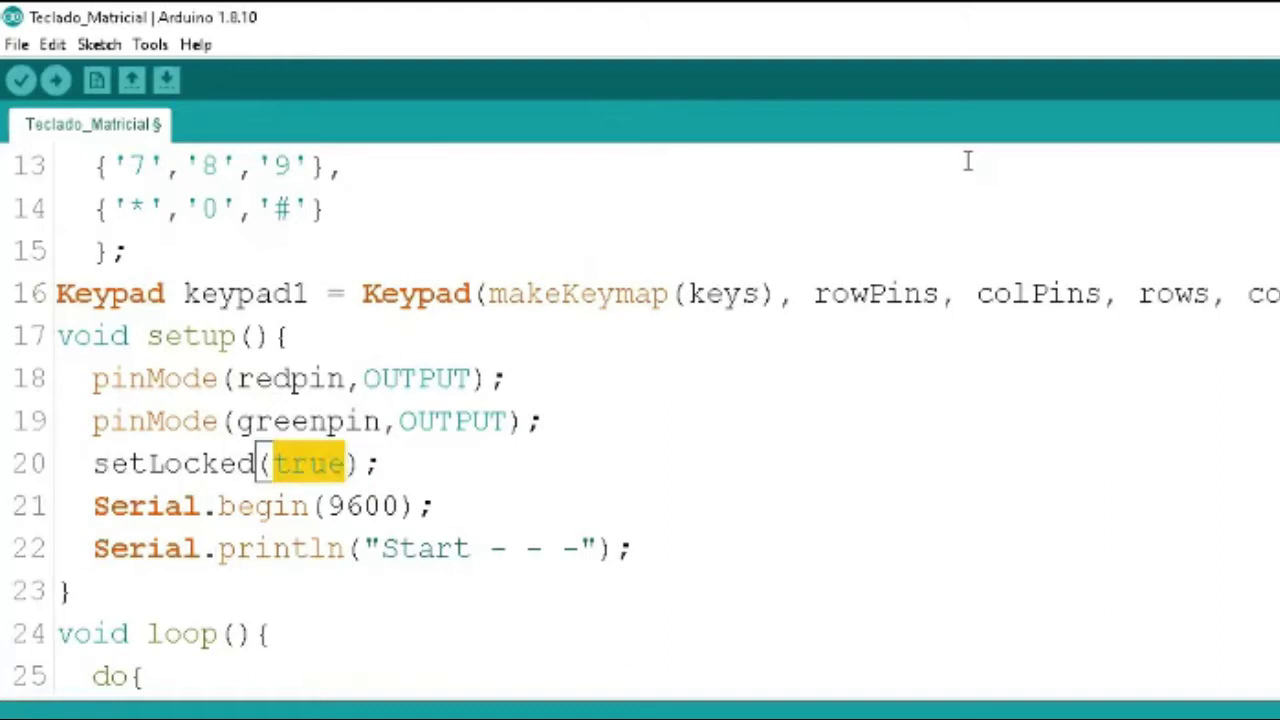
- Highlight the true argument of setLocked once more, clear the selection and leave line 20
key(Right)
key(Left)
key(Left)
key(Left)
key(Left)
key(shift+Right)
key(shift+Right)
key(shift+Right)
key(shift+Right)
key(Right)
key(Right)
key(Right)
key(Right)
key(Up)
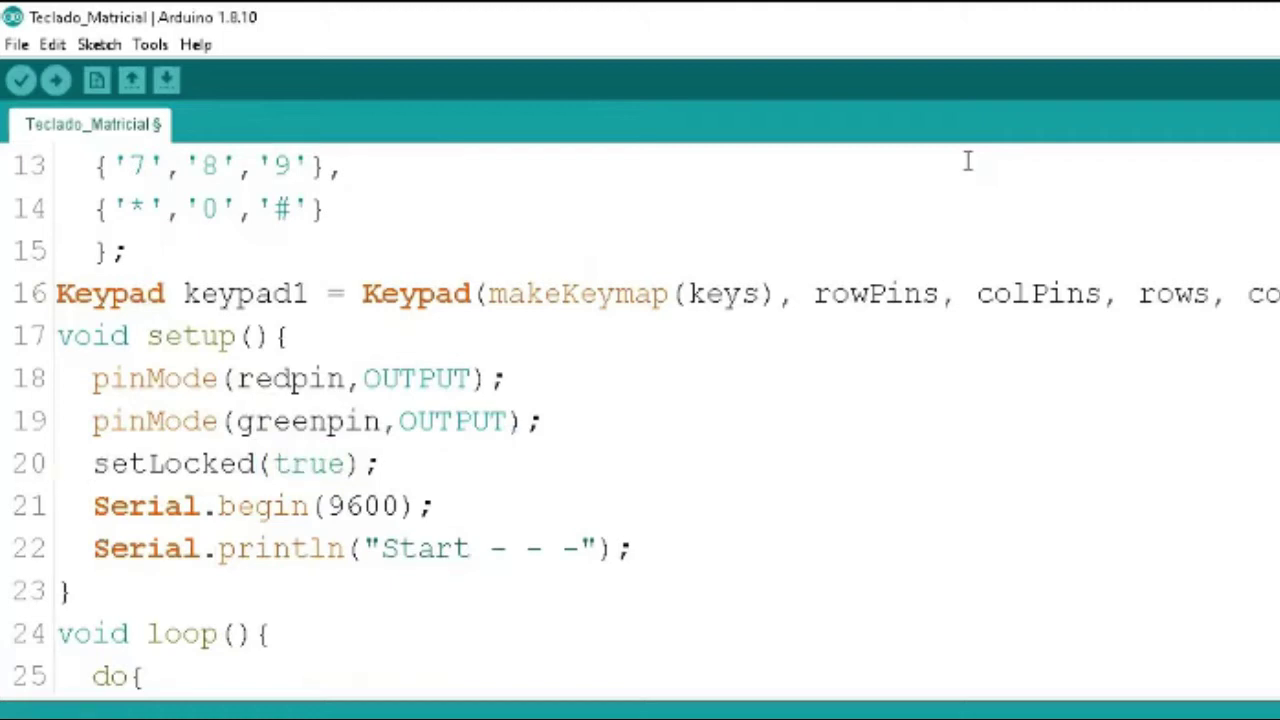
- Select the whole Serial.begin(9600) statement on line 21 of setup, clearing the selection again
key(Down)
key(Down)
key(Down)
key(Up)
key(Up)
key(shift+Down)
key(Up)
- Highlight only the 9600 argument of Serial.begin on line 21
key(Right)
key(Right)
key(Right)
key(Right)
key(Right)
key(Right)
key(Right)
key(Right)
key(Right)
key(Right)
key(Right)
key(Right)
key(Right)
key(Right)
key(Right)
key(shift+Right)
key(shift+Right)
key(shift+Right)
key(shift+Right)
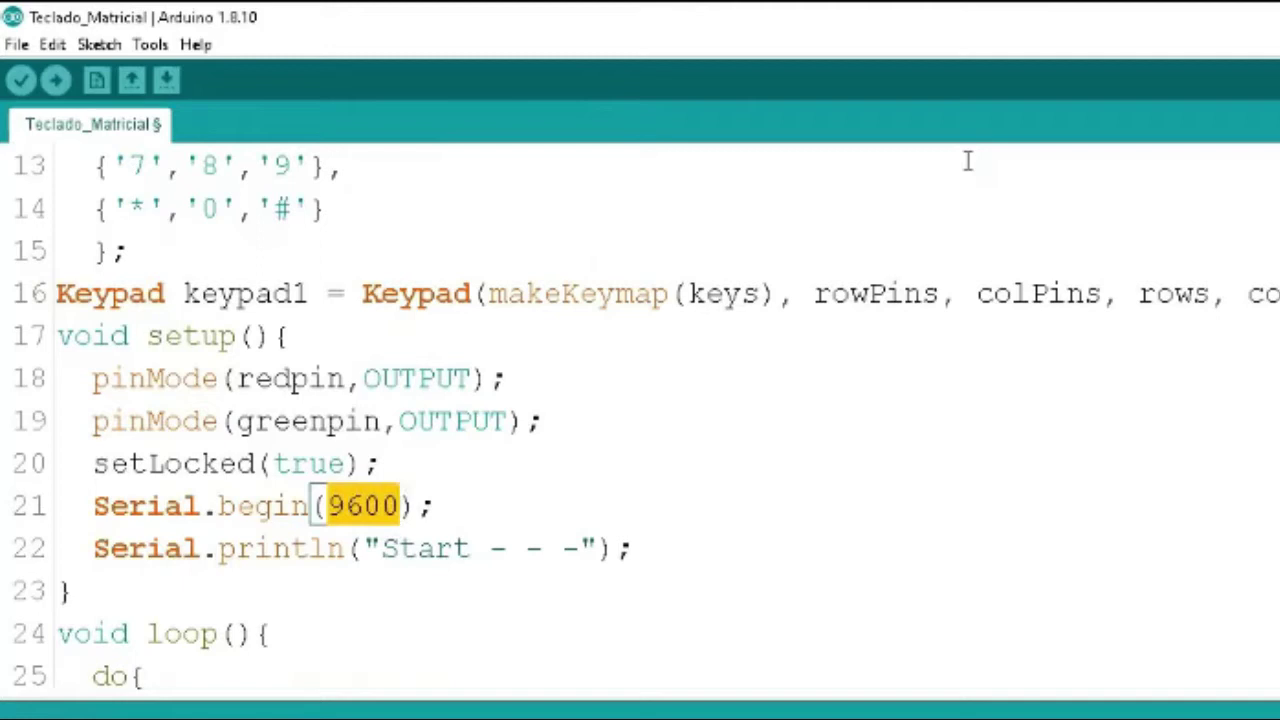
- Clear the argument highlight and select the whole Serial.println statement on line 22, leaving the cursor on that line
key(Right)
key(Right)
key(Right)
key(Right)
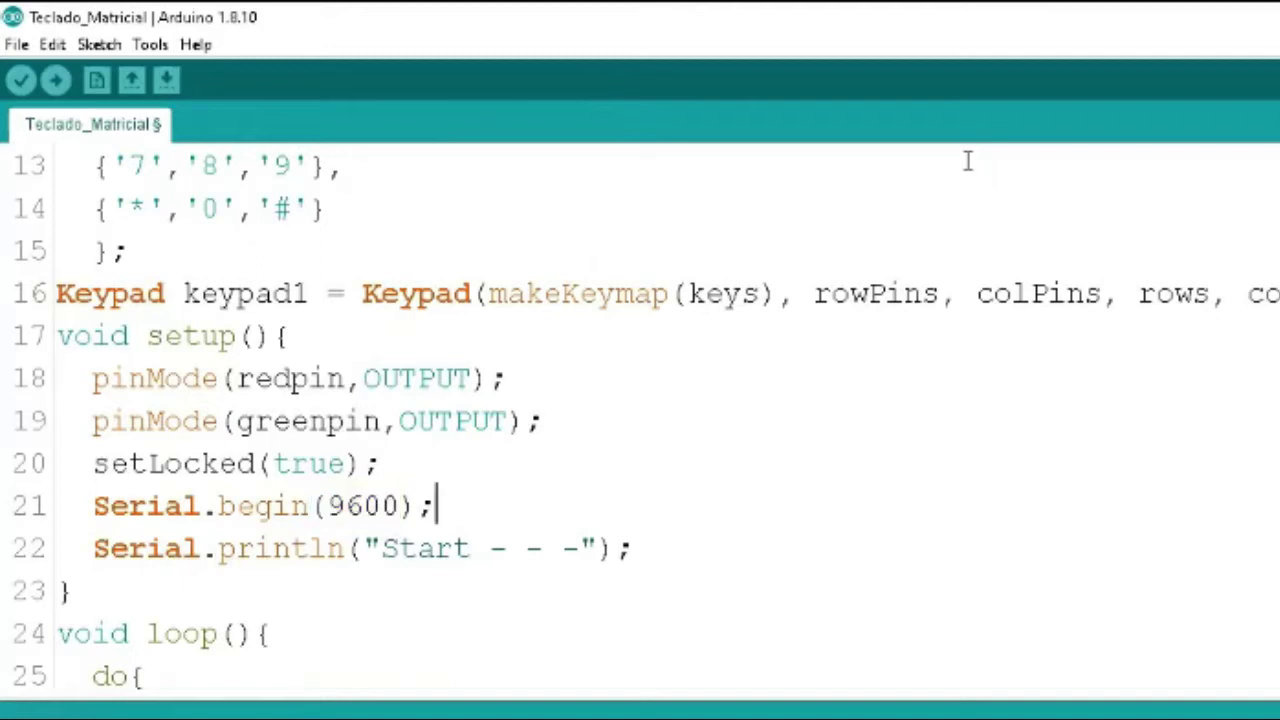
key(shift+Down)
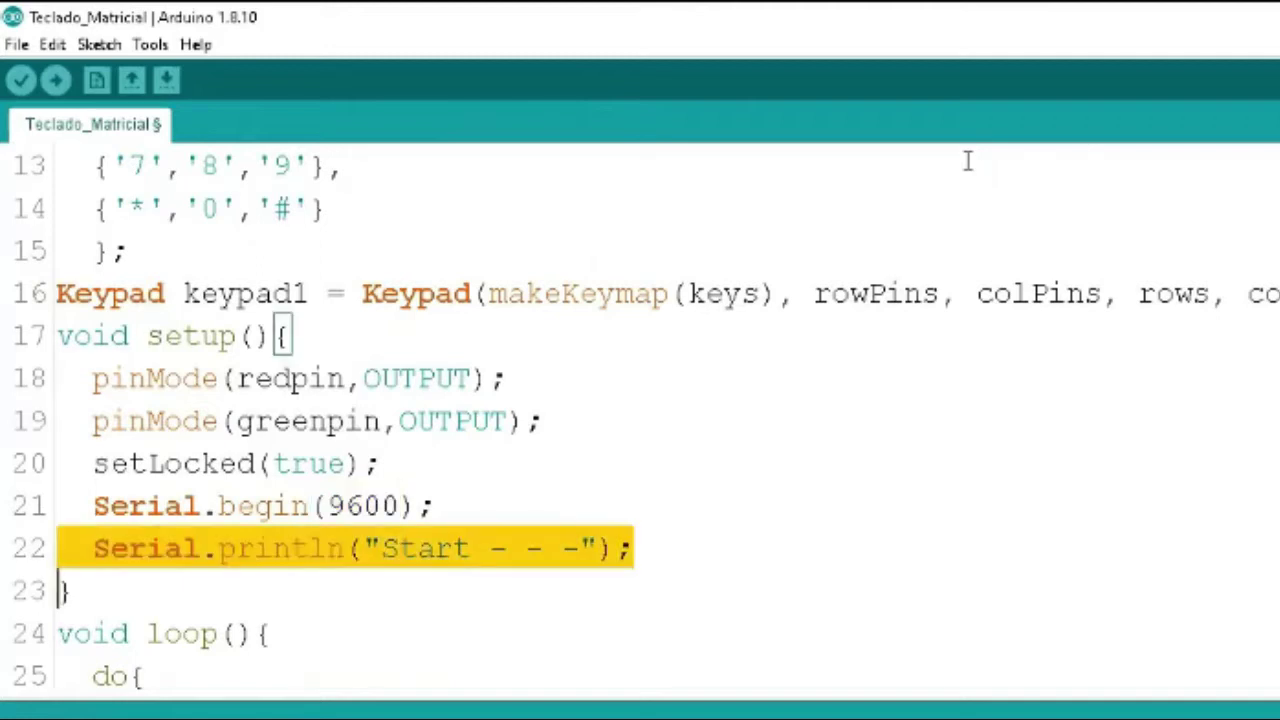
key(Up)
key(shift+Down)
key(Up)
- Highlight the text Start - - - between the quotation marks of Serial.println on line 22
key(Right)
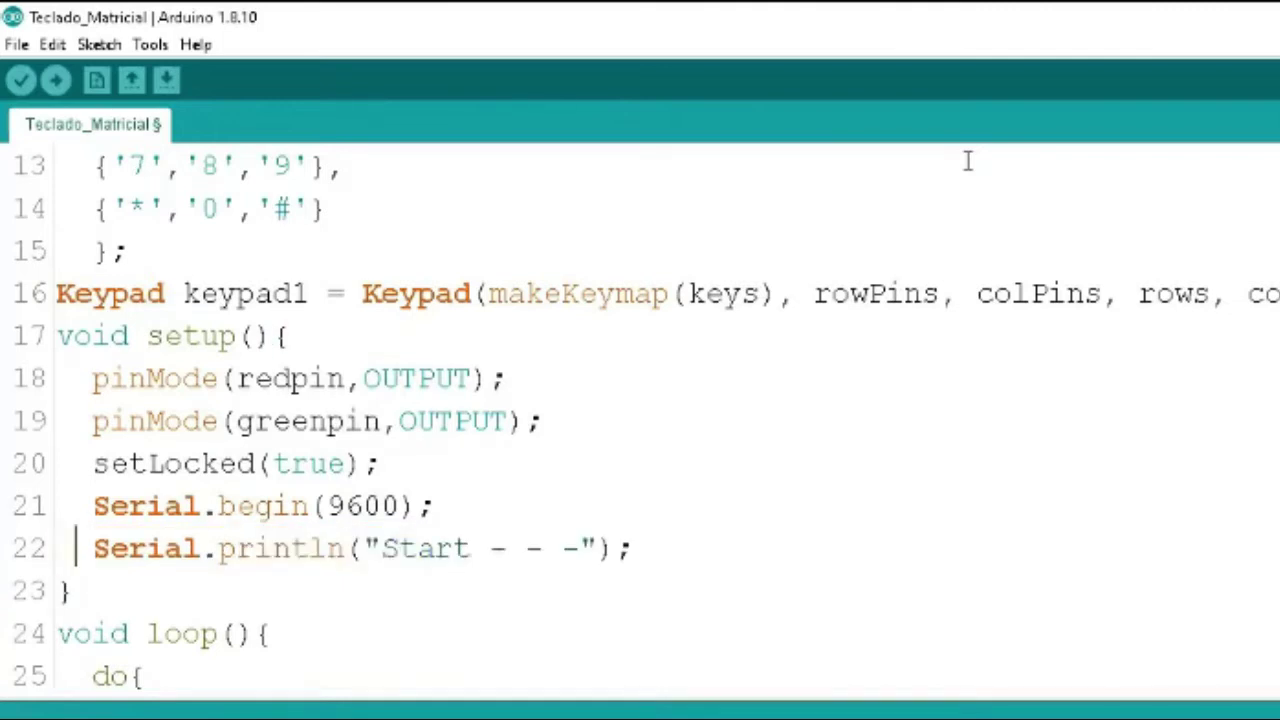
key(Right)
key(Right)
key(Right)
key(Right)
key(Right)
key(Right)
key(Right)
key(Right)
key(Right)
key(Right)
key(Right)
key(Right)
key(Right)
key(Right)
key(Right)
key(Right)
key(Right)
key(Left)
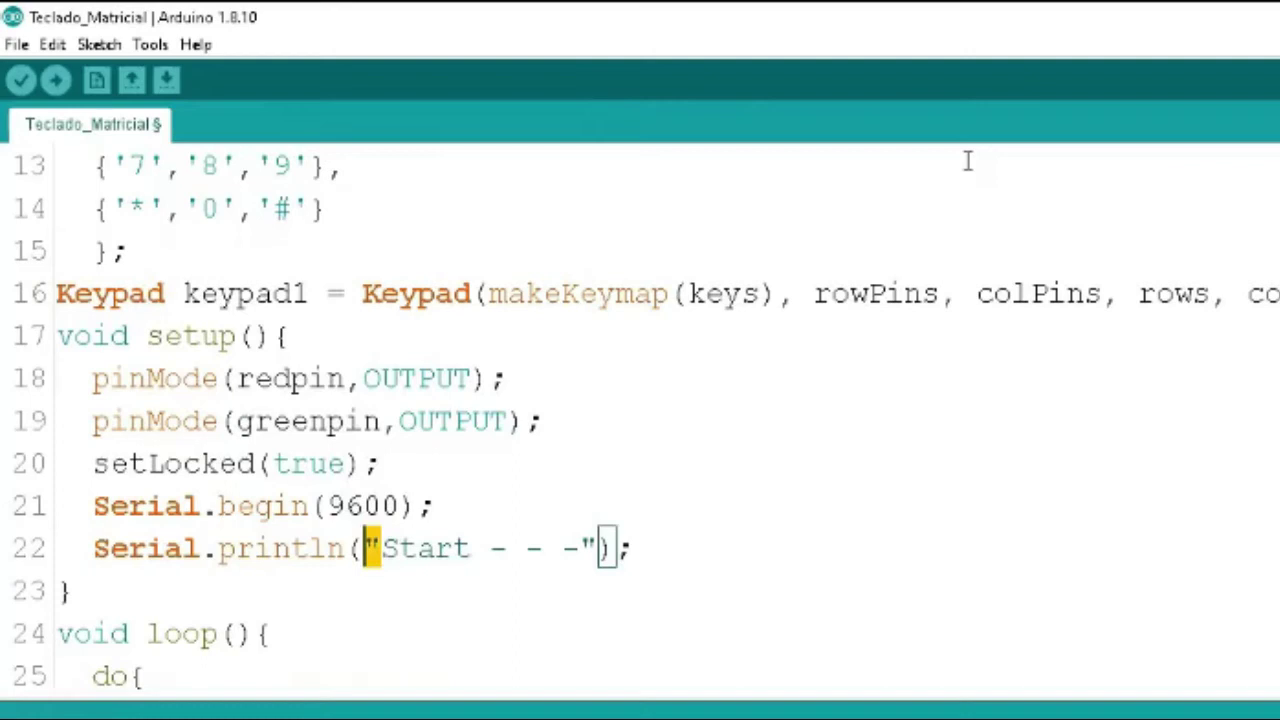
key(Right)
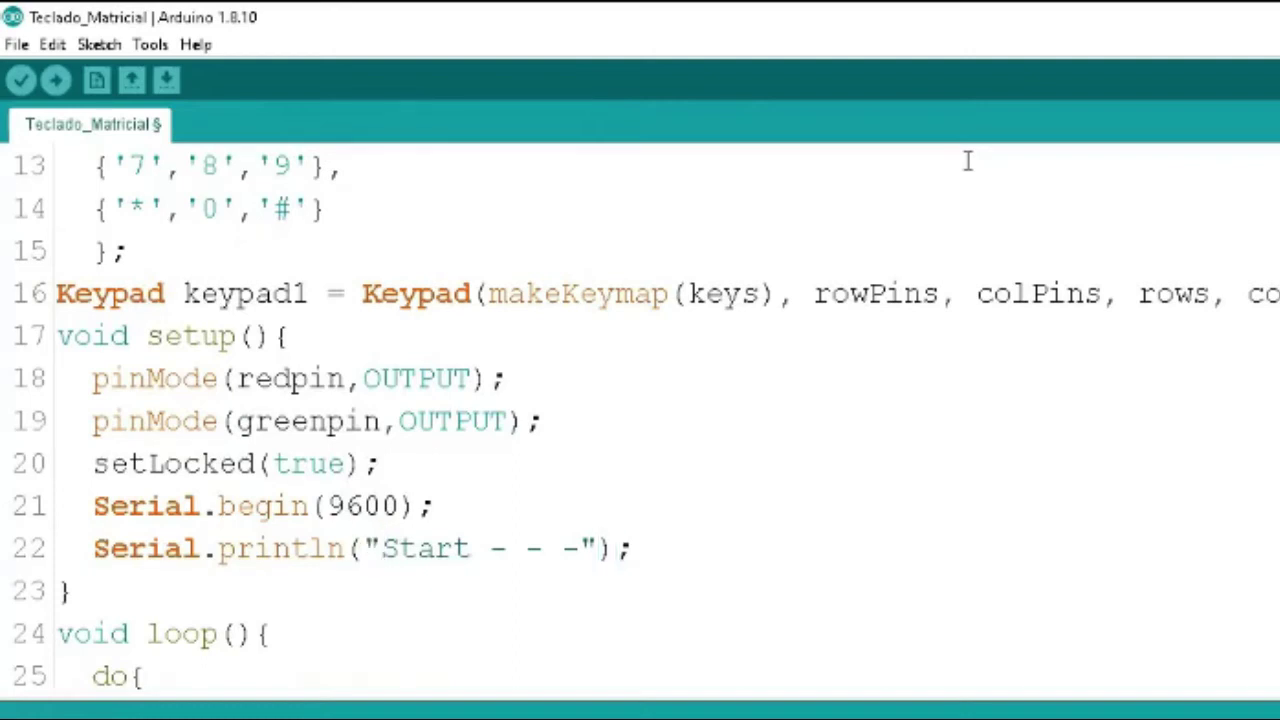
key(shift+Right)
key(shift+Right)
key(shift+Right)
key(shift+Right)
key(shift+Right)
key(shift+Right)
key(shift+Right)
key(shift+Right)
key(shift+Right)
key(shift+Right)
key(shift+Right)
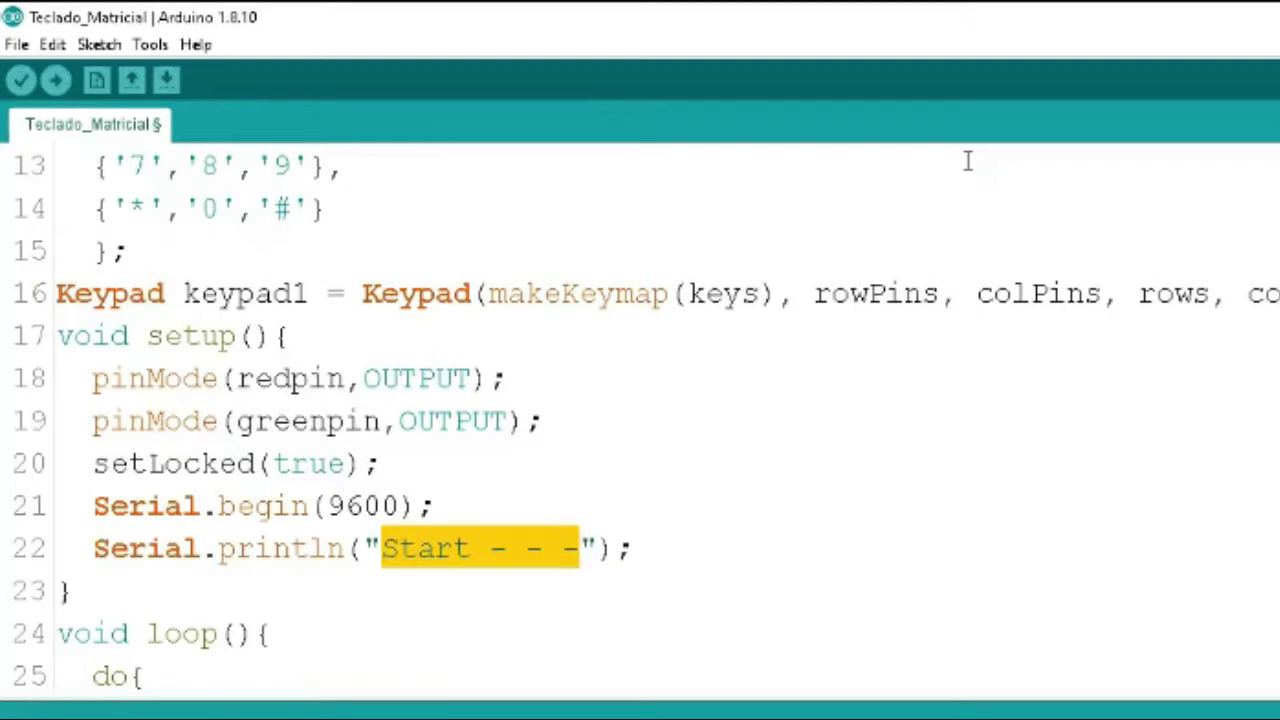
- Highlight the closing quotation mark after the Start text, clear the highlight and leave line 22
key(Right)
key(shift+Right)
key(Right)
key(Down)
key(Home)
key(Left)
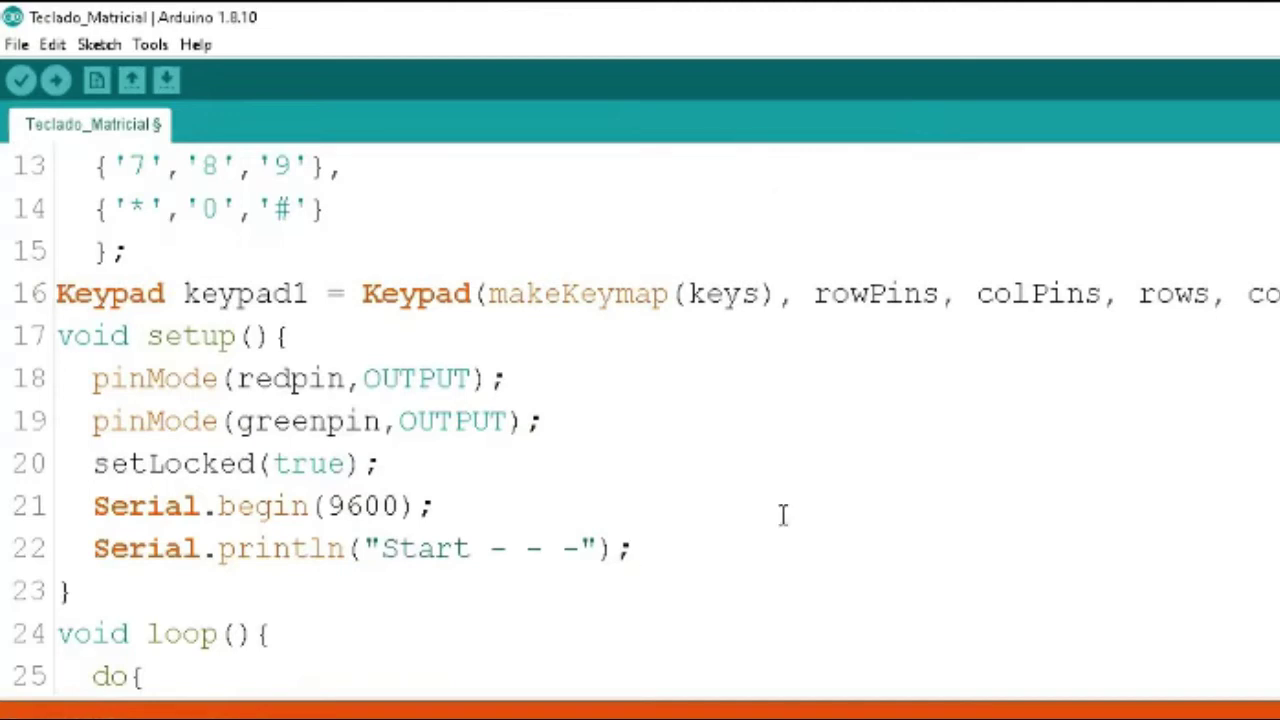
- Select the whole body of setup, from pinMode(redpin,OUTPUT) on line 18 through Serial.println on line 22
key(Right)
key(Down)
key(Down)
key(Down)
key(Down)
key(Up)
key(Up)
key(Up)
key(Up)
key(Up)
key(Up)
key(Up)
key(Up)
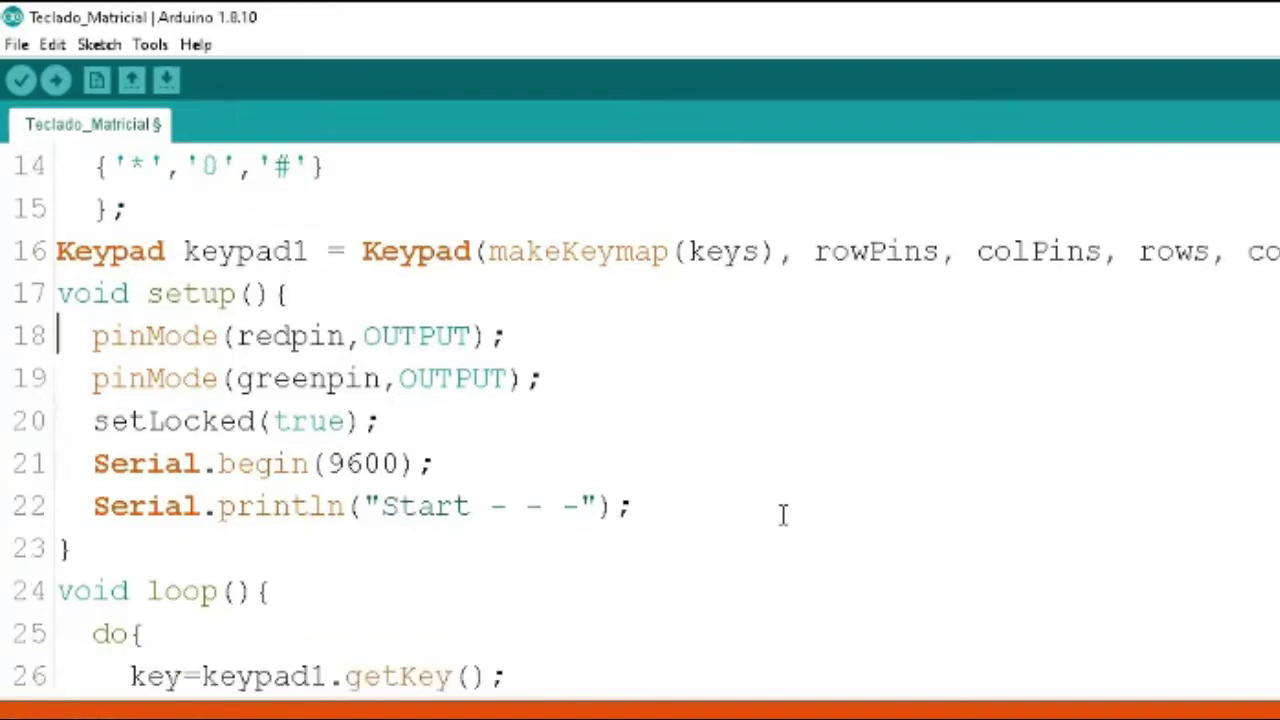
key(shift+Down)
key(shift+Down)
key(shift+Down)
key(shift+Down)
key(shift+Down)
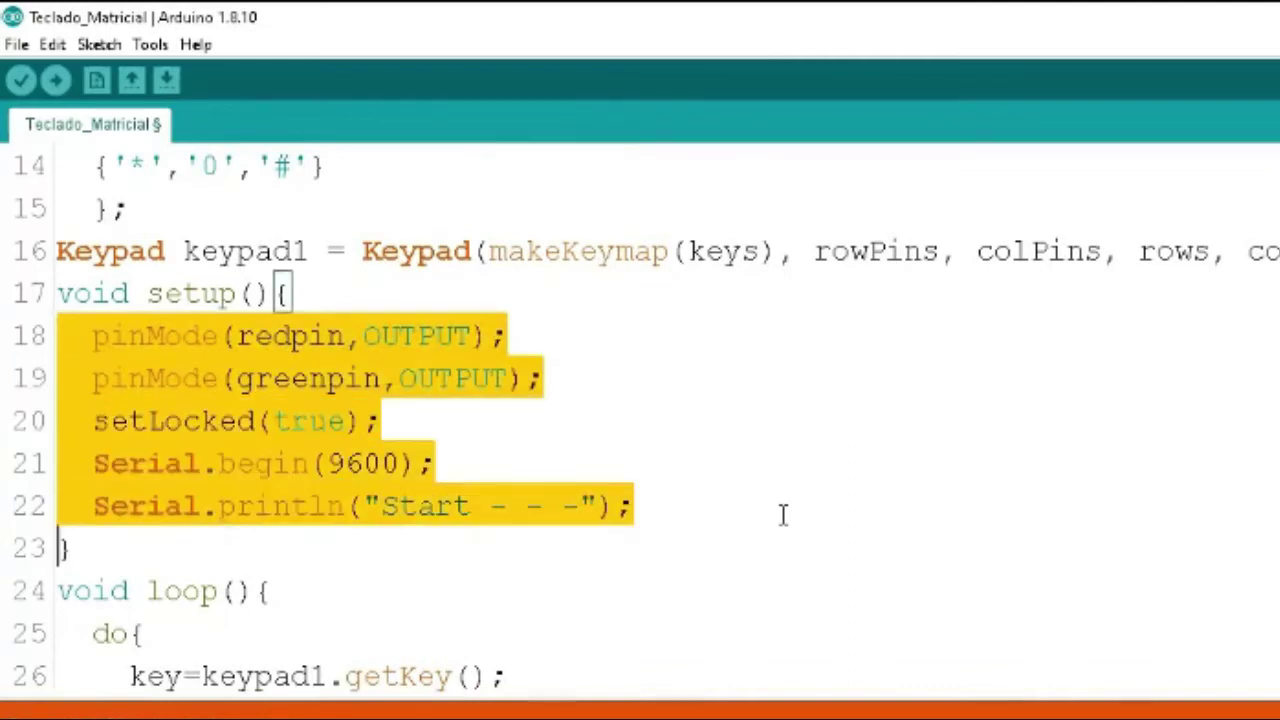
- Clear the setup body selection and select the void loop() declaration on line 24
key(Down)
key(Down)
key(Down)
key(Down)
key(Down)
key(Down)
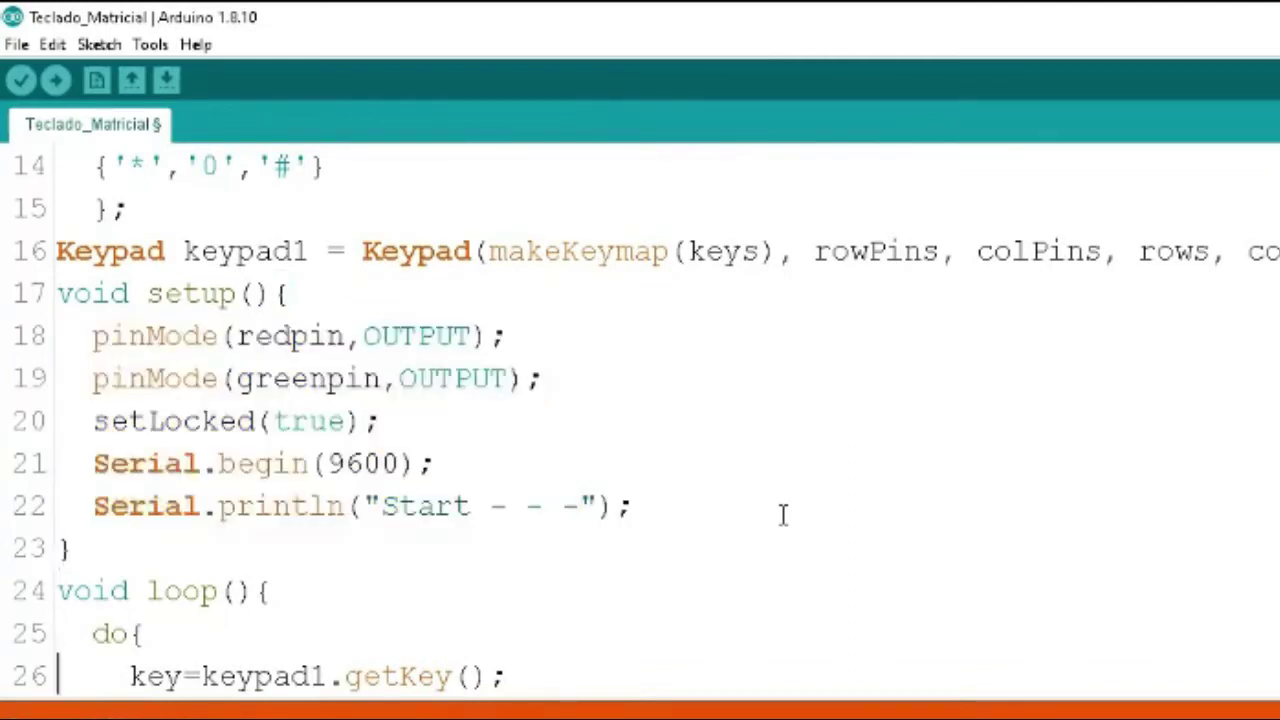
key(Up)
key(Up)
key(Up)
key(Up)
key(Up)
key(shift+Down)
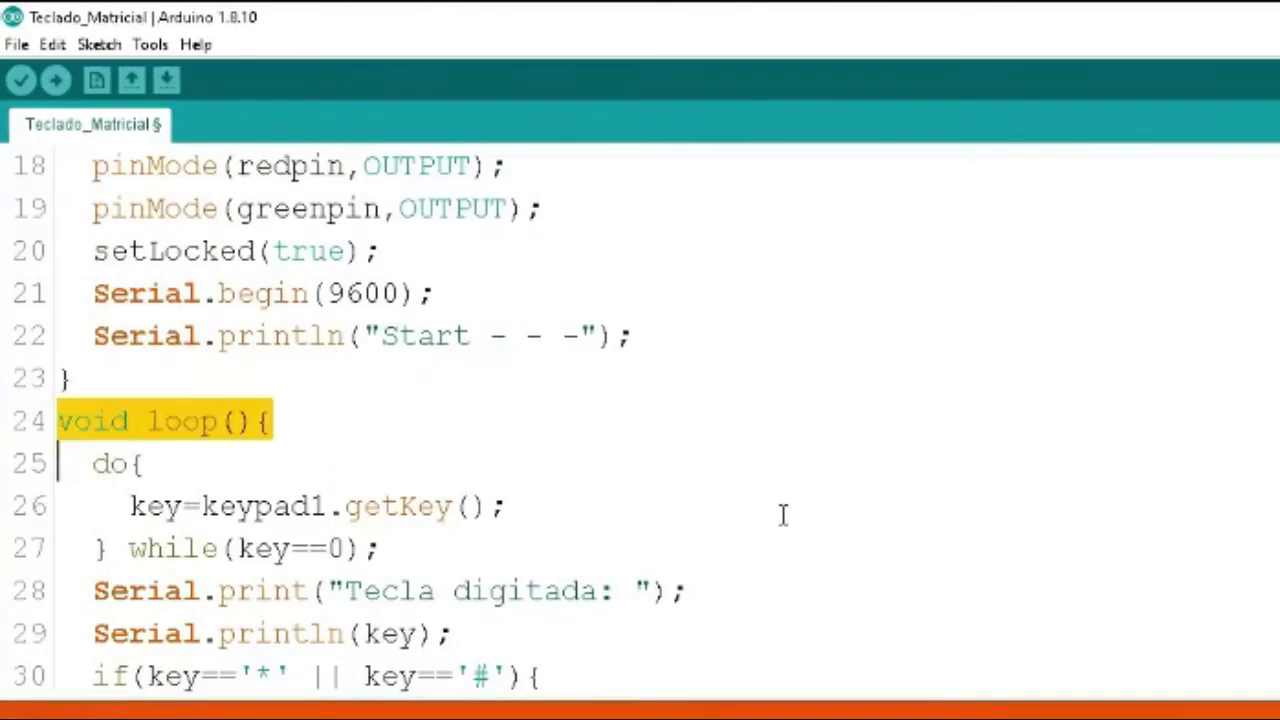
- Look through the opening statements of loop down to the if condition and return to the do line
key(Down)
key(Down)
key(Down)
key(Down)
key(Down)
key(Down)
key(Down)
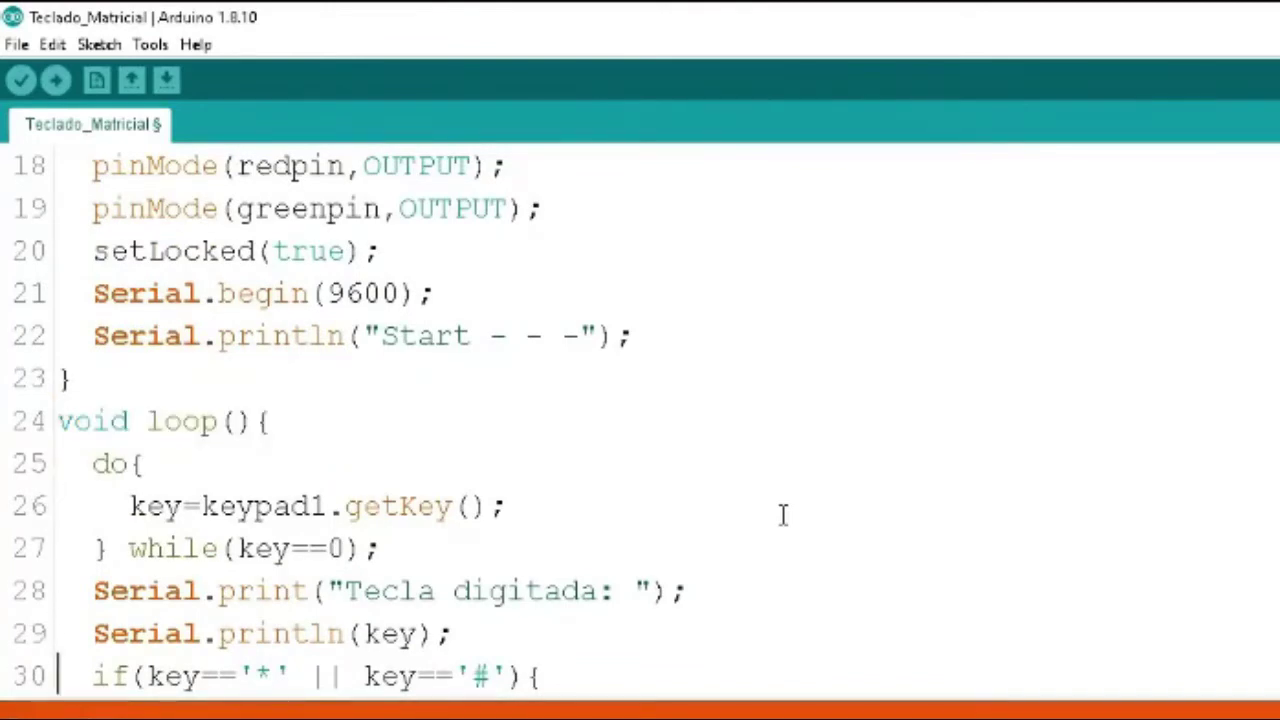
key(Down)
key(Up)
key(Up)
key(Up)
key(Up)
key(Up)
key(Up)
key(Up)
key(Up)
key(Up)
key(Up)
key(Down)
key(Down)
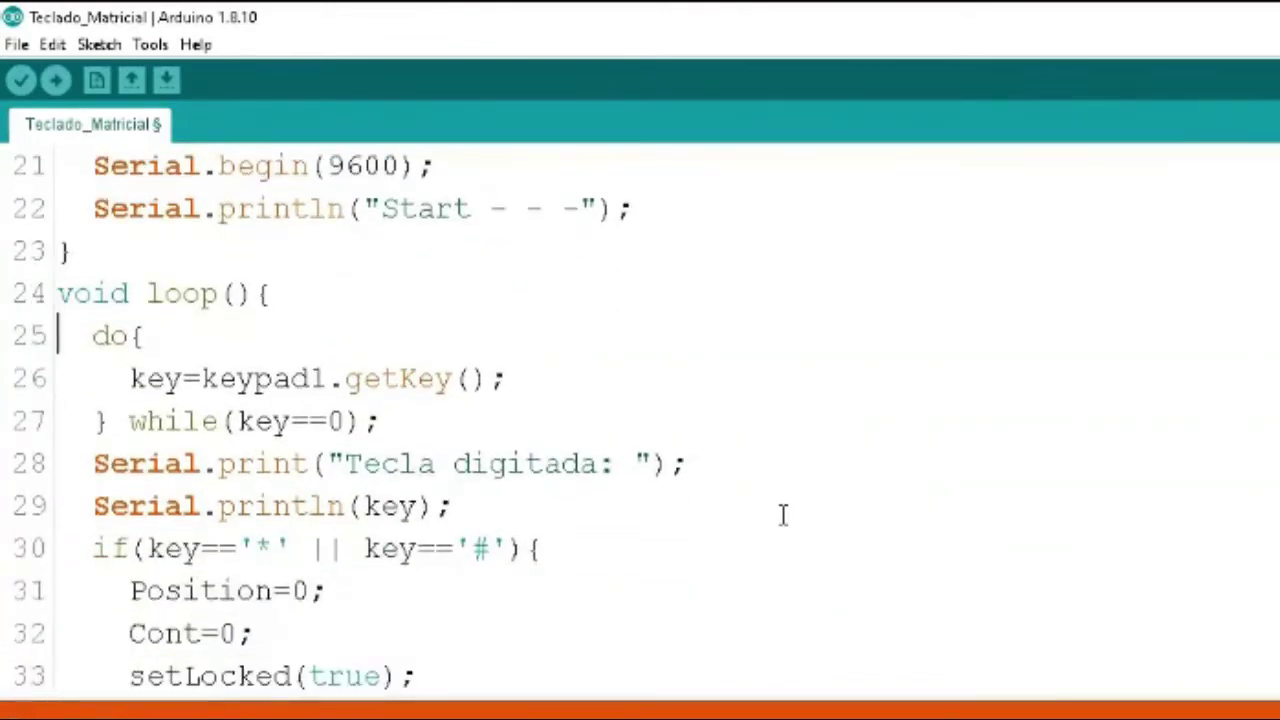
- Select the do line and the while line of the loop in turn, returning to line 25
key(shift+Down)
key(Down)
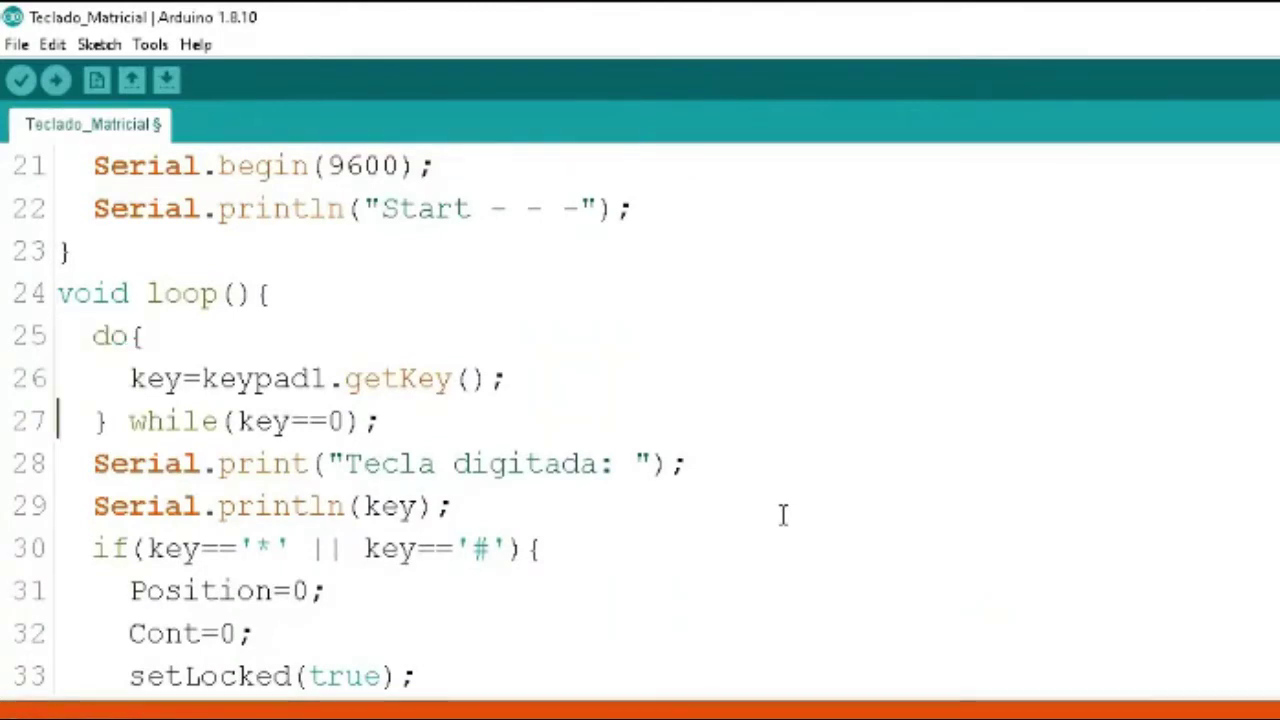
key(shift+Down)
key(Up)
key(Up)
key(Up)
key(shift+Down)
key(Down)
key(Down)
key(Up)
key(Up)
key(Up)
- Highlight the do keyword on line 25, clear the highlight and go to the start of line 26
key(shift+Right)
key(shift+Right)
key(shift+Right)
key(shift+Right)
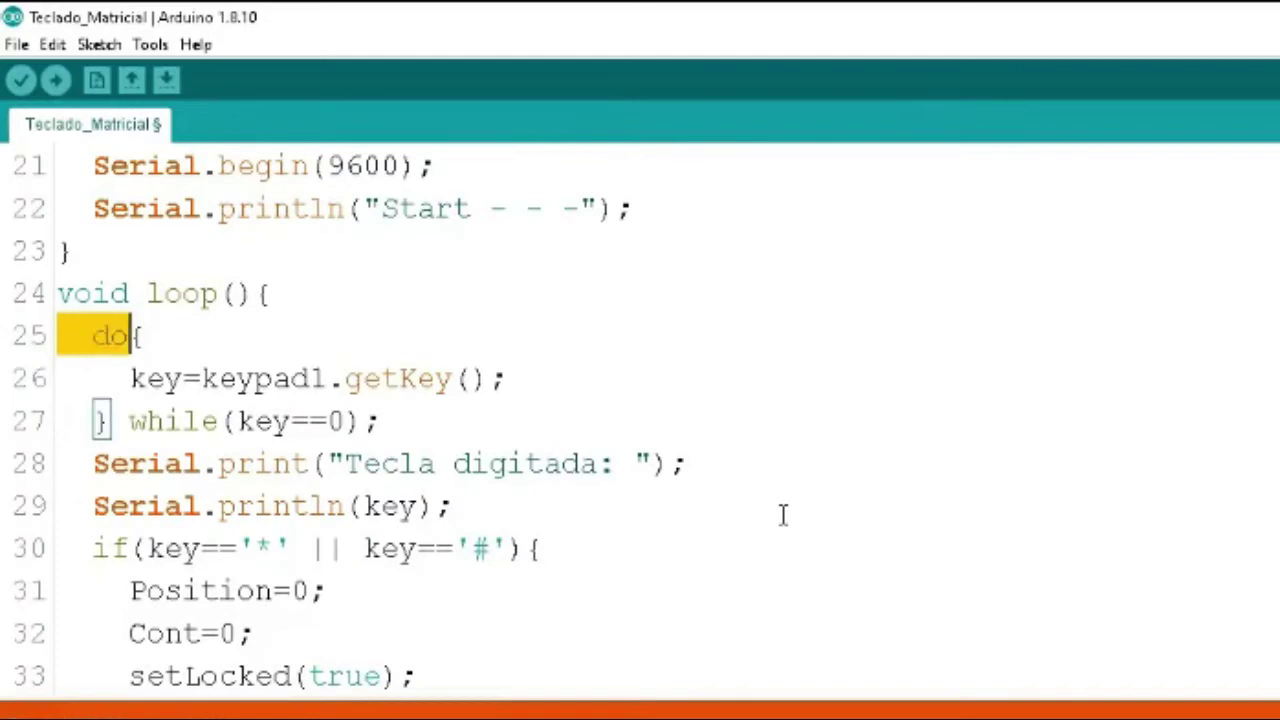
key(Right)
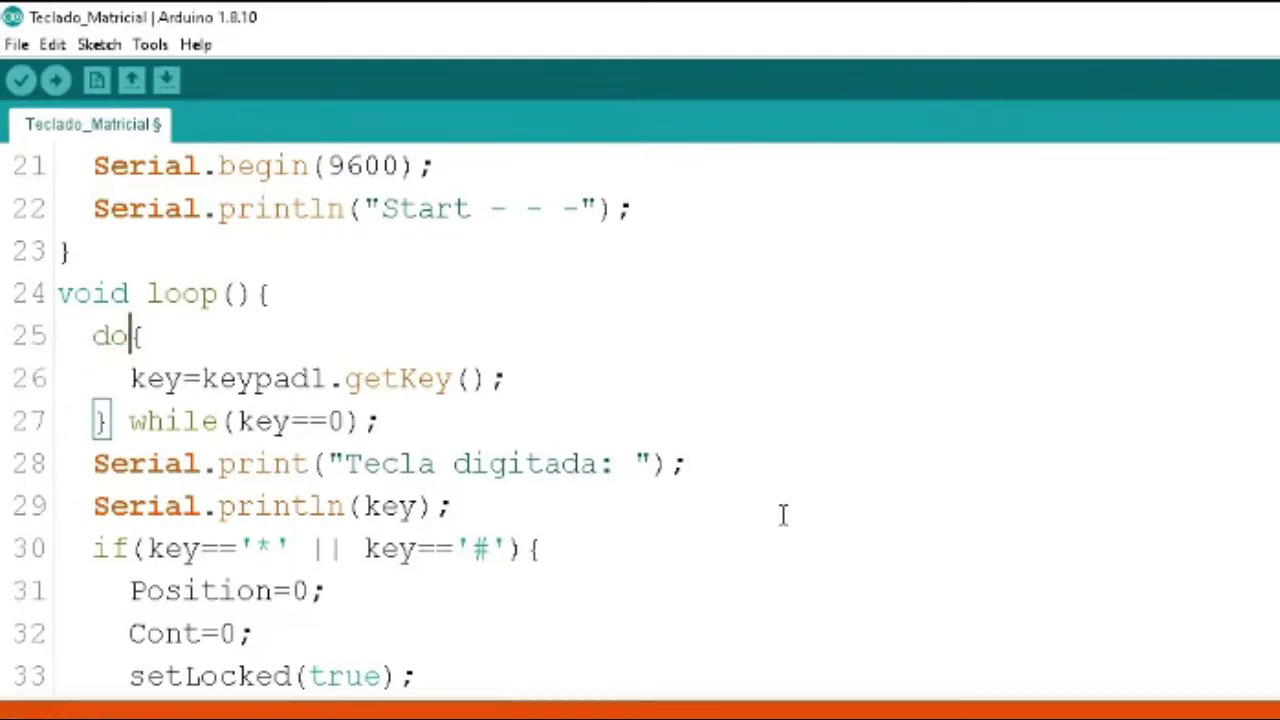
key(Right)
key(Right)
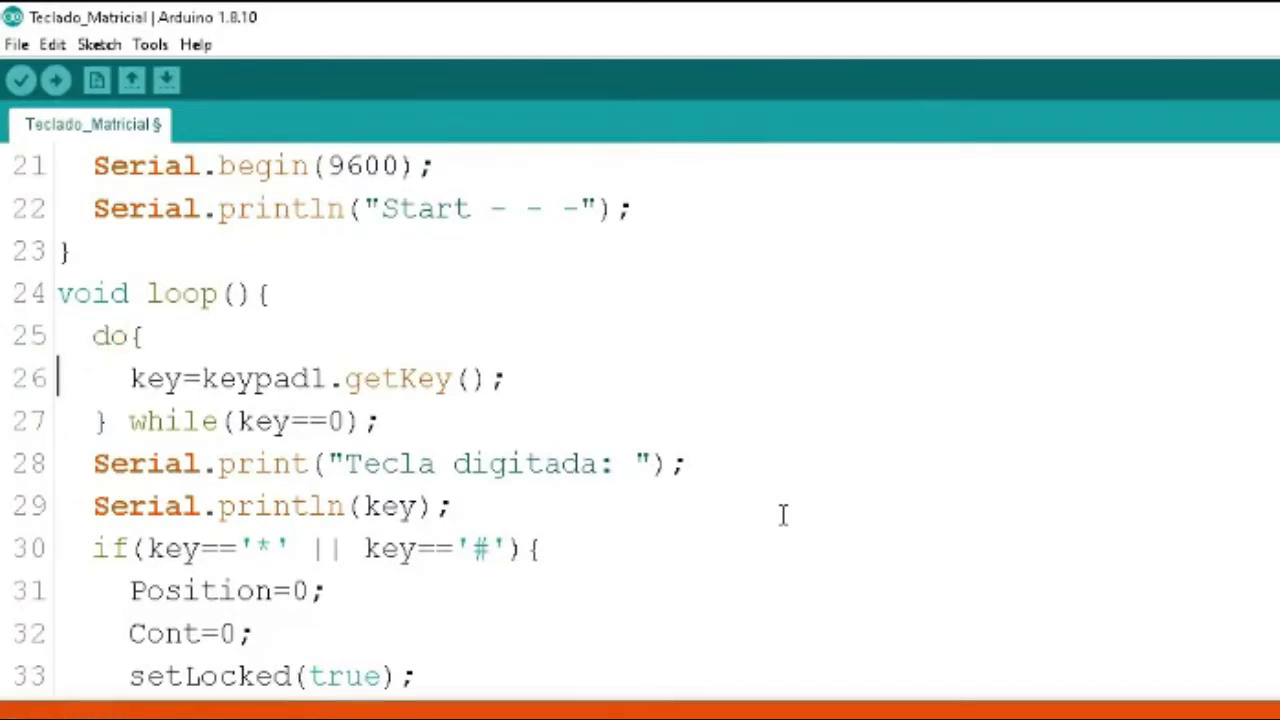
- Select the key=keypad1.getKey() statement on line 26, clear the selection and go to line 27
key(shift+Down)
key(Down)
key(Up)
- Highlight only the while keyword on line 27
key(Right)
key(Right)
key(Right)
key(Right)
key(shift+Right)
key(shift+Right)
key(shift+Right)
key(shift+Right)
key(shift+Right)
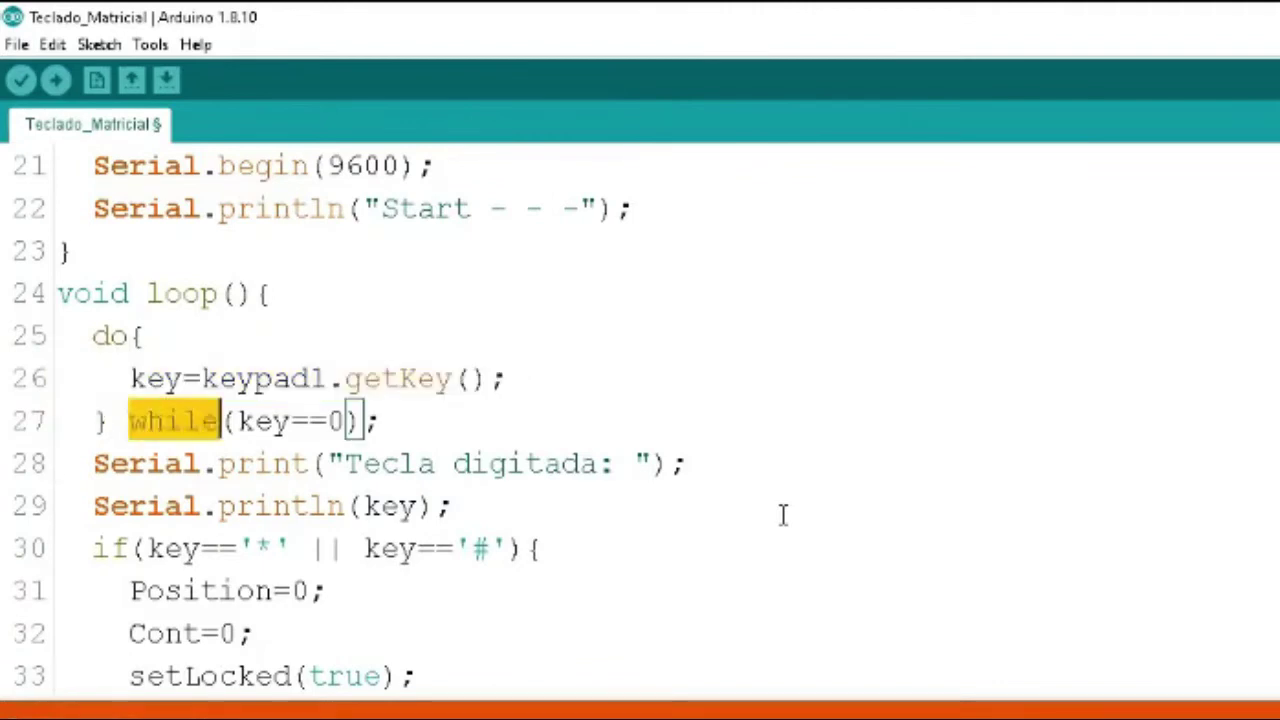
- Clear the keyword highlight and highlight the condition key==0 inside the while parentheses
key(Right)
key(Right)
key(shift+Right)
key(shift+Right)
key(shift+Right)
key(shift+Right)
key(shift+Right)
key(shift+Right)
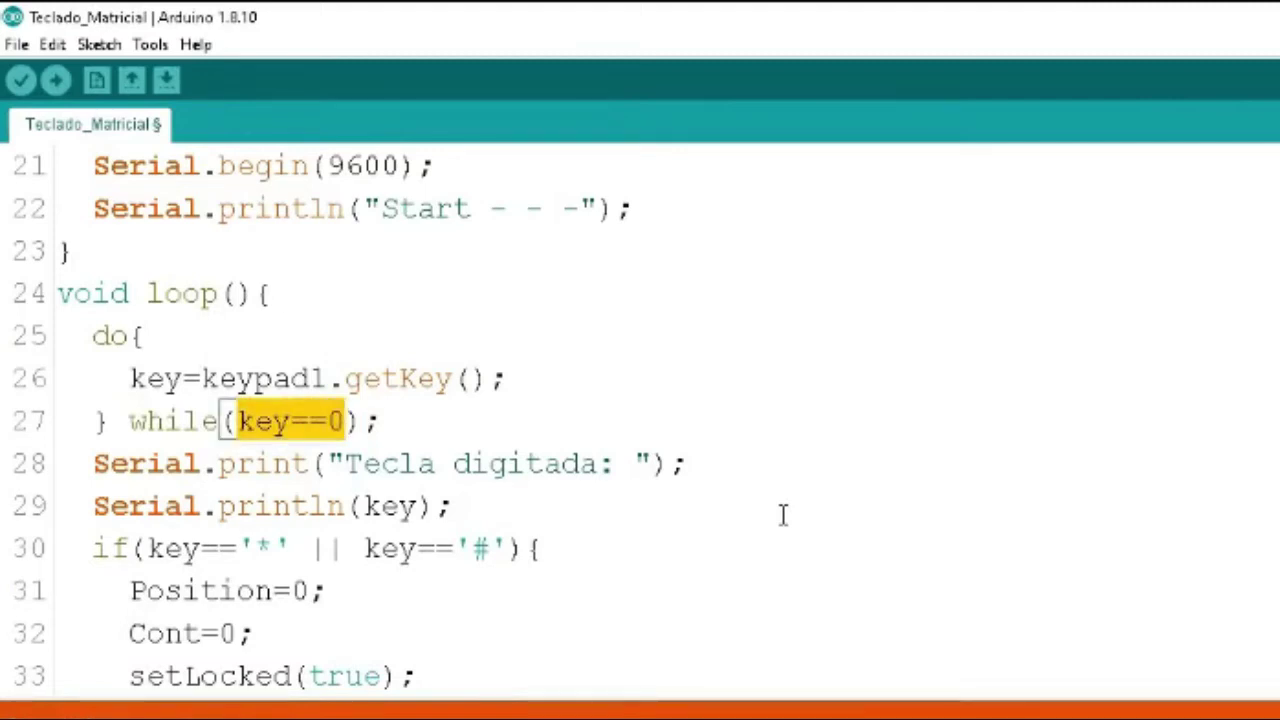
- Highlight only the variable key inside the while condition on line 27
key(Left)
key(shift+Right)
key(shift+Right)
key(shift+Right)
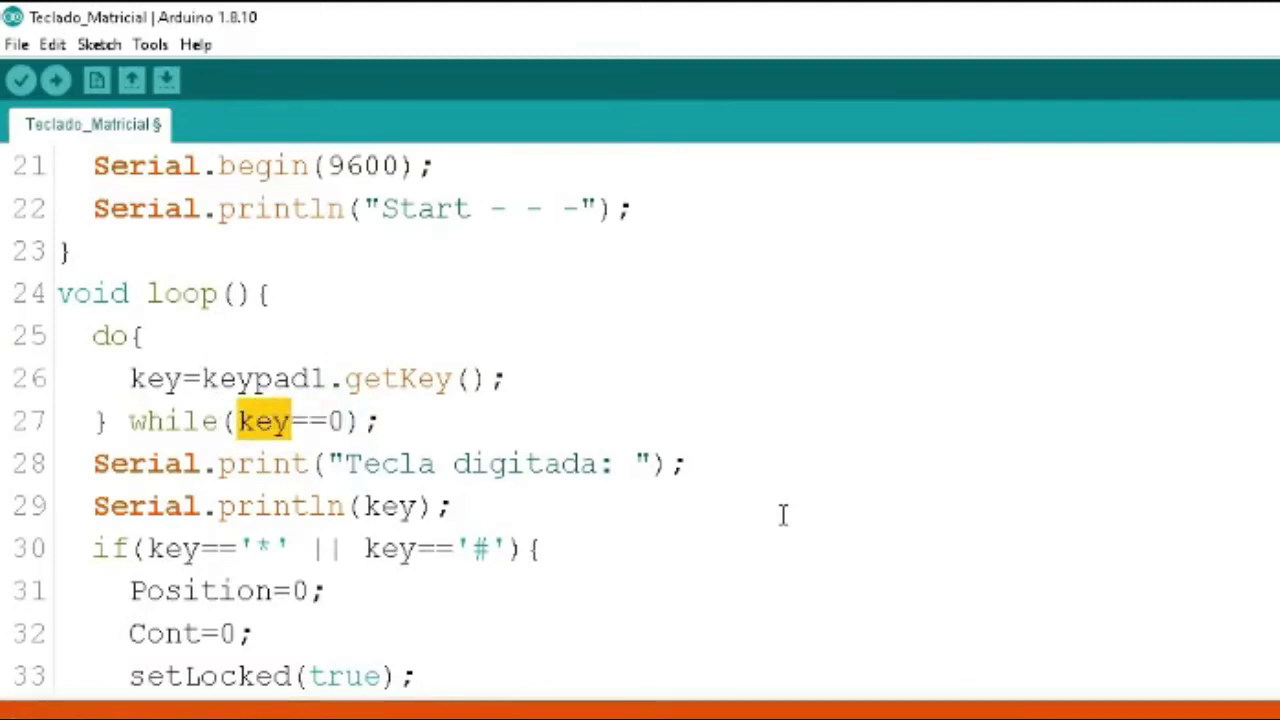
- Highlight the key variable at the start of line 26, clear the highlight and go just after the equals sign
key(Up)
key(Left)
key(Left)
key(Left)
key(Left)
key(Left)
key(Left)
key(Left)
key(Left)
key(Left)
key(shift+Right)
key(shift+Right)
key(shift+Right)
key(Right)
key(Right)
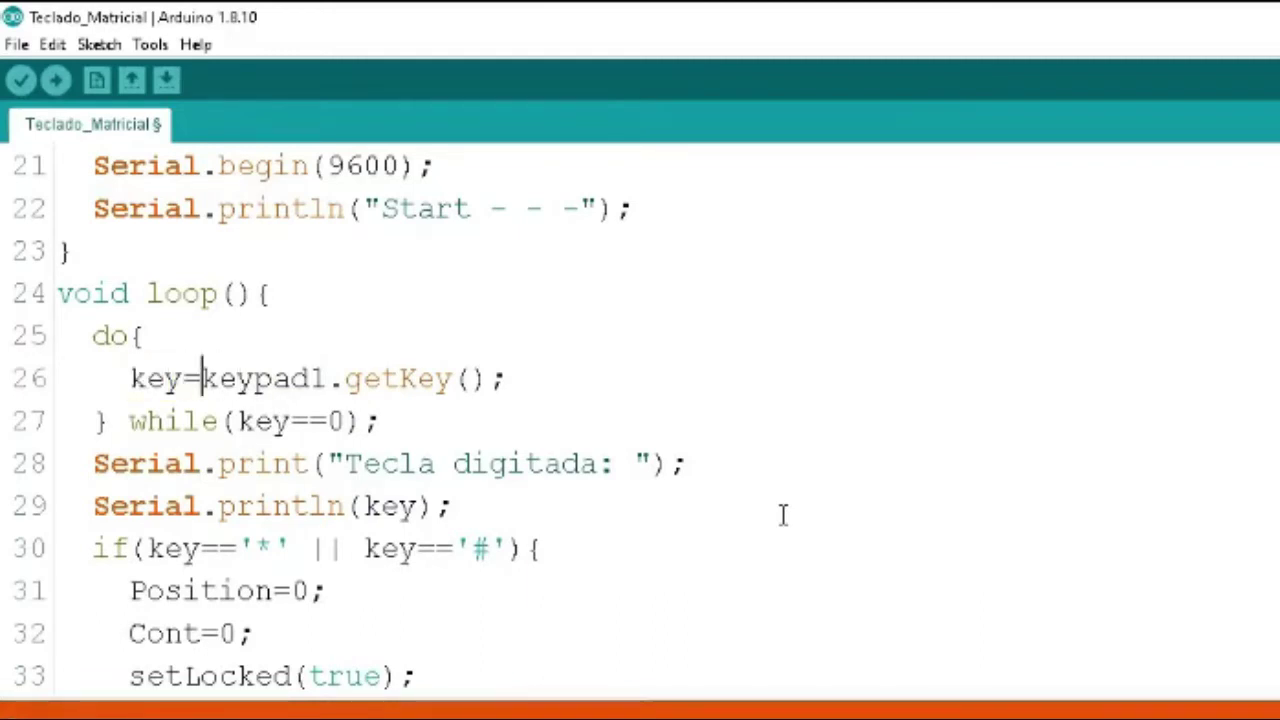
- Highlight the keypad1.getKey() call on line 26, leaving out the semicolon
key(shift+Right)
key(shift+Right)
key(shift+Right)
key(shift+Right)
key(shift+Right)
key(shift+Right)
key(shift+Right)
key(shift+Right)
key(shift+Right)
key(shift+Right)
key(shift+Right)
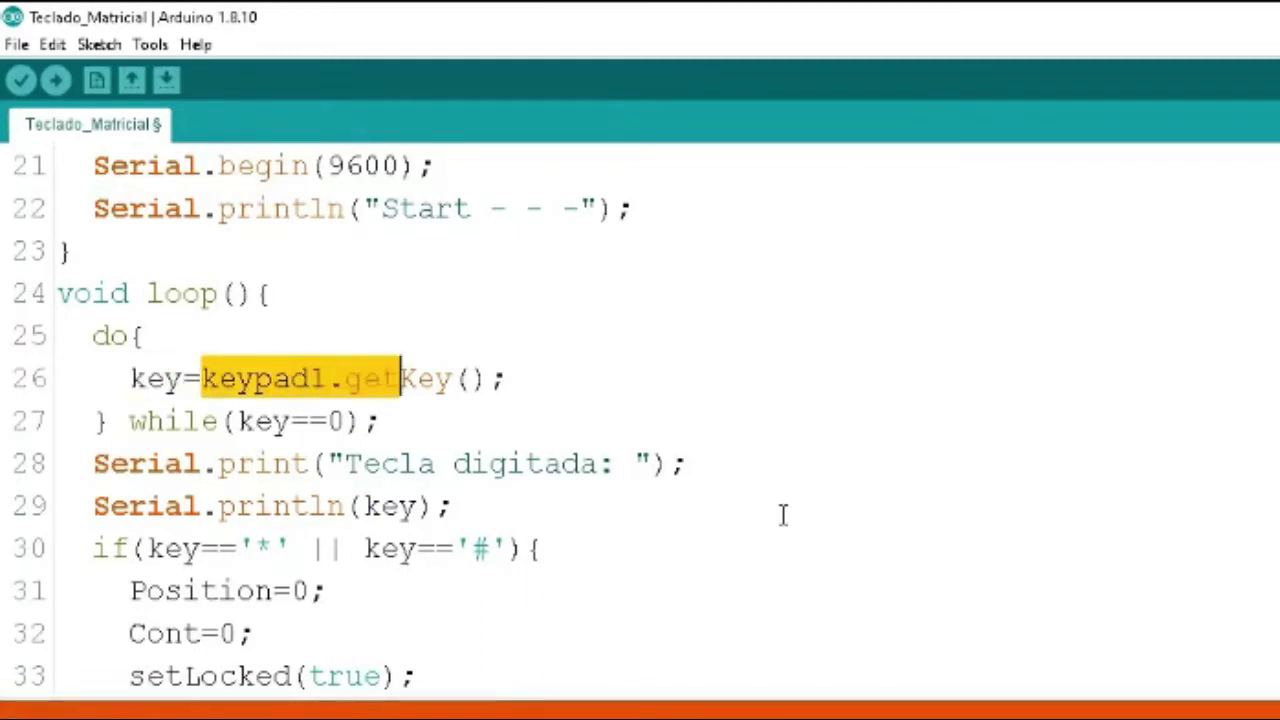
key(shift+Right)
key(shift+Right)
key(shift+Right)
key(shift+Right)
key(shift+Right)
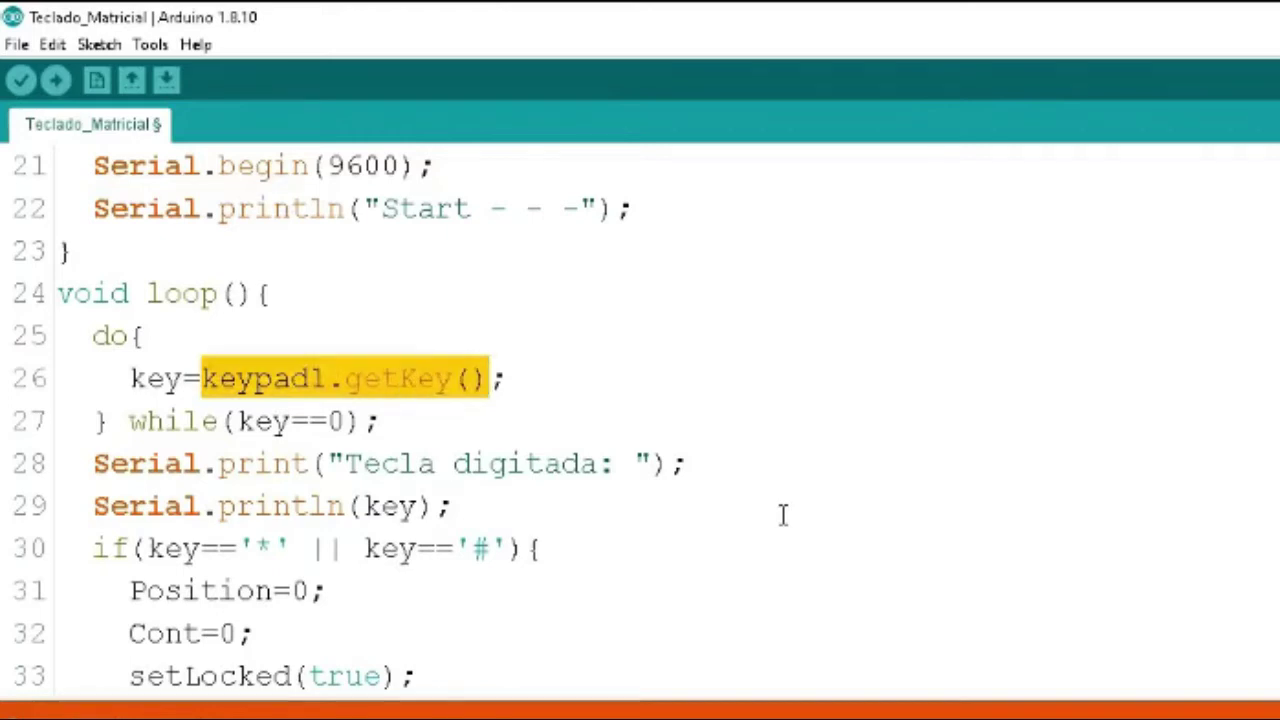
- Highlight only the 0 in the while condition on line 27
key(Down)
key(Left)
key(Left)
key(shift+Left)
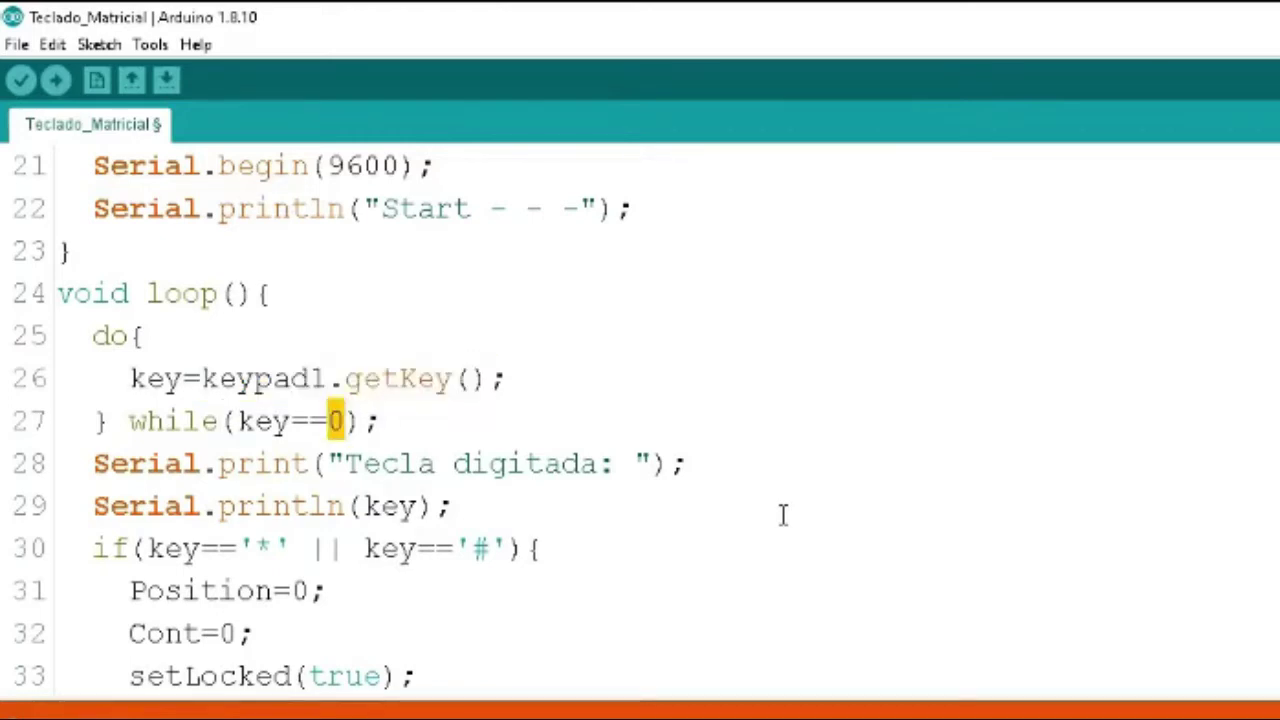
- Review the do-while loop on lines 25 to 27, highlighting the getKey statement and part of the while condition
key(Up)
key(Up)
key(Right)
key(shift+Down)
key(Down)
key(End)
key(Up)
key(Up)
key(Left)
key(Left)
key(Down)
key(Left)
key(Left)
key(shift+Left)
key(shift+Left)
- Highlight the whole of line 26, key=keypad1.getKey();
key(Up)
key(Home)
key(shift+Down)
key(shift+Down)
key(Up)
key(Up)
key(shift+Down)
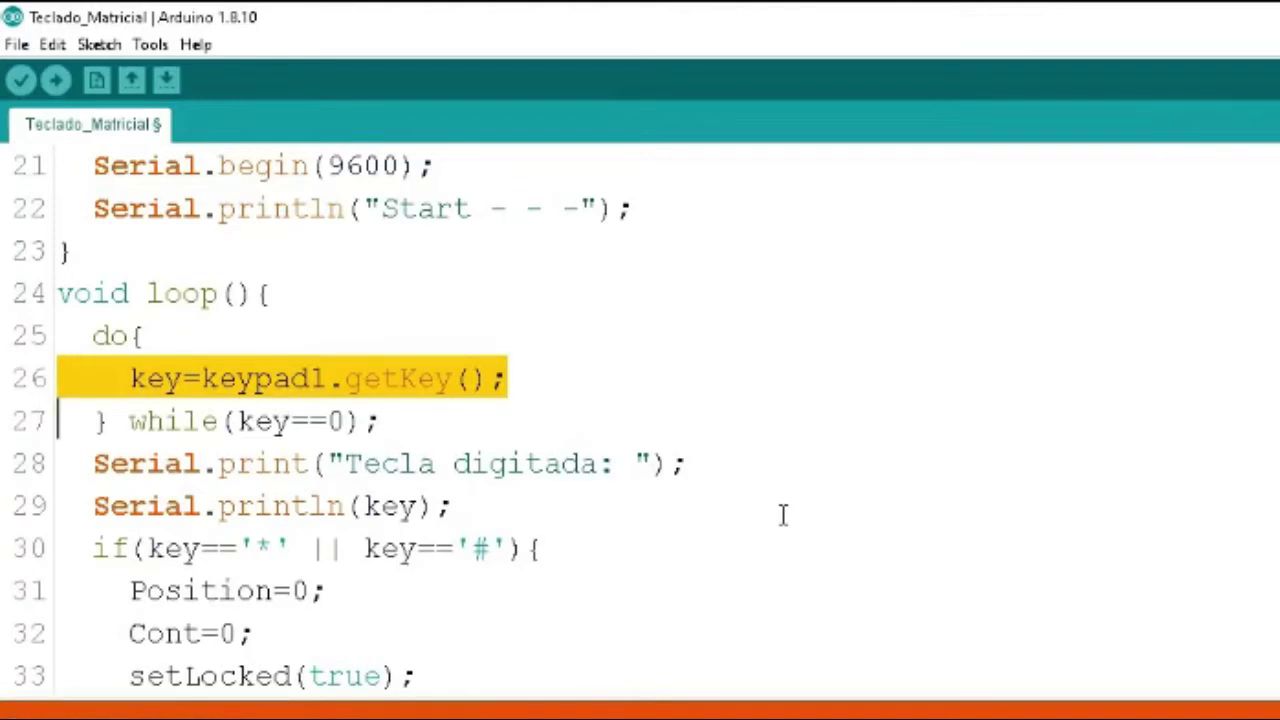
- Clear the line 26 highlight and highlight the 0 compared with key on line 27
key(Down)
key(Left)
key(Left)
key(Left)
key(shift+Left)
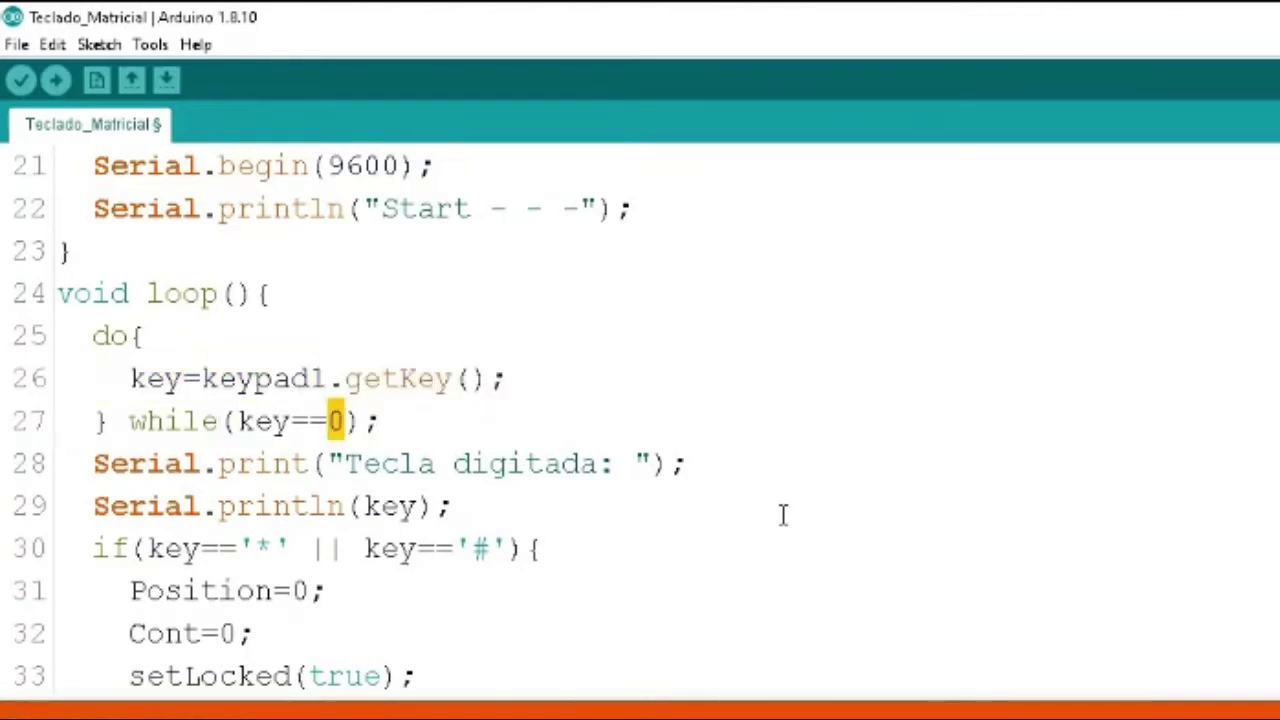
- Highlight the complete do-while loop from line 25 to line 27
key(Right)
key(Right)
key(Right)
key(Right)
key(Up)
key(Up)
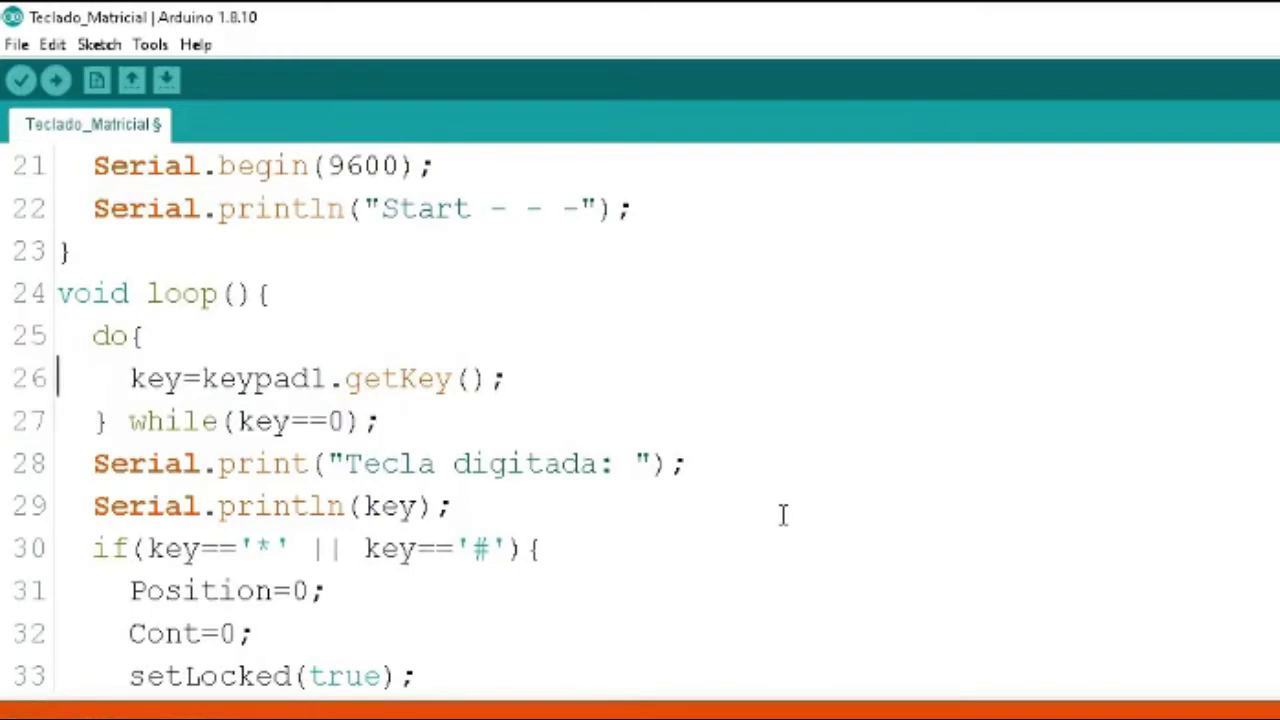
key(Up)
key(shift+Down)
key(shift+Down)
key(shift+Down)
- Highlight the Serial.print("Tecla digitada: ") line 28, then the Serial.println(key) line 29
key(Right)
key(shift+Down)
key(Right)
key(Up)
key(shift+Down)
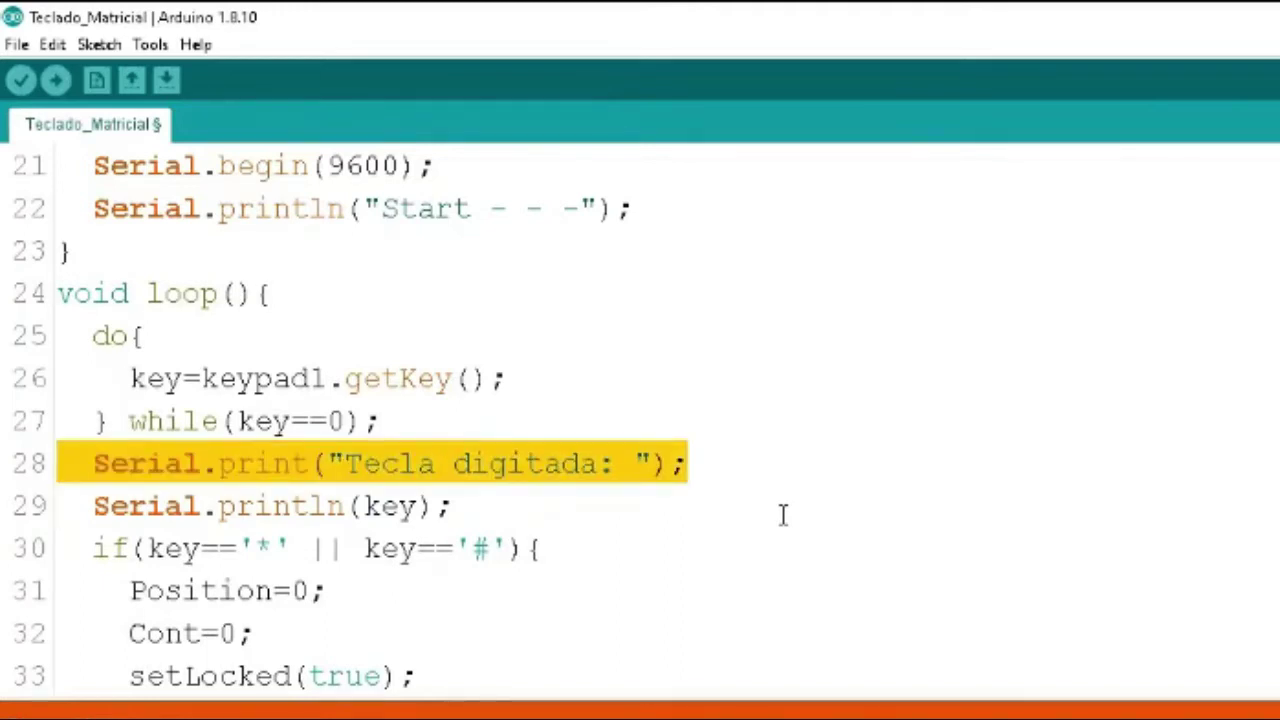
key(Right)
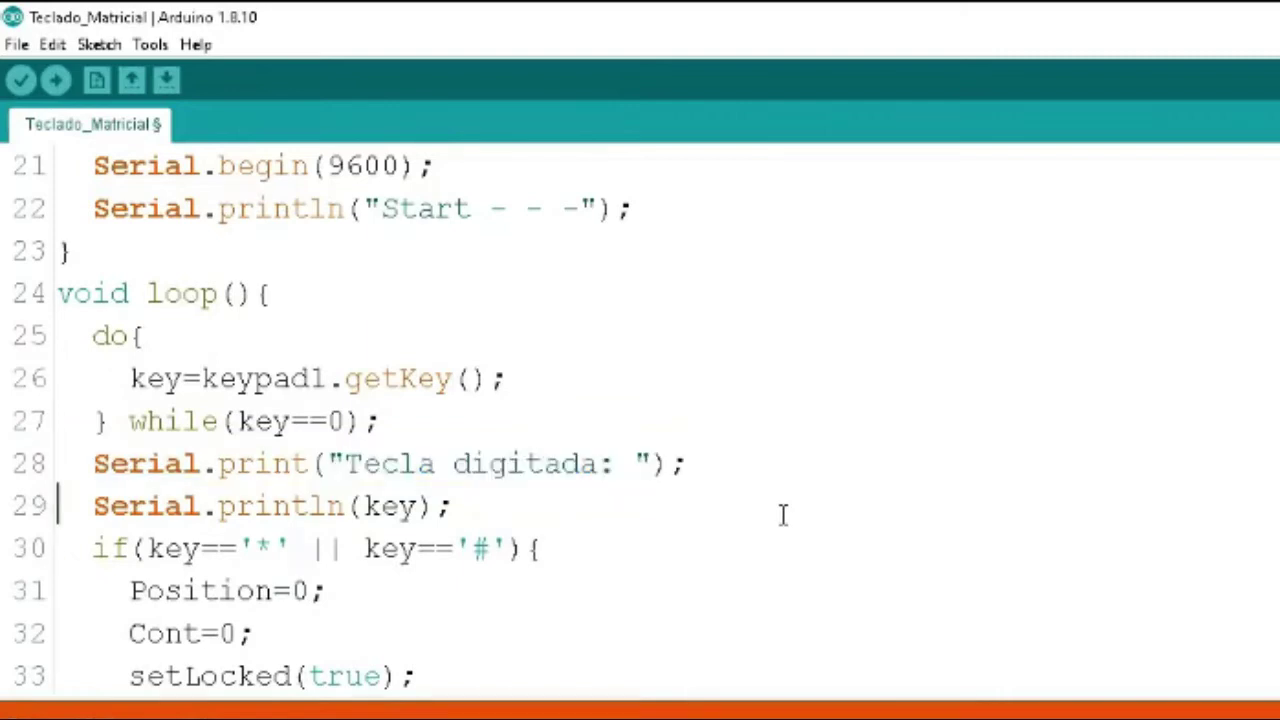
key(shift+Down)
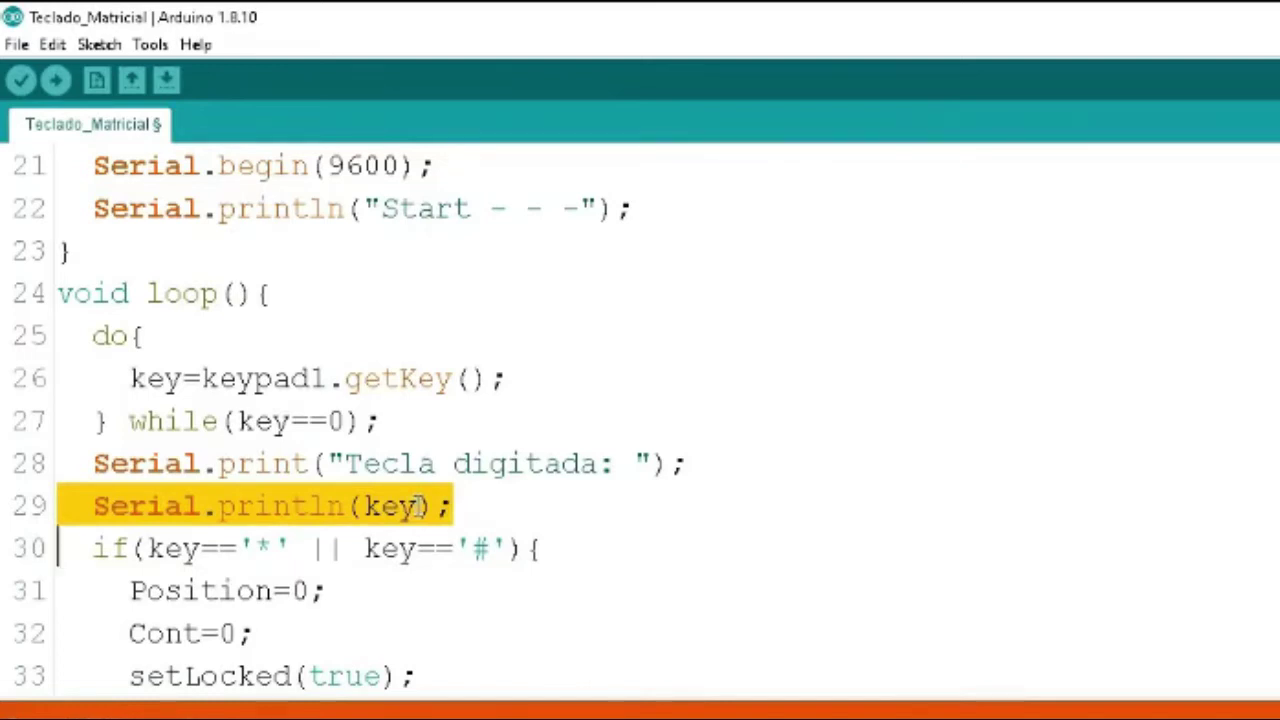
- Look over the if block below line 29 and highlight its condition line 30
key(Down)
key(Down)
key(Down)
key(Down)
key(Down)
key(Down)
key(Down)
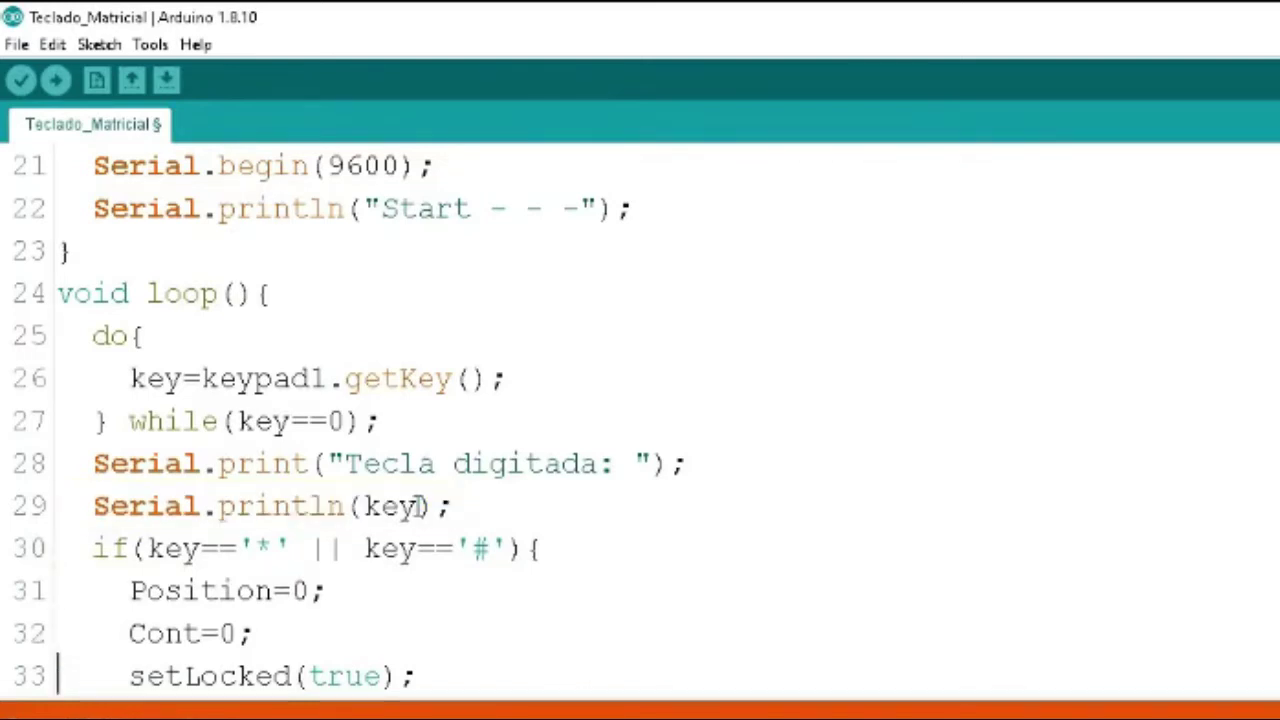
key(Up)
key(Up)
key(Up)
key(Up)
key(Up)
key(Up)
key(Up)
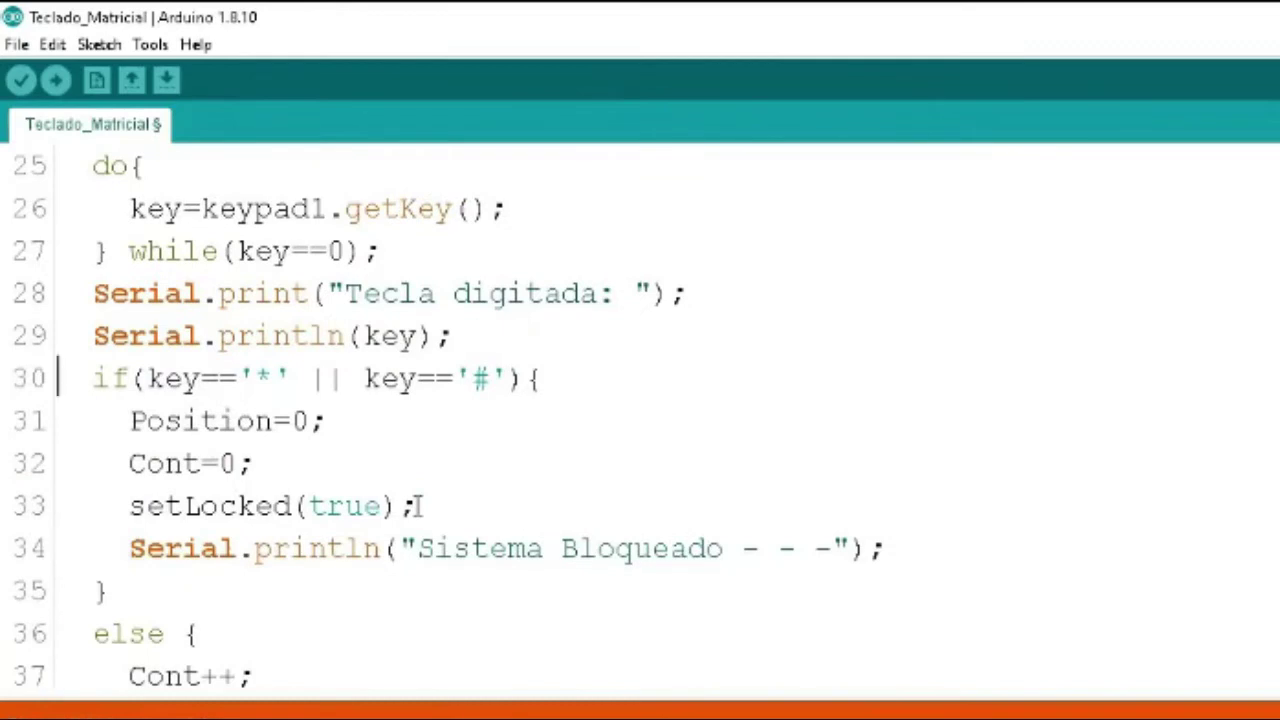
key(shift+Down)
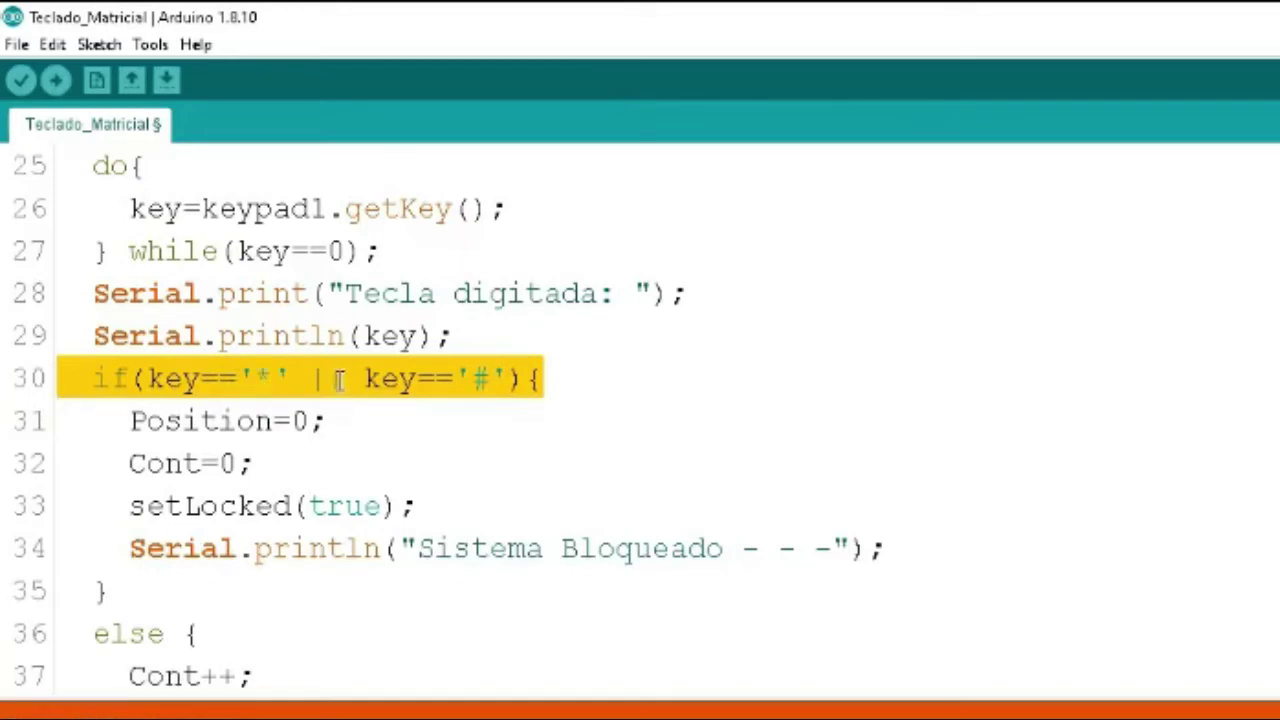
- Clear the line highlight and examine the compared characters '*' and '#' in the if condition on line 30
key(Left)
key(Up)
key(Left)
key(Down)
key(Left)
key(Left)
key(Left)
key(Left)
key(shift+Left)
key(shift+Left)
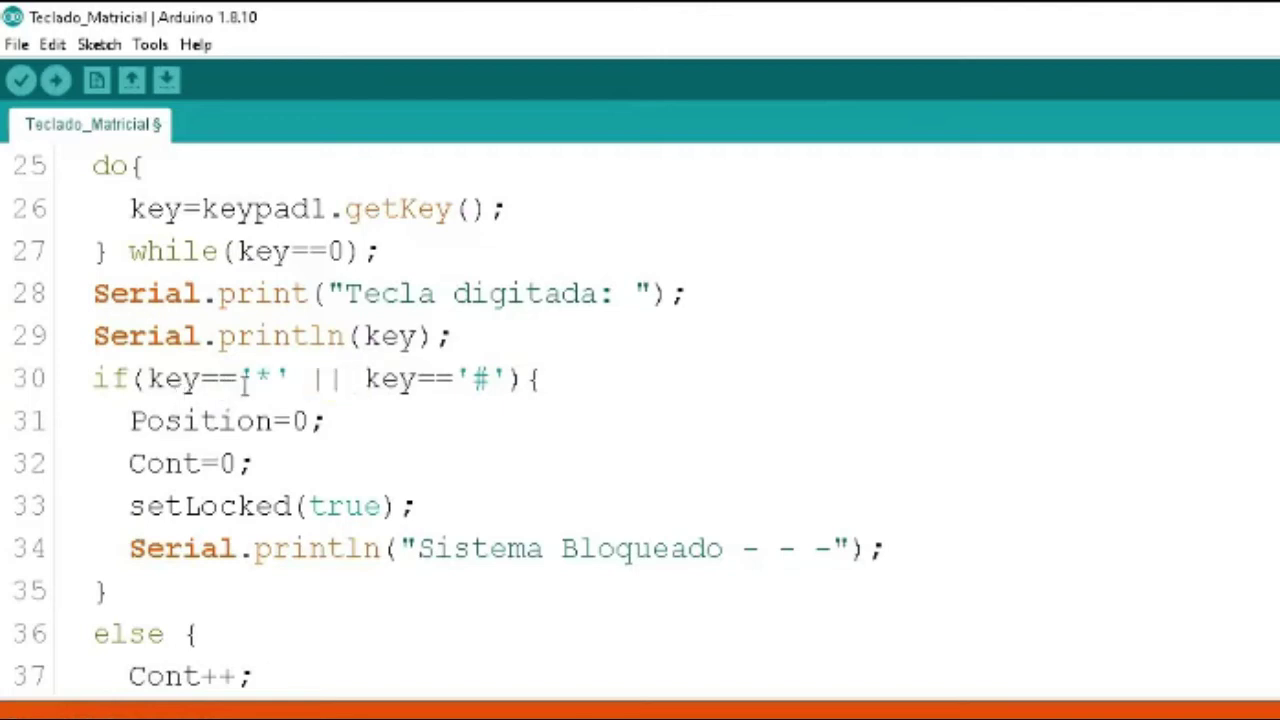
- Highlight the Position=0; statement on line 31, then the Cont=0; statement on line 32
click(491, 413)
key(Right)
key(Up)
key(shift+Down)
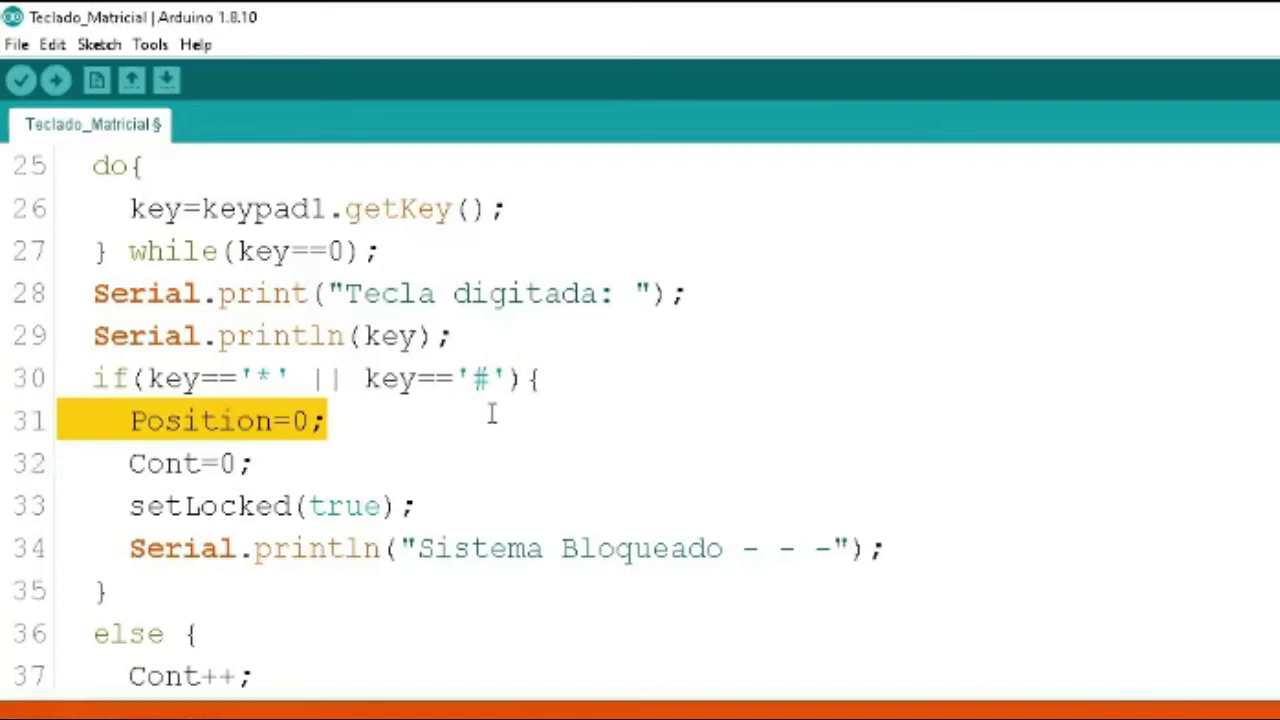
key(Down)
key(Up)
key(shift+Down)
- Highlight the setLocked(true); call on line 33, clearing and reapplying the highlight once
key(Down)
key(Up)
key(shift+Down)
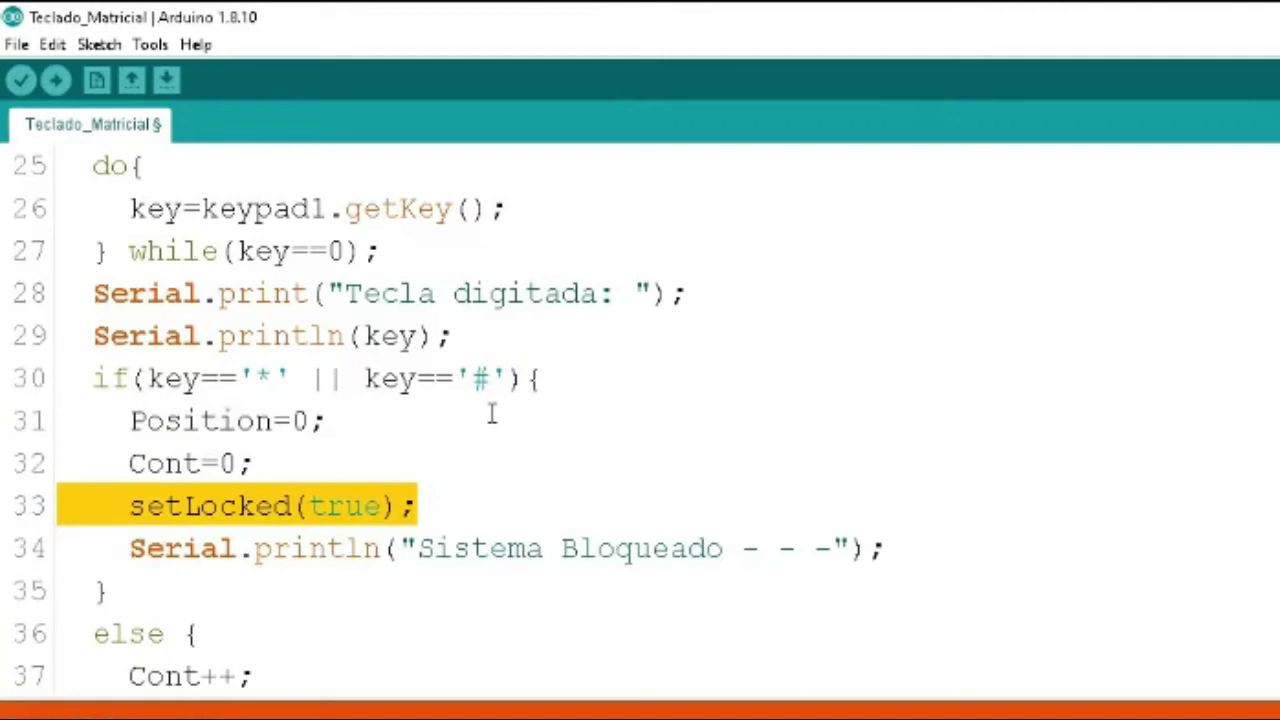
key(Right)
key(Up)
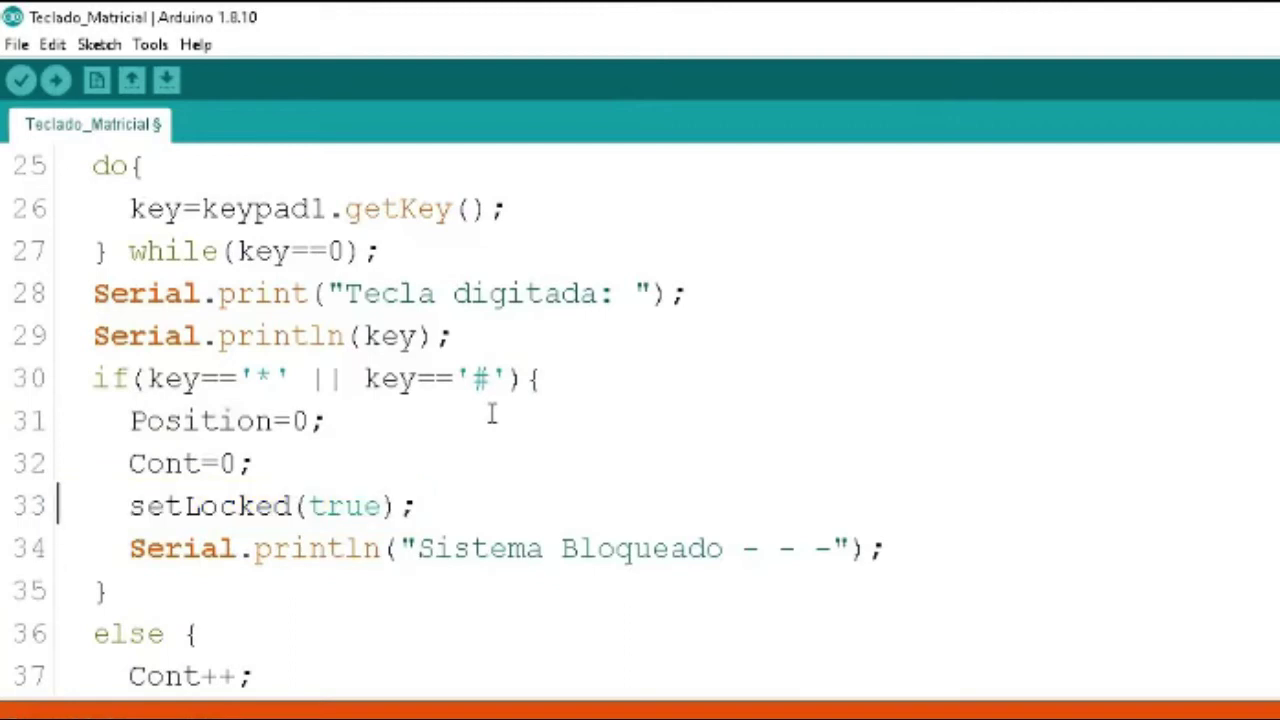
key(shift+Down)
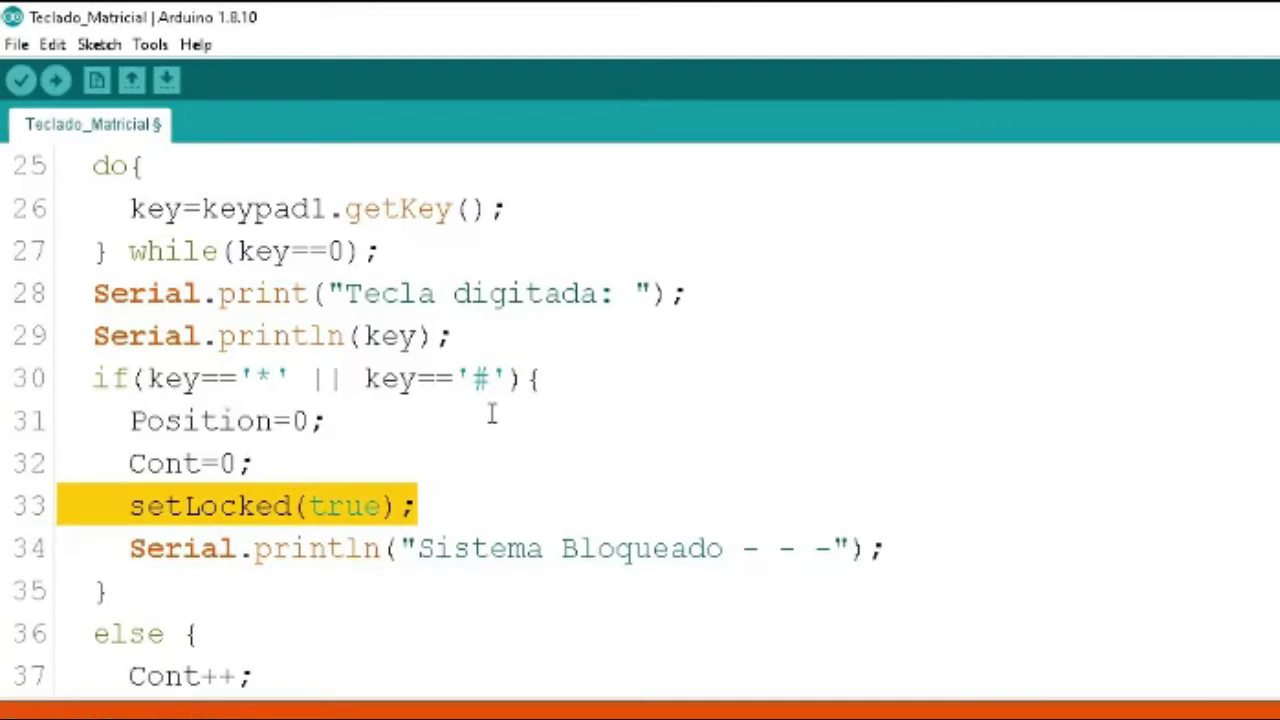
- Highlight line 33 once more, then the Serial.println("Sistema Bloqueado - - -") line 34
key(Right)
key(Up)
key(shift+Down)
key(Right)
key(shift+Down)
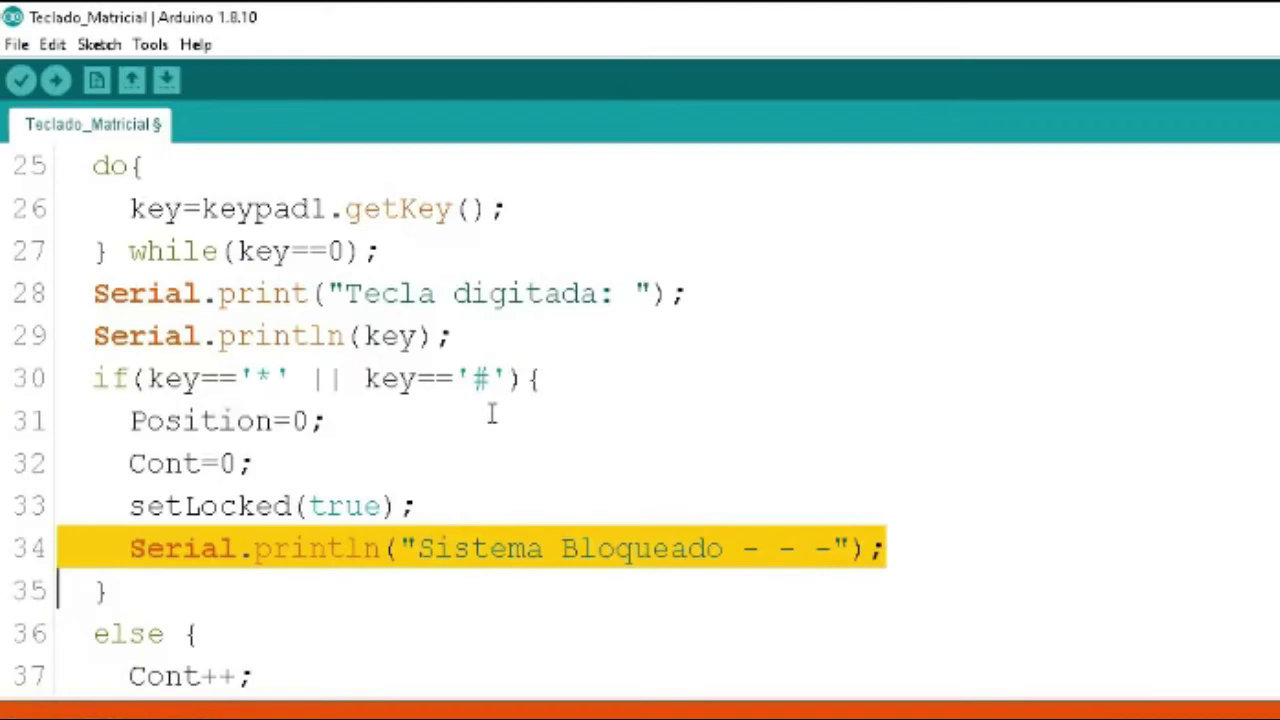
- Return to line 30 and highlight the if line that checks for '*' or '#'
key(Up)
key(Up)
key(Up)
key(Up)
key(Up)
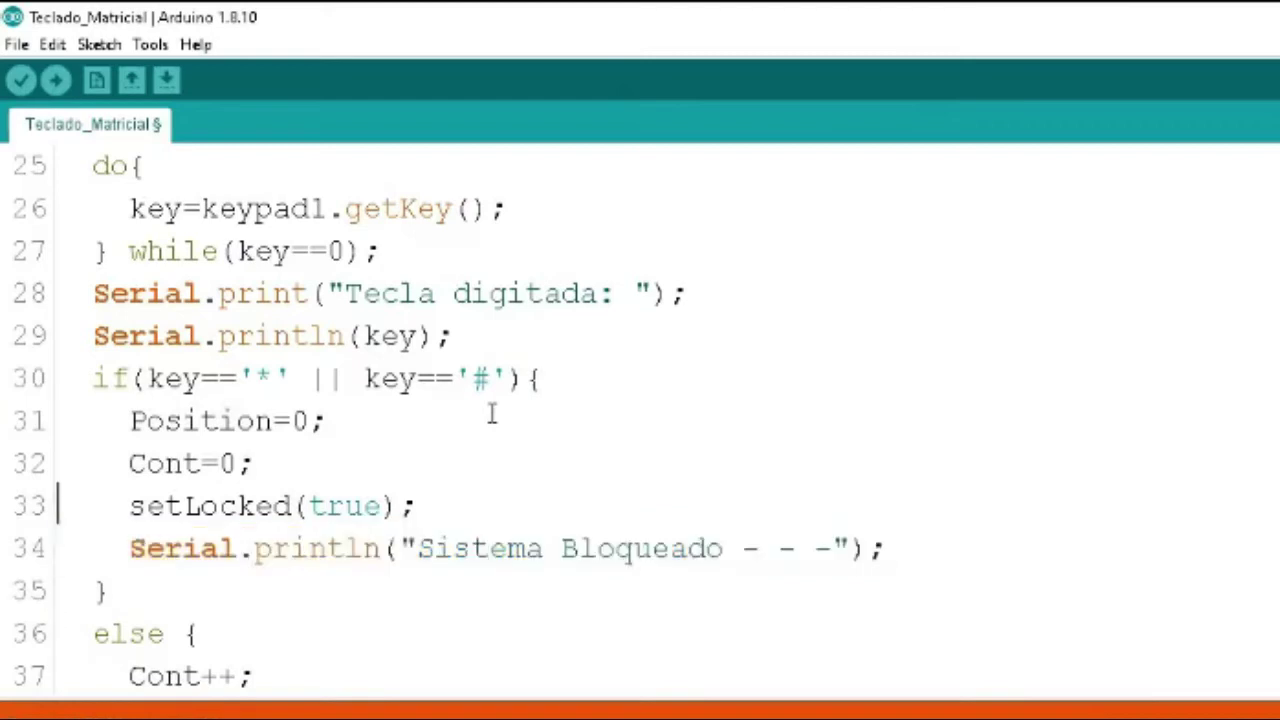
key(shift+Down)
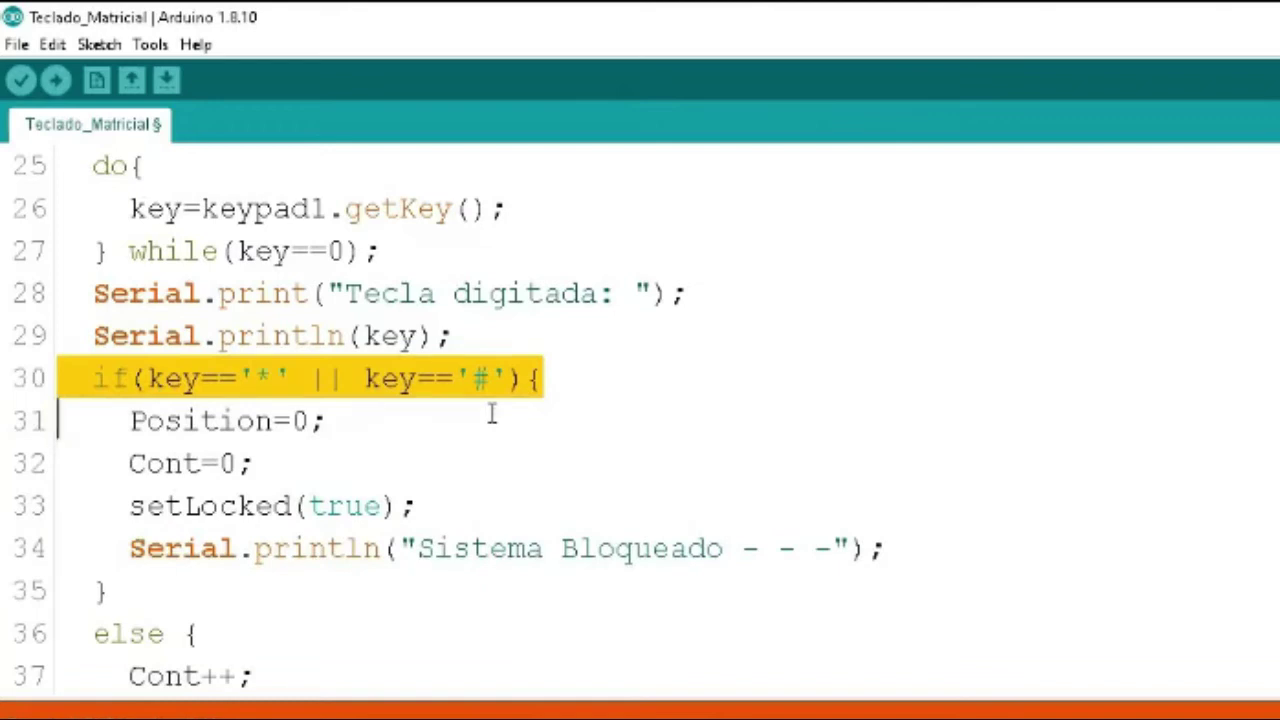
- Highlight the setLocked(true) line 33, then lines 31 and 32 with Position=0 and Cont=0 together
key(Down)
key(Down)
key(shift+Down)
key(Up)
key(Up)
key(Up)
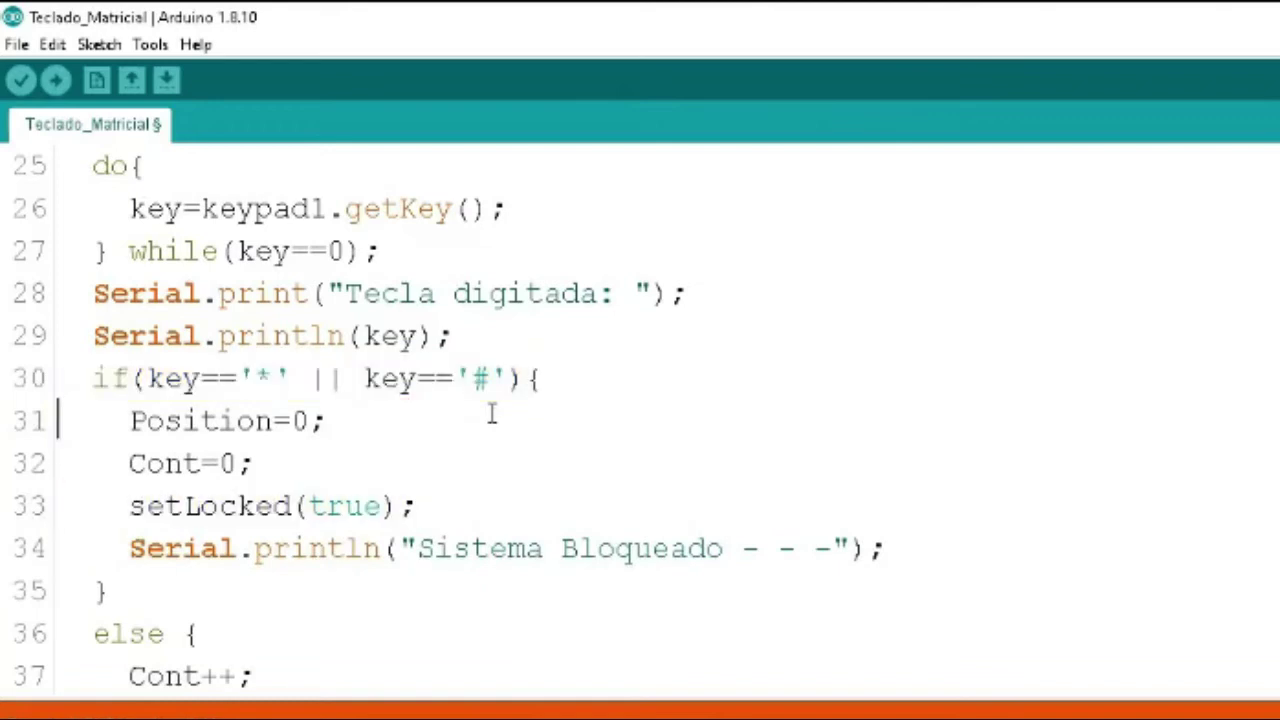
key(shift+Down)
key(shift+Down)
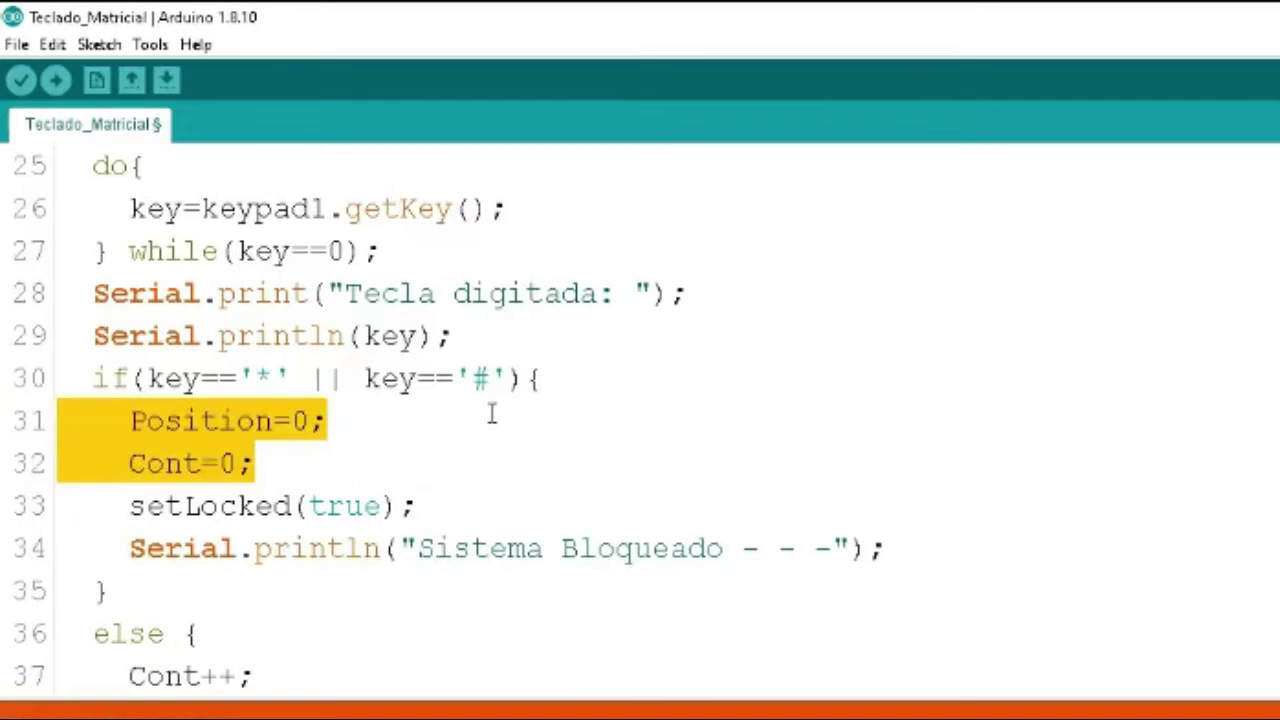
- Look down to the else block, return to the if statement and highlight line 30 again
key(Down)
key(Down)
key(Down)
key(Down)
key(Down)
key(Up)
key(Up)
key(Up)
key(Up)
key(Up)
key(Up)
key(Up)
key(Up)
key(shift+Down)
- Go past the if block and highlight the else line 36
key(Down)
key(Down)
key(Down)
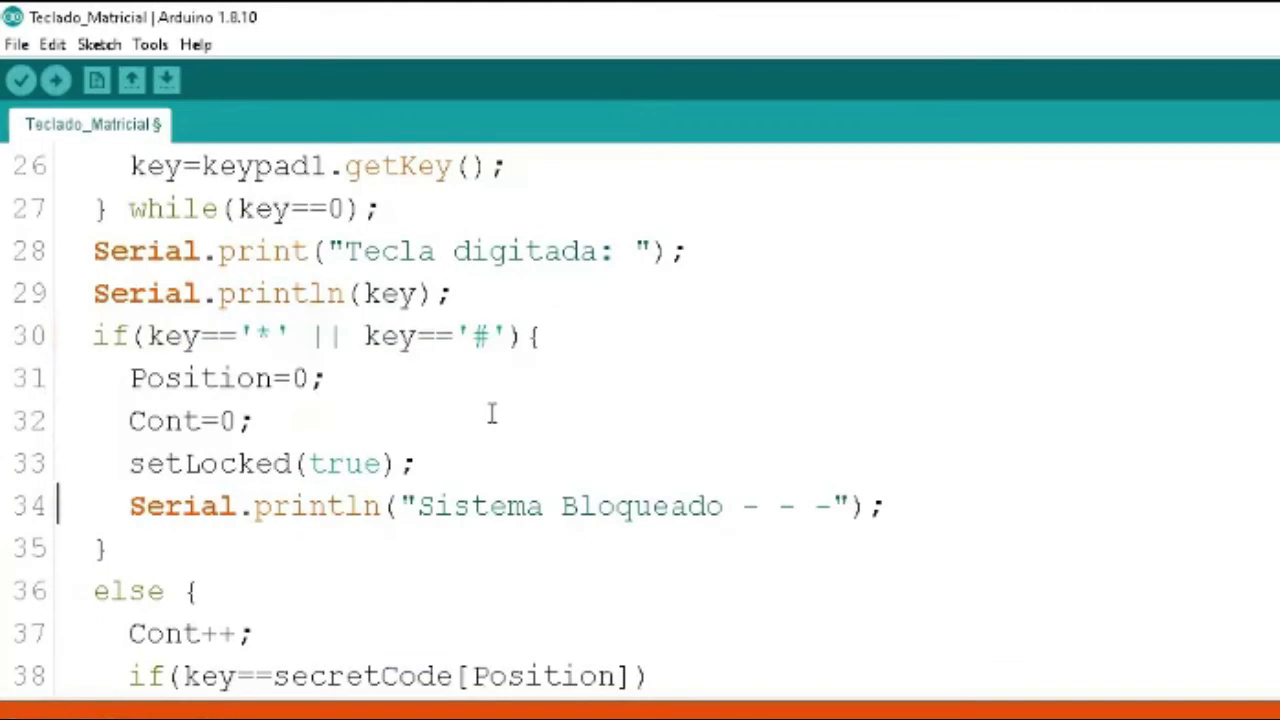
key(Down)
key(Down)
key(shift+Down)
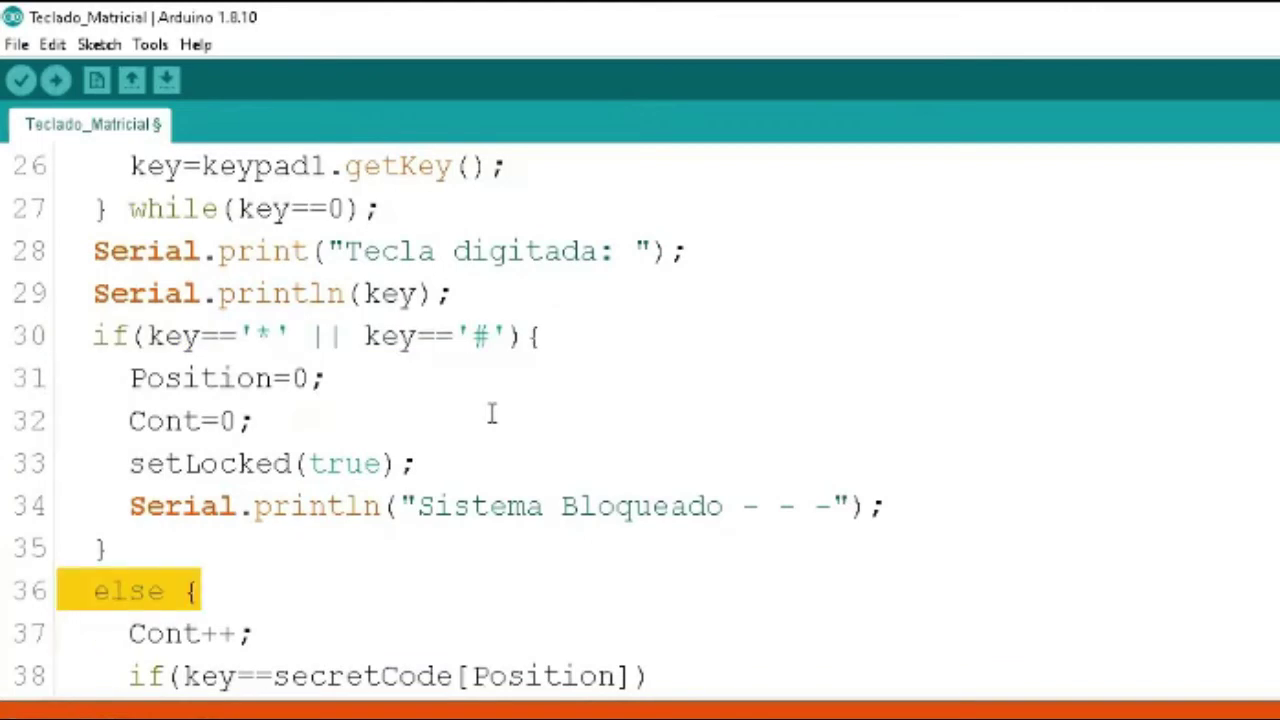
- Look down through the else block as far as line 42, then return to line 37 and highlight Cont++
key(Down)
key(Down)
key(Down)
key(Down)
key(Down)
key(Down)
key(Down)
key(Down)
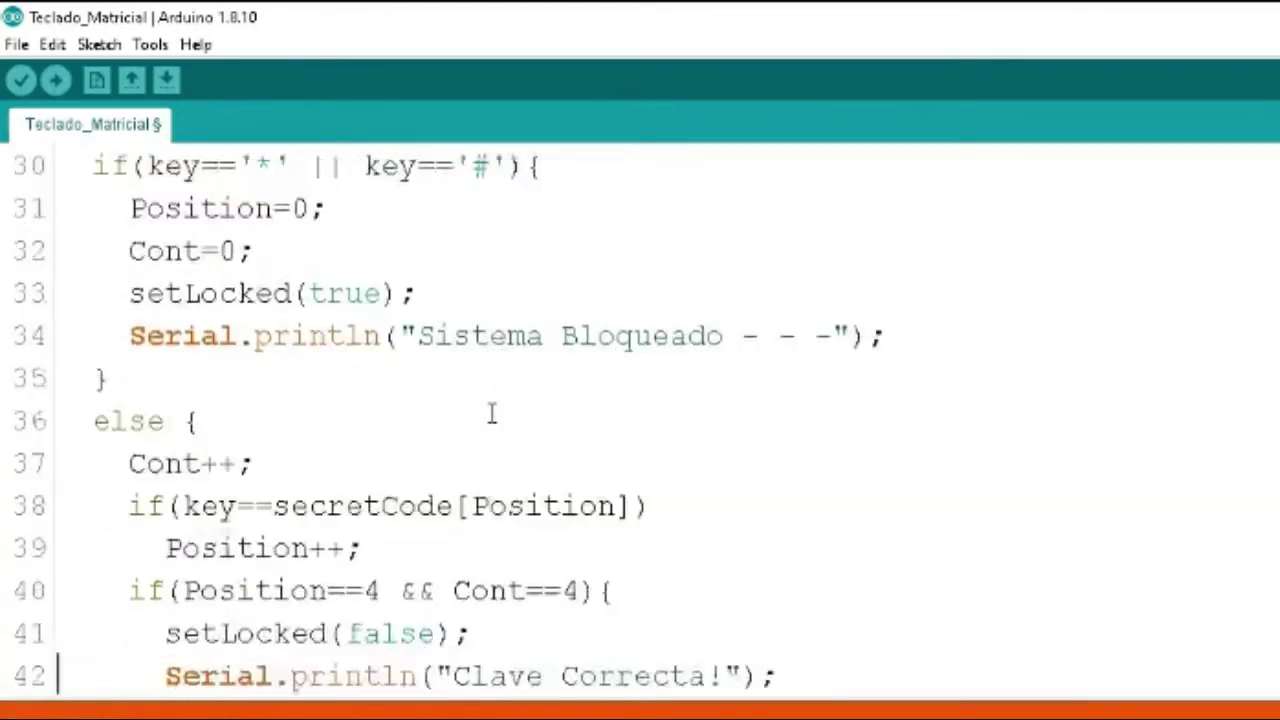
key(Up)
key(Up)
key(Up)
key(Up)
key(Up)
key(Up)
key(Up)
key(Up)
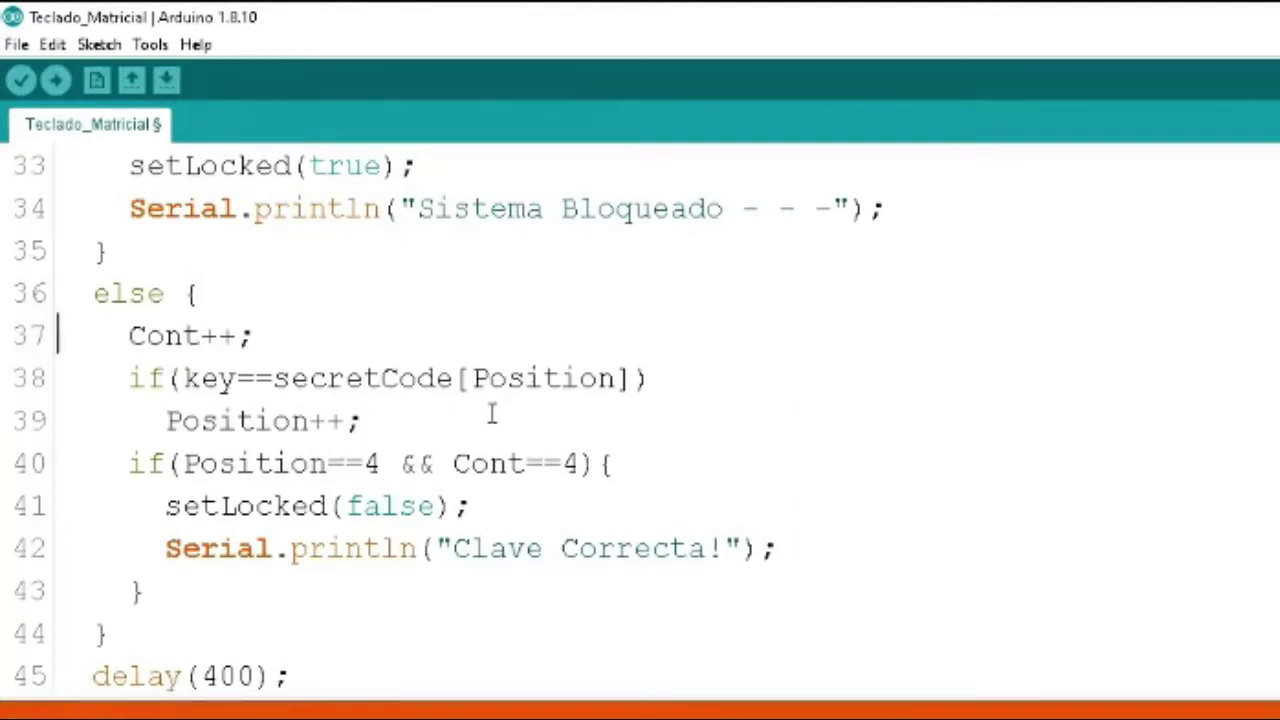
key(shift+End)
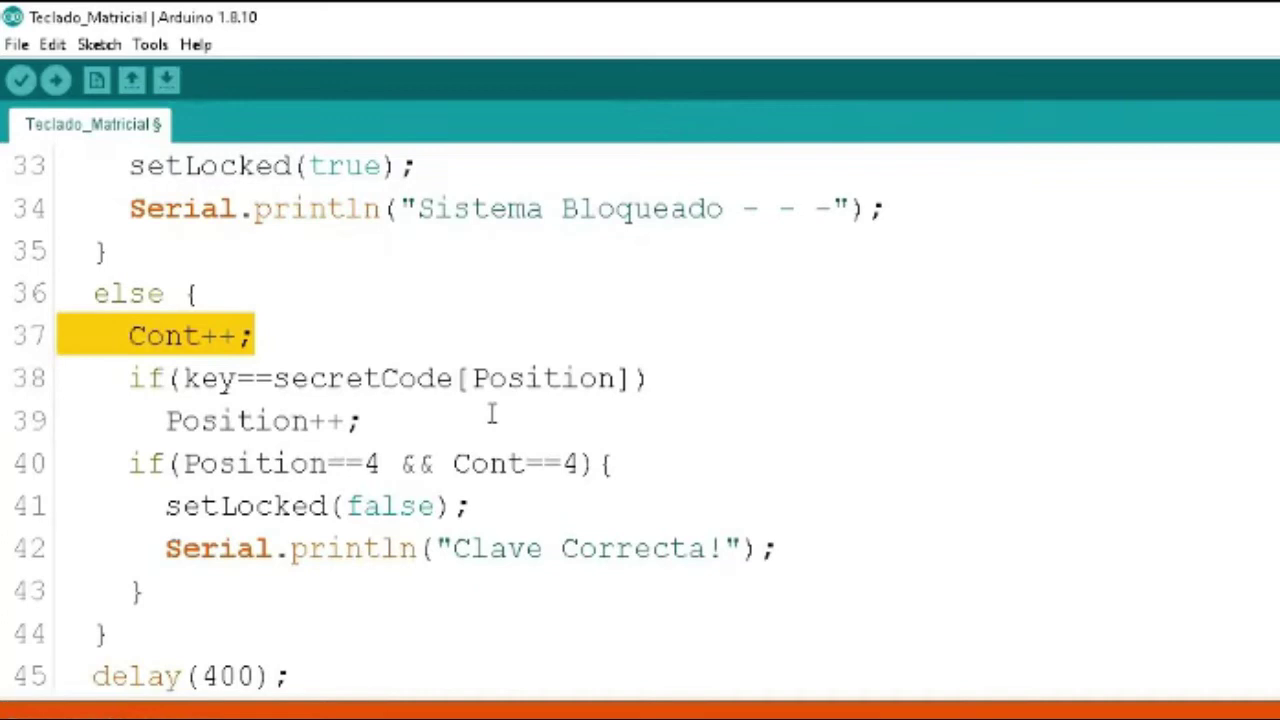
- Highlight the whole if condition on line 38, then only the word key inside it
key(Down)
key(shift+End)
key(Down)
key(Up)
key(Right)
key(Right)
key(Right)
key(Right)
key(Right)
key(Right)
key(Right)
key(ctrl+shift+Right)
- Highlight secretCode[Position] in the if condition on line 38
key(Right)
key(Right)
key(Right)
key(Right)
key(Left)
key(shift+Right)
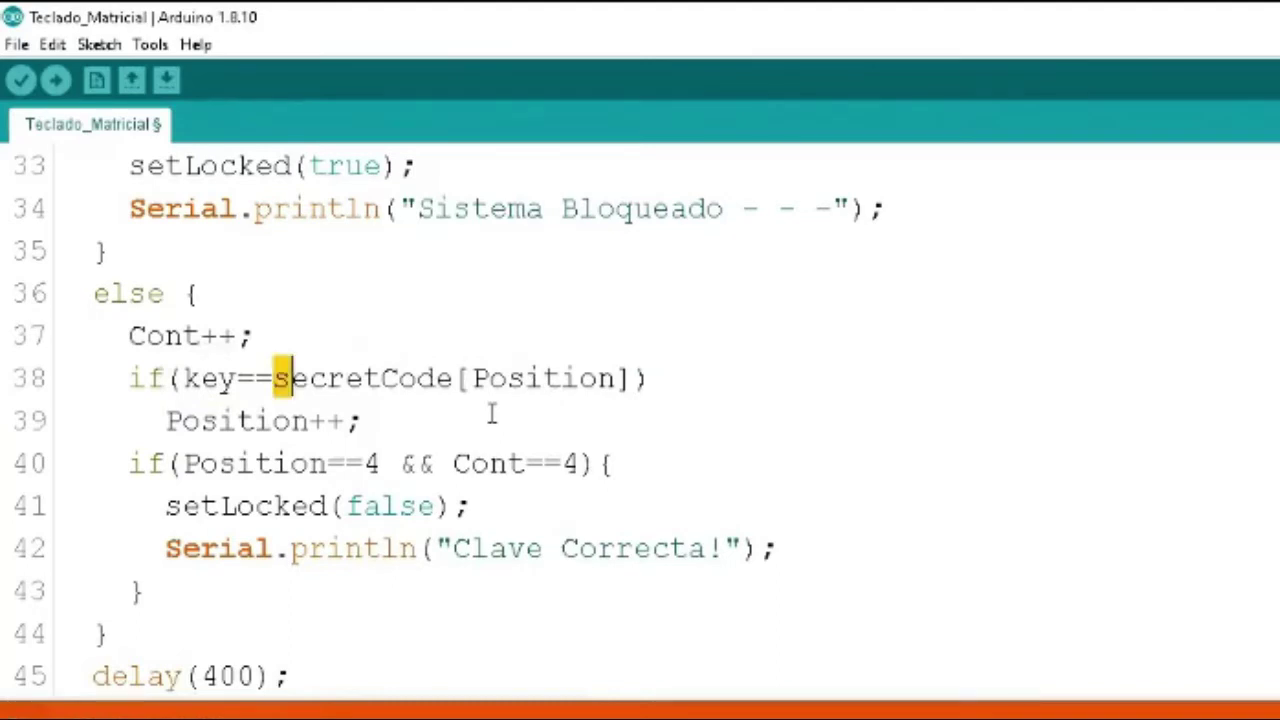
key(shift+Right)
key(shift+Right)
key(shift+Right)
key(shift+Right)
key(shift+Right)
key(shift+Right)
key(shift+Right)
key(shift+Right)
key(shift+Right)
key(shift+Right)
key(shift+Right)
key(shift+Right)
key(shift+Right)
key(shift+Right)
key(shift+Right)
key(shift+Right)
key(shift+Right)
key(shift+Right)
key(shift+Right)
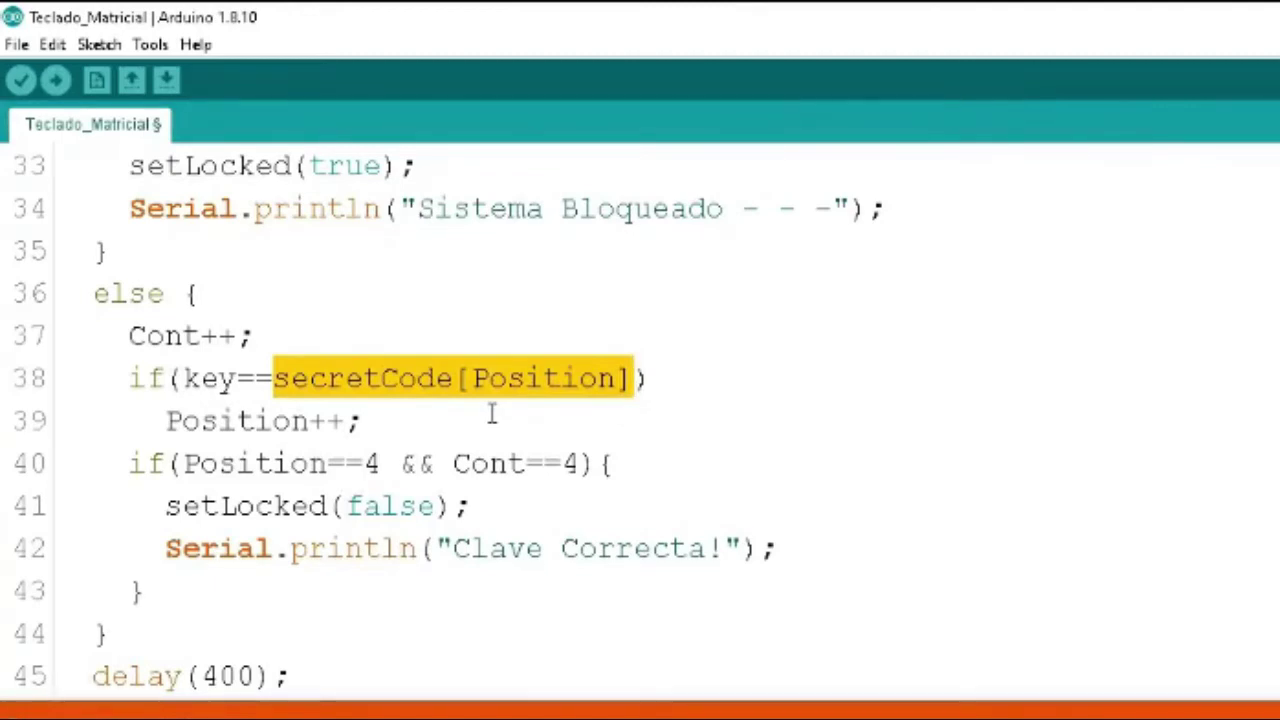
- Highlight the Position++ statement on line 39, from its semicolon back to its first letter
key(Down)
key(shift+Left)
key(shift+Left)
key(shift+Left)
key(shift+Left)
key(shift+Left)
key(shift+Left)
key(shift+Left)
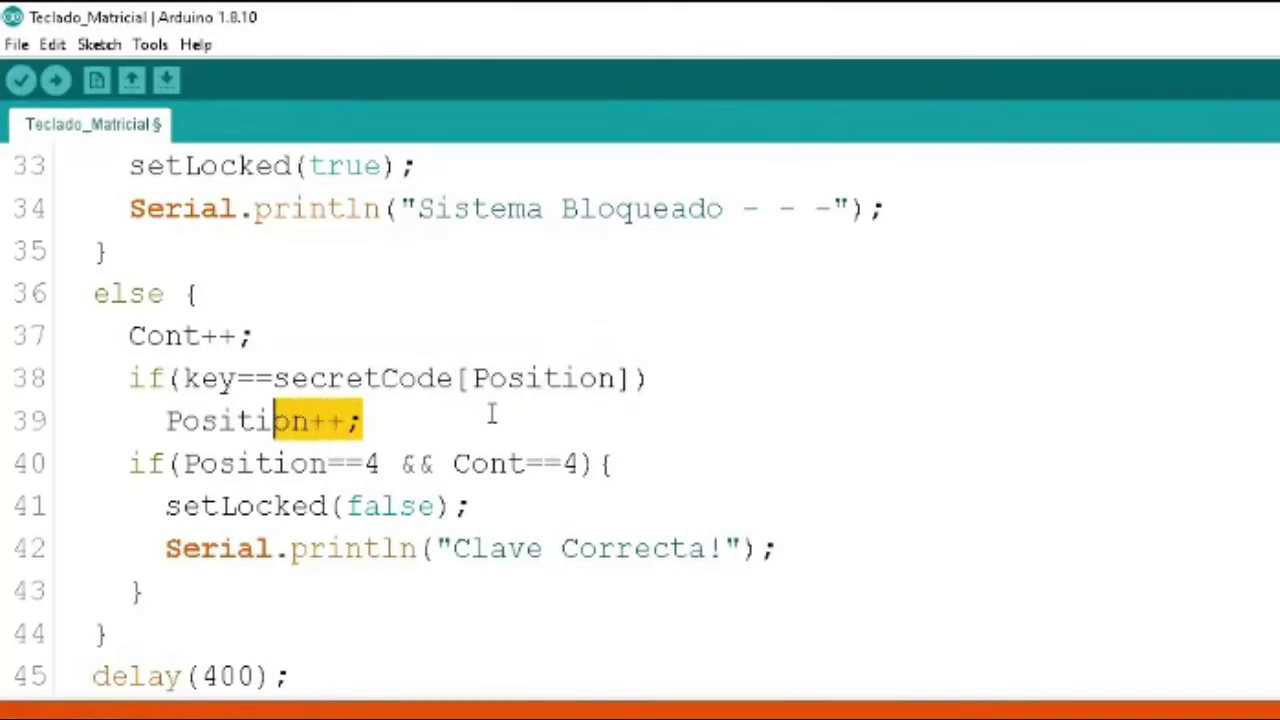
key(shift+Left)
key(shift+Left)
key(shift+Left)
key(shift+Left)
- Return to line 38 and highlight the first four letters of the Position index inside the secretCode brackets
key(Up)
key(Right)
key(Right)
key(Right)
key(Right)
key(Right)
key(Right)
key(Right)
key(Right)
key(Right)
key(Right)
key(Right)
key(Right)
key(Right)
key(Right)
key(Right)
key(Right)
key(Right)
key(shift+Left)
key(shift+Right)
key(shift+Right)
key(shift+Right)
key(shift+Left)
key(shift+Left)
key(shift+Left)
key(shift+Left)
key(shift+Right)
key(shift+Right)
key(shift+Right)
key(shift+Right)
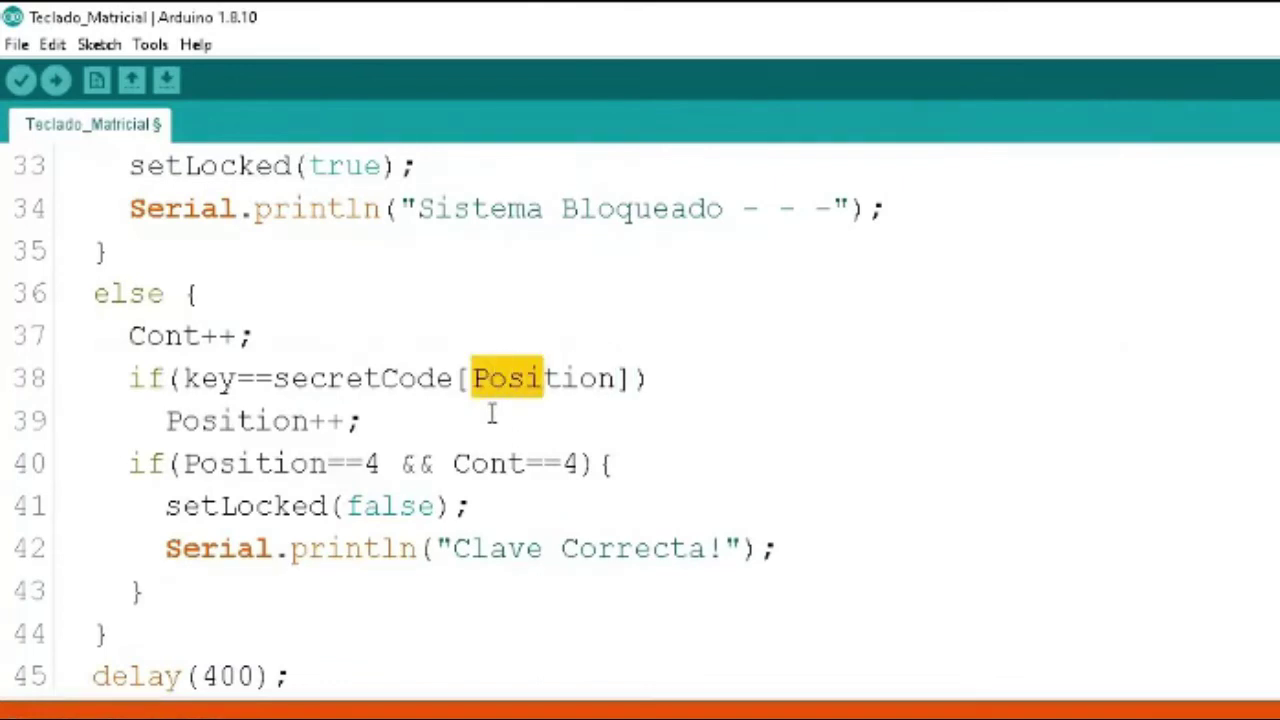
- Go to line 40 and highlight the whole if line that checks Position==4 and Cont==4
key(Down)
key(Down)
key(Up)
key(Right)
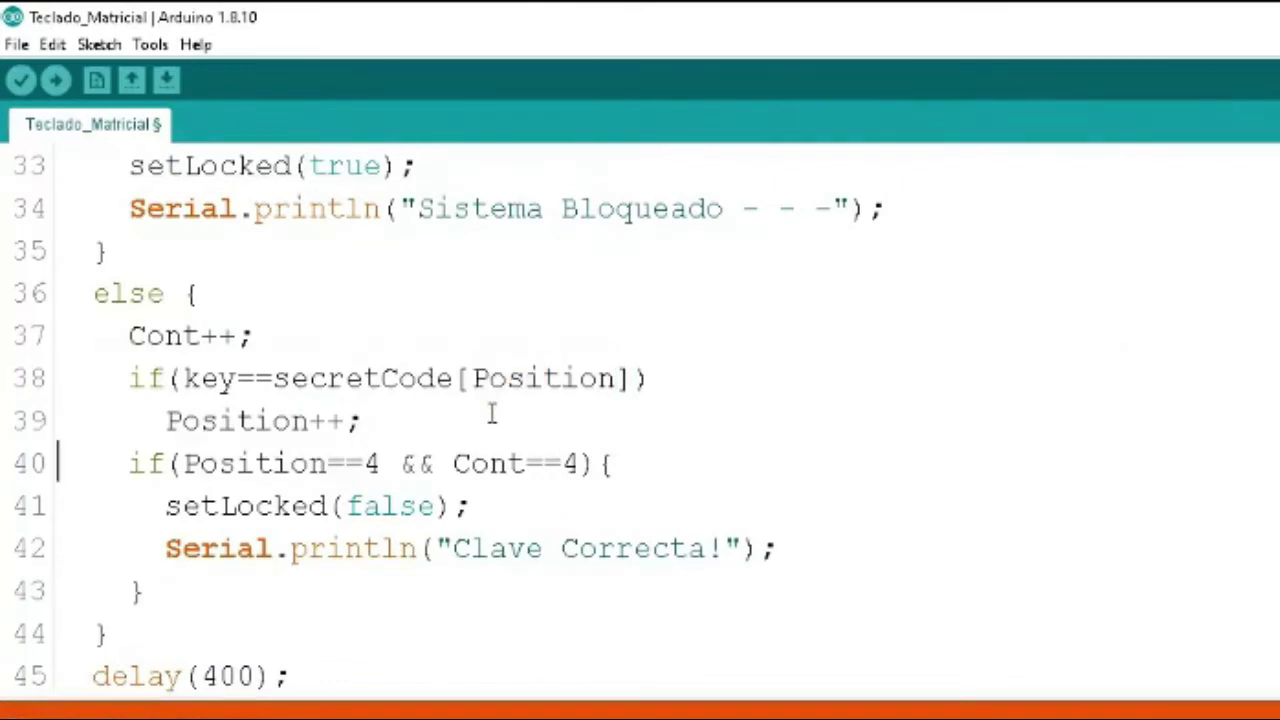
key(shift+Down)
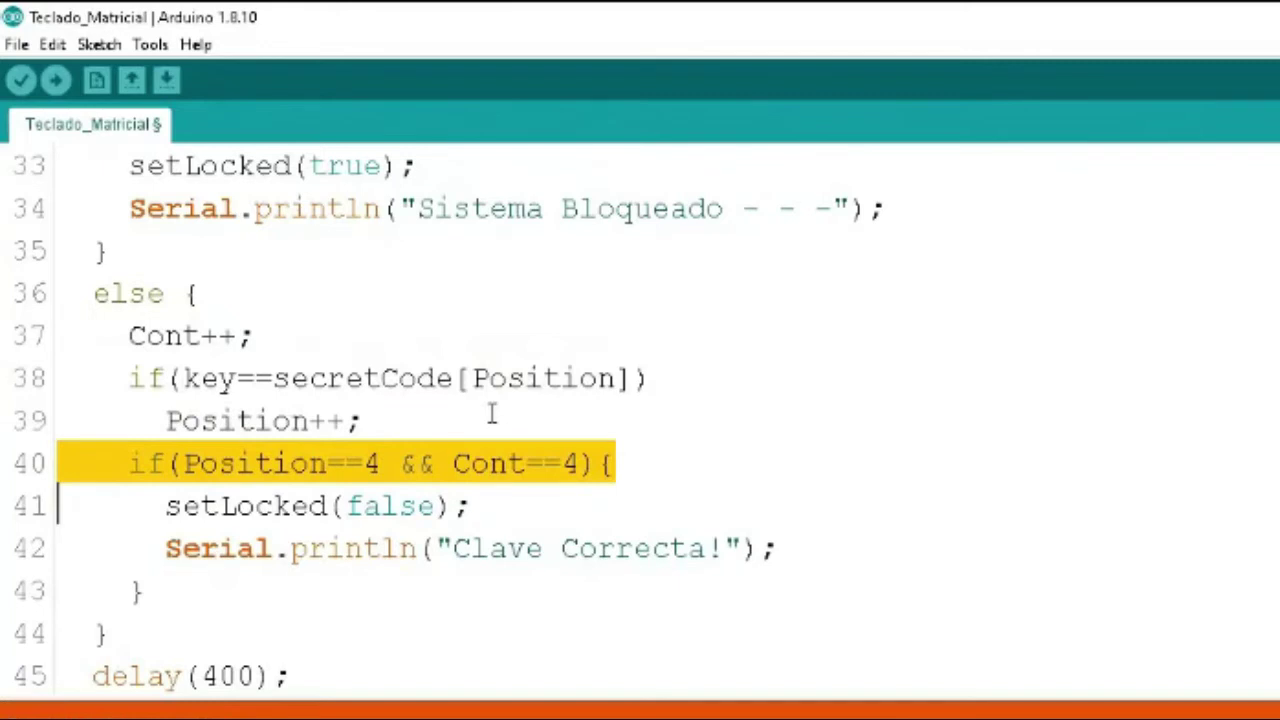
- Highlight only the && operator in the if condition on line 40
key(Left)
key(Right)
key(Right)
key(Right)
key(Right)
key(Right)
key(Right)
key(Right)
key(Right)
key(Right)
key(Right)
key(Right)
key(Right)
key(Right)
key(Right)
key(Right)
key(Right)
key(Right)
key(Right)
key(Right)
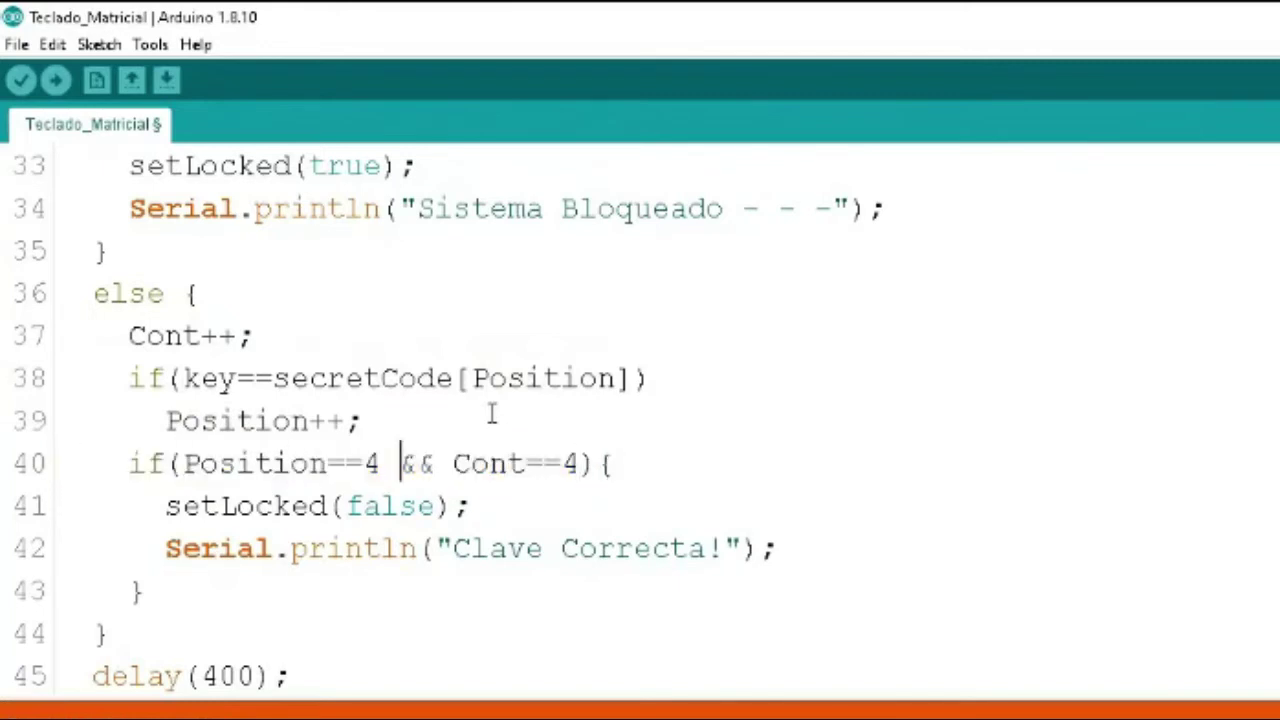
key(shift+Right)
key(shift+Right)
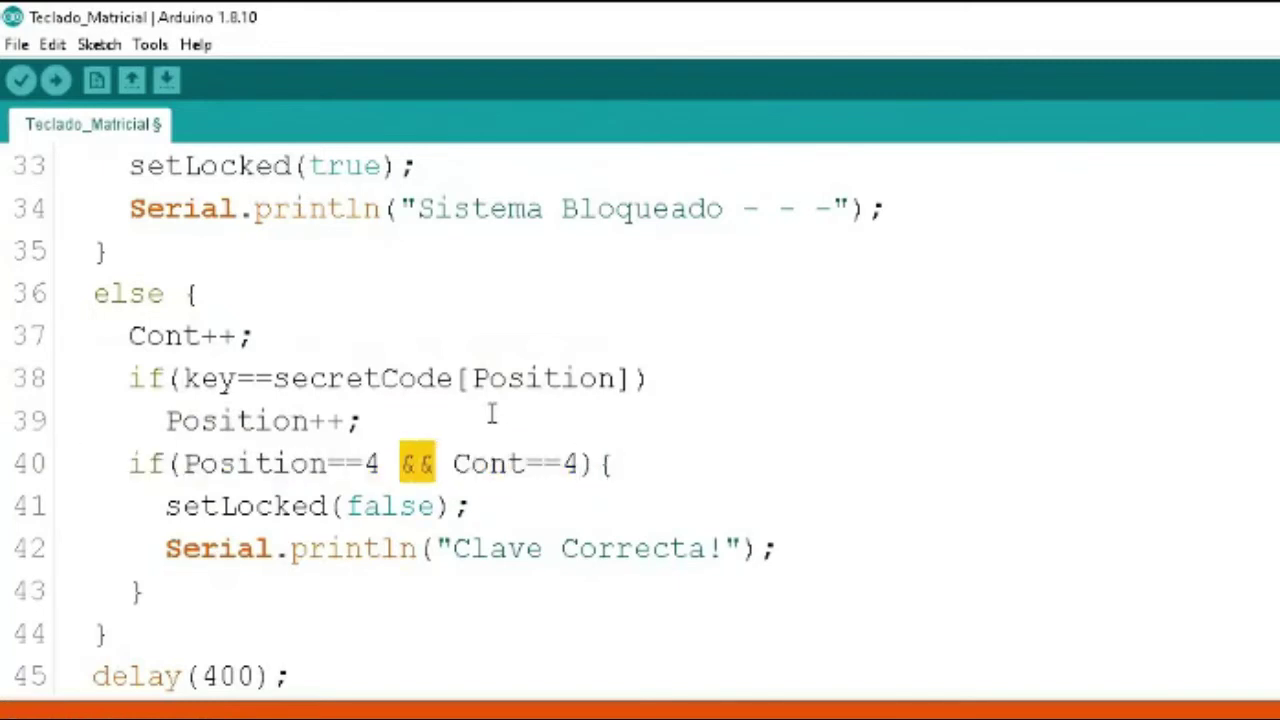
- Highlight the Cont==4 comparison in the if condition on line 40
key(Right)
key(Right)
key(Left)
key(Left)
key(Left)
key(Right)
key(Right)
key(shift+Right)
key(shift+Right)
key(shift+Right)
key(shift+Right)
key(shift+Right)
key(shift+Right)
key(shift+Right)
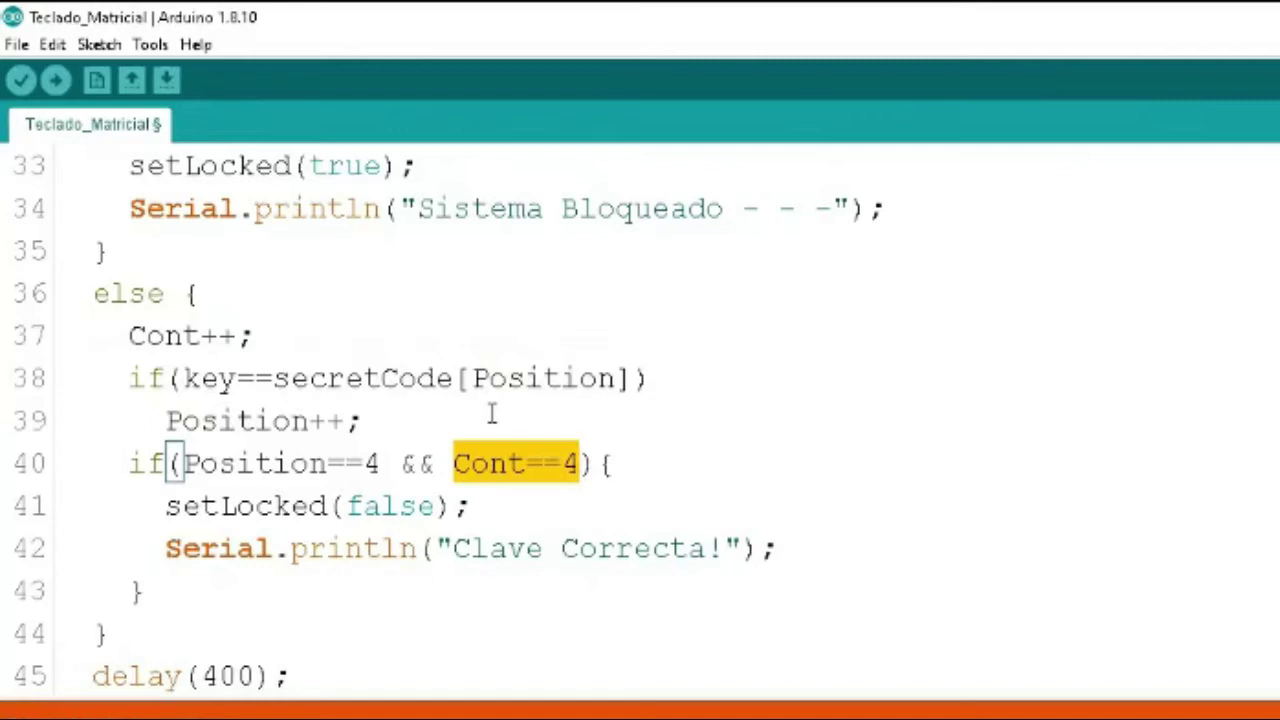
- Go to line 41 and highlight the setLocked(false) call inside the if block
key(Down)
key(Down)
key(Home)
key(Up)
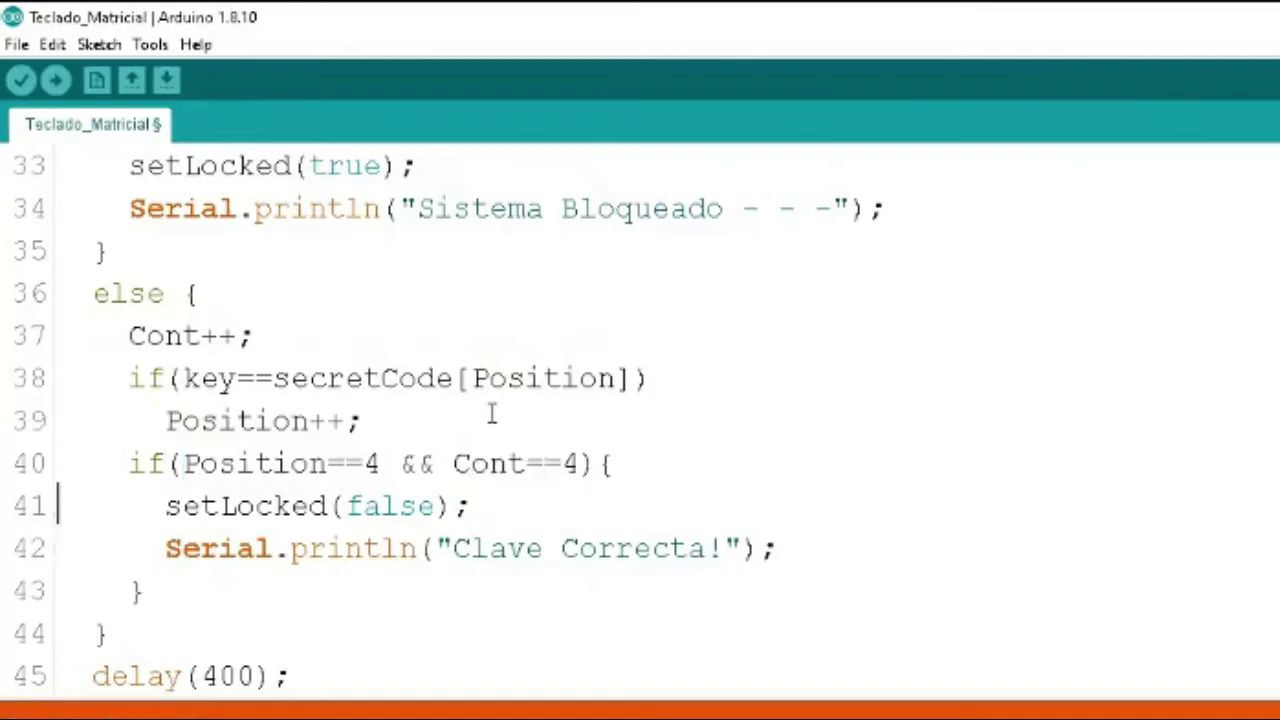
key(shift+End)
- Highlight only the false argument of the setLocked call on line 41
key(Left)
key(Right)
key(Right)
key(Right)
key(Right)
key(Right)
key(Right)
key(Right)
key(Right)
key(Right)
key(Right)
key(Right)
key(Right)
key(Right)
key(Right)
key(Right)
key(Right)
key(Right)
key(Right)
key(Left)
key(Left)
key(shift+Right)
key(shift+Right)
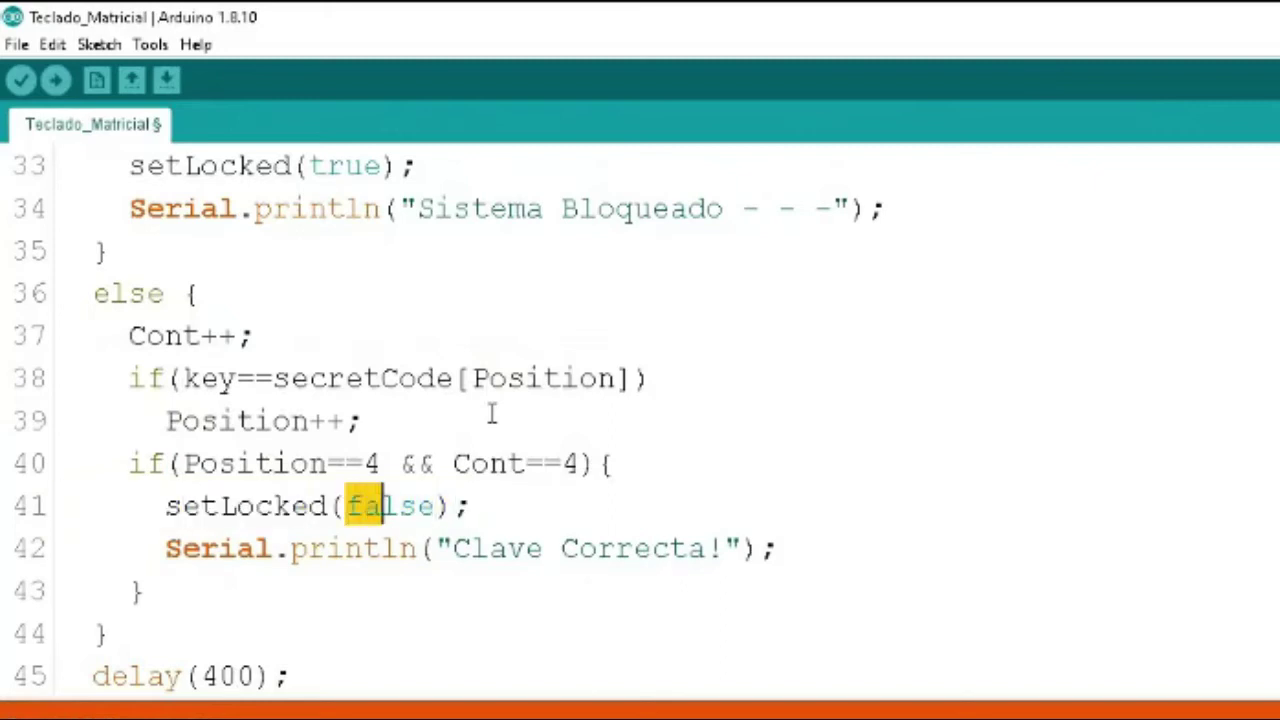
key(shift+Right)
key(shift+Right)
key(shift+Right)
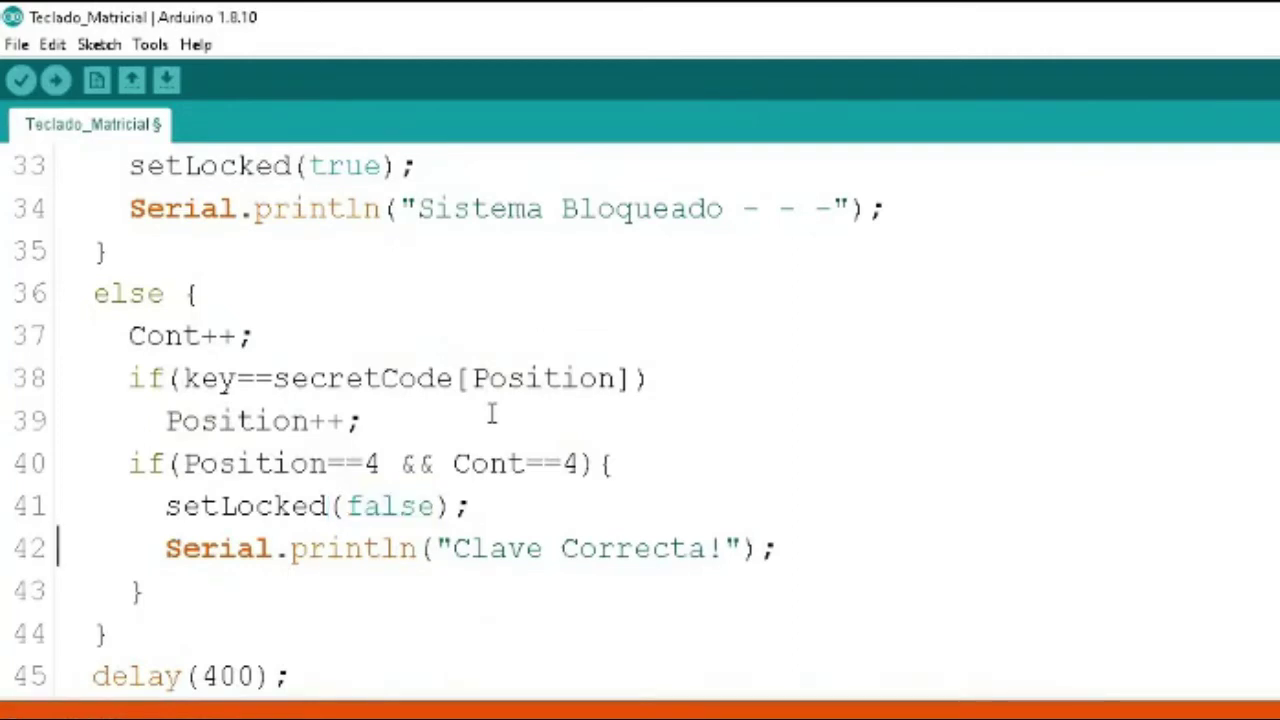
- Highlight the "Clave Correcta!" print statement on line 42, followed by the delay(400) statement on line 45
key(shift+End)
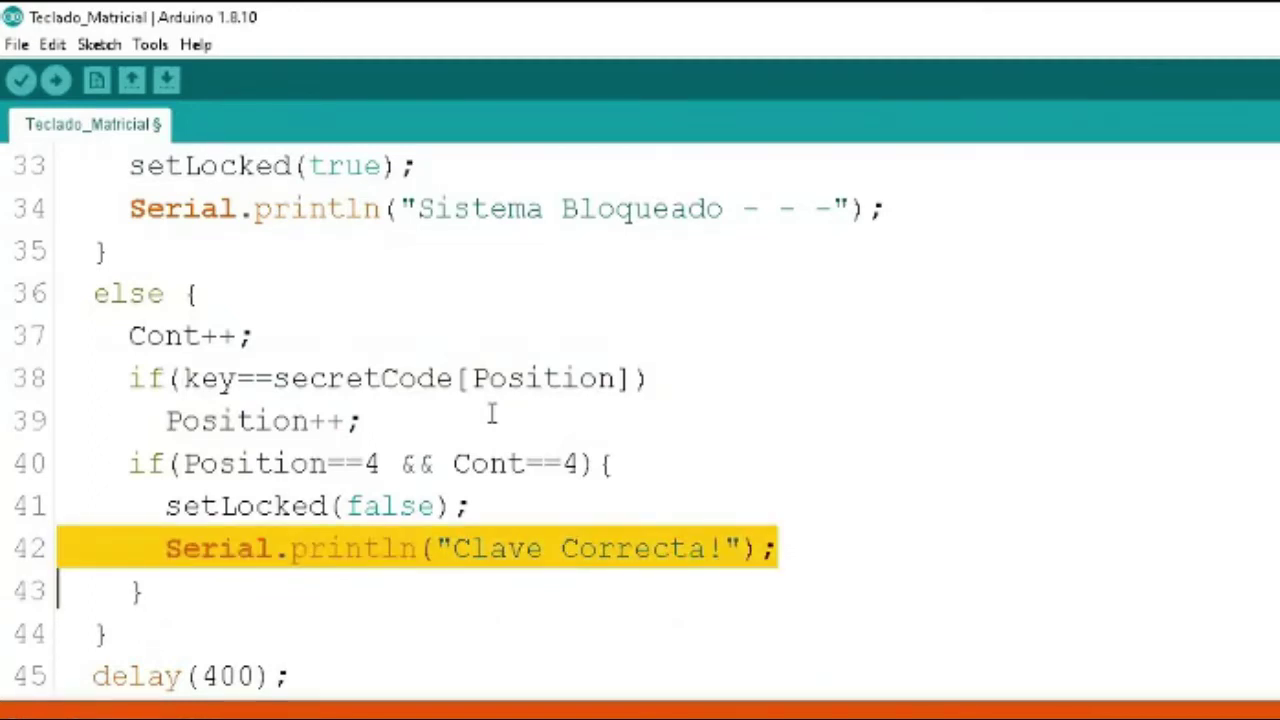
key(Down)
key(Down)
key(Down)
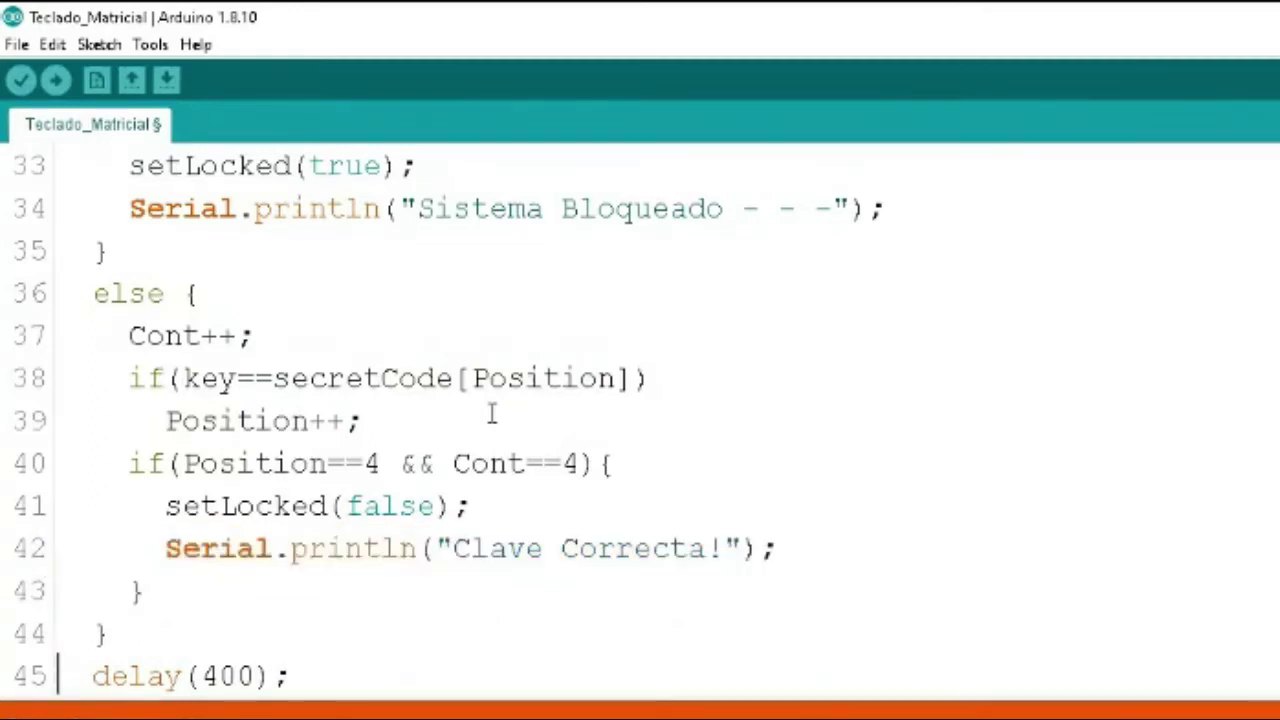
key(shift+Up)
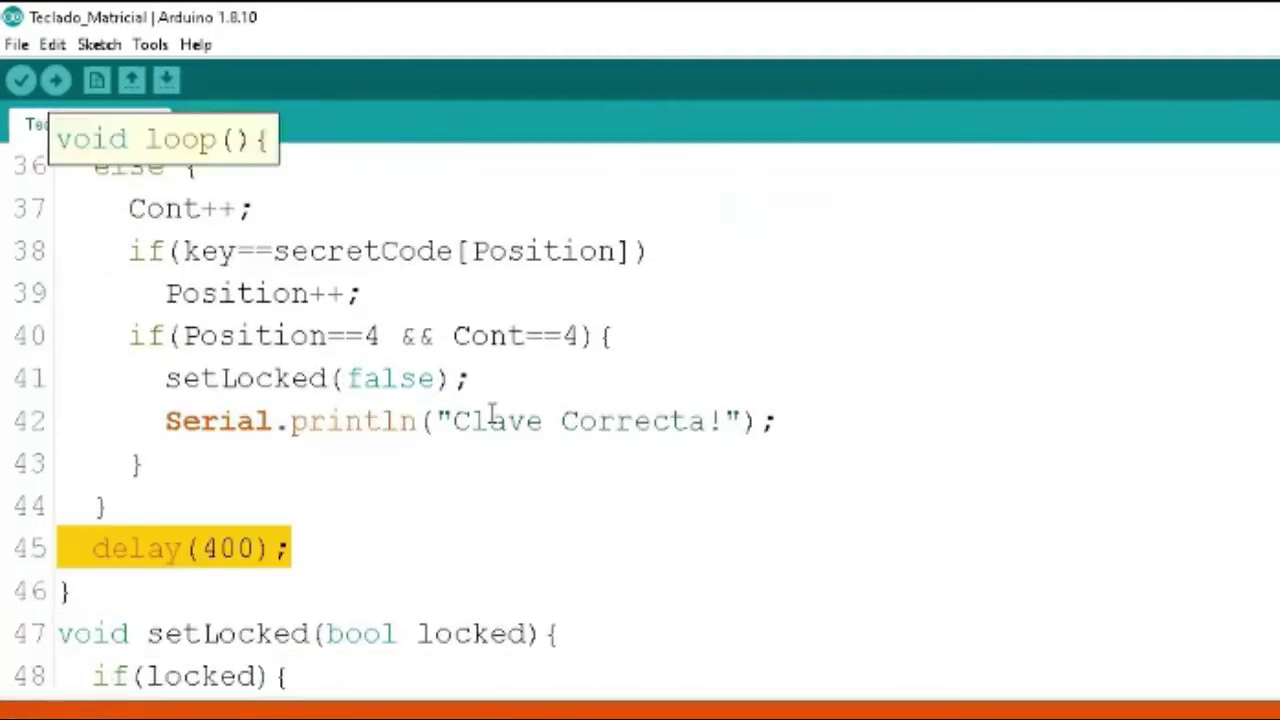
- Highlight the closing brace of the loop function on line 46
key(Down)
key(Up)
key(shift+Right)
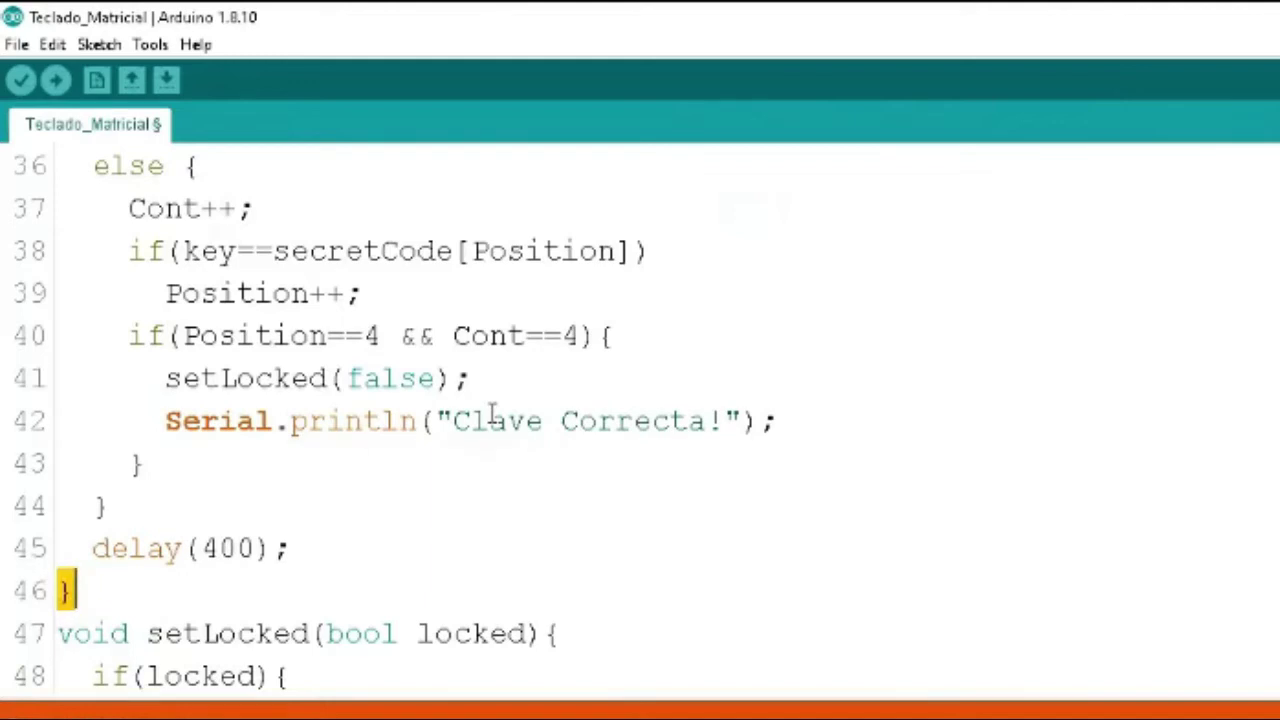
- Return to the beginning of void loop() and review the do-while key reading on lines 25 to 27
key(Up)
key(Up)
key(Up)
key(Up)
key(Up)
key(Up)
key(Up)
key(Up)
key(Up)
key(Up)
key(Up)
key(Up)
key(Up)
key(Up)
key(Up)
key(Up)
key(Up)
key(Up)
key(Up)
key(Up)
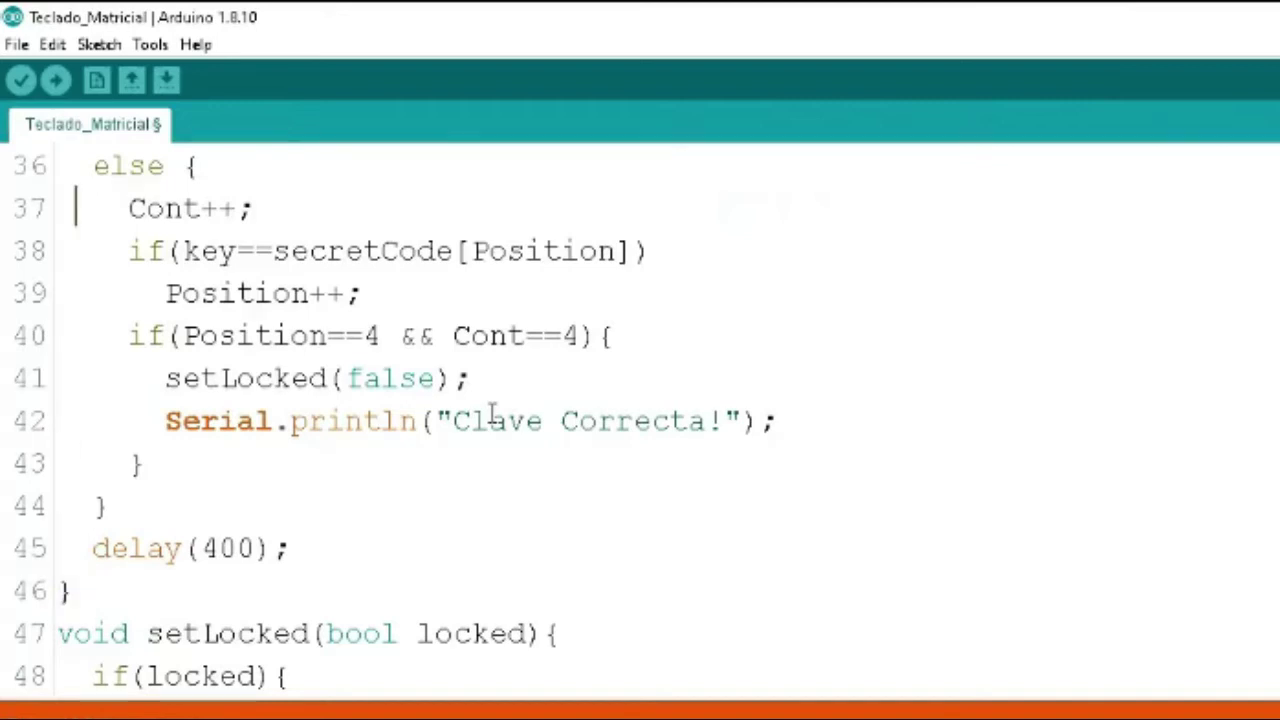
key(Down)
key(Down)
key(Down)
key(shift+Down)
key(Down)
key(shift+Down)
key(Down)
key(Down)
key(Down)
key(Down)
key(Down)
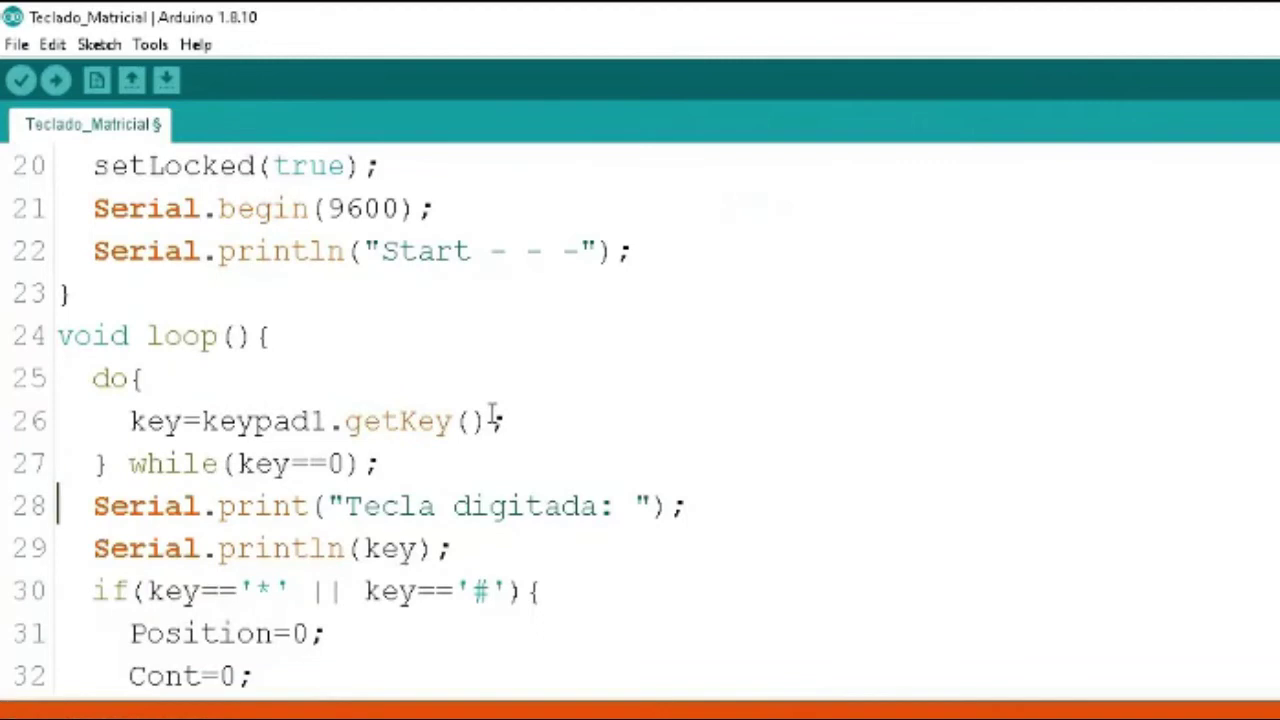
- Walk down from line 28 through the '*' or '#' key check and into the else branch
scroll(492, 415, down, 2)
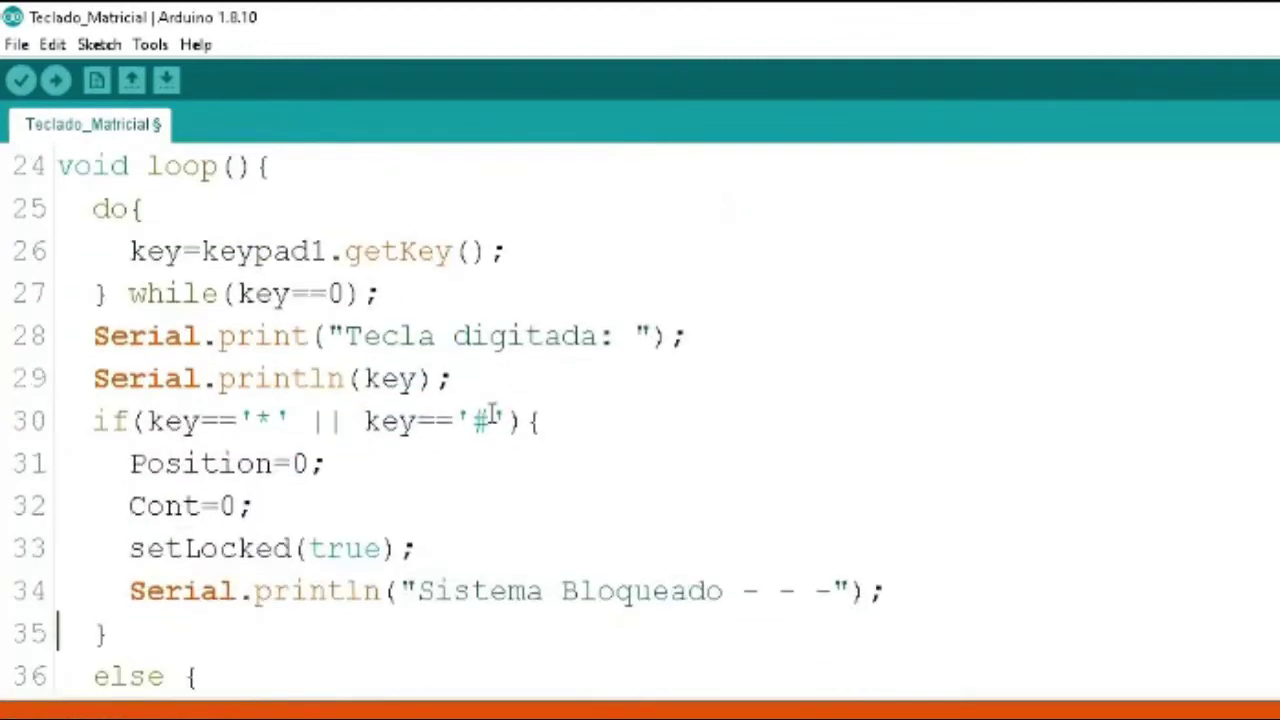
key(Down)
key(Down)
key(Down)
key(Down)
key(Down)
key(Down)
key(Down)
scroll(492, 415, down, 1)
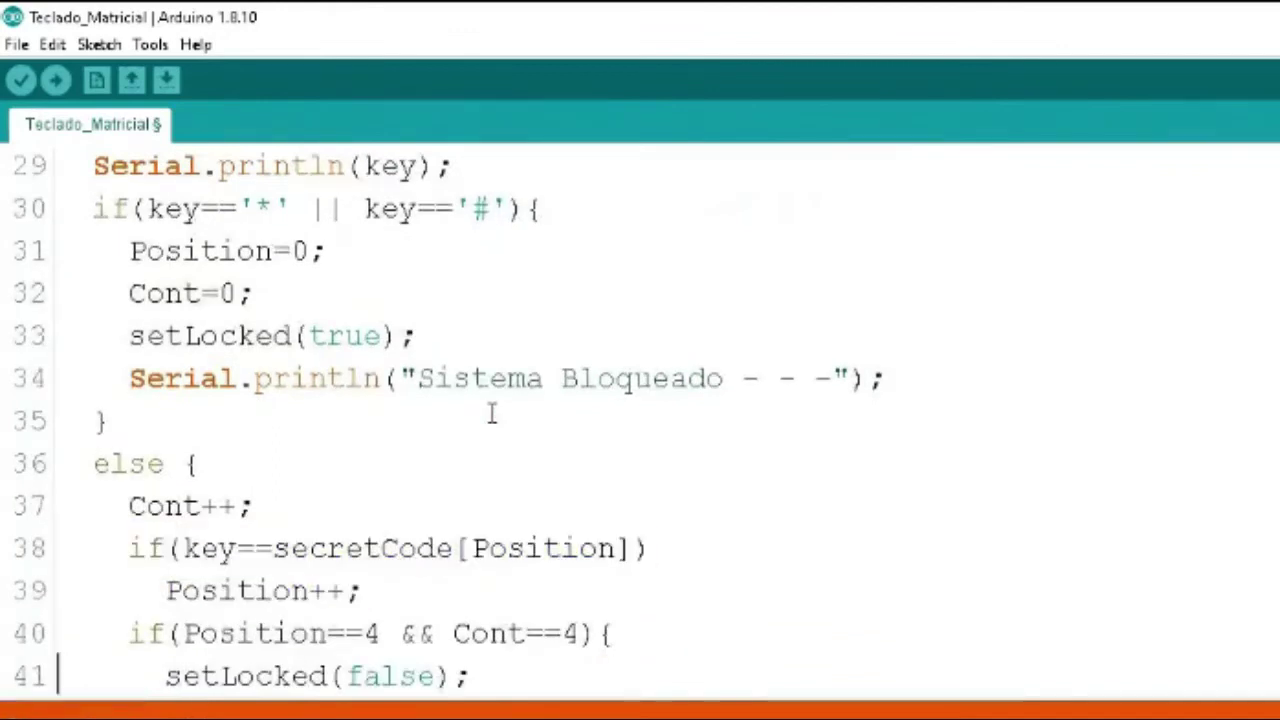
scroll(492, 415, down, 1)
key(Down)
key(Down)
key(Down)
key(Down)
key(Down)
key(Down)
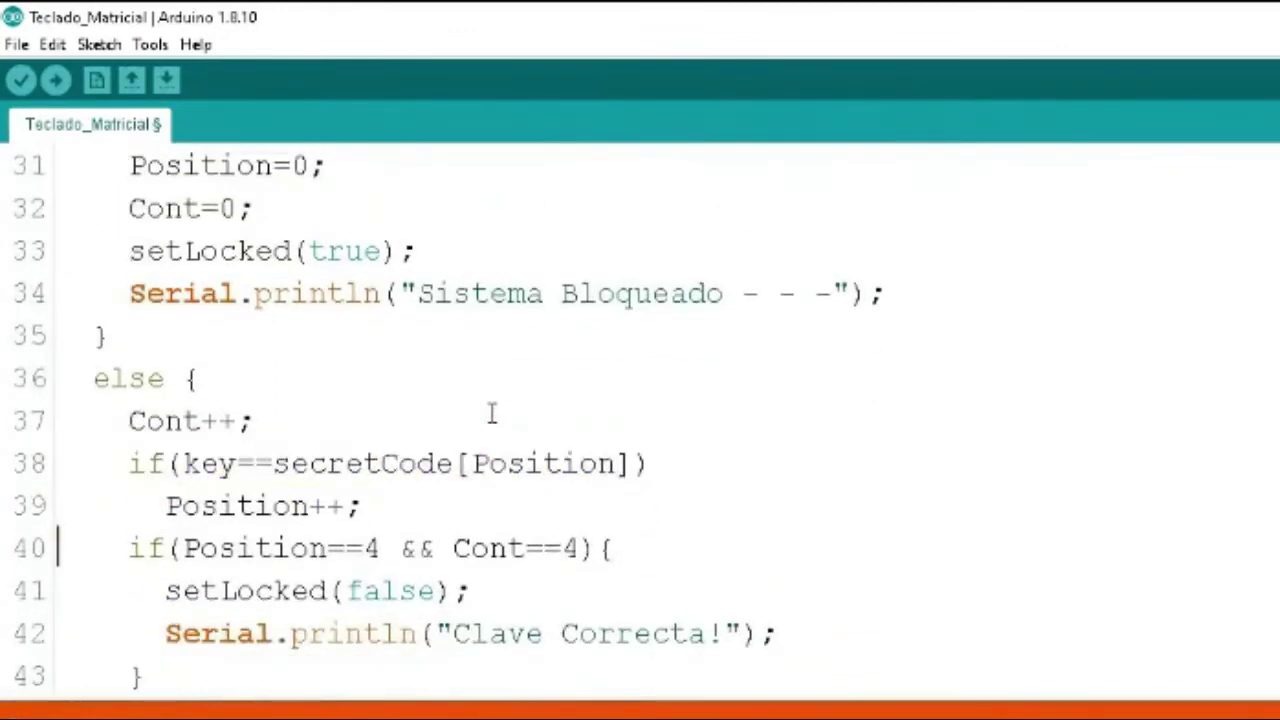
- Reread the else branch around the Position and Cont checks, down to the end of the loop function
key(Up)
key(Up)
key(Up)
key(Up)
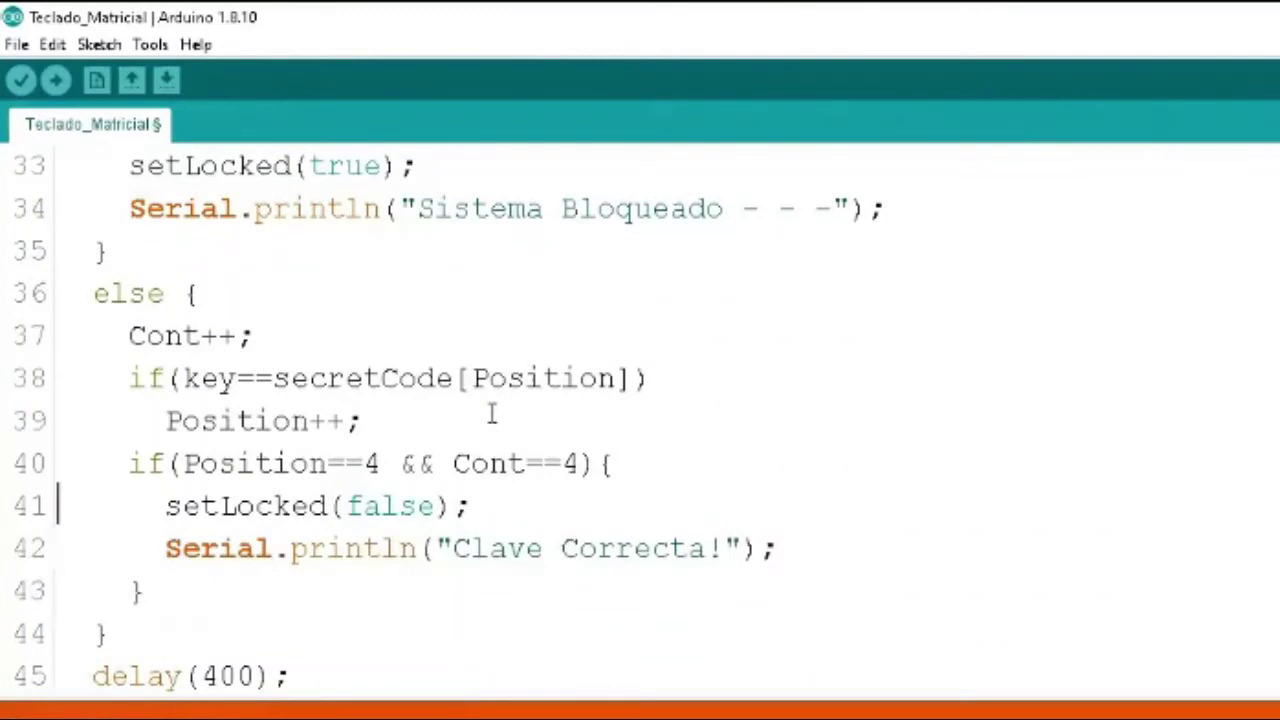
key(Down)
key(Down)
key(Down)
key(Down)
key(Up)
key(Up)
key(Up)
key(Down)
key(Down)
key(Down)
key(Down)
key(Down)
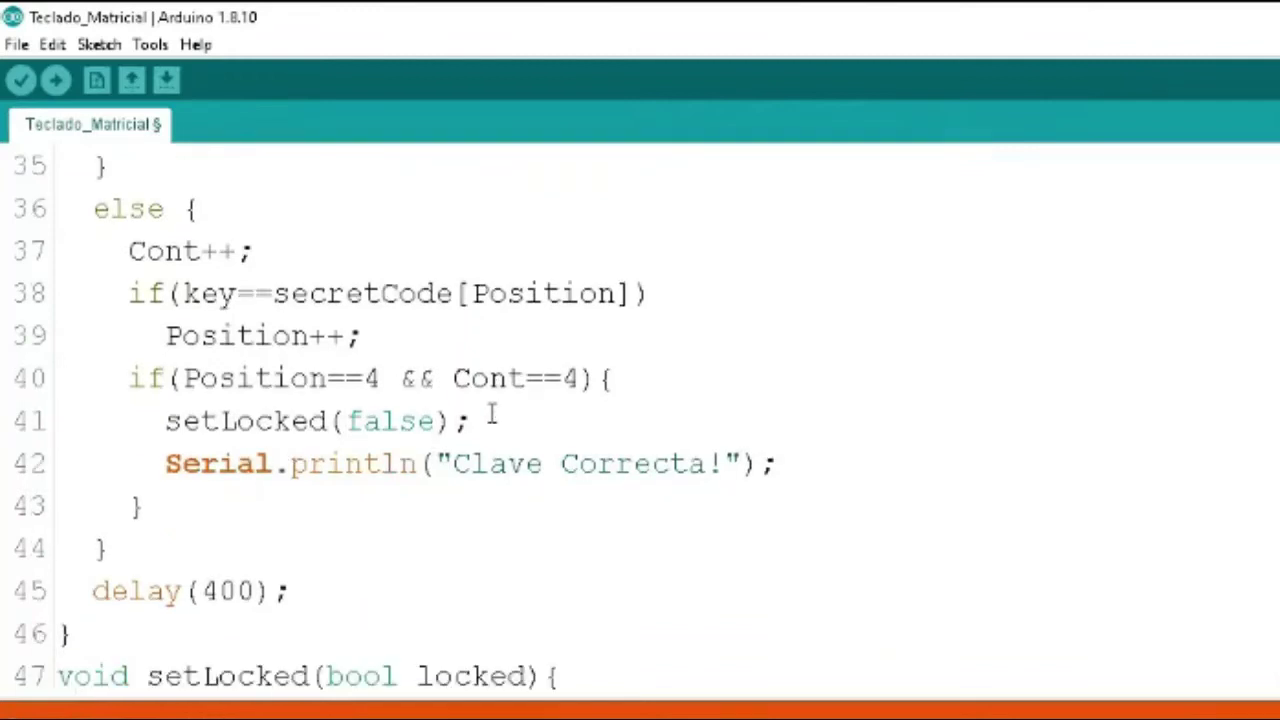
- Highlight the whole setLocked function, from line 47 to its closing brace on line 56
key(Down)
key(Down)
key(Down)
key(Down)
key(Down)
key(Down)
key(Down)
key(Down)
key(Down)
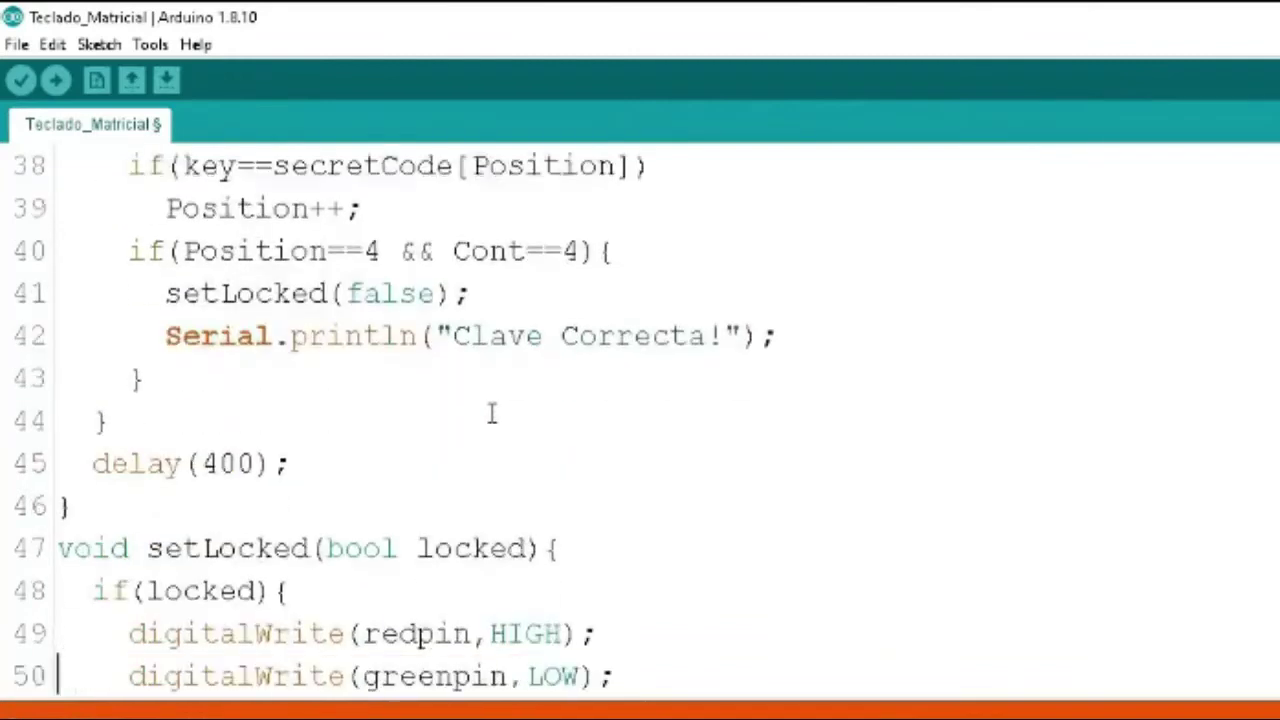
key(Up)
key(Up)
key(Up)
key(Up)
key(Up)
key(Up)
key(Up)
key(Up)
key(Up)
key(shift+Down)
key(shift+Down)
key(shift+Down)
key(shift+Down)
key(shift+Down)
key(shift+Down)
key(shift+Down)
key(shift+Down)
key(shift+Down)
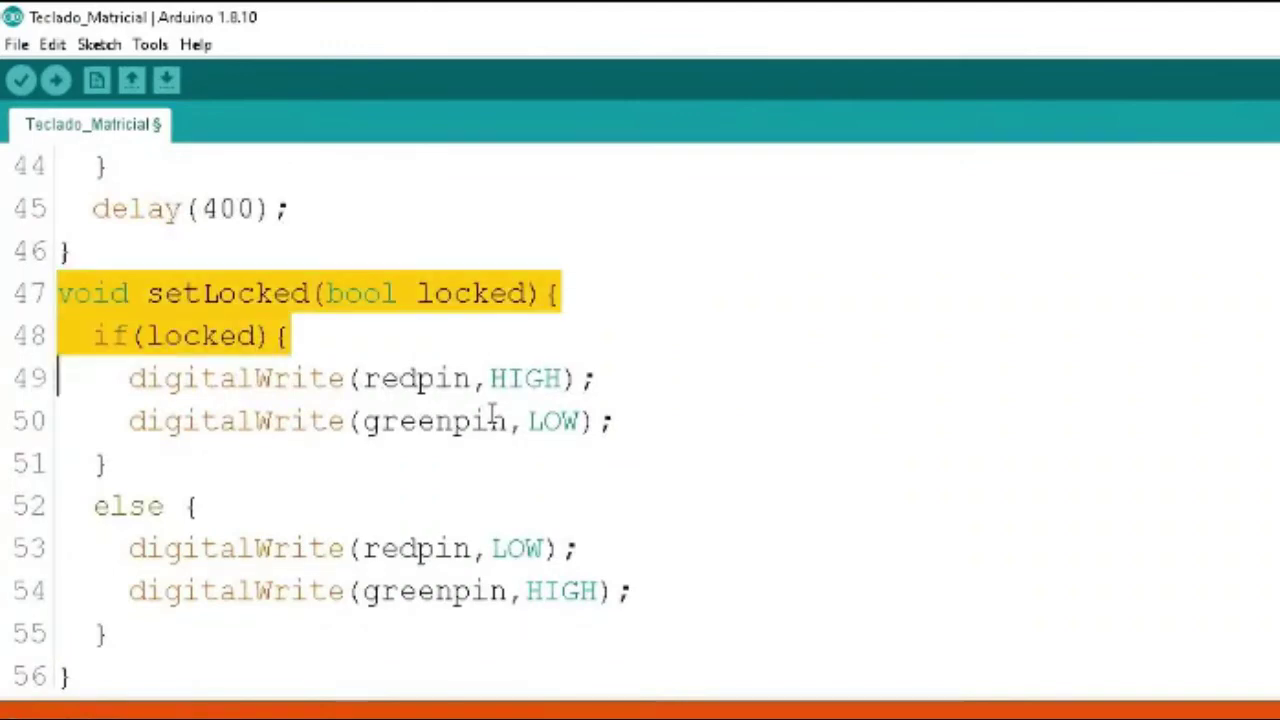
key(shift+End)
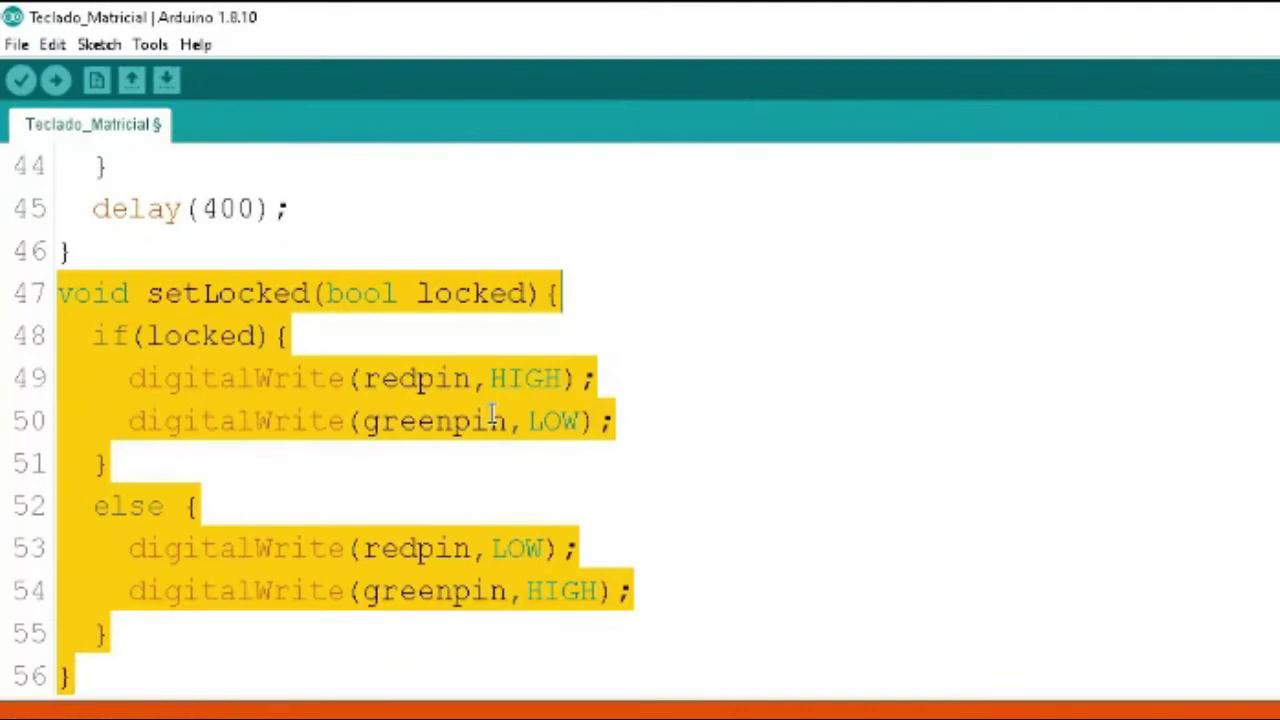
- Return to line 47 and highlight only the function name setLocked in its definition
key(Up)
key(Up)
key(Up)
key(Up)
key(Up)
key(Up)
key(Up)
key(Up)
key(Up)
key(Home)
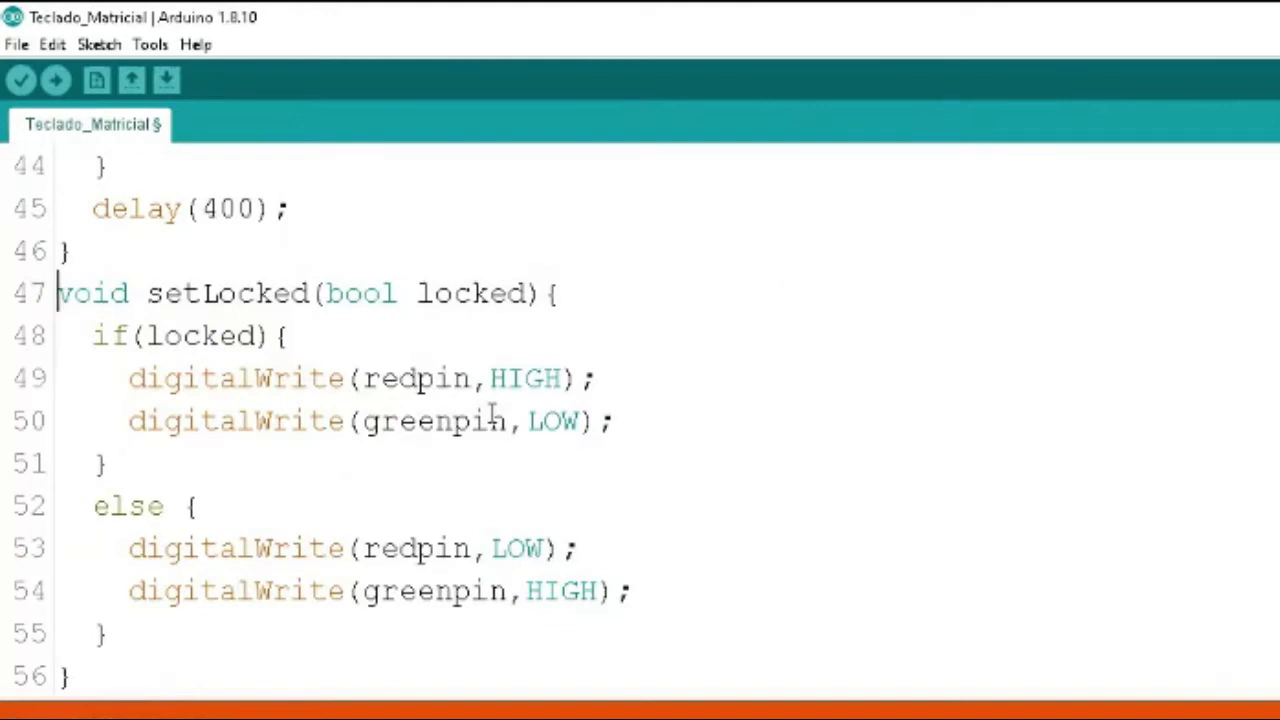
key(Right)
key(Right)
key(Right)
key(Right)
key(Right)
key(shift+Right)
key(shift+Right)
key(shift+Right)
key(shift+Right)
key(shift+Right)
key(shift+Right)
key(shift+Right)
key(shift+Right)
key(shift+Right)
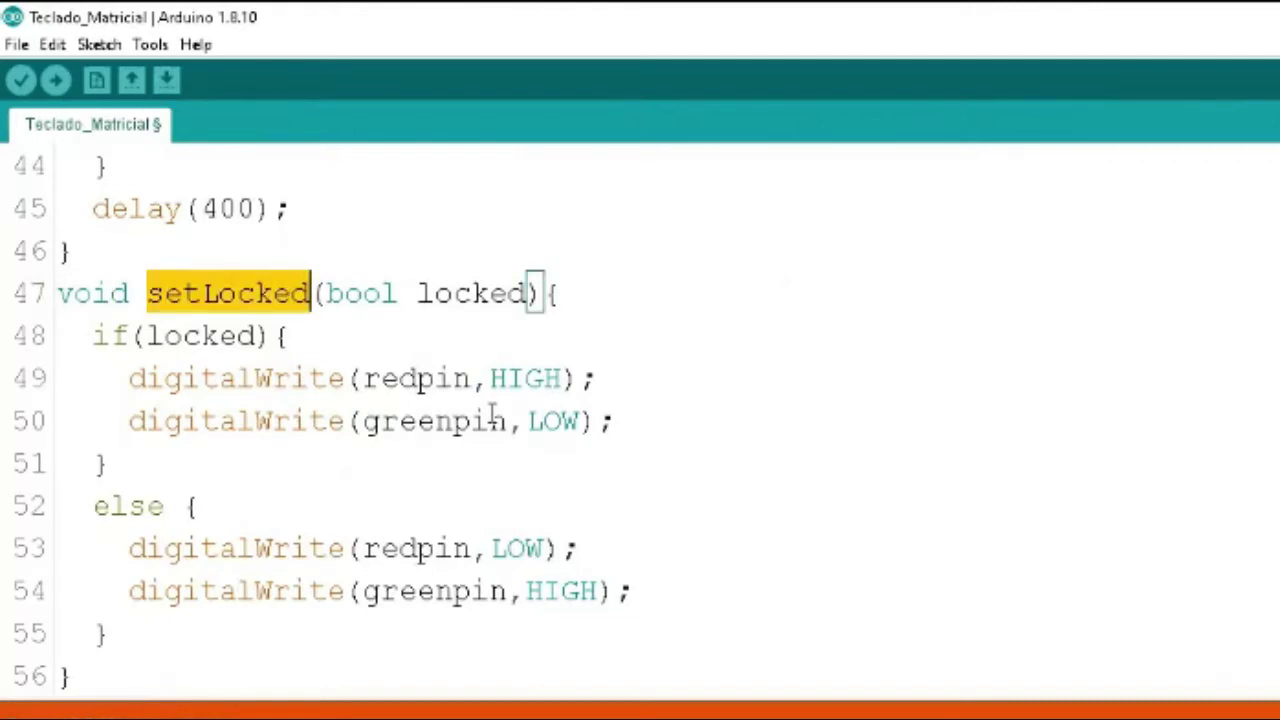
- Highlight the bool locked parameter in the setLocked definition on line 47
key(Right)
key(Right)
key(Right)
key(Right)
key(Left)
key(Left)
key(Left)
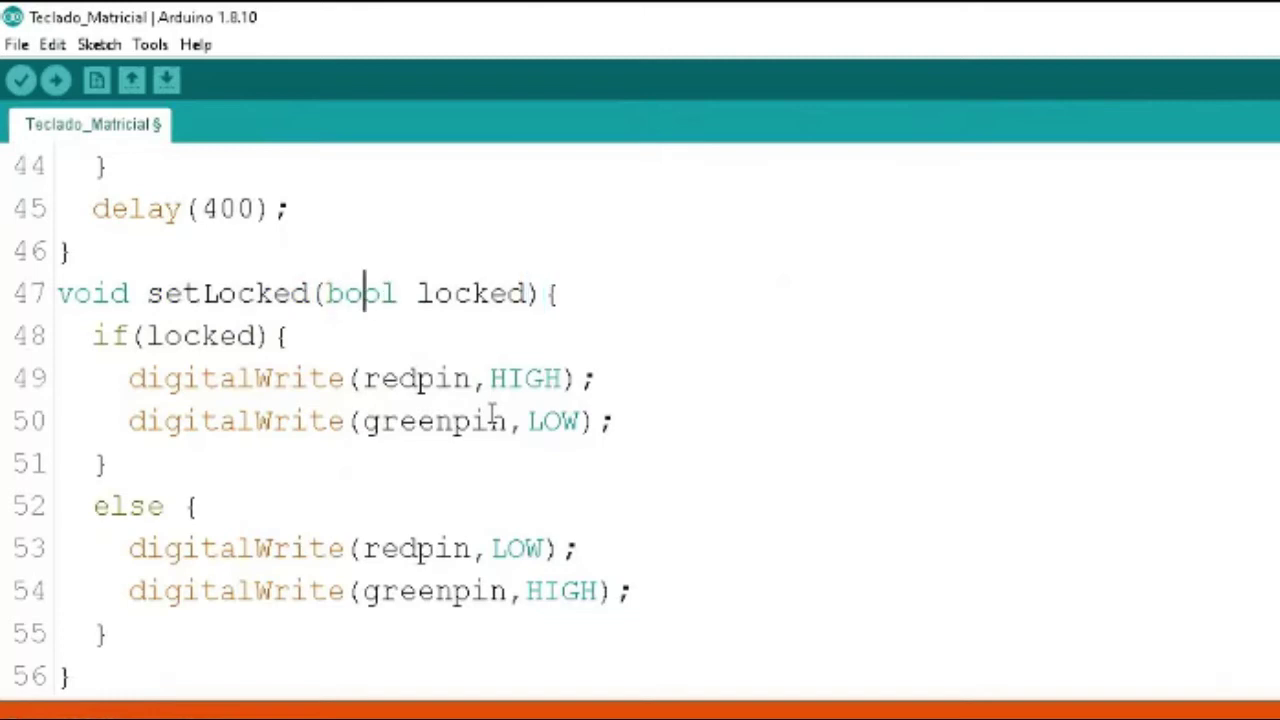
key(shift+Right)
key(shift+Right)
key(shift+Right)
key(shift+Right)
key(shift+Right)
key(shift+Right)
key(shift+Right)
key(shift+Right)
key(shift+Right)
key(shift+Right)
key(shift+Right)
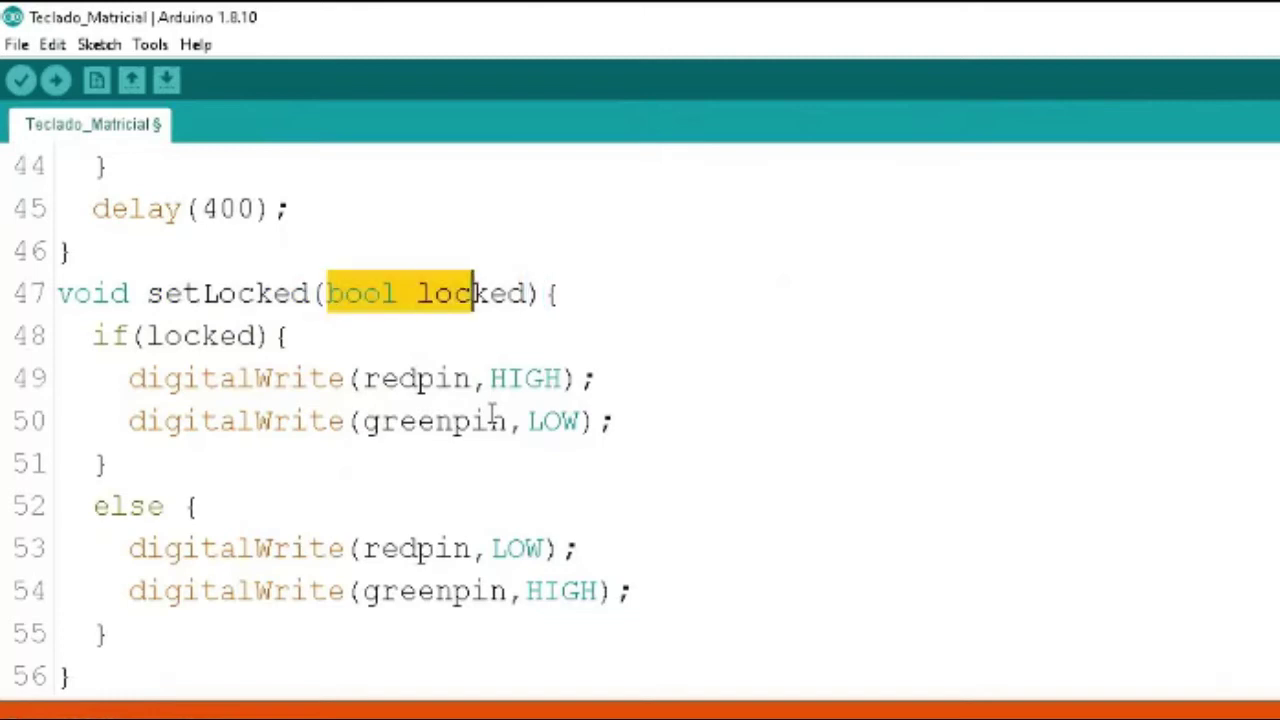
- Highlight the if(locked) condition on line 48
key(Down)
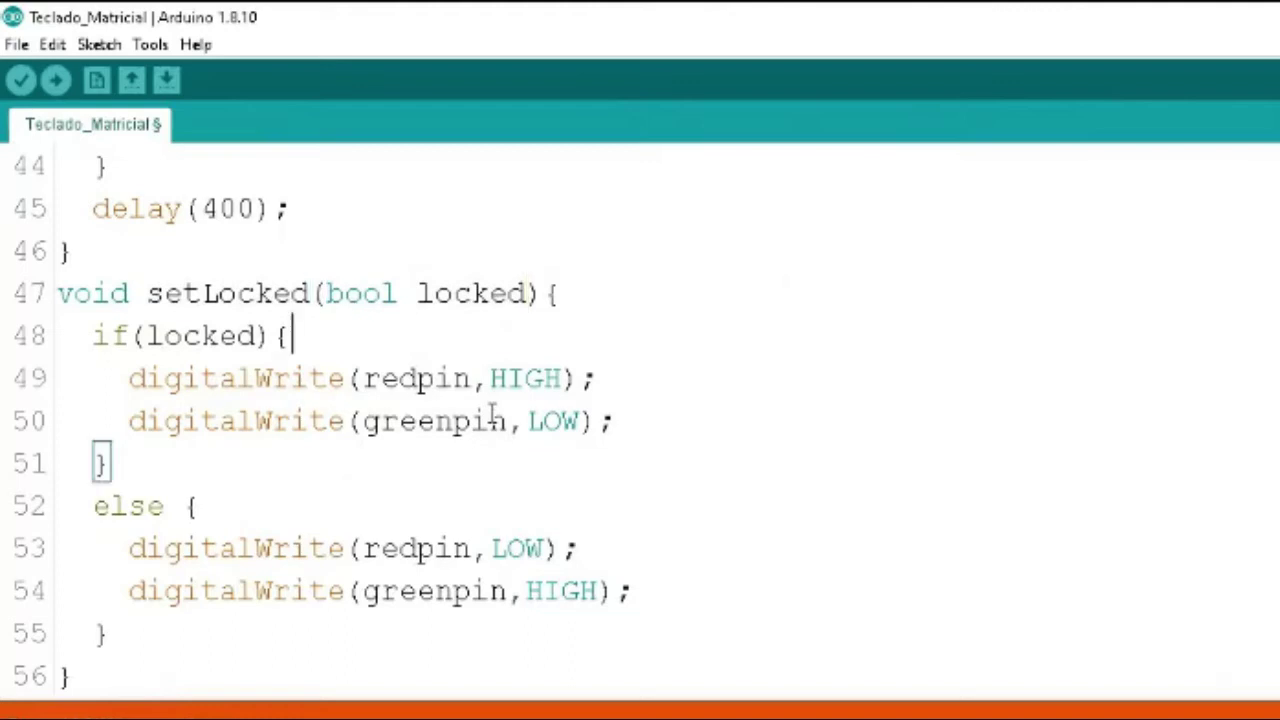
key(Right)
key(Up)
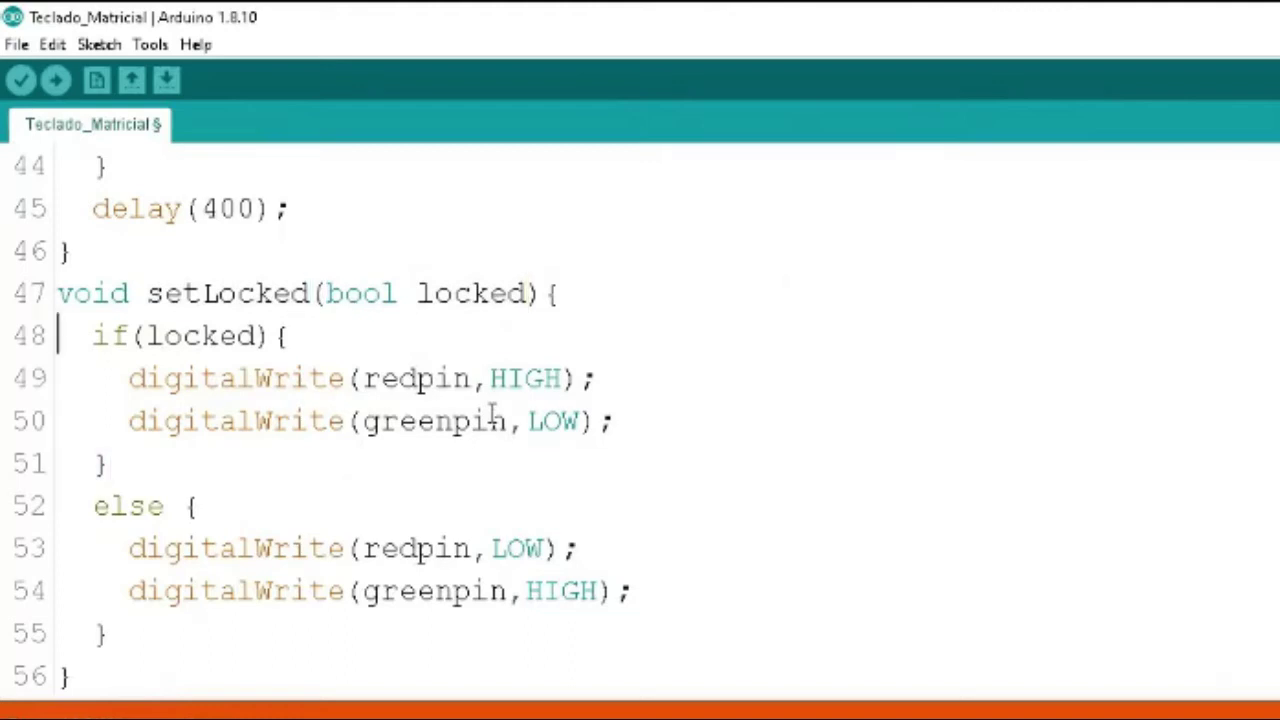
key(shift+Down)
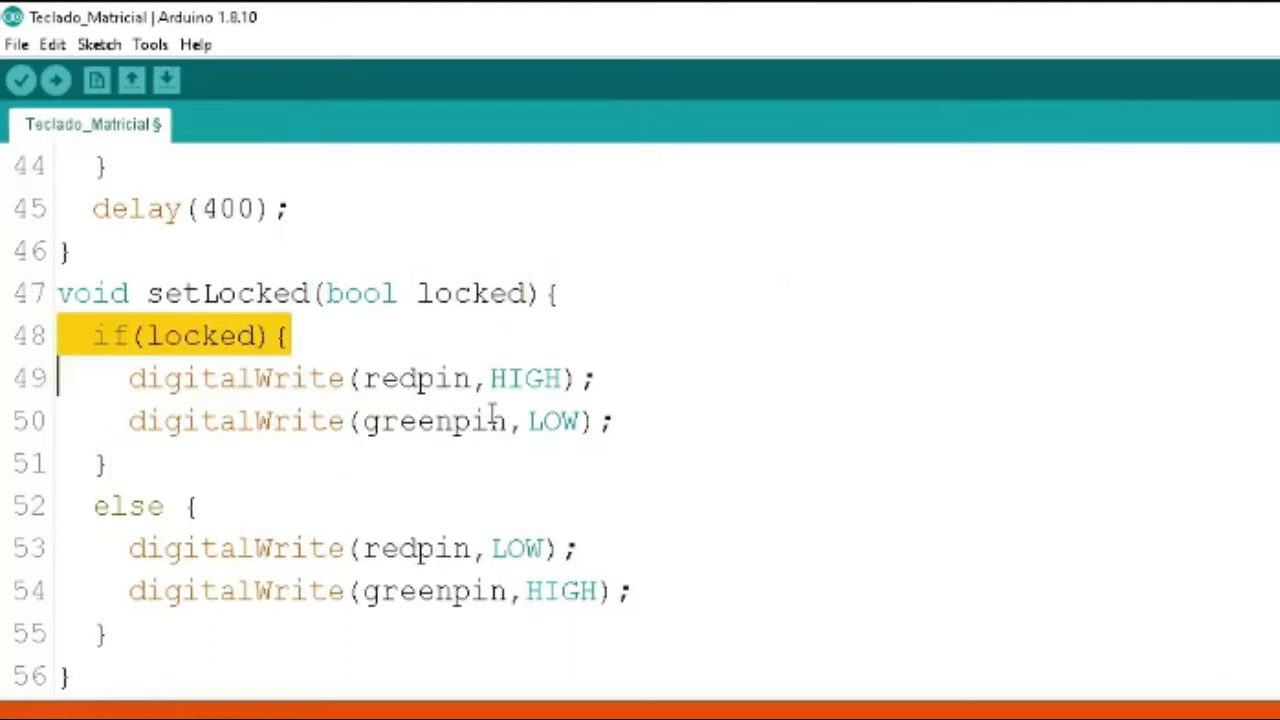
- Highlight the two digitalWrite calls on lines 49 and 50, and point out redpin's HIGH and greenpin's LOW
key(Down)
key(Up)
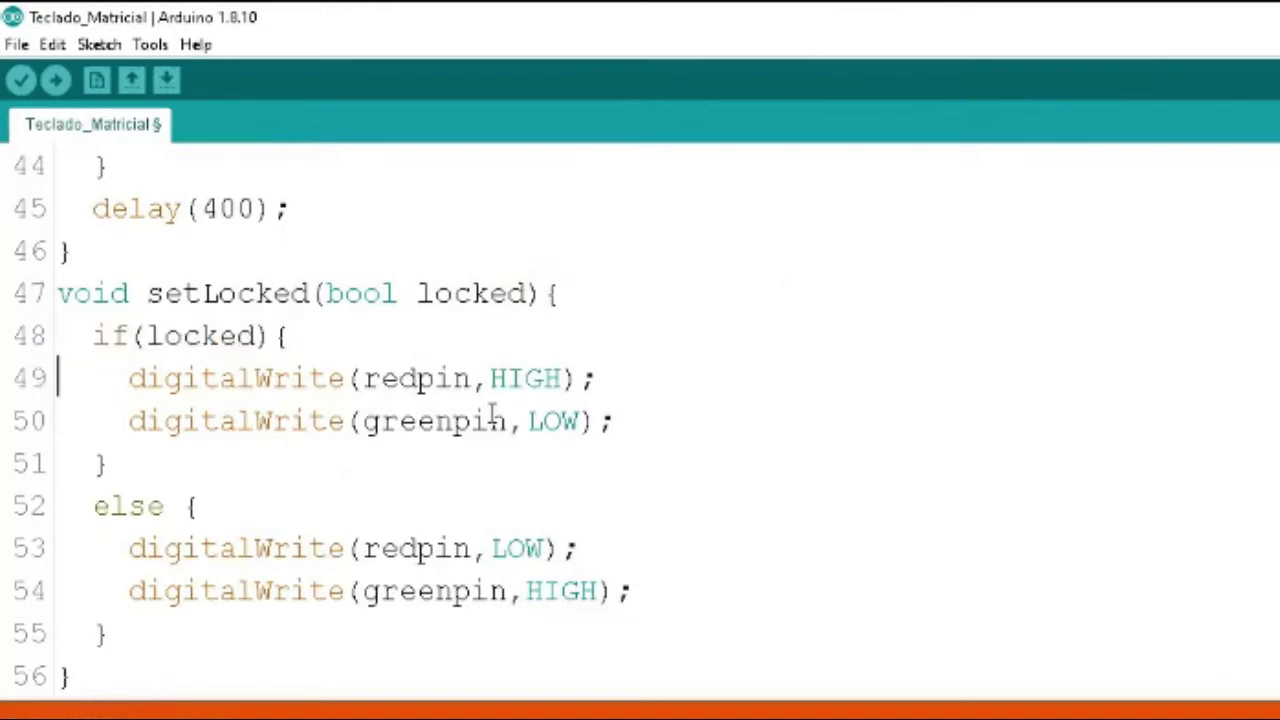
key(shift+Down)
key(shift+Down)
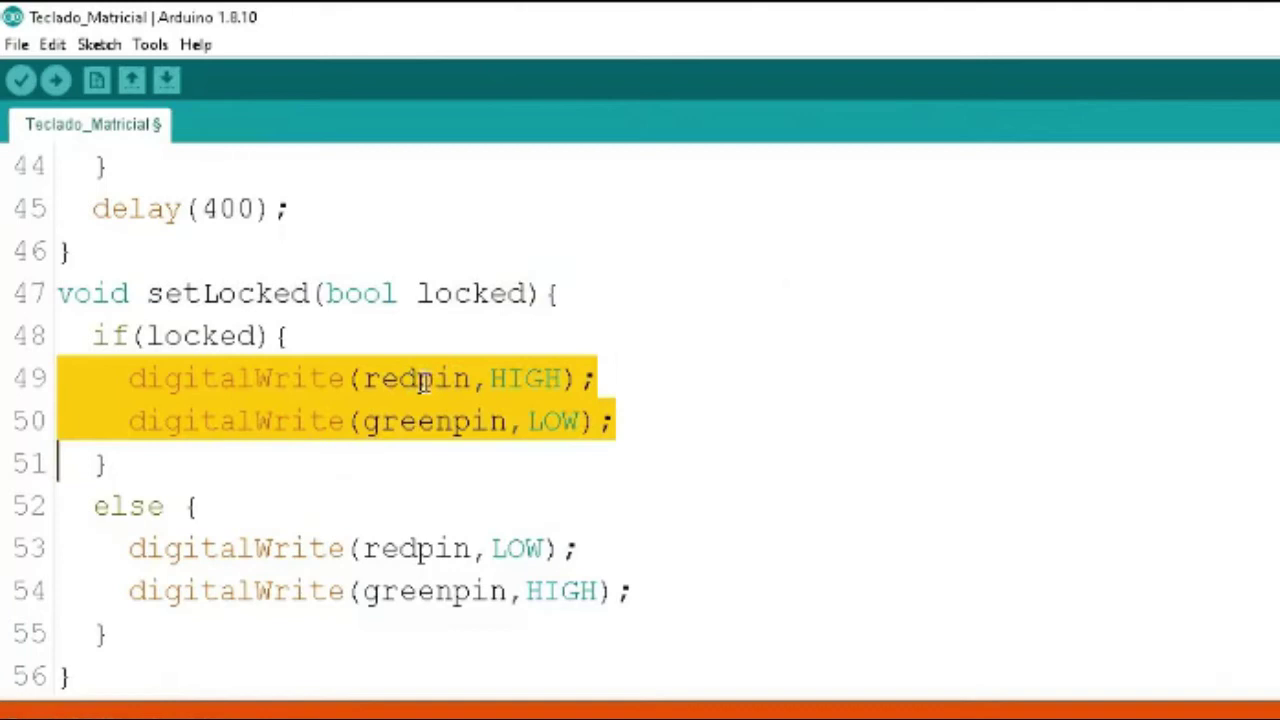
click(545, 379)
click(530, 421)
- Move down to the else branch and highlight the arguments redpin,LOW of the digitalWrite call on line 53
key(Down)
key(Down)
key(Home)
key(shift+Down)
key(Right)
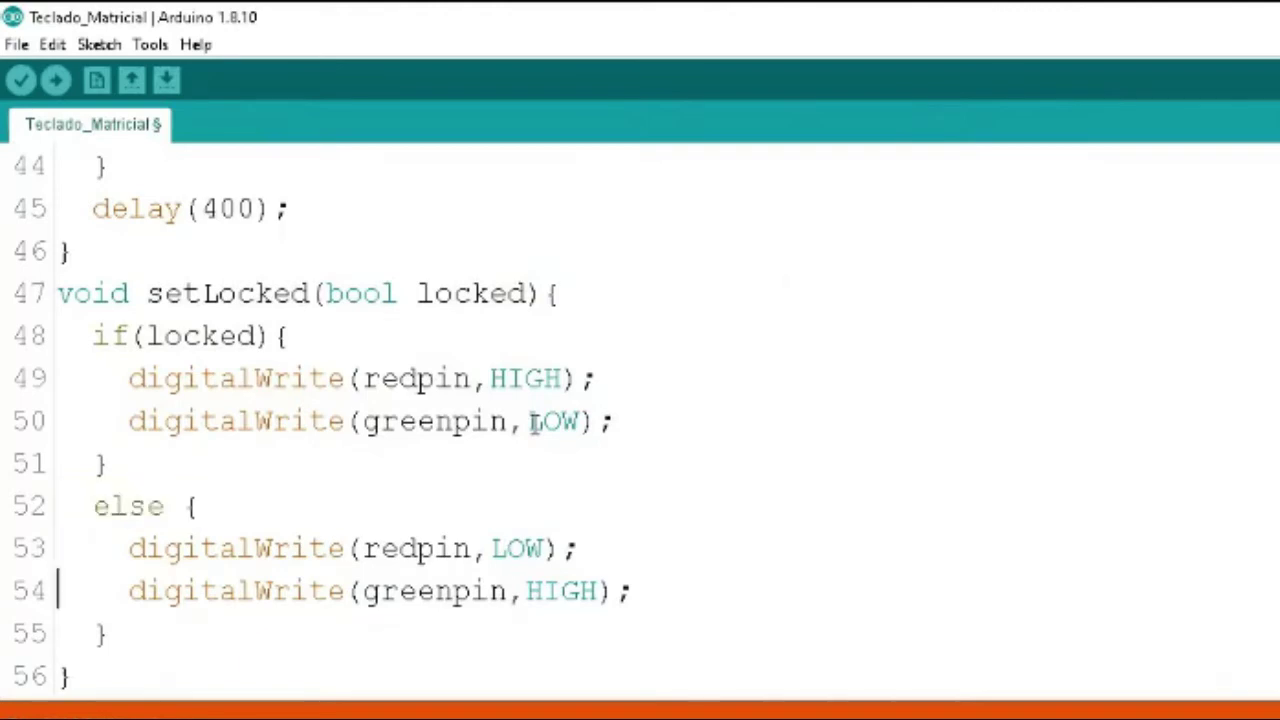
key(Right)
key(Right)
key(Right)
key(Right)
key(Right)
key(Right)
key(Right)
key(Right)
key(Right)
key(Right)
key(Right)
key(Right)
key(Right)
key(Right)
key(Right)
key(Right)
key(Right)
key(shift+Right)
key(shift+Right)
key(shift+Right)
key(shift+Right)
key(shift+Right)
key(shift+Right)
key(shift+Right)
key(shift+Right)
key(shift+Right)
key(shift+Right)
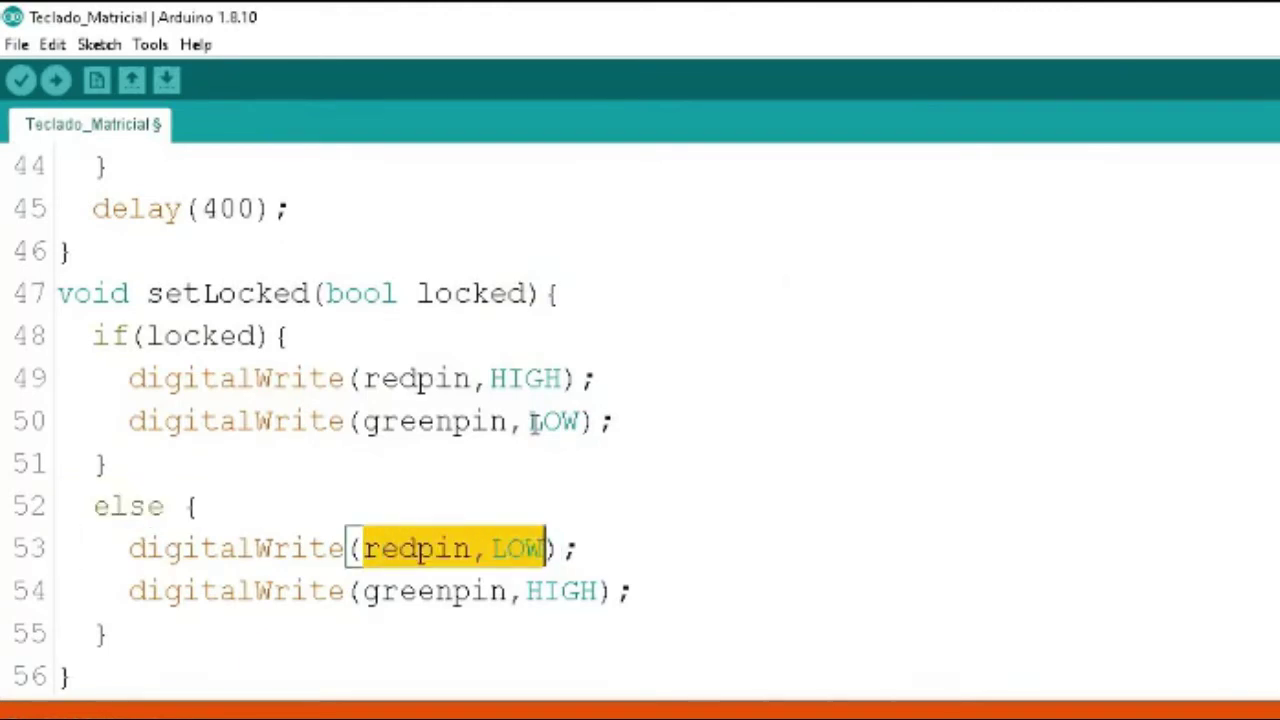
- Highlight line 54 from greenpin,HIGH through the closing semicolon
key(shift+Left)
key(Down)
key(Left)
key(Left)
key(Left)
key(Left)
key(Left)
key(Left)
key(Left)
key(Left)
key(Left)
key(Left)
key(Right)
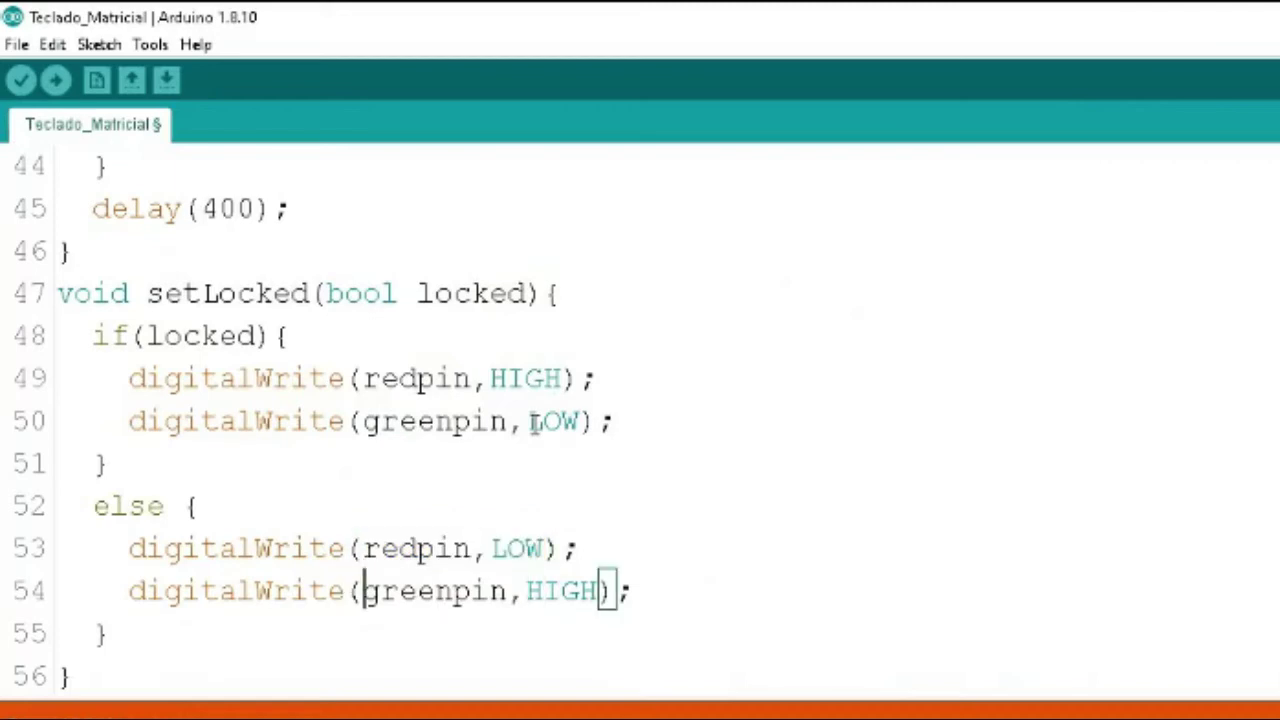
key(shift+Right)
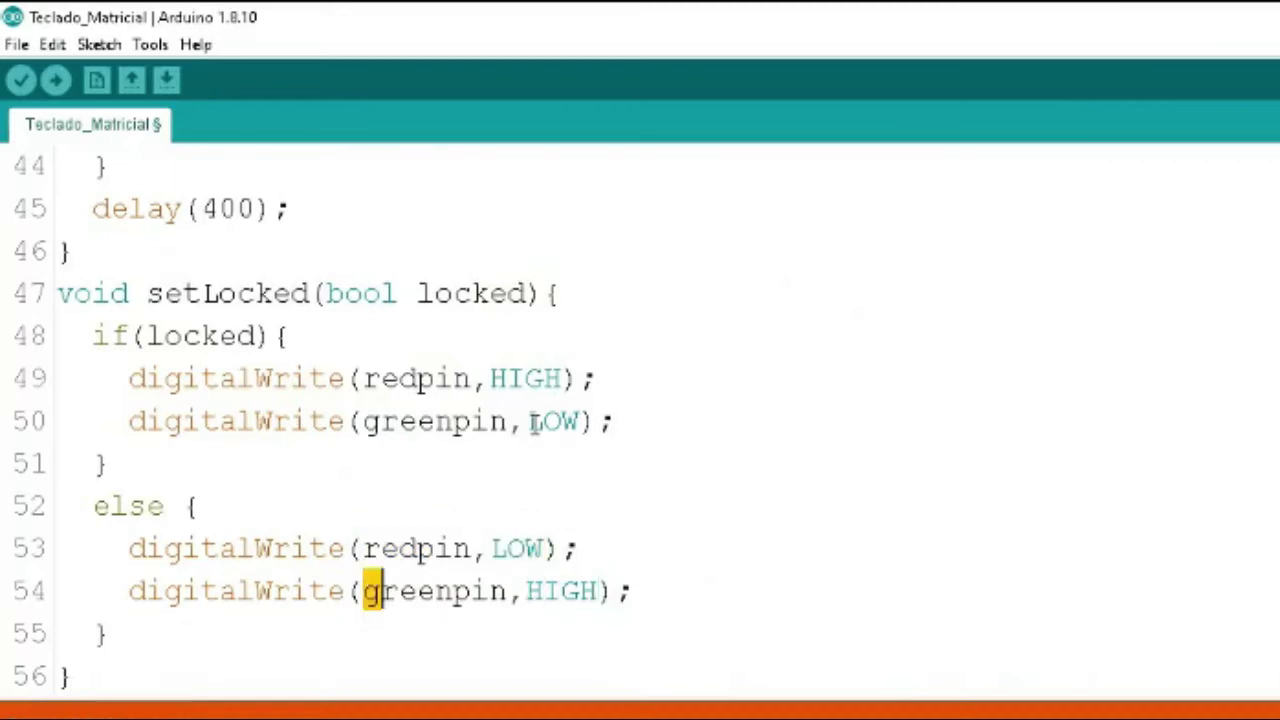
key(shift+End)
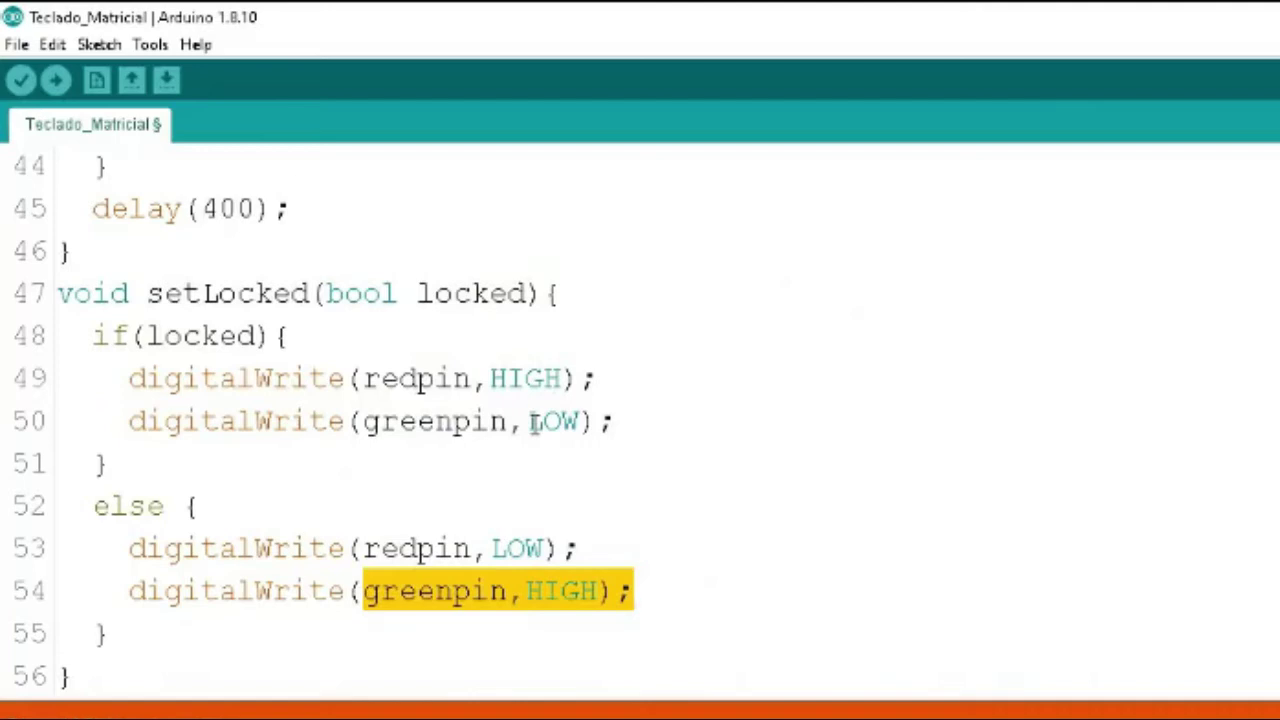
- Go back up from the else branch to line 47 and highlight the name setLocked again
key(Up)
key(Home)
key(Up)
key(Up)
key(Up)
key(Up)
key(Up)
key(Up)
key(Right)
key(Right)
key(Right)
key(Right)
key(Right)
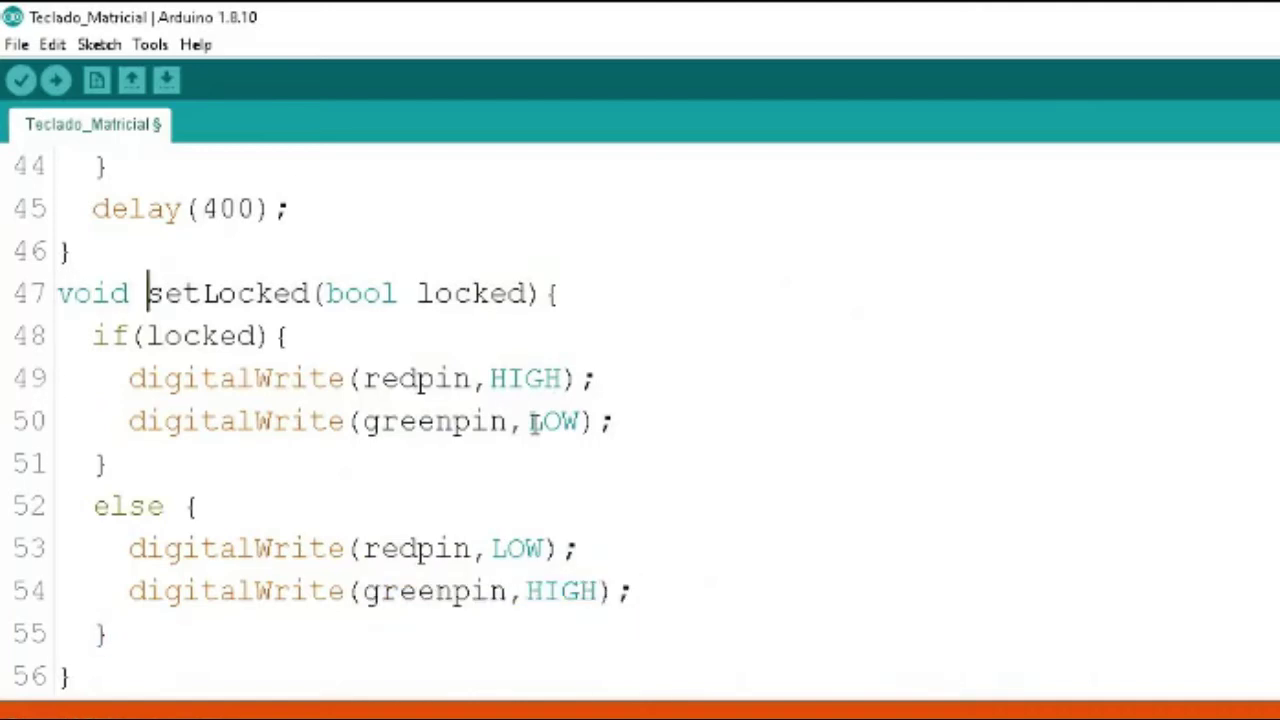
key(shift+Right)
key(shift+Right)
key(shift+Right)
key(shift+Right)
key(shift+Right)
key(shift+Right)
key(shift+Right)
key(shift+Right)
key(shift+Right)
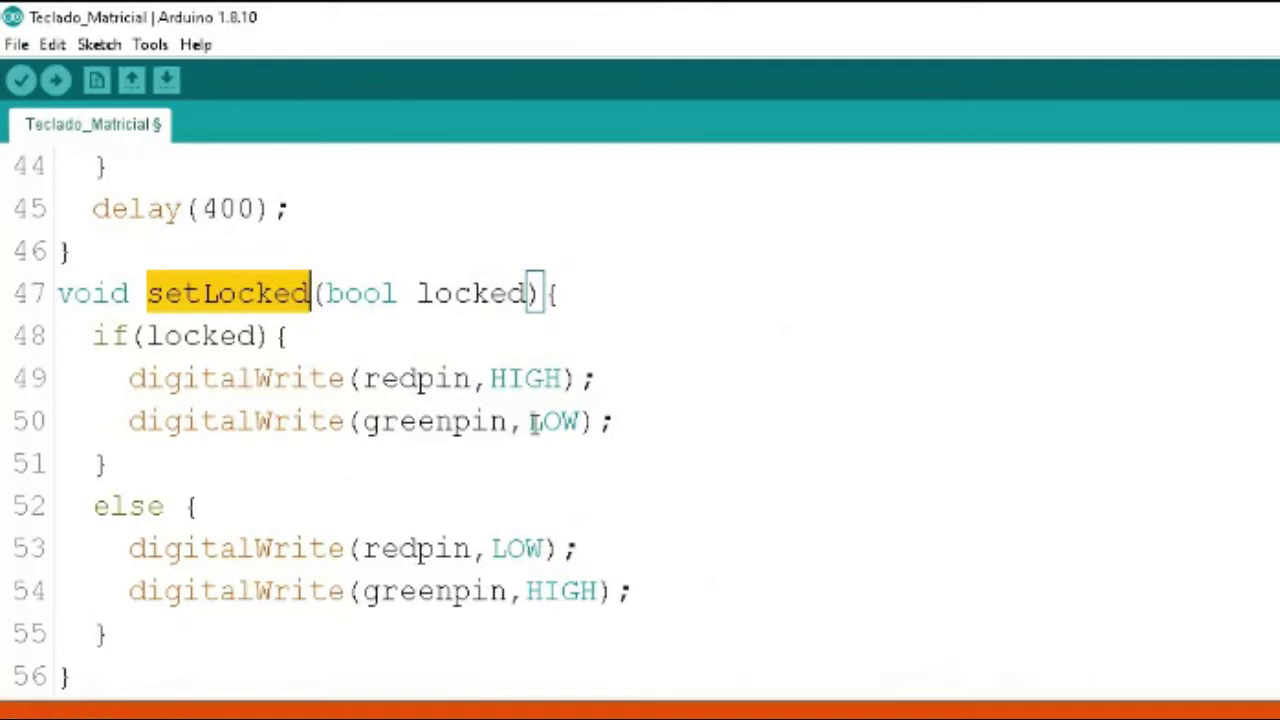
- Highlight the function name setLocked in its definition on line 47
key(Home)
key(Right)
key(Right)
key(Right)
key(Right)
key(Right)
key(shift+Right)
key(shift+Right)
key(shift+Right)
key(shift+Right)
key(shift+Right)
key(shift+Right)
key(shift+Right)
key(shift+Right)
key(shift+Right)
- Review the body of the setLocked function, from its if branch down to the closing brace on line 56
key(Up)
key(Right)
key(Down)
key(Down)
key(Down)
key(Down)
key(Down)
key(Down)
key(Down)
key(Down)
key(Down)
- Go back up through the whole sketch to the //Ejemplo Teclado Matricial comment on line 1
key(Up)
key(Up)
key(Up)
key(Up)
key(Up)
key(Up)
key(Up)
key(Up)
key(Up)
key(Up)
key(Up)
key(Up)
key(Up)
key(Up)
key(Up)
key(Up)
key(Up)
key(Up)
key(Up)
key(Up)
key(Up)
key(Up)
key(Up)
key(Up)
key(Up)
key(Up)
key(Up)
key(Up)
key(Up)
key(Up)
key(Up)
key(Up)
key(Up)
key(Up)
key(Up)
key(Up)
key(Up)
key(Up)
key(Up)
key(Up)
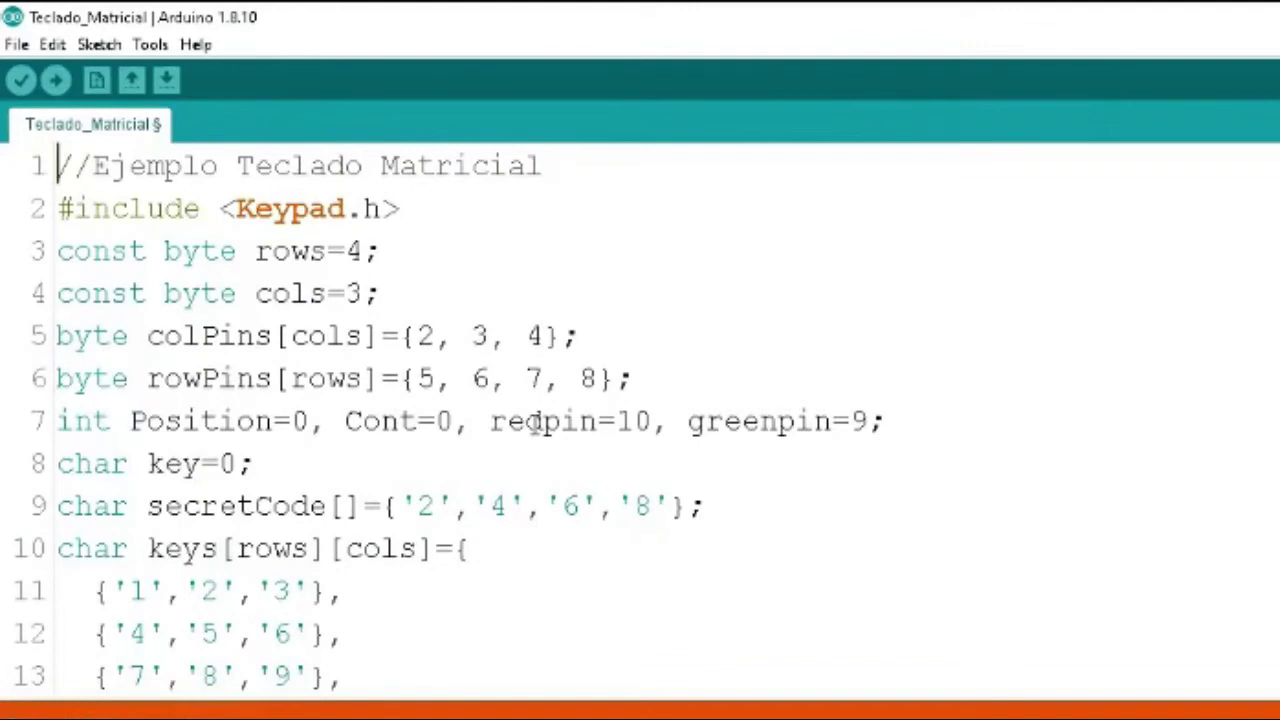
- Examine the library include, the pin and code declarations, the keys matrix and the keypad1 object, down to the setup function
key(Down)
key(Down)
key(Down)
key(Down)
key(Down)
key(Down)
key(Down)
key(Down)
key(Down)
key(Down)
key(Down)
key(Down)
key(Down)
key(Down)
key(Down)
key(Down)
key(Down)
key(Down)
key(Down)
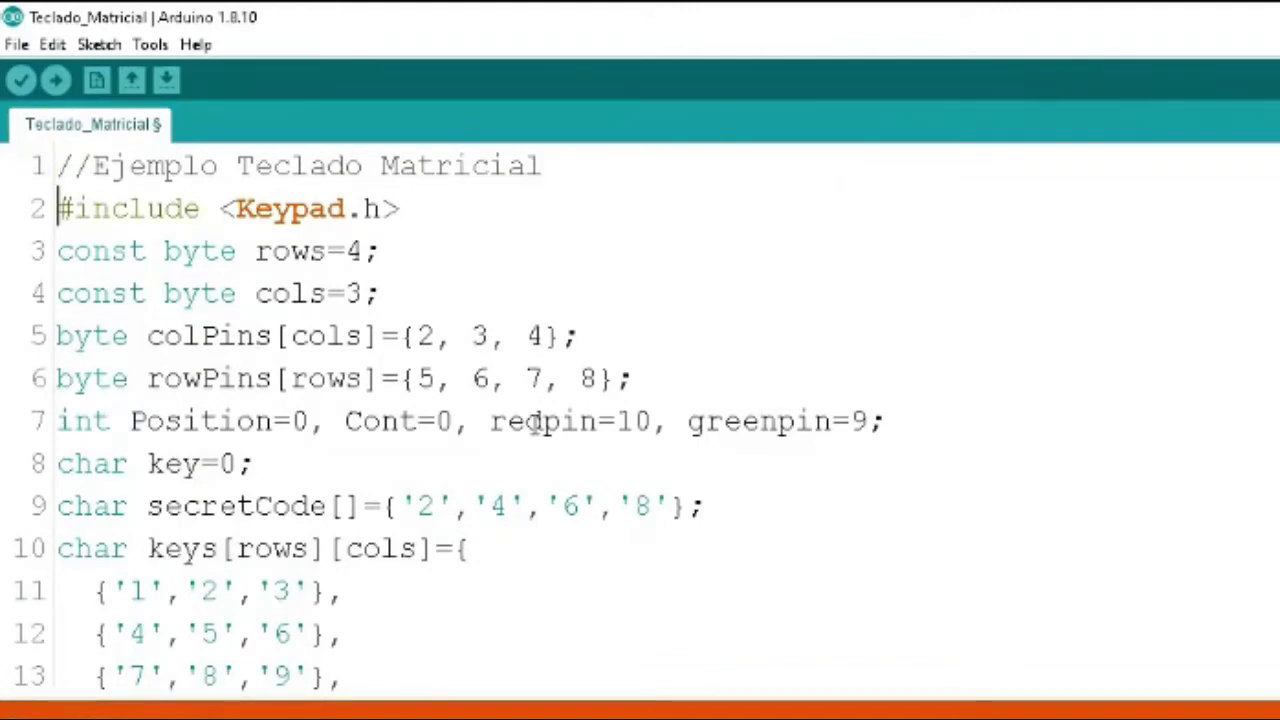
key(Down)
key(Down)
key(Down)
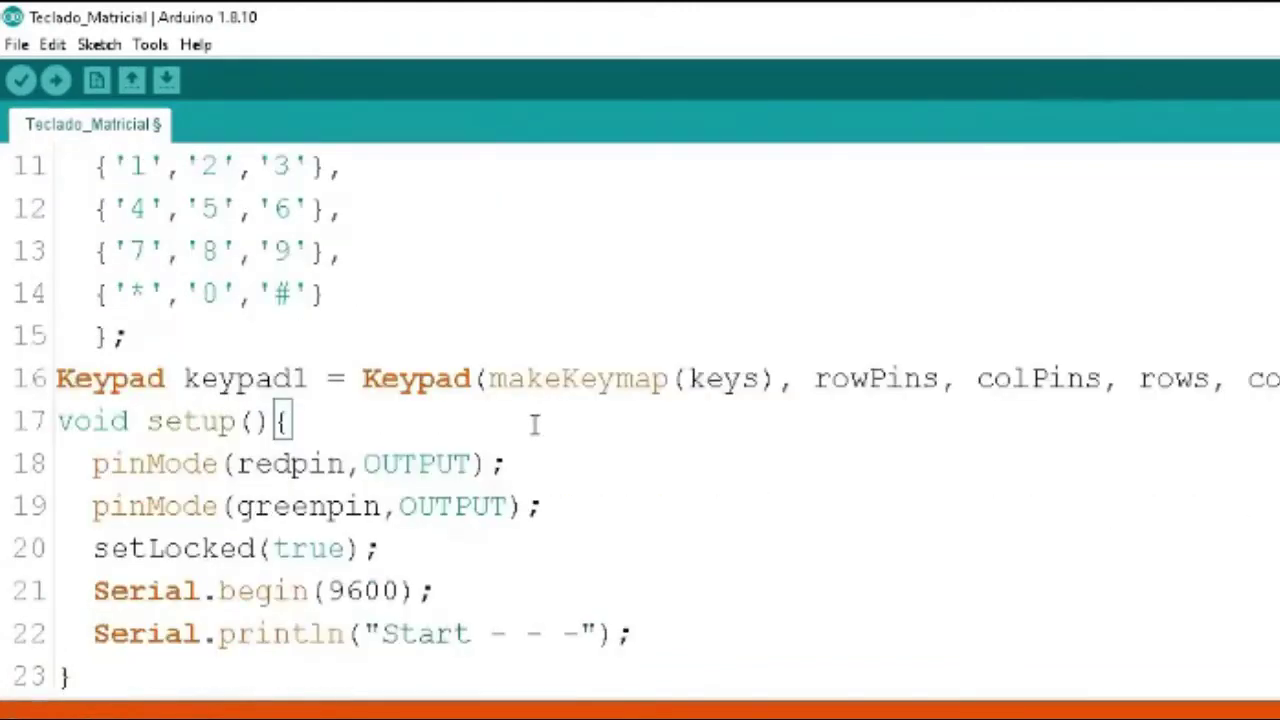
- Examine the setup function and the beginning of loop, down to the setLocked(true) call on line 33
key(Down)
key(Down)
key(Down)
key(Down)
key(Down)
key(Down)
key(Down)
key(Down)
key(Down)
key(Down)
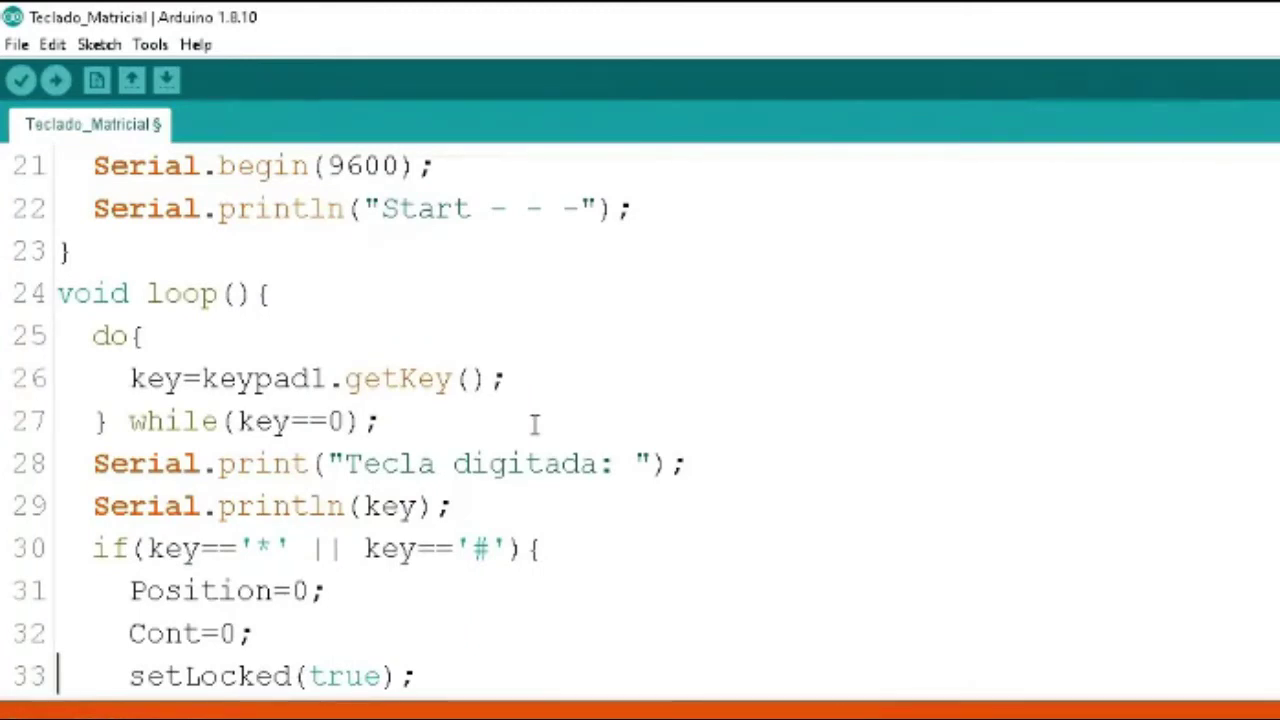
- Examine the rest of loop, including the Position==4 && Cont==4 check, and the whole setLocked function
key(Down)
key(Down)
key(Down)
key(Down)
key(Down)
key(Down)
key(Down)
key(Down)
key(Down)
key(Down)
key(Down)
key(Down)
key(Down)
key(Down)
key(Down)
key(Down)
key(Down)
key(Down)
key(Down)
key(Down)
key(Down)
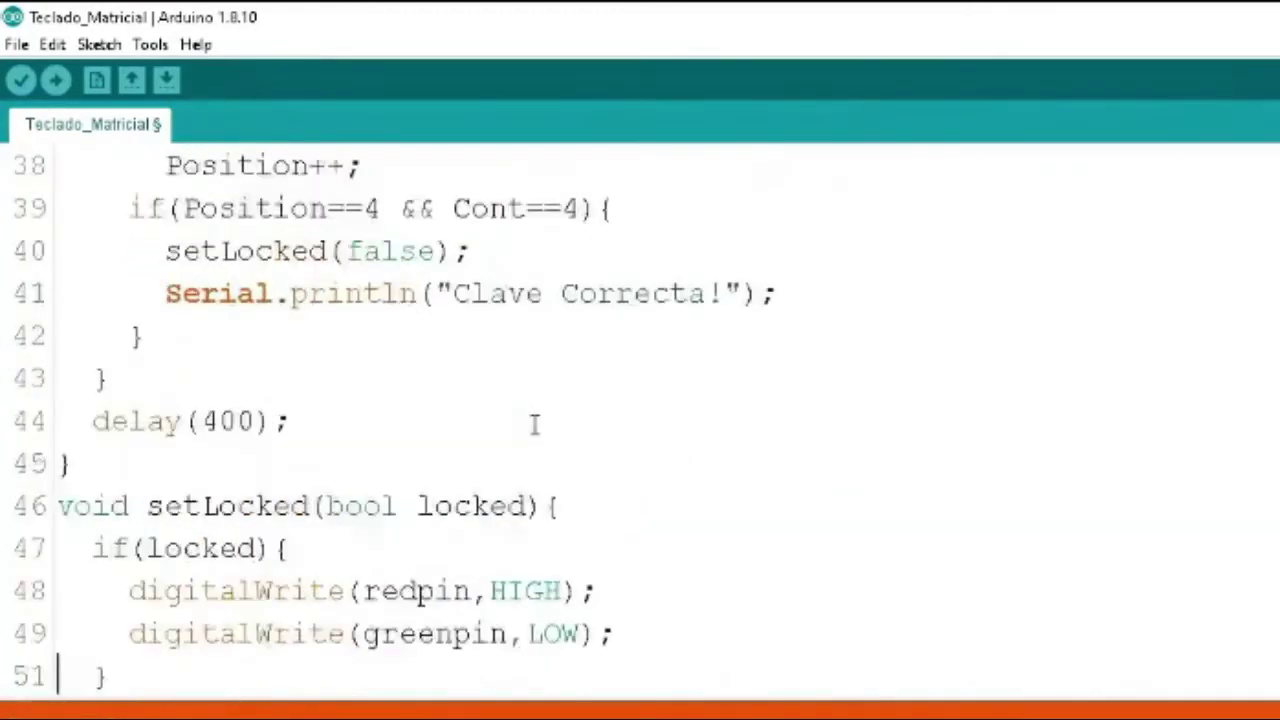
key(Right)
key(Up)
key(Up)
key(Up)
key(Up)
key(Up)
key(Up)
key(Up)
key(Up)
key(Up)
key(Left)
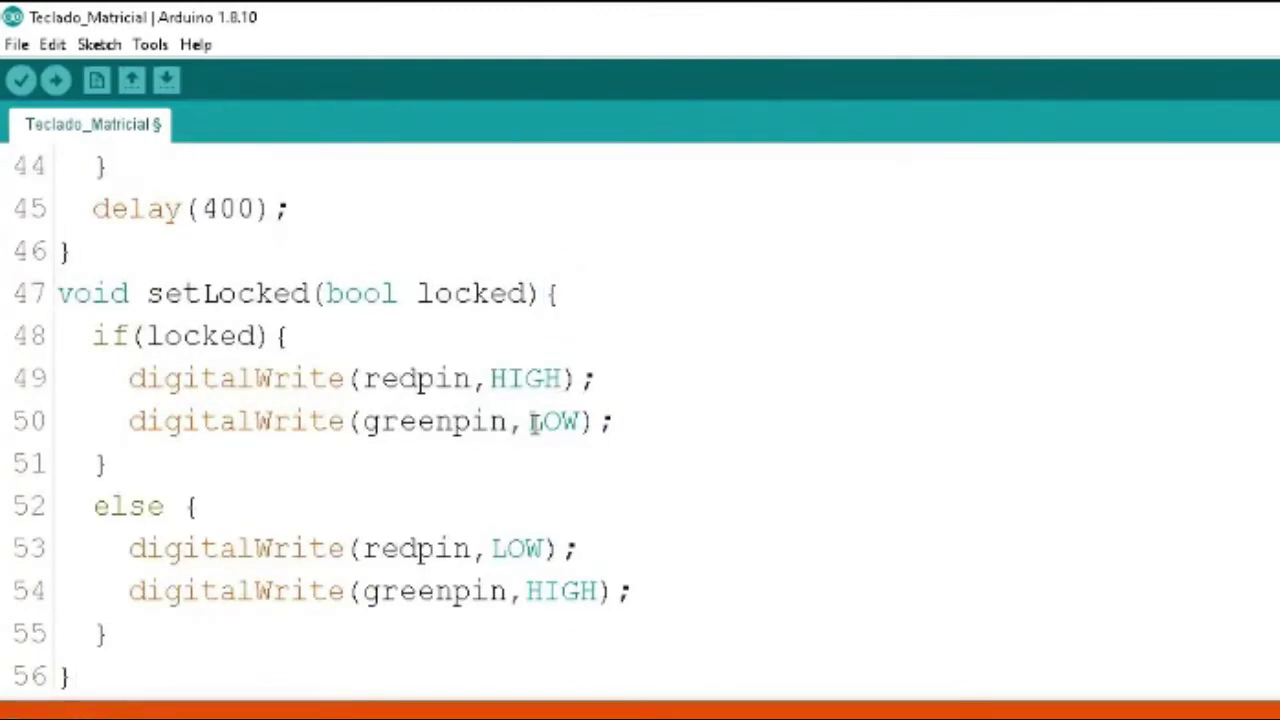
- Verify the Teclado_Matricial sketch by compiling it
click(650, 298)
key(Right)
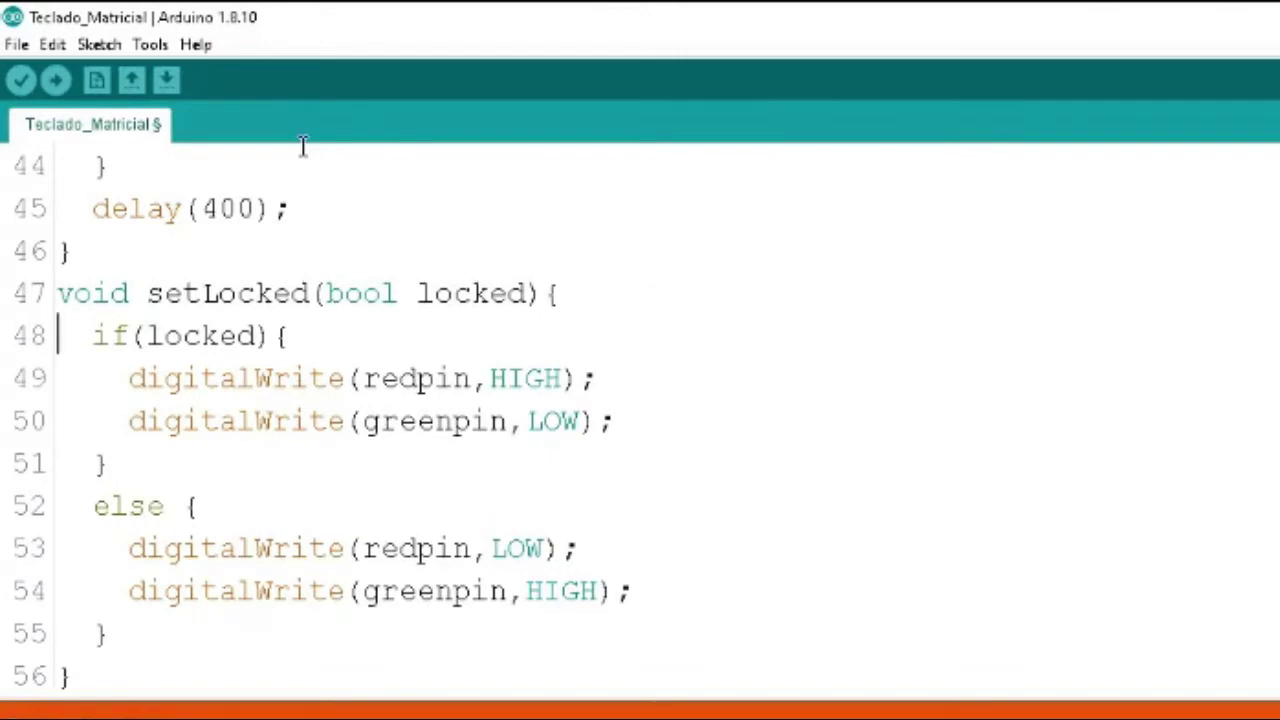
click(22, 82)
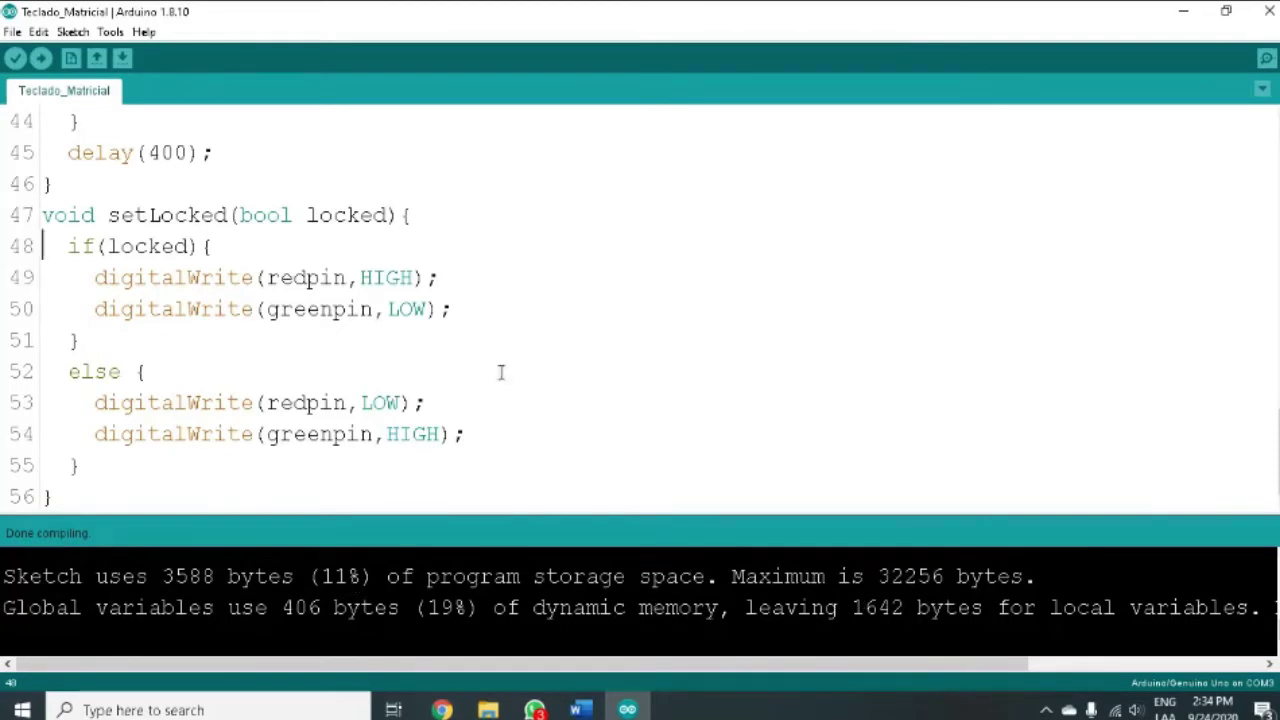
- Export the compiled binary of the Teclado_Matricial sketch
click(421, 175)
key(Right)
click(71, 33)
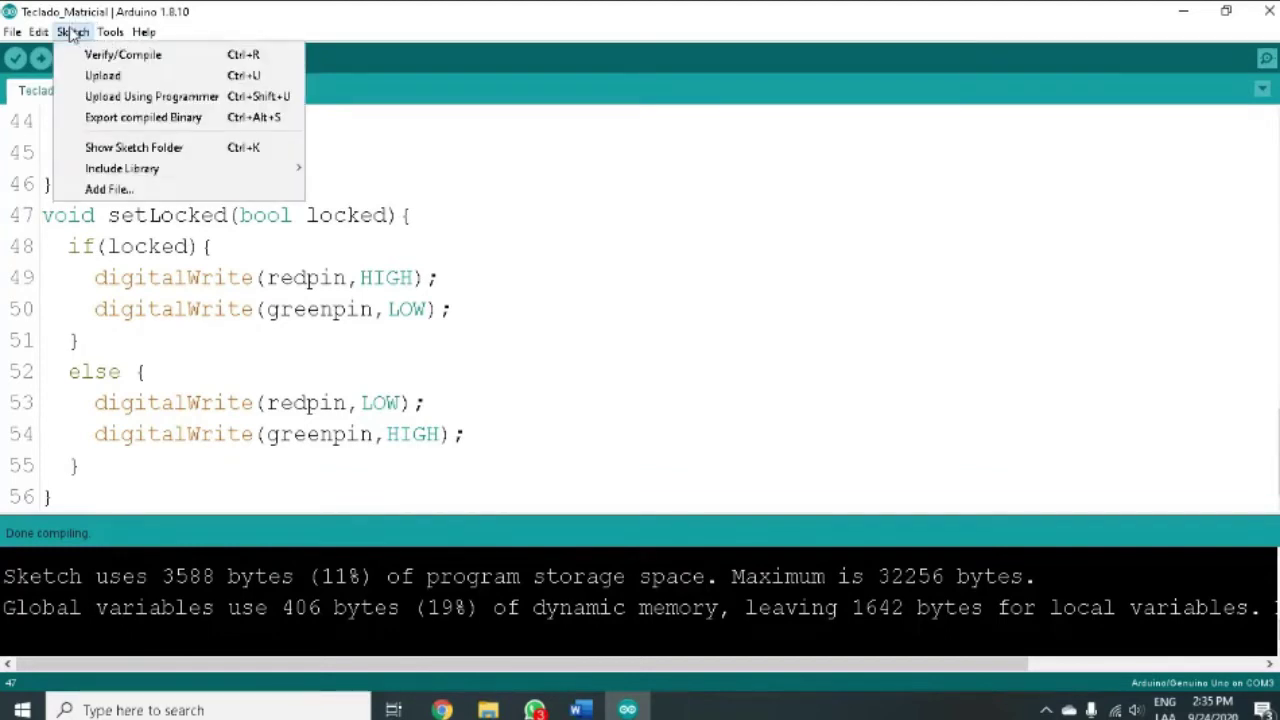
click(163, 121)
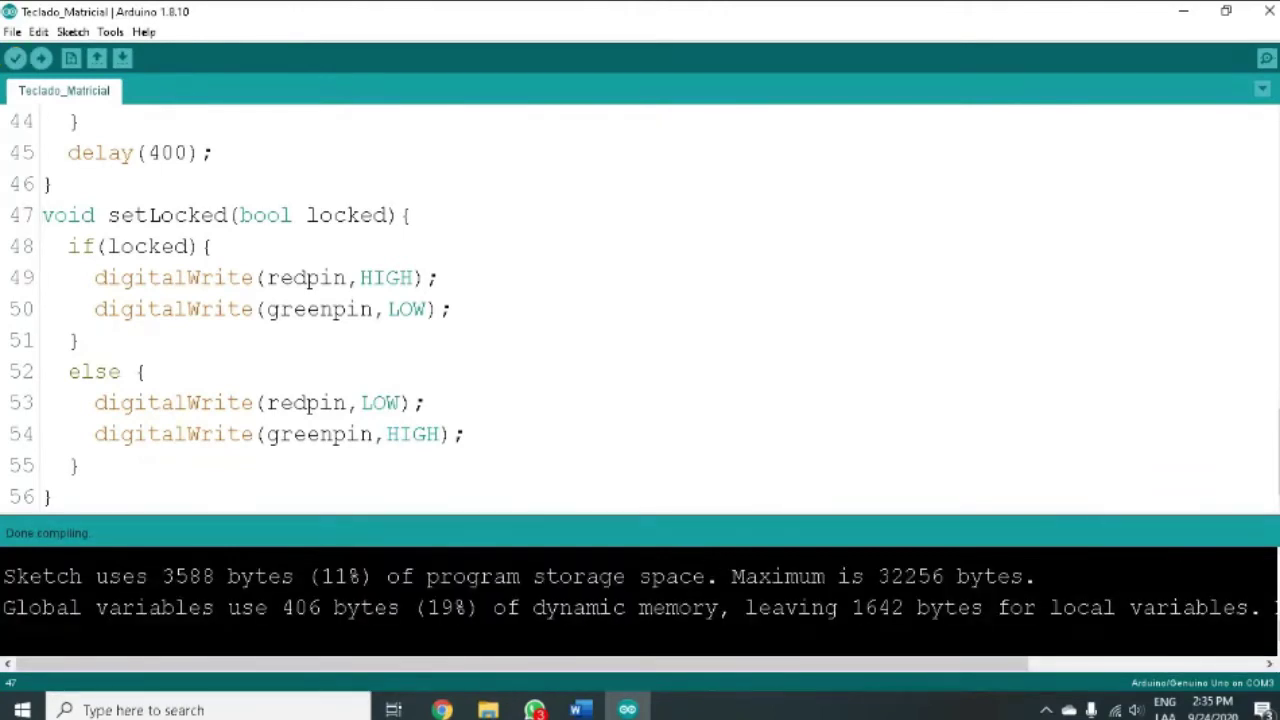
scroll(1278, 598, down, 2)
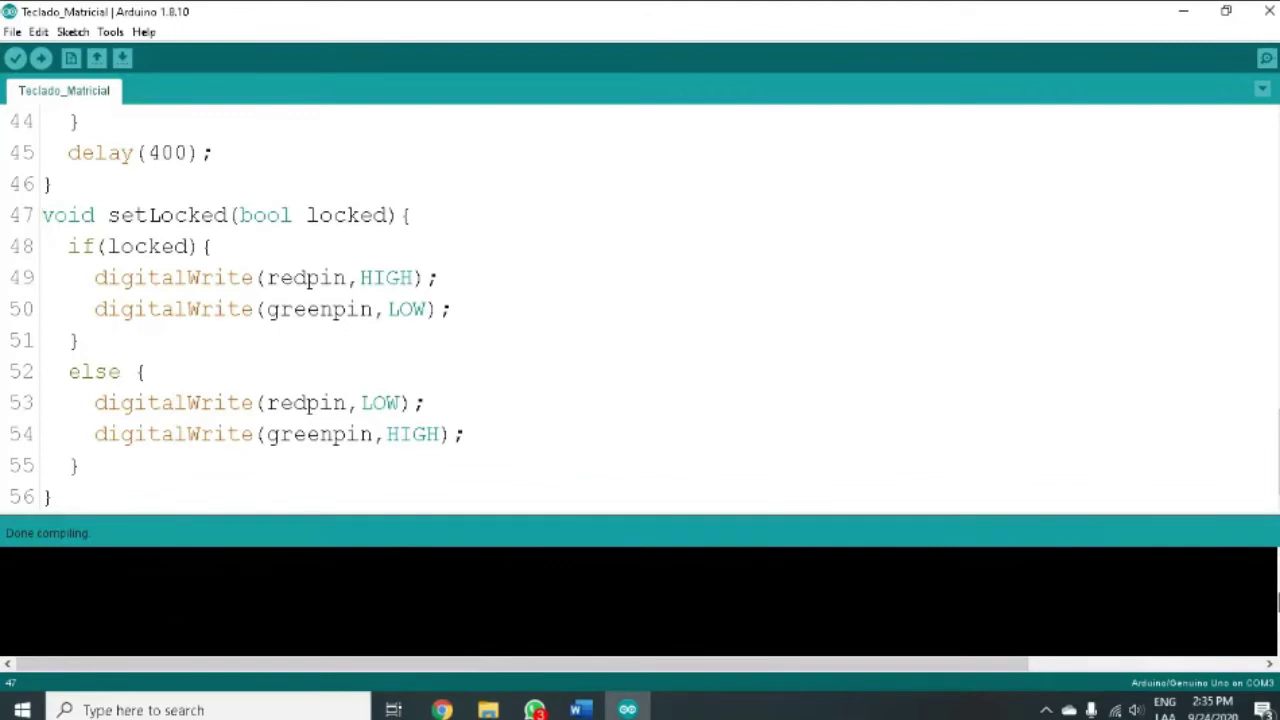
scroll(1278, 598, down, 2)
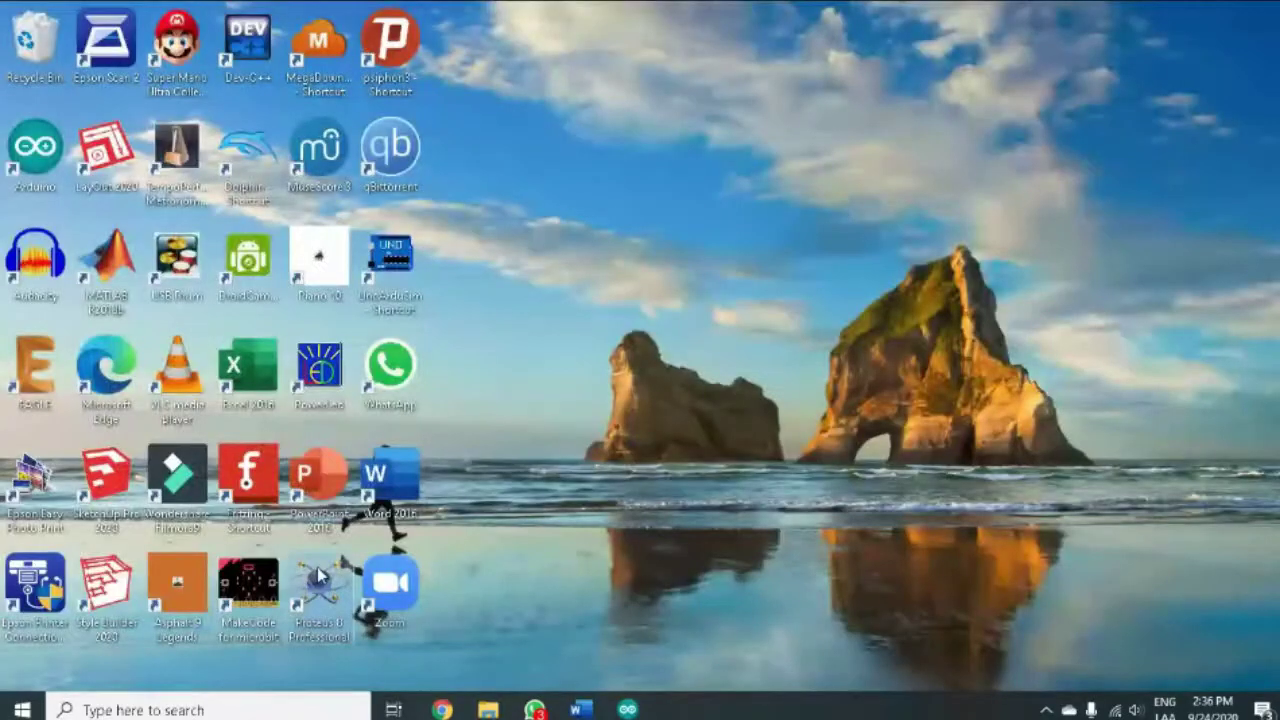
- Switch to Proteus 8 Professional and open a blank schematic capture sheet
double_click(318, 575)
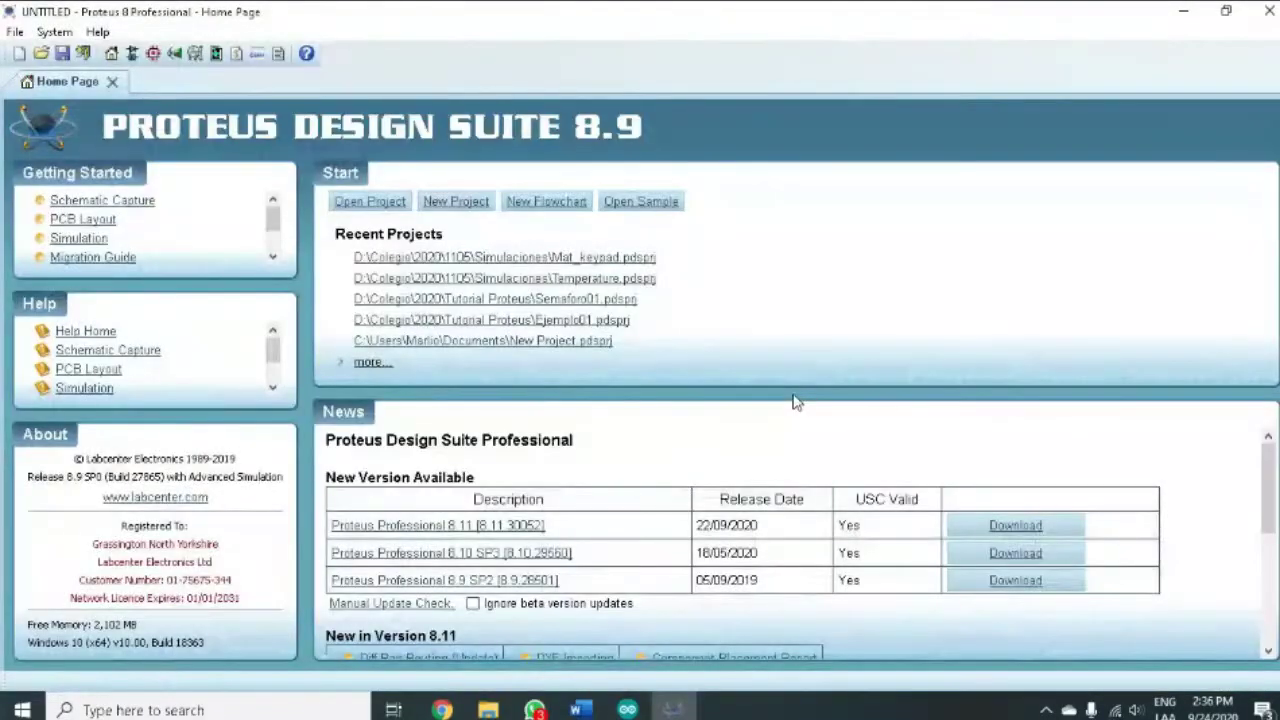
click(132, 54)
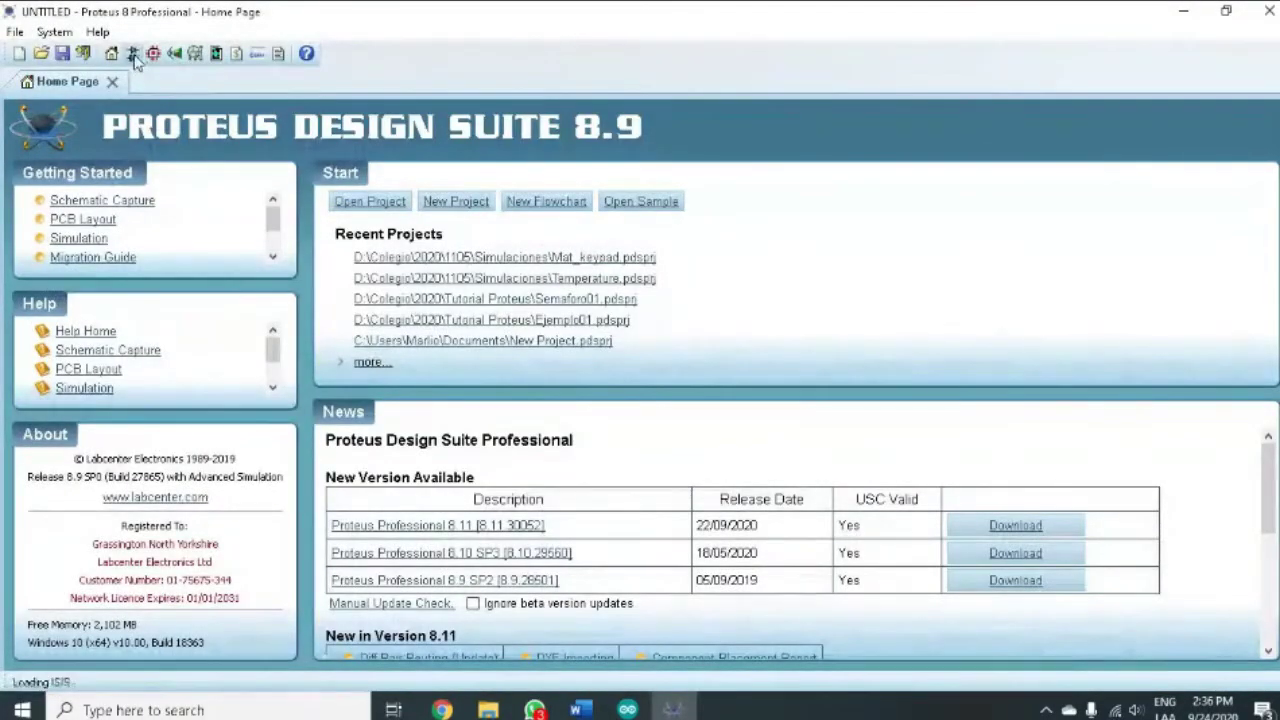
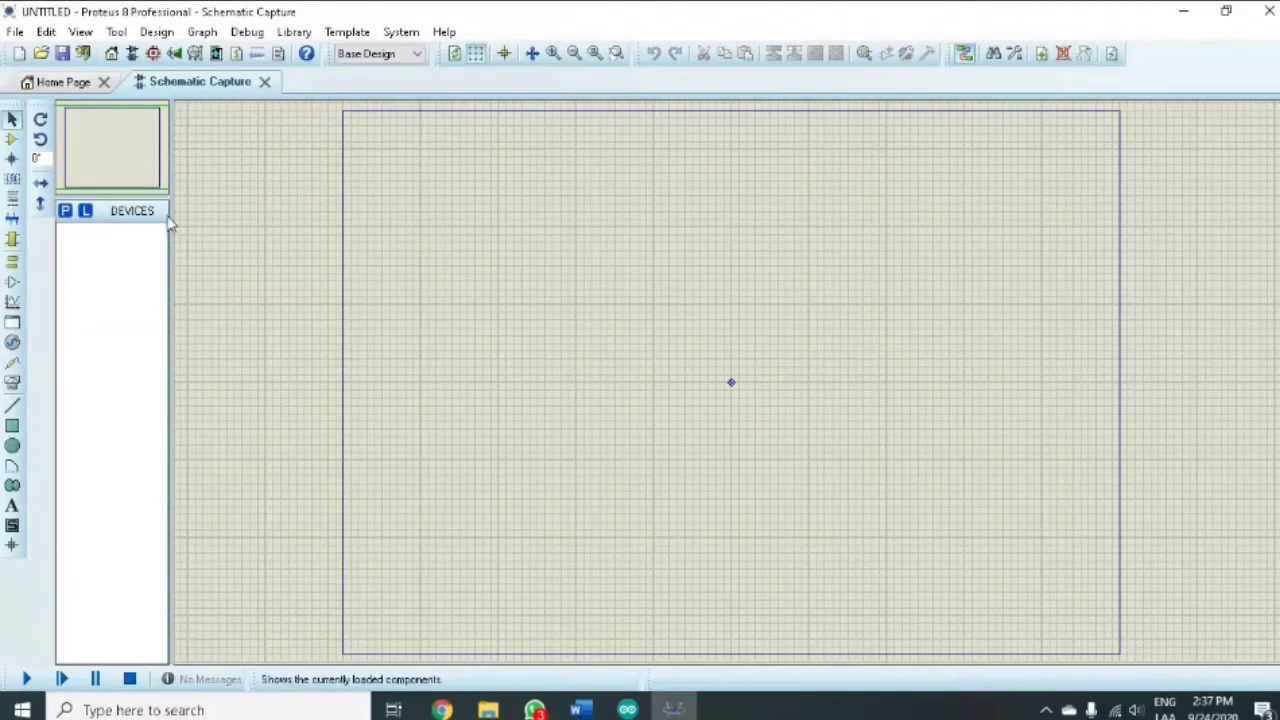
- Search the device library for "simulino" and add SIMULINO UNO to the project's device list
click(65, 214)
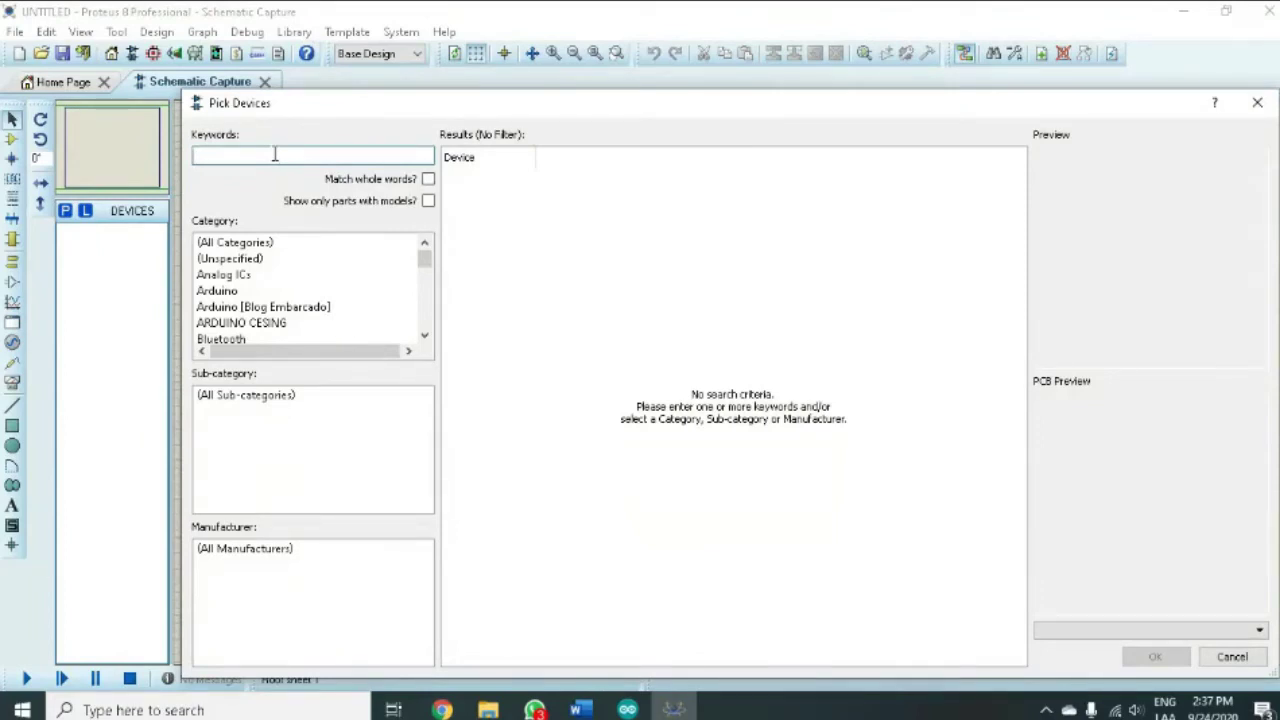
text(simulino)
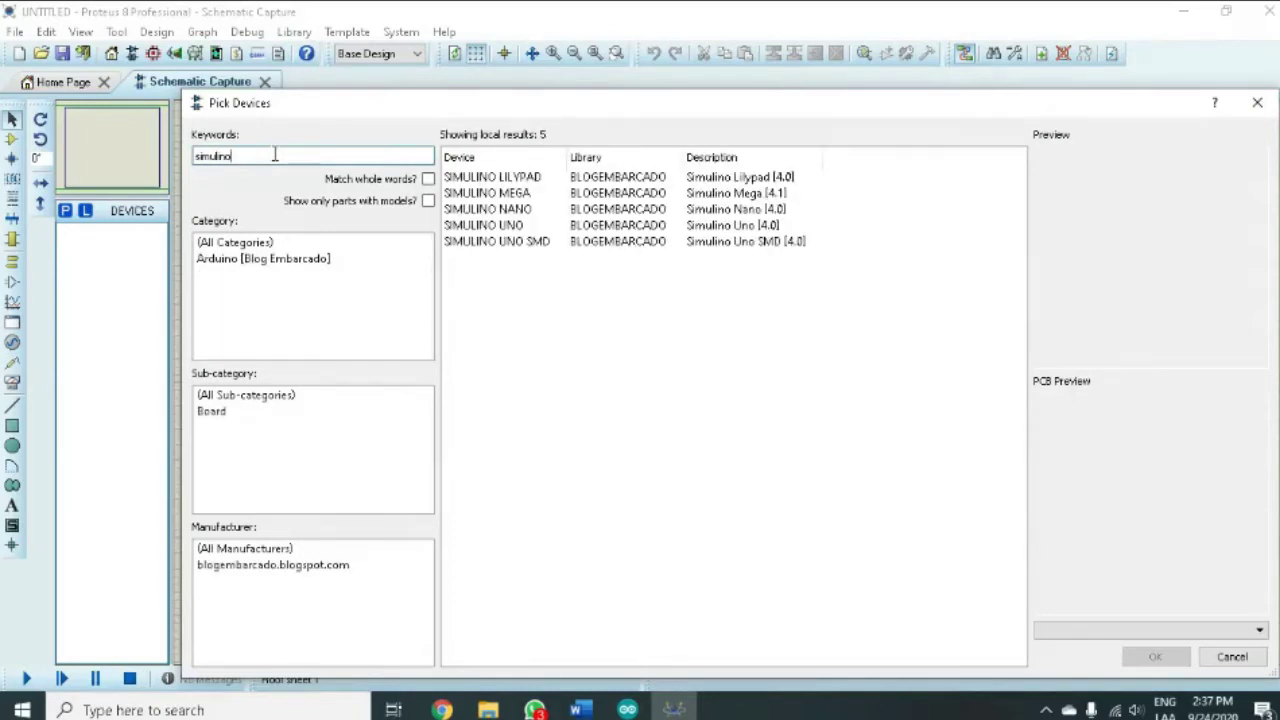
click(511, 226)
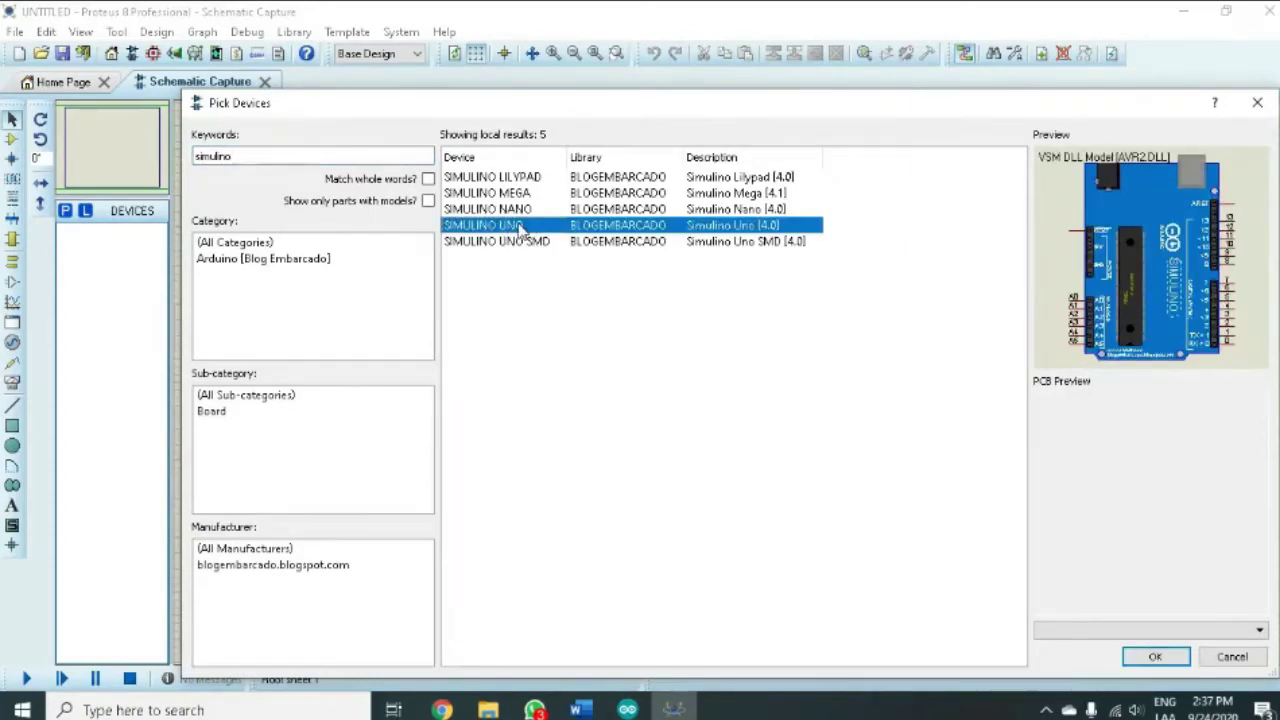
double_click(520, 228)
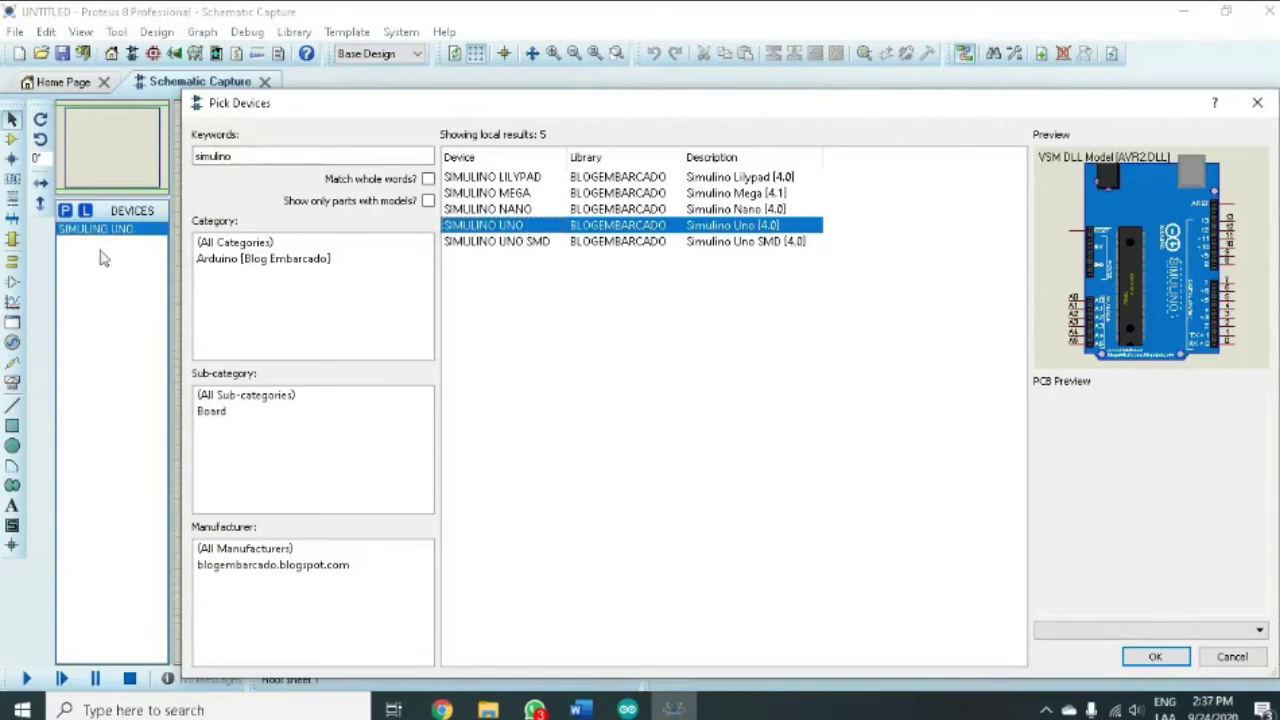
- Search for "res" and add the generic resistor RES from the DEVICE library to the device list
click(268, 156)
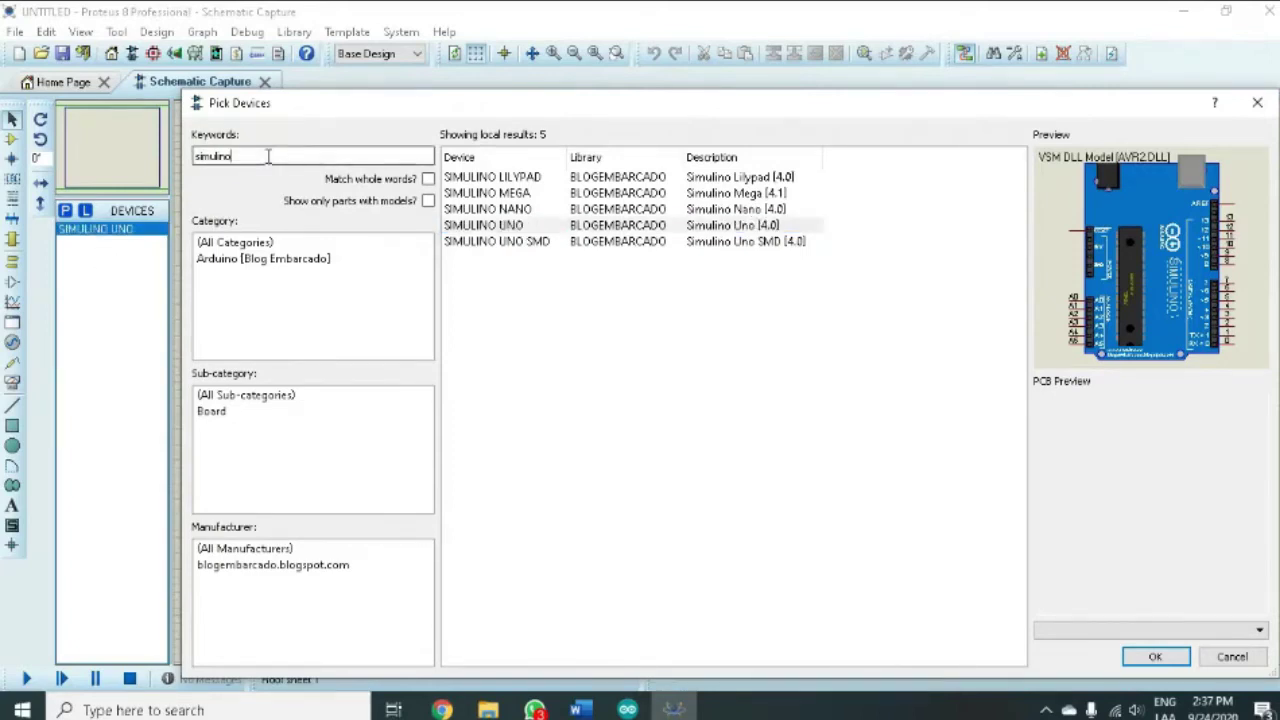
key(BackSpace)
key(BackSpace)
key(BackSpace)
key(BackSpace)
key(BackSpace)
key(BackSpace)
key(BackSpace)
text(res)
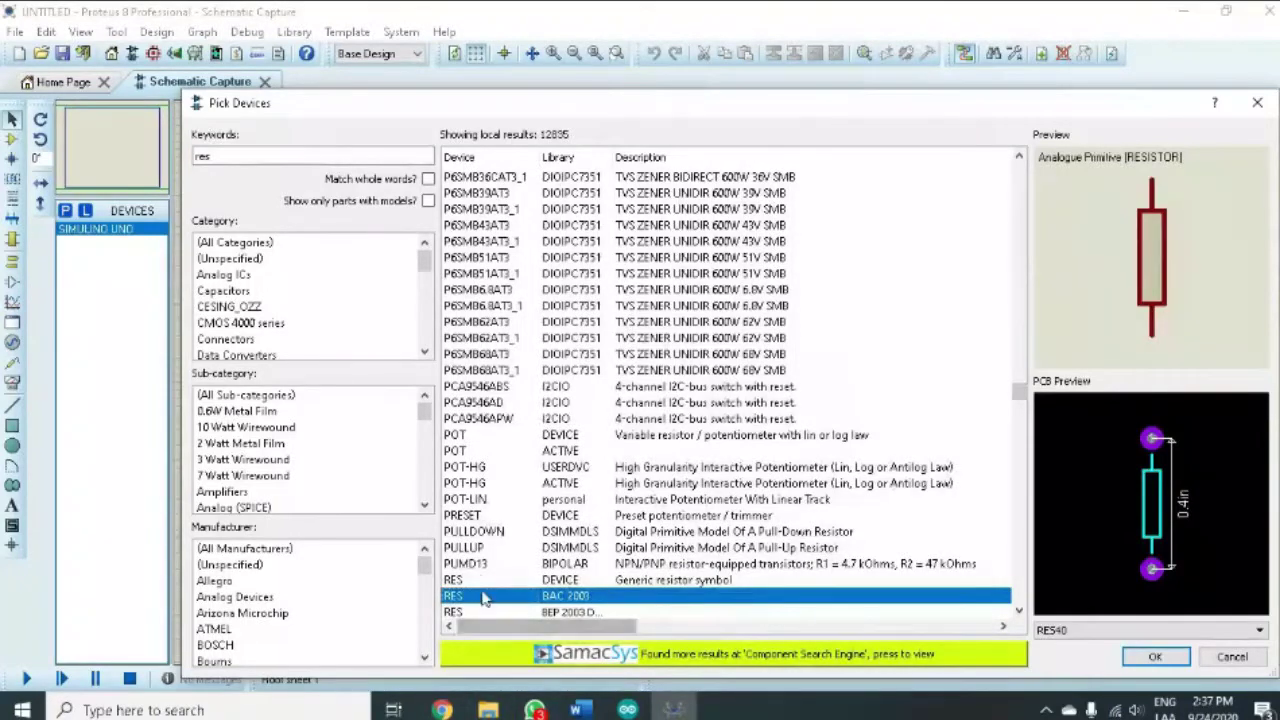
click(580, 582)
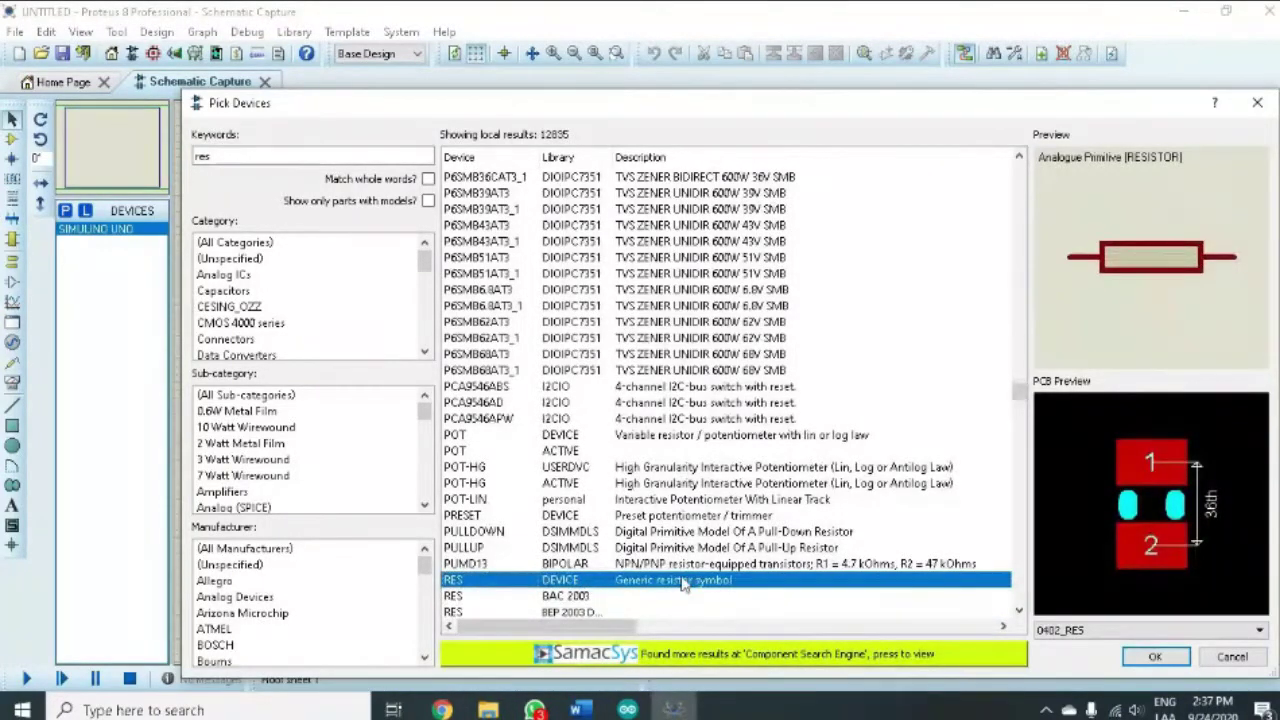
double_click(488, 582)
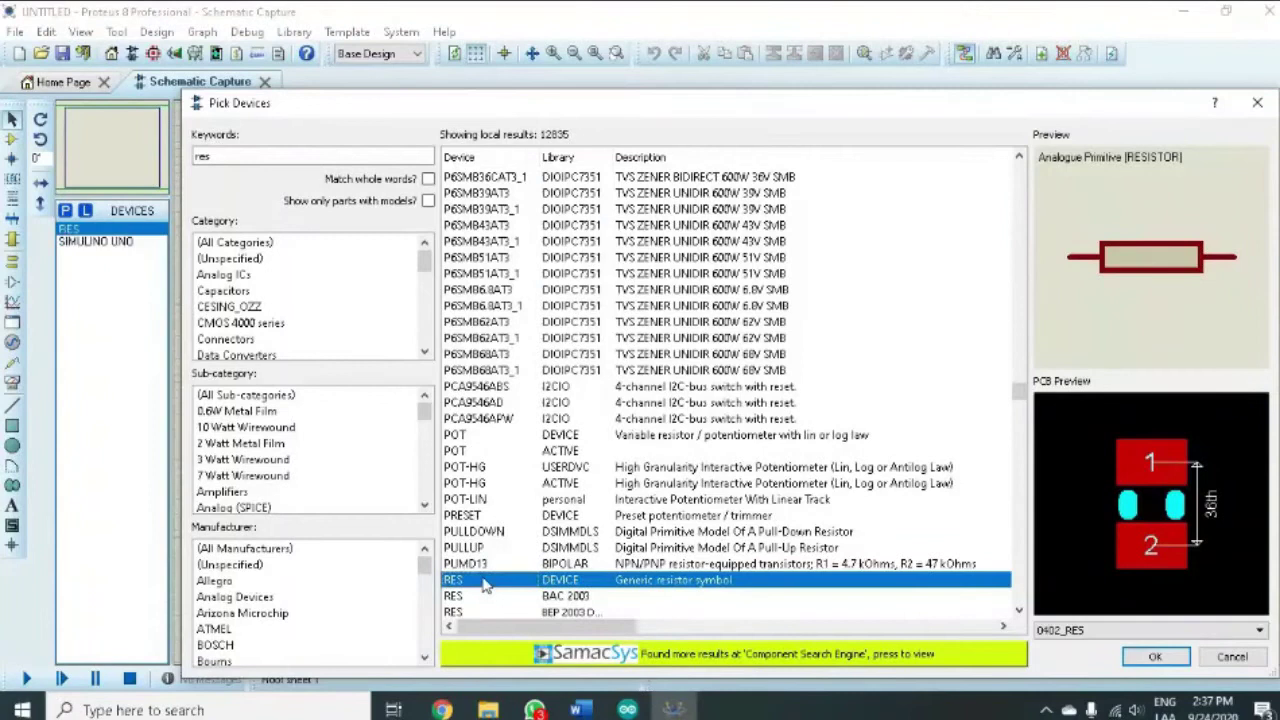
- Search for "led-" and add LED-GREEN and LED-RED from the ACTIVE library to the device list
click(338, 157)
key(BackSpace)
key(BackSpace)
key(BackSpace)
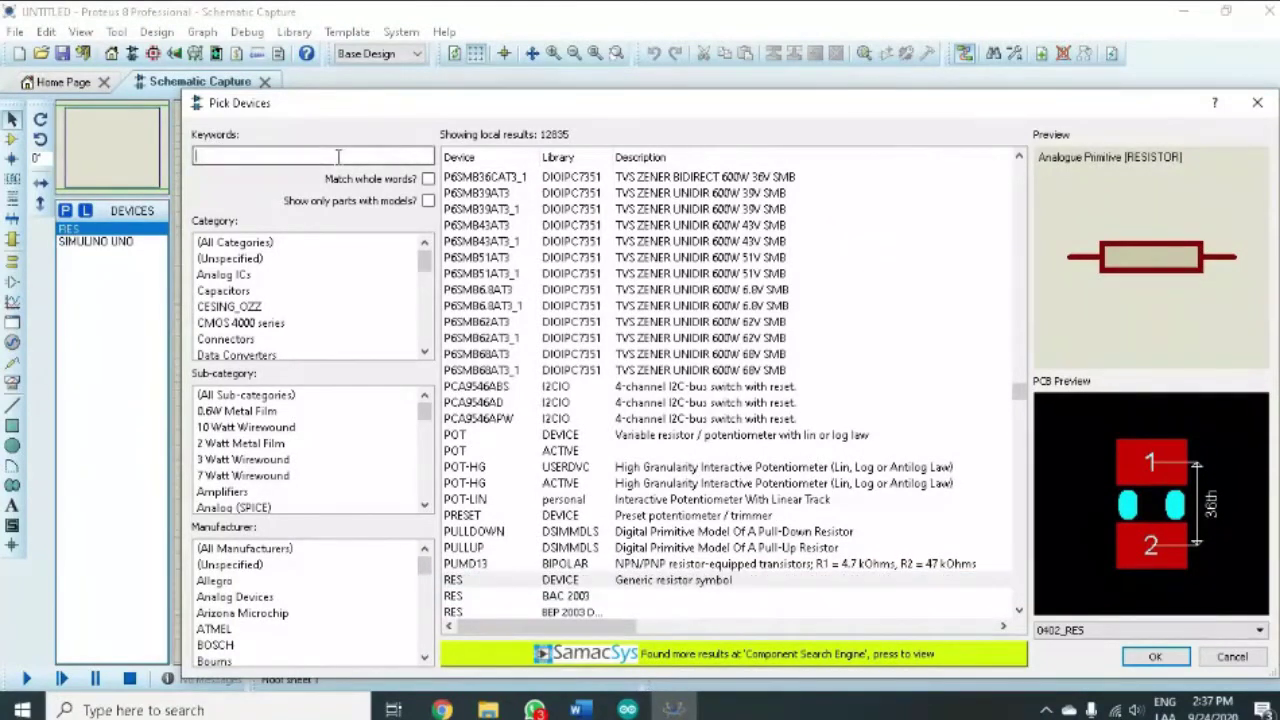
text(led)
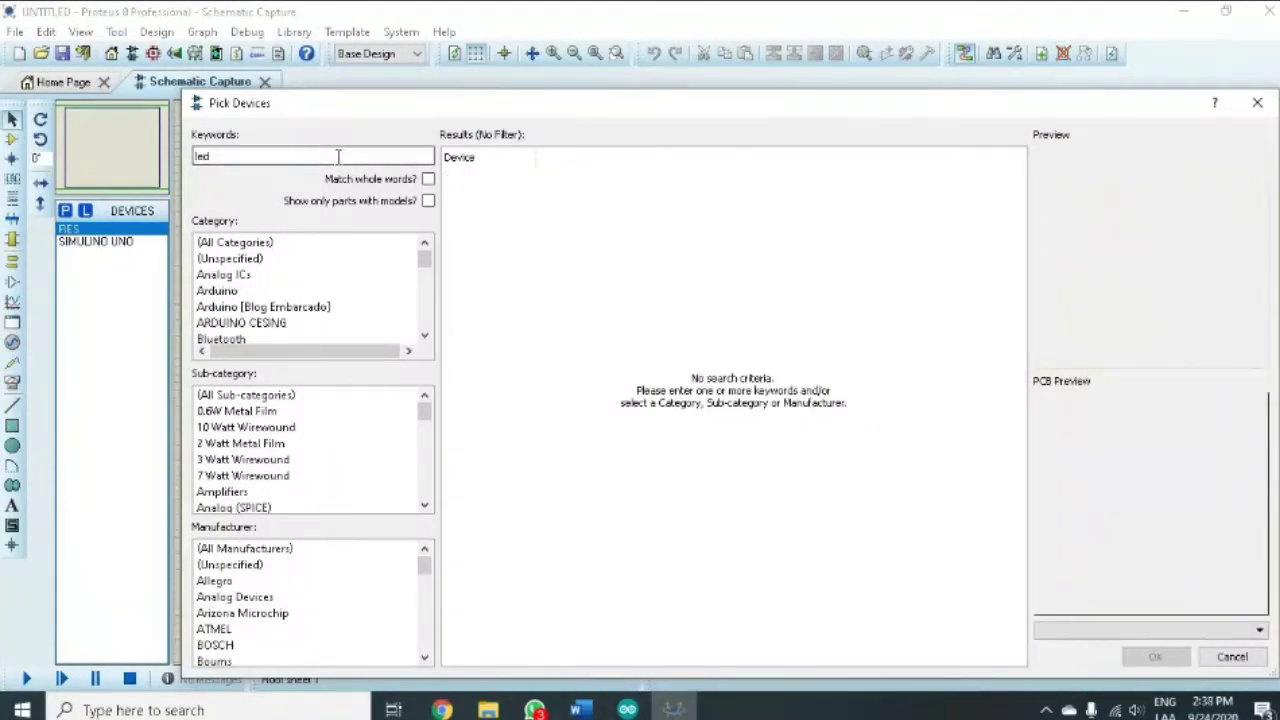
text(-)
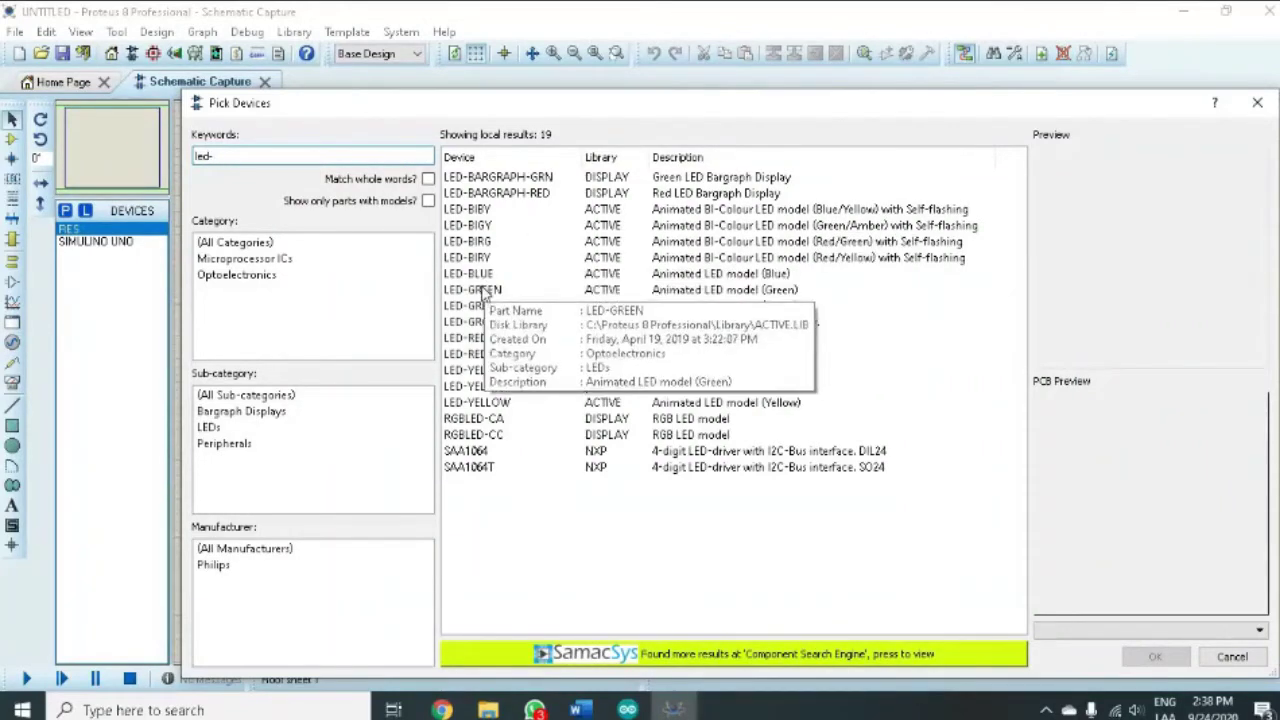
click(484, 290)
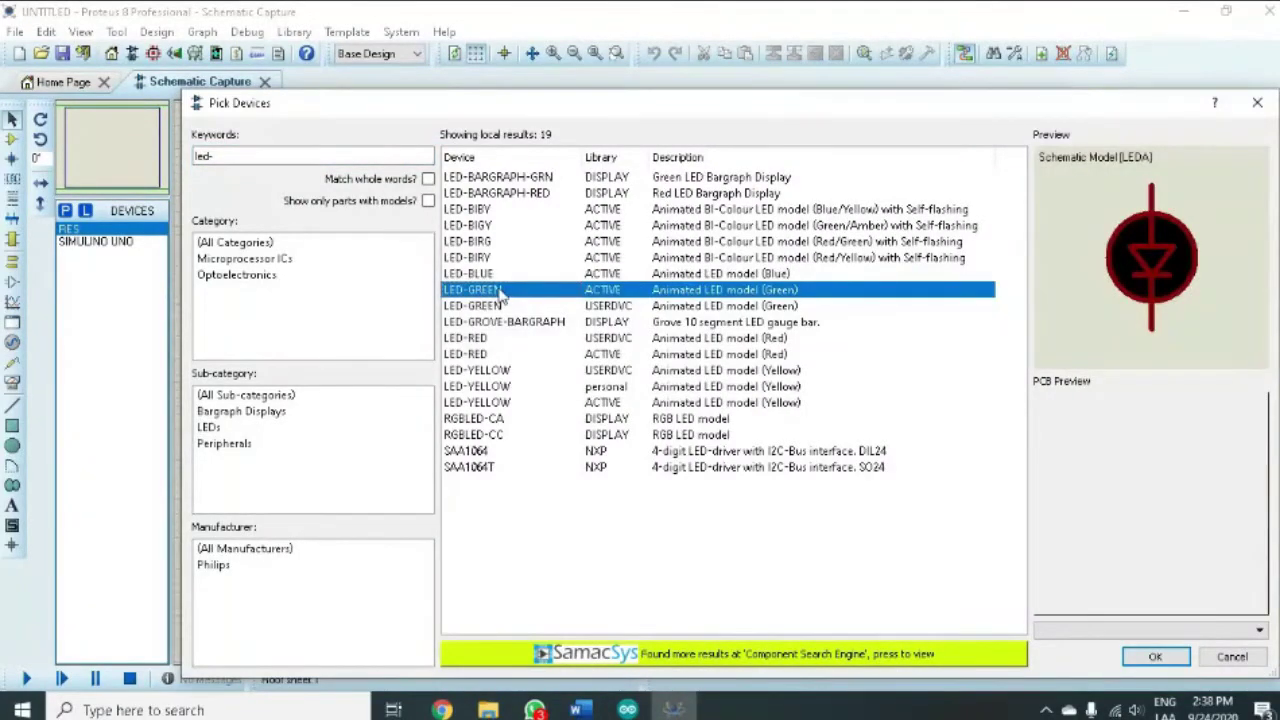
double_click(500, 290)
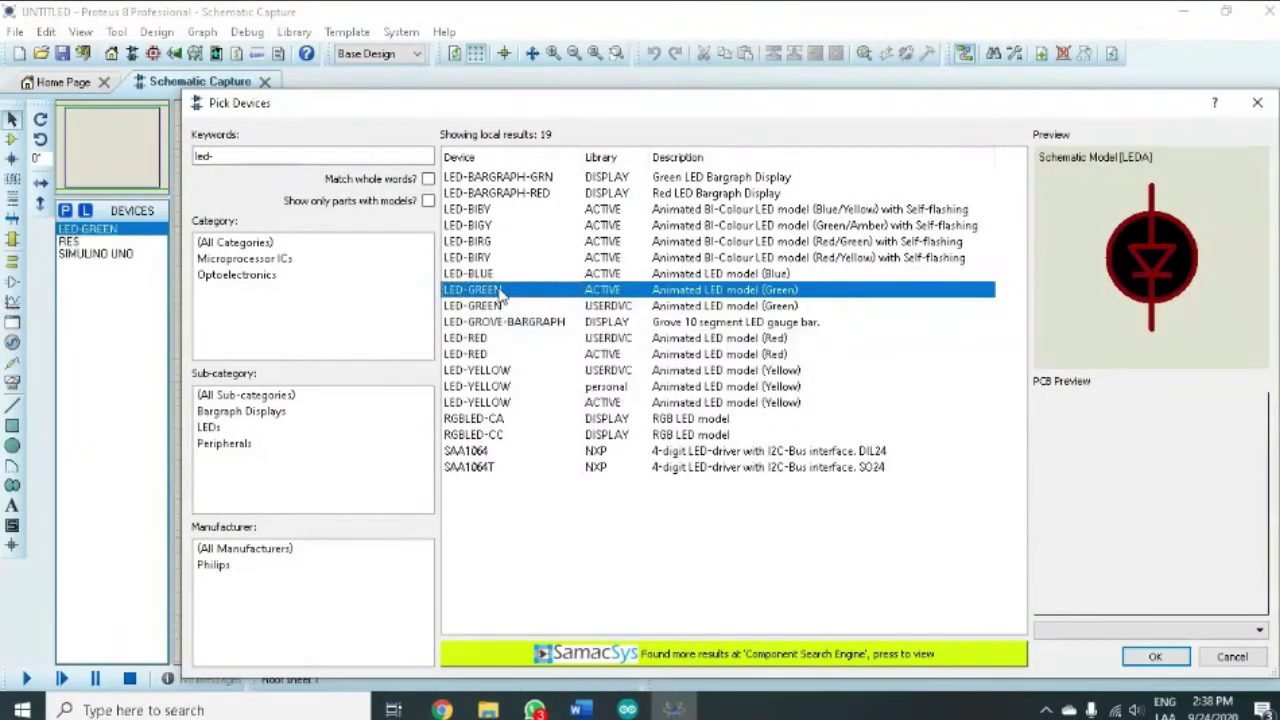
click(484, 354)
double_click(484, 358)
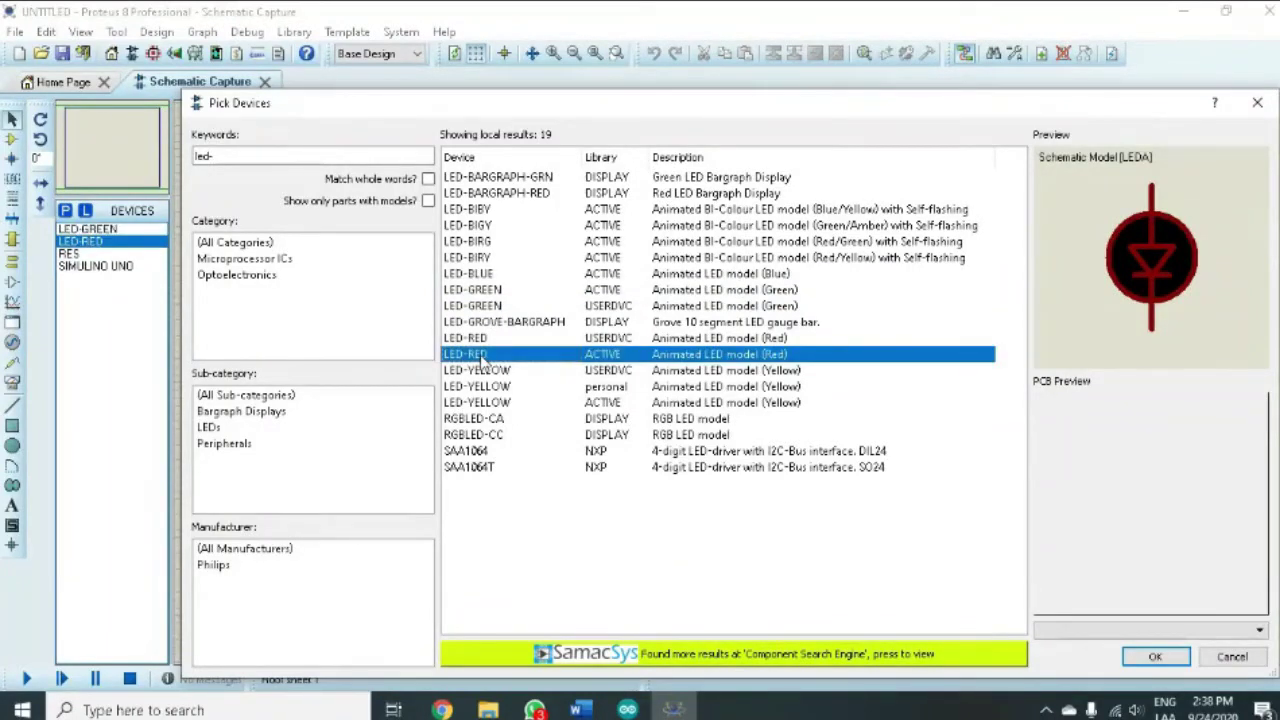
- Replace the device search keyword with "keypad"
click(336, 158)
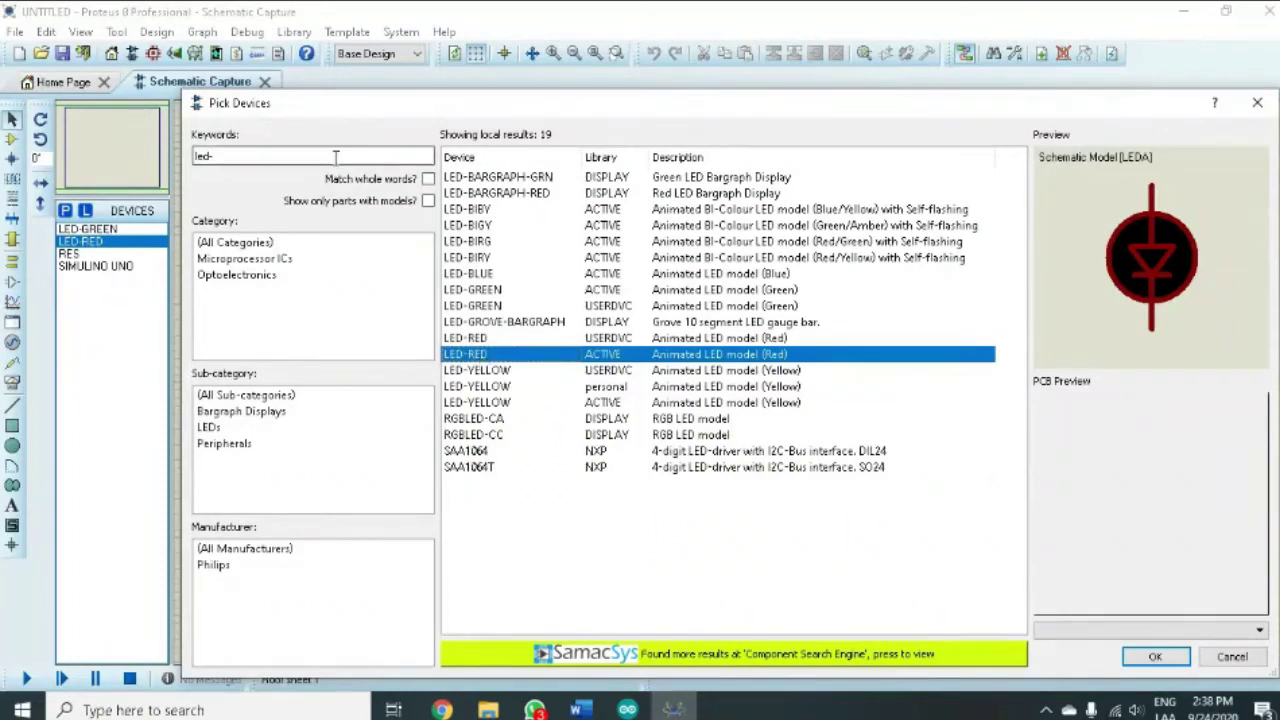
key(BackSpace)
key(BackSpace)
key(BackSpace)
key(BackSpace)
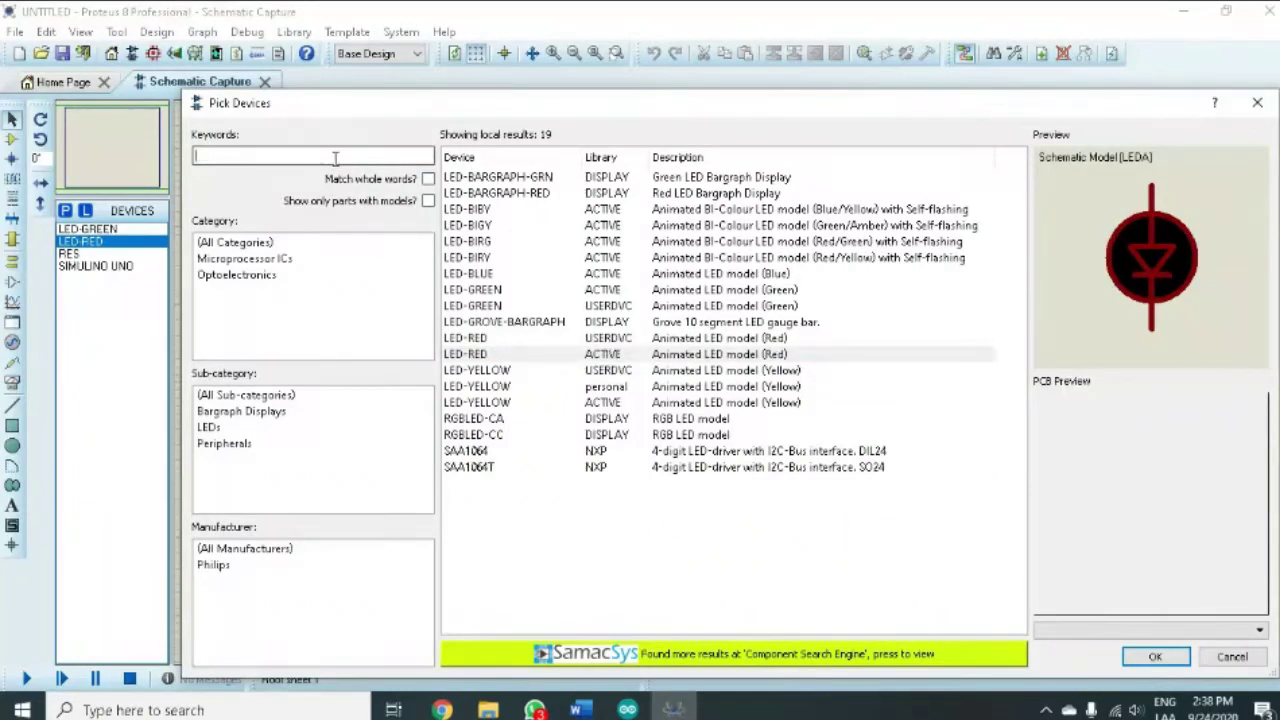
text(keypad)
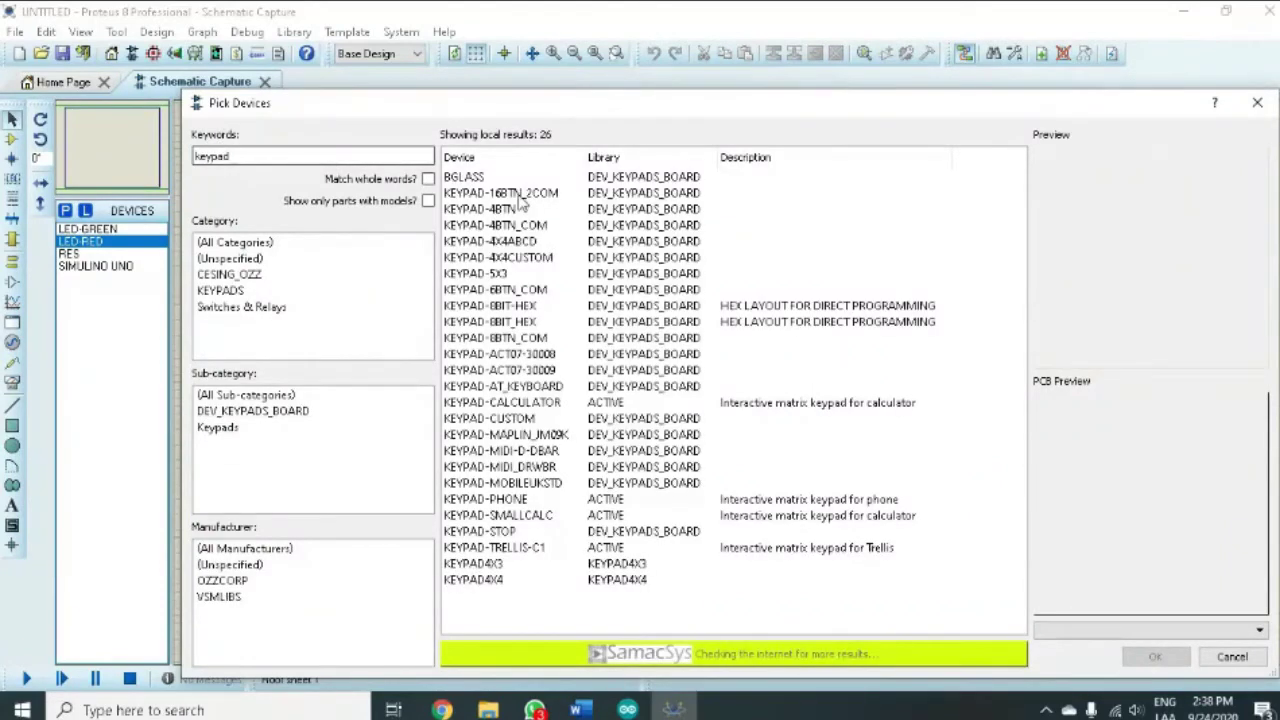
- Examine the previews of the listed keypad models to compare their key layouts and pins
click(520, 195)
key(Down)
key(Down)
key(Down)
key(Down)
key(Down)
key(Down)
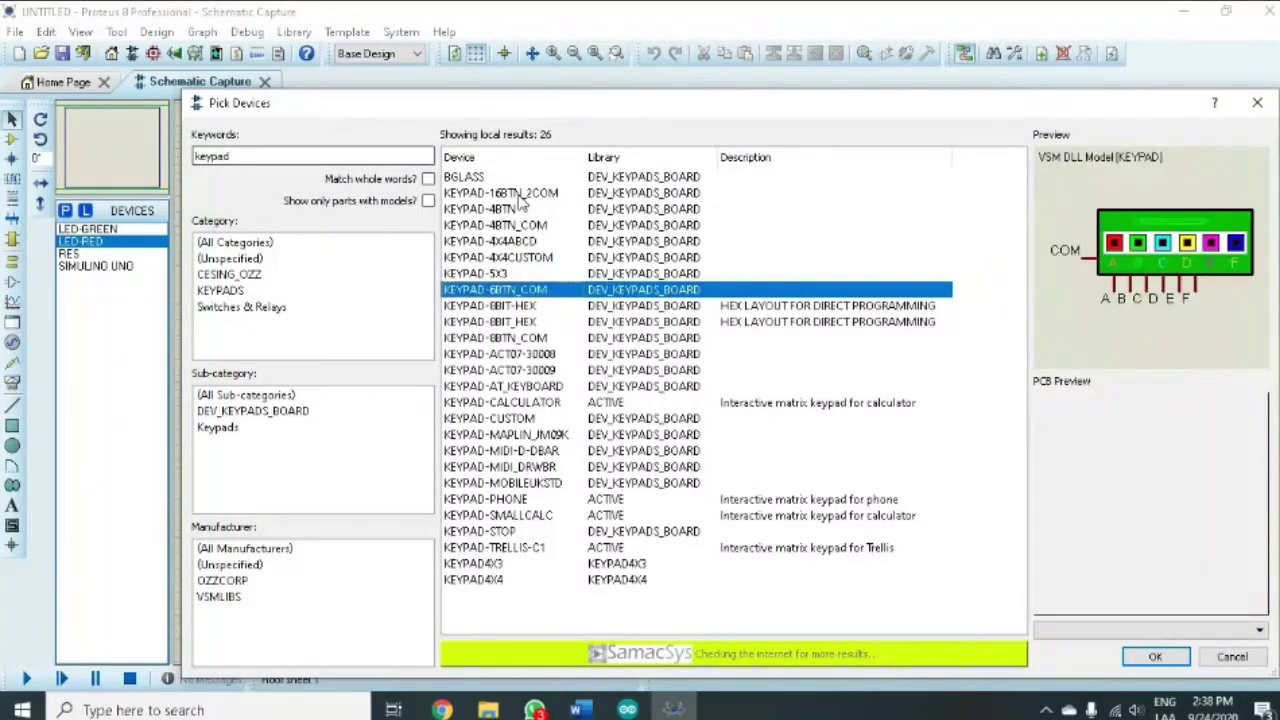
key(Down)
key(Down)
key(Down)
key(Down)
key(Down)
key(Down)
key(Down)
key(Down)
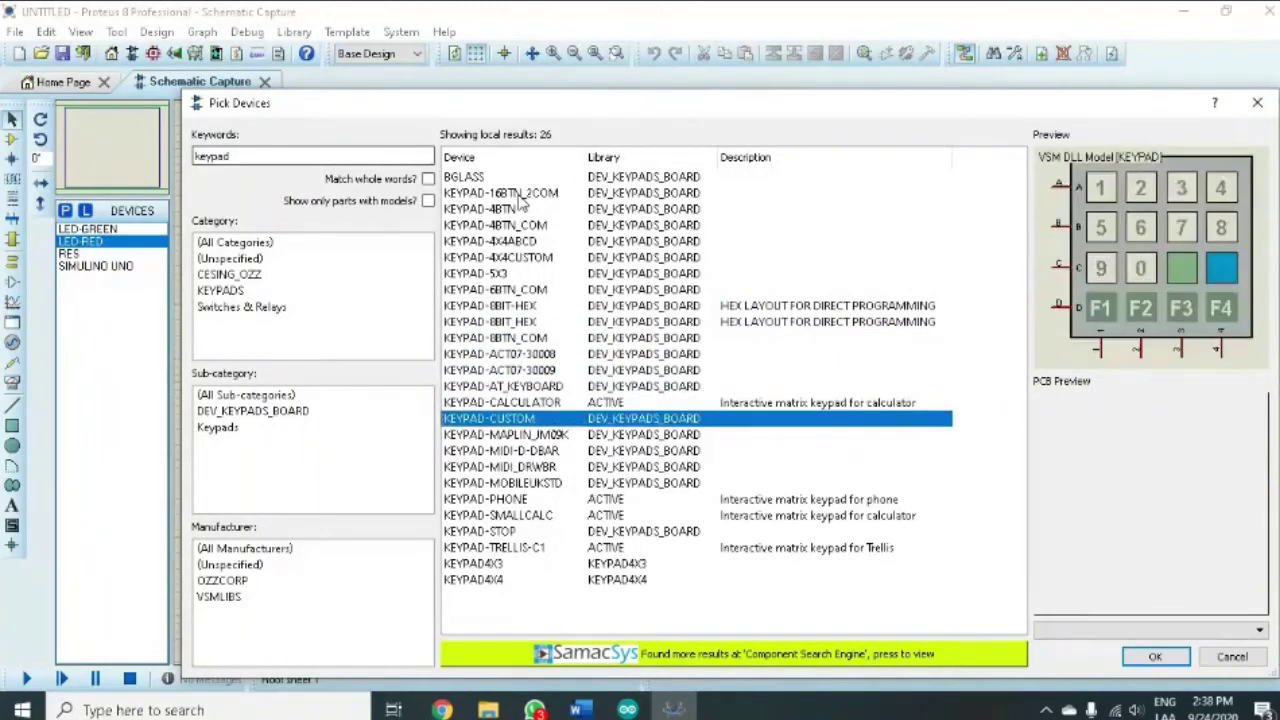
key(Down)
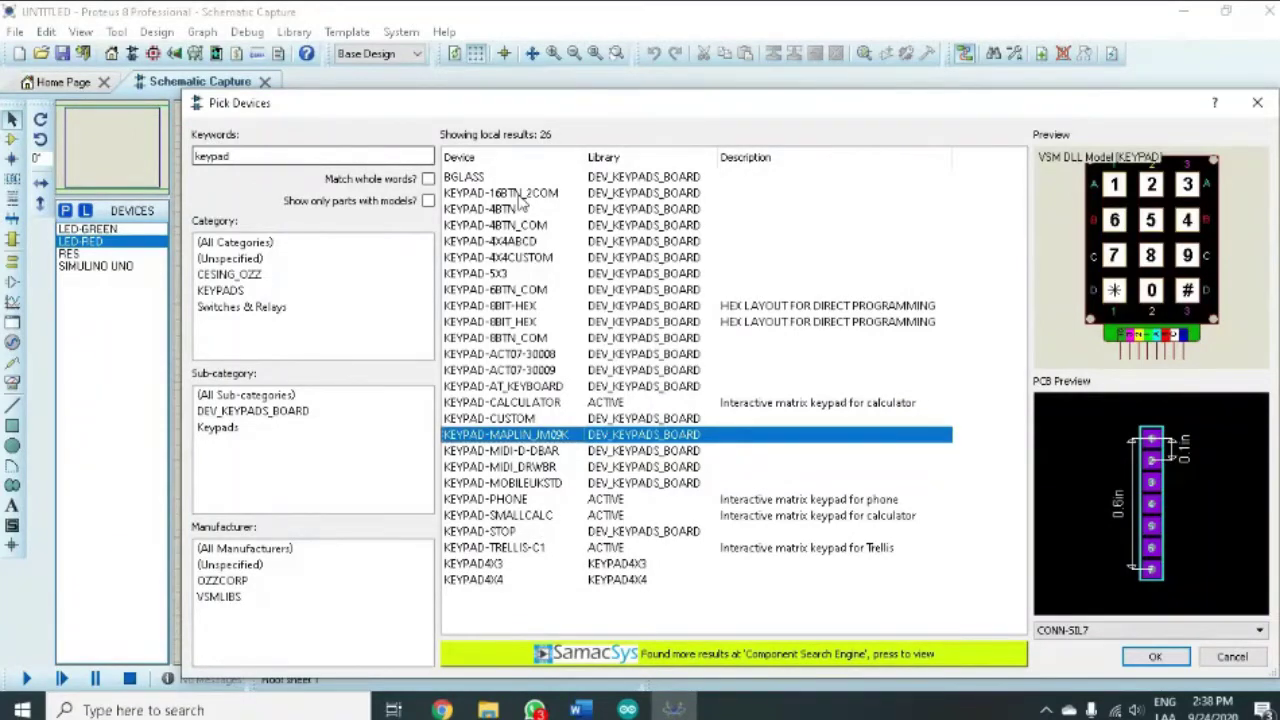
key(Down)
key(Down)
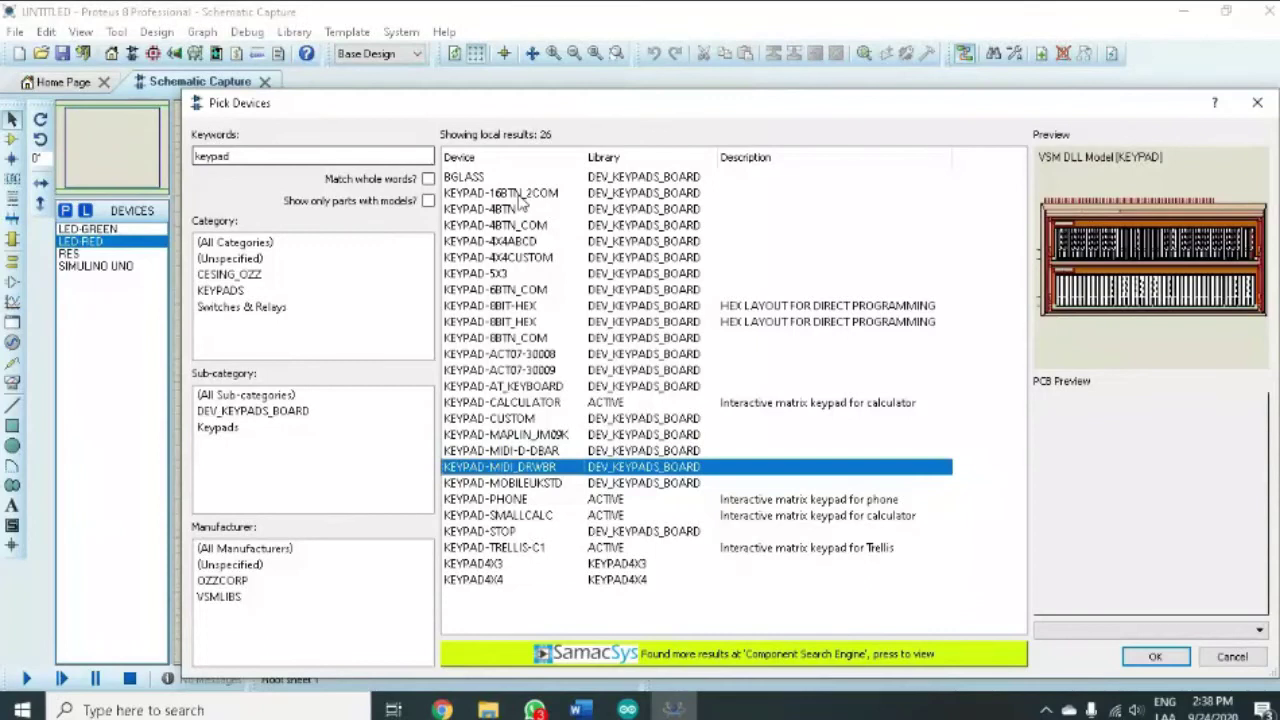
key(Down)
key(Down)
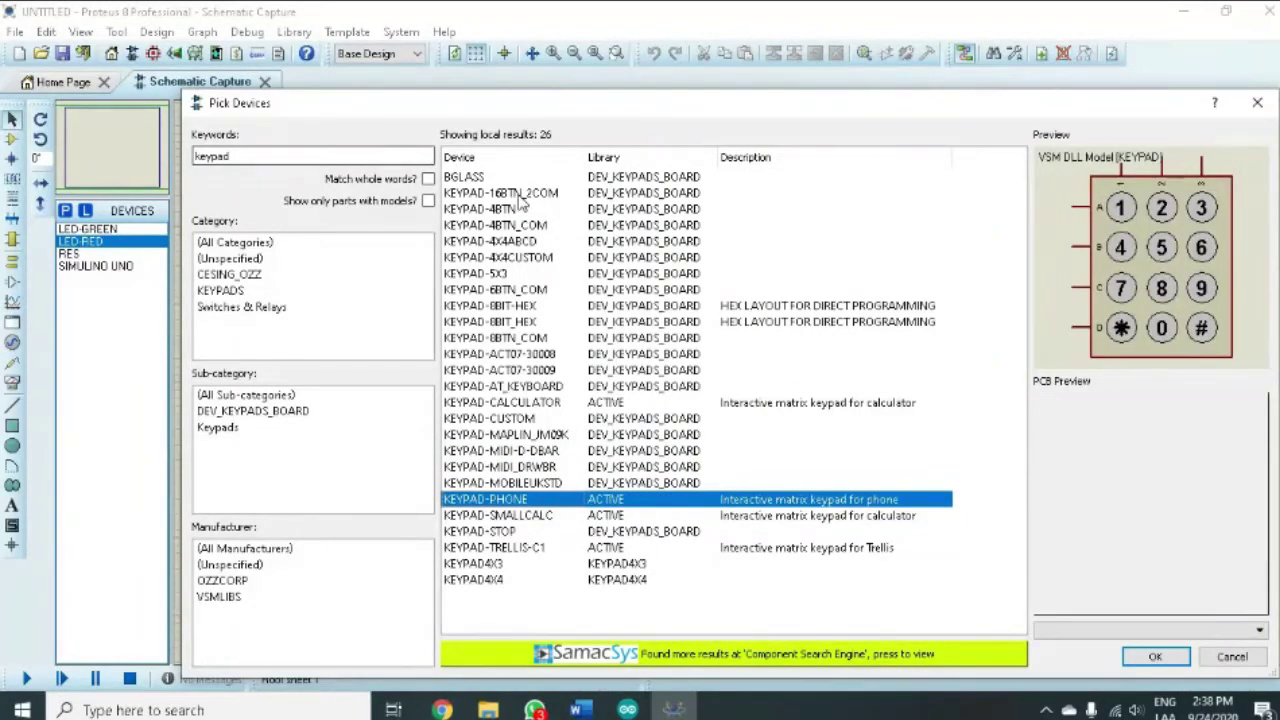
key(Up)
key(Up)
key(Up)
key(Up)
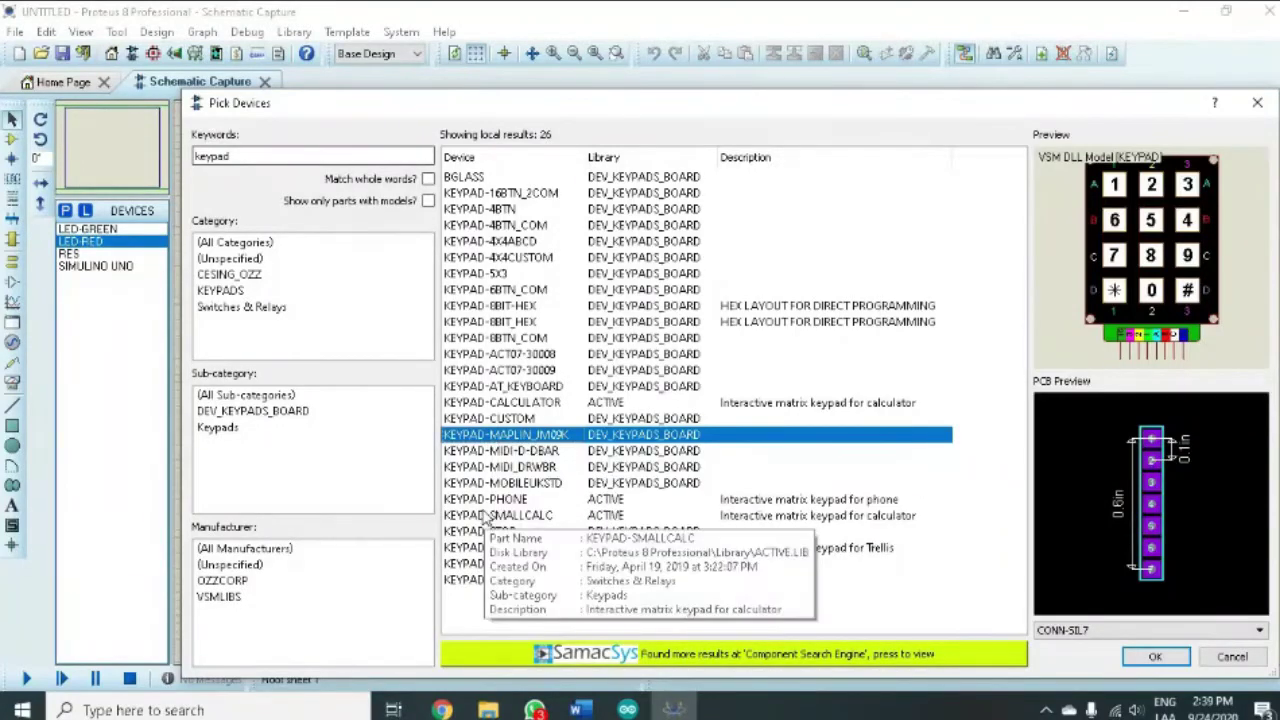
key(Down)
key(Down)
key(Down)
key(Down)
key(Down)
key(Down)
key(Down)
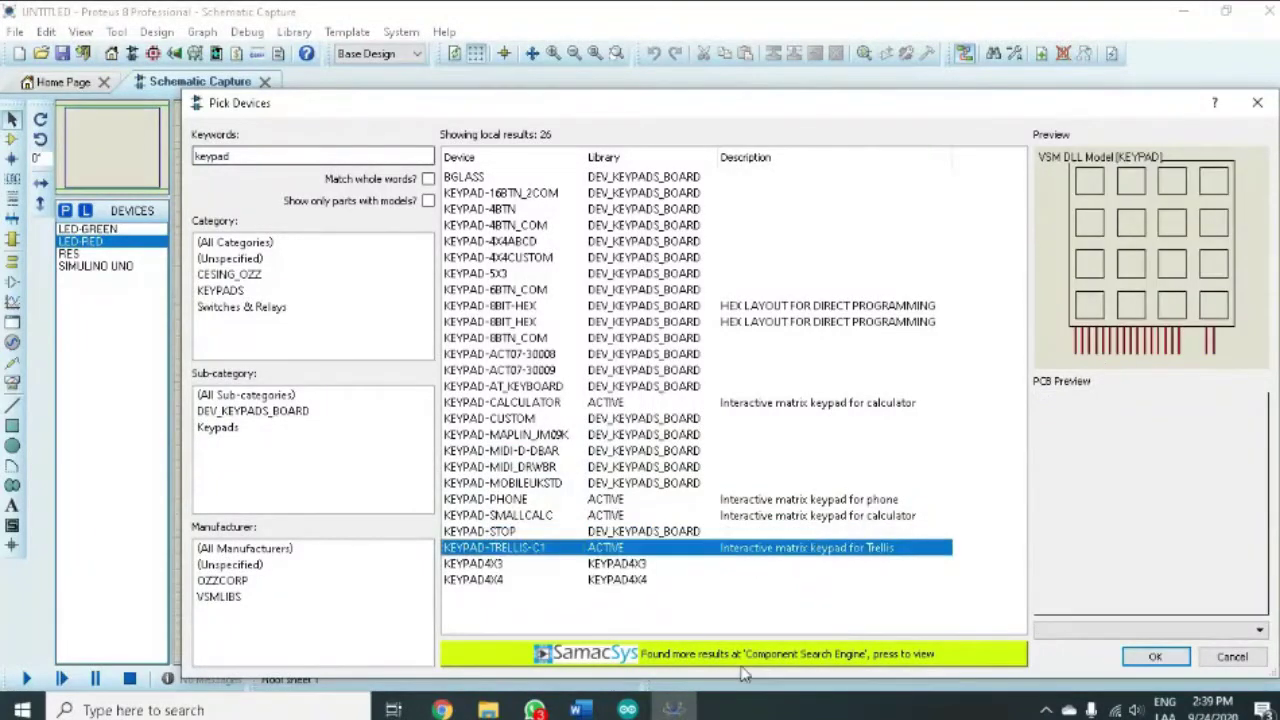
key(Down)
key(Down)
key(Up)
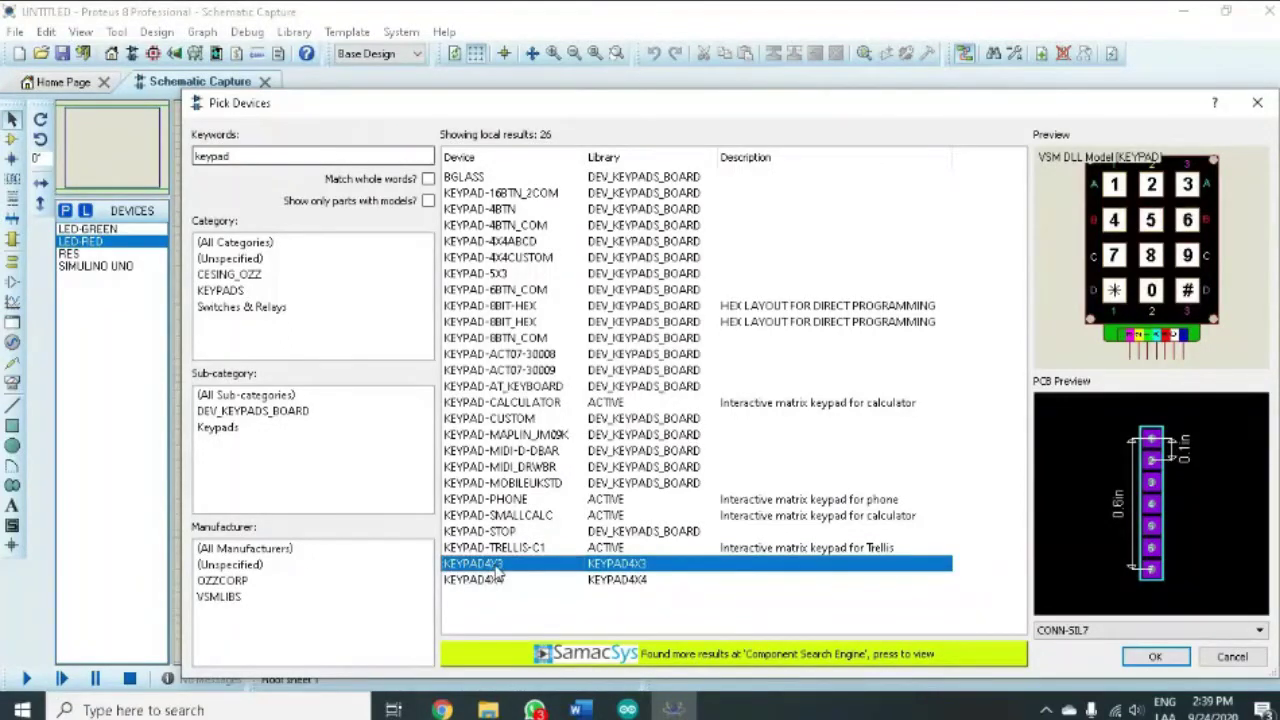
- Add KEYPAD-PHONE from the ACTIVE library to the device list and close the device picker
key(Up)
key(Up)
key(Up)
key(Up)
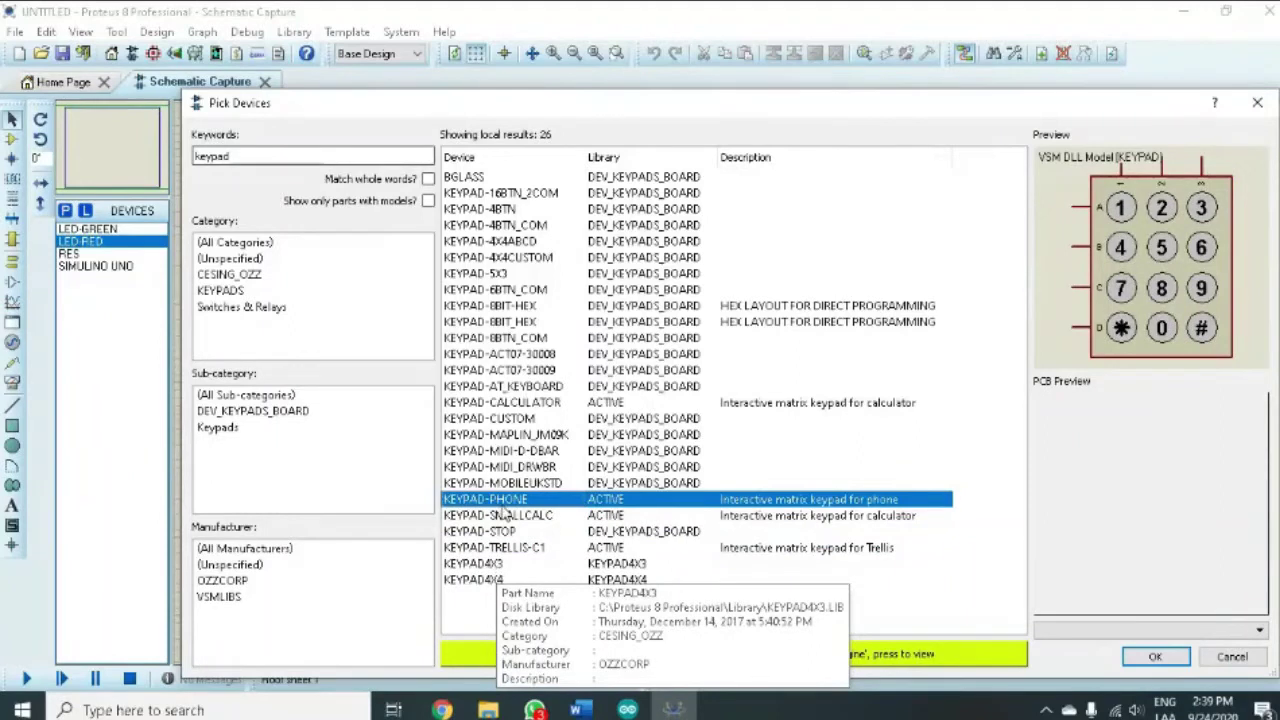
double_click(518, 499)
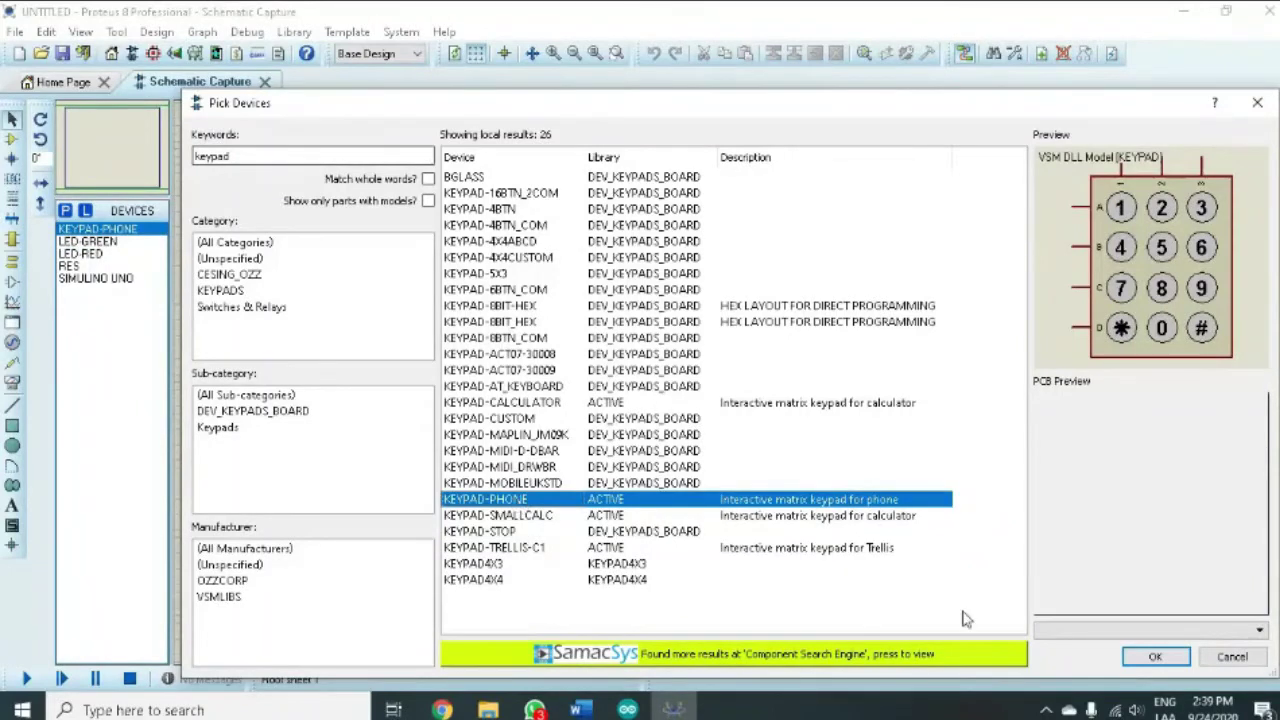
click(1155, 658)
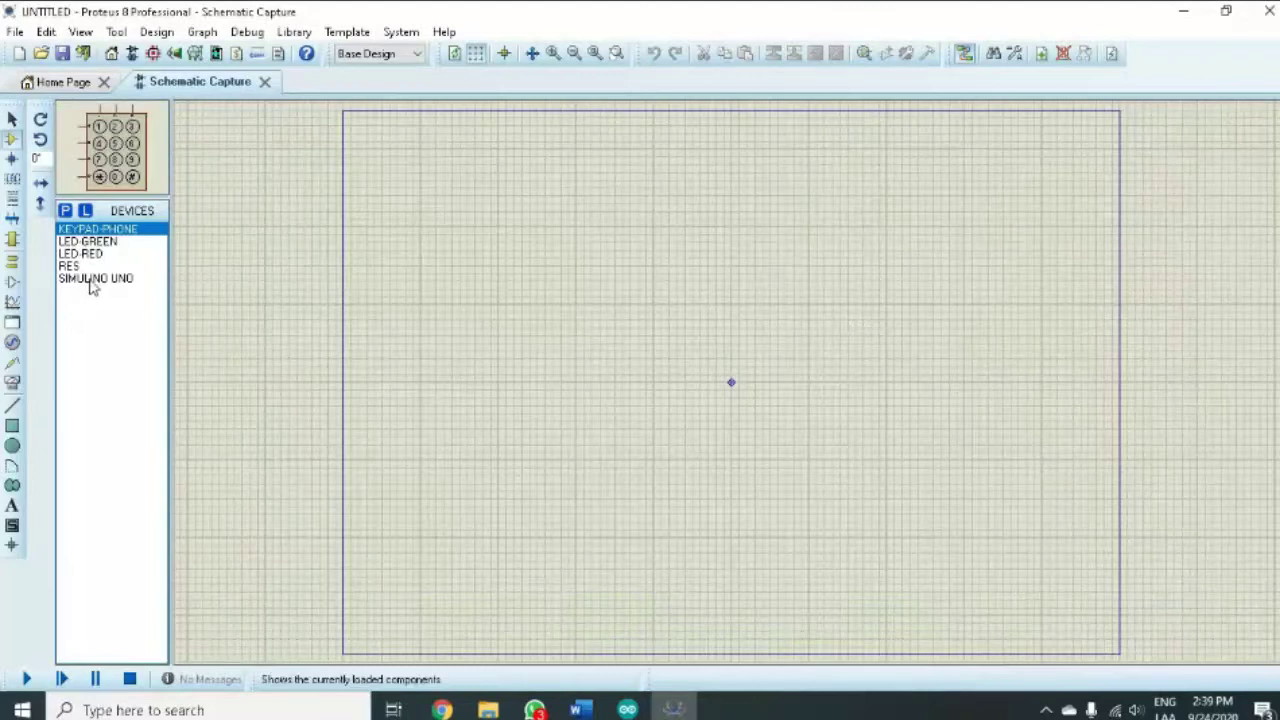
- Place the SIMULINO UNO near the middle of the sheet and the KEYPAD-PHONE to its right, leaving space between them
click(92, 280)
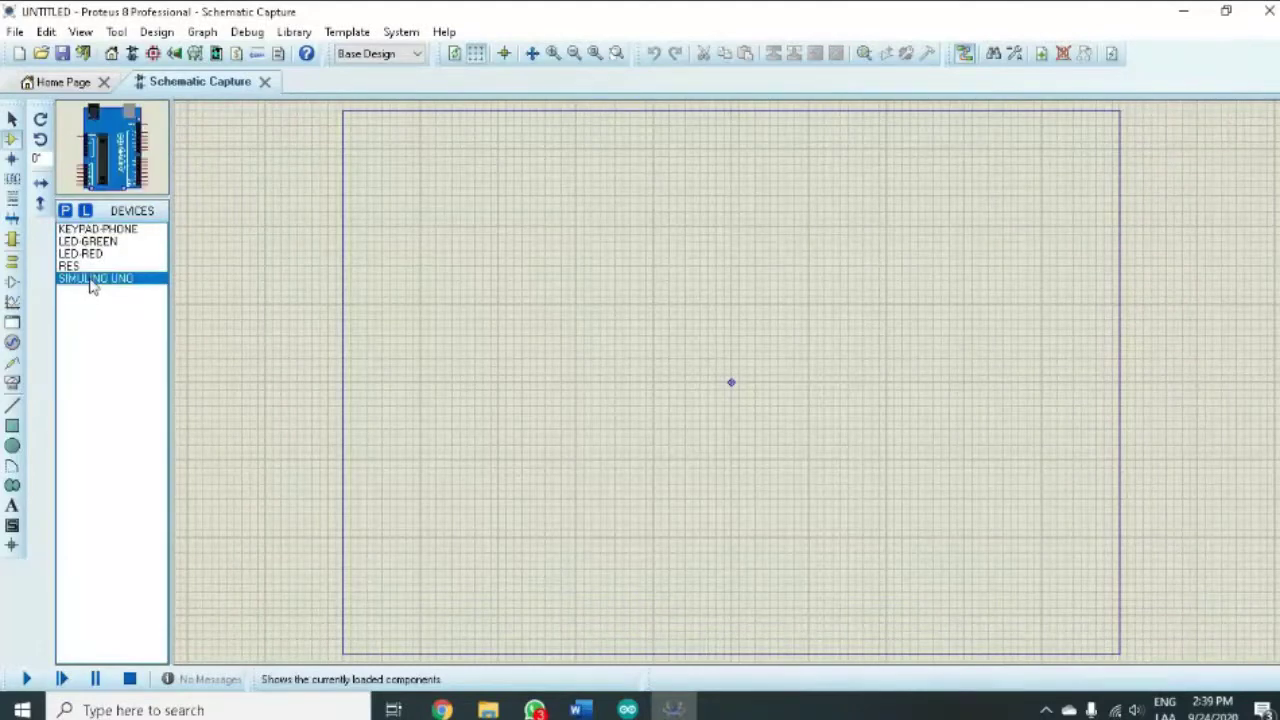
click(651, 349)
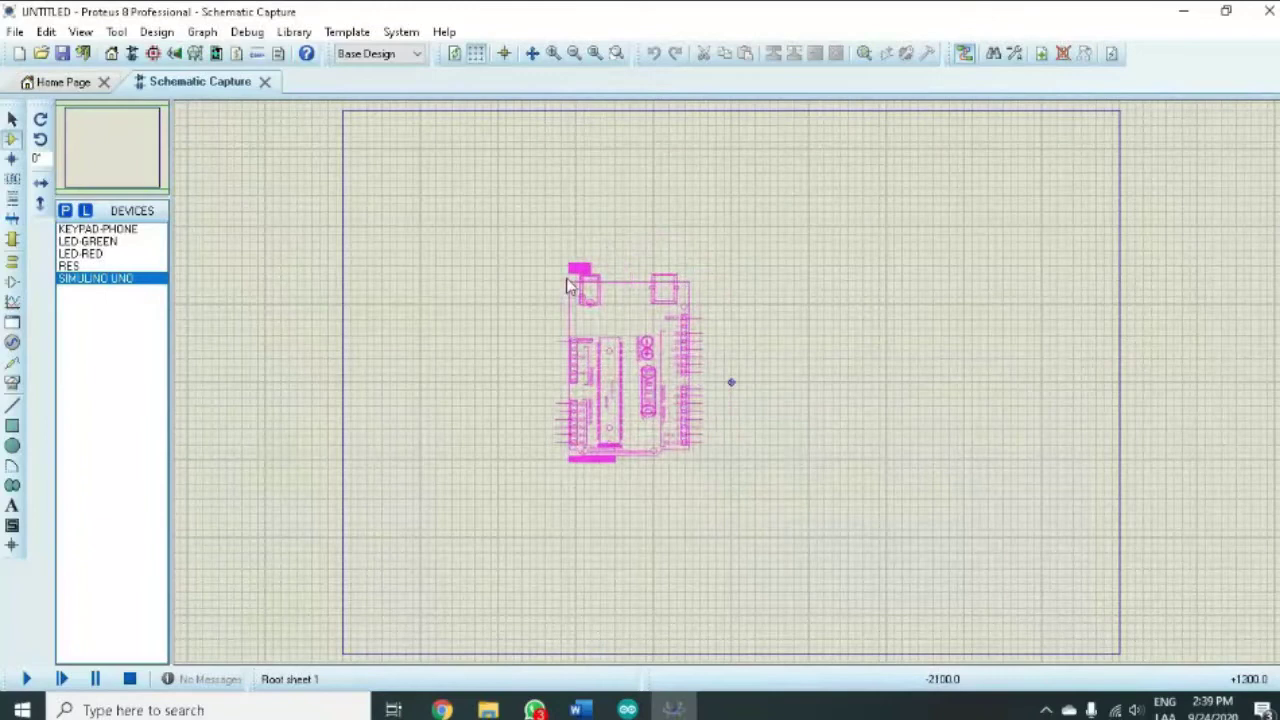
click(593, 278)
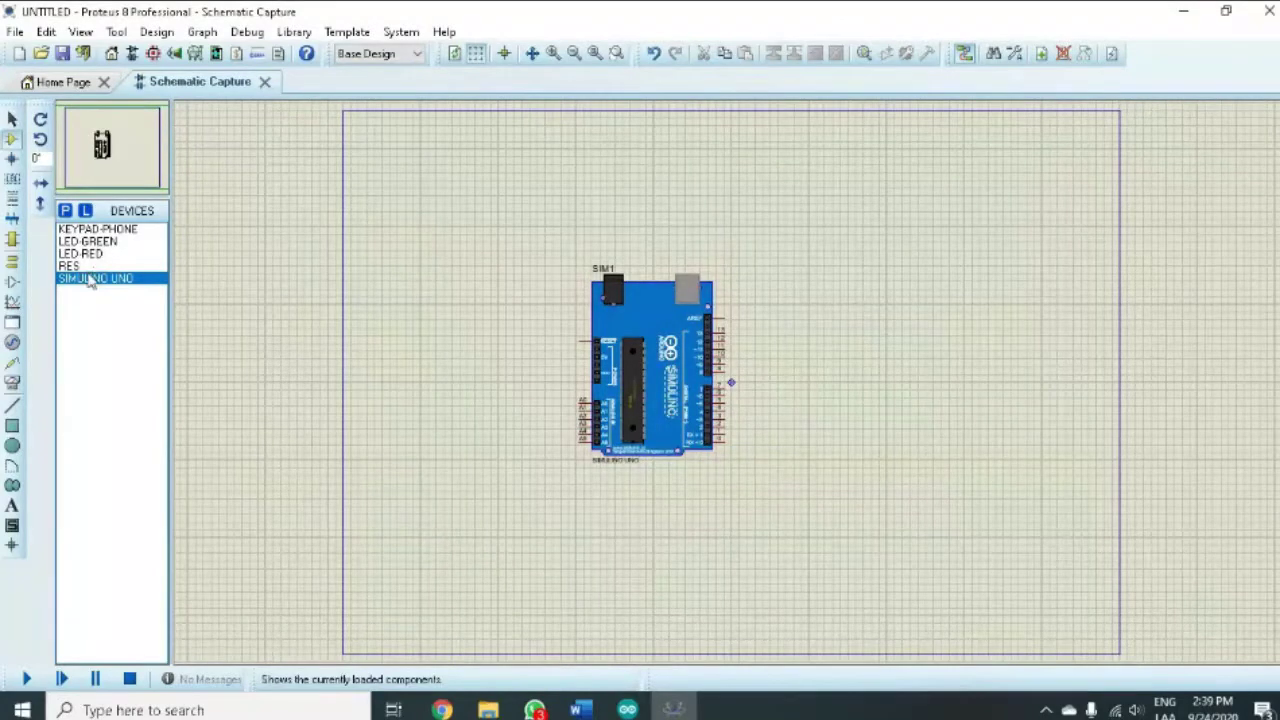
click(97, 229)
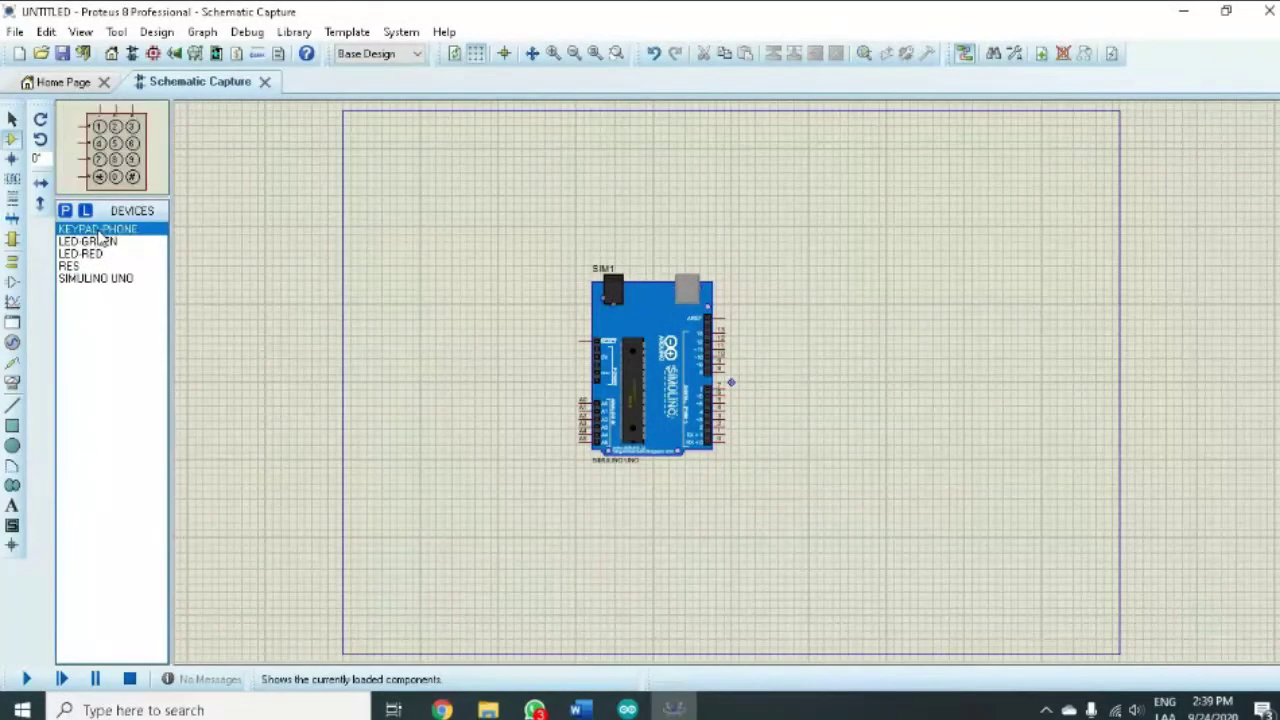
click(920, 402)
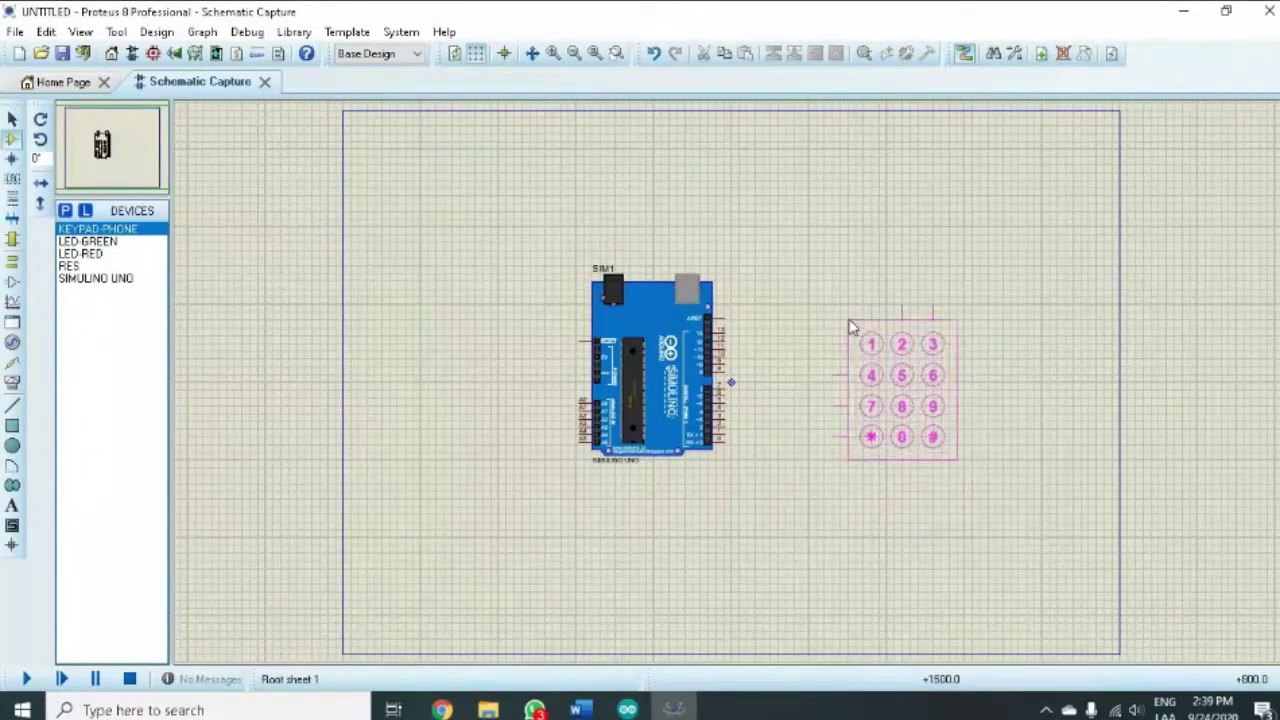
click(878, 316)
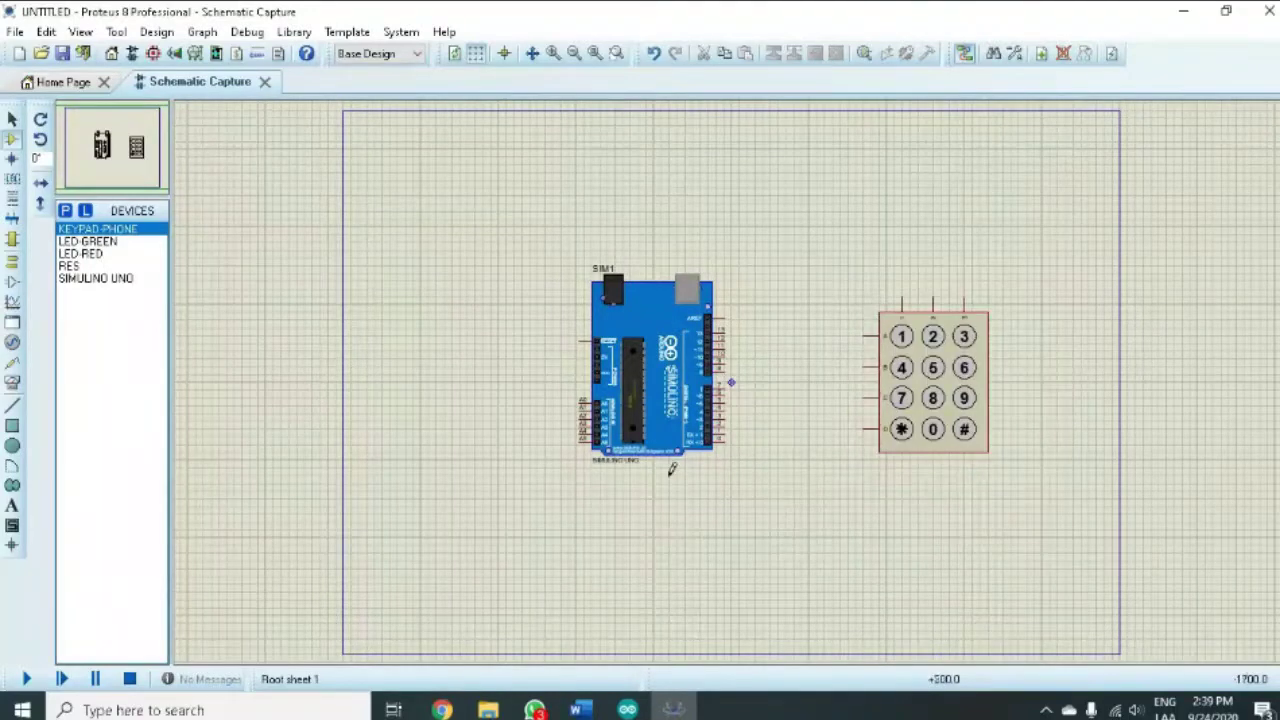
- Place a RES resistor rotated 90° between the Simulino board and the keypad
click(79, 268)
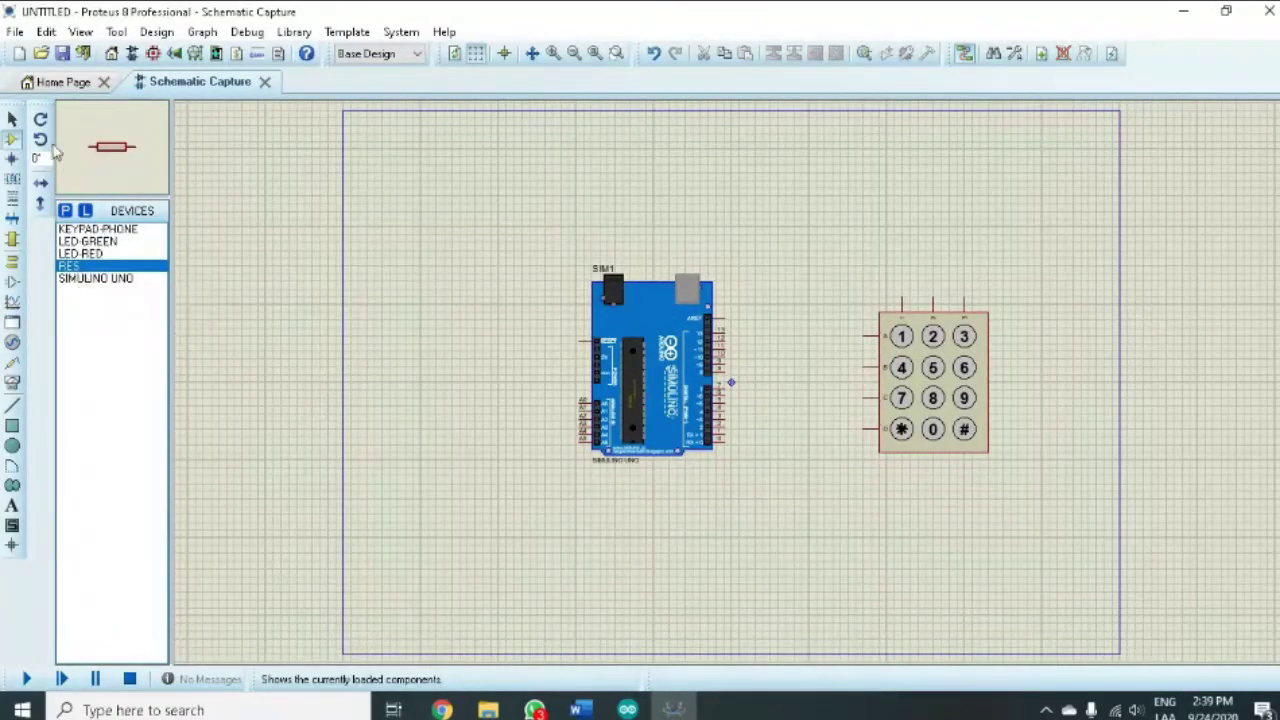
click(40, 139)
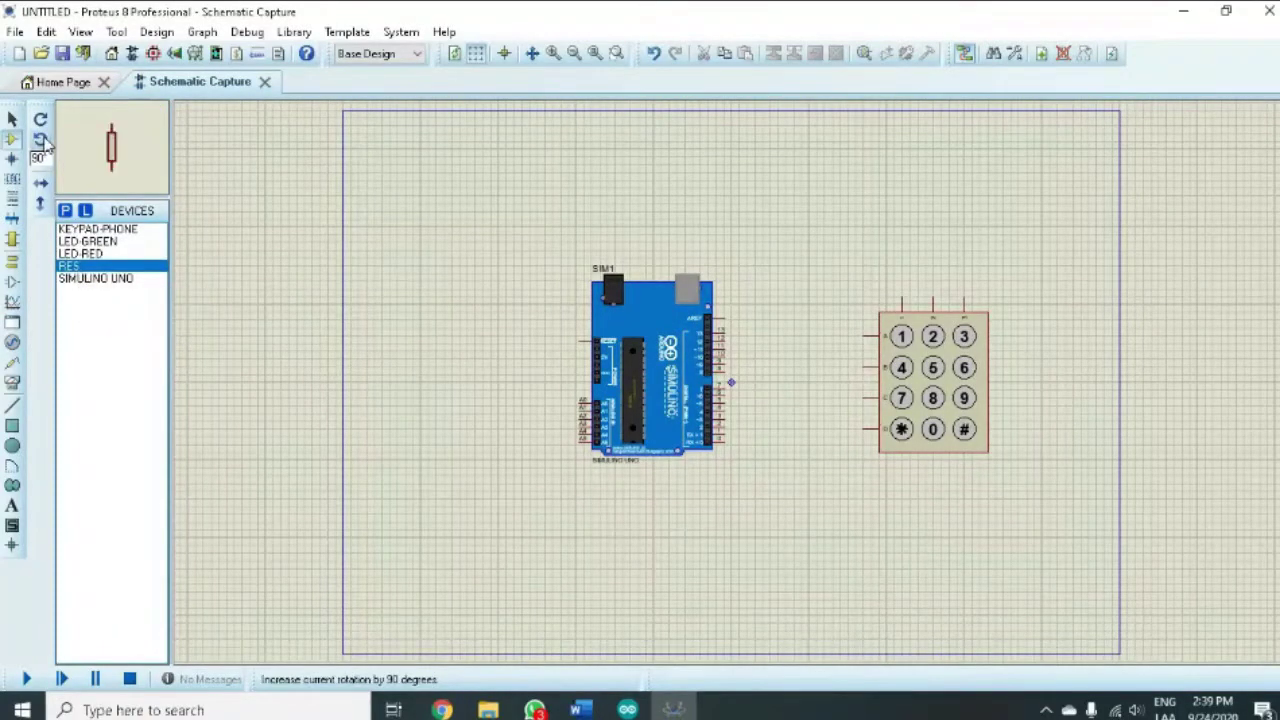
click(778, 386)
click(778, 385)
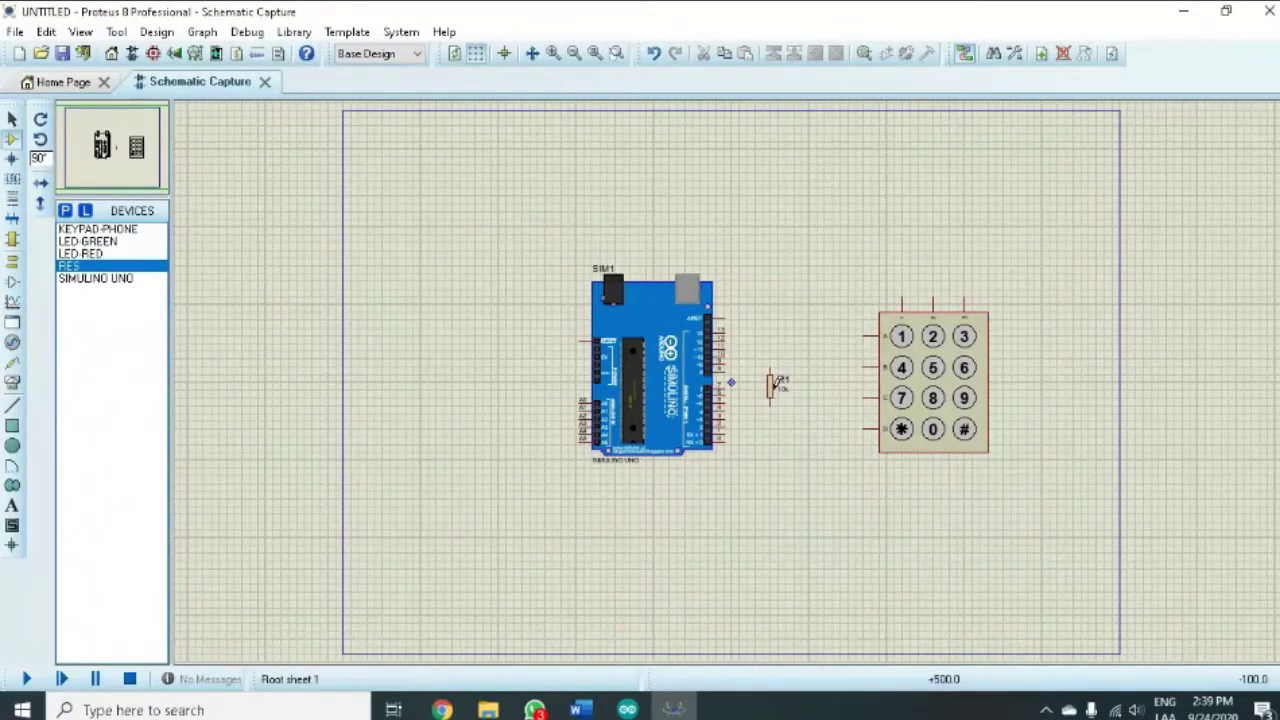
- Set the resistance of R1 to 200
scroll(776, 386, up, 5)
double_click(734, 375)
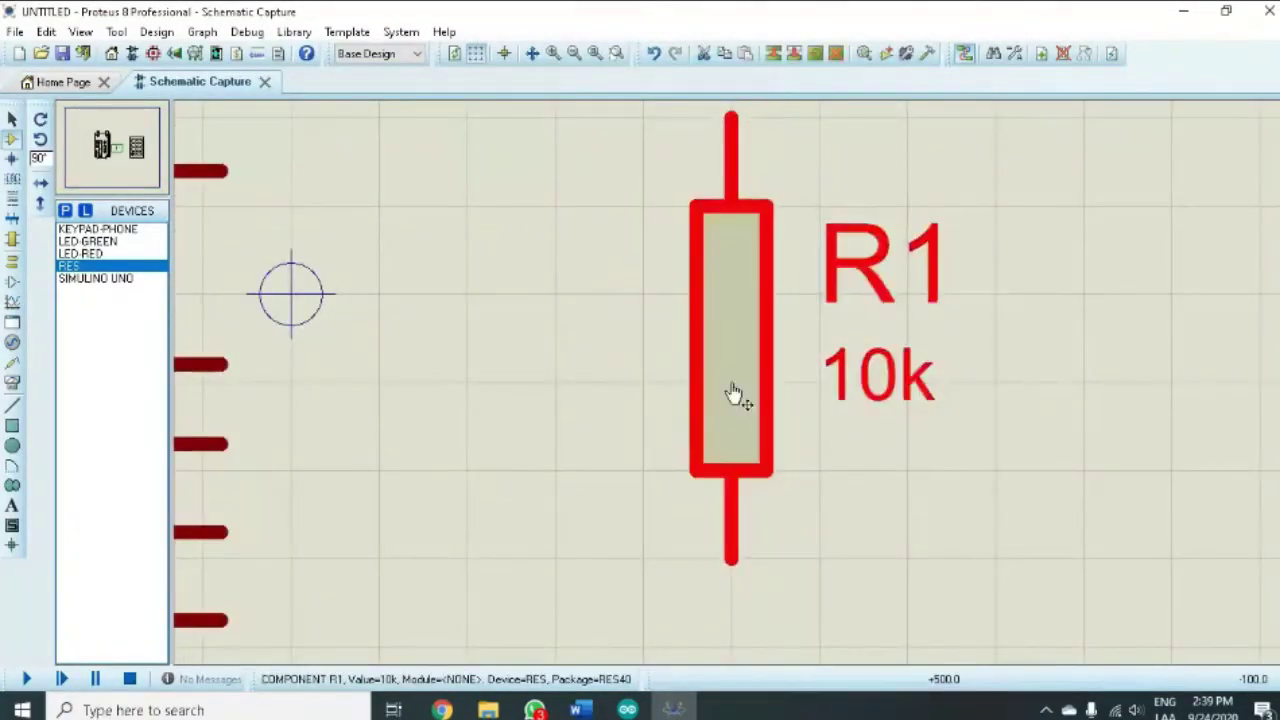
click(568, 227)
double_click(568, 227)
text(200)
key(Return)
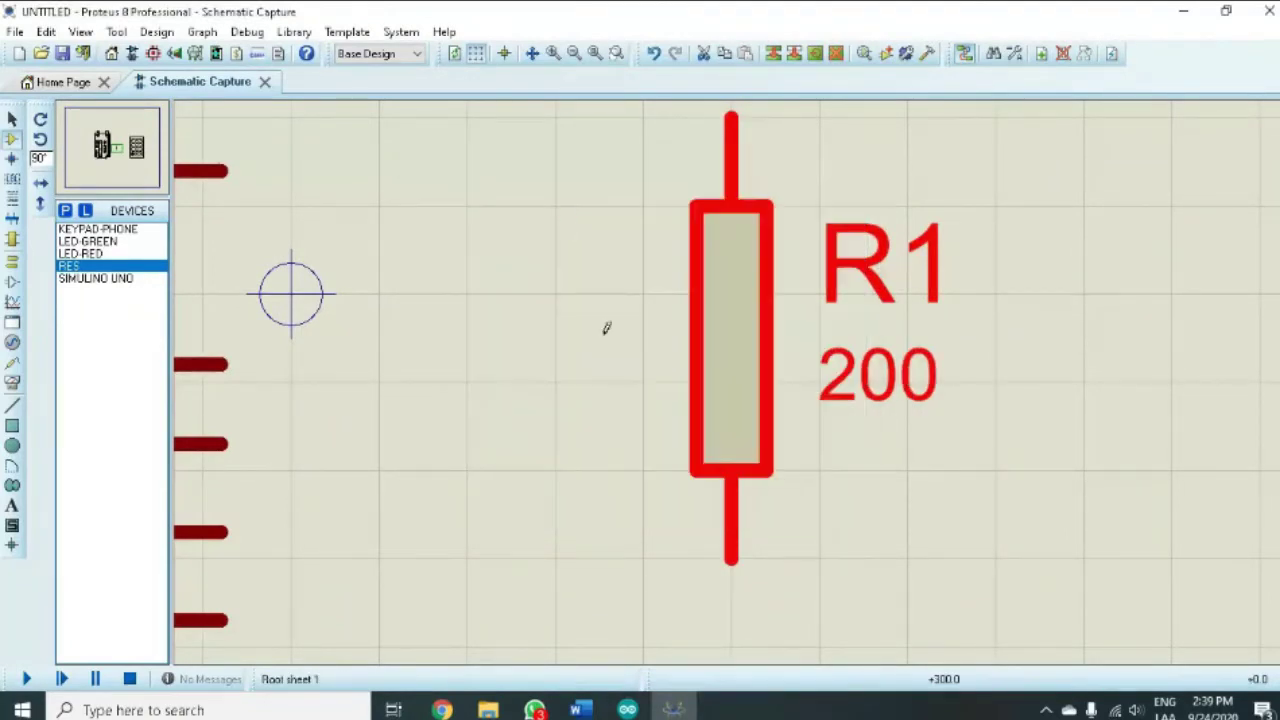
- Duplicate resistor R1 and place the copy beside it on the keypad side
scroll(650, 331, down, 4)
scroll(700, 300, up, 4)
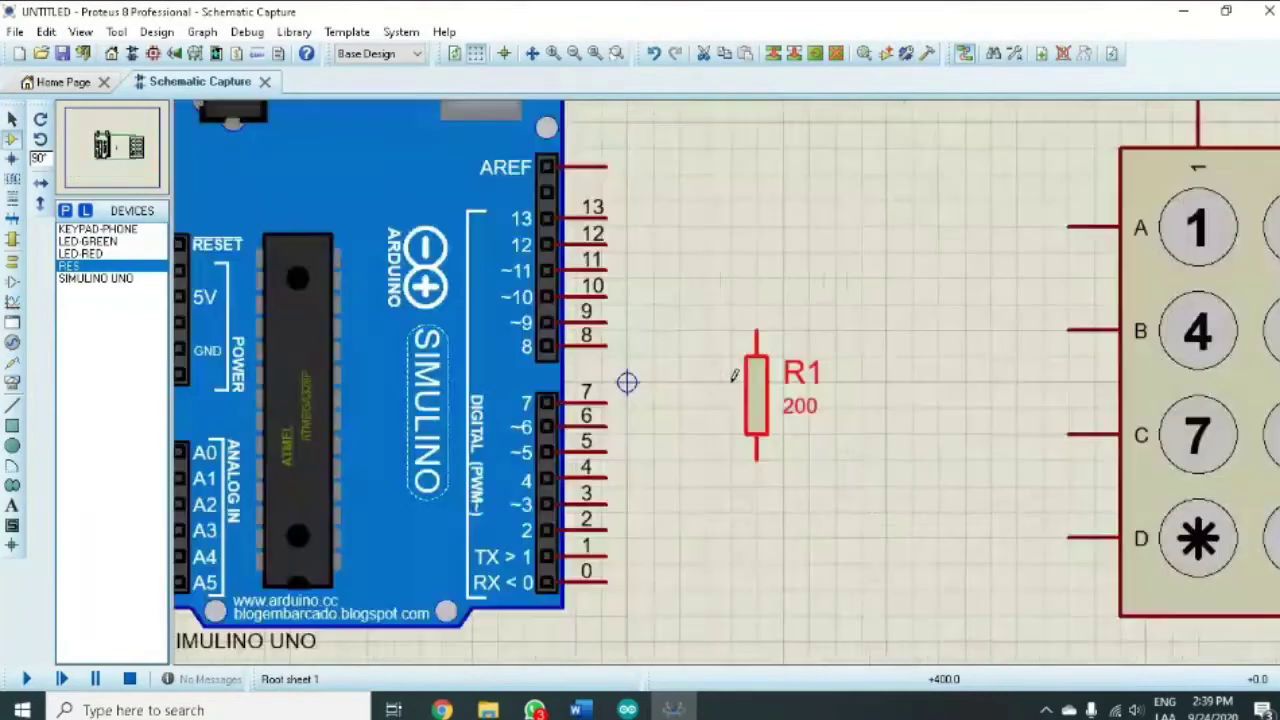
click(836, 494)
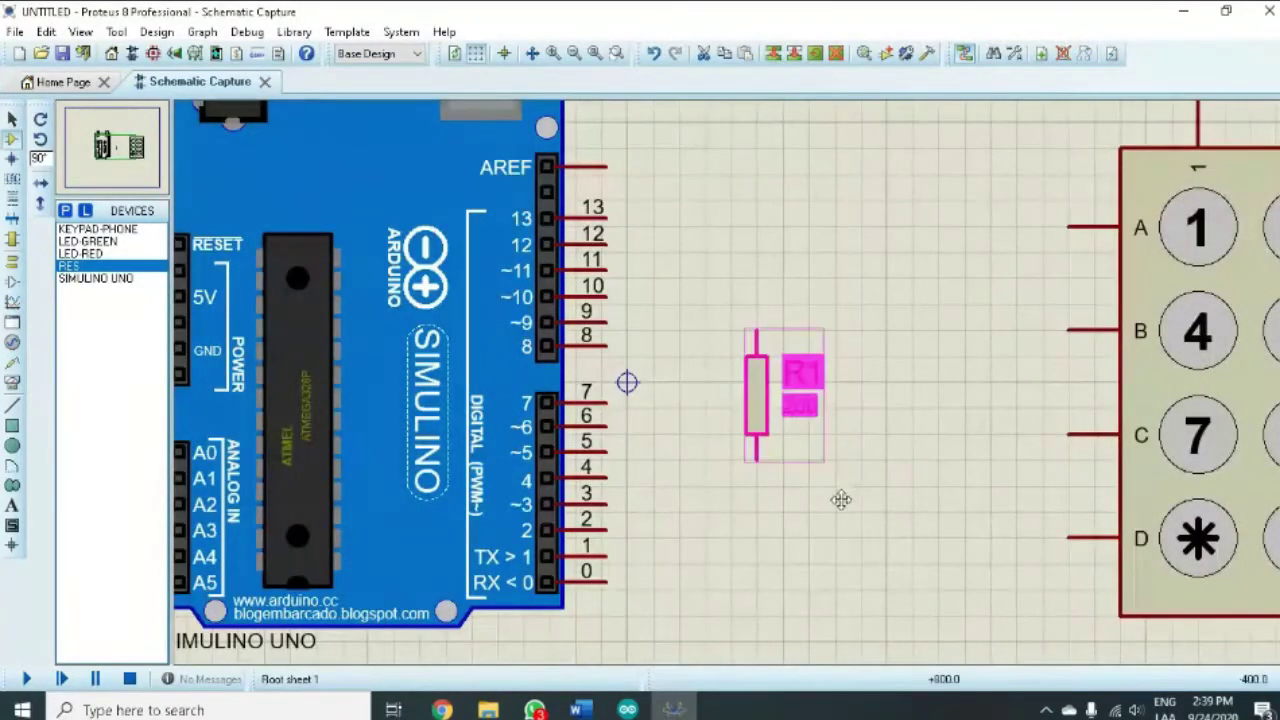
click(960, 486)
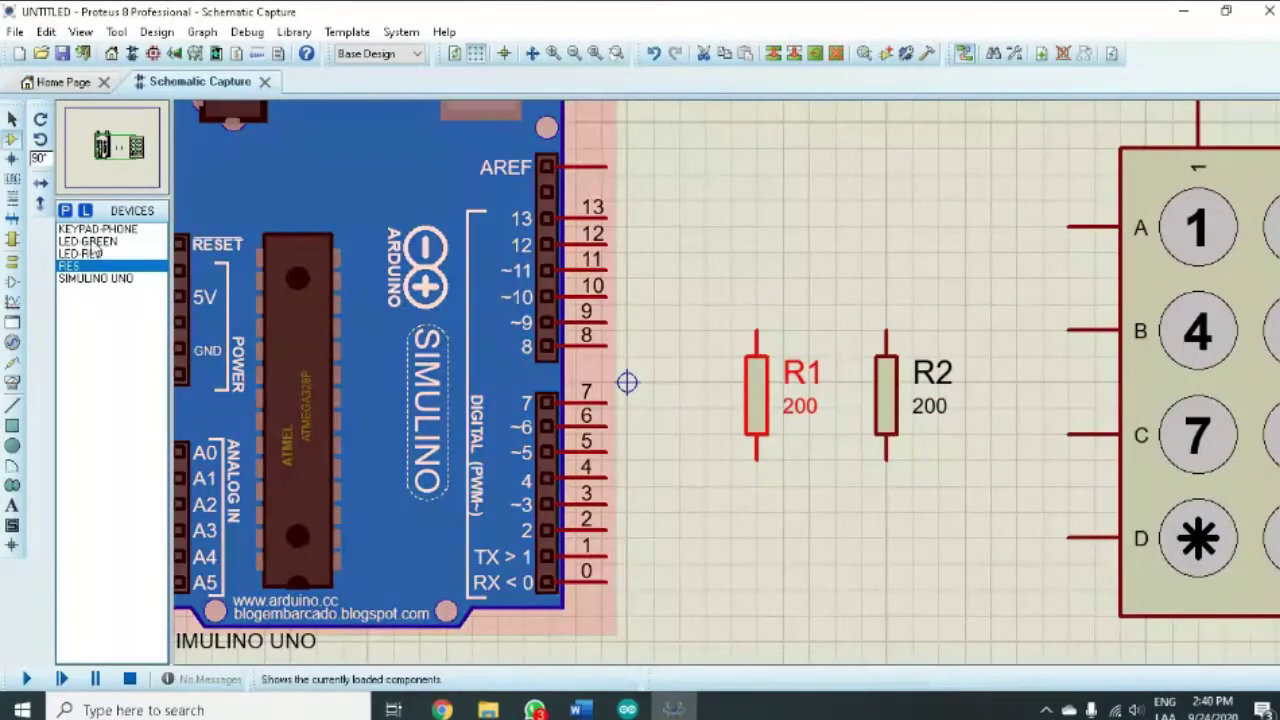
- Place LED-GREEN upright below R1 and LED-RED below R2, wiring each LED's upper pin to its resistor
click(87, 243)
click(40, 118)
click(752, 531)
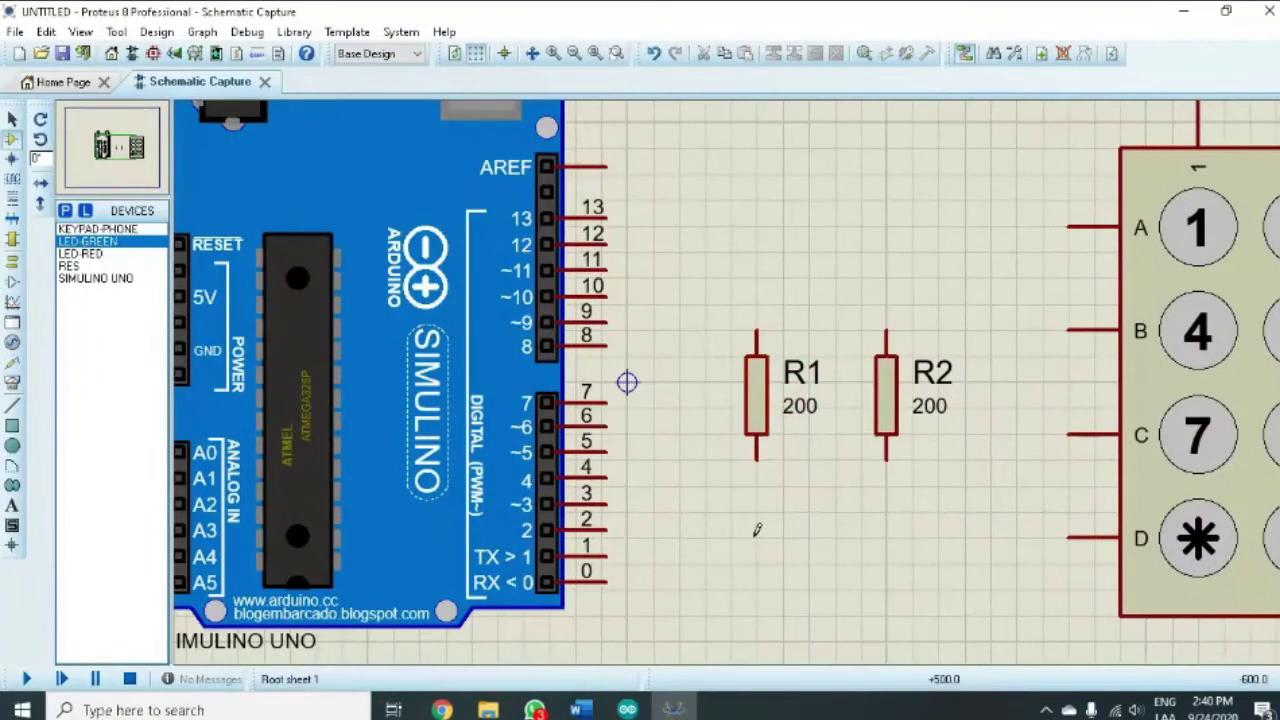
click(752, 531)
click(757, 456)
click(757, 488)
click(82, 254)
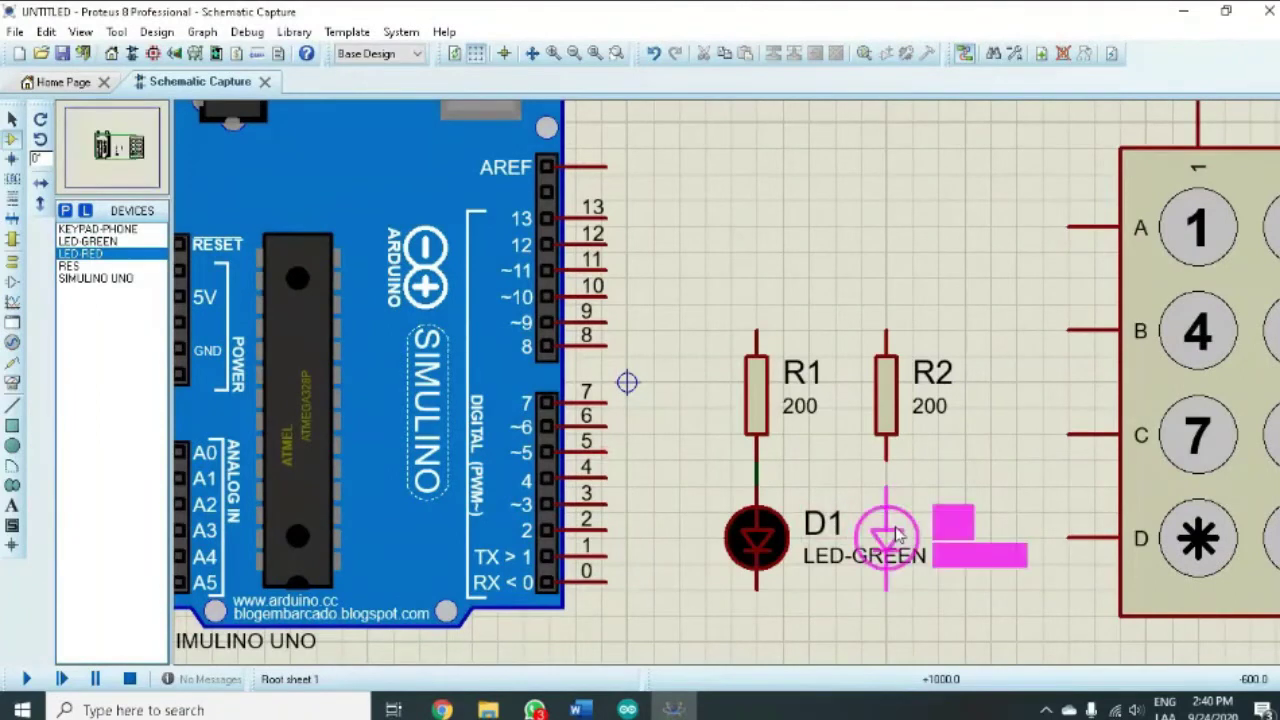
click(897, 537)
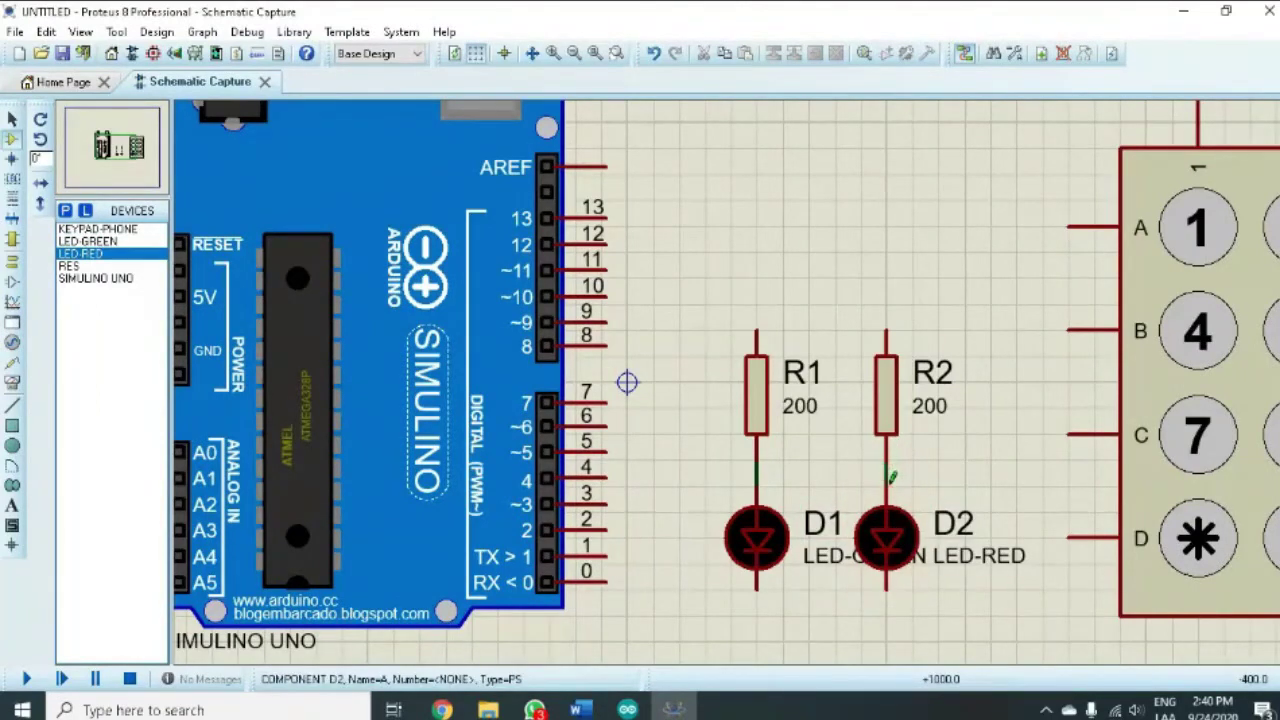
- Place a GROUND terminal below each LED and wire the lower pins of D1 and D2 to them
click(12, 261)
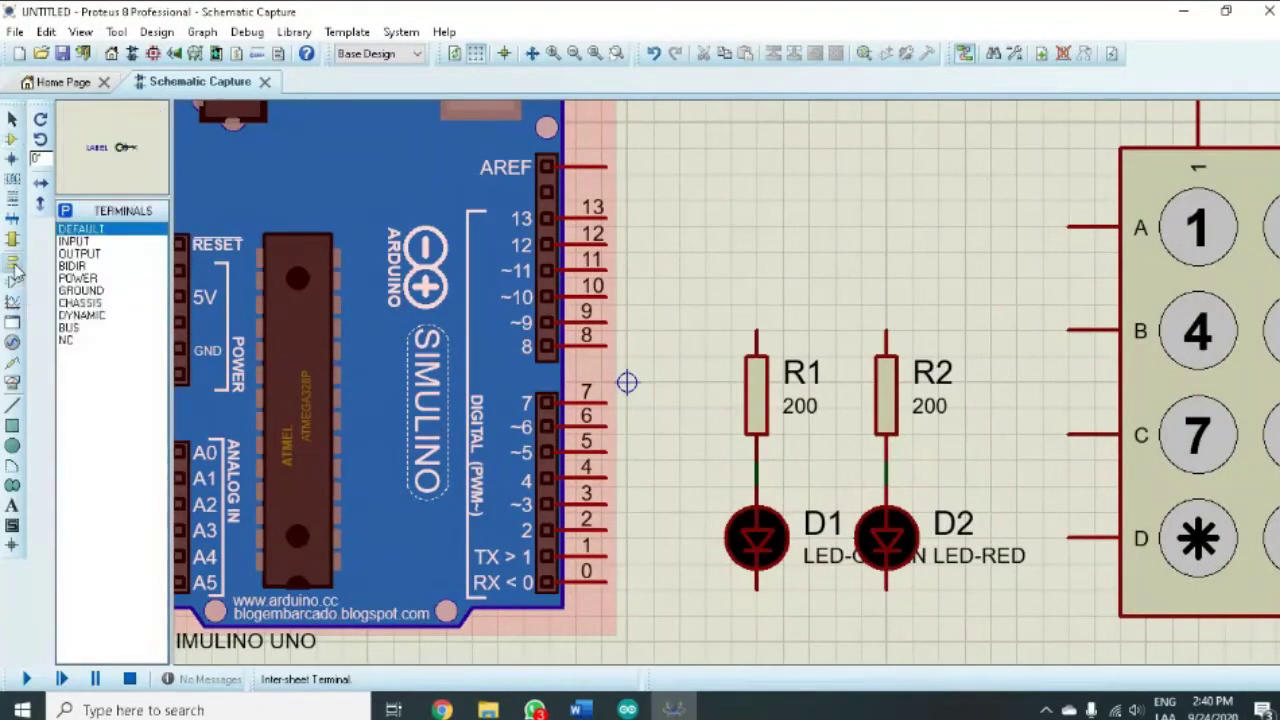
click(86, 291)
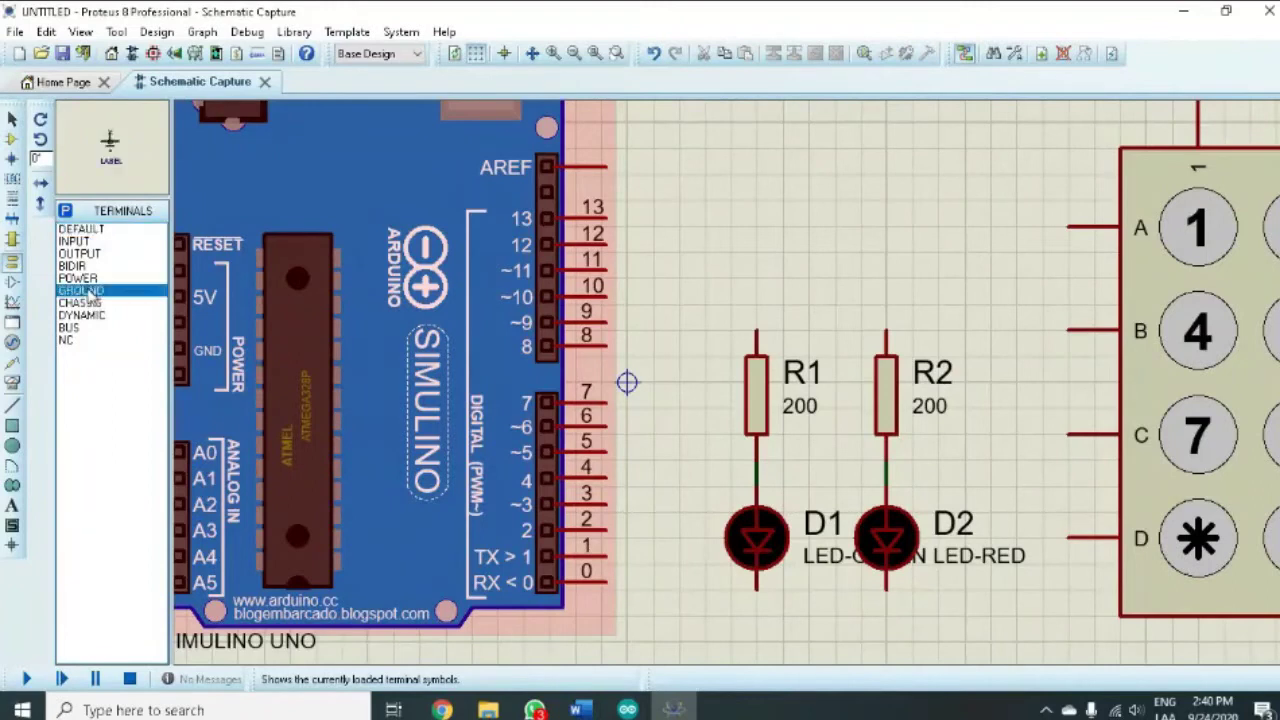
click(764, 644)
click(885, 645)
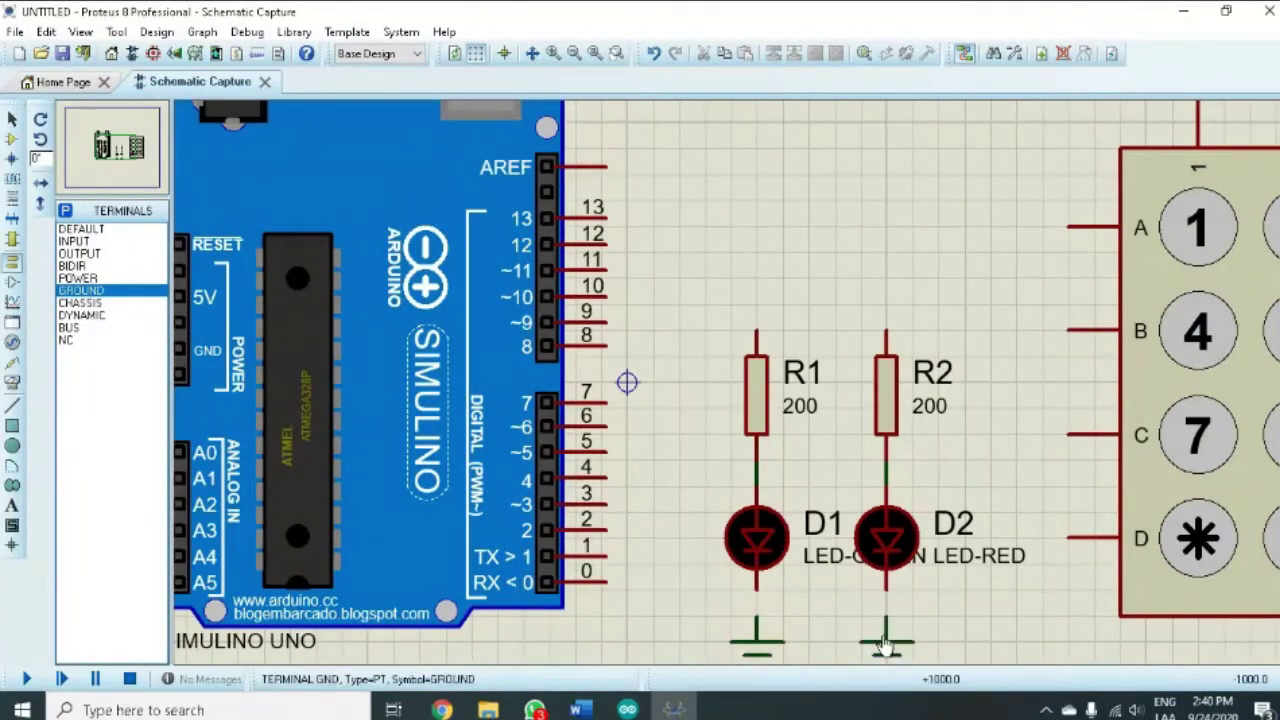
click(757, 590)
click(757, 616)
click(886, 589)
click(886, 616)
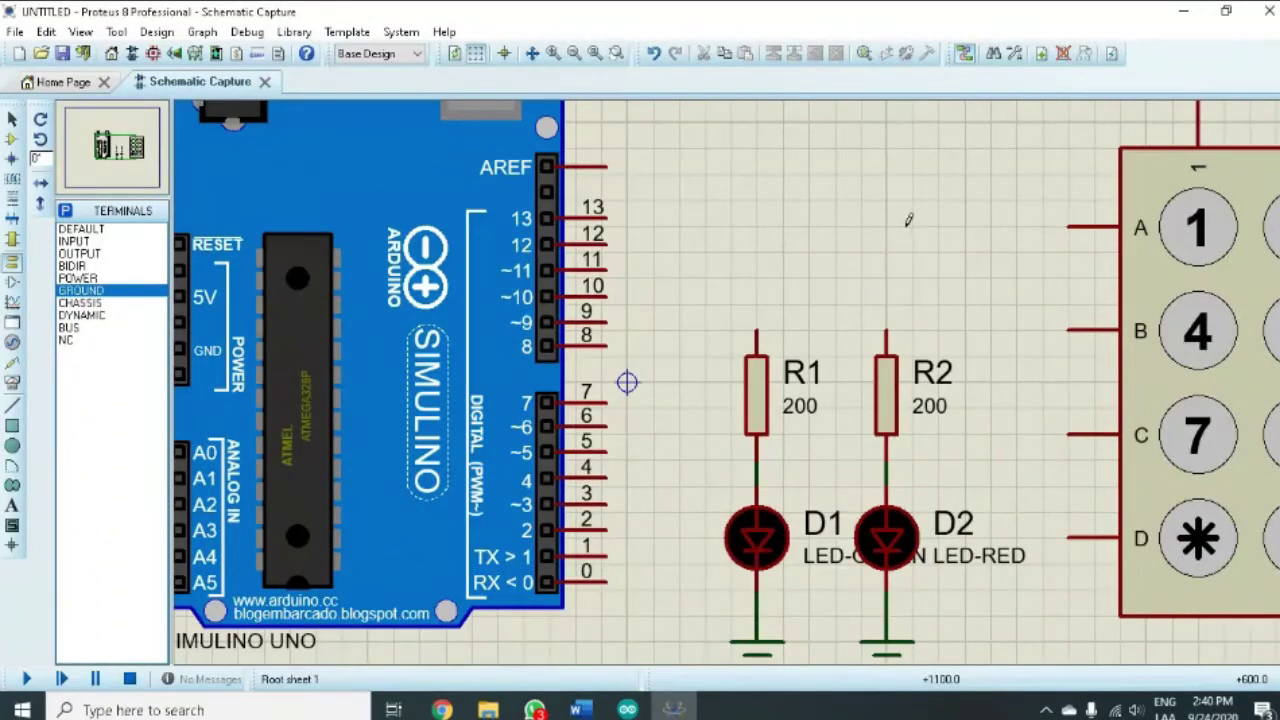
- Draw a vertical bus between the Simulino's digital pins and R1, spanning from pin 13 down past pin 0
scroll(908, 220, down, 2)
scroll(814, 303, up, 1)
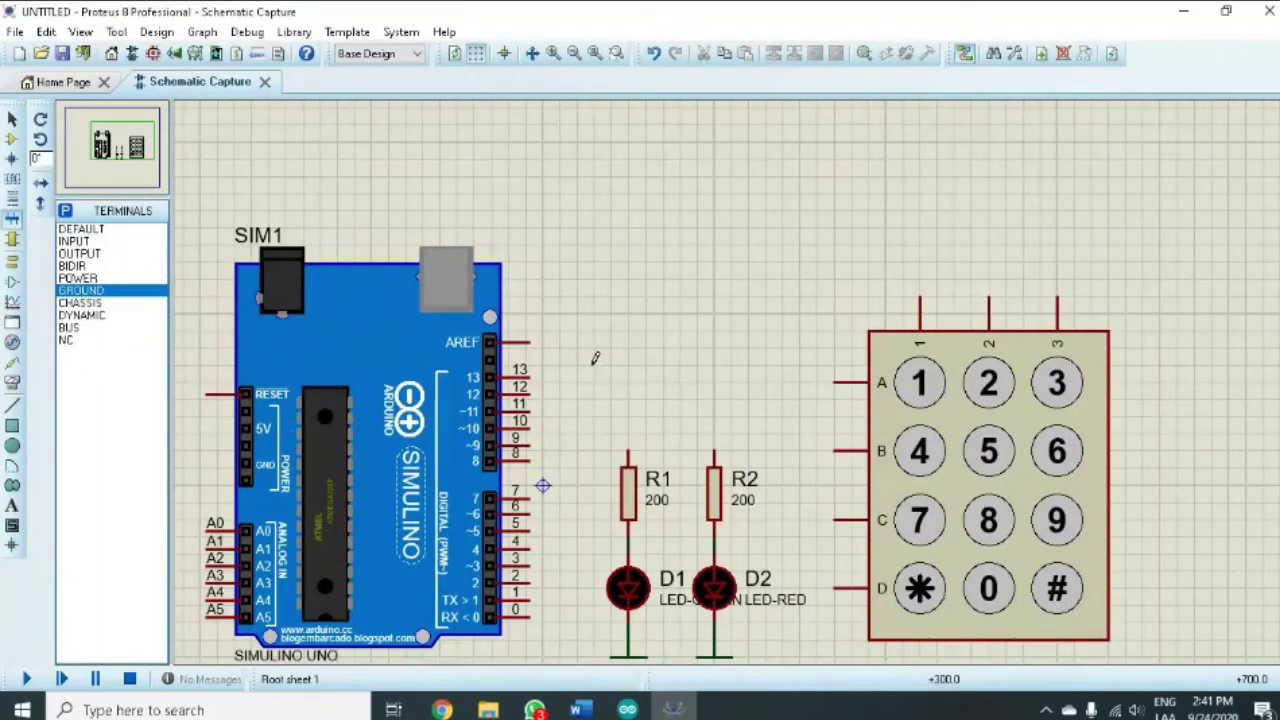
drag(595, 357, 594, 636)
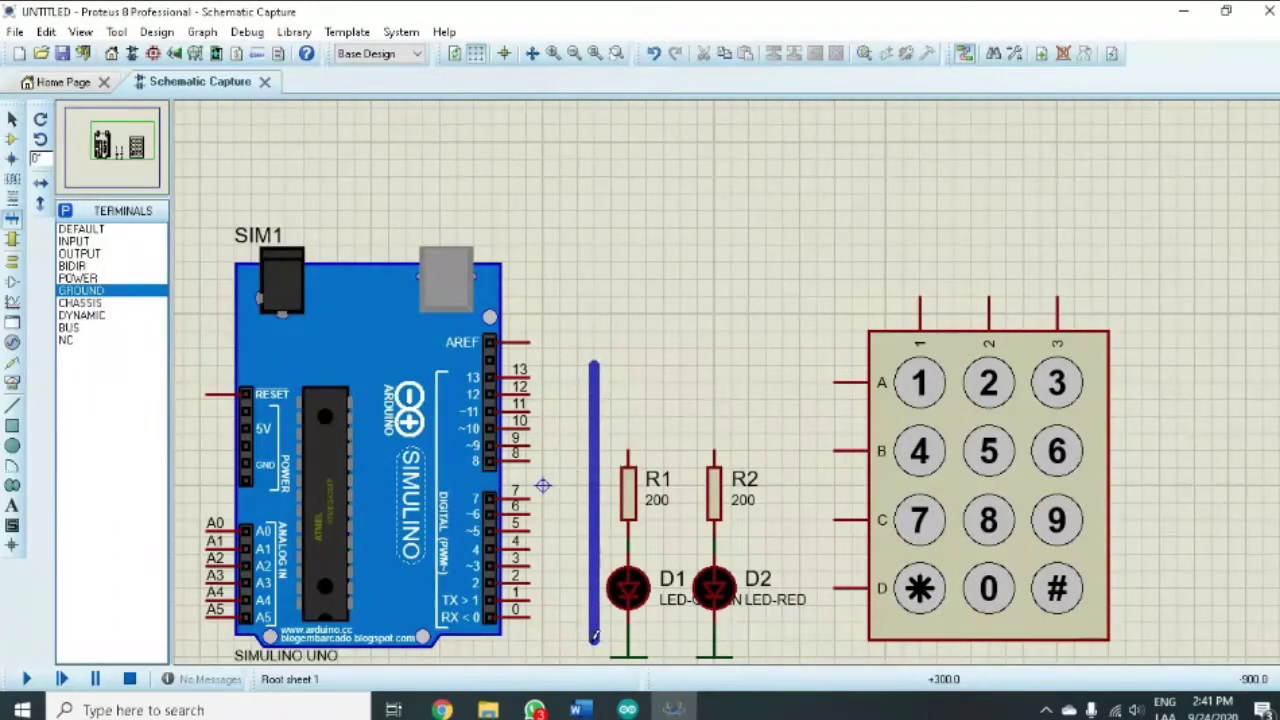
double_click(594, 636)
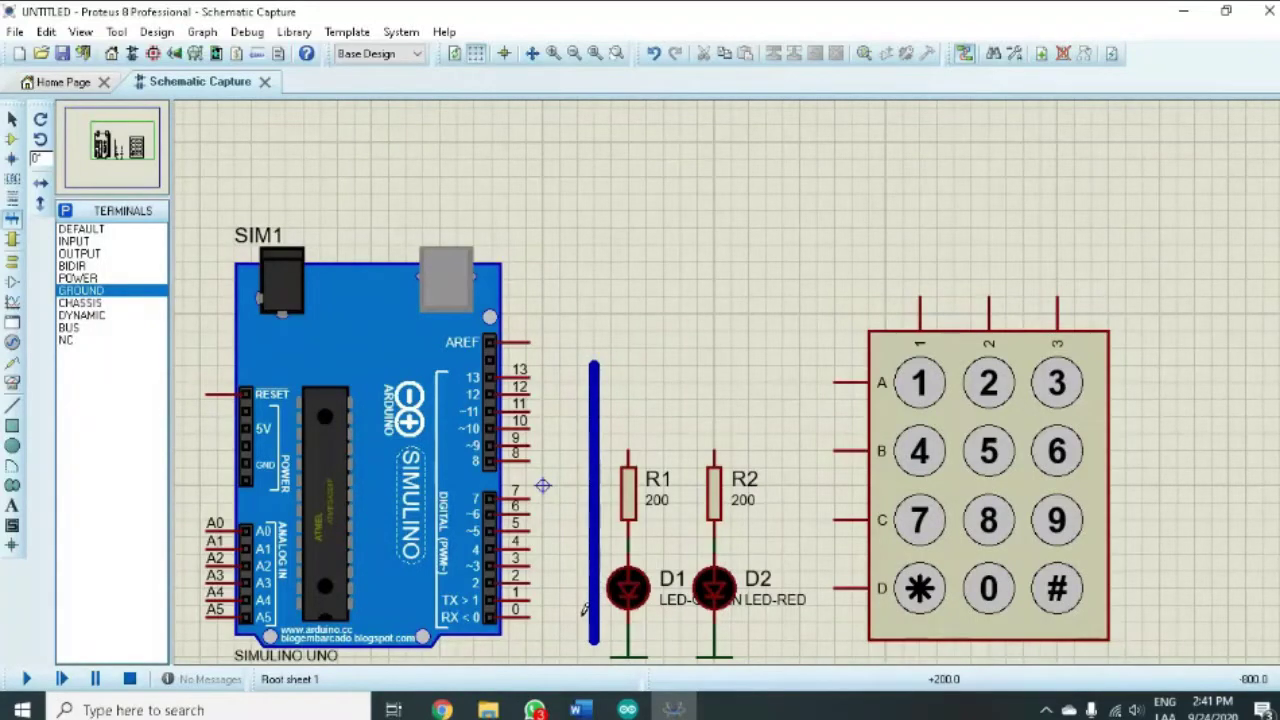
- Wire the Simulino's digital pins 2 through 10 to the vertical bus
click(531, 577)
click(592, 580)
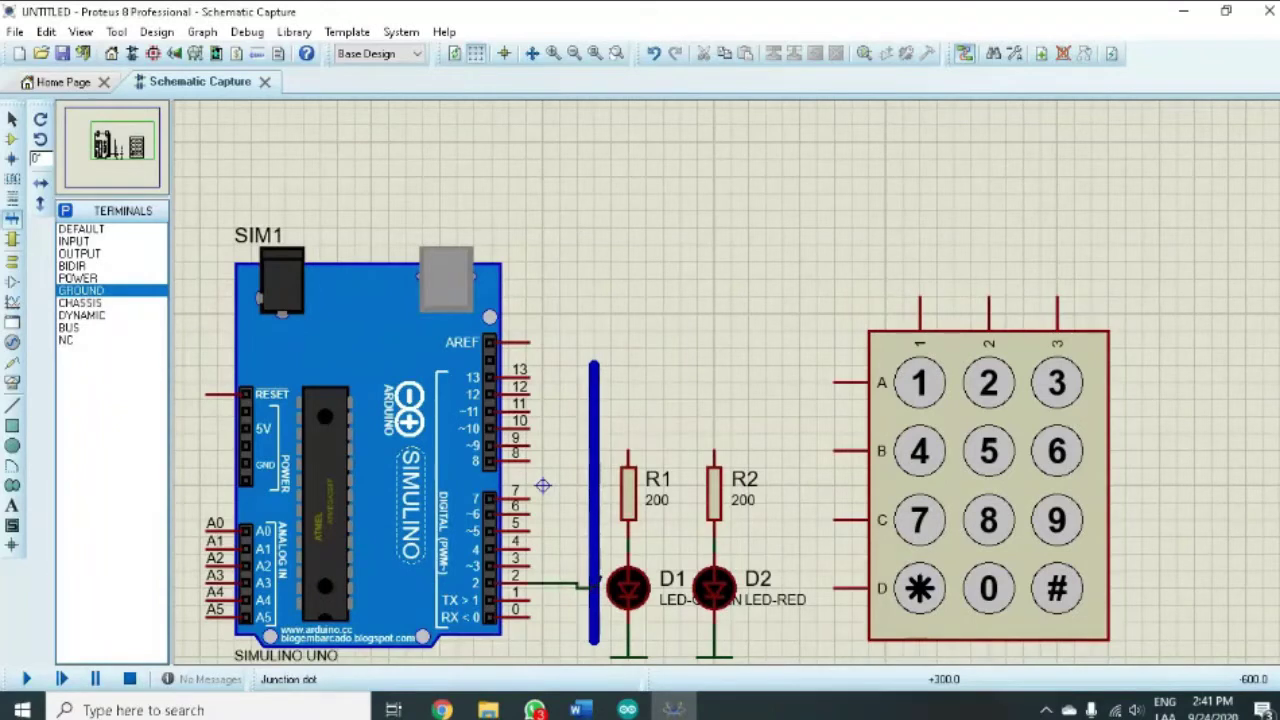
click(531, 560)
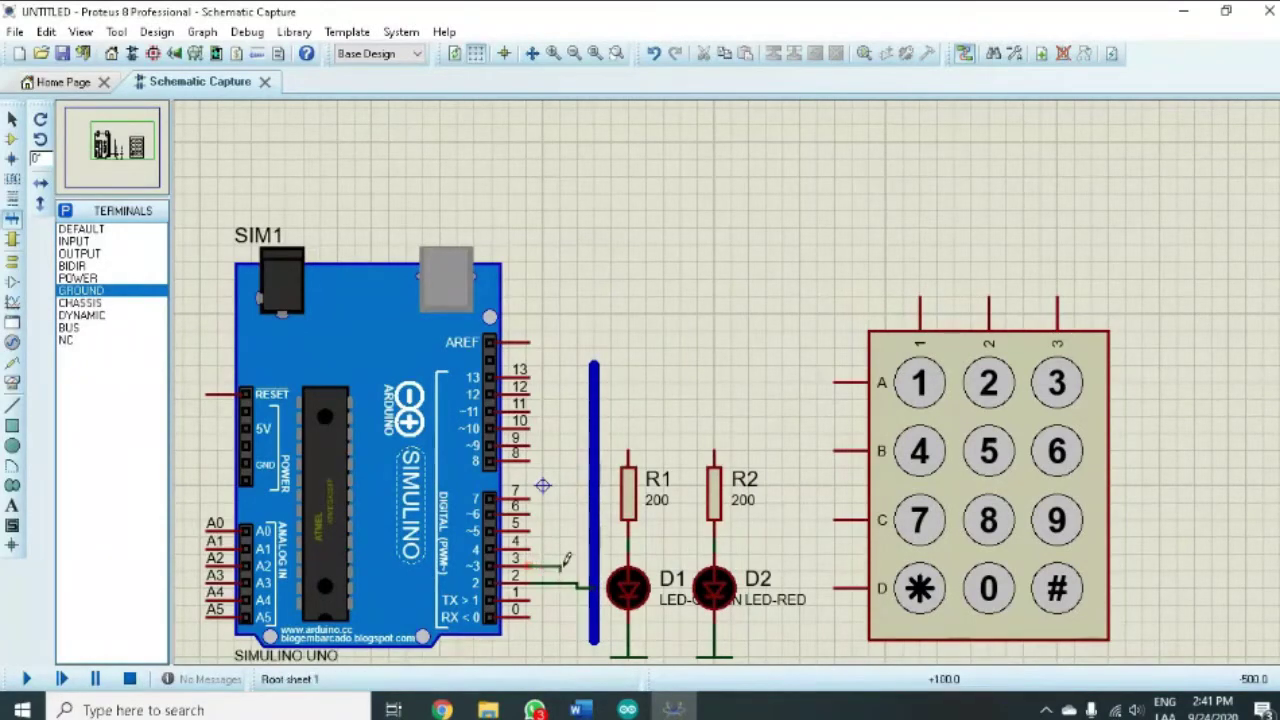
click(593, 567)
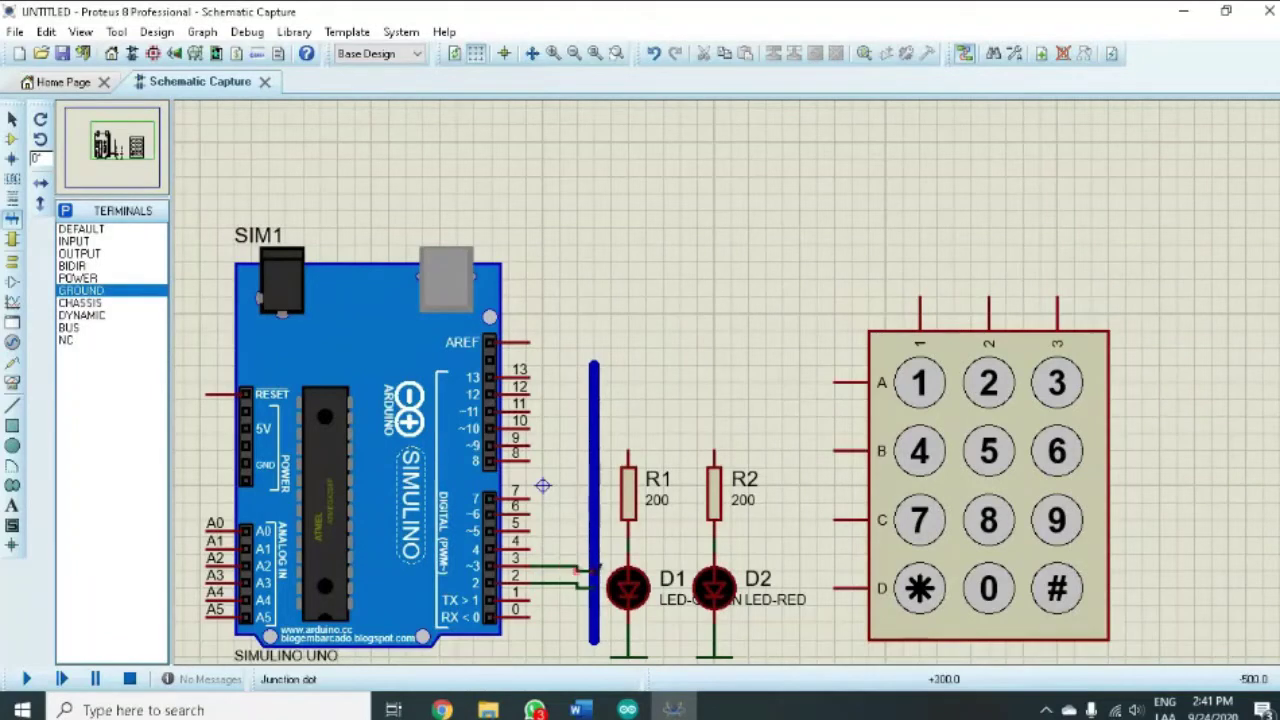
double_click(530, 546)
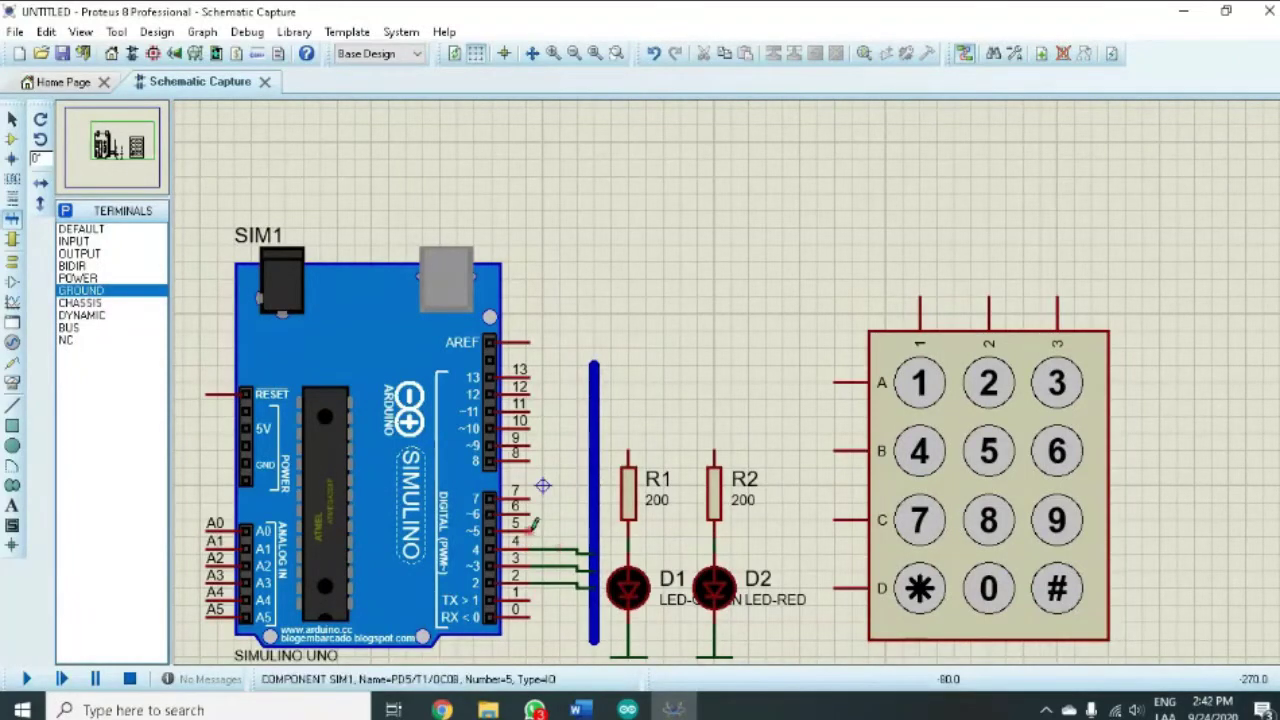
double_click(531, 527)
double_click(531, 507)
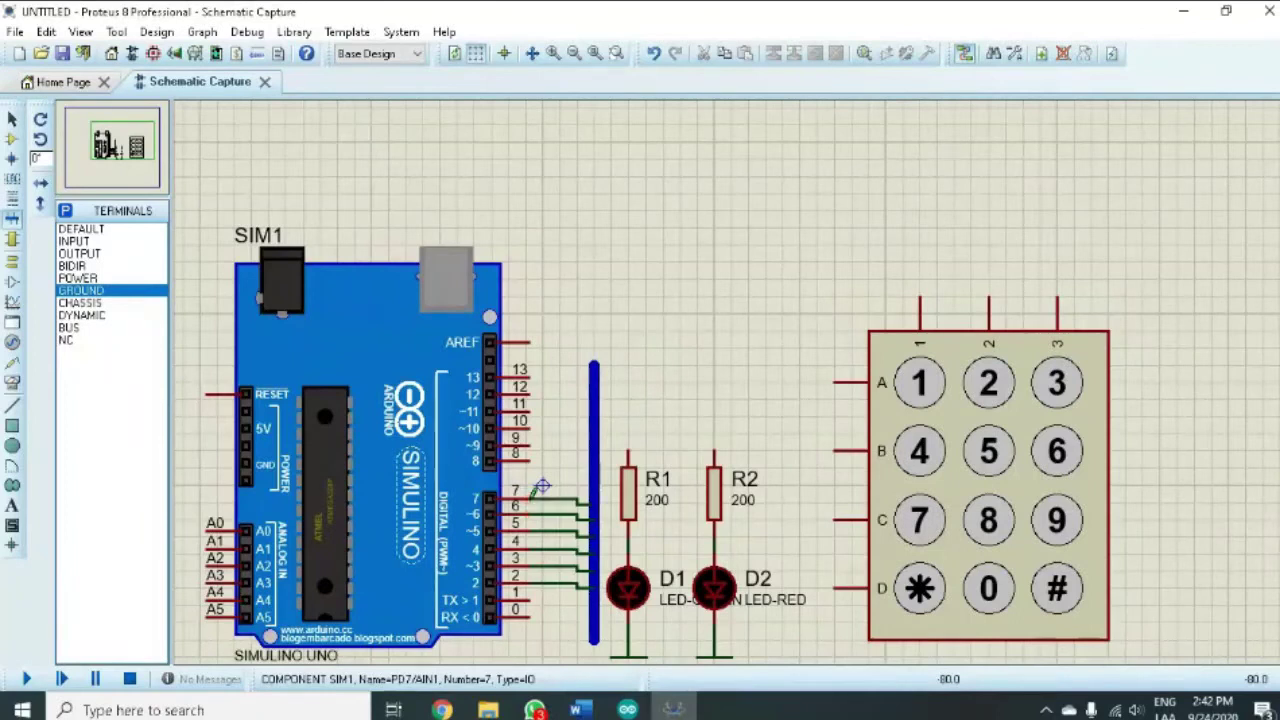
double_click(532, 455)
double_click(531, 439)
double_click(531, 421)
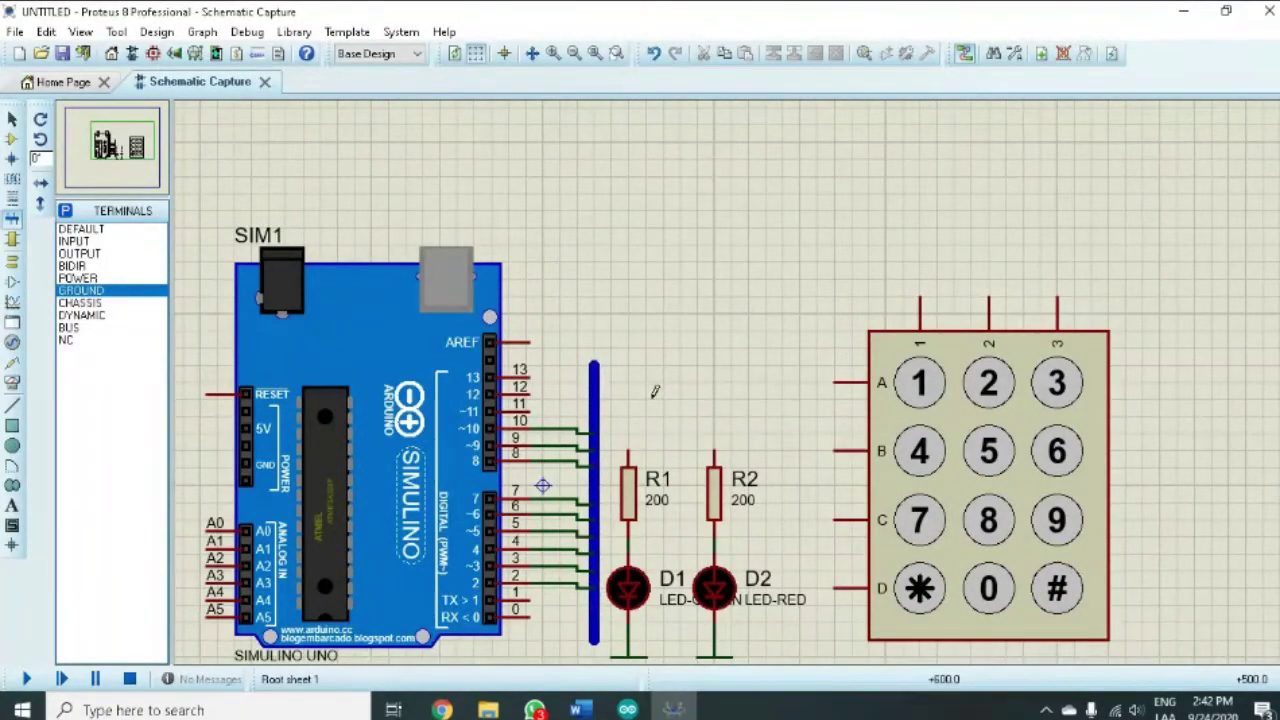
- Label the bus wire from Simulino digital pin 2 as io2
right_click(565, 578)
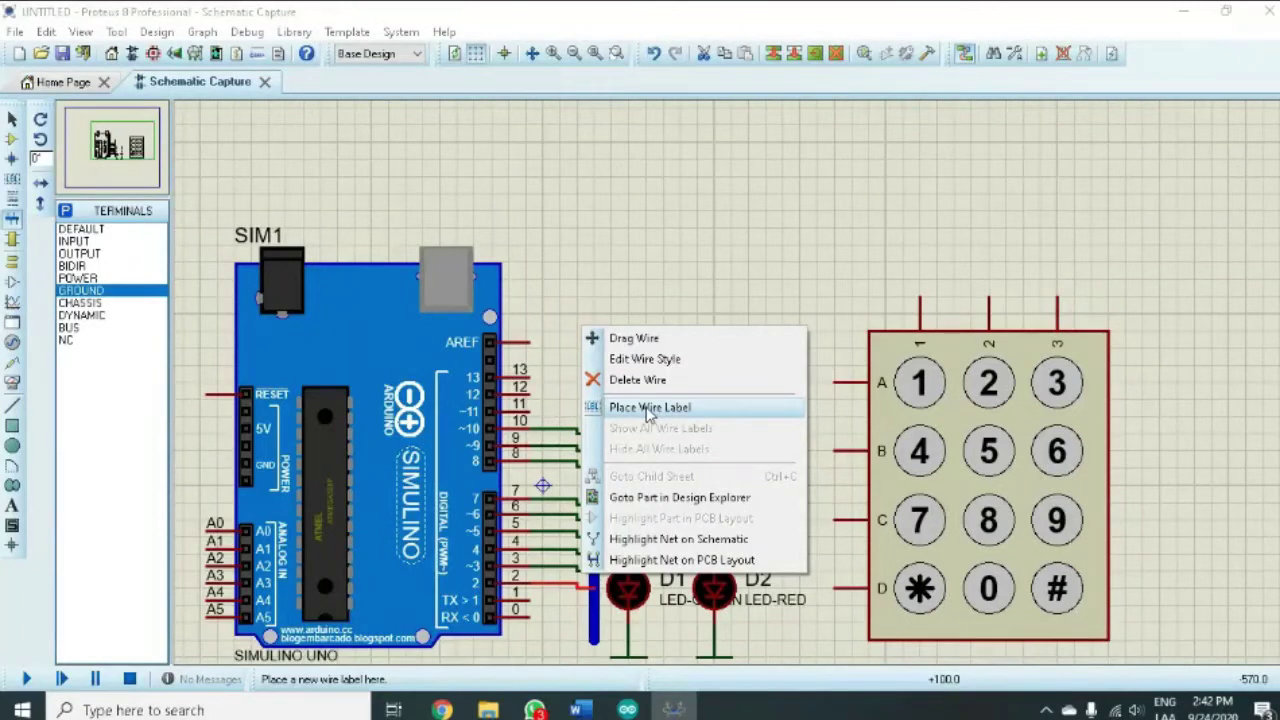
click(649, 410)
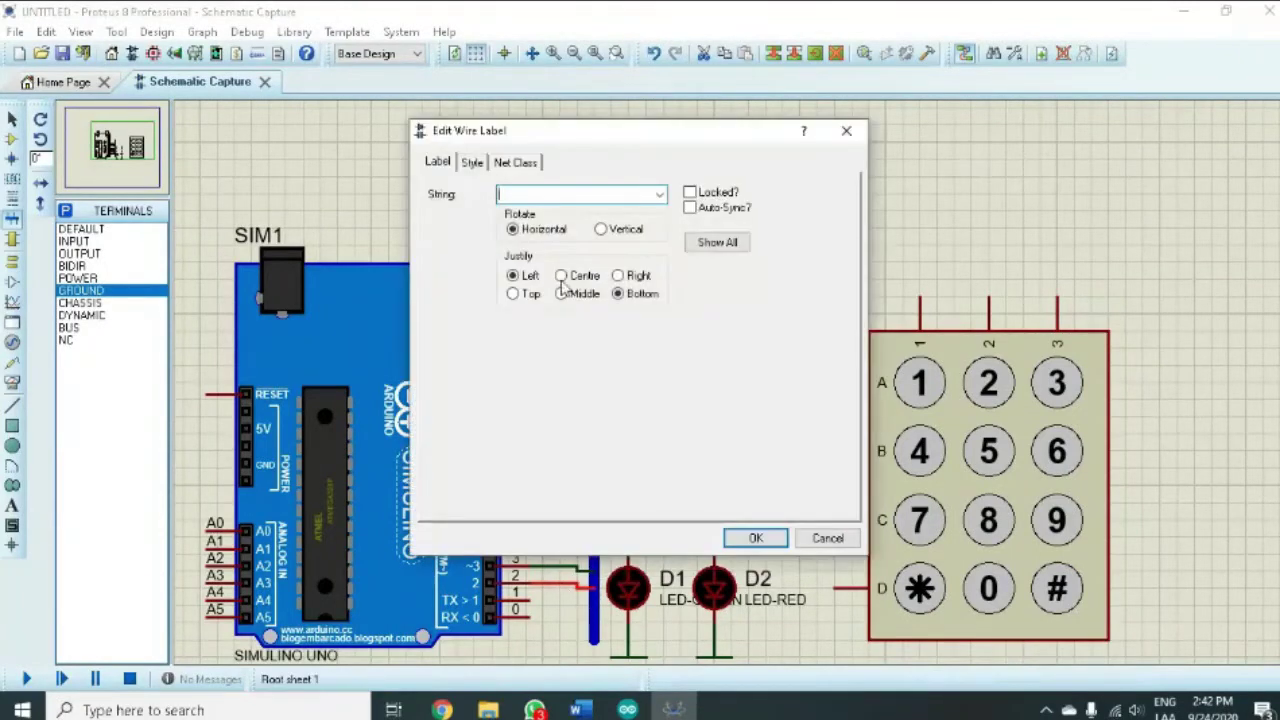
drag(607, 139, 866, 138)
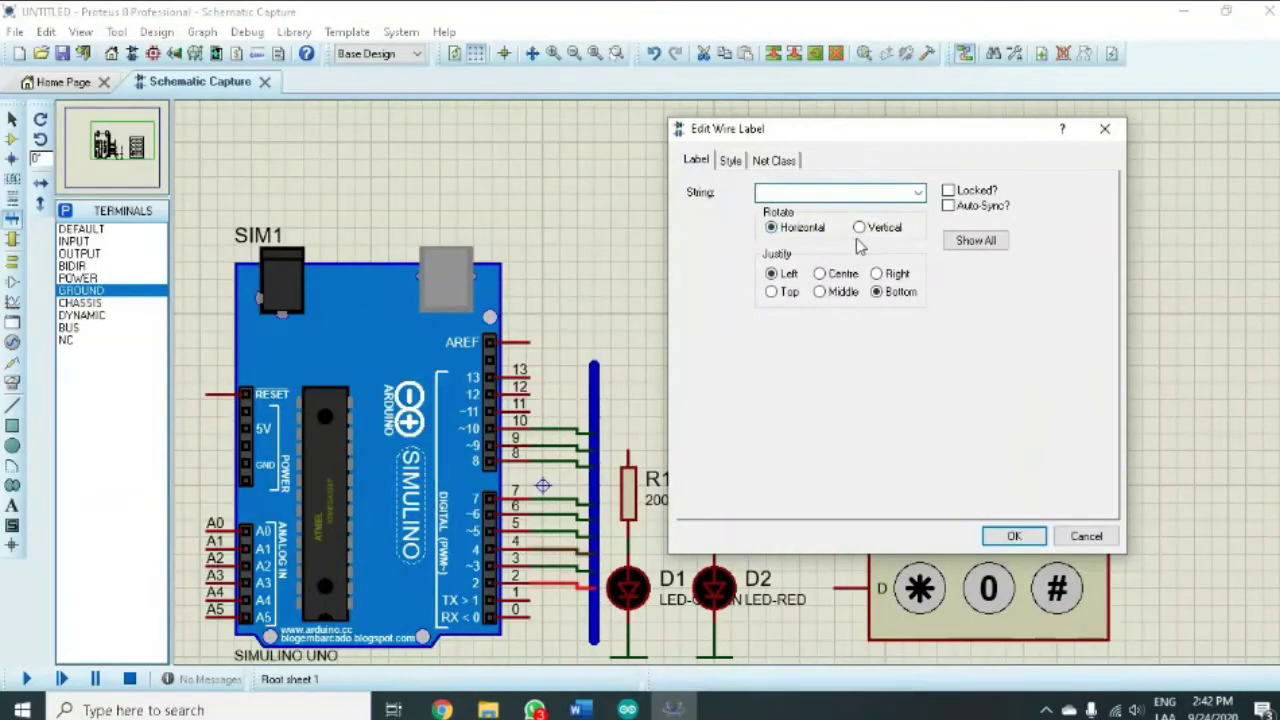
text(2)
key(Return)
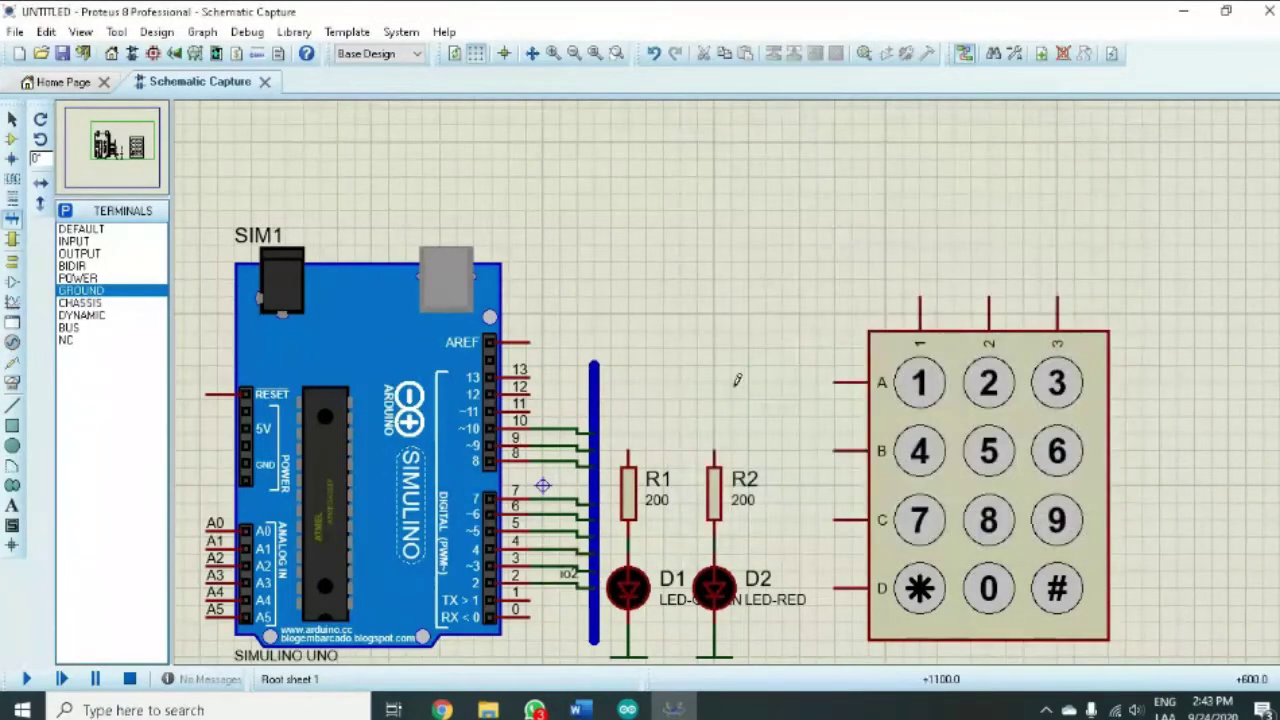
- Label the bus wire from Simulino digital pin 3 as io3 and give pin 4's wire its matching io label
right_click(570, 563)
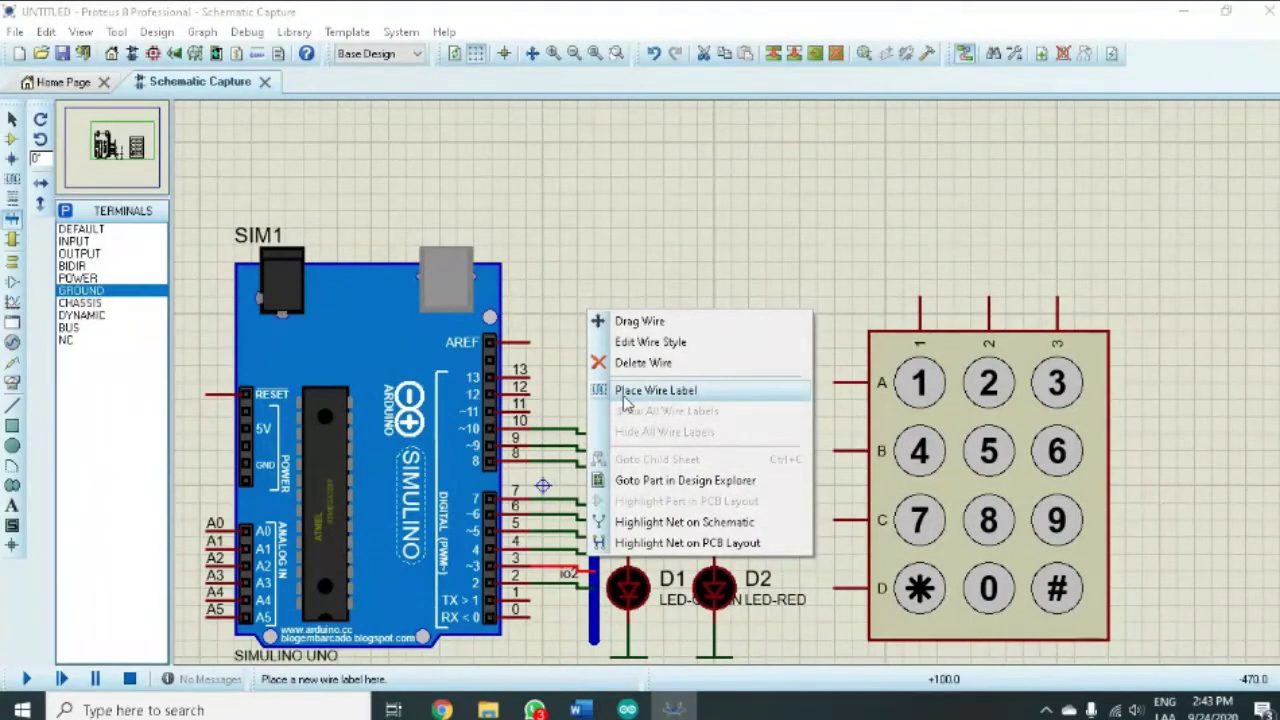
click(679, 396)
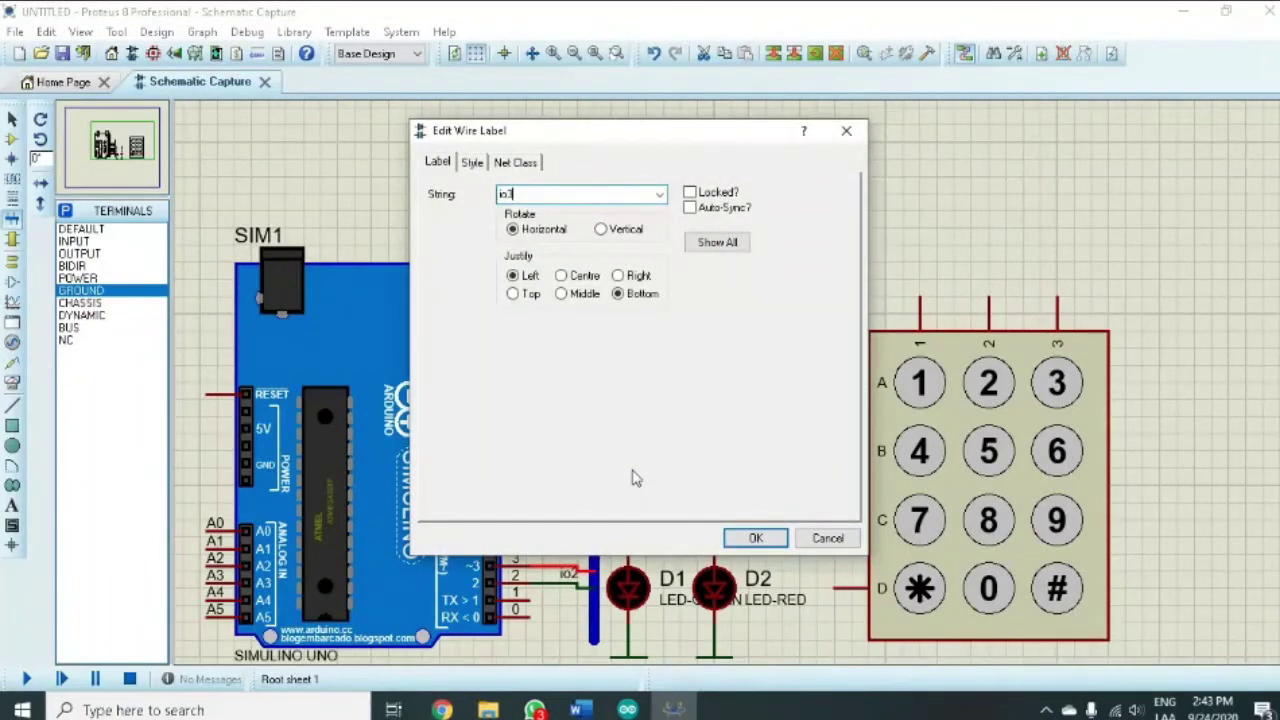
key(Return)
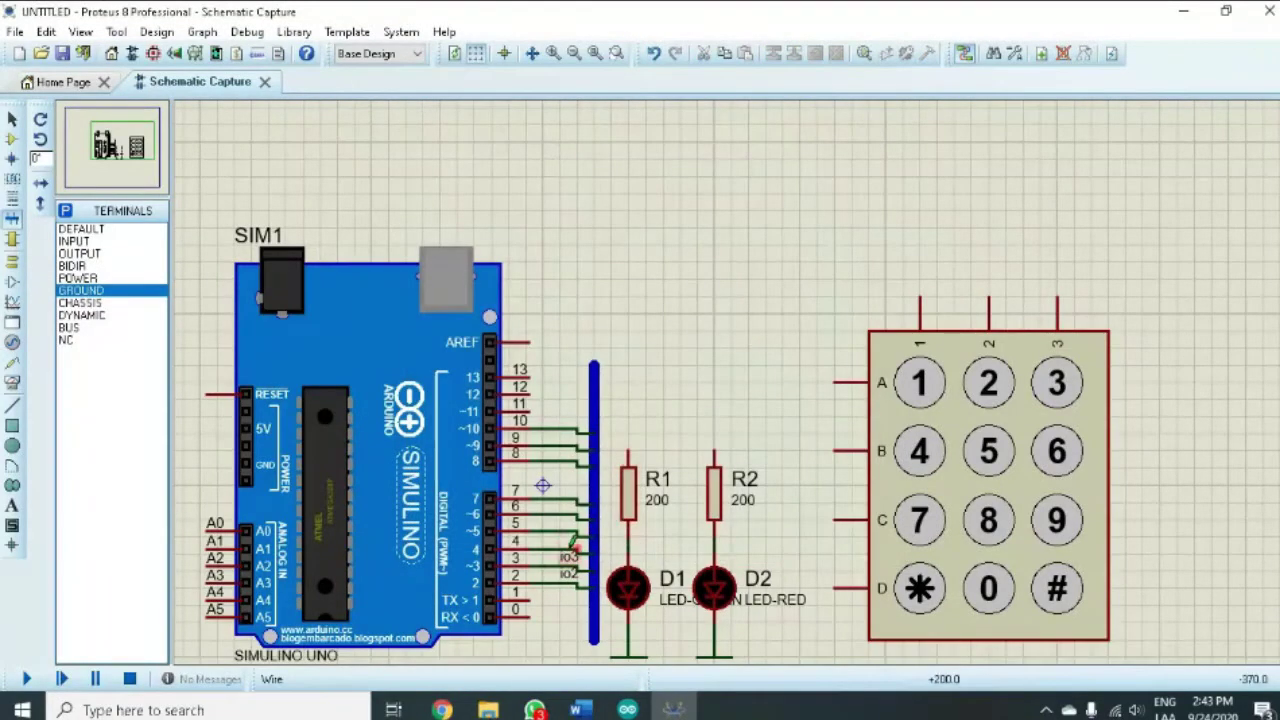
right_click(573, 542)
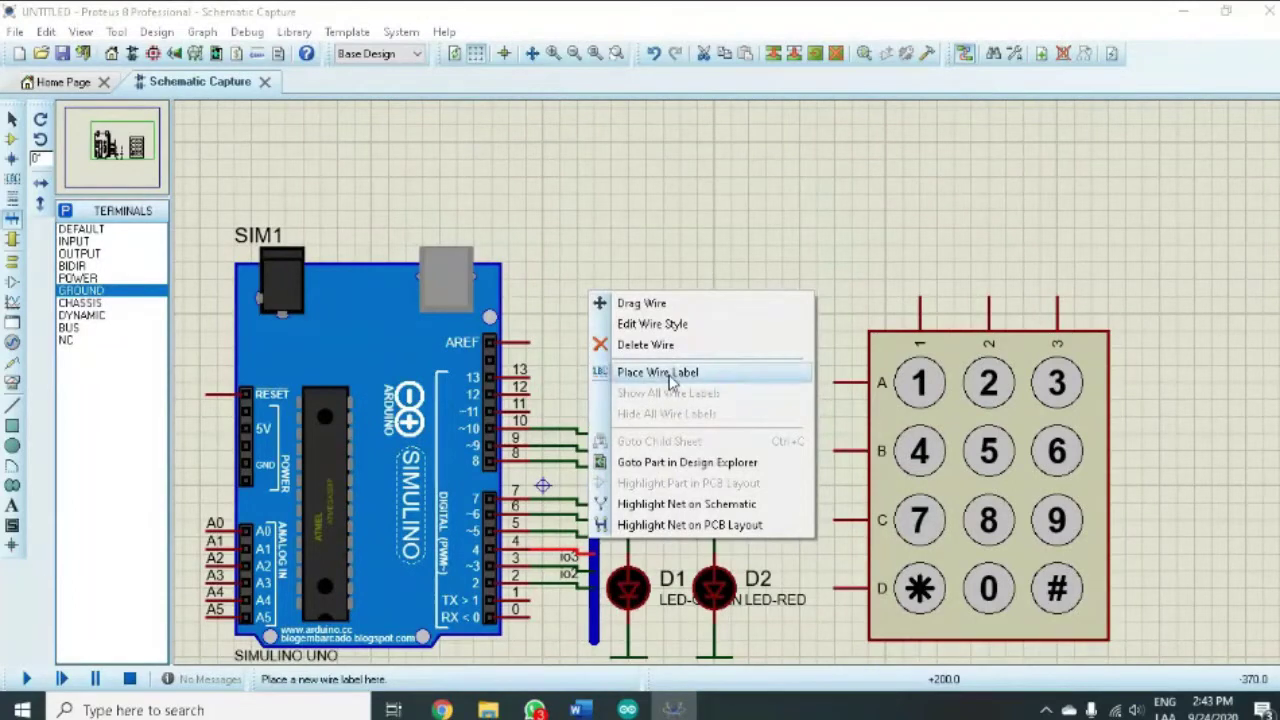
click(634, 371)
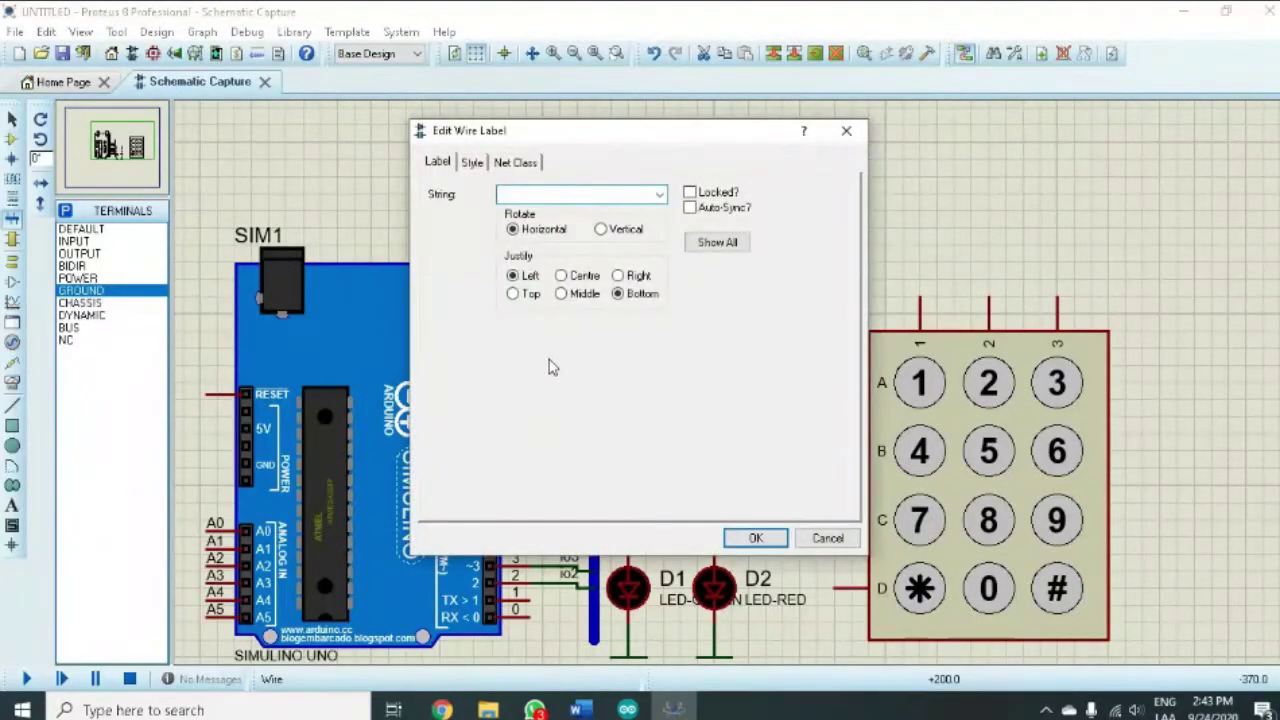
key(Return)
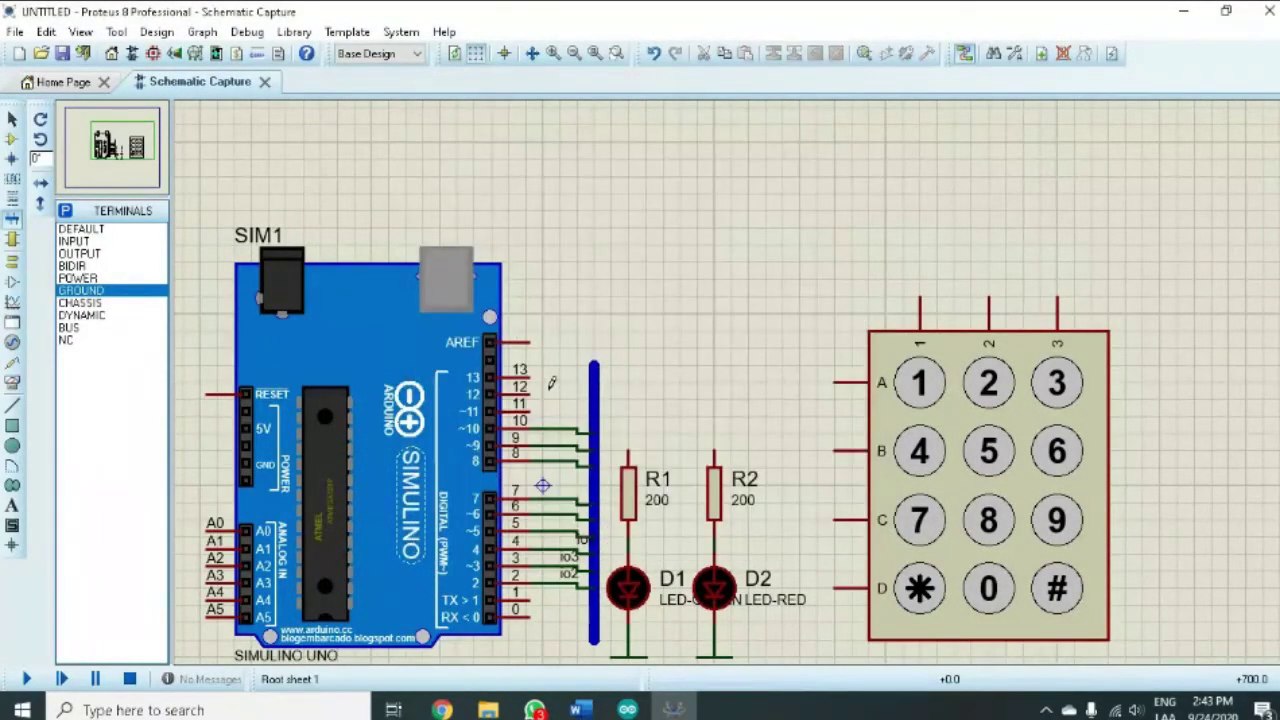
- Label the bus wires from Simulino digital pins 5 and 6 as io5 and io6
right_click(572, 528)
click(630, 370)
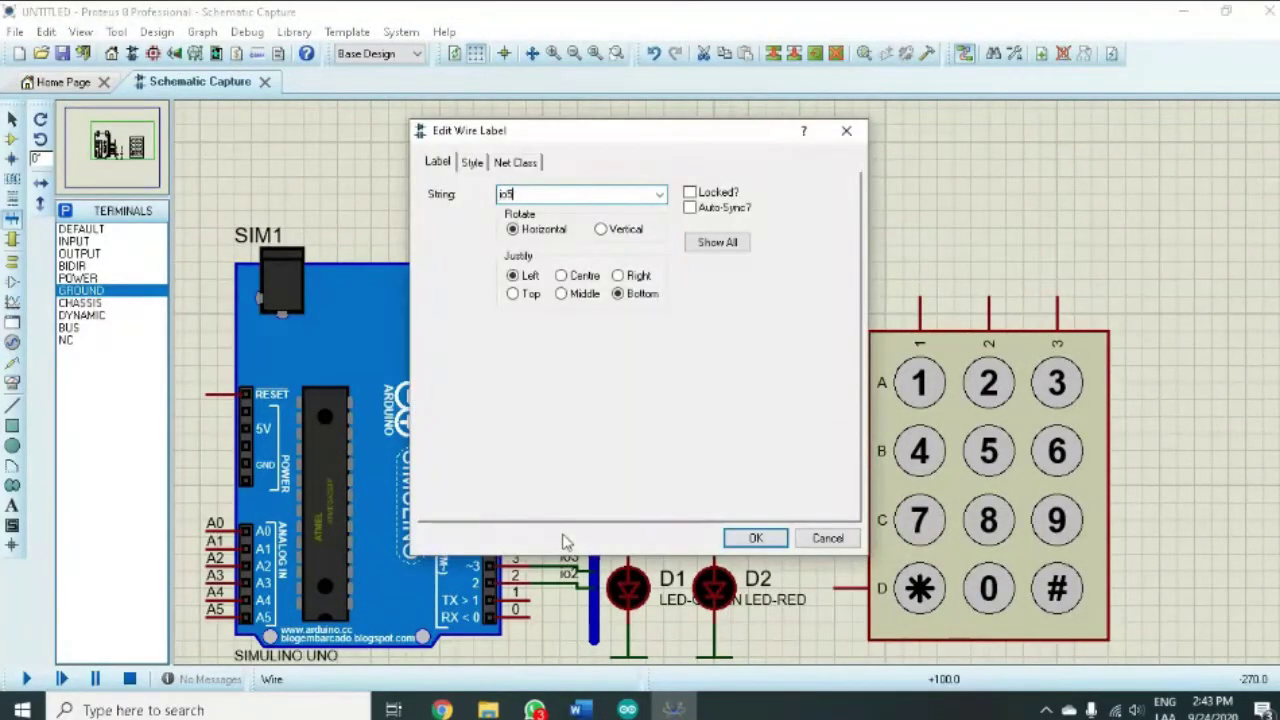
key(Return)
right_click(568, 512)
click(630, 345)
text(io6)
key(Return)
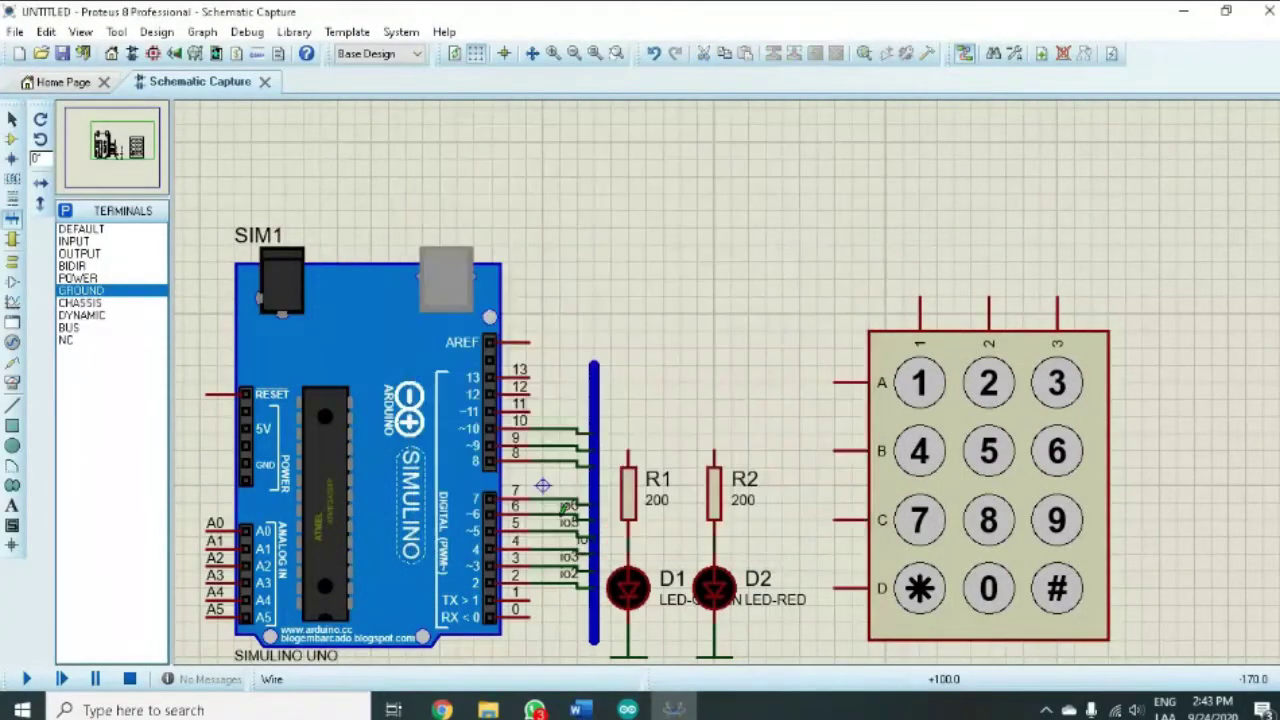
- Label the bus wires from Simulino digital pins 7 and 8 as io7 and io8
right_click(582, 487)
click(645, 322)
text(io7)
key(Return)
right_click(577, 456)
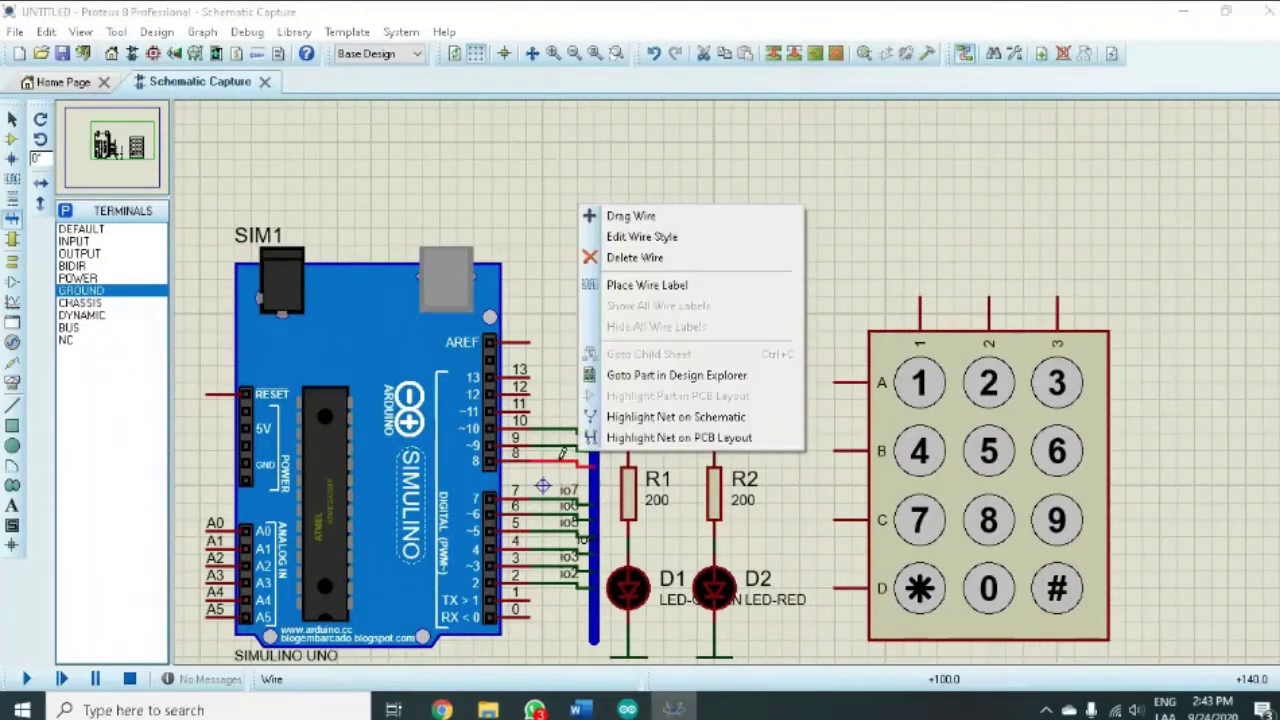
click(640, 288)
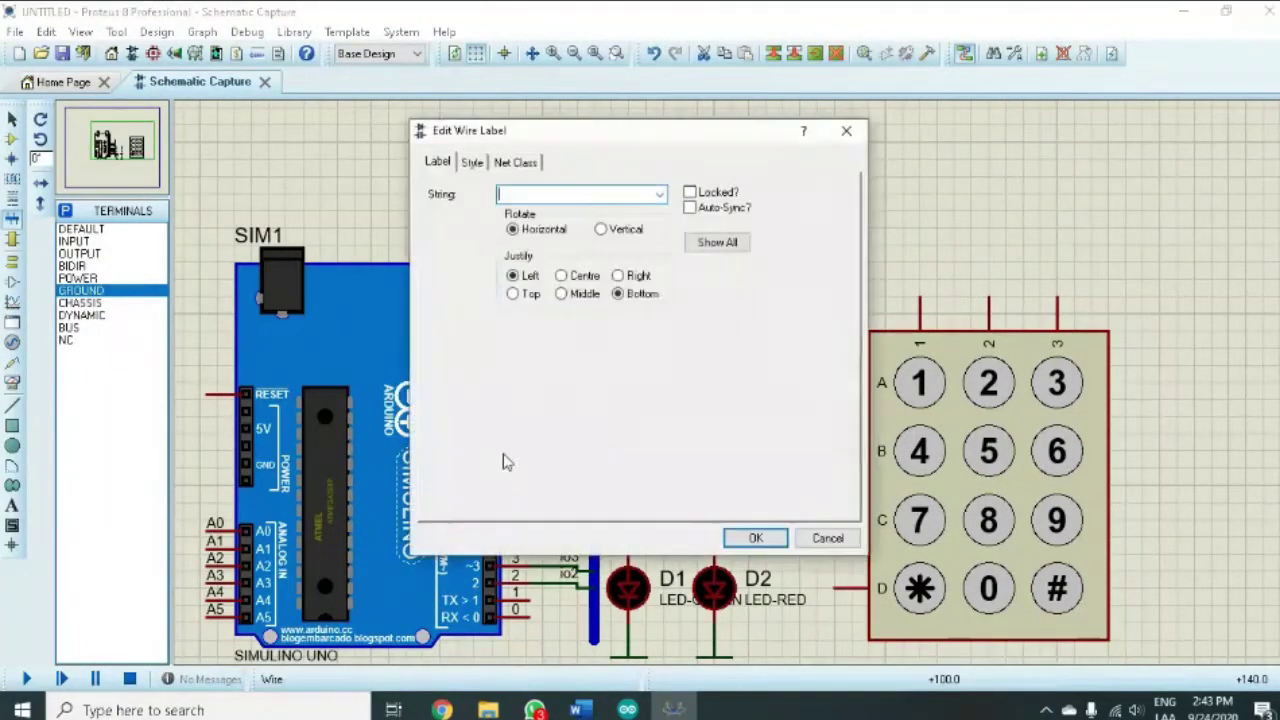
text(io8)
key(Return)
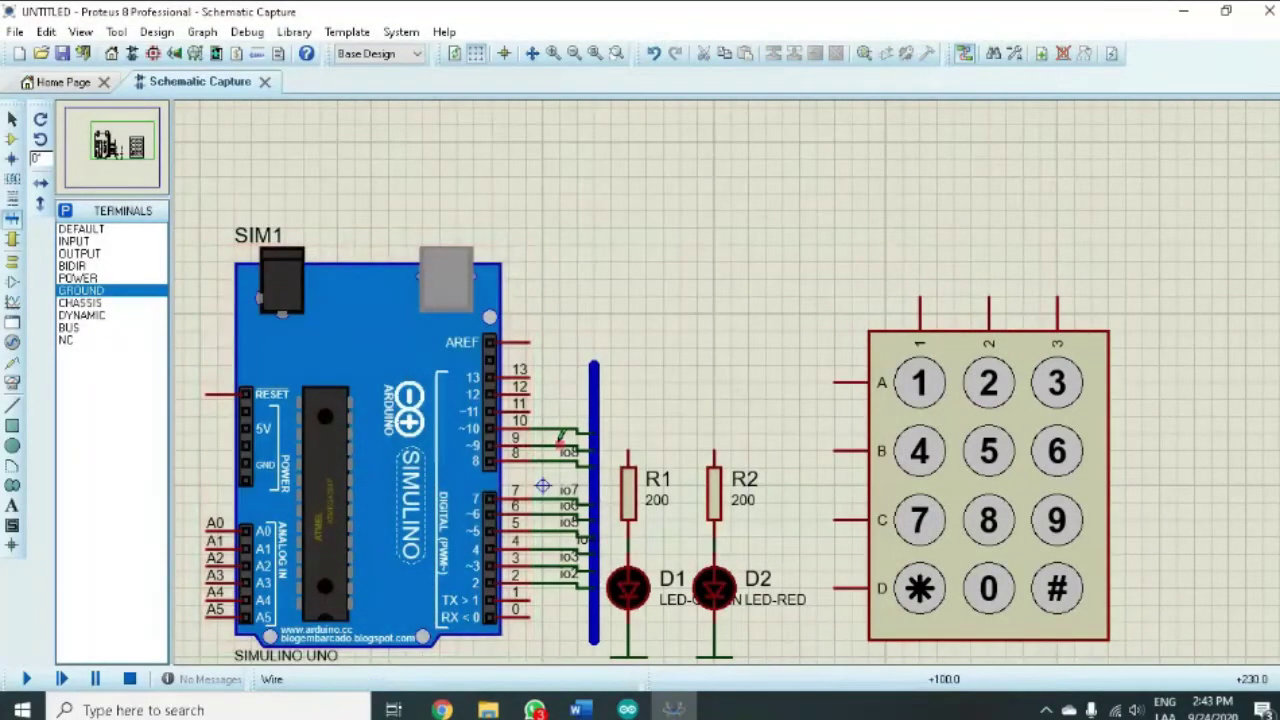
- Label the bus wires from Simulino digital pins 9 and 10 as io9 and io10
right_click(576, 490)
click(610, 514)
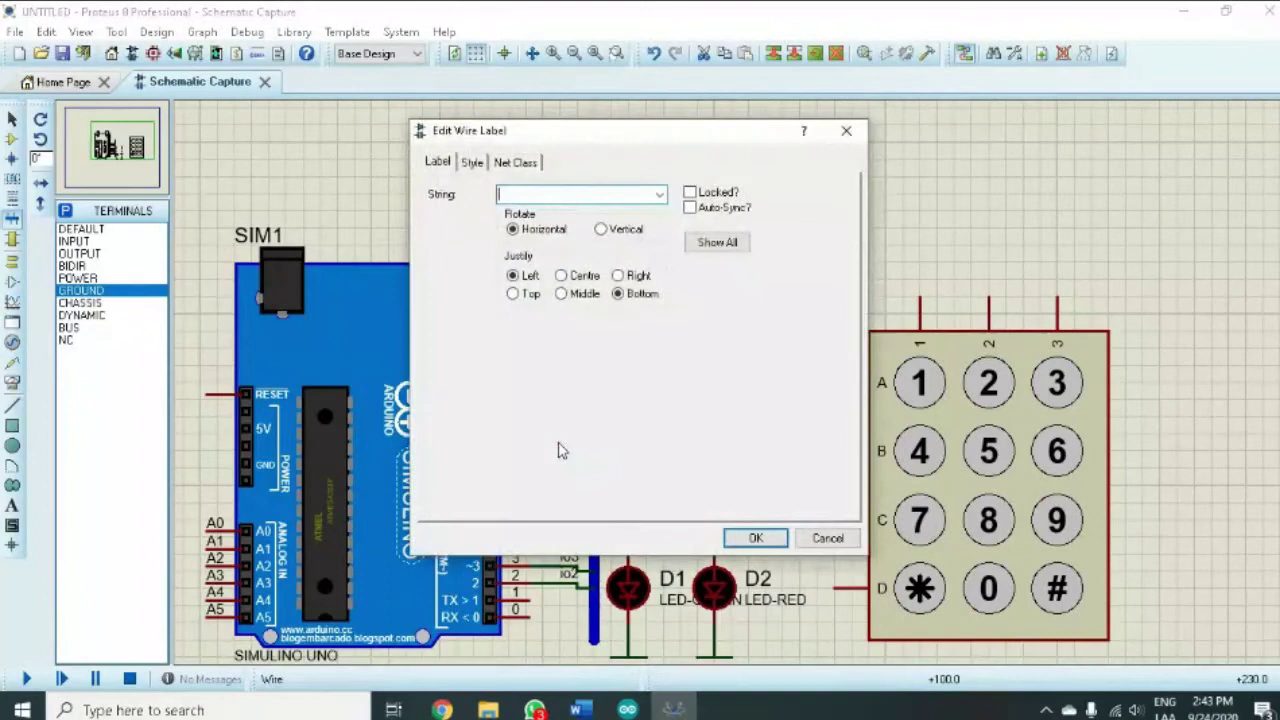
text(io9)
key(Return)
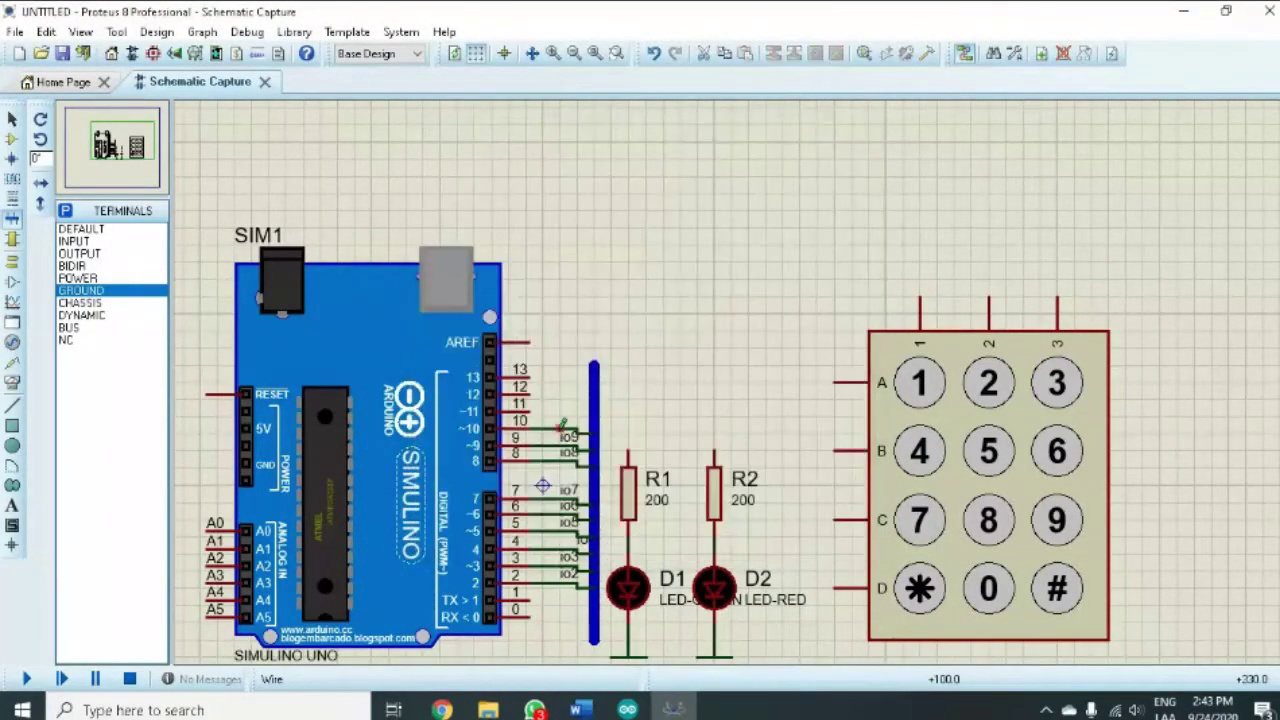
right_click(576, 421)
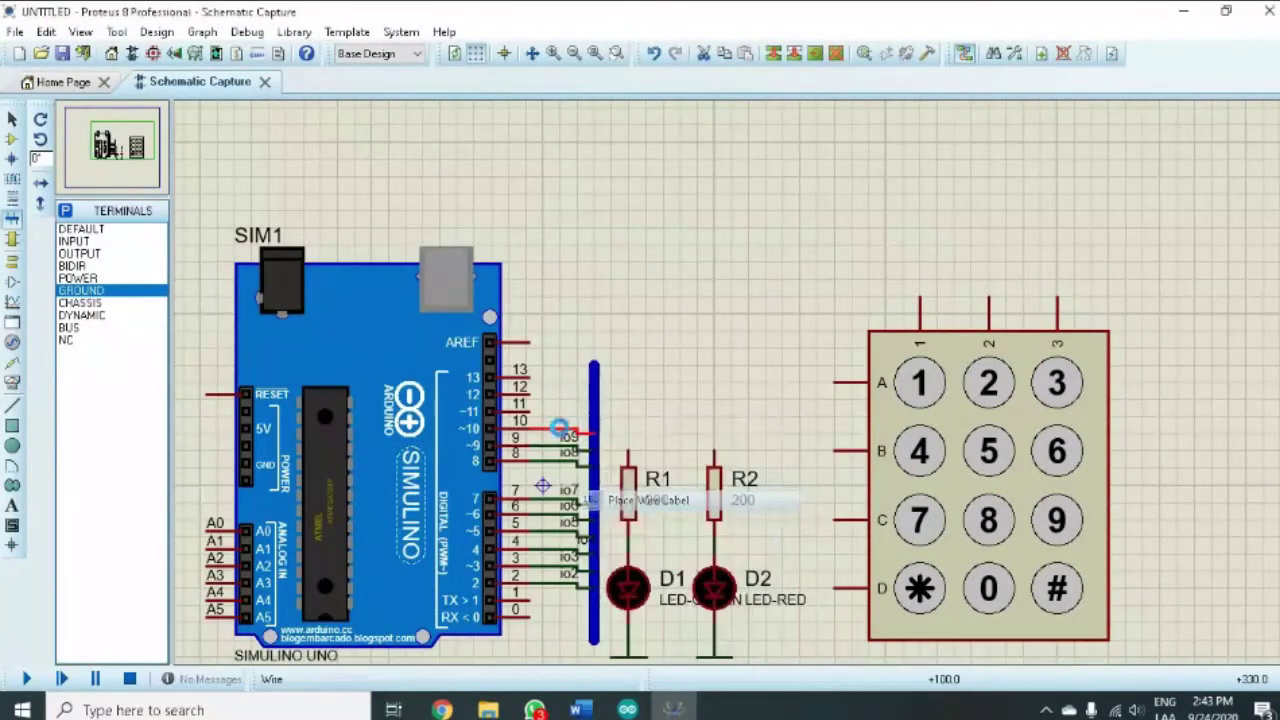
click(650, 497)
text(io)
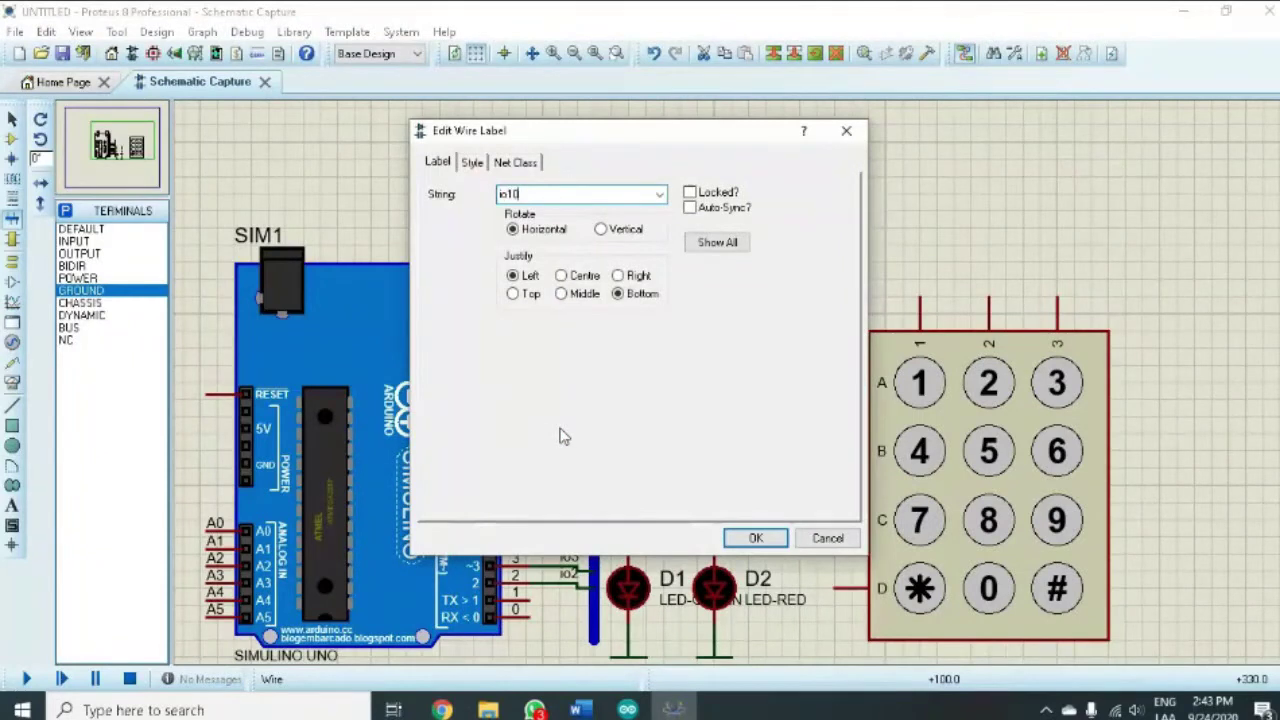
text(10)
key(Return)
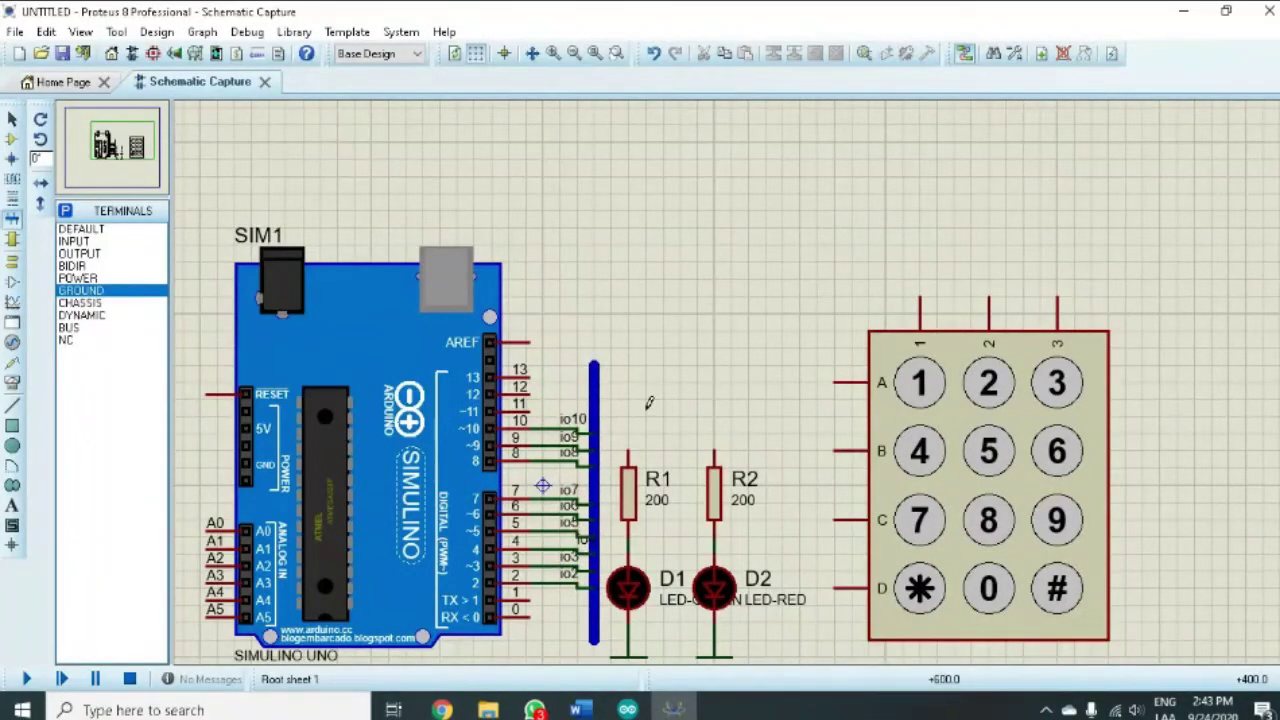
- Draw a horizontal bus above R1 and R2, spanning just beyond both resistors
click(12, 222)
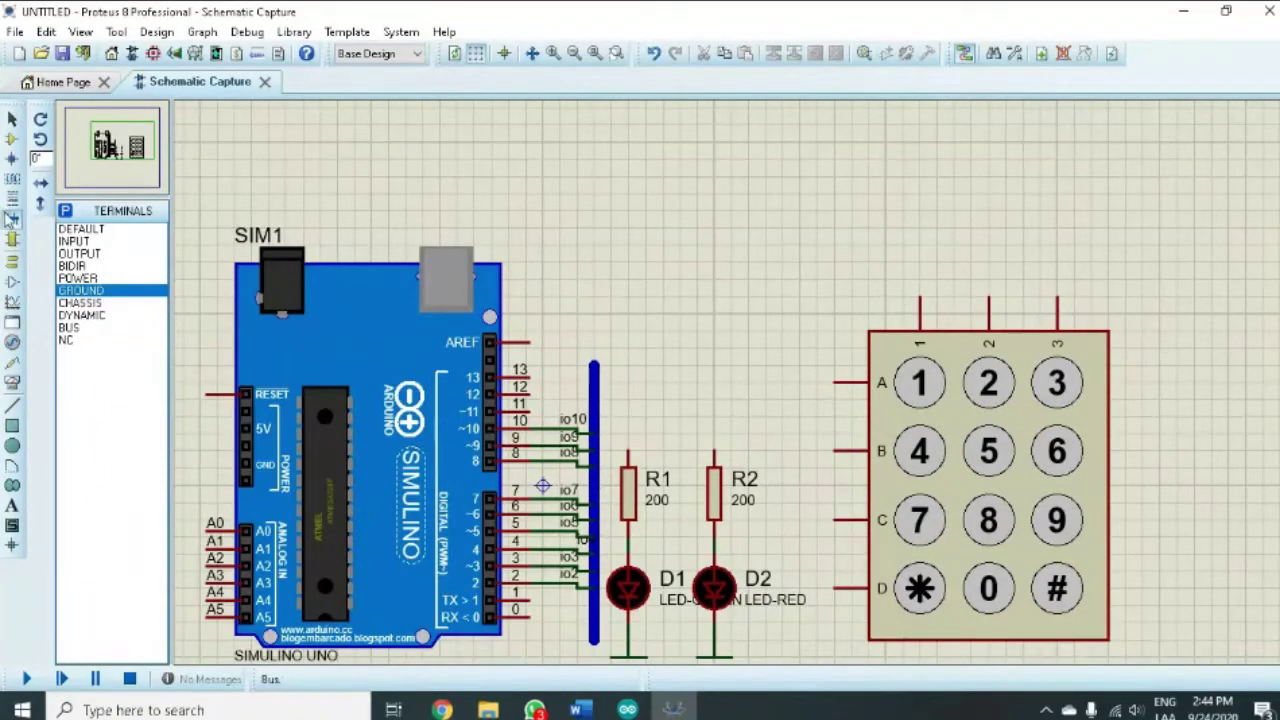
click(609, 399)
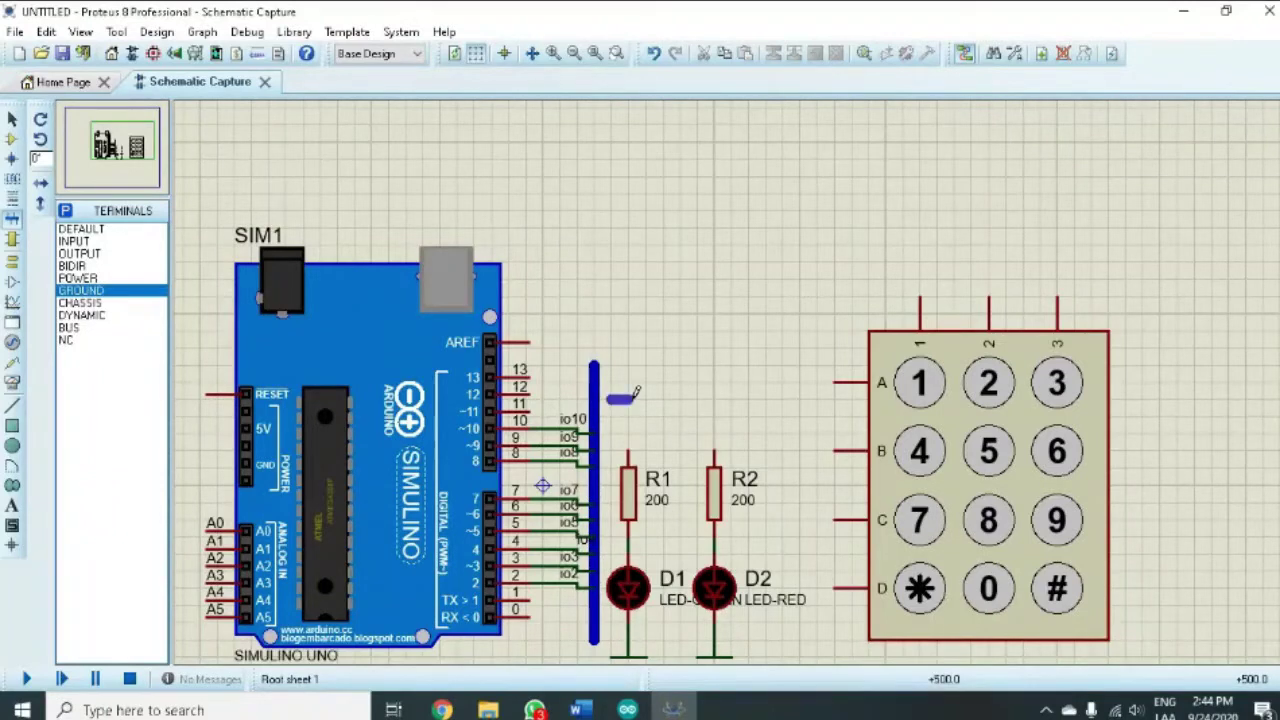
double_click(751, 399)
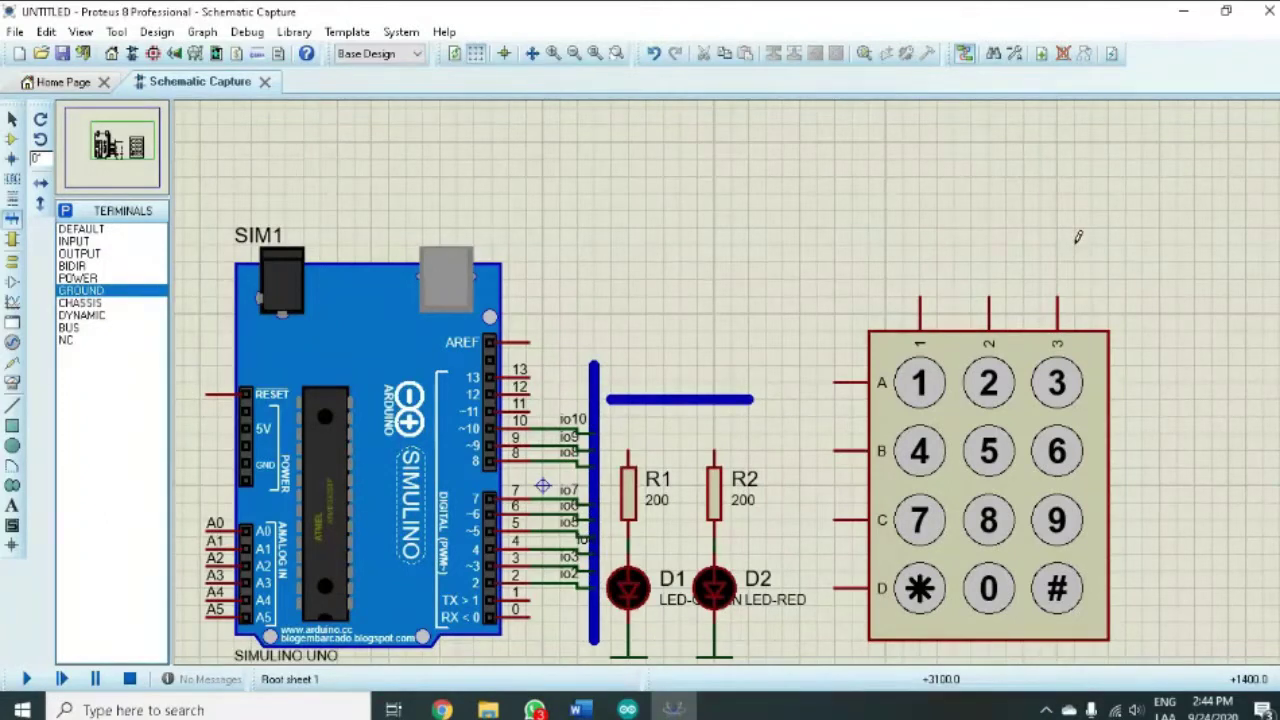
- Draw a horizontal bus above the keypad's column pins and a vertical bus beside its row pins A to D
click(1078, 240)
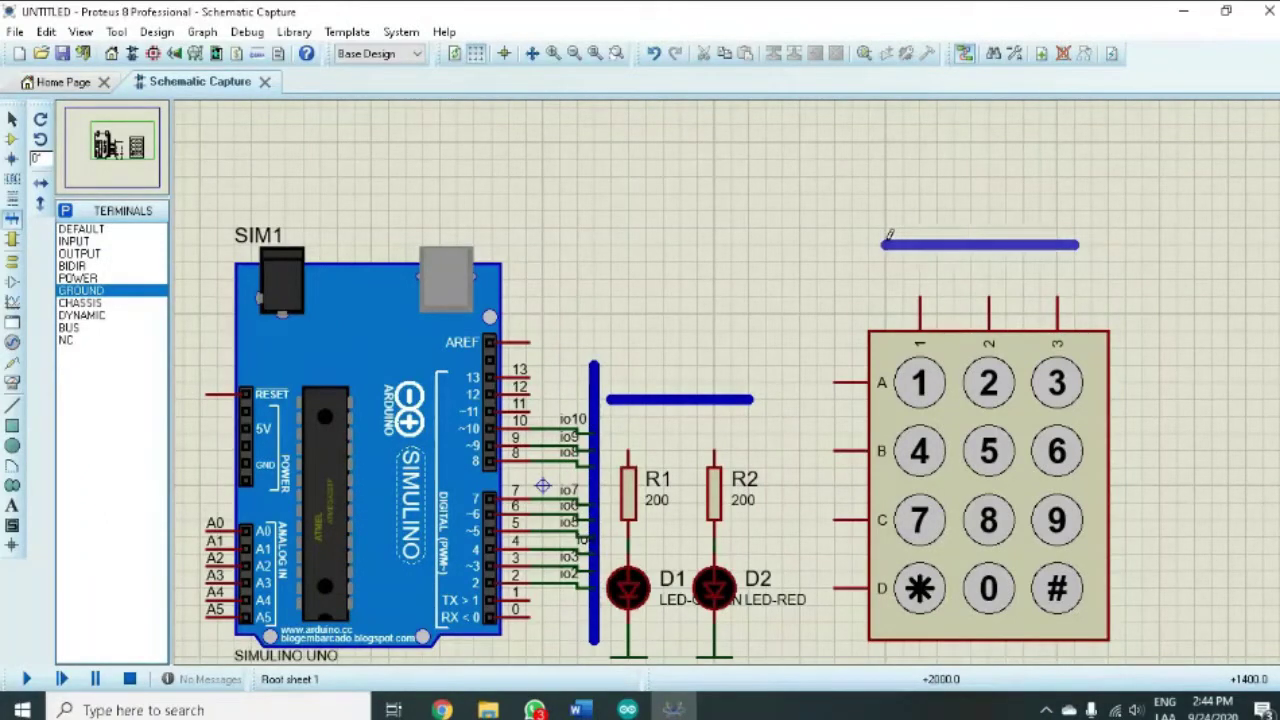
double_click(884, 243)
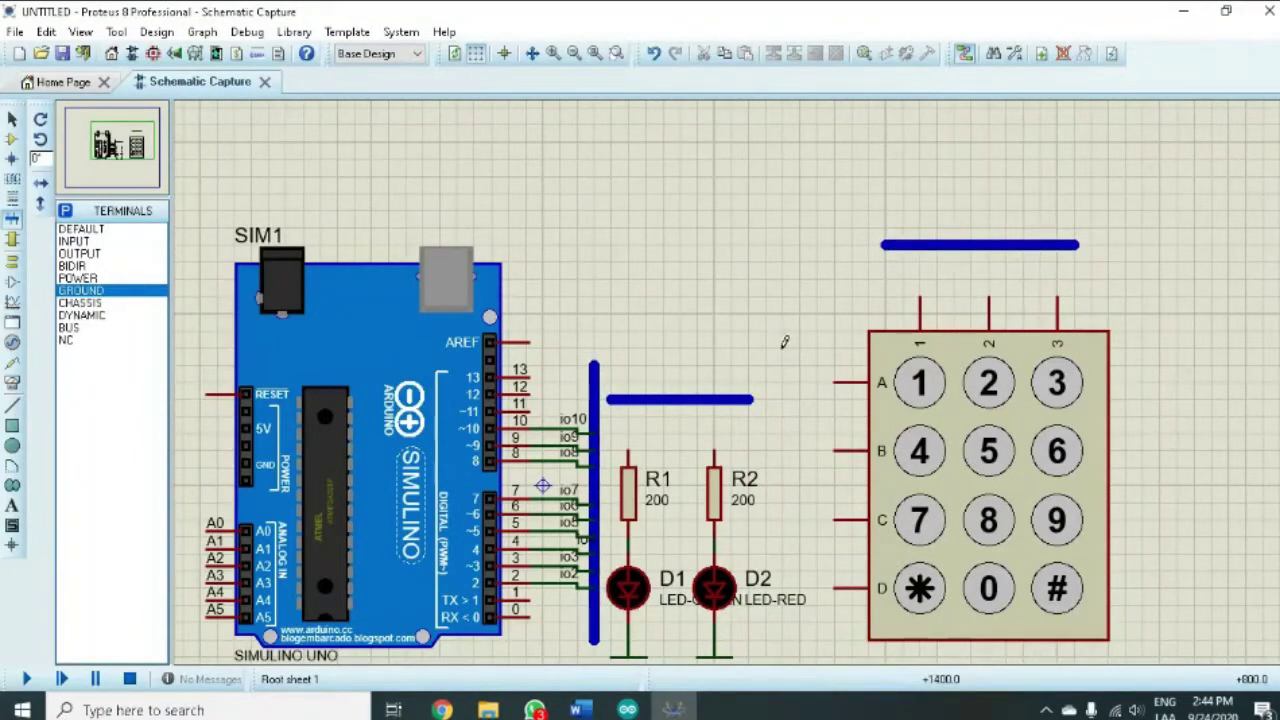
click(782, 346)
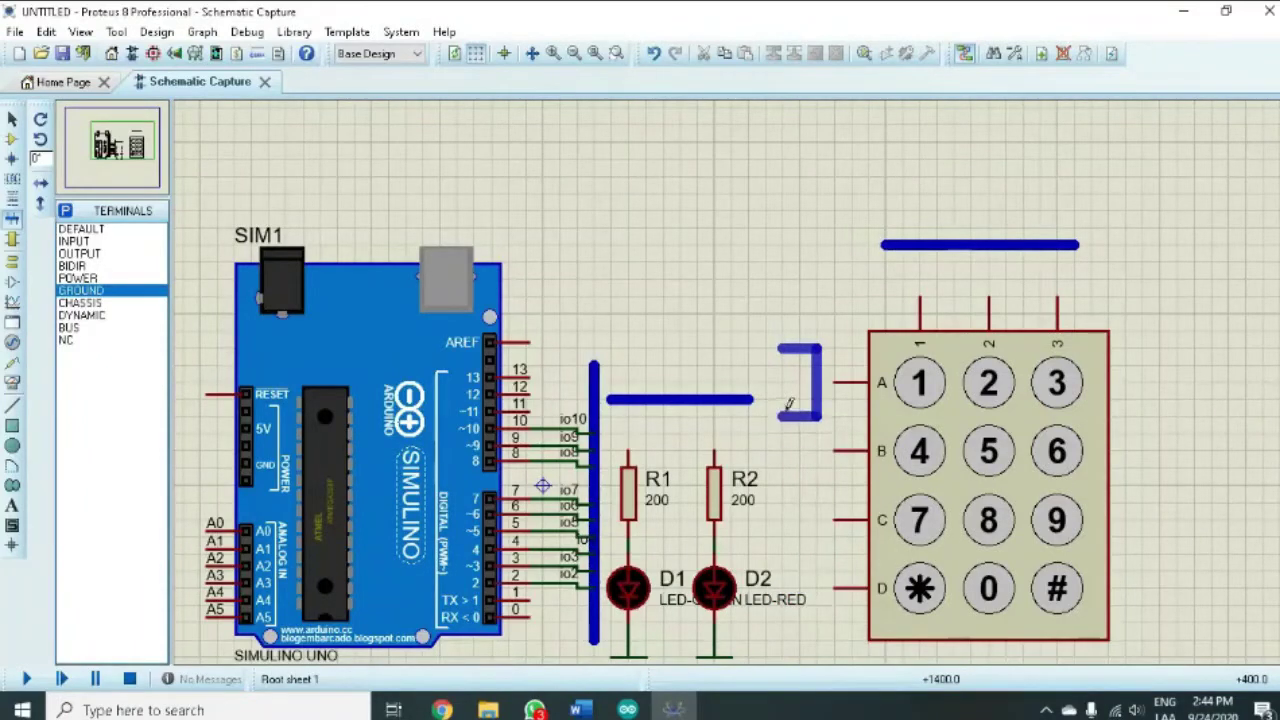
double_click(784, 588)
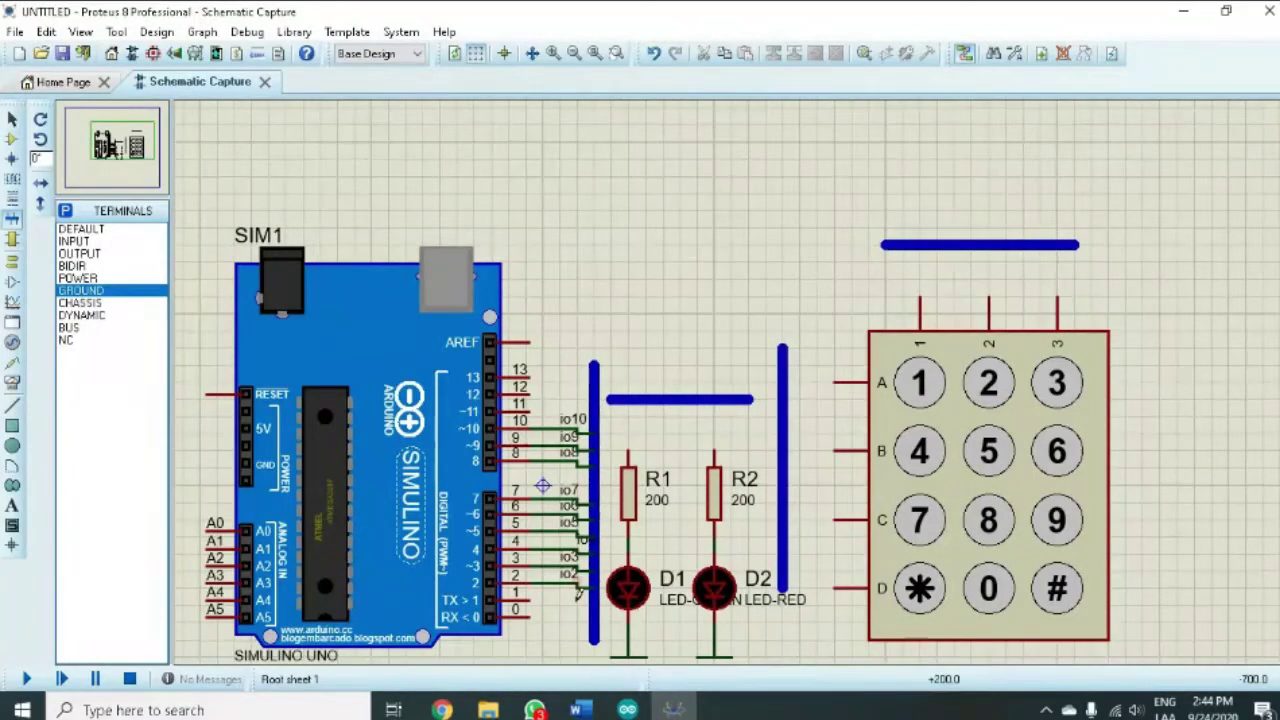
- Wire the upper pins of R1 and R2 to the horizontal bus above them
click(629, 447)
click(629, 400)
click(714, 447)
click(714, 400)
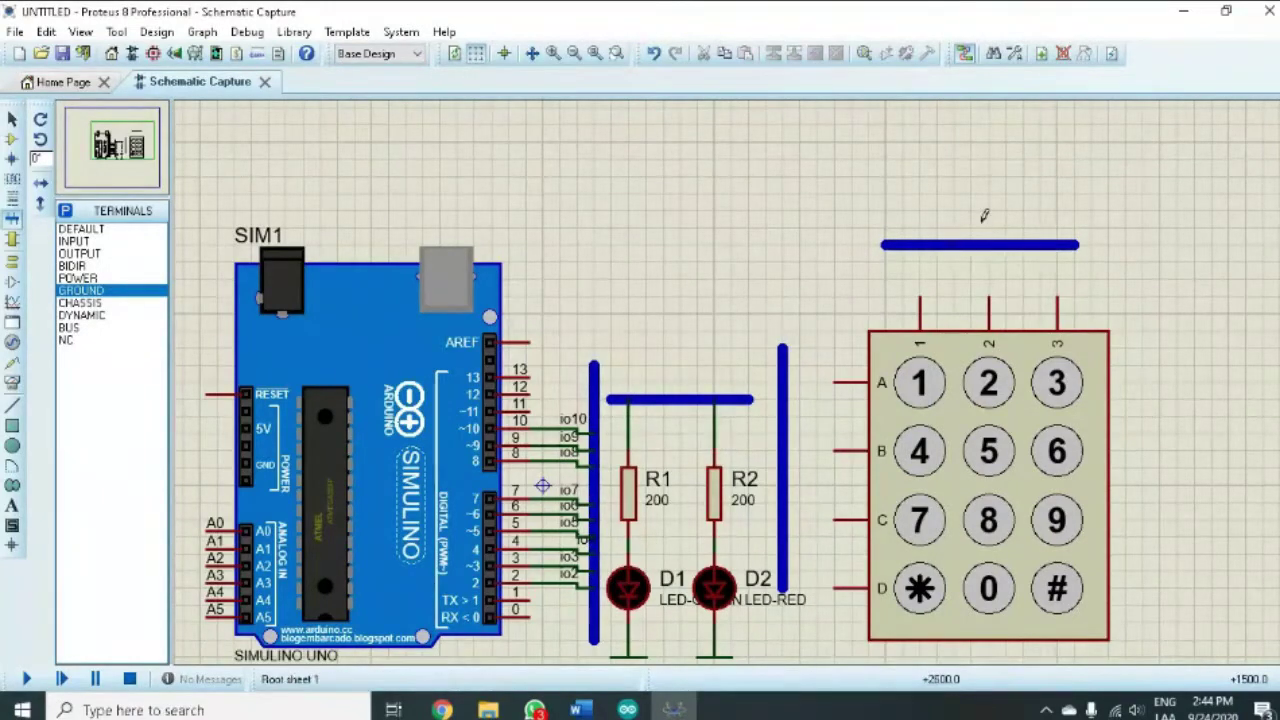
- Wire the keypad's column pins 3, 2 and 1 to the horizontal bus above the keypad
click(1058, 293)
click(1062, 244)
click(989, 293)
click(990, 244)
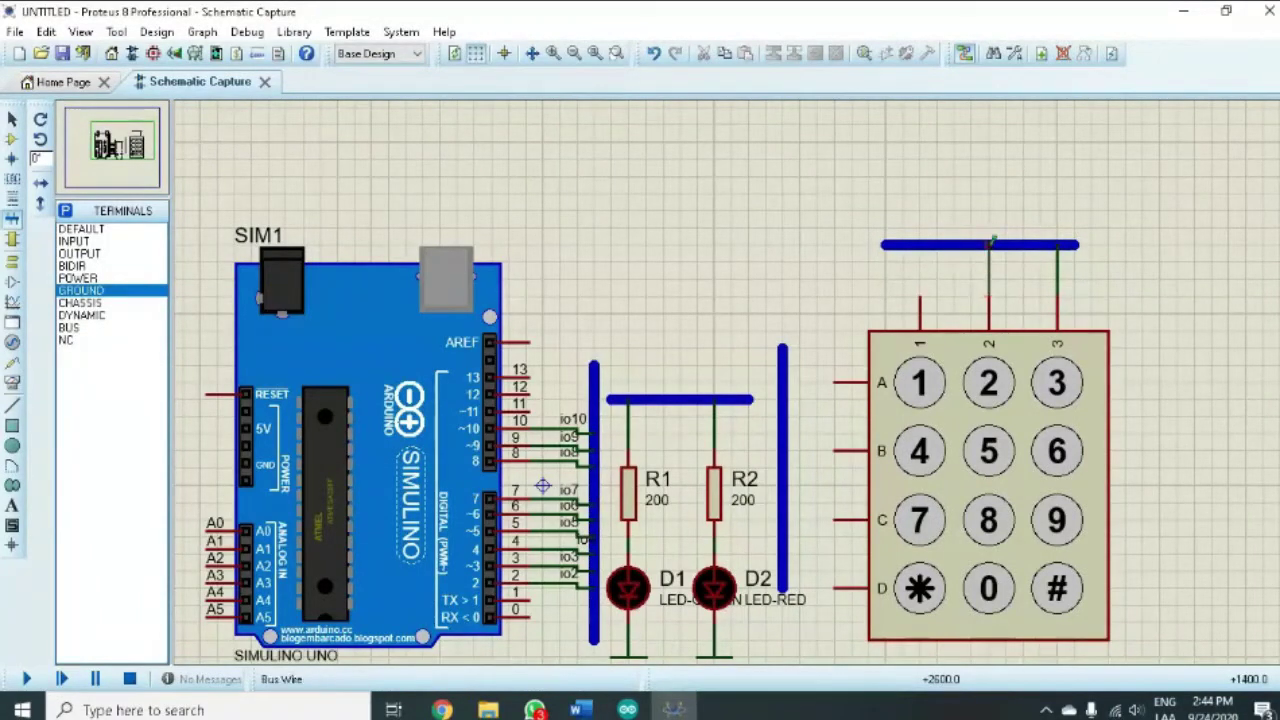
click(920, 296)
click(920, 244)
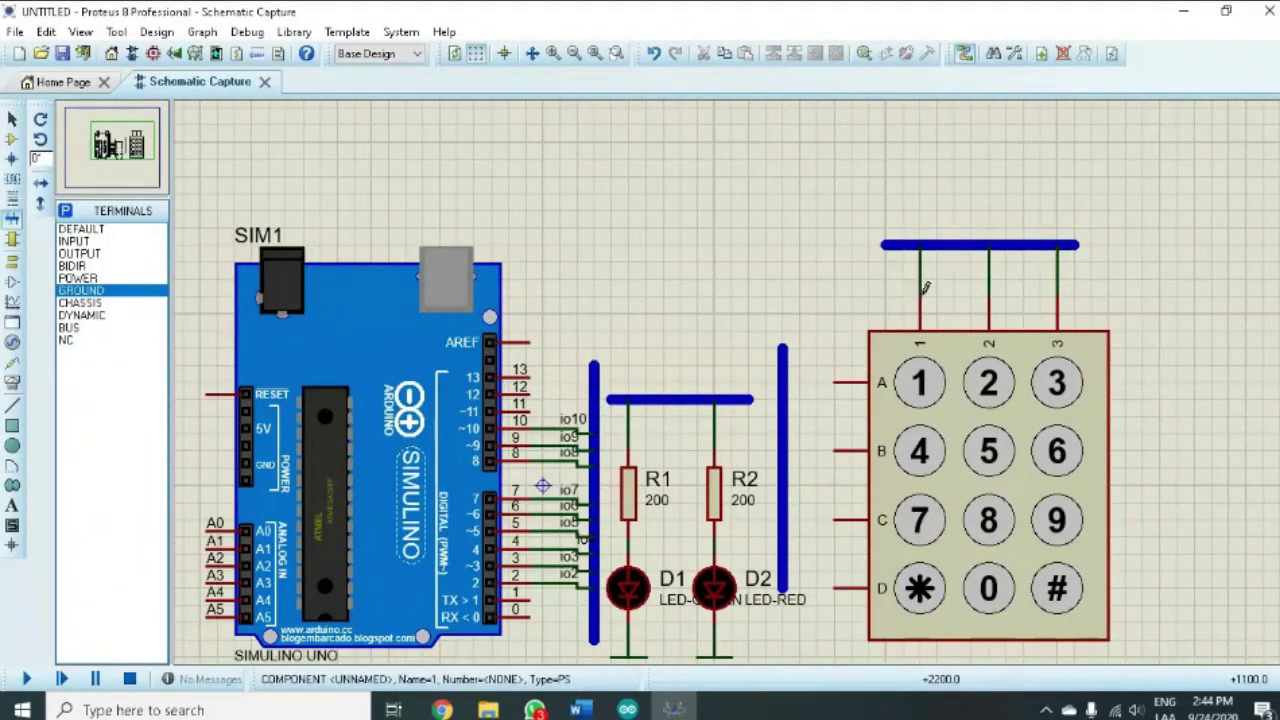
- Wire the keypad's row pins A, B, C and D to the vertical bus beside them
click(834, 382)
click(785, 380)
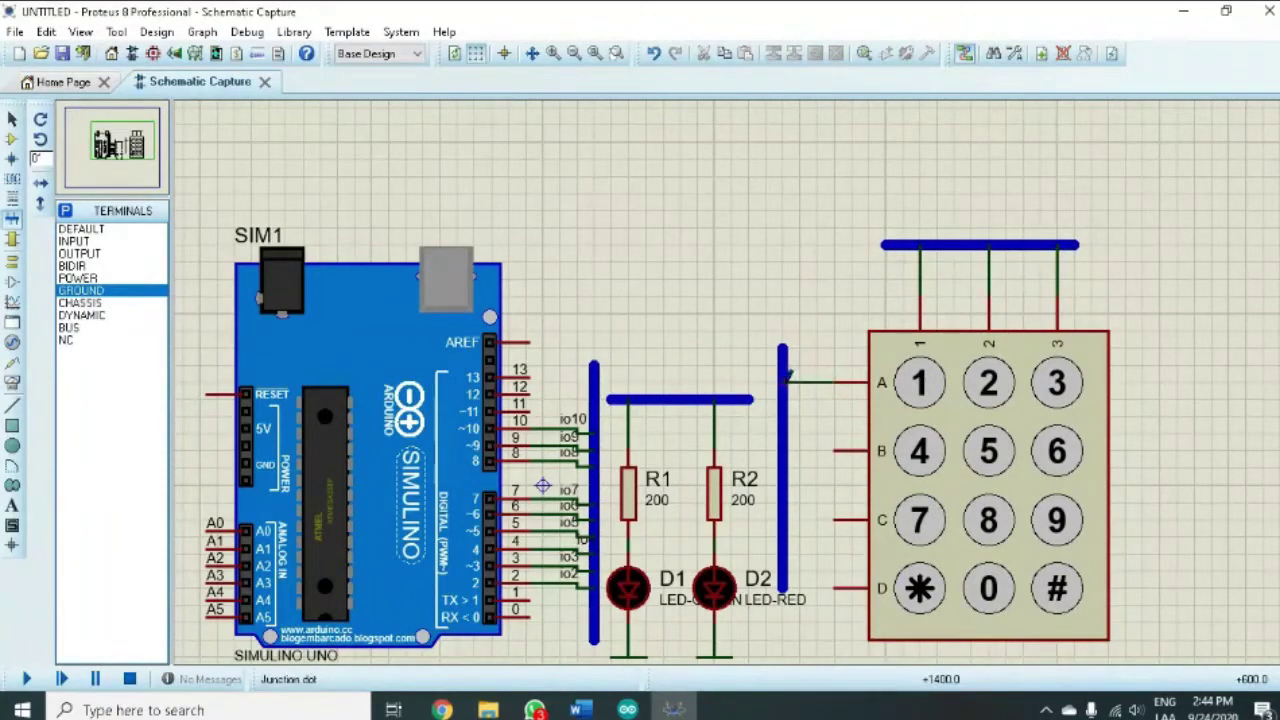
click(837, 449)
click(785, 450)
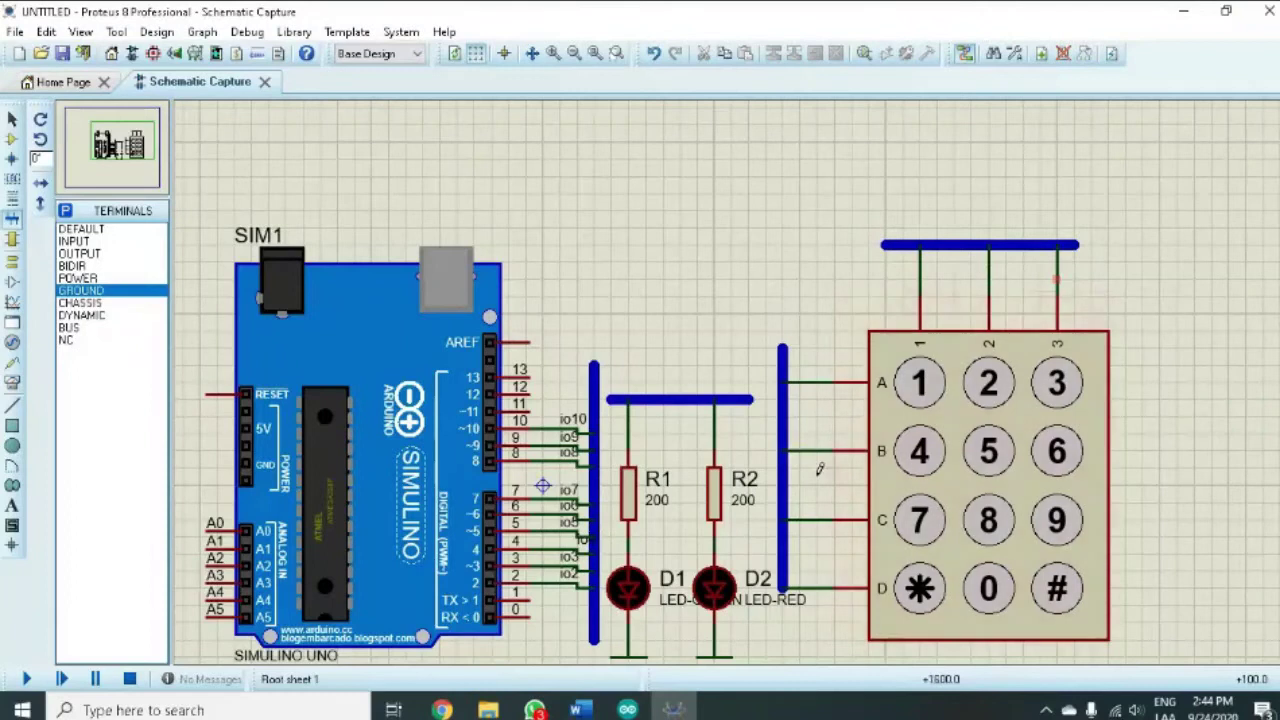
- Switch to the Arduino IDE and check the keypad column pin assignments in the colPins line, then return to Proteus
key(alt+Tab)
click(786, 260)
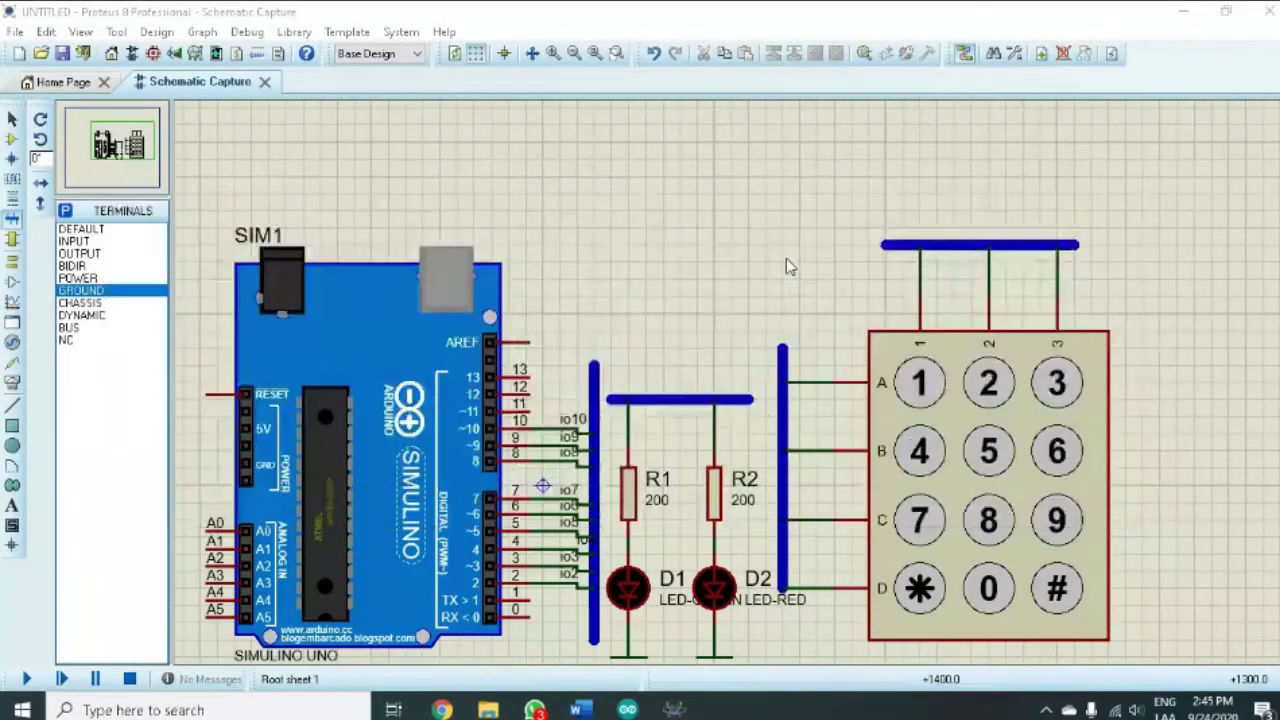
key(Down)
key(Down)
key(Down)
key(Down)
key(Right)
key(Right)
key(Right)
key(Right)
key(Right)
key(Right)
key(Right)
key(Right)
key(Right)
key(Right)
key(Right)
key(Right)
key(Right)
key(Right)
key(Right)
key(Right)
key(Right)
key(Right)
key(Right)
key(Right)
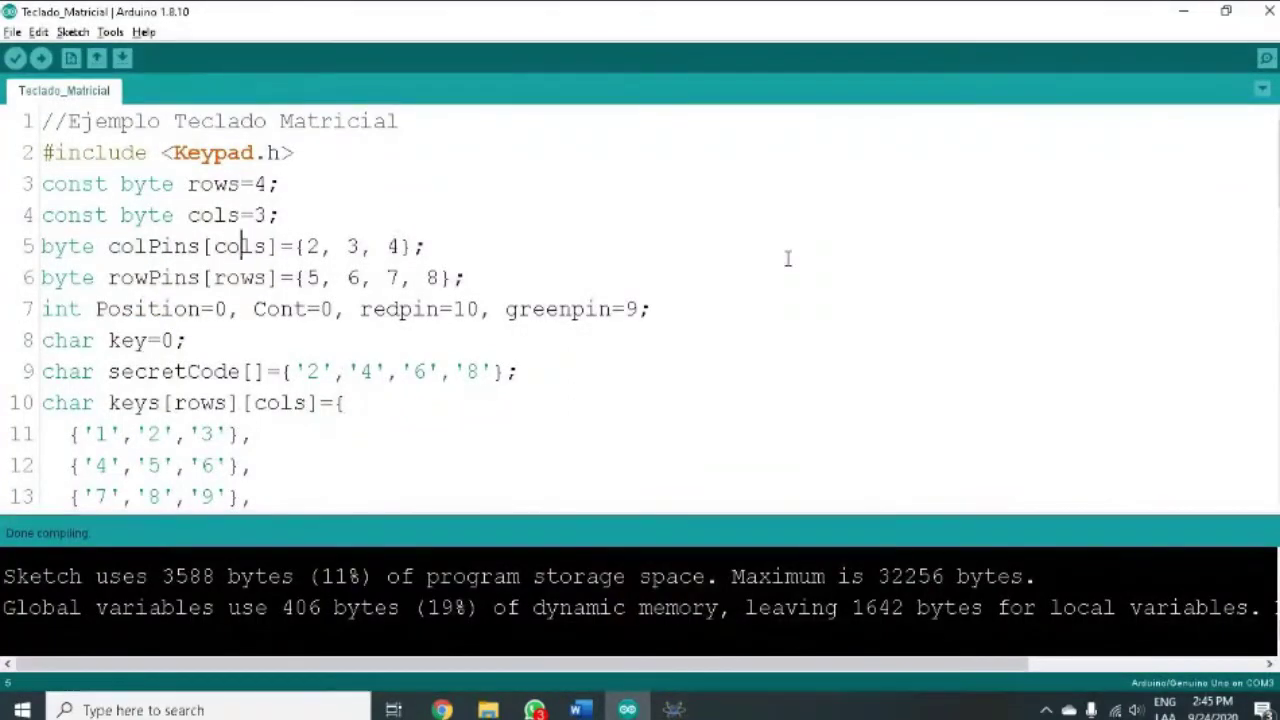
key(shift+Right)
key(shift+Right)
key(shift+Right)
key(shift+Right)
key(shift+Right)
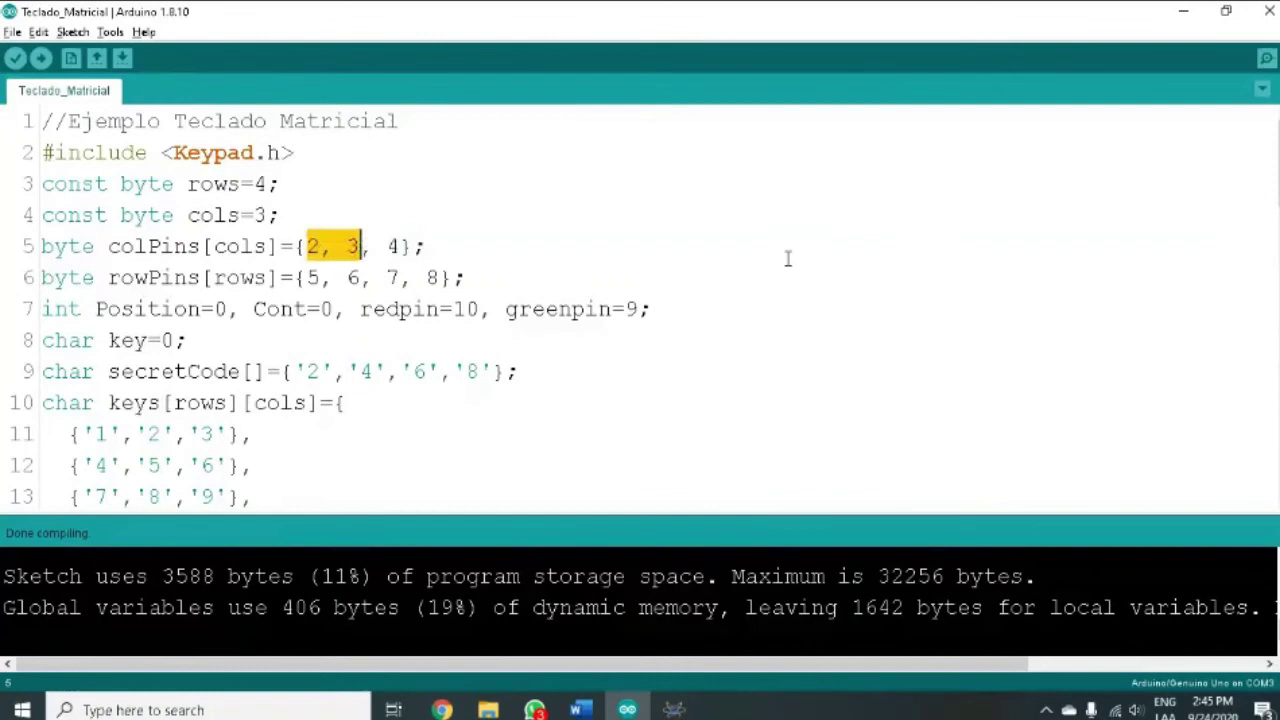
key(End)
key(alt+Tab)
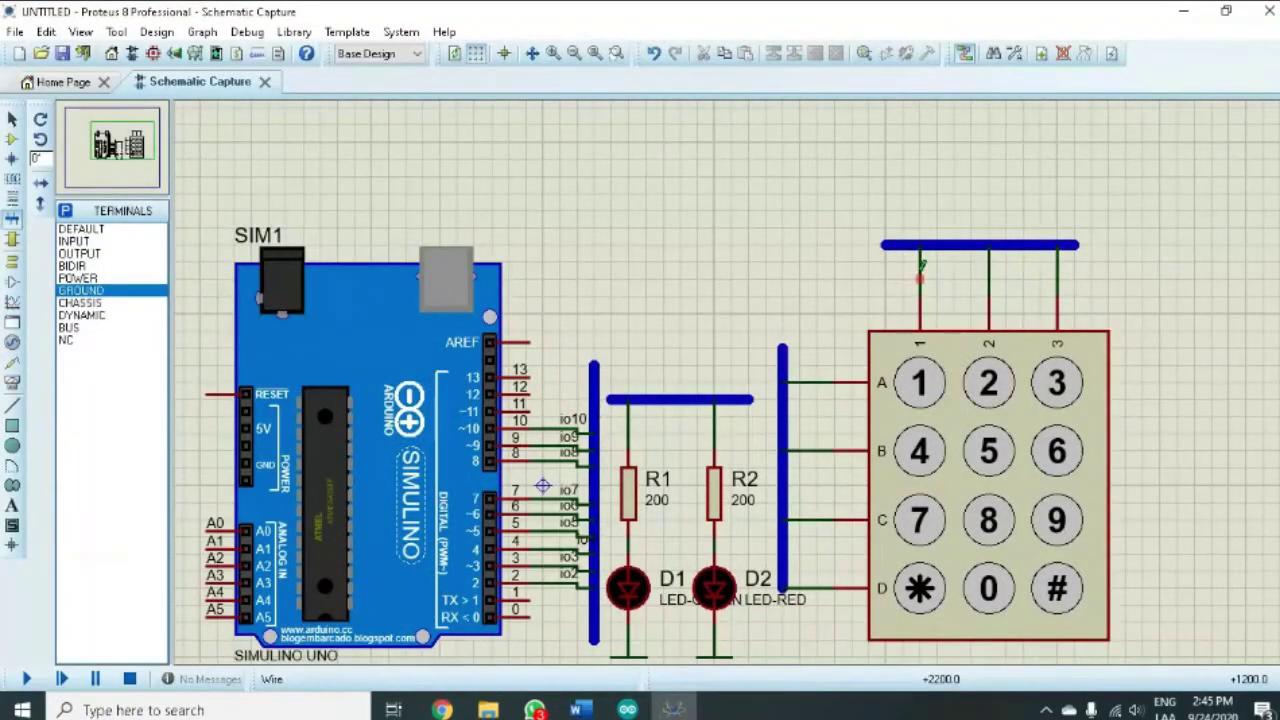
- Label the bus wire from the keypad's column 1 pin as IO2
right_click(921, 266)
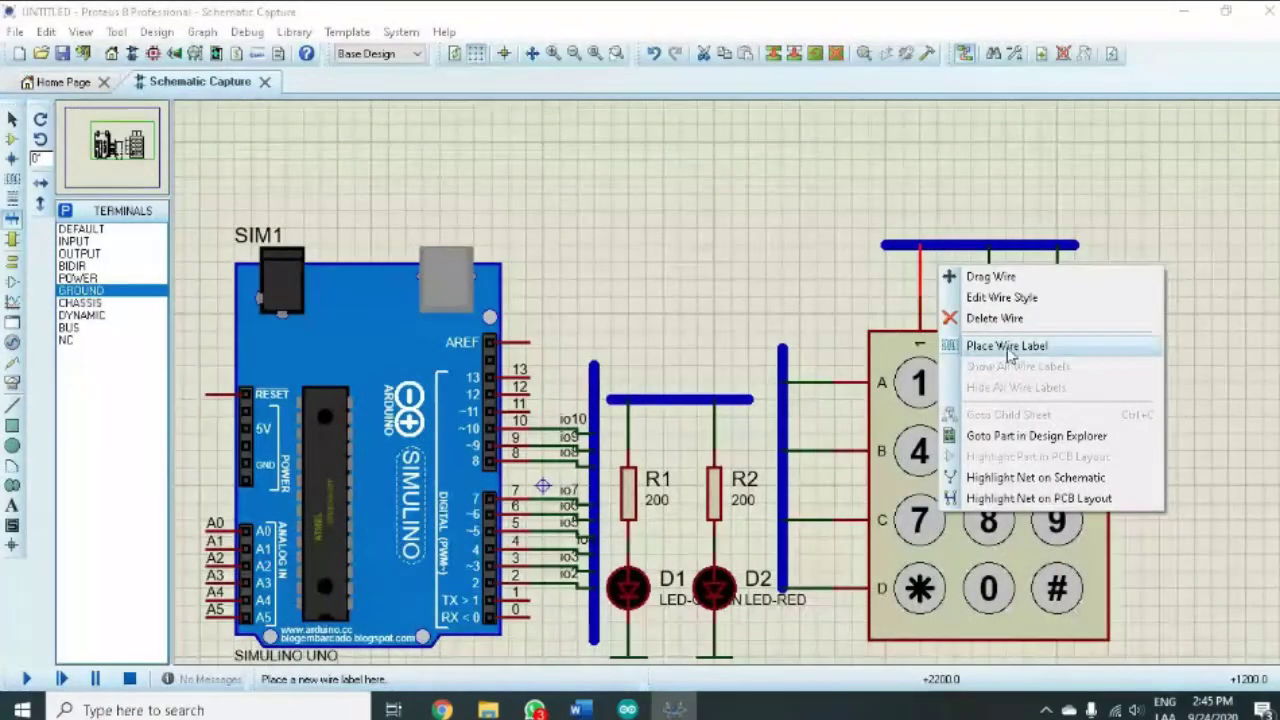
click(1064, 350)
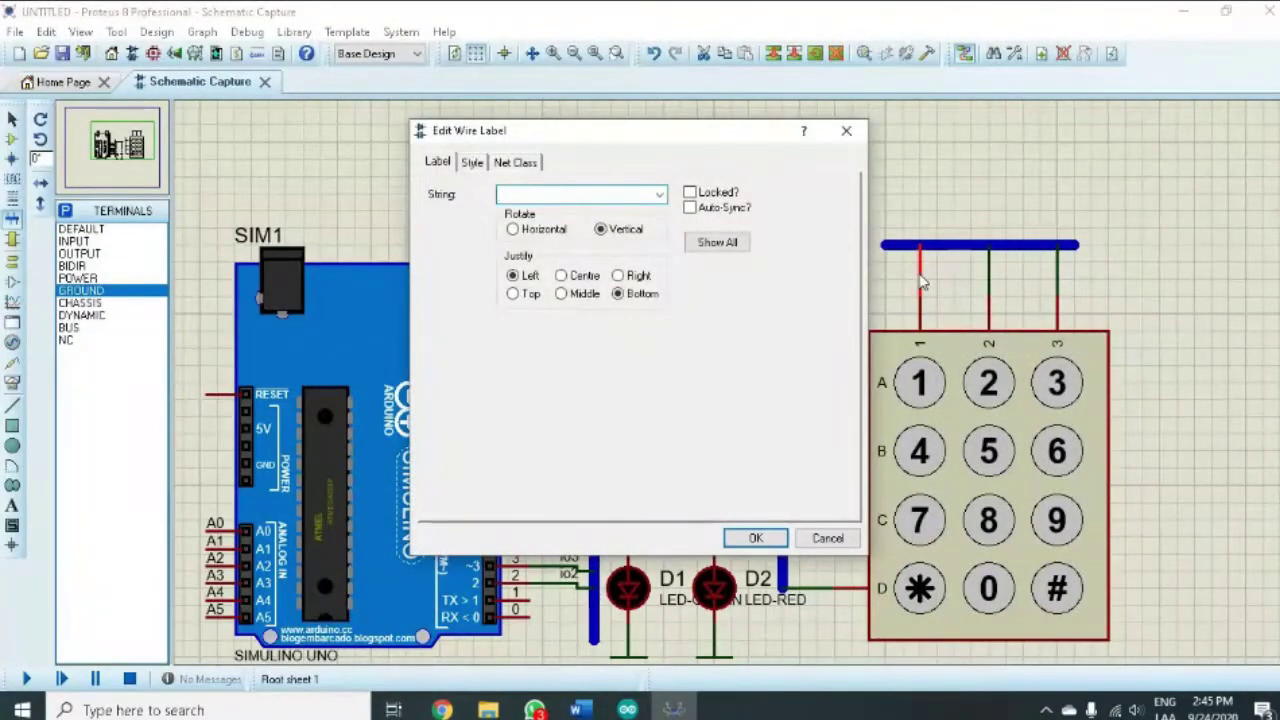
key(Down)
key(Return)
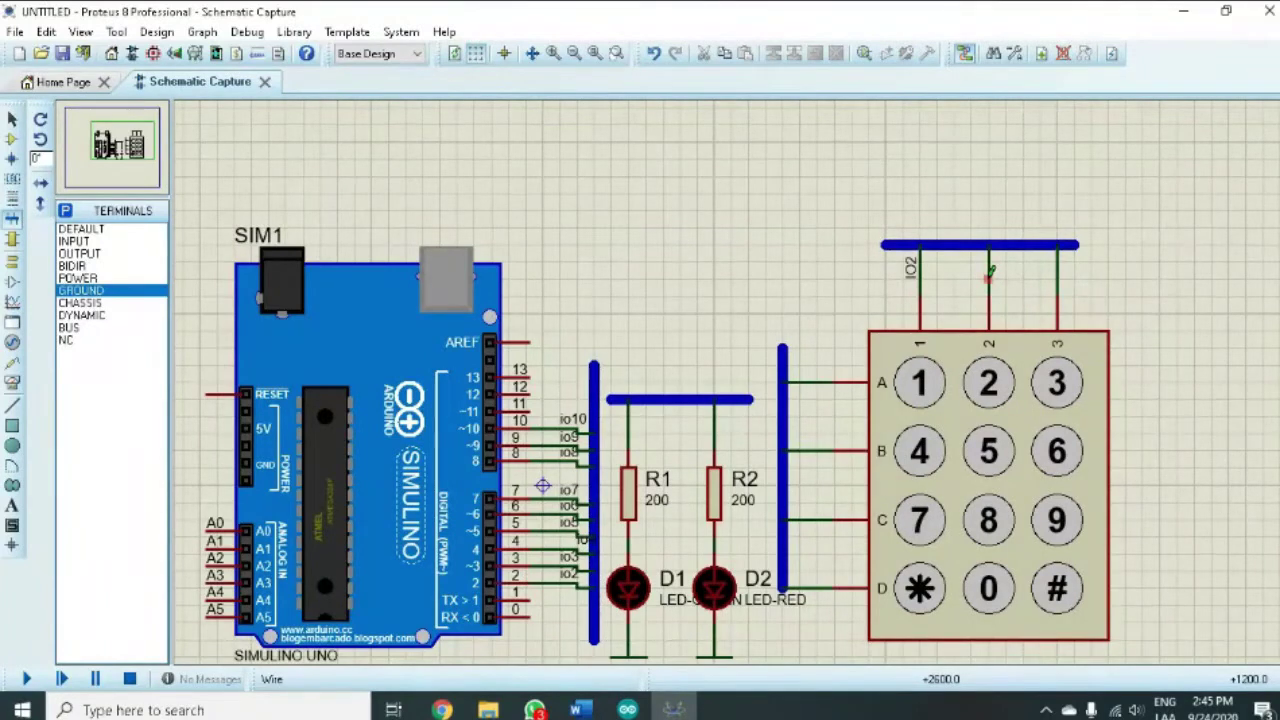
- Label the bus wire from the keypad's column 2 pin as IO3
right_click(990, 272)
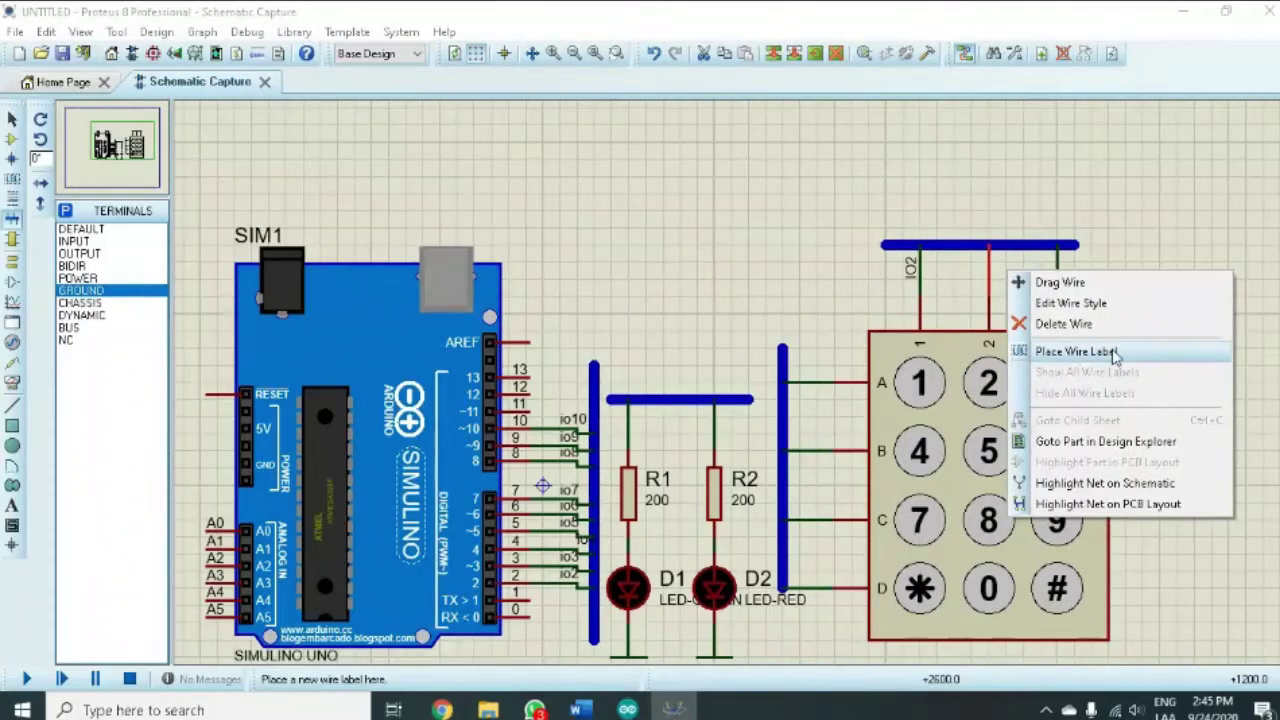
click(1115, 356)
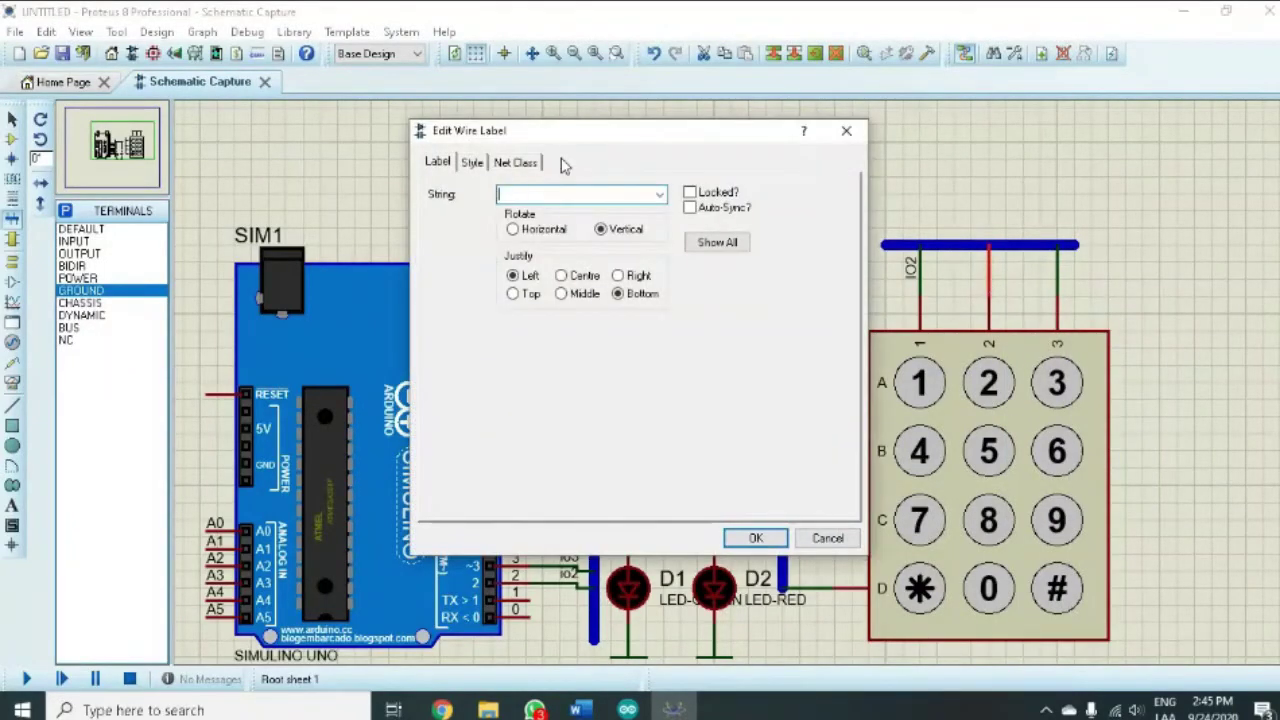
text(IO1)
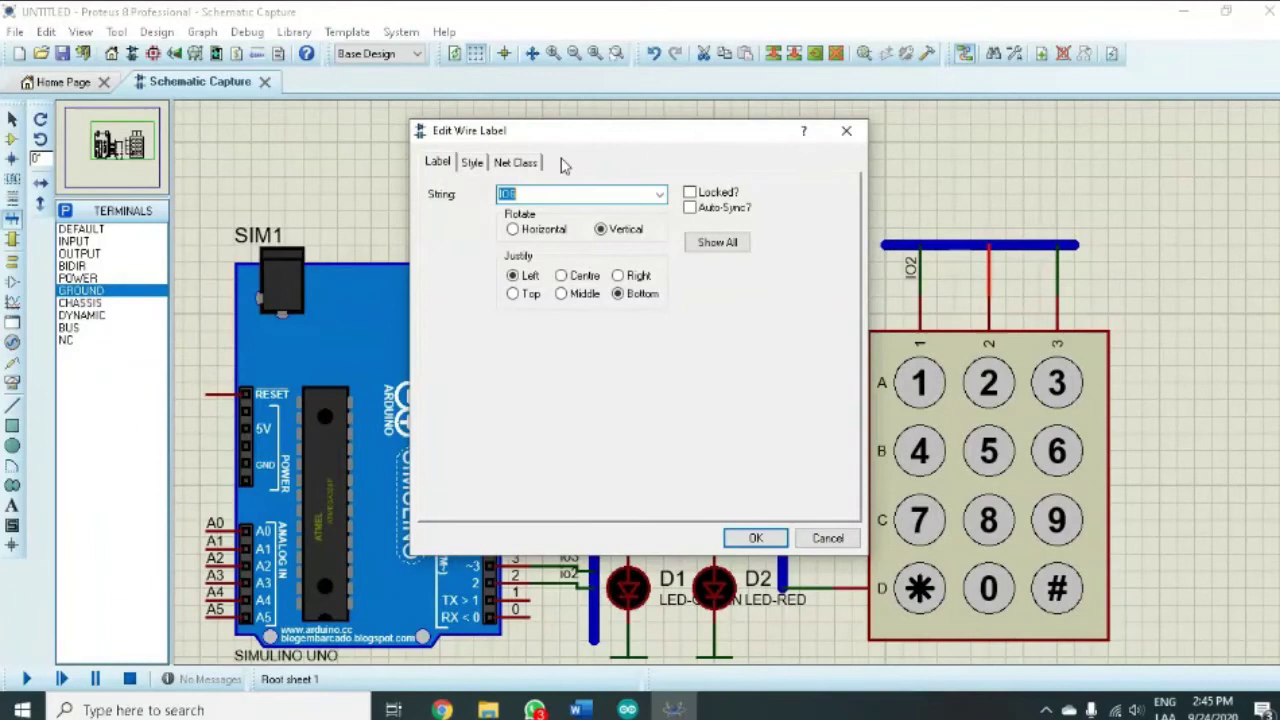
key(Down)
key(Return)
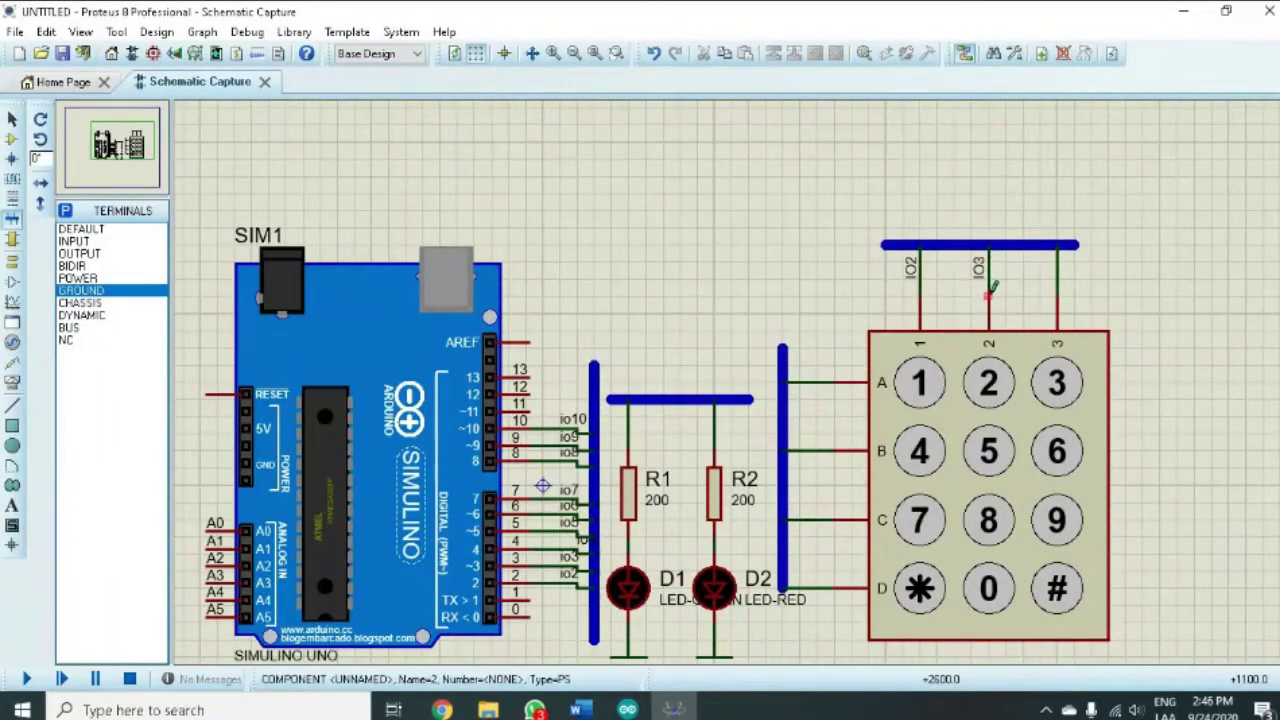
click(531, 557)
click(594, 557)
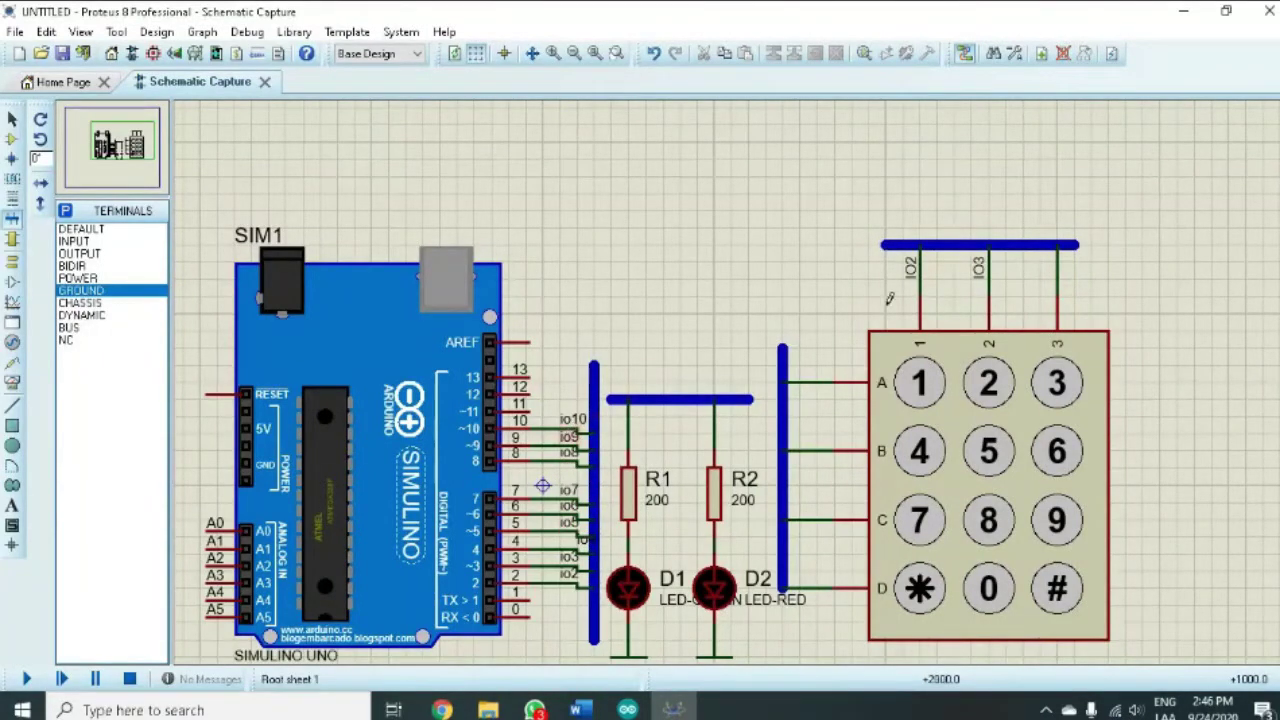
click(978, 267)
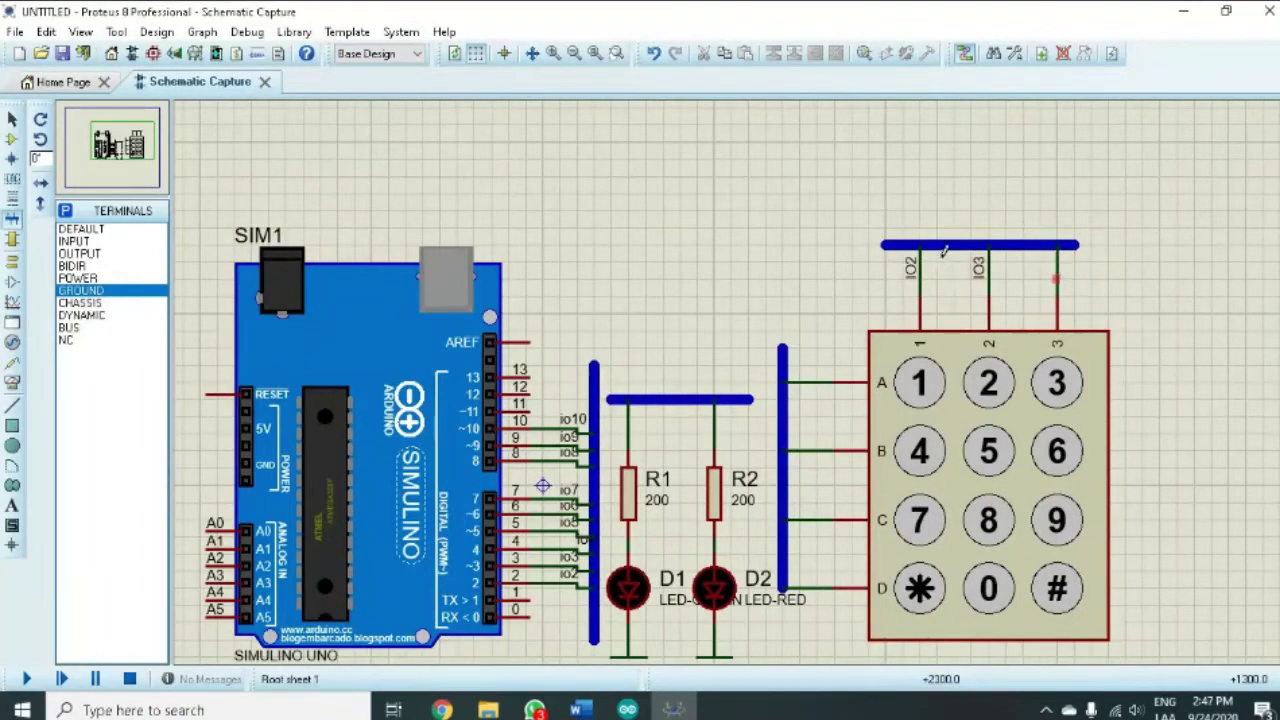
- Label the bus wire from the keypad's column 3 pin as IO4
right_click(1060, 268)
click(985, 350)
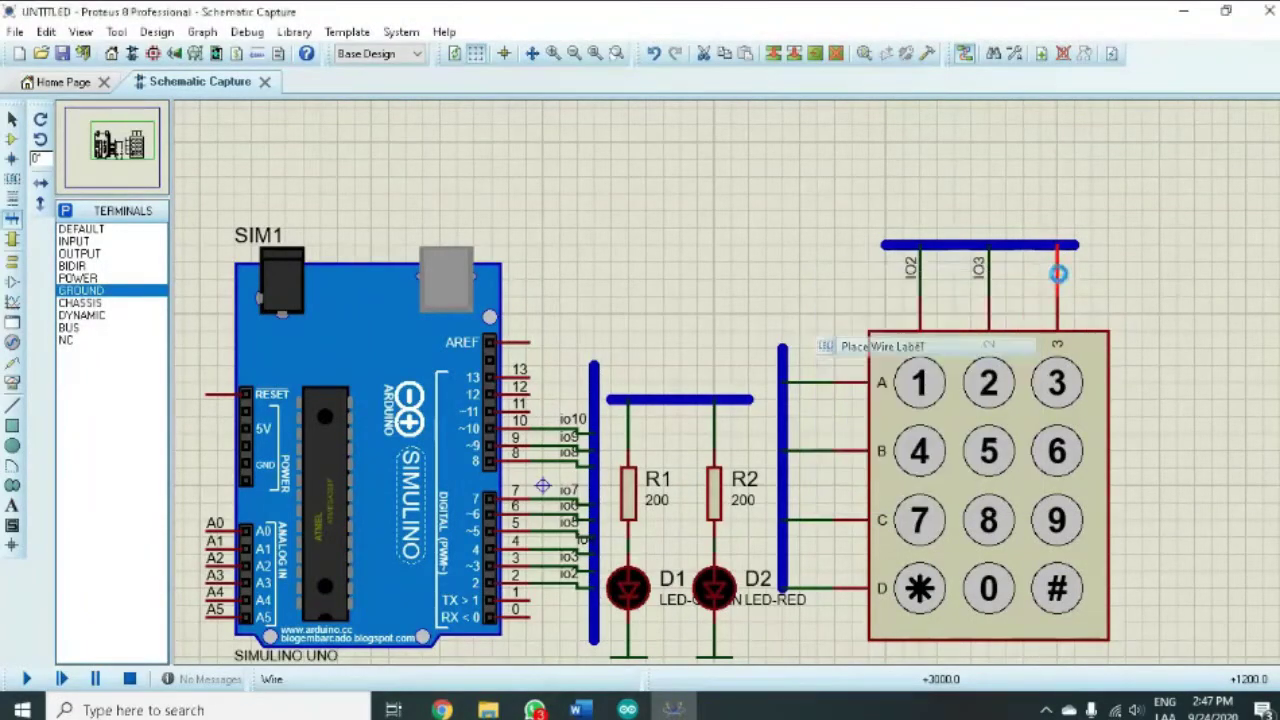
key(Down)
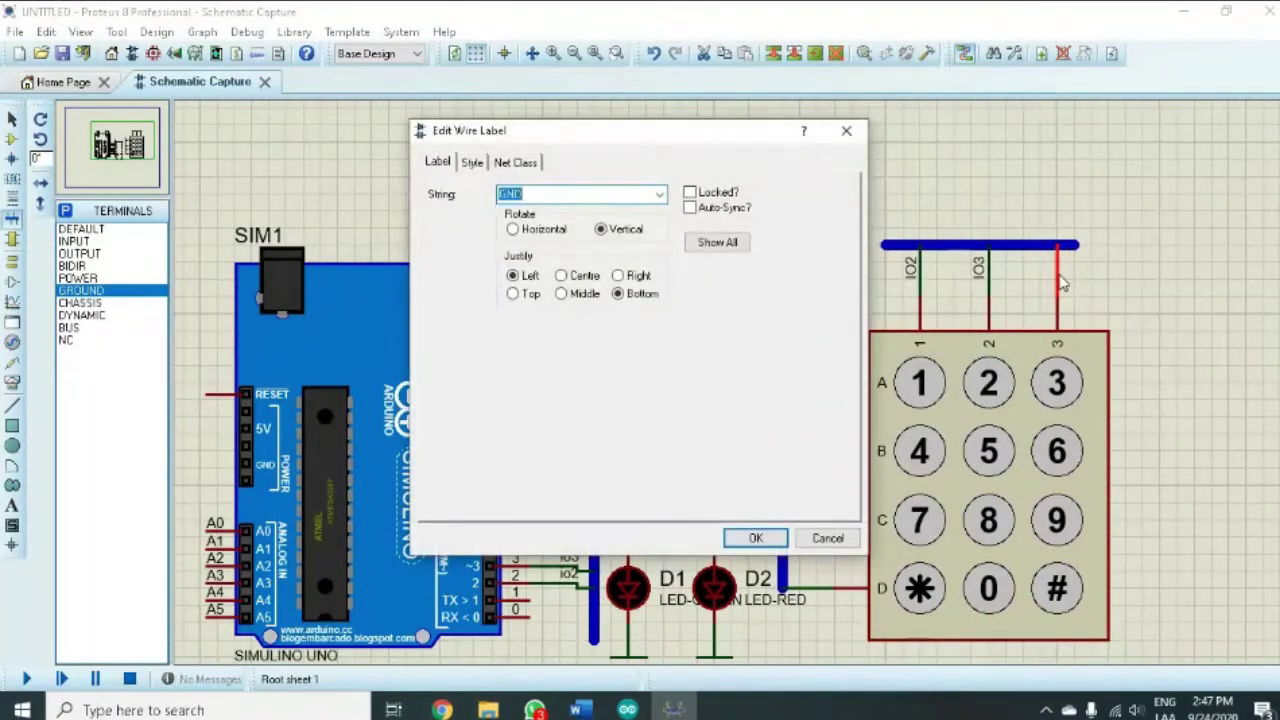
key(Down)
key(Return)
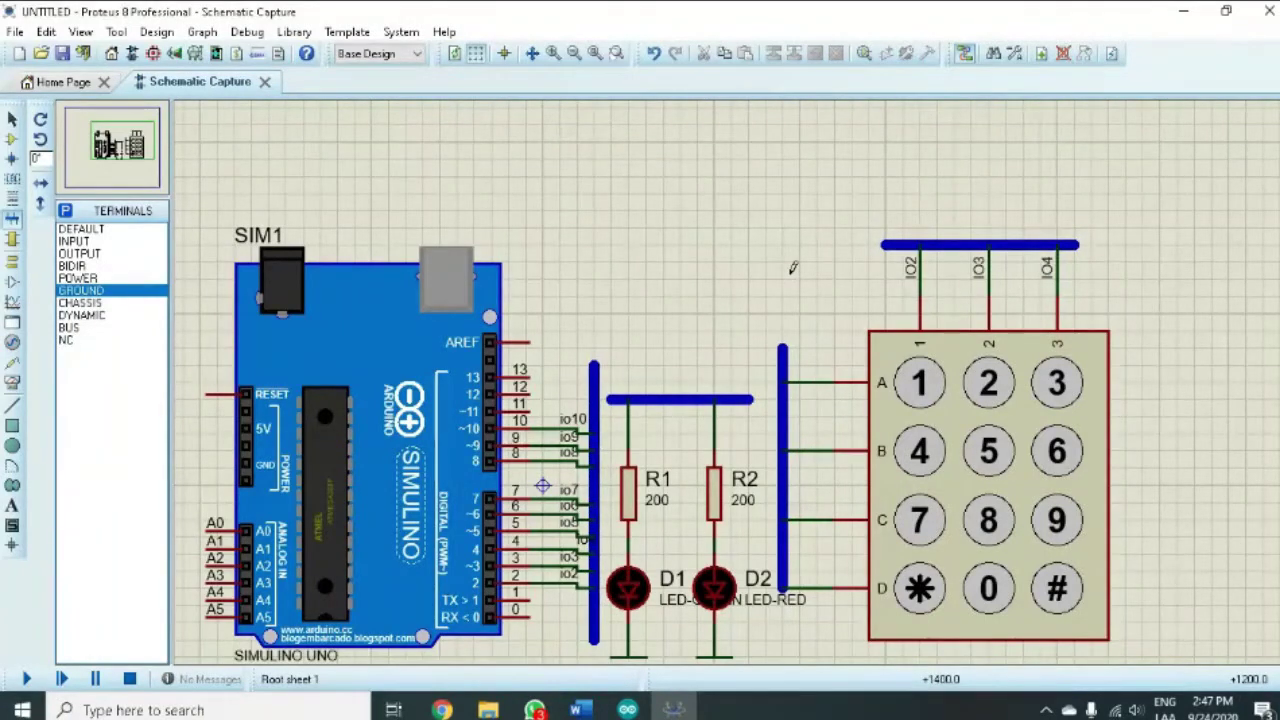
- Switch to the Arduino IDE, check the keypad row pin assignments in the rowPins line, and return to Proteus
key(alt+Tab)
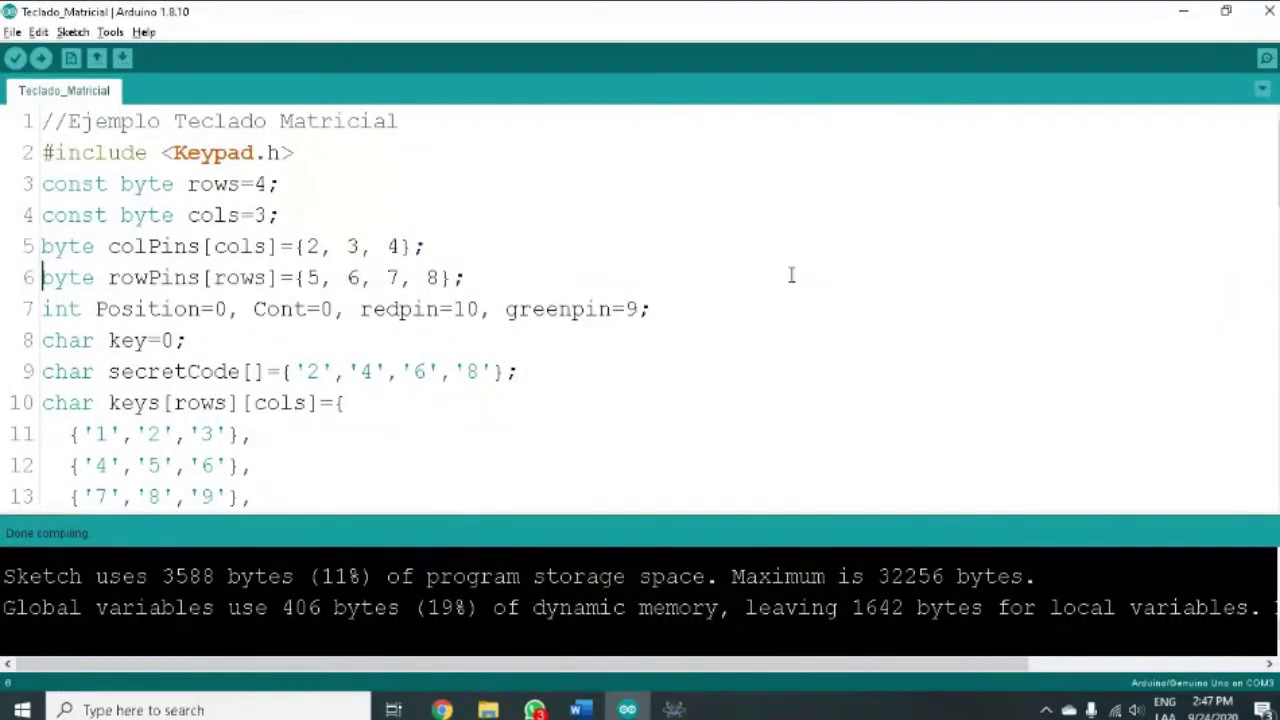
key(shift+Down)
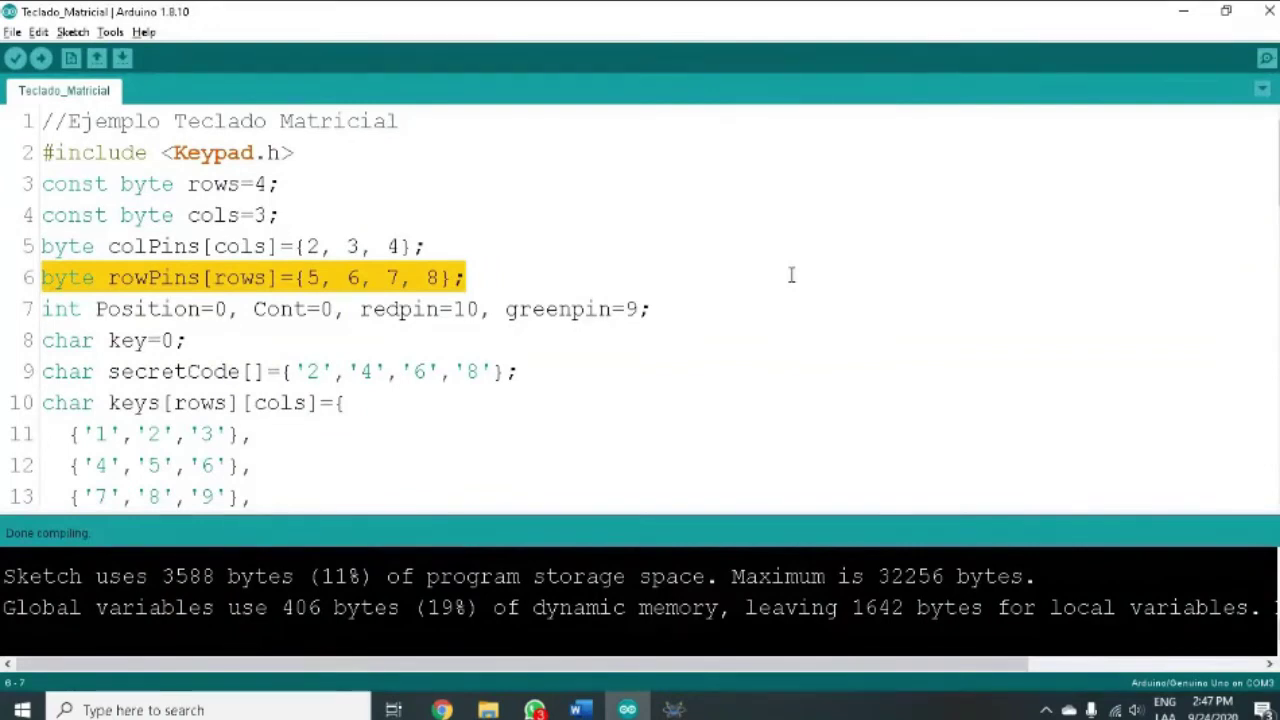
key(alt+Tab)
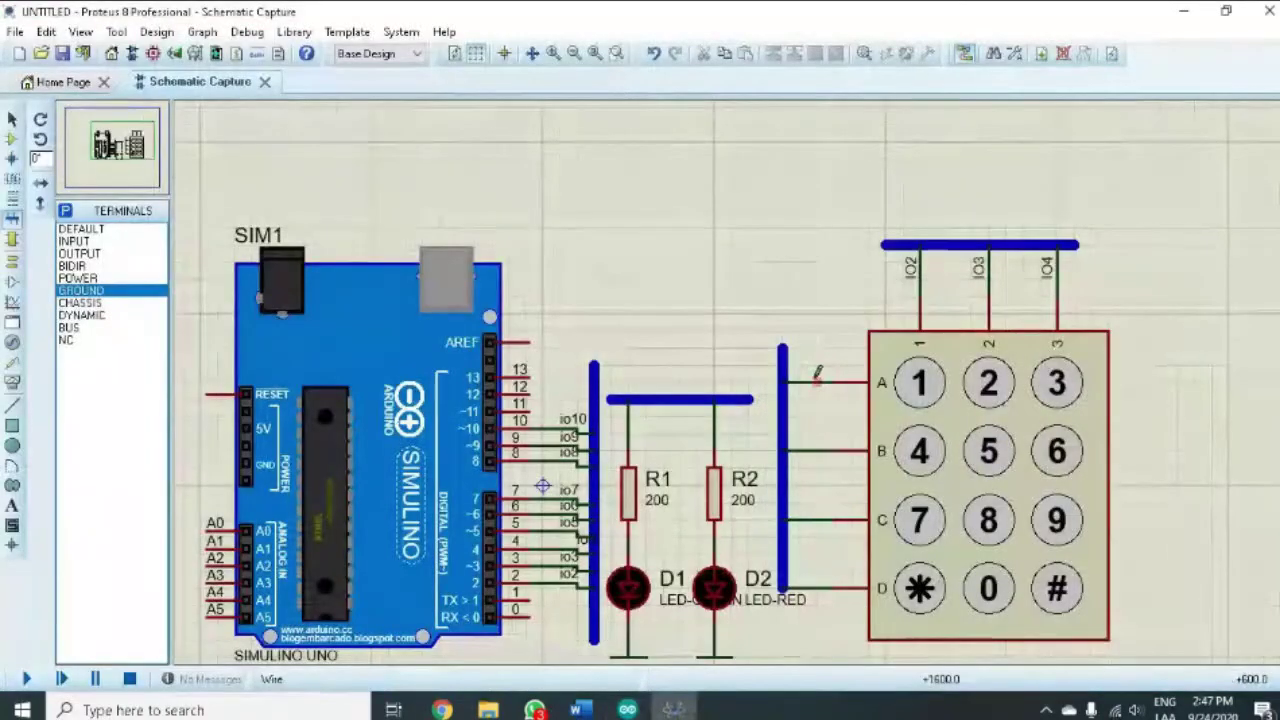
- Label the bus wires from the keypad's row A and B pins as IO5 and IO6
right_click(817, 379)
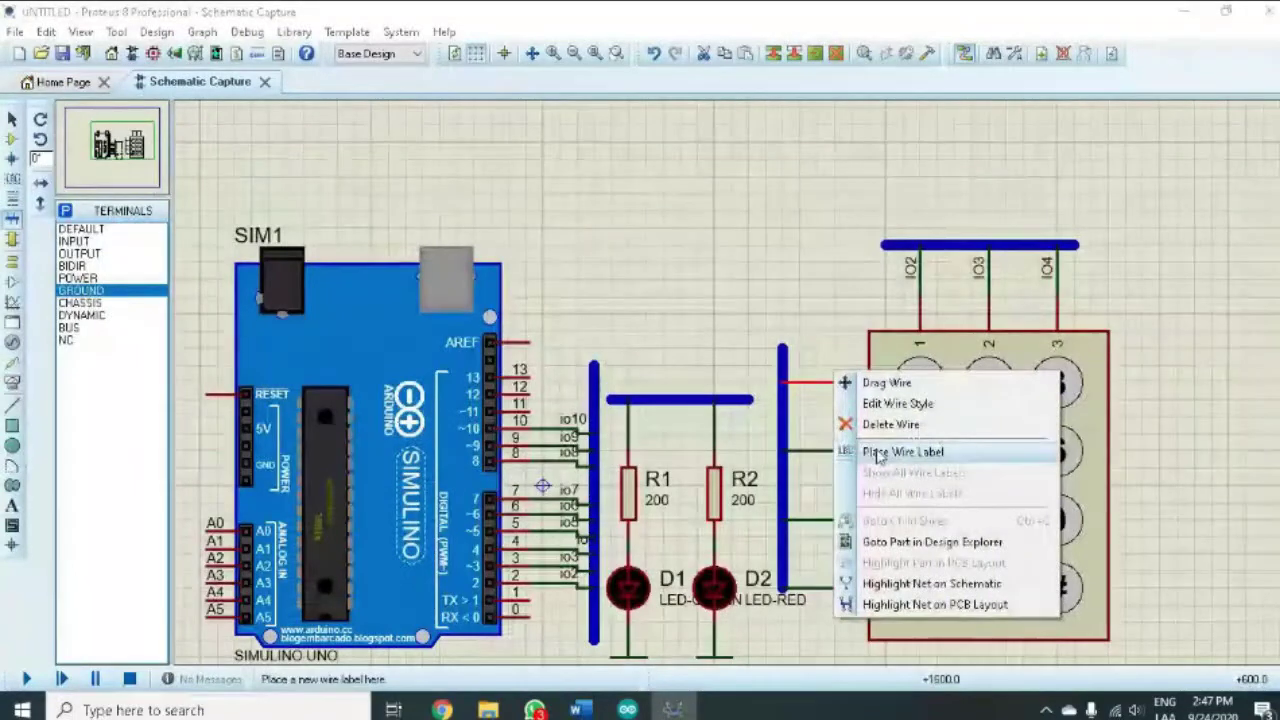
click(879, 453)
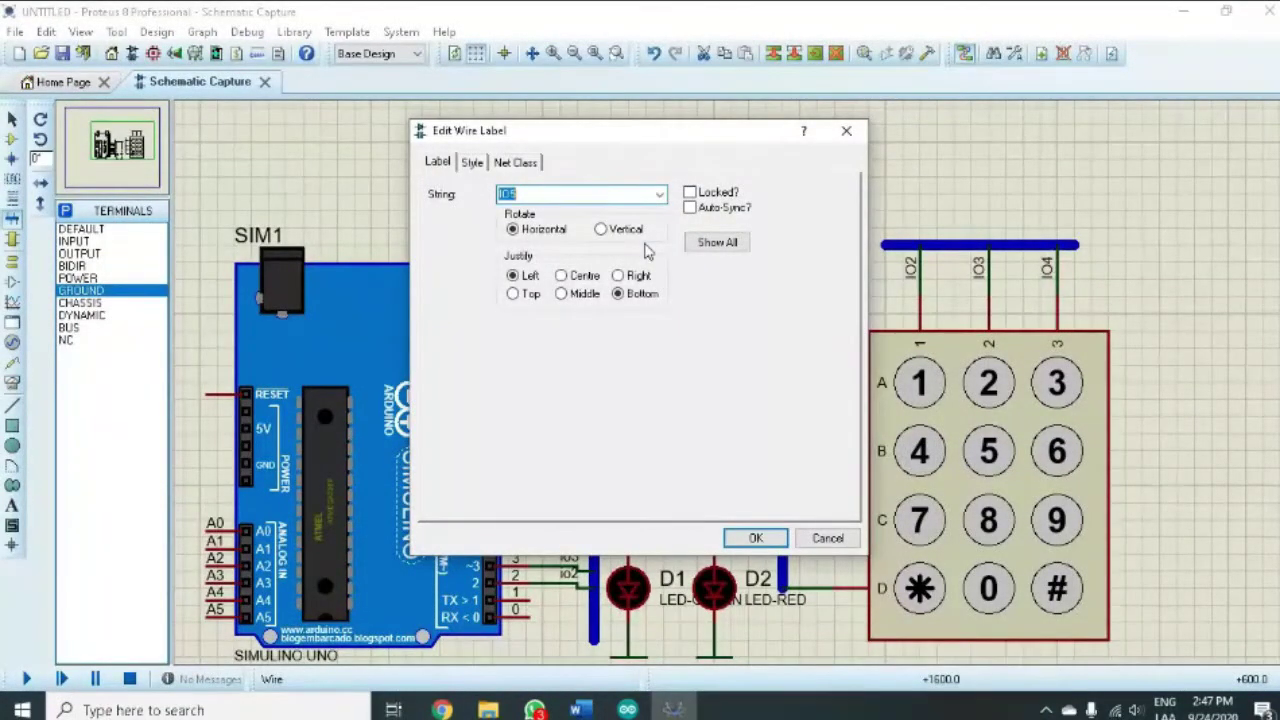
key(Return)
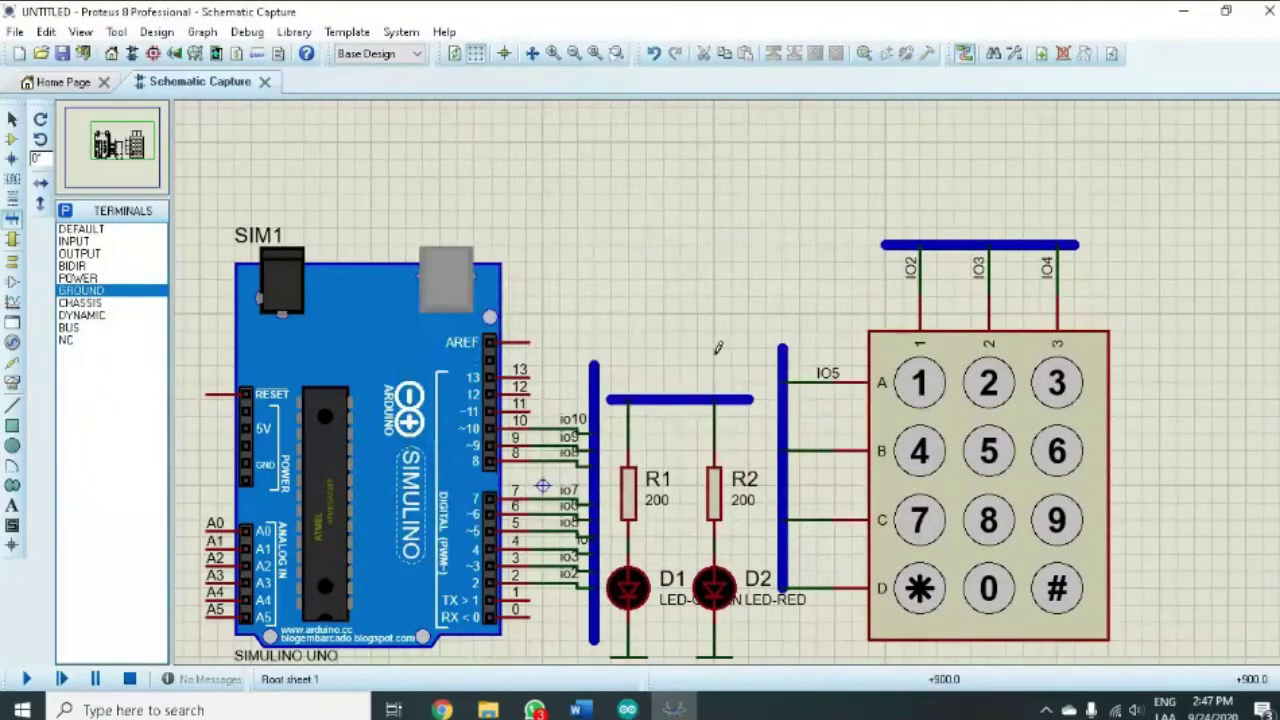
right_click(819, 450)
click(910, 521)
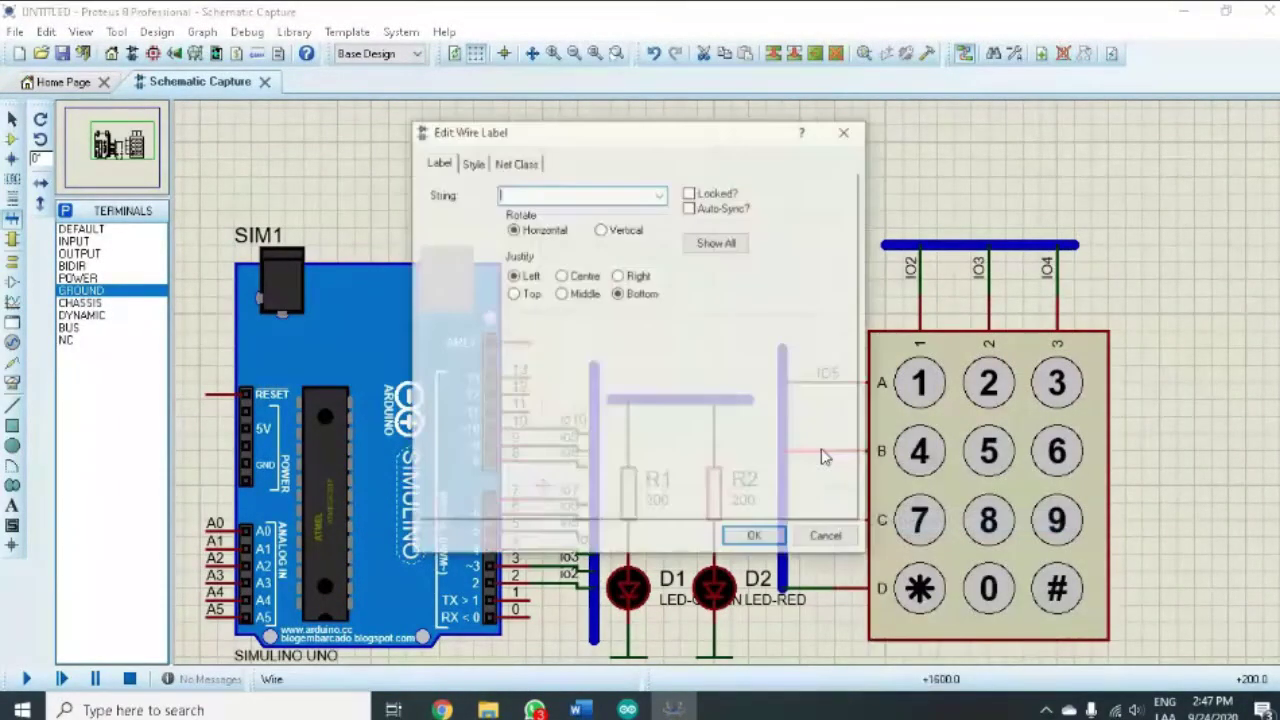
key(Return)
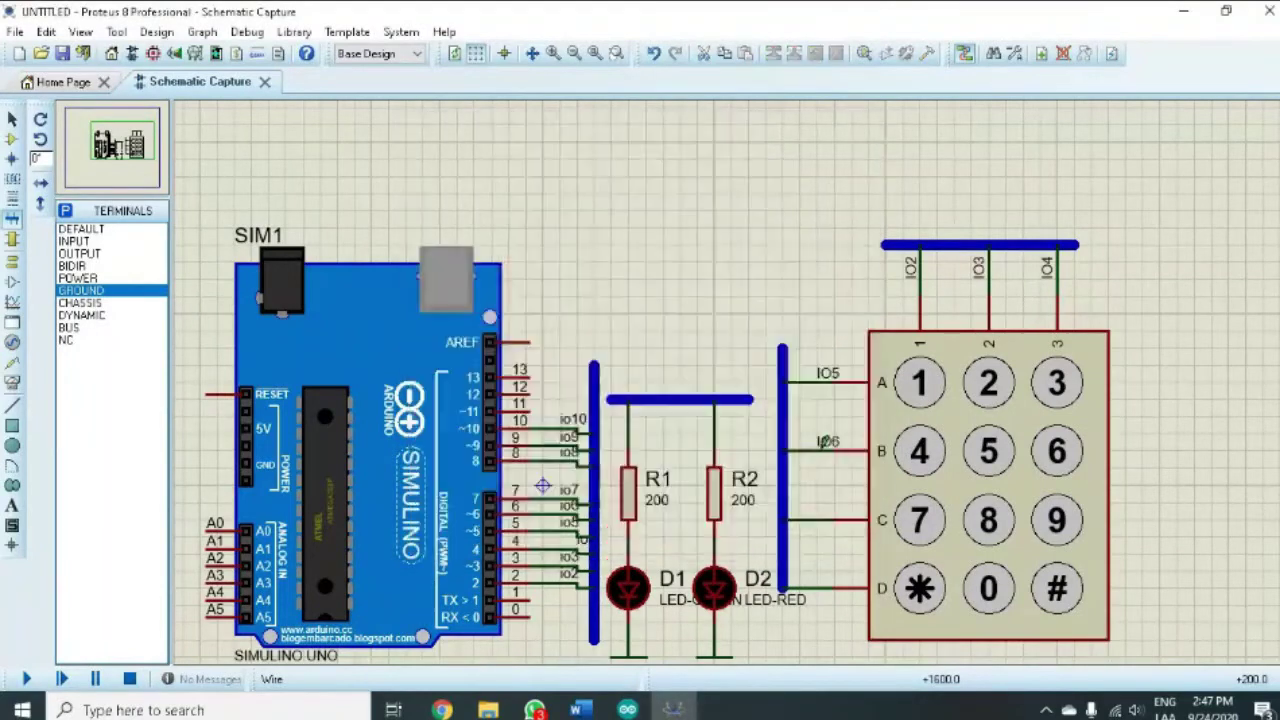
- Label the bus wires from the keypad's row C and D pins as IO7 and IO8
right_click(819, 521)
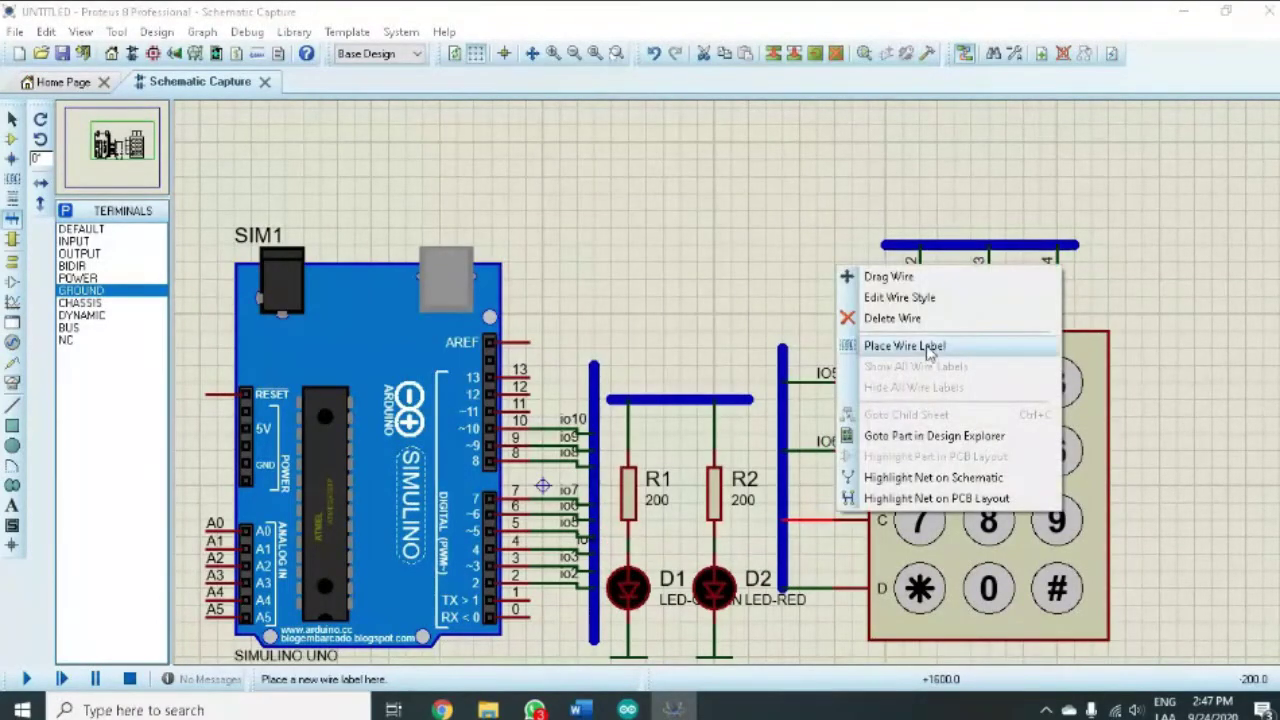
click(900, 345)
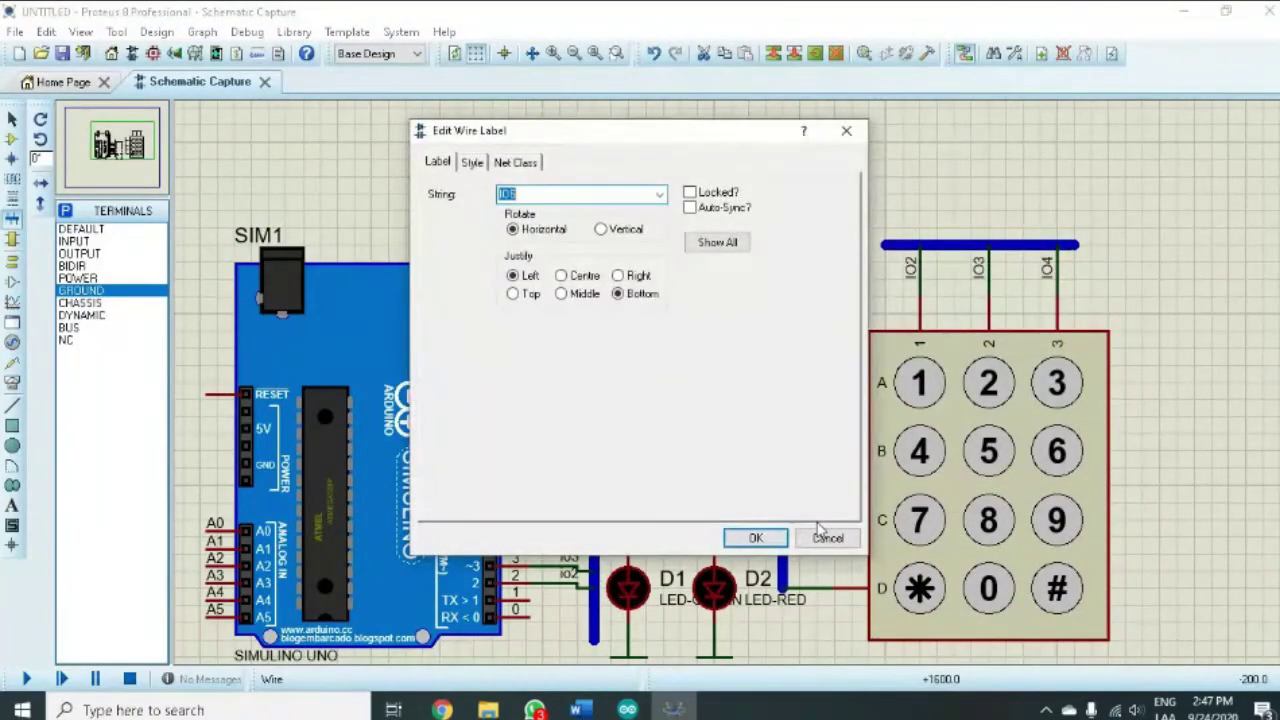
text(IO7)
key(Return)
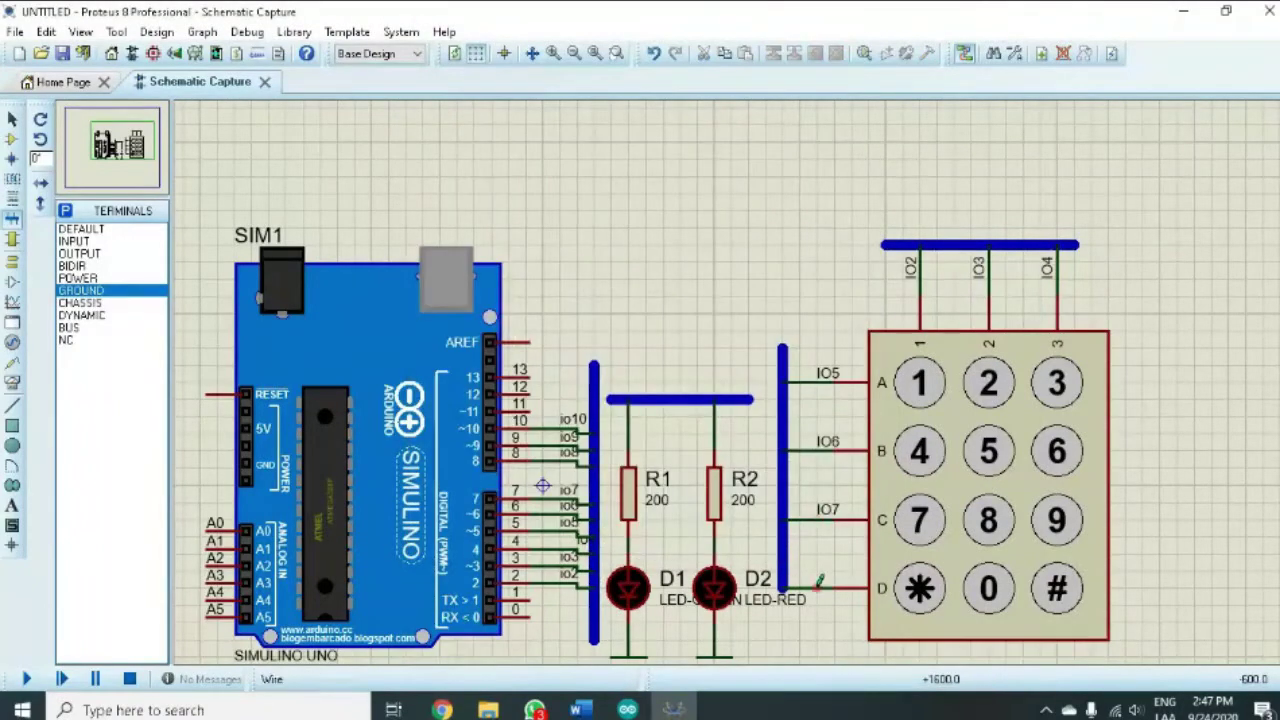
right_click(819, 582)
click(915, 413)
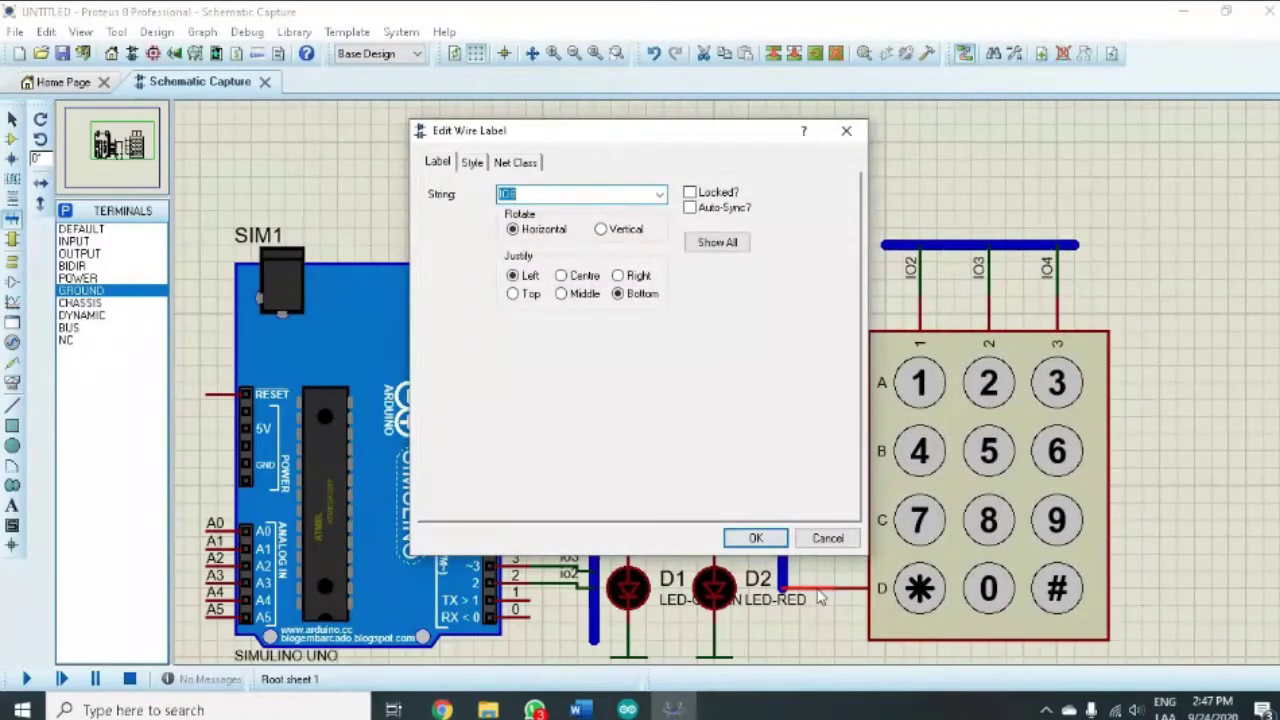
key(Return)
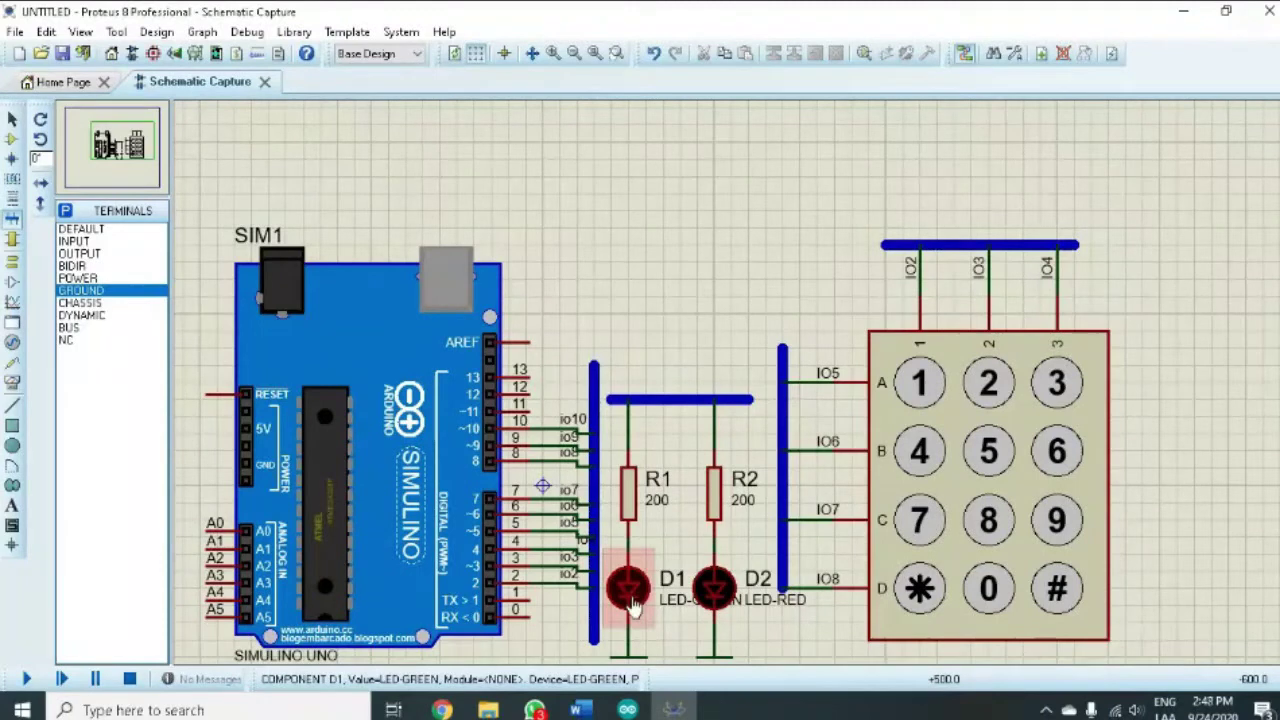
- Switch to the Arduino IDE, highlight the greenpin assignment in line 7 to check its pin, and return to Proteus
key(alt+Tab)
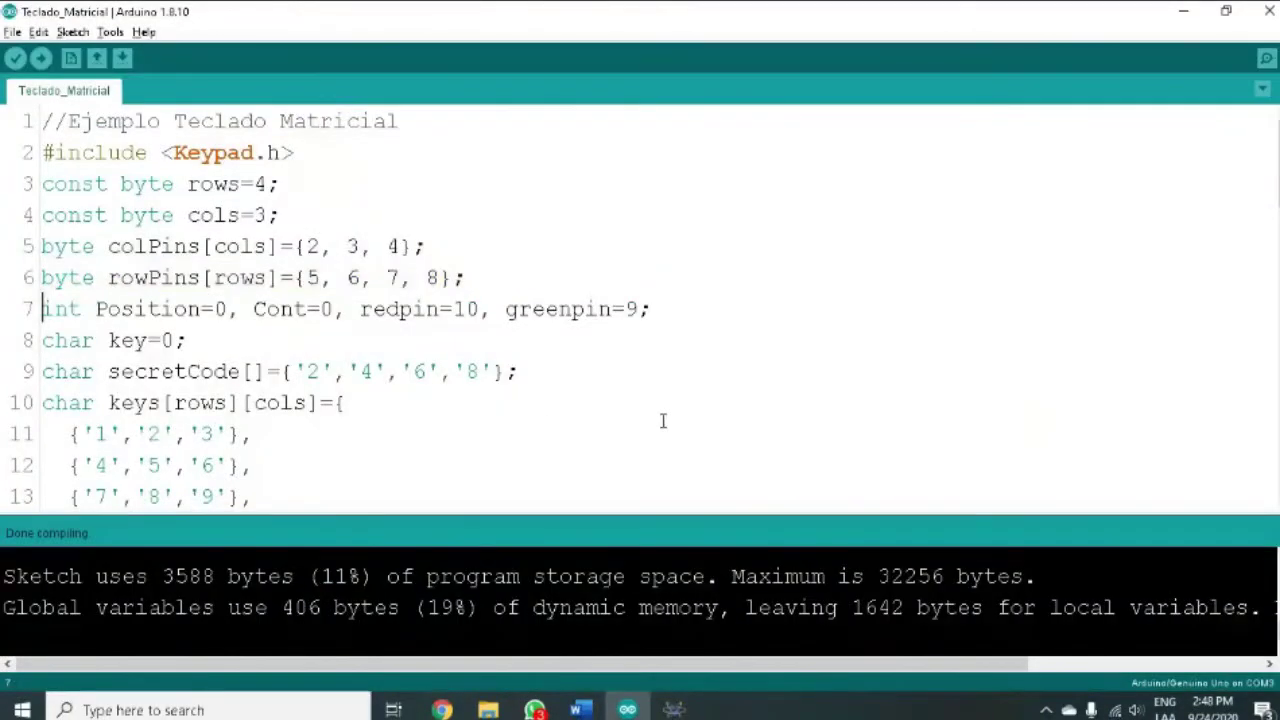
key(Right)
key(Right)
key(Right)
key(Right)
key(Right)
key(Right)
key(Right)
key(Right)
key(Right)
key(Right)
key(Right)
key(Right)
key(Right)
key(Right)
key(Right)
key(Right)
key(Right)
key(Right)
key(Right)
key(Right)
key(Right)
key(Right)
key(Right)
key(Right)
key(Right)
key(Right)
key(shift+Right)
key(shift+Right)
key(shift+Right)
key(shift+Right)
key(shift+Right)
key(shift+Right)
key(shift+Right)
key(shift+Right)
key(shift+Right)
key(shift+Right)
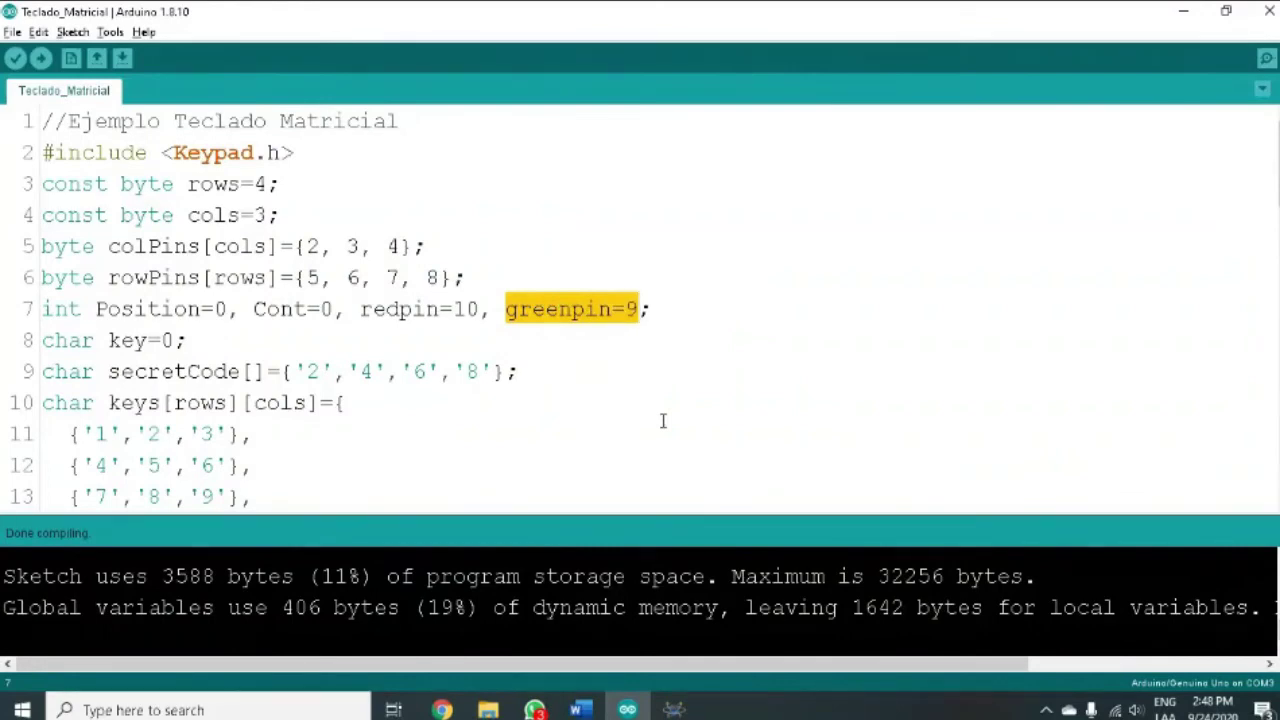
key(alt+Tab)
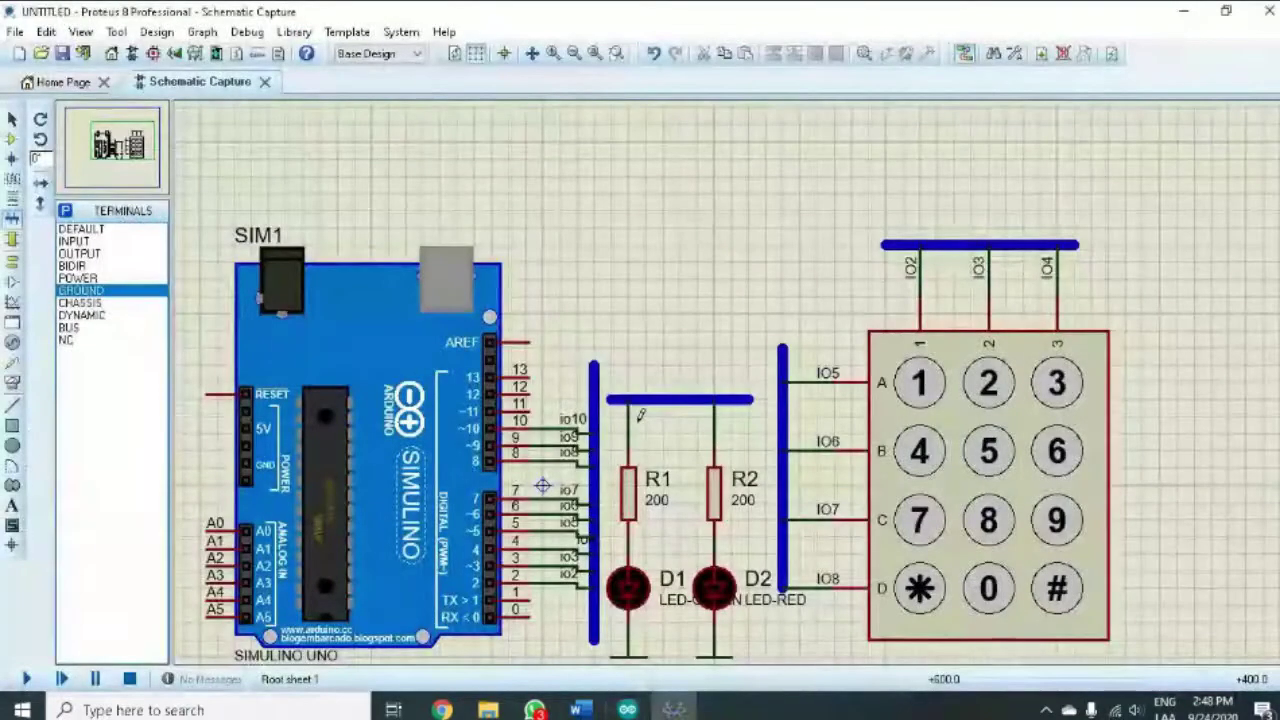
- Label the wire between resistor R1 and the bus above it as IO9
right_click(631, 416)
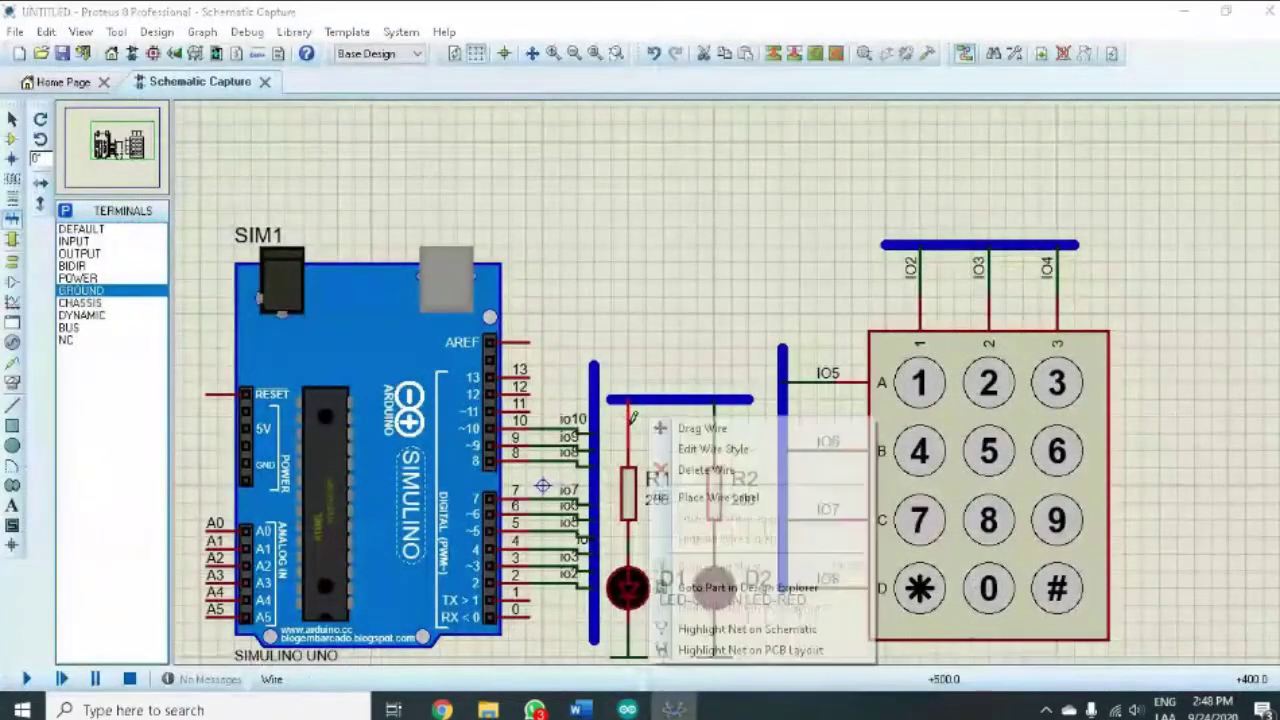
click(702, 497)
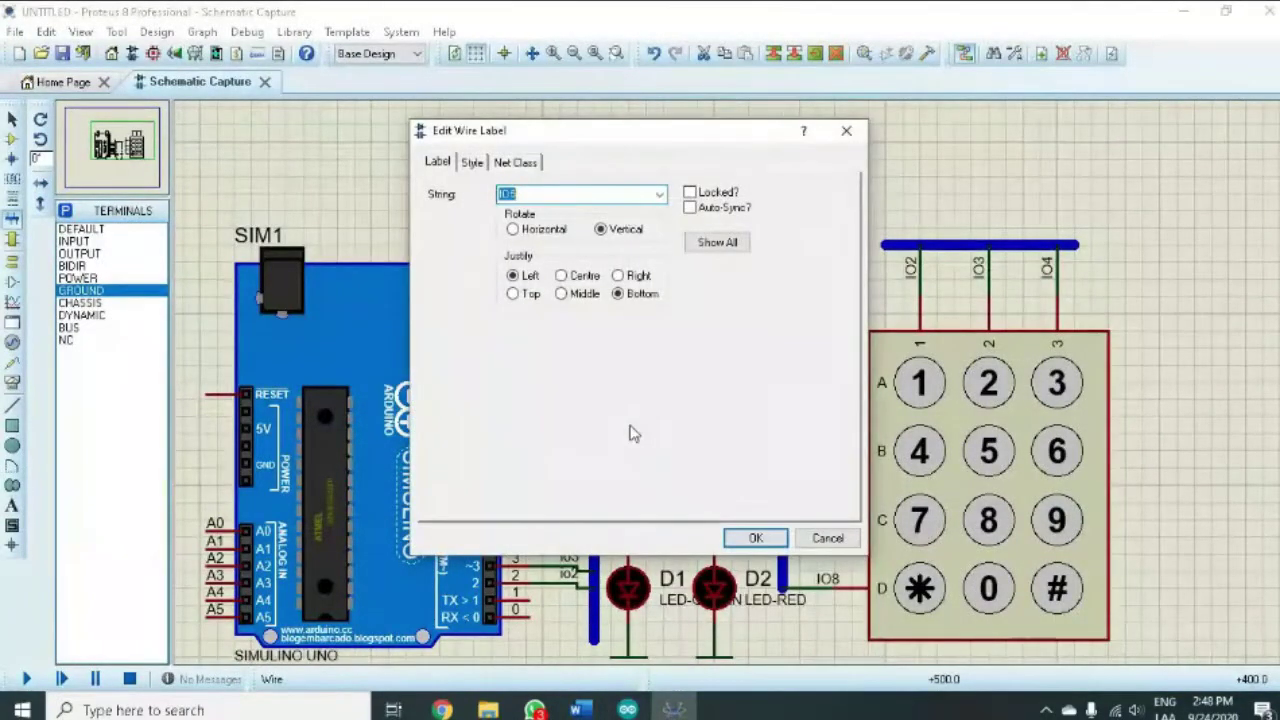
key(Return)
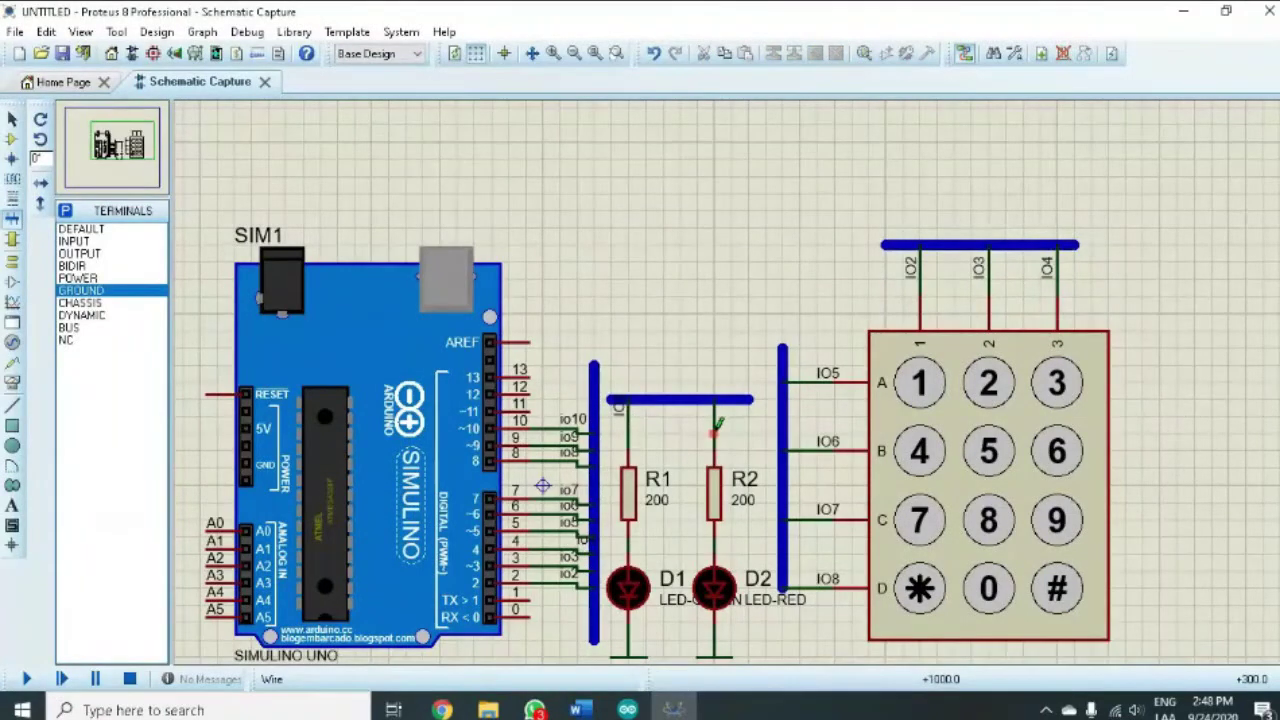
- Switch to the Arduino IDE to check the redpin assignment and return to Proteus
key(alt+Tab)
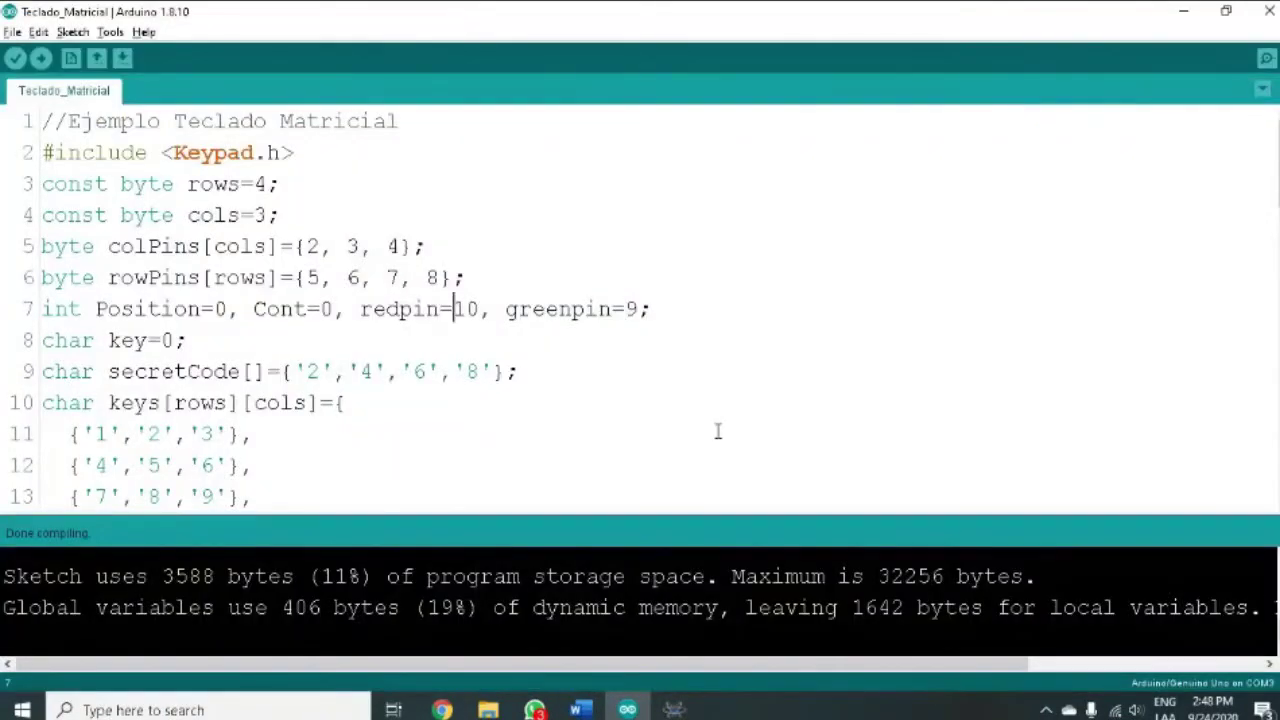
key(alt+Tab)
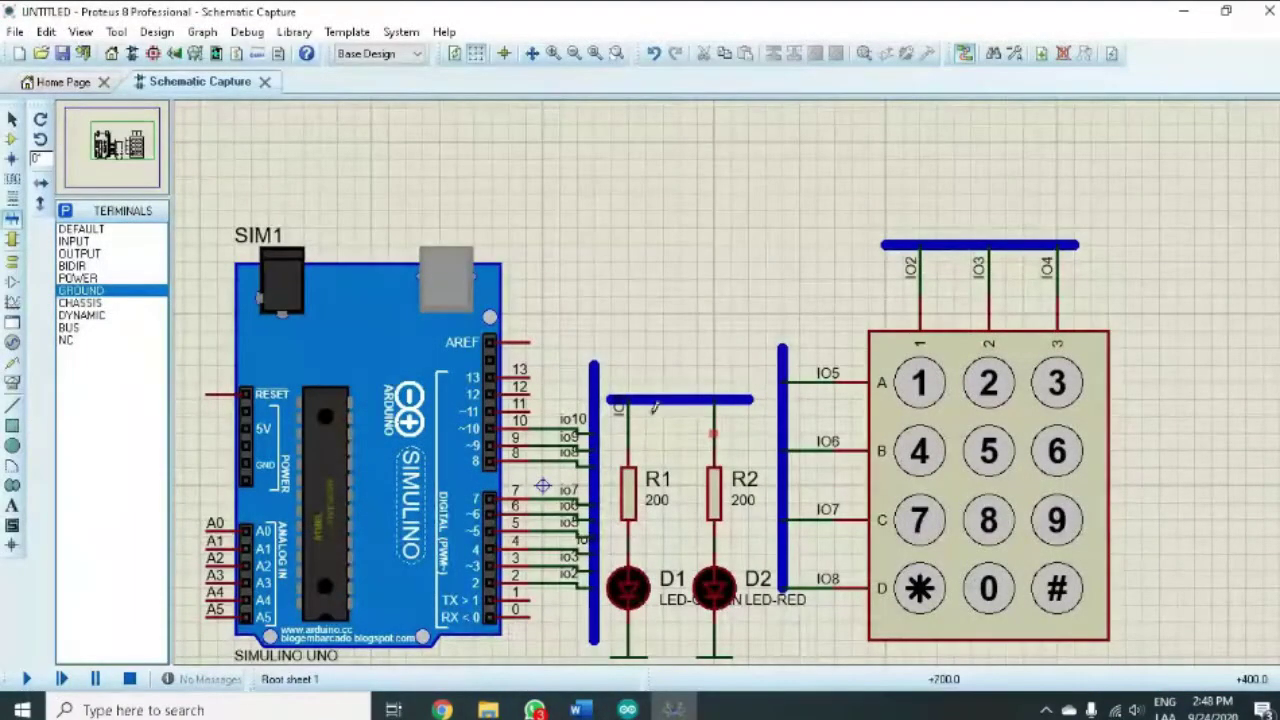
- Move the IO9 label down along the R1 wire so it sits clear of the bus
click(12, 120)
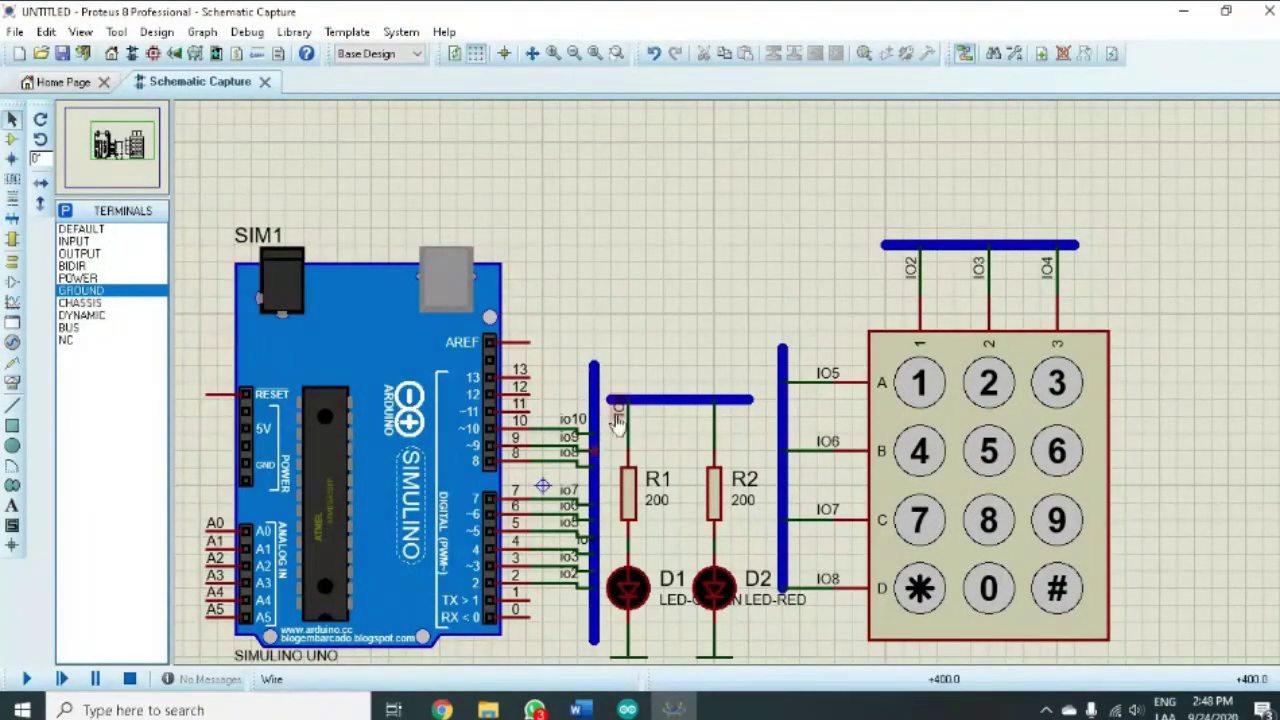
click(620, 418)
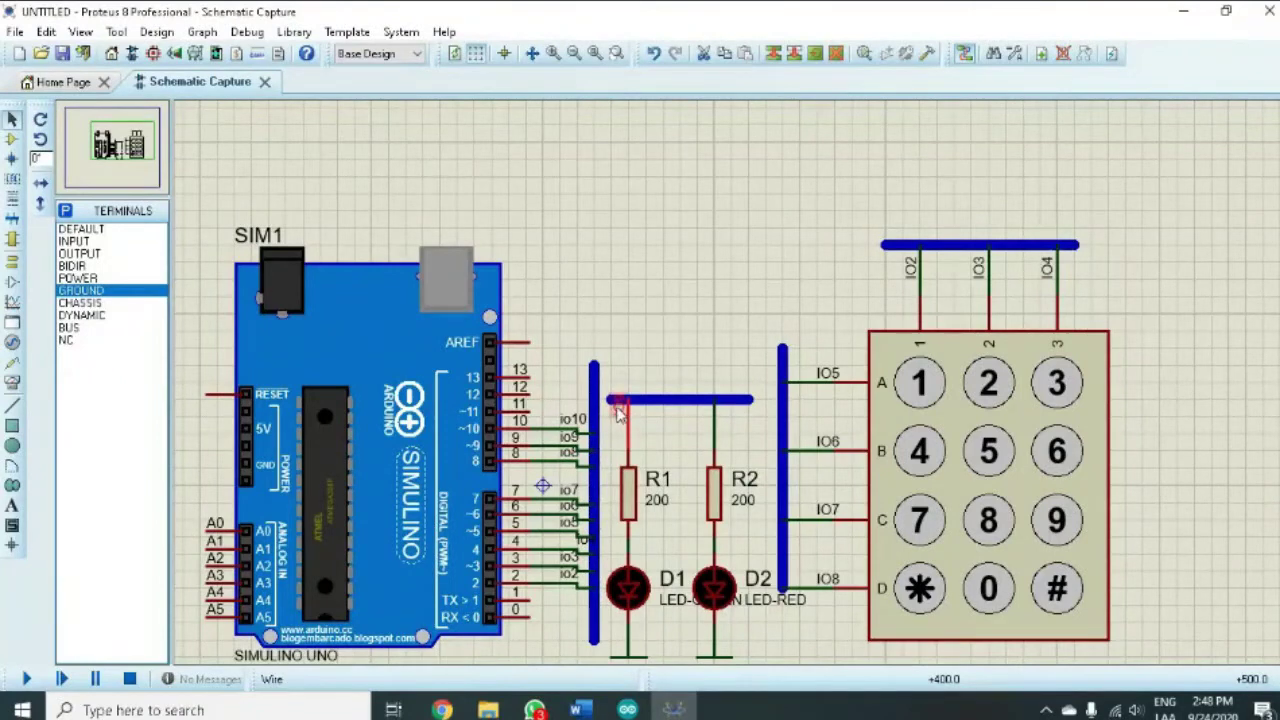
drag(620, 415, 620, 440)
scroll(620, 440, up, 3)
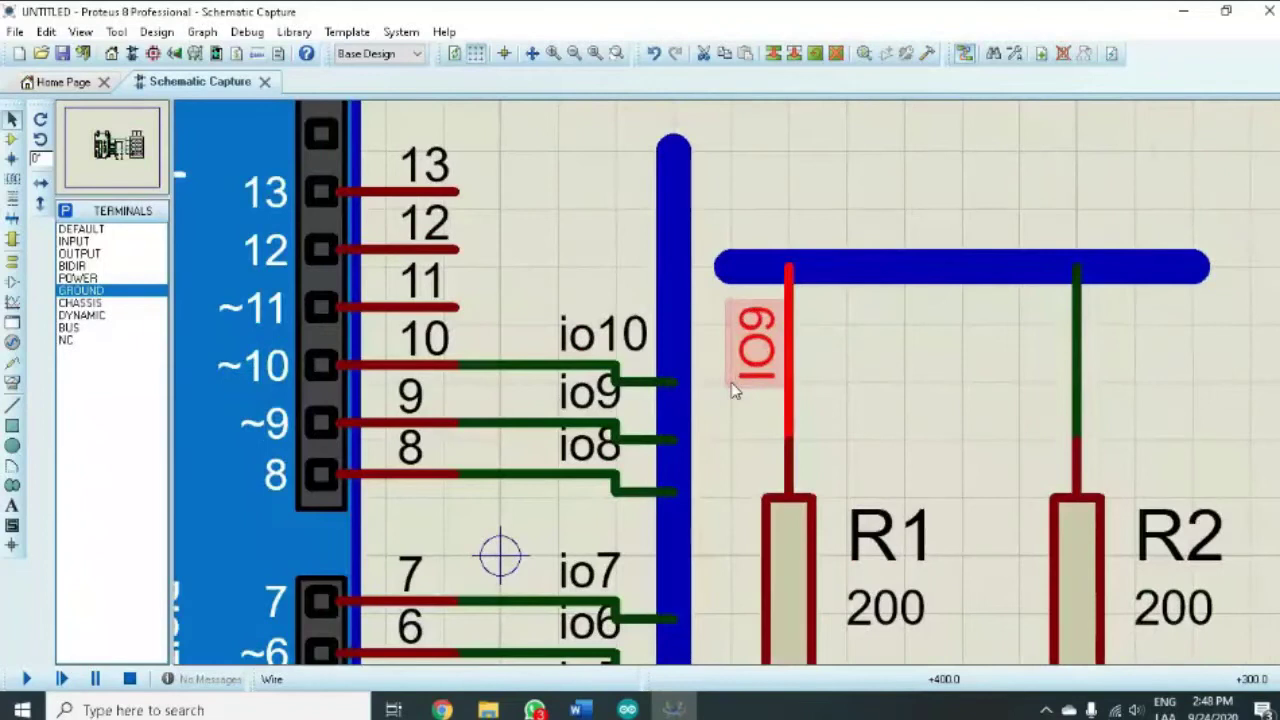
click(869, 364)
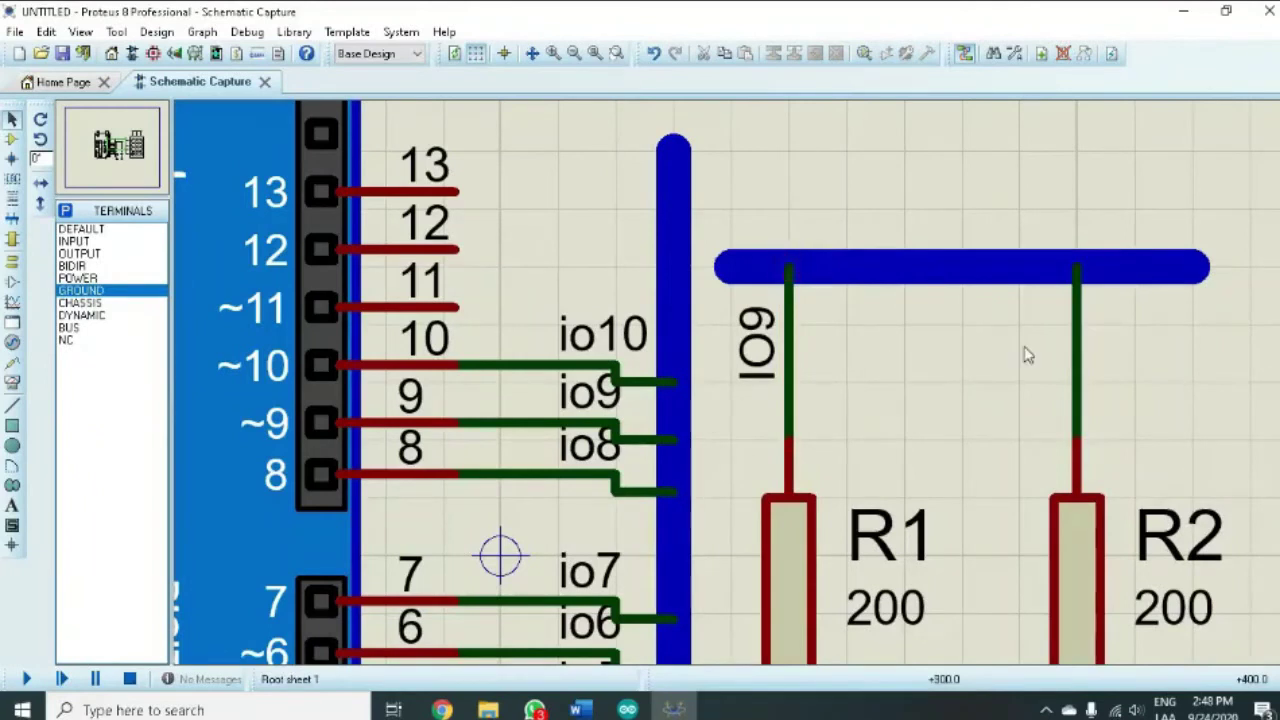
- Label the wire between resistor R2 and the bus above it as IO10
right_click(1077, 369)
click(986, 432)
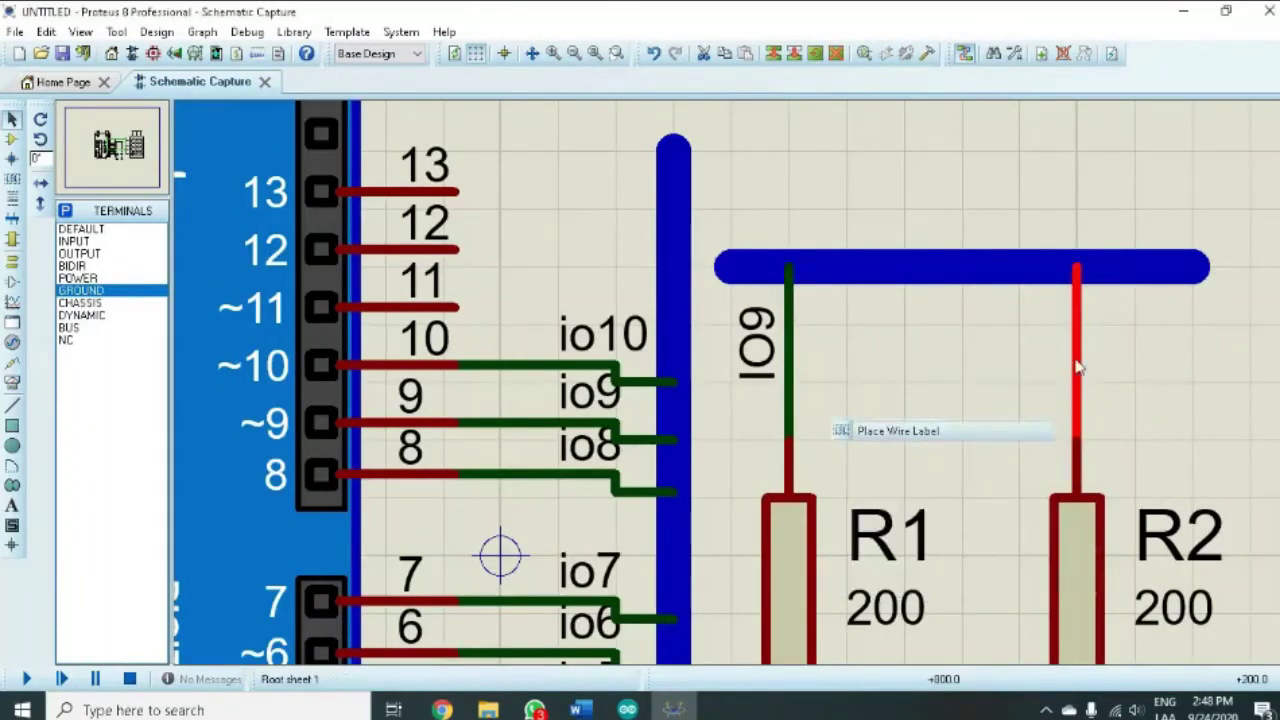
text(i)
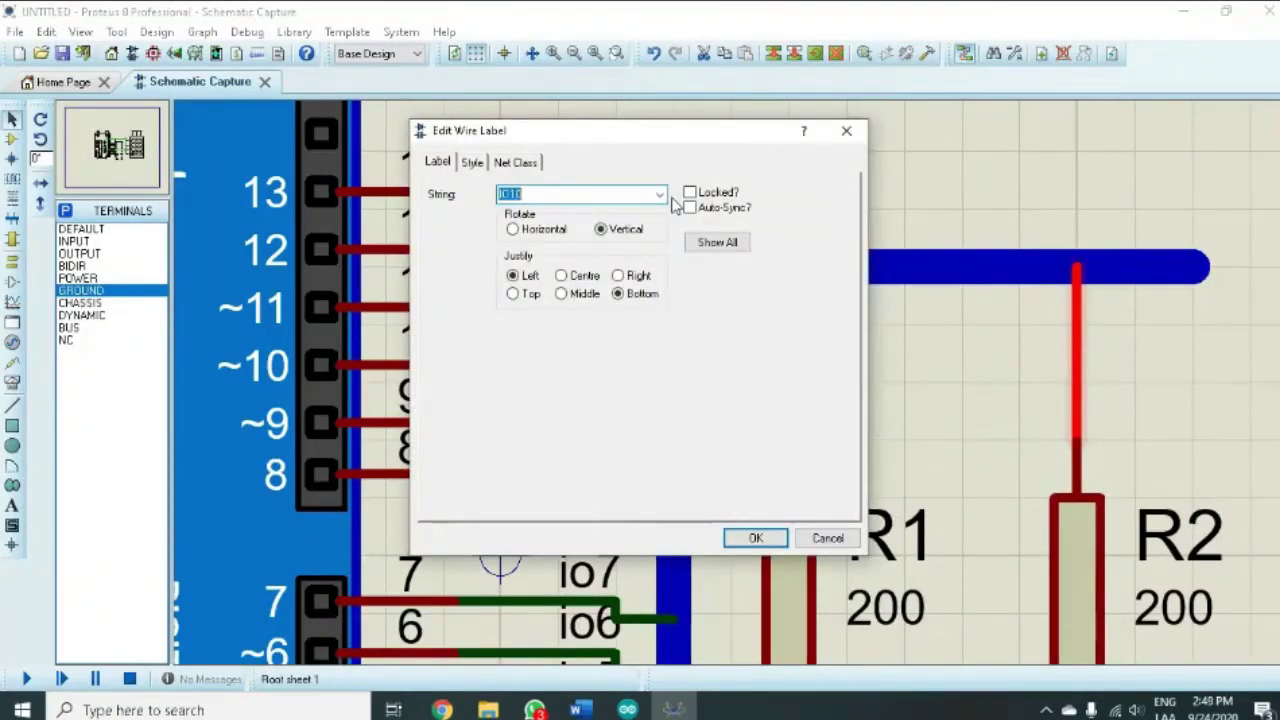
key(Return)
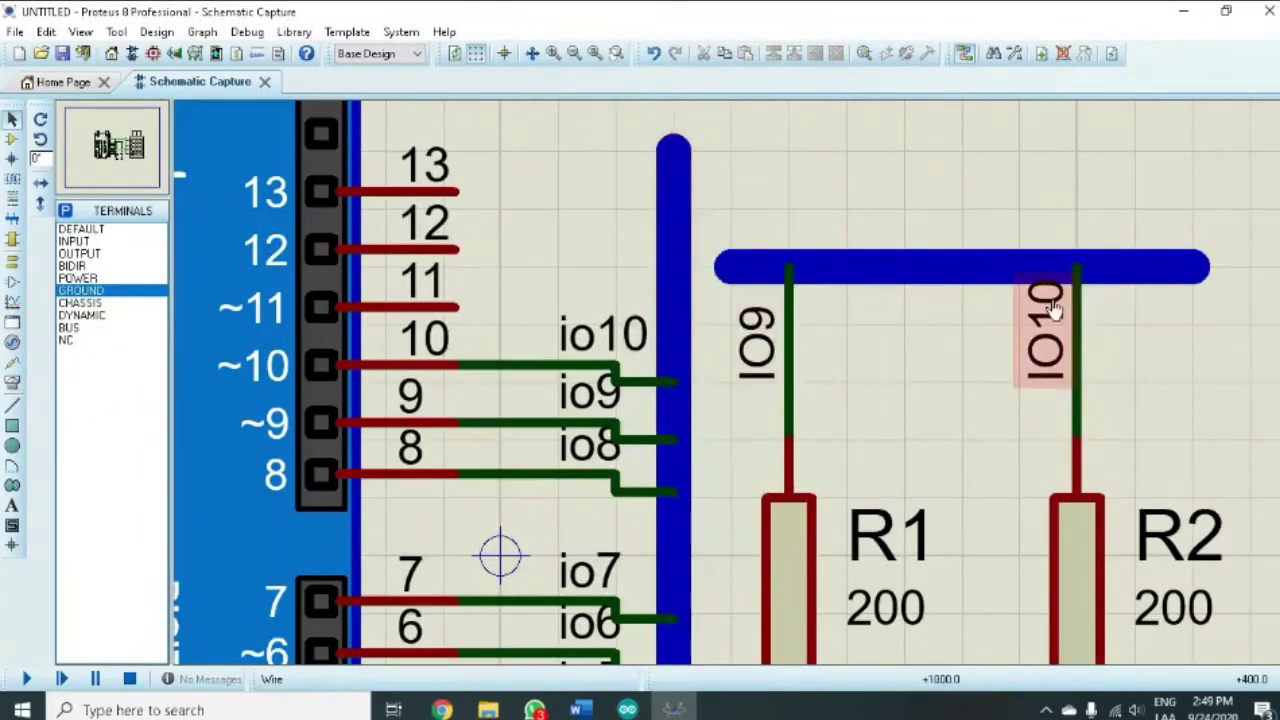
- Place a Virtual Terminal instrument on the schematic below the ground terminals of the two LEDs
scroll(833, 382, down, 4)
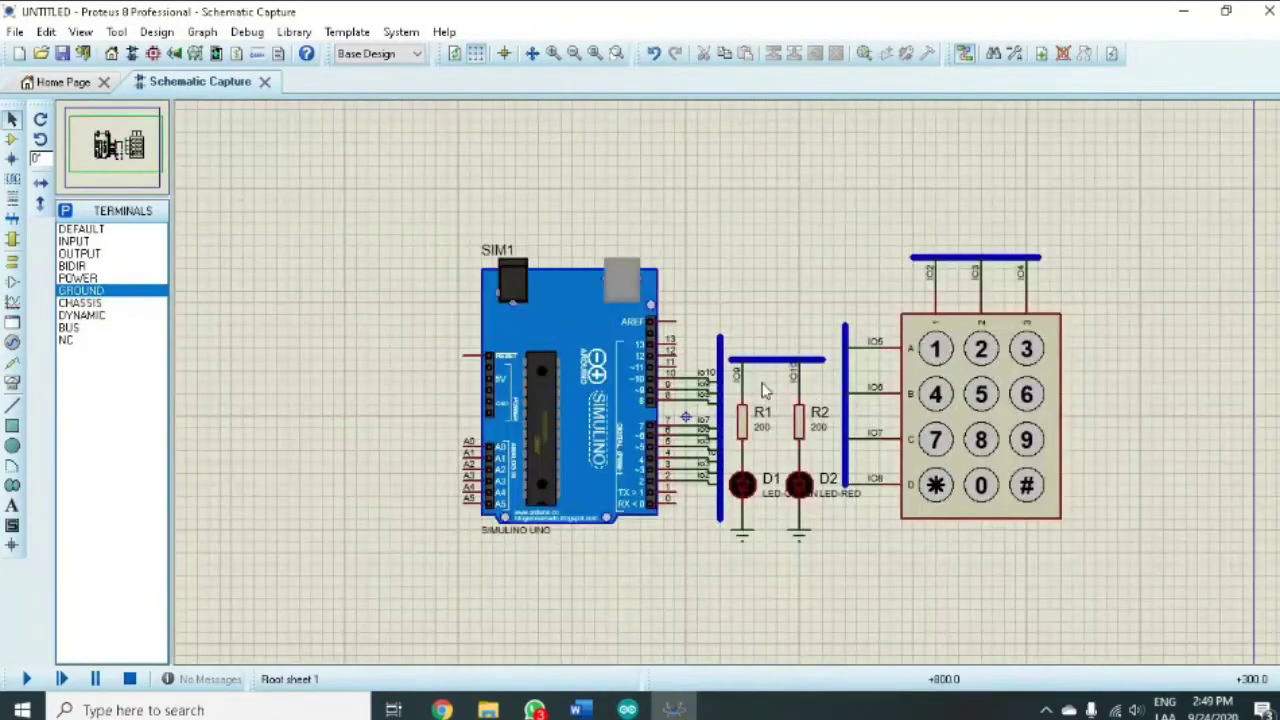
scroll(762, 390, right, 1)
scroll(733, 386, up, 1)
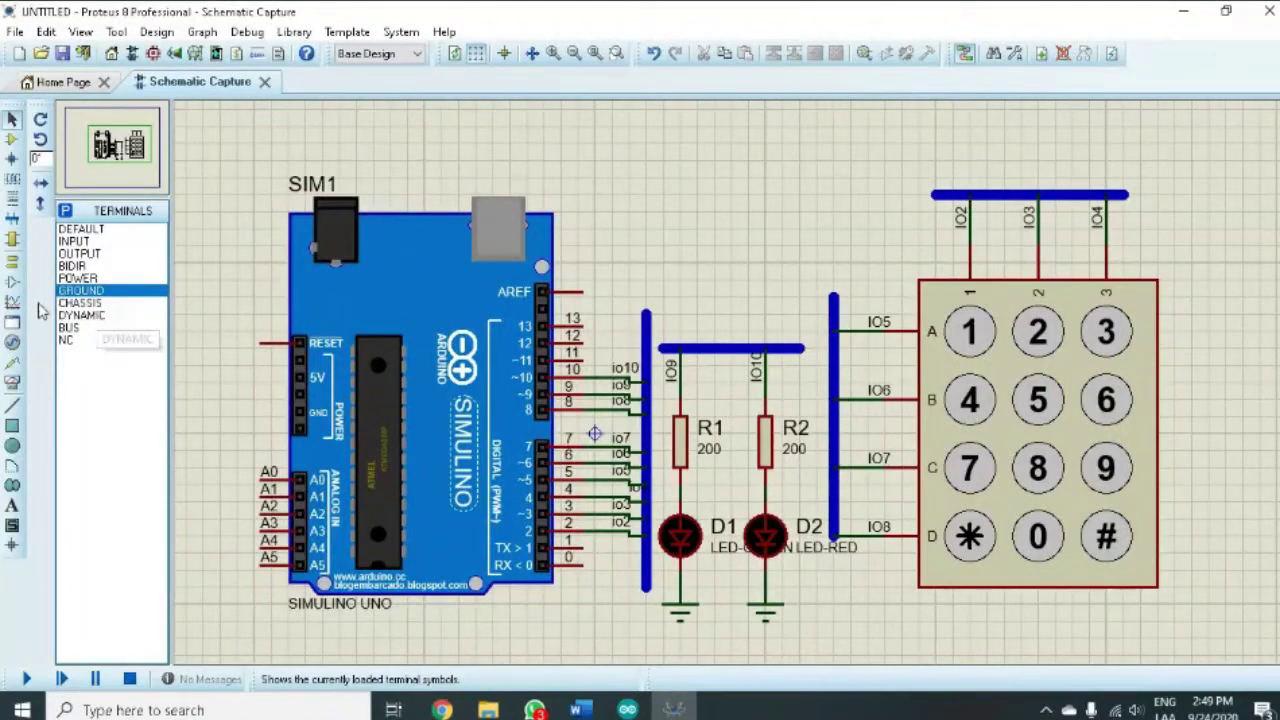
click(12, 386)
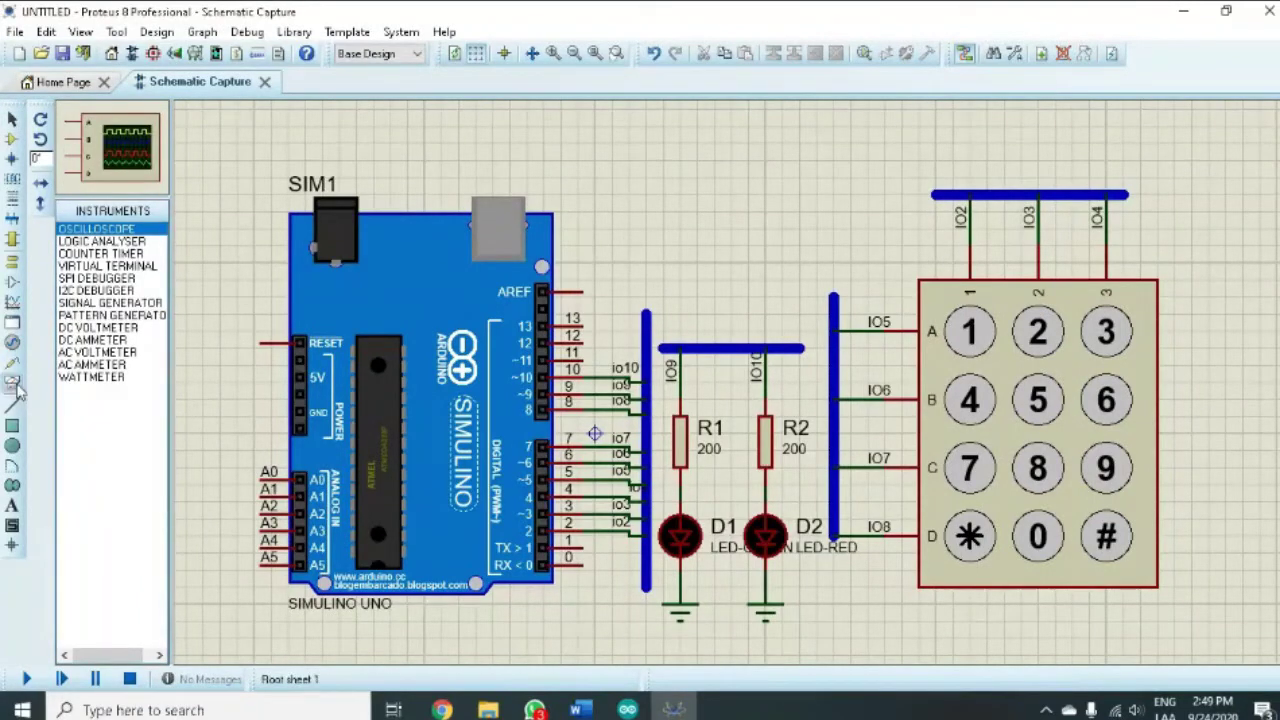
click(92, 266)
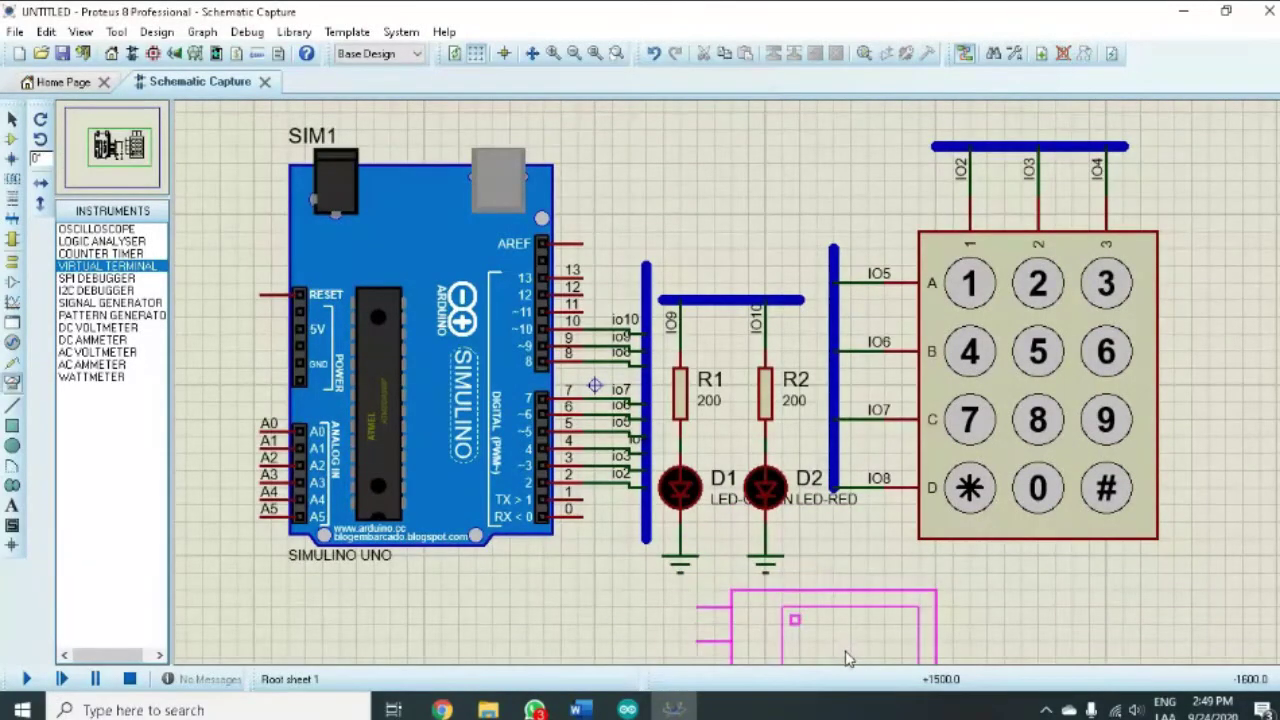
click(846, 660)
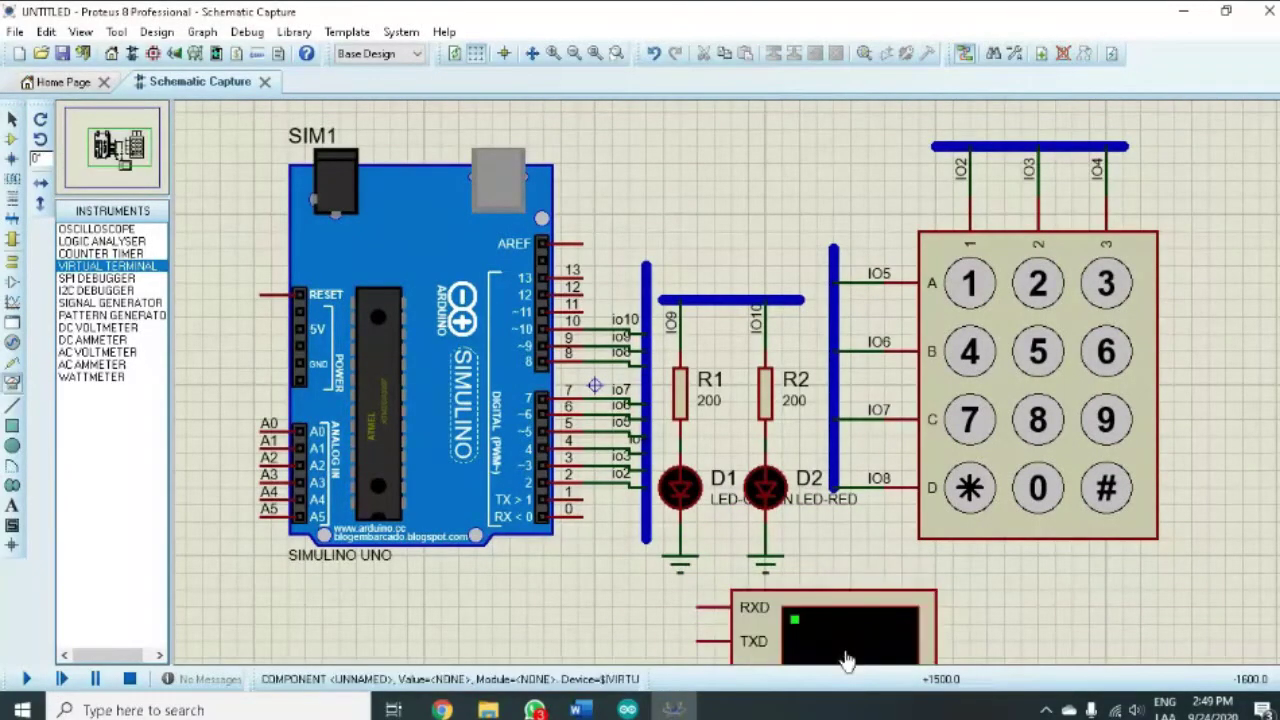
- Wire the Virtual Terminal's RXD to the Simulino's TX pin 1 and its TXD to RX pin 0
click(698, 604)
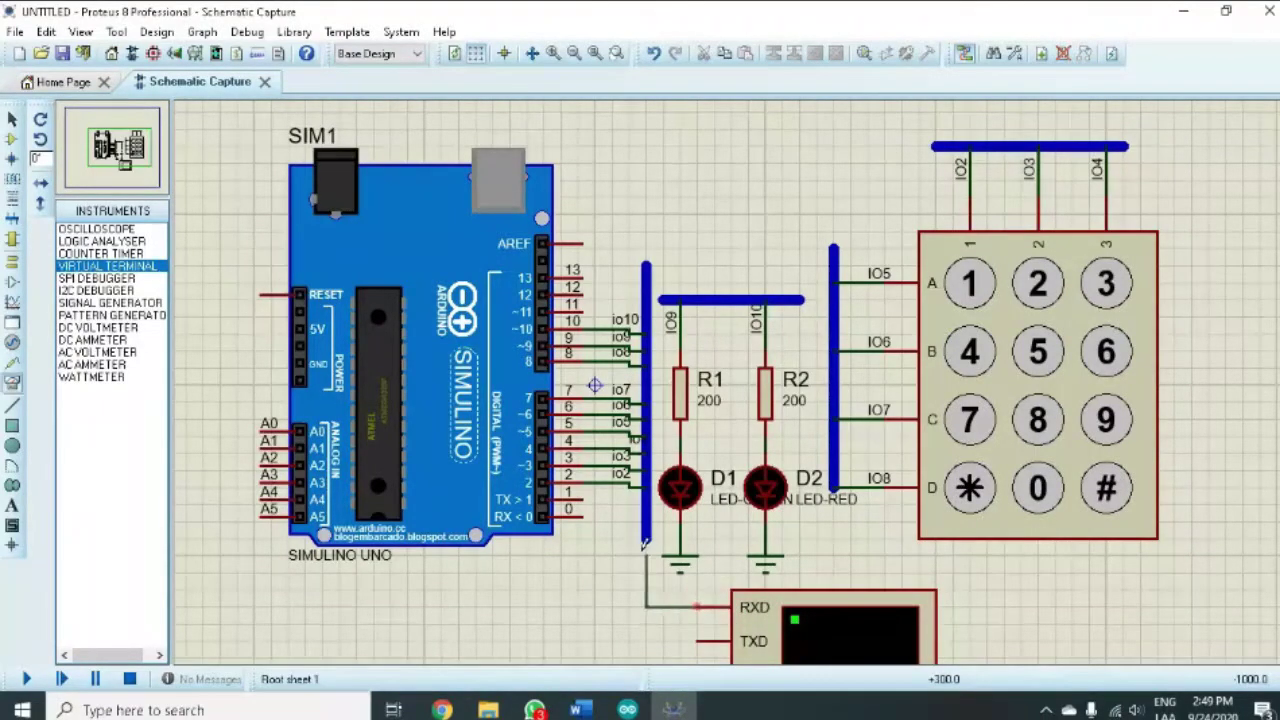
click(587, 494)
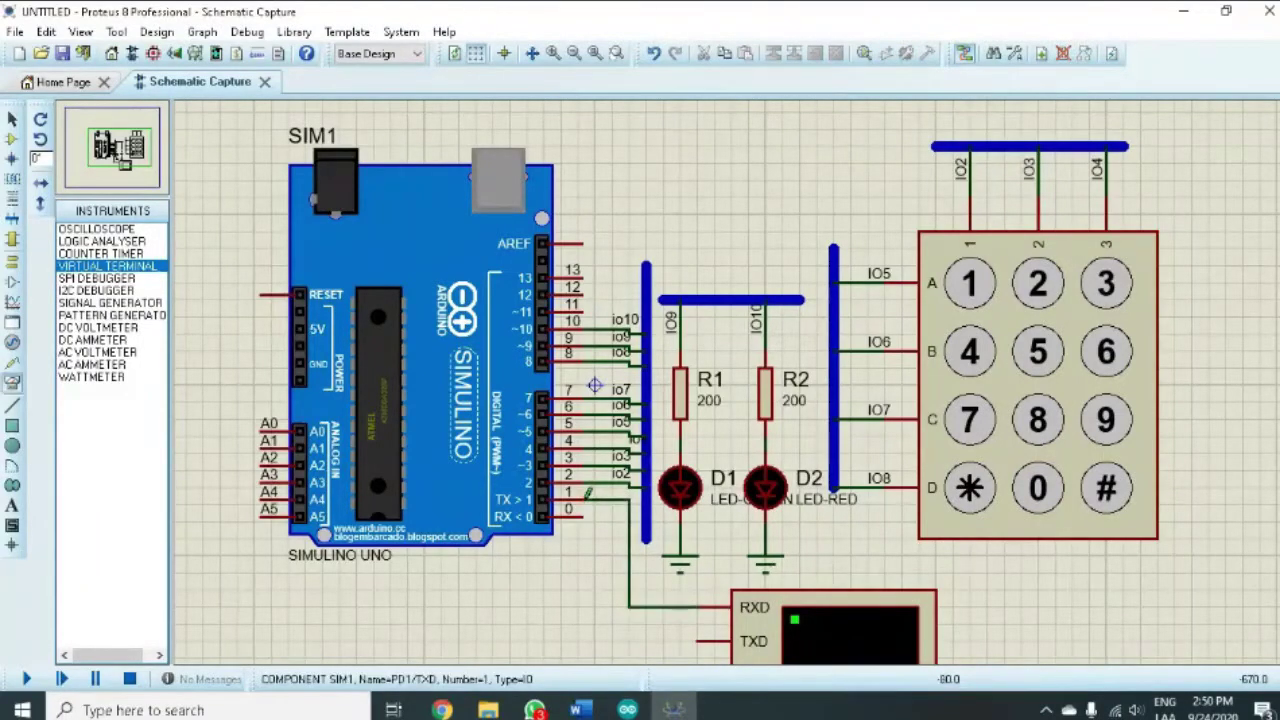
click(700, 637)
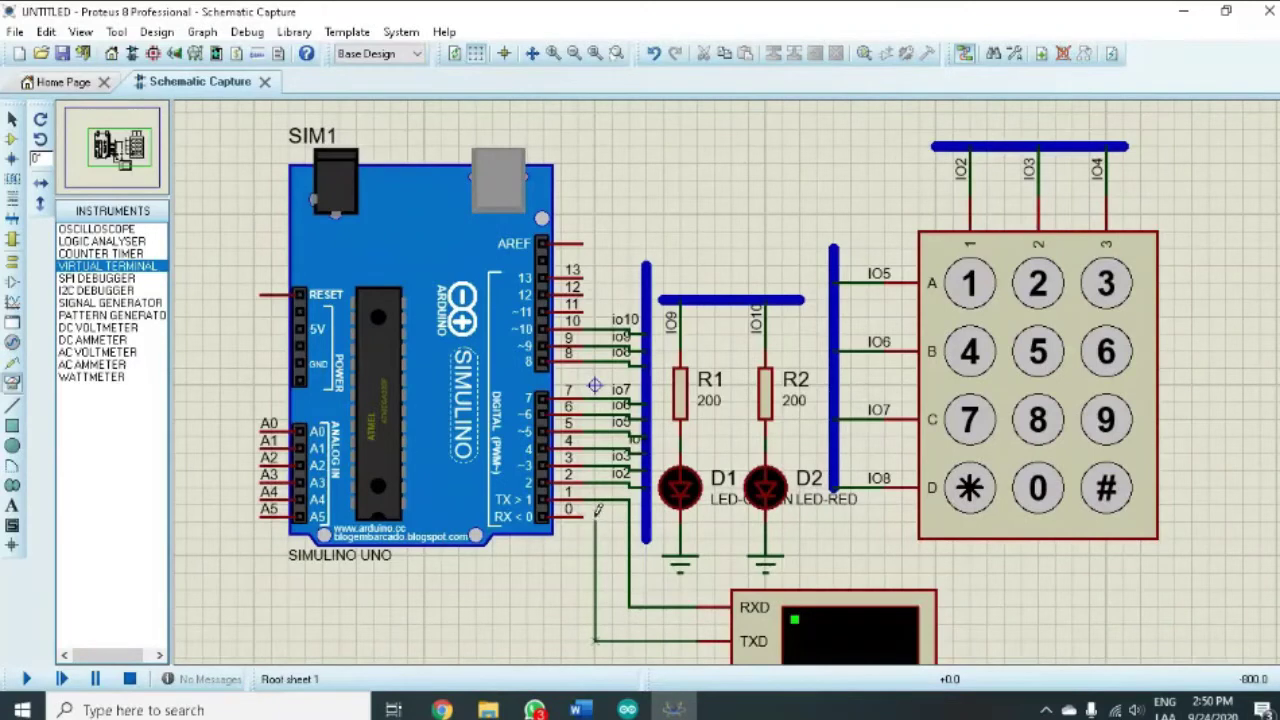
click(590, 516)
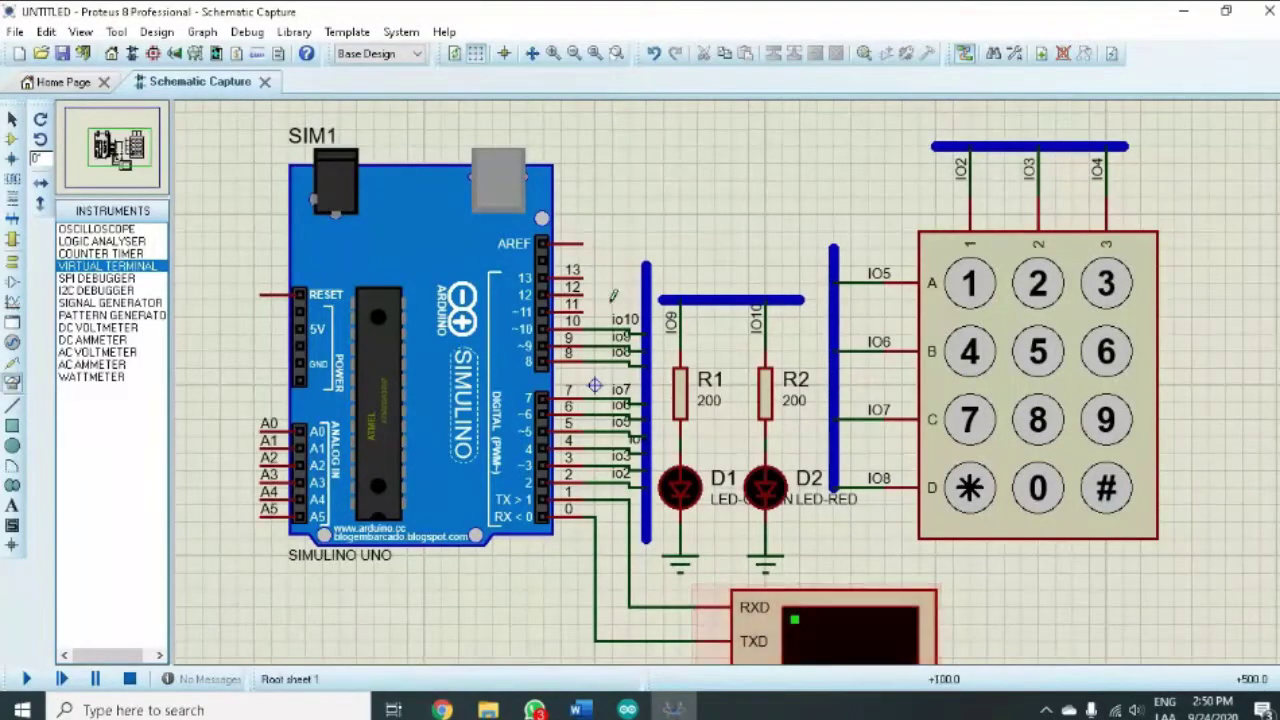
- Open the Simulino Uno's component properties and browse for its program file
click(446, 353)
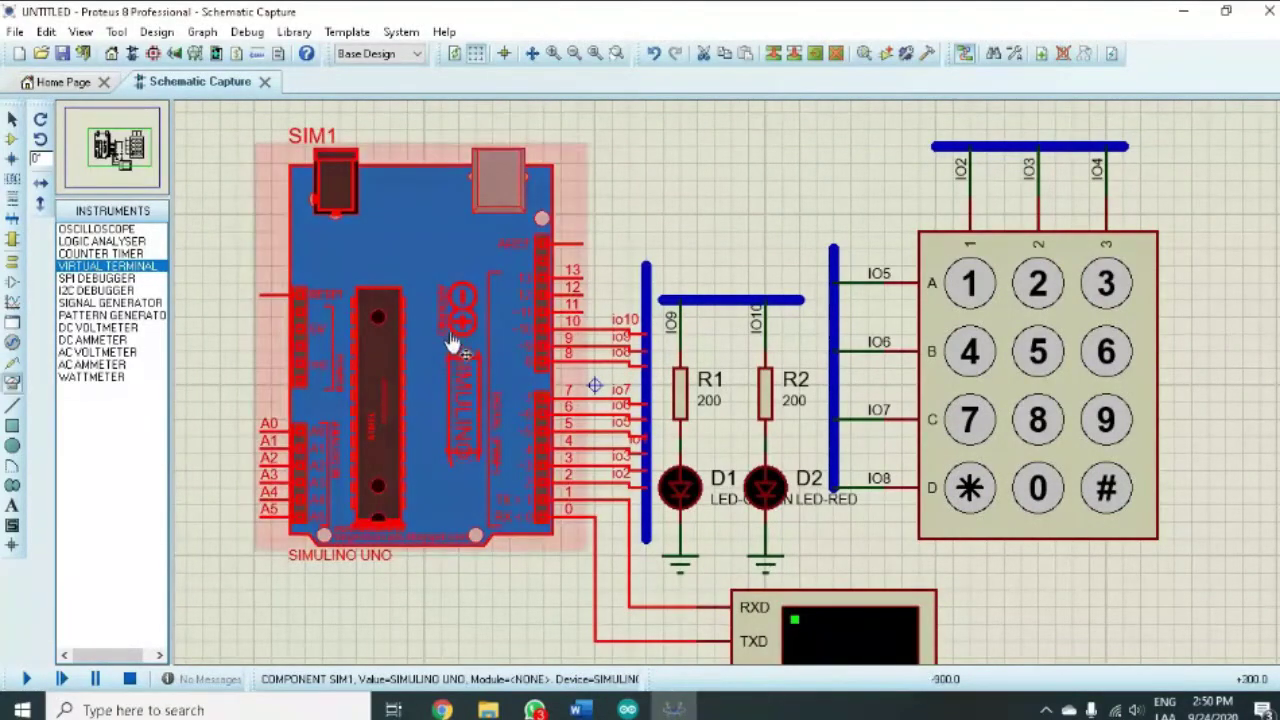
double_click(456, 324)
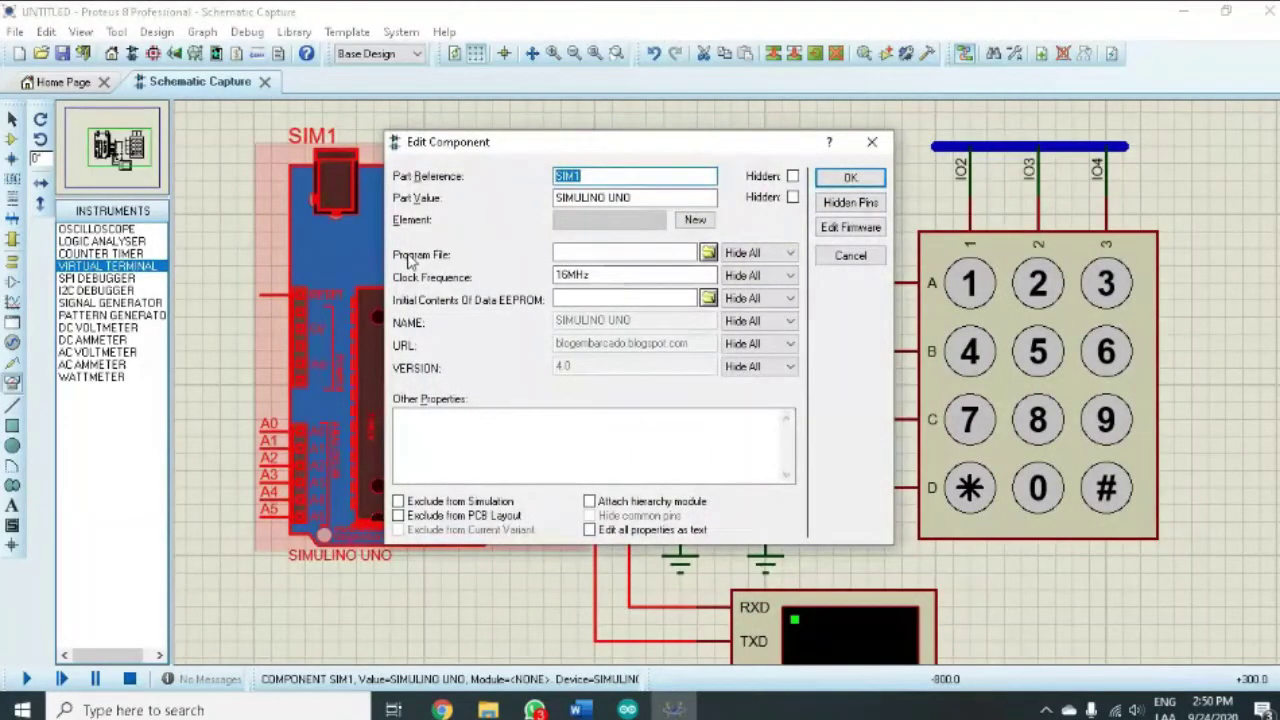
click(712, 255)
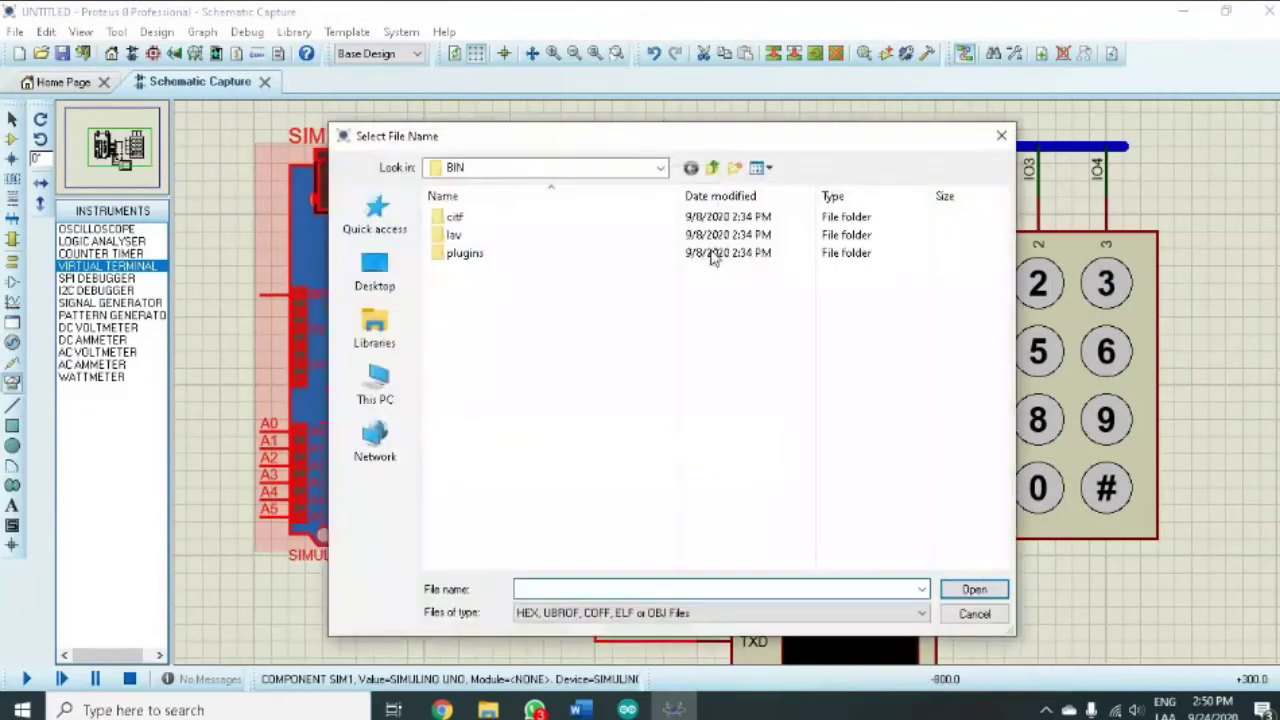
- Browse drive D: through Colegio, 2020 and 1105 to the Teclado_Matricial folder inside Simulaciones
click(377, 388)
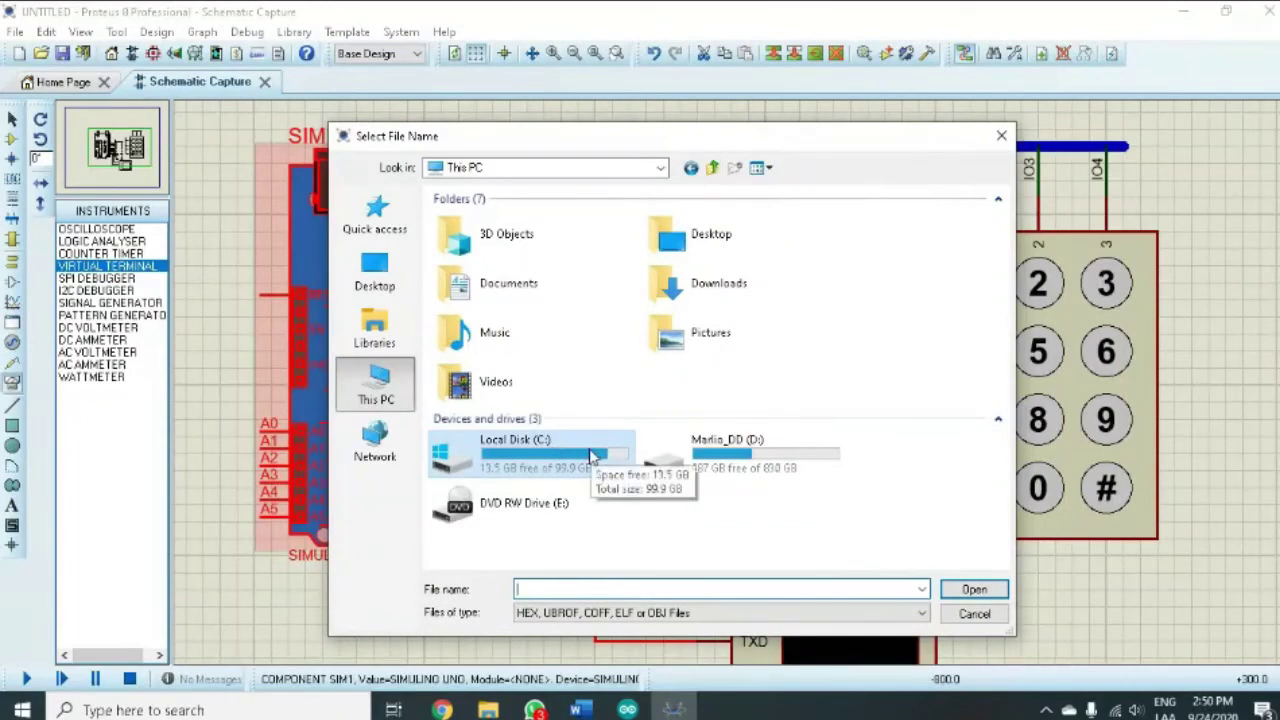
double_click(730, 460)
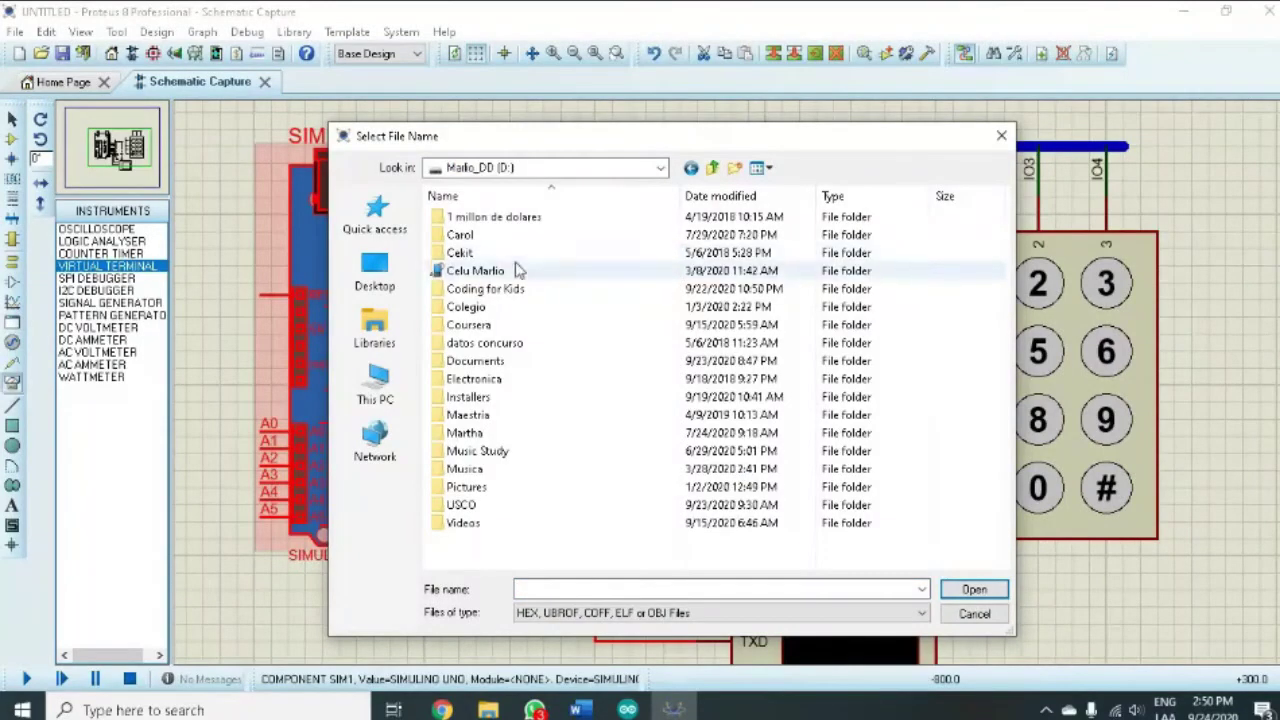
click(490, 310)
double_click(490, 310)
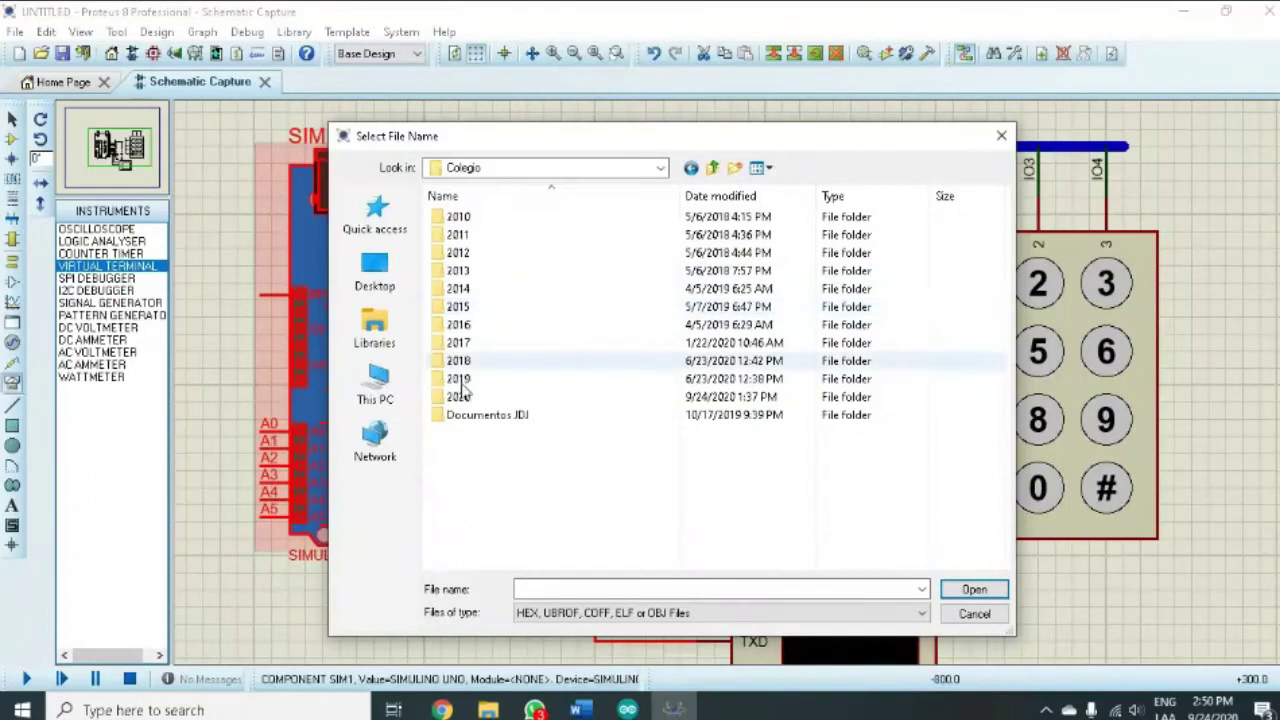
double_click(455, 393)
double_click(460, 235)
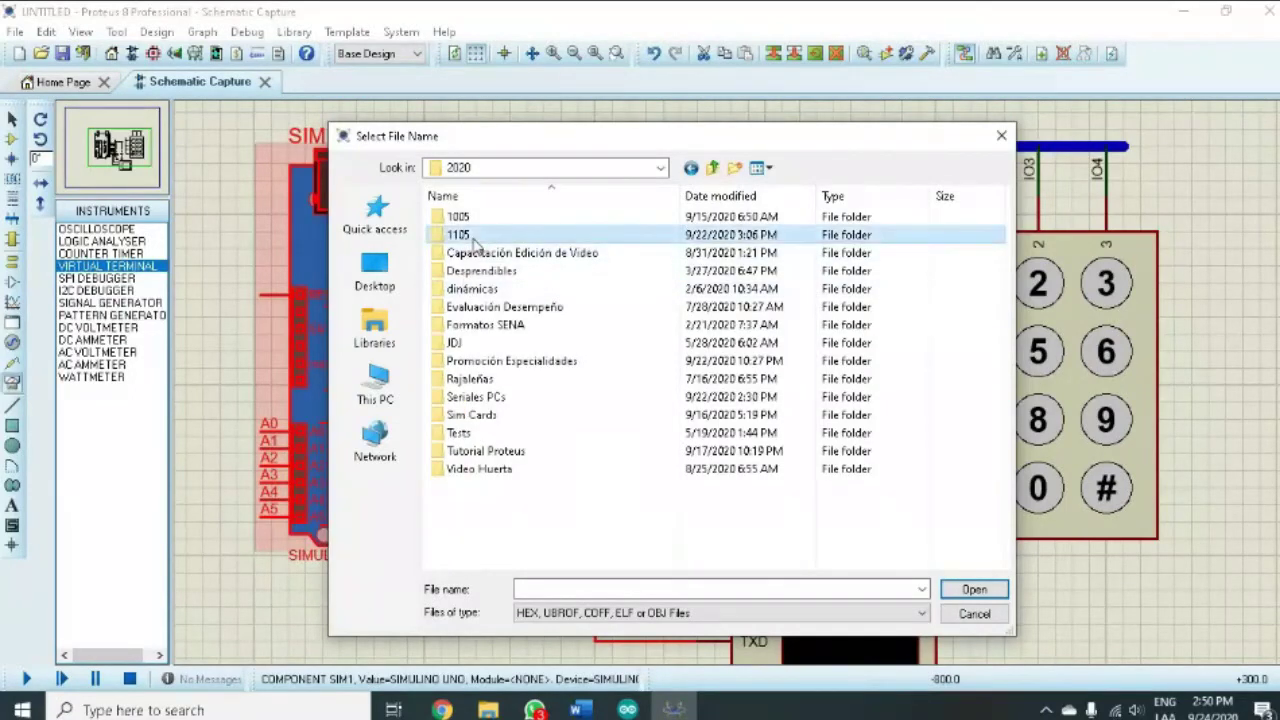
double_click(470, 344)
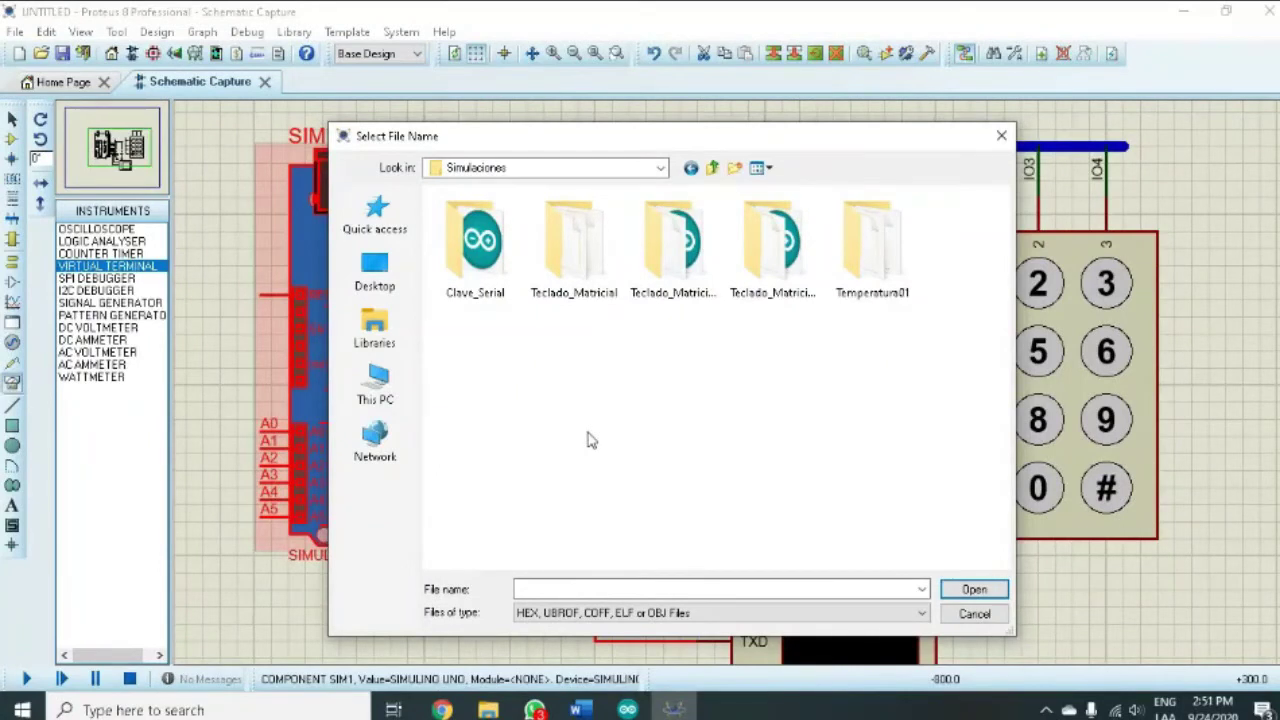
click(590, 262)
double_click(590, 262)
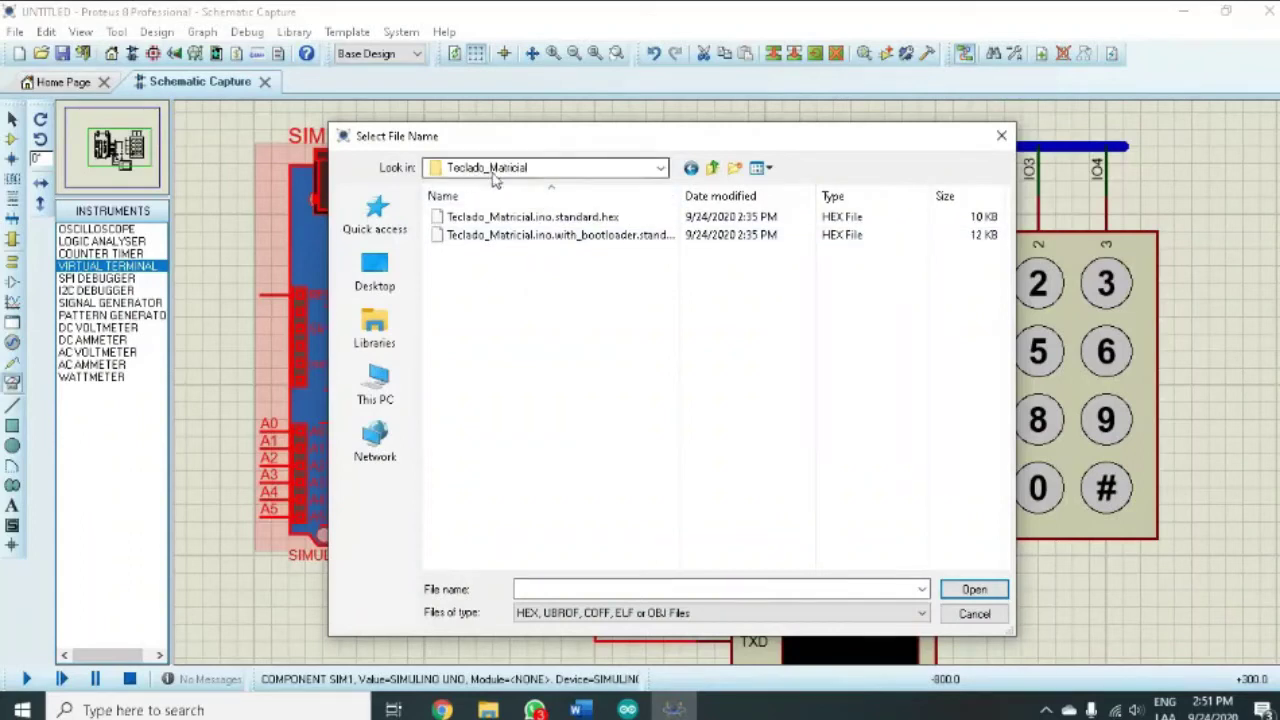
- Load Teclado_Matricial.ino.standard.hex as the Simulino Uno's program file and apply the component properties
click(551, 222)
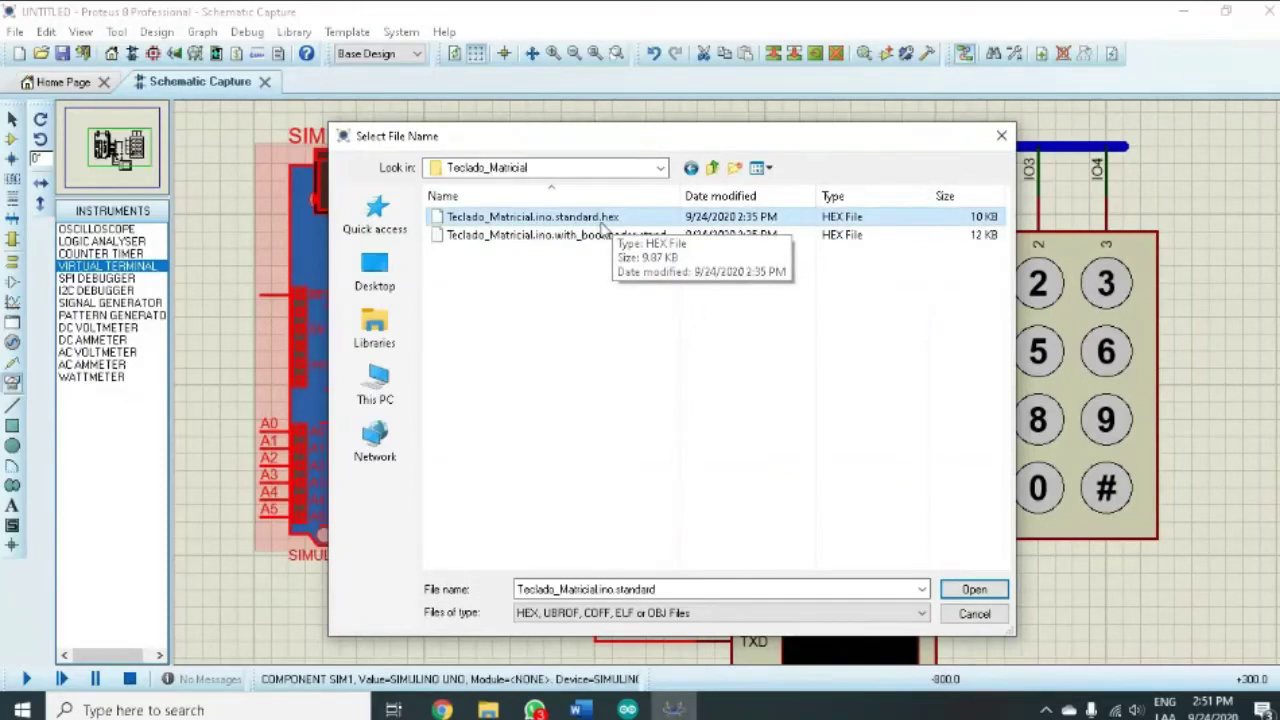
click(972, 590)
click(848, 177)
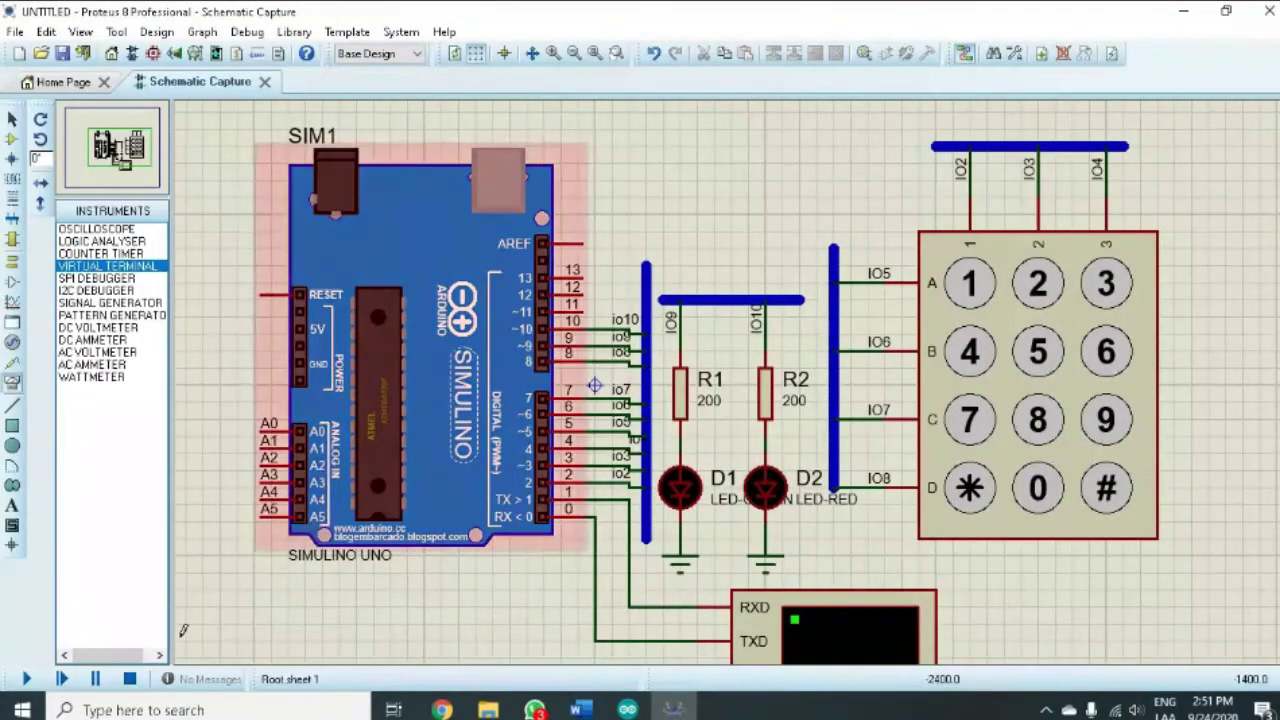
- Run the simulation, shift the Virtual Terminal window slightly, and test keypad keys 1 through 9, 0, * and # in order
click(27, 680)
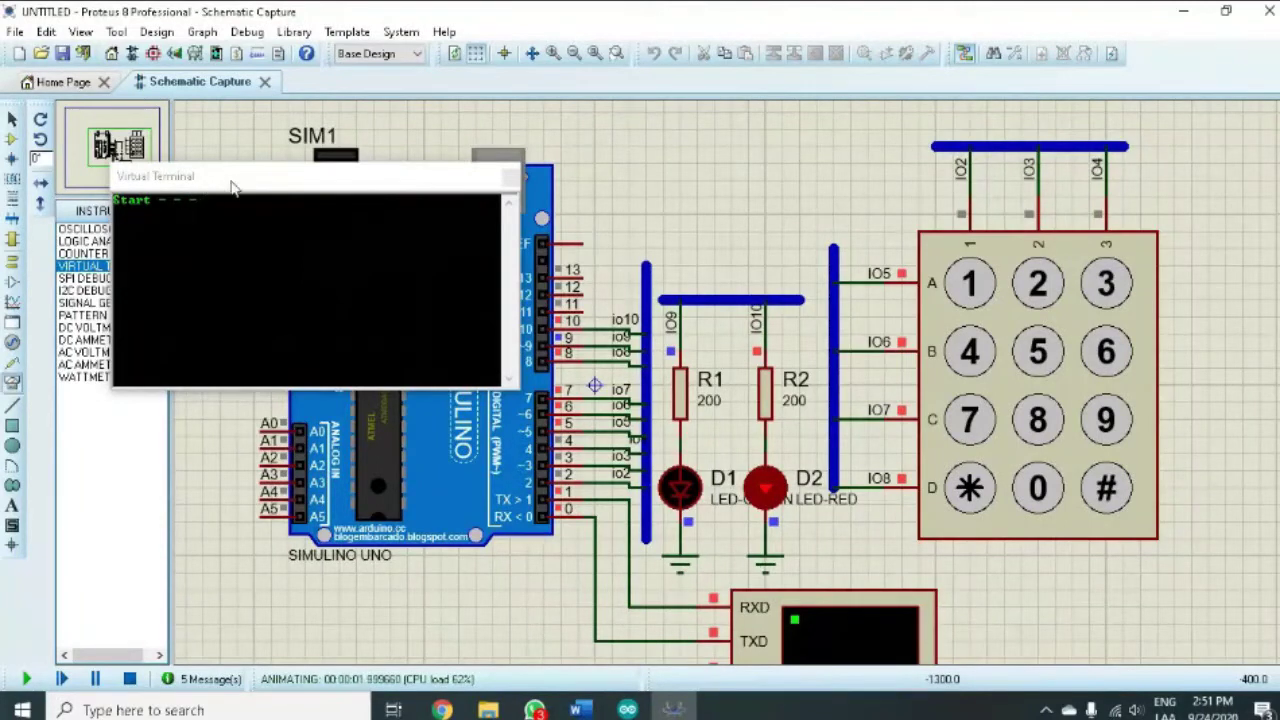
mouse_move(236, 186)
mouse_down()
mouse_move(270, 178)
mouse_move(254, 178)
mouse_up()
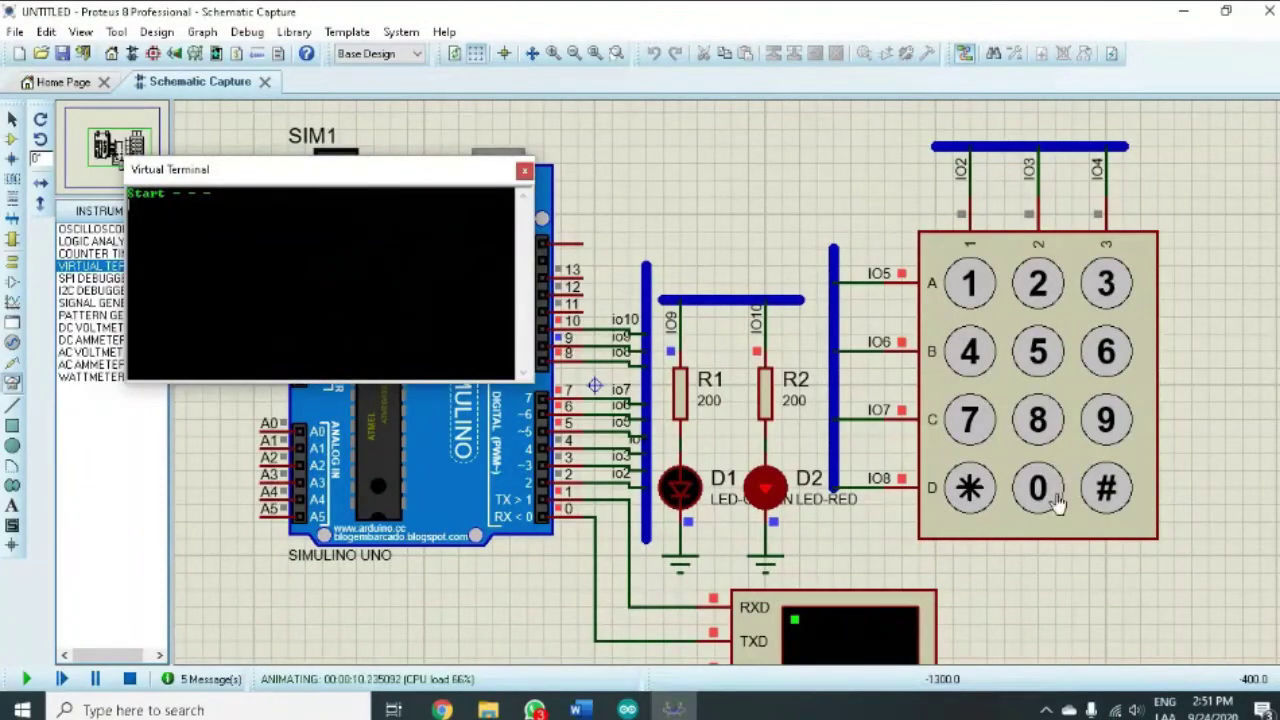
click(970, 285)
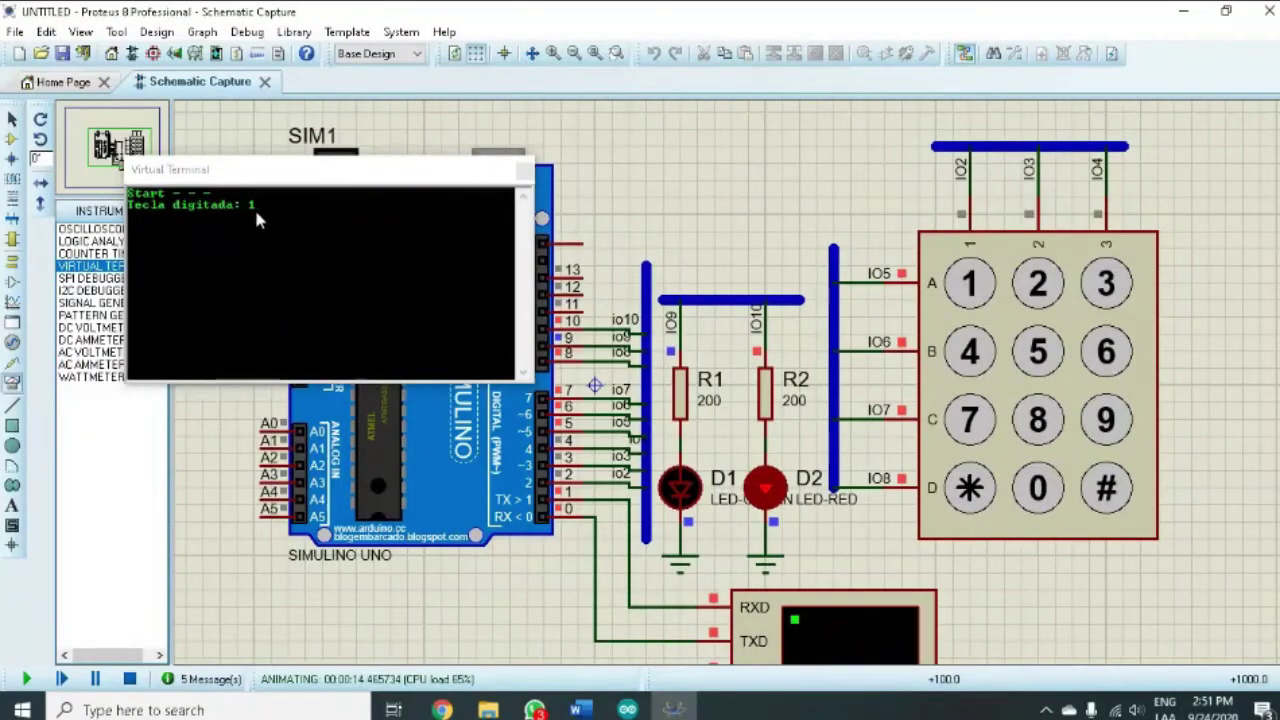
click(1040, 287)
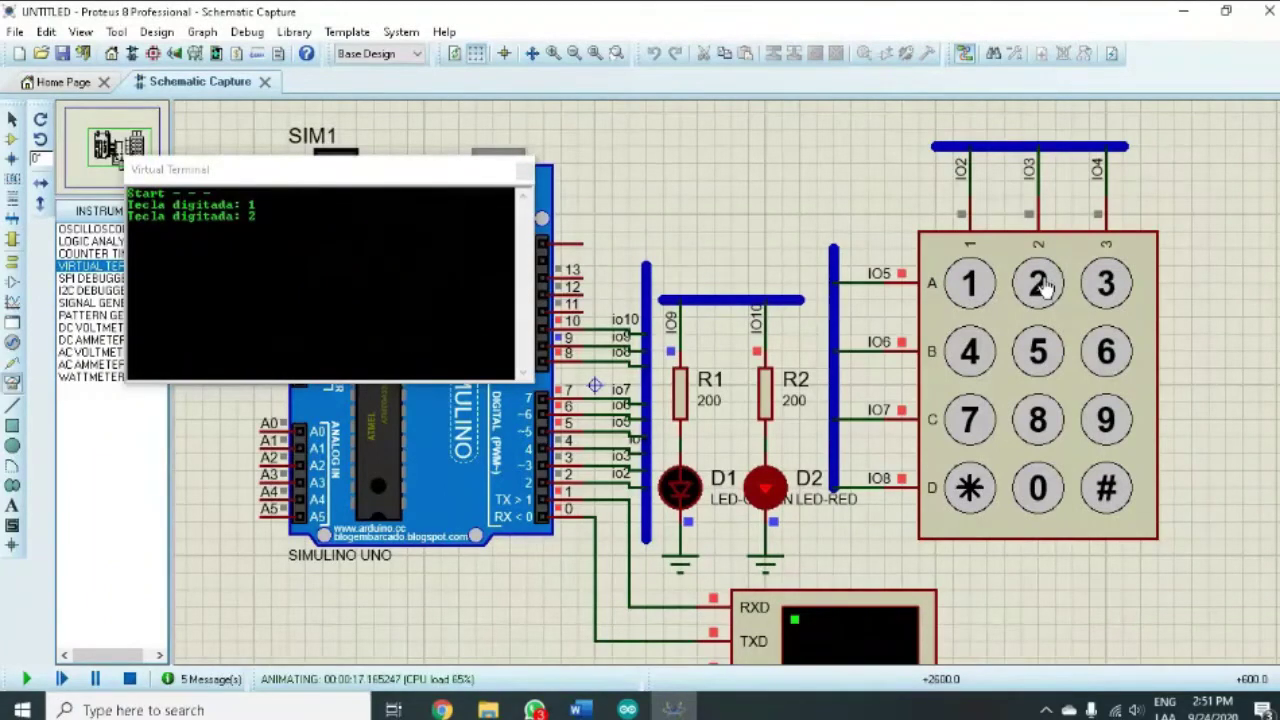
click(1106, 285)
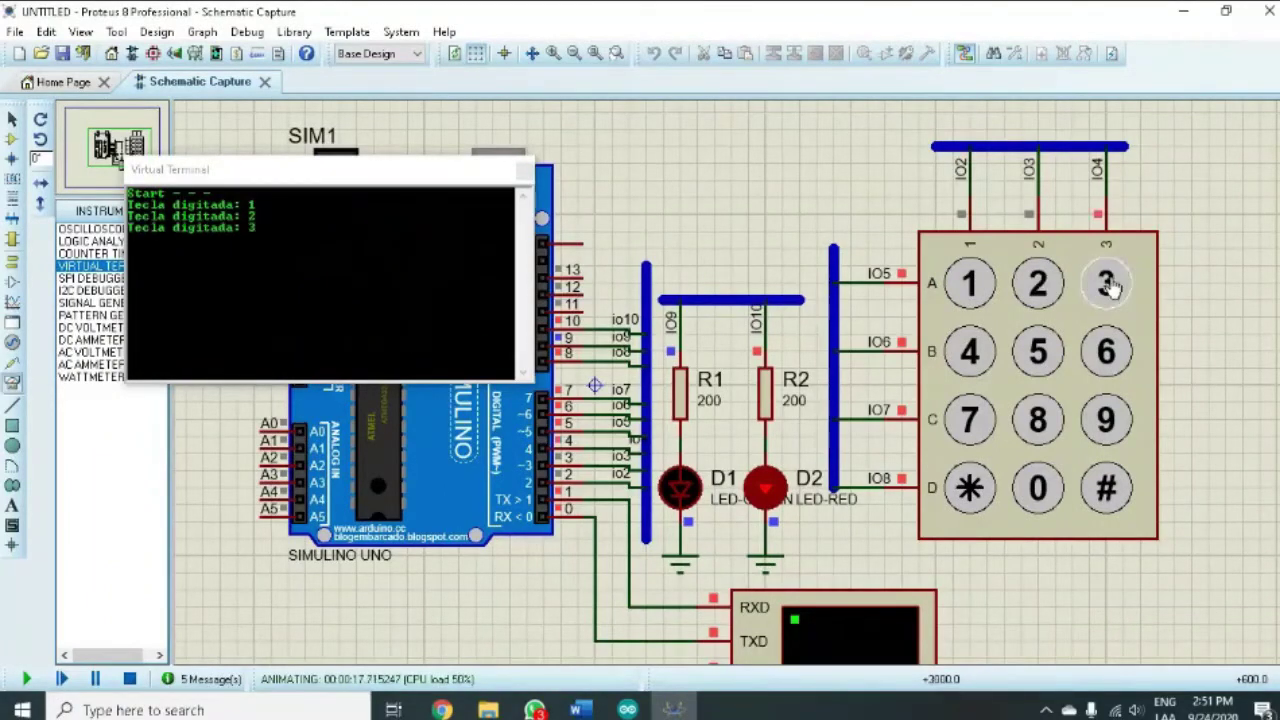
click(975, 352)
click(1037, 360)
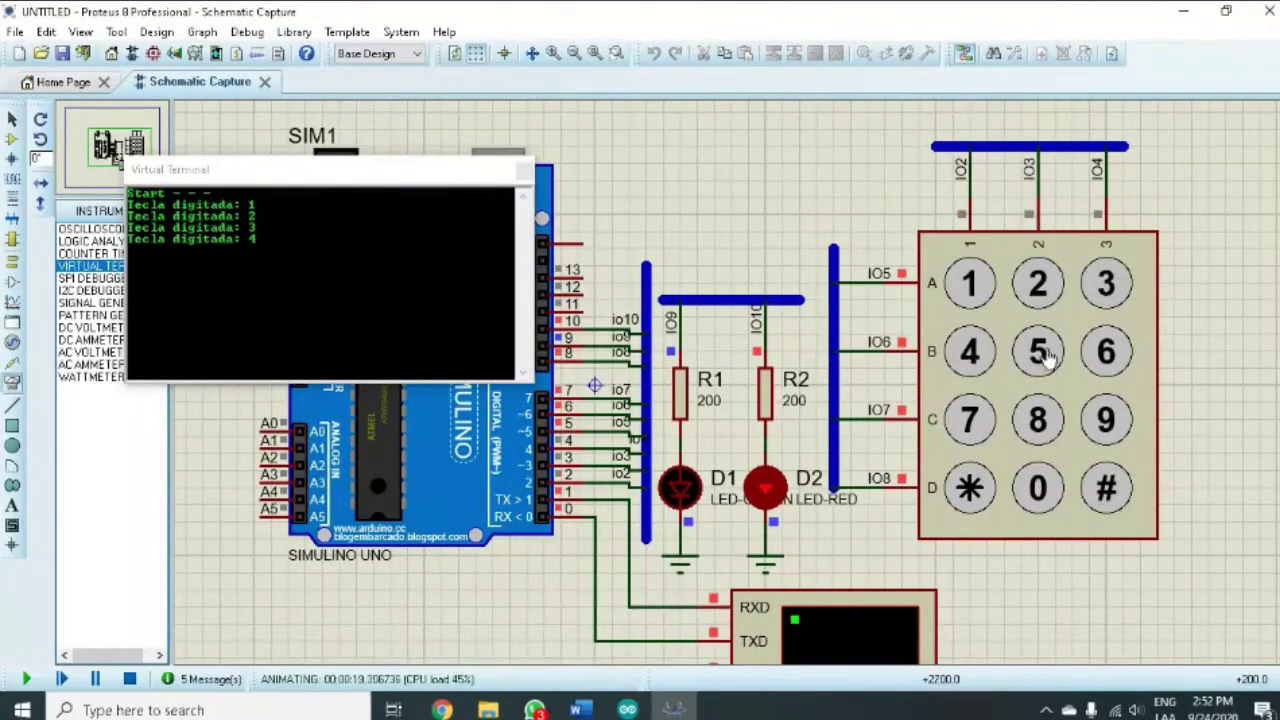
click(1106, 350)
click(970, 422)
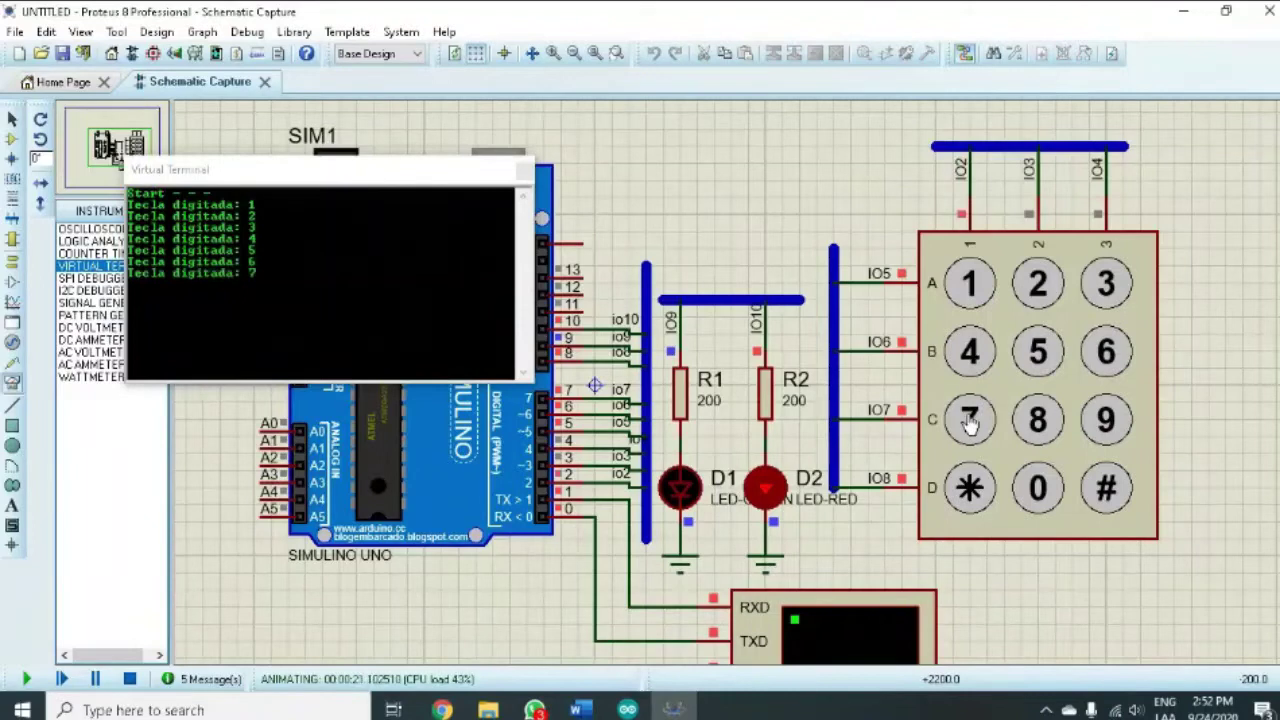
click(1039, 420)
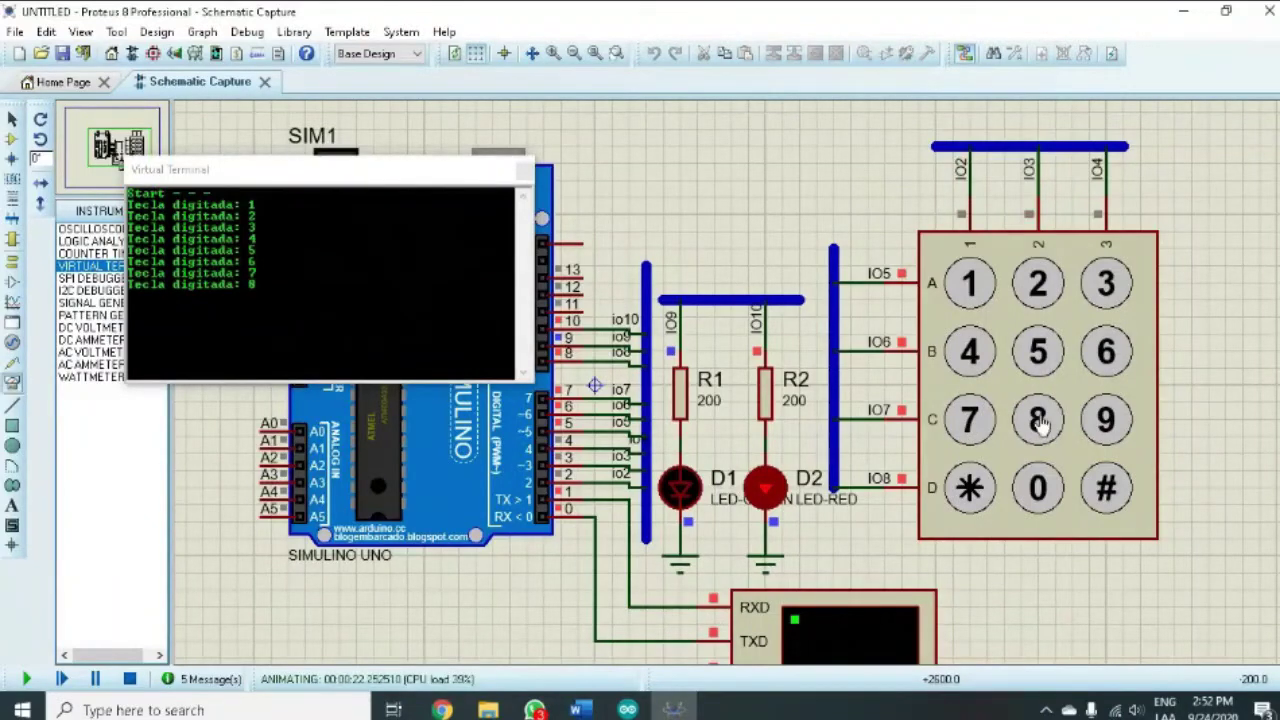
click(1106, 418)
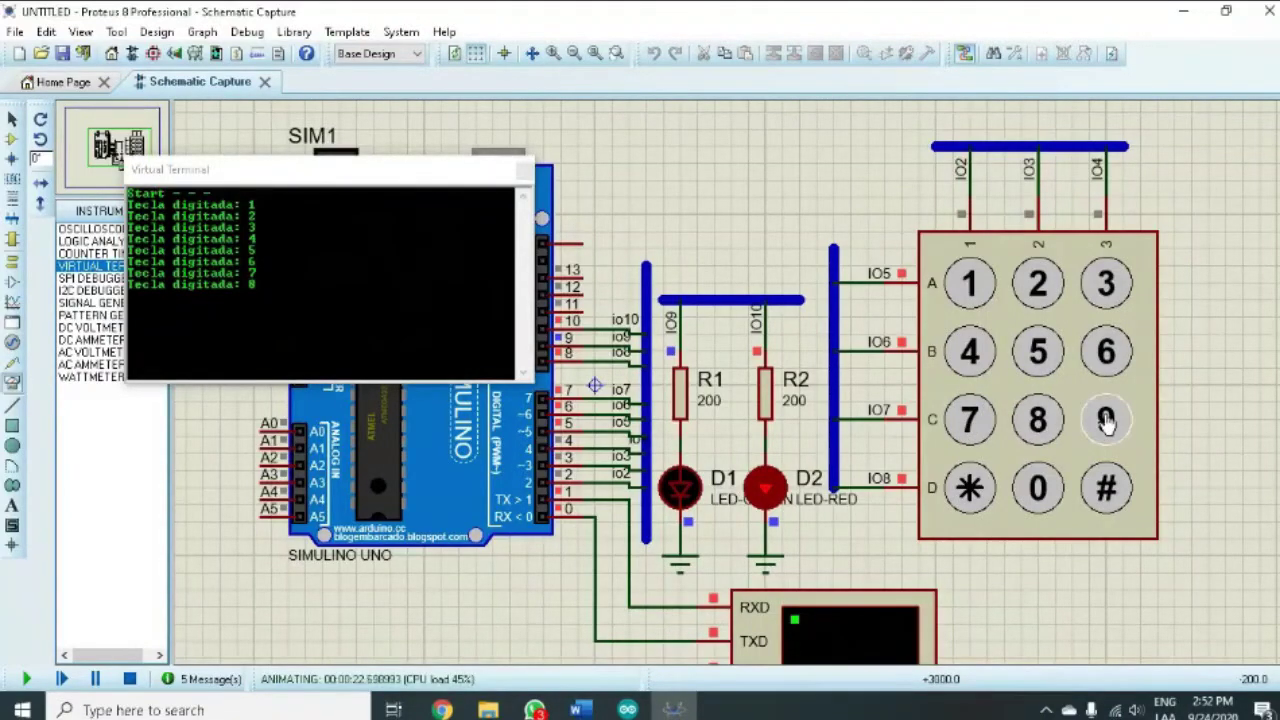
click(1040, 484)
click(970, 488)
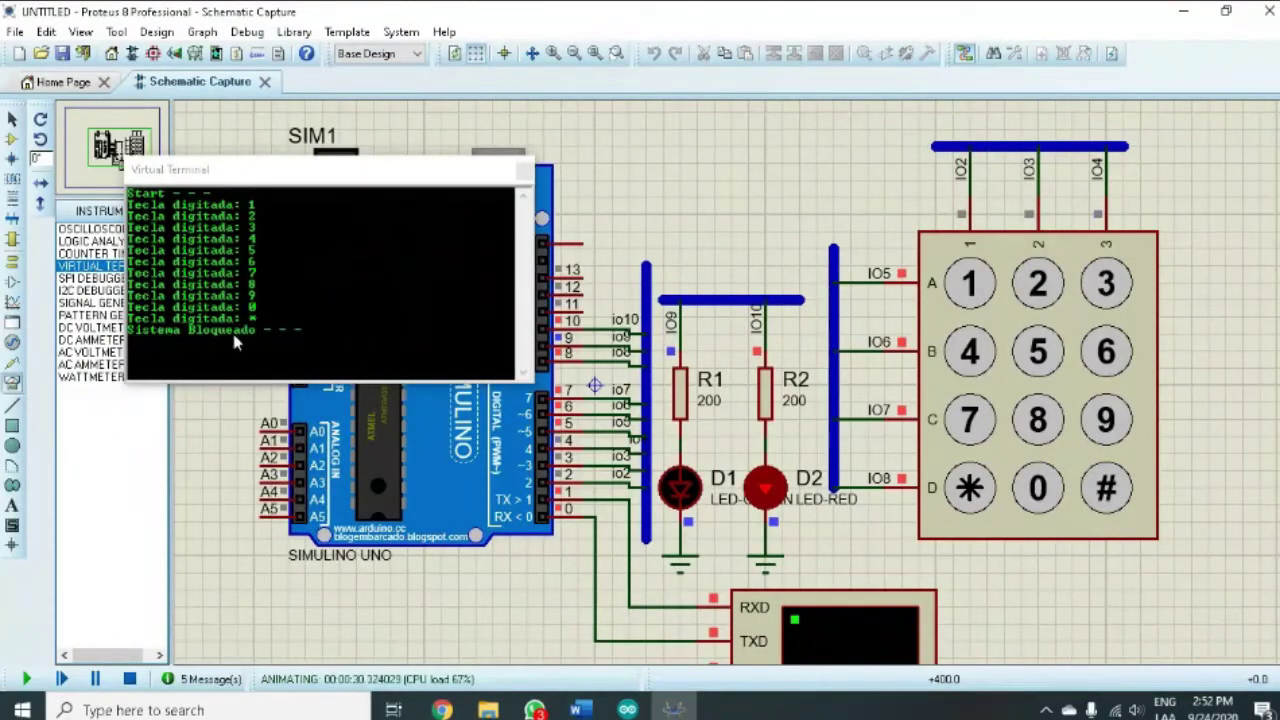
click(1107, 487)
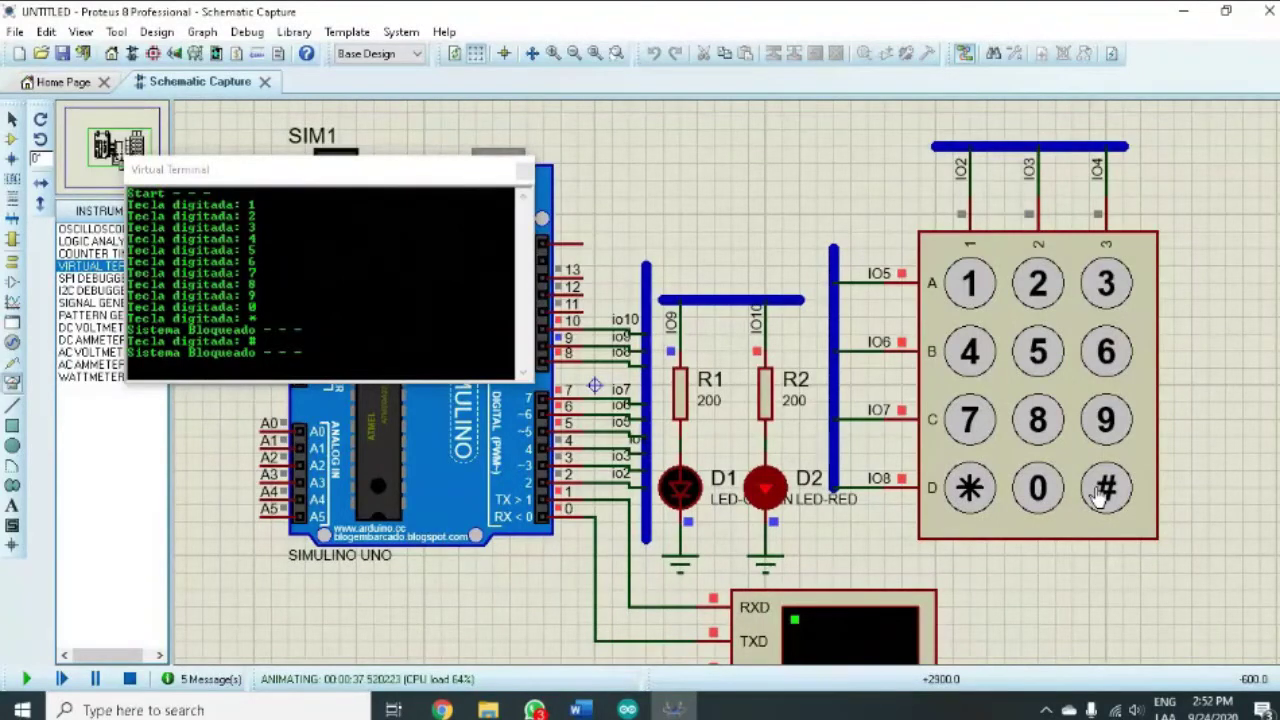
- Enter the four-digit unlock code on the simulated keypad, and lock the system again with the * key
click(1038, 285)
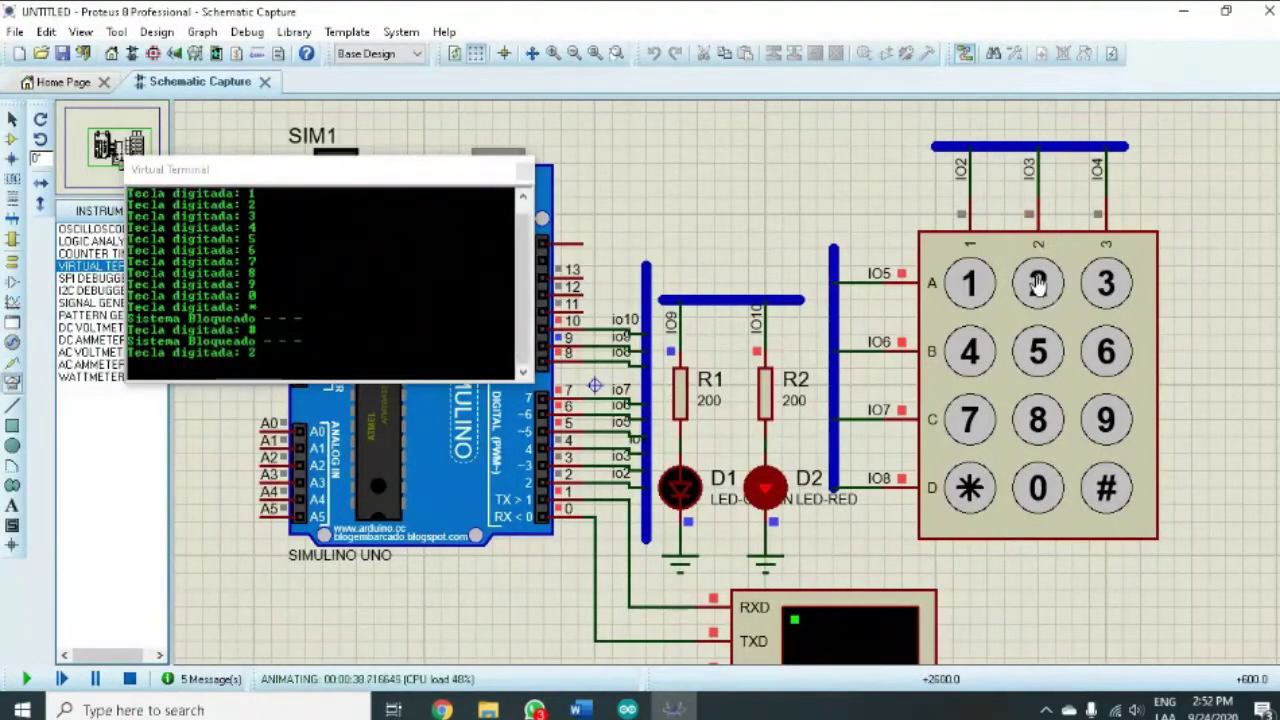
click(970, 354)
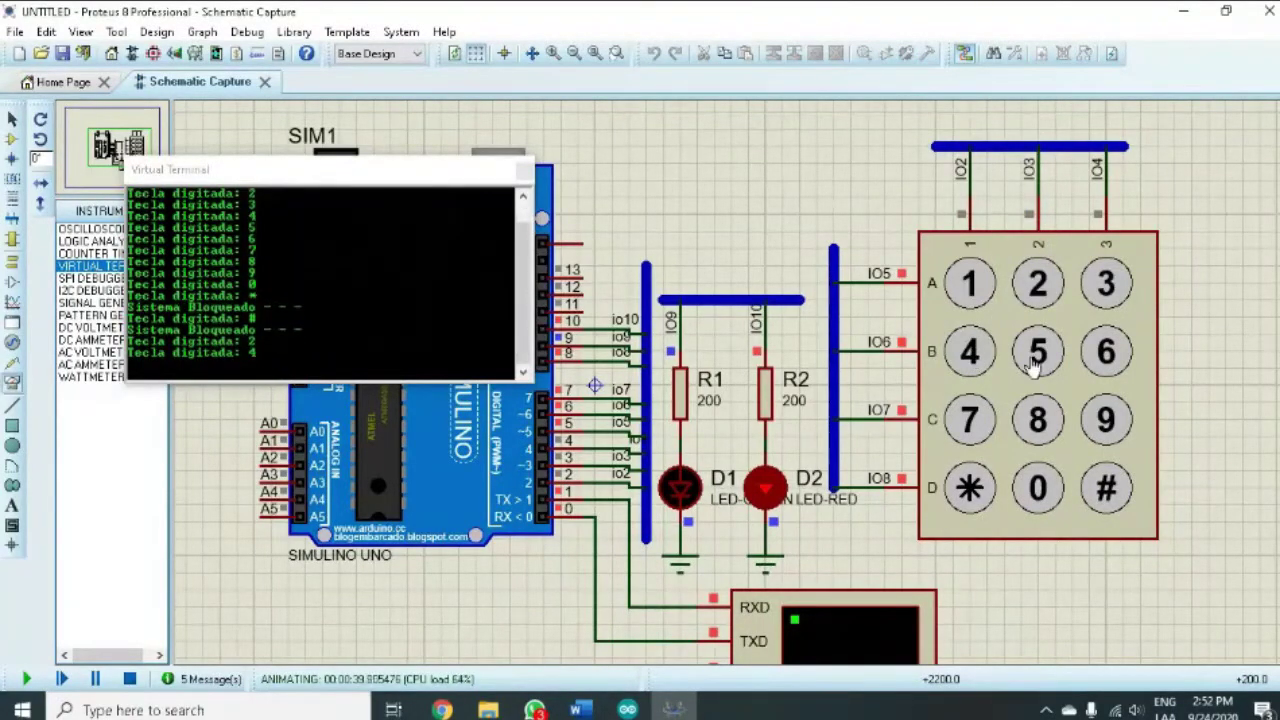
click(1106, 352)
click(1038, 420)
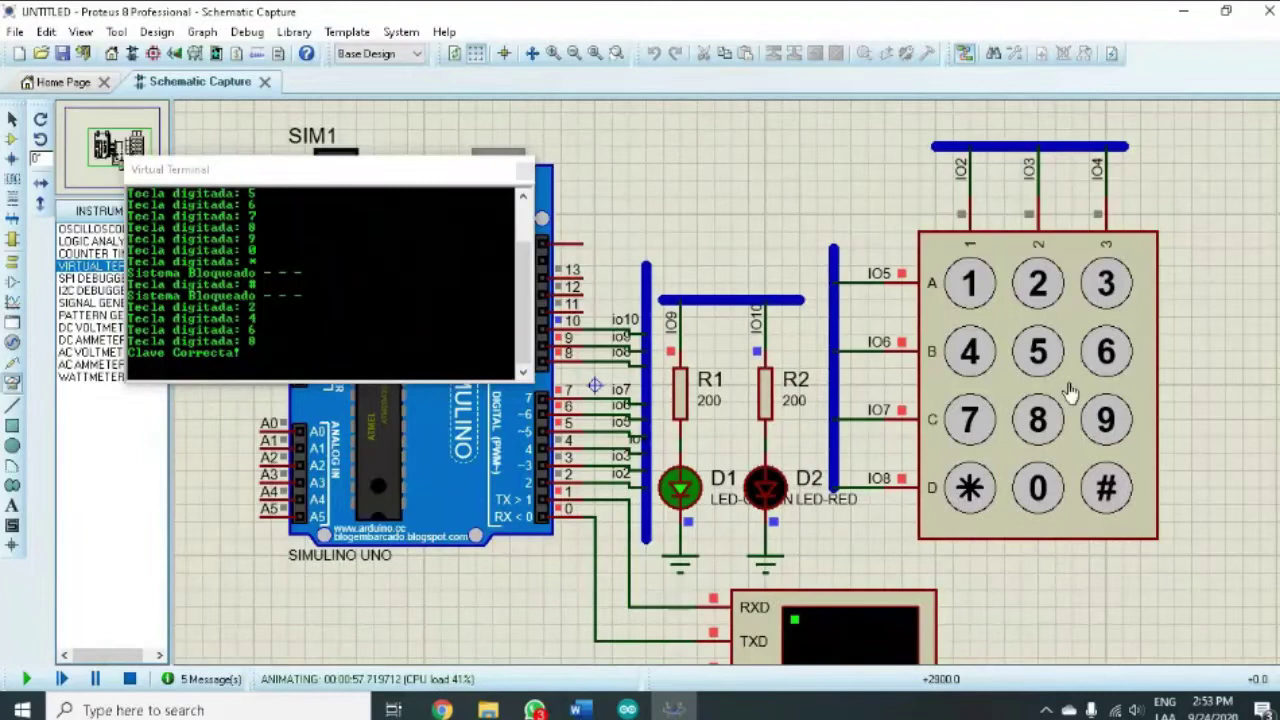
click(970, 487)
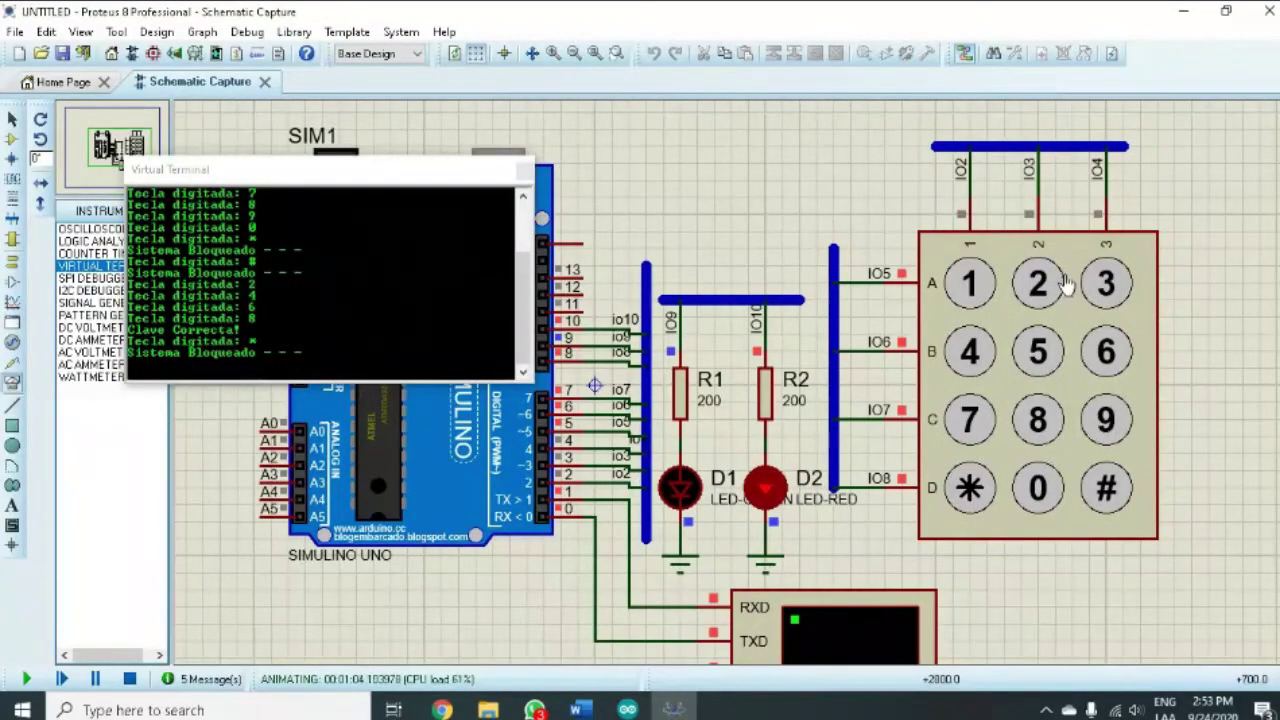
- Test the keypad lock with an incorrect code by entering the unlock code's digits in reverse order
click(1040, 418)
click(1103, 348)
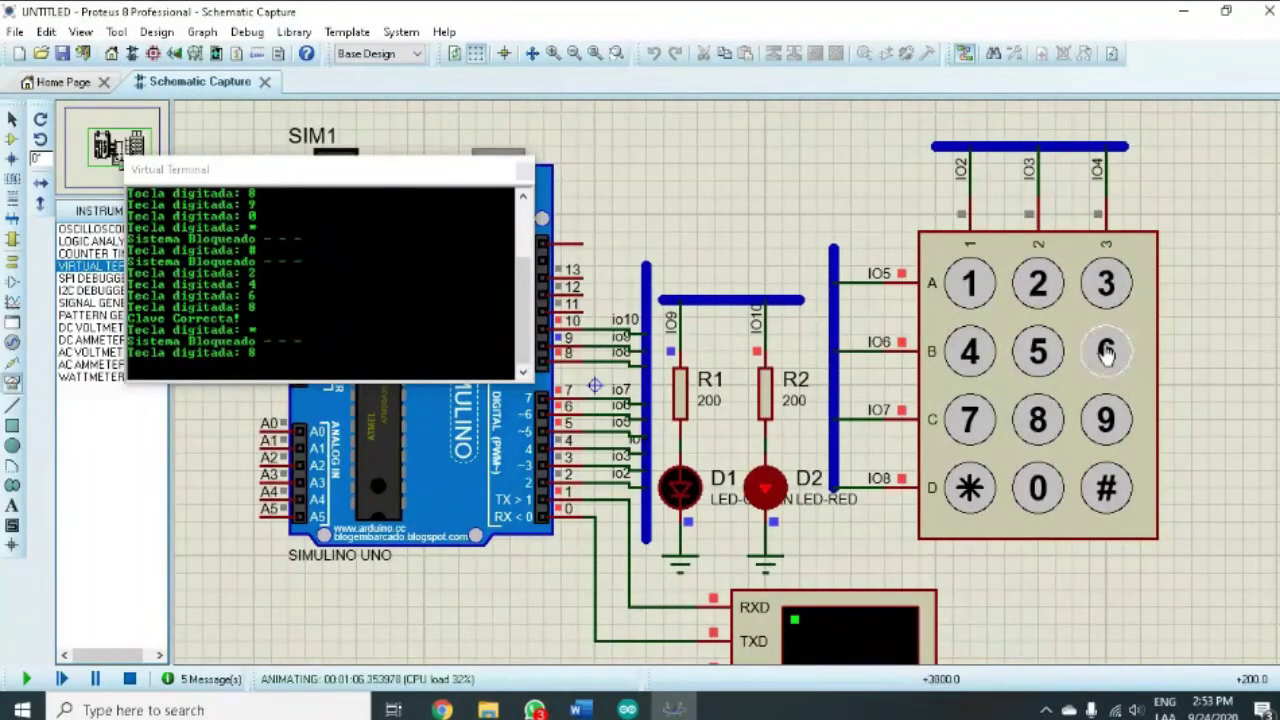
click(970, 352)
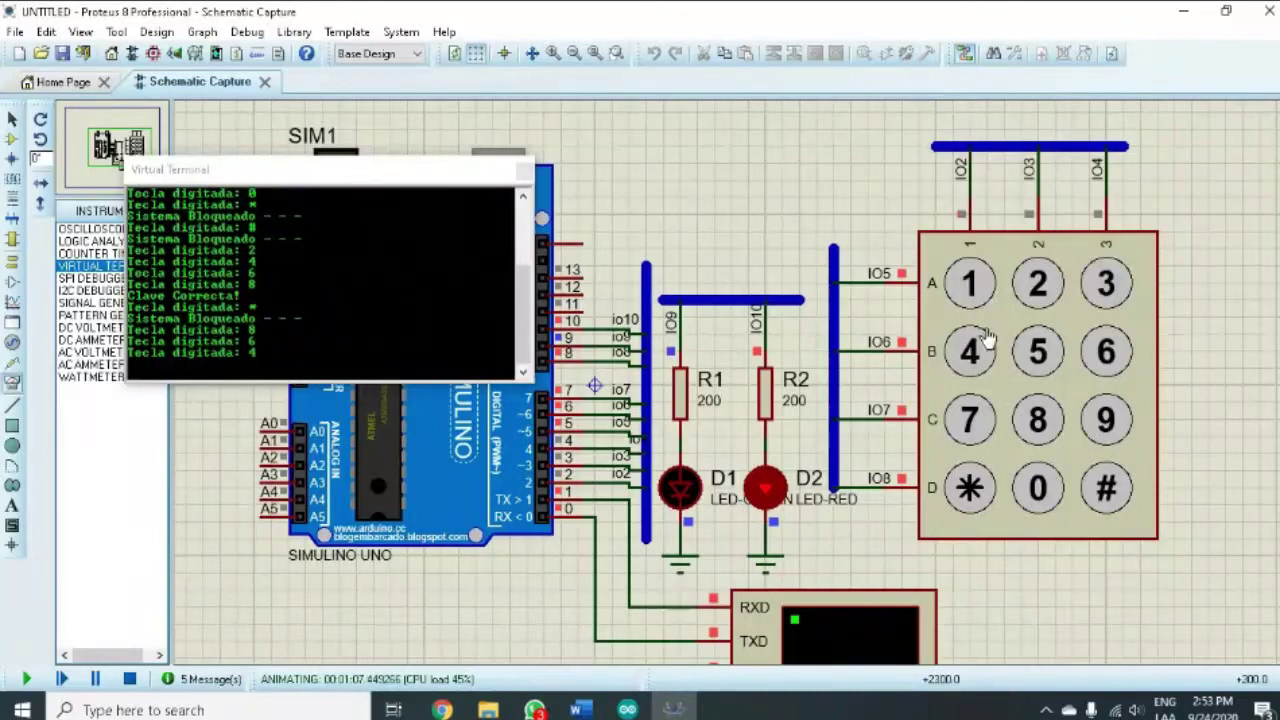
click(1039, 288)
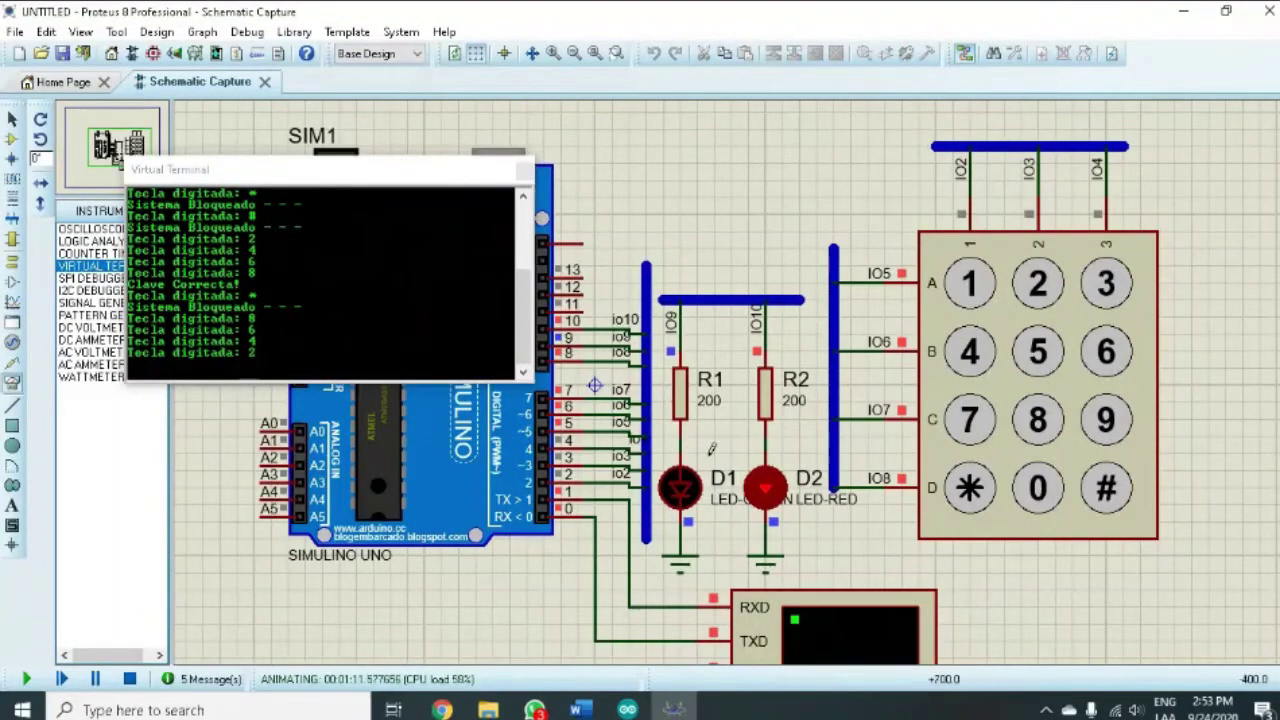
- Without resetting the keypad entry, enter two extra digits followed by the four-digit unlock code
click(968, 352)
click(972, 288)
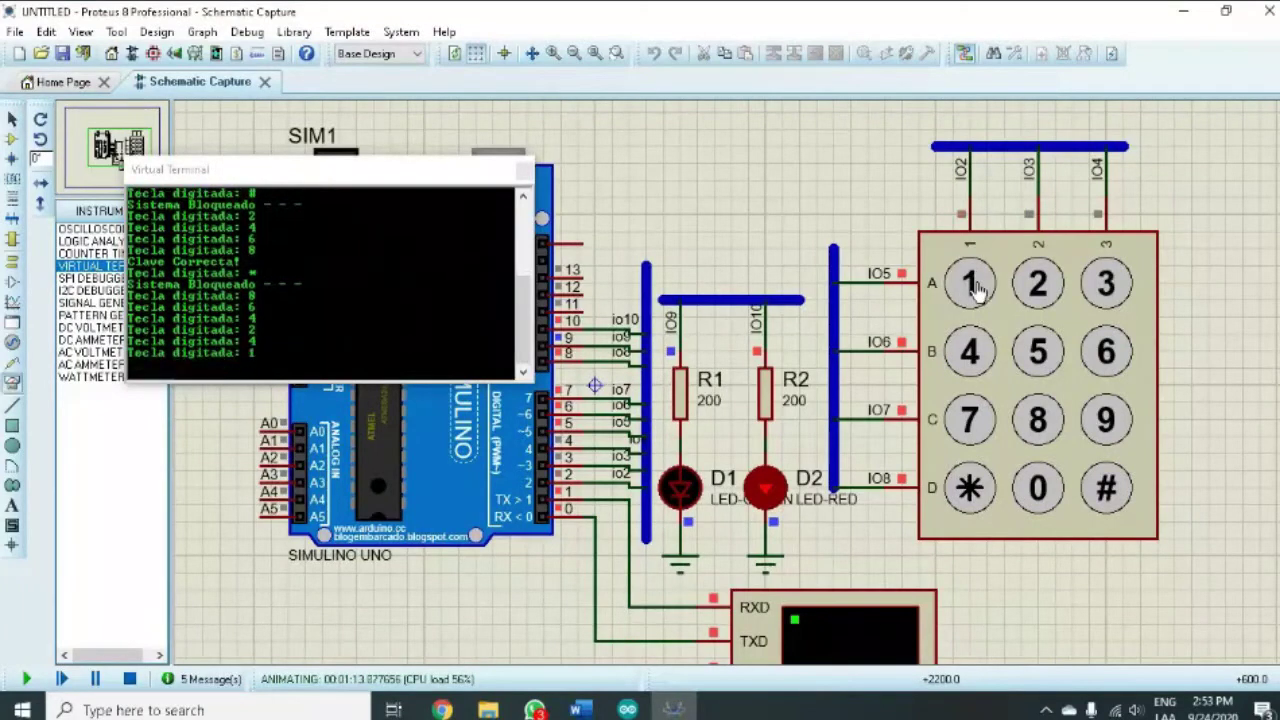
click(1040, 288)
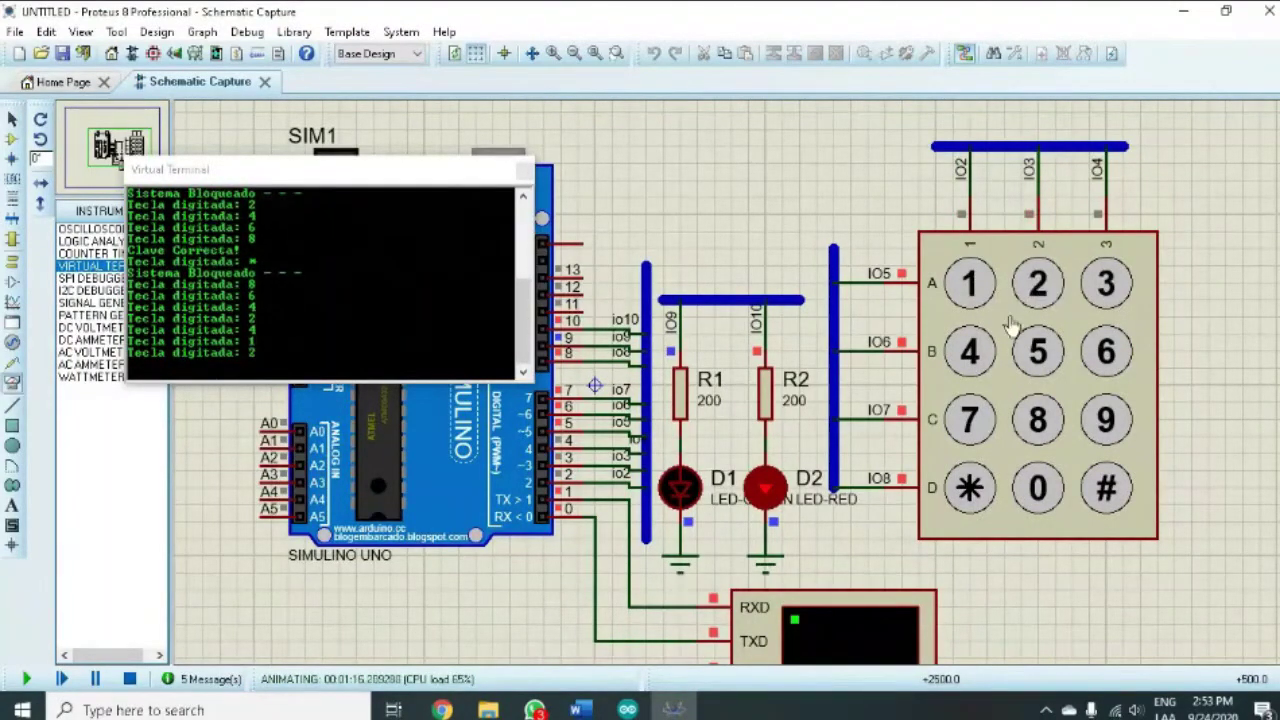
click(972, 354)
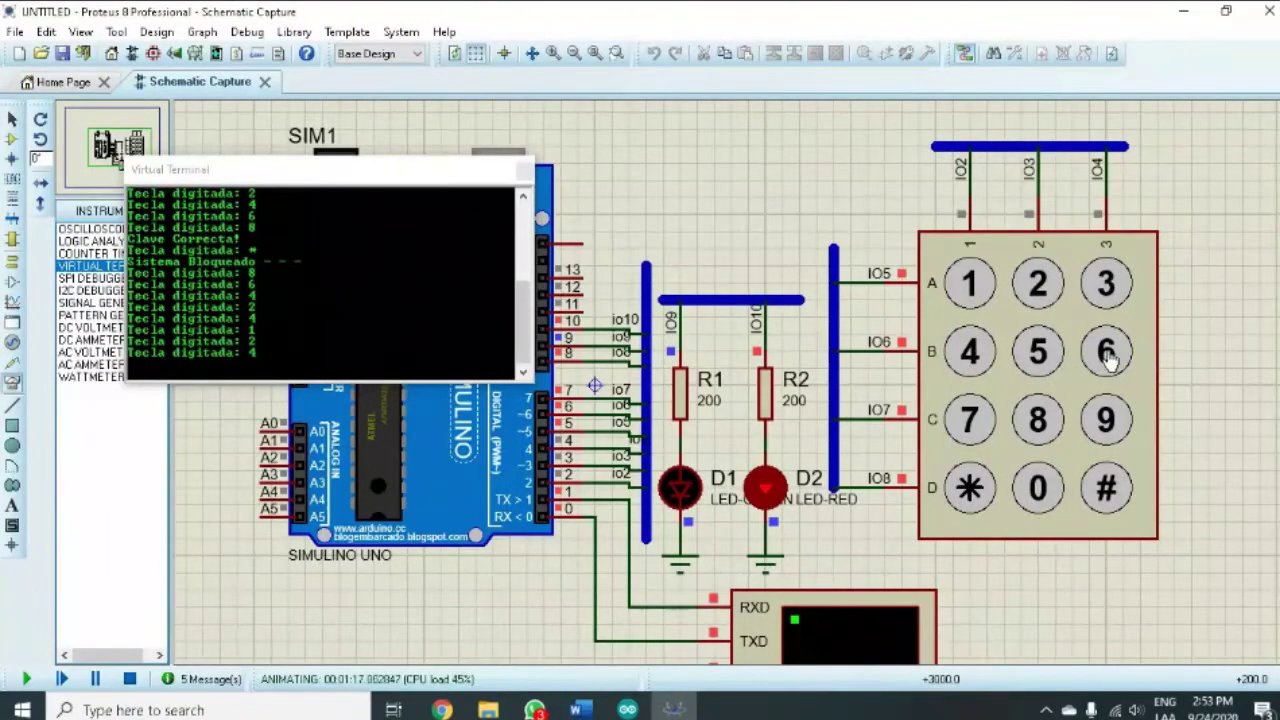
click(1106, 354)
click(1040, 422)
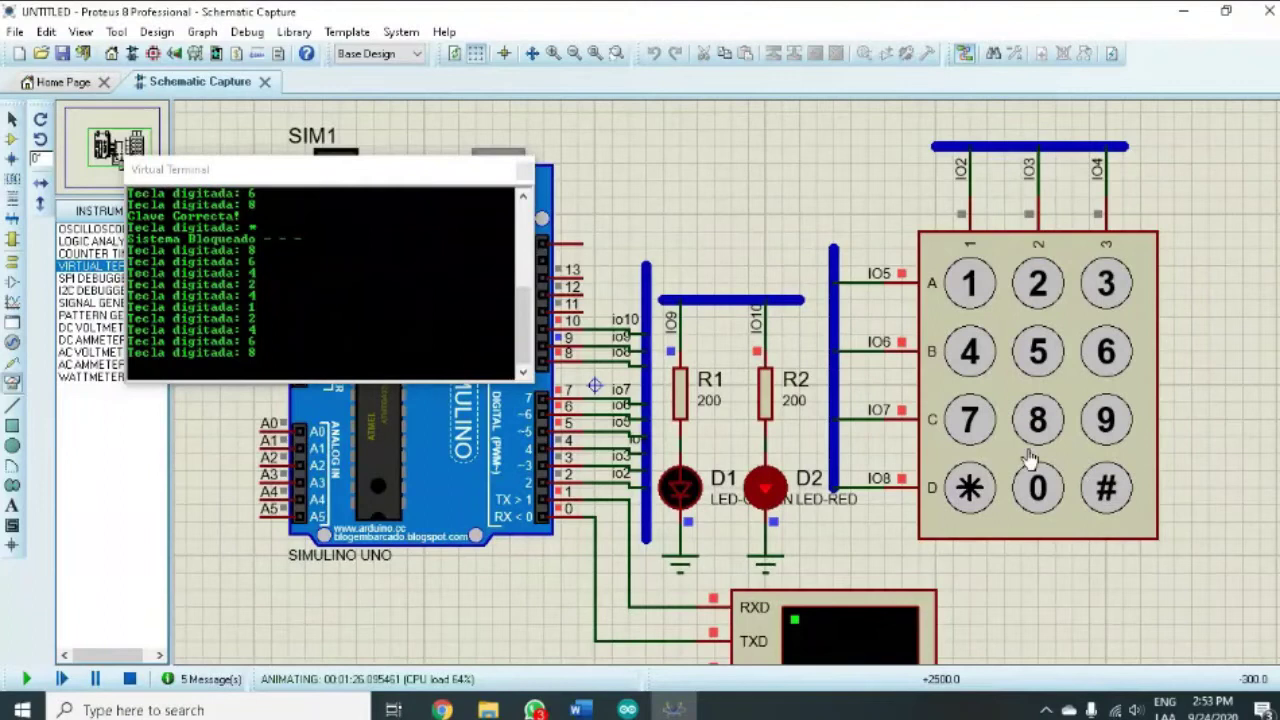
- Reset the keypad entry with the # key and enter the four-digit unlock code
click(1107, 487)
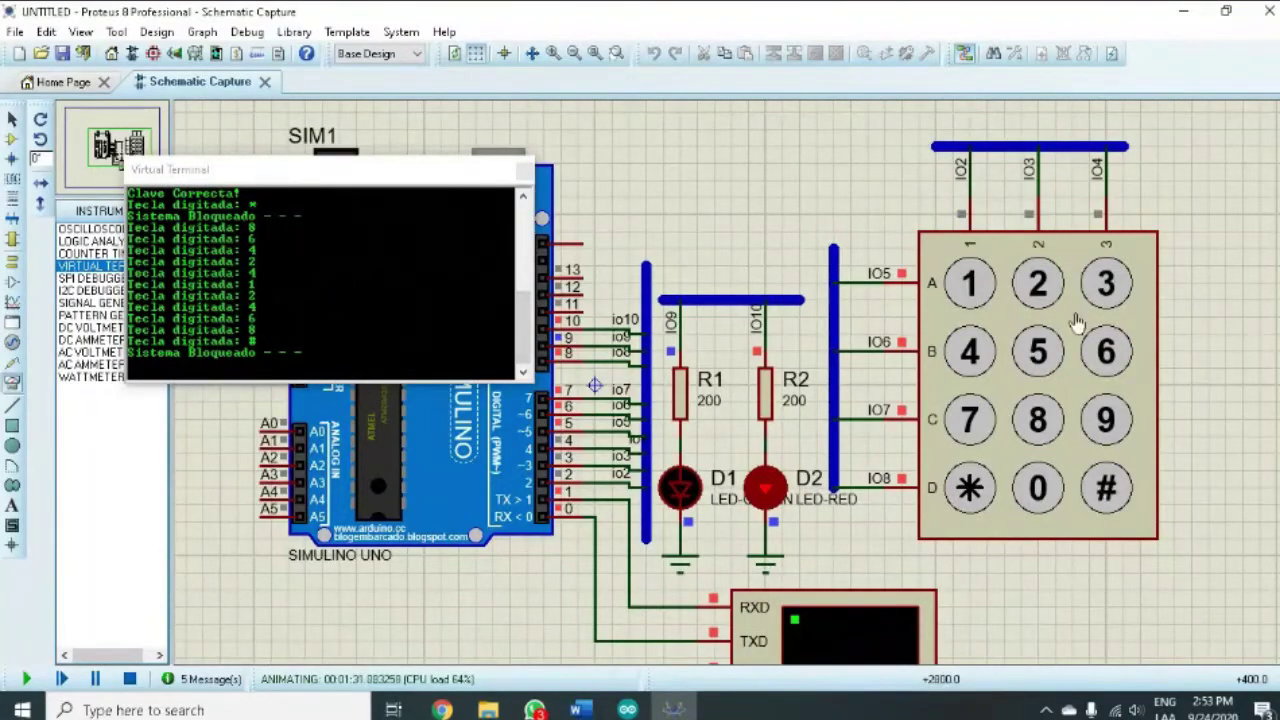
click(1040, 286)
click(968, 348)
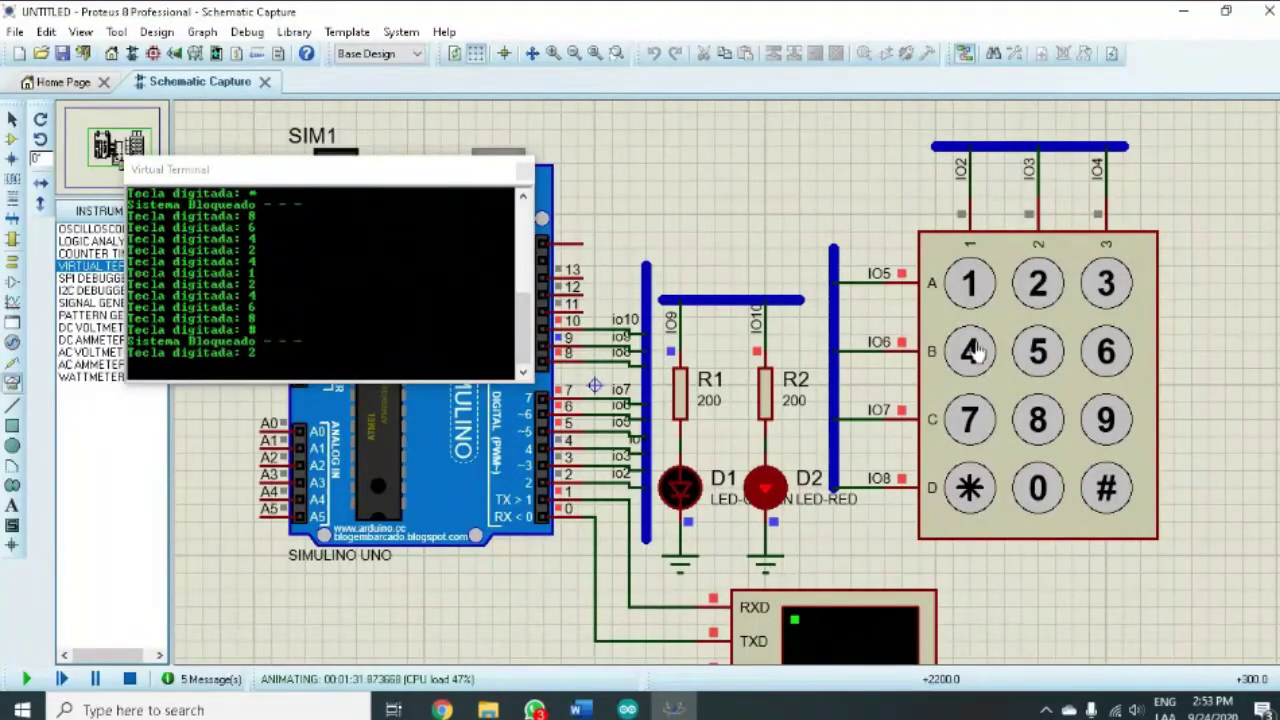
click(1100, 352)
click(1040, 420)
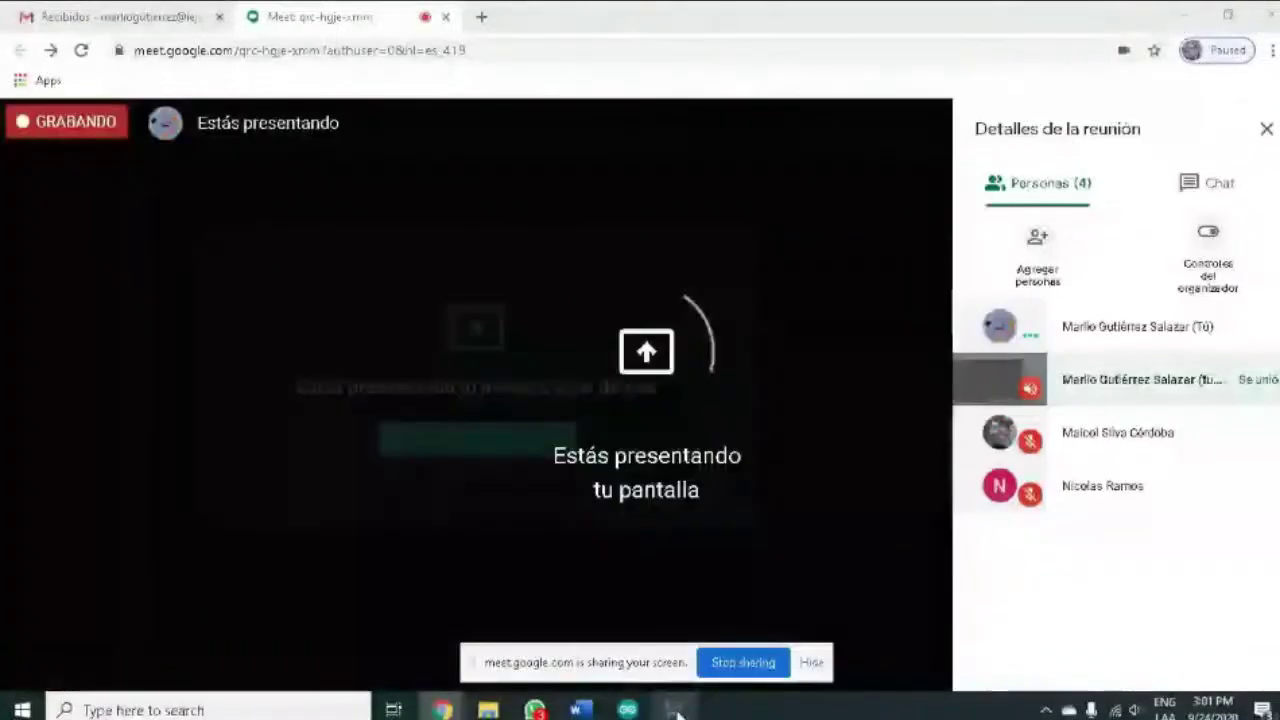
- Switch to the Proteus schematic, run the simulation to view the Virtual Terminal's start output, and stop it
mouse_move(677, 712)
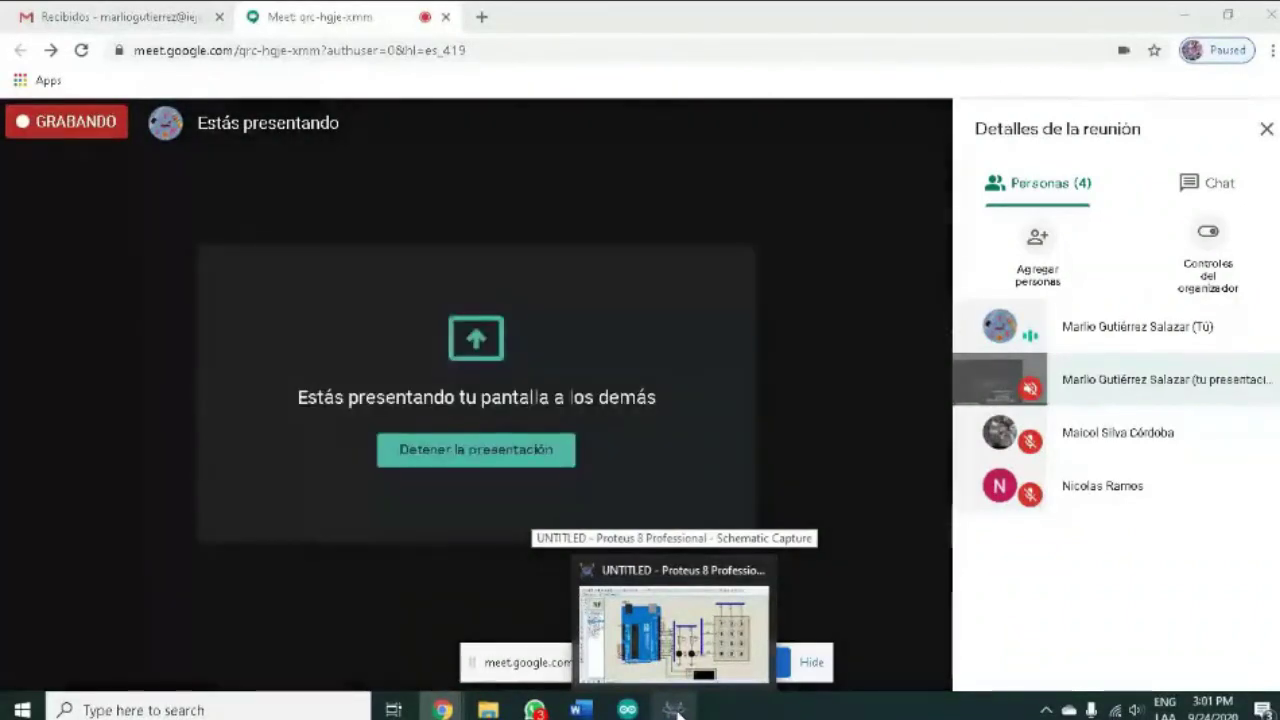
click(677, 712)
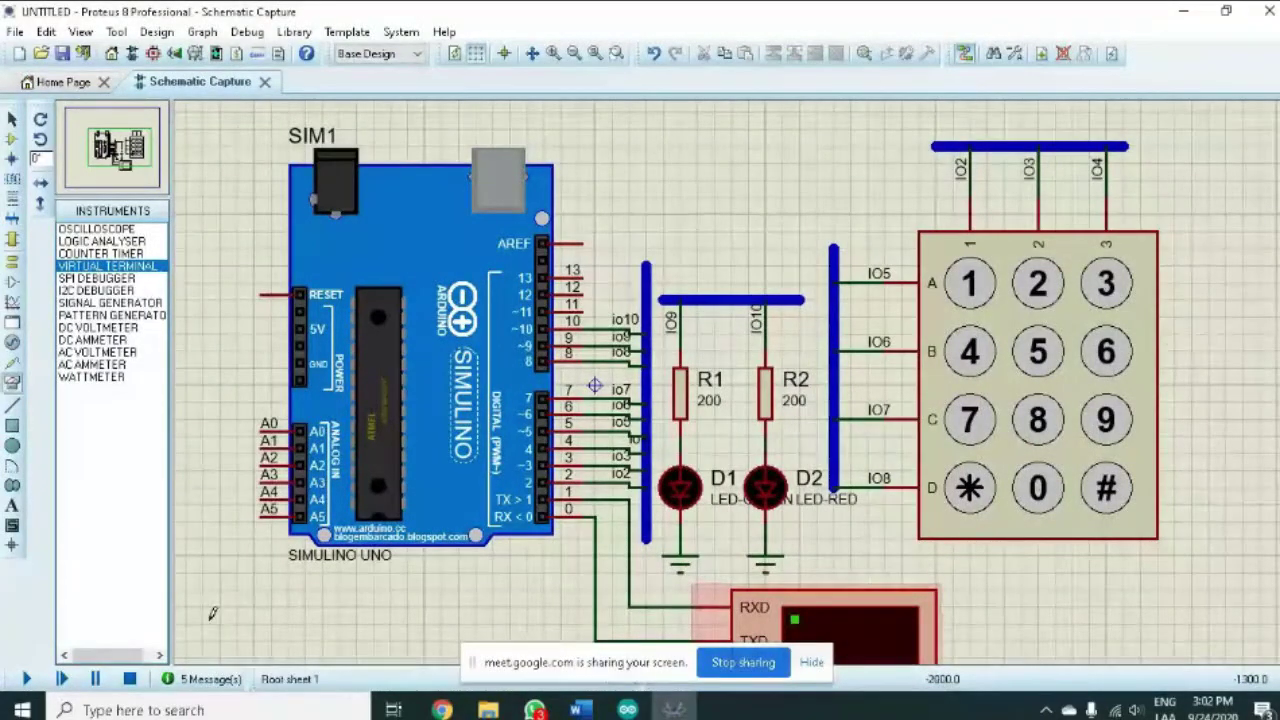
click(26, 678)
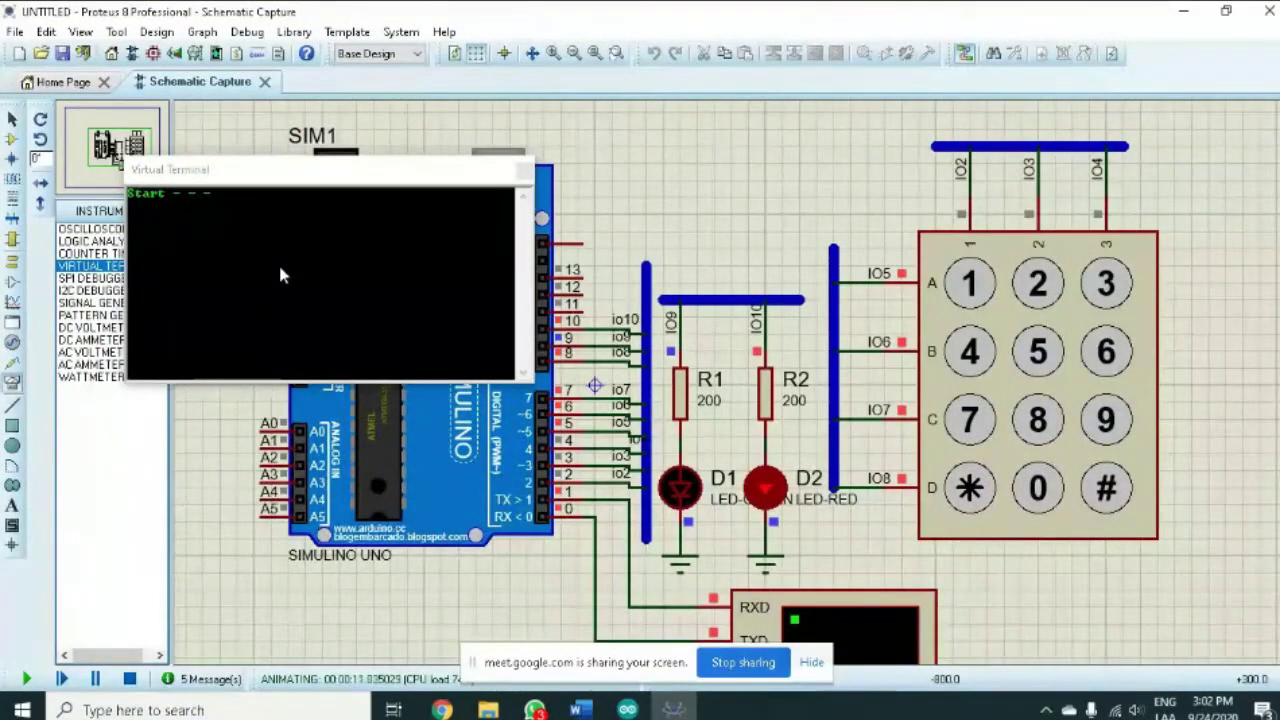
click(130, 679)
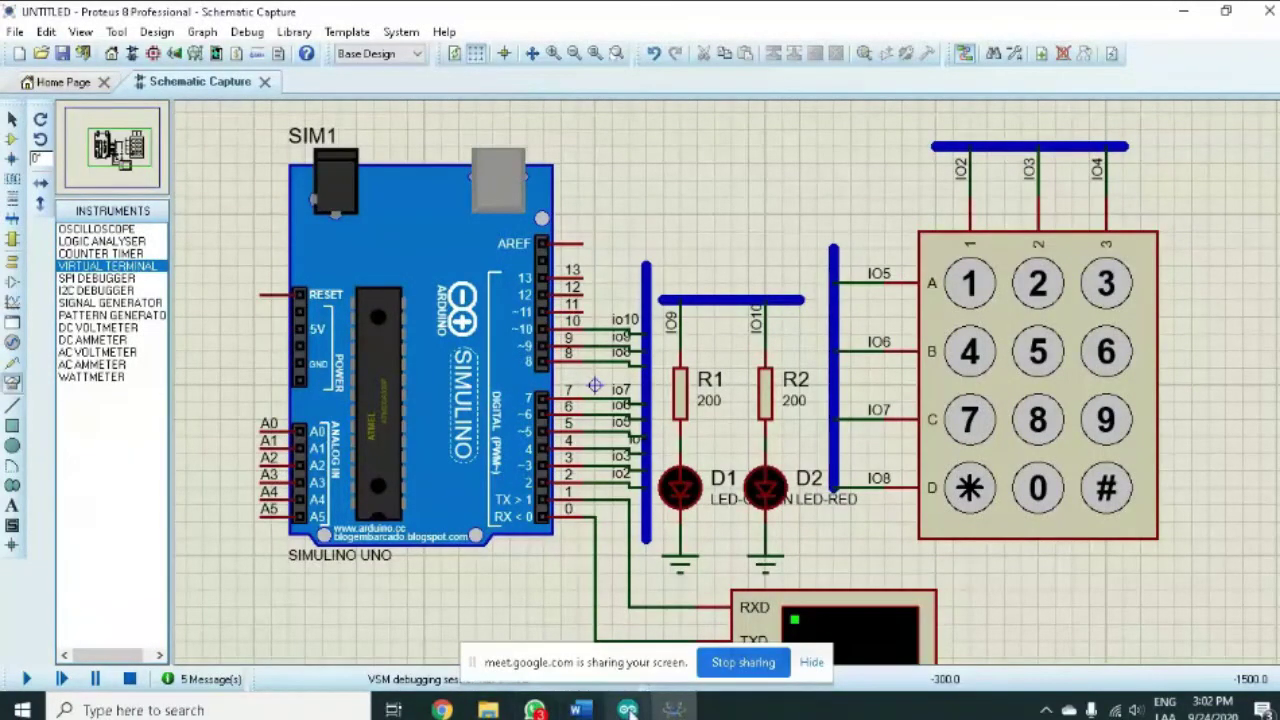
- In File Explorer, go to the Simulaciones folder and open the Clave_Serial sketch from its Clave_Serial folder
click(488, 710)
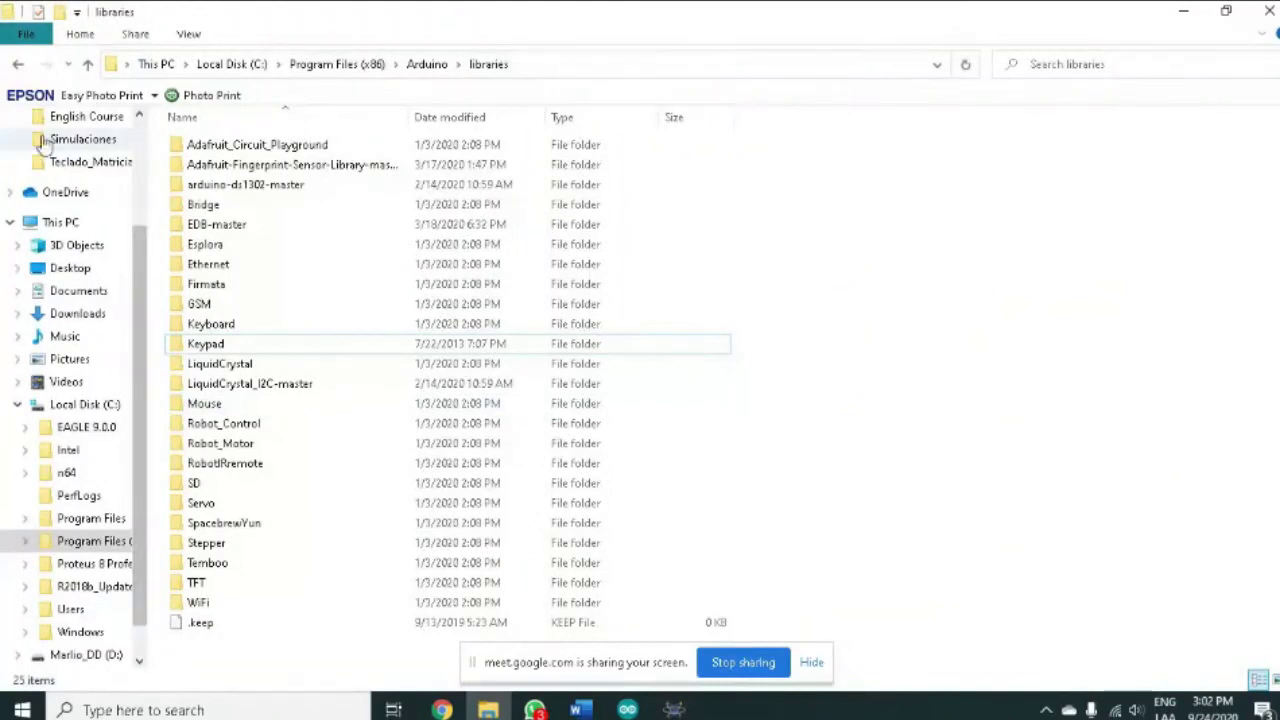
click(12, 222)
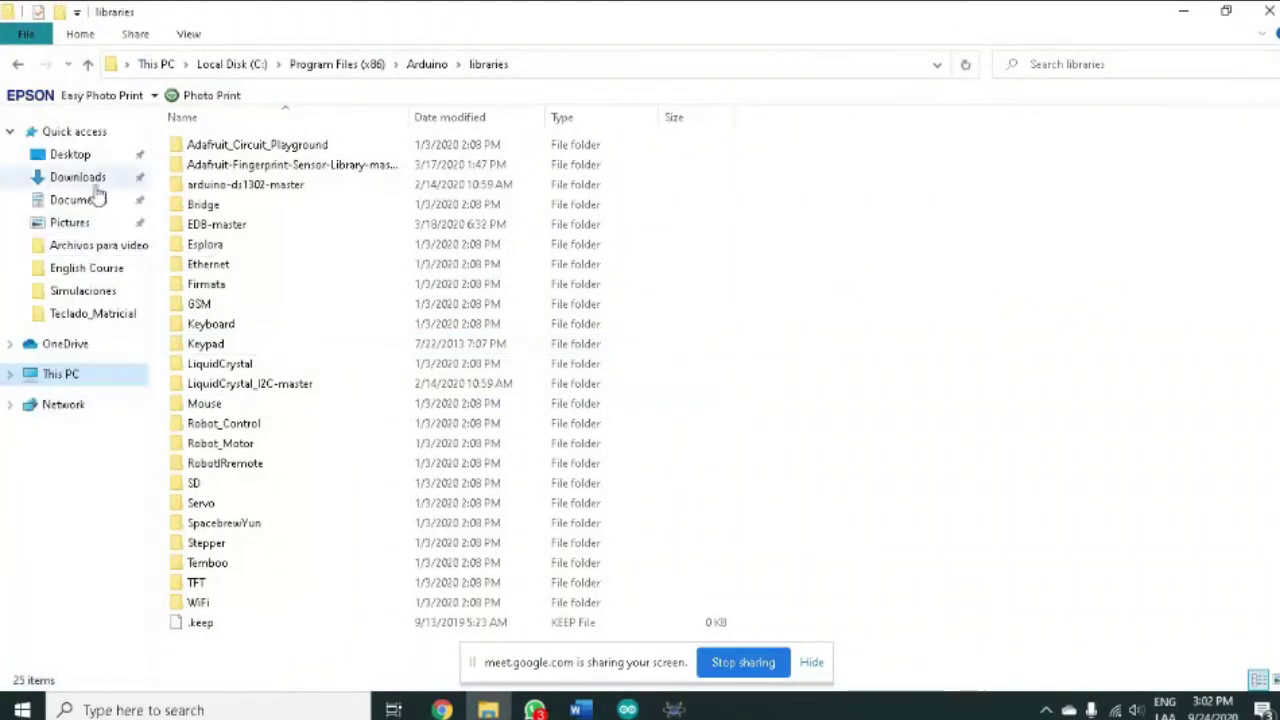
click(92, 131)
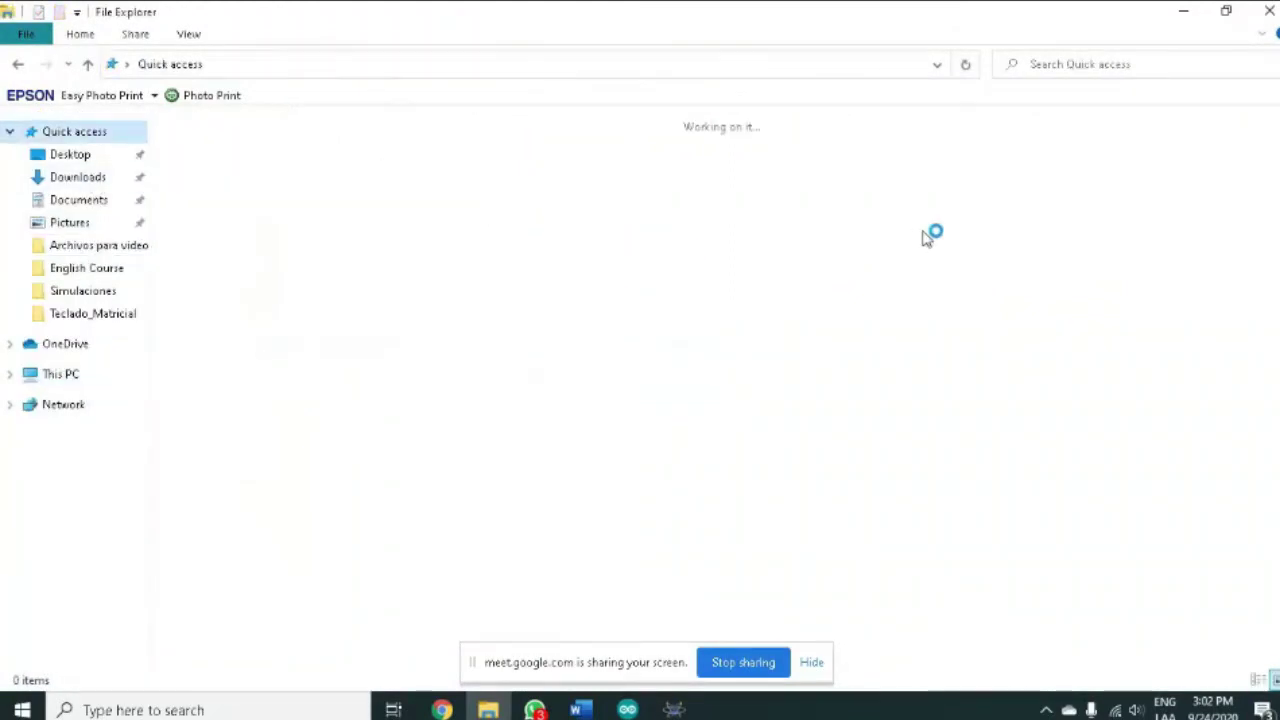
double_click(850, 206)
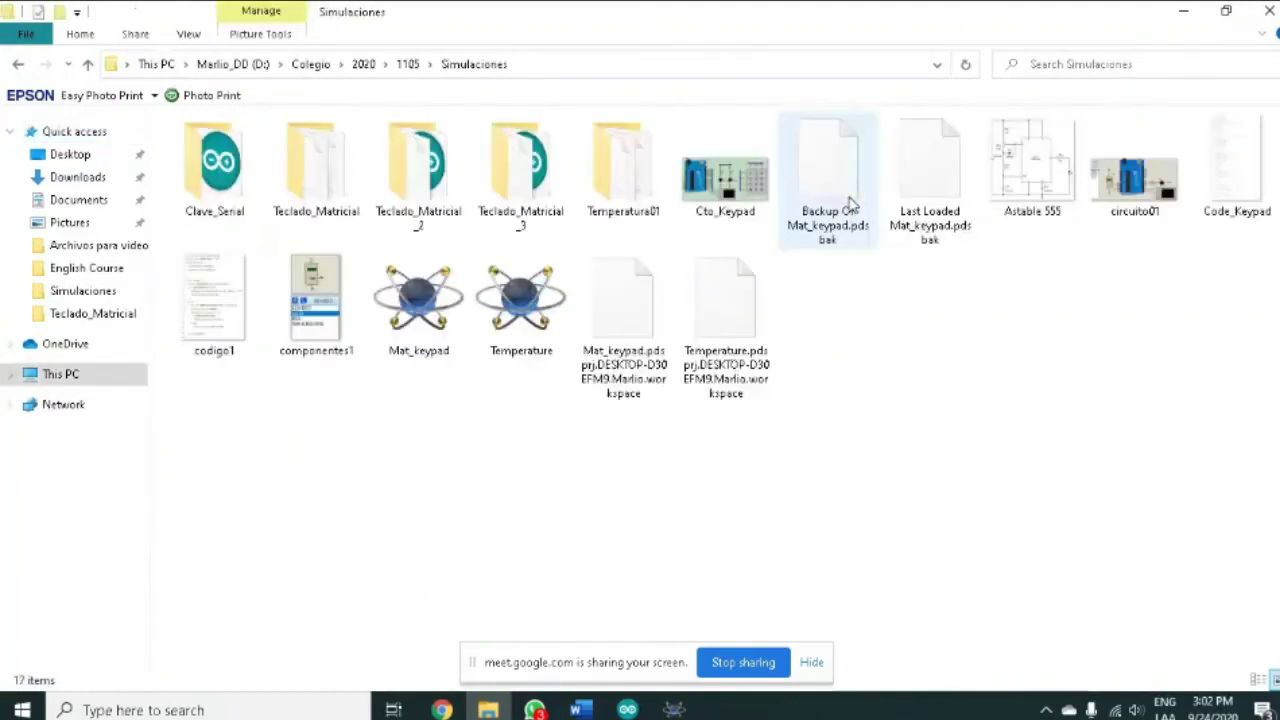
double_click(205, 197)
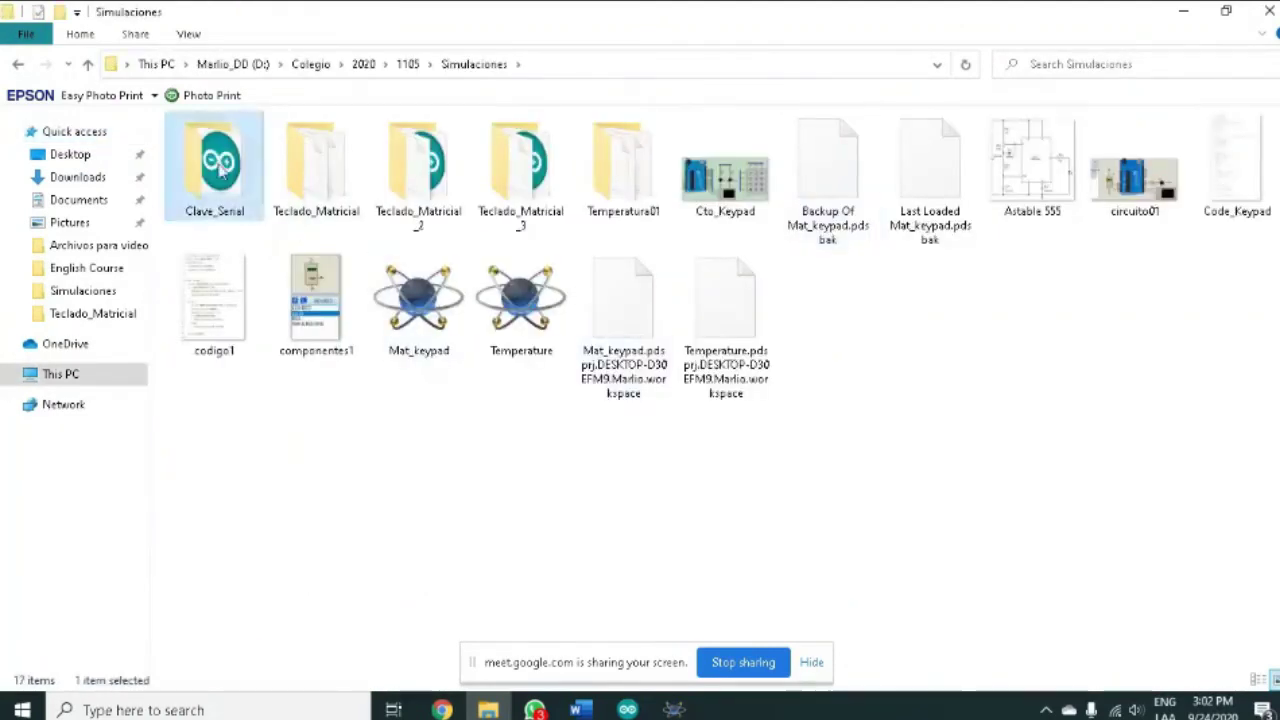
double_click(224, 152)
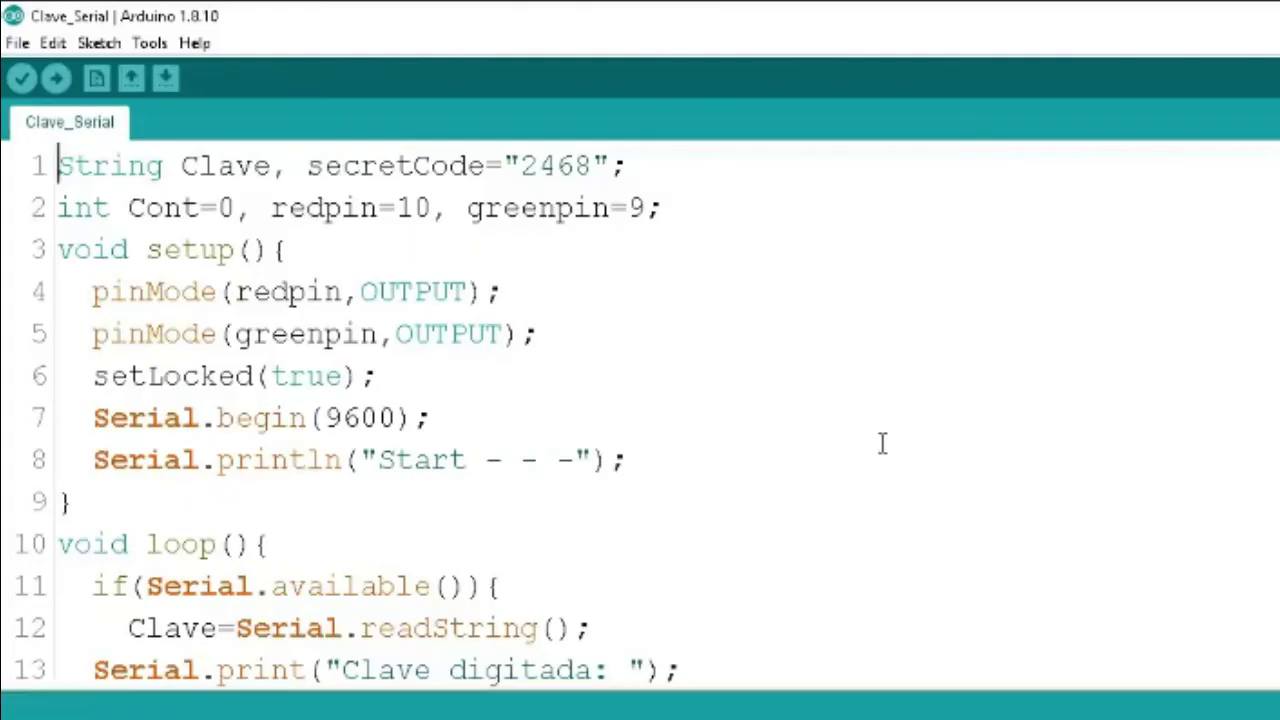
- Examine the Clave_Serial sketch's first lines and highlight the value assigned to secretCode
key(Down)
key(Down)
key(Down)
key(Down)
key(Up)
key(Up)
key(Up)
key(Up)
key(Down)
key(Down)
key(Up)
key(Up)
key(End)
key(Left)
key(Left)
key(shift+Left)
key(shift+Left)
key(shift+Left)
key(shift+Left)
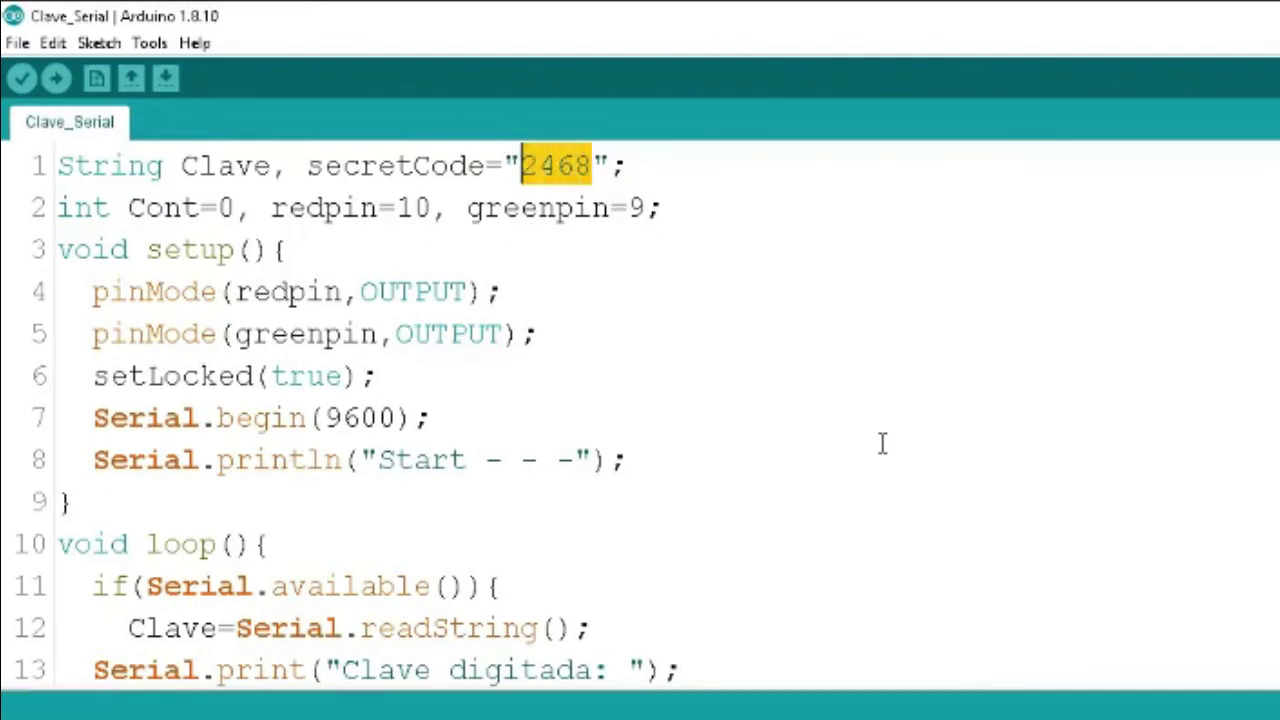
key(End)
key(Right)
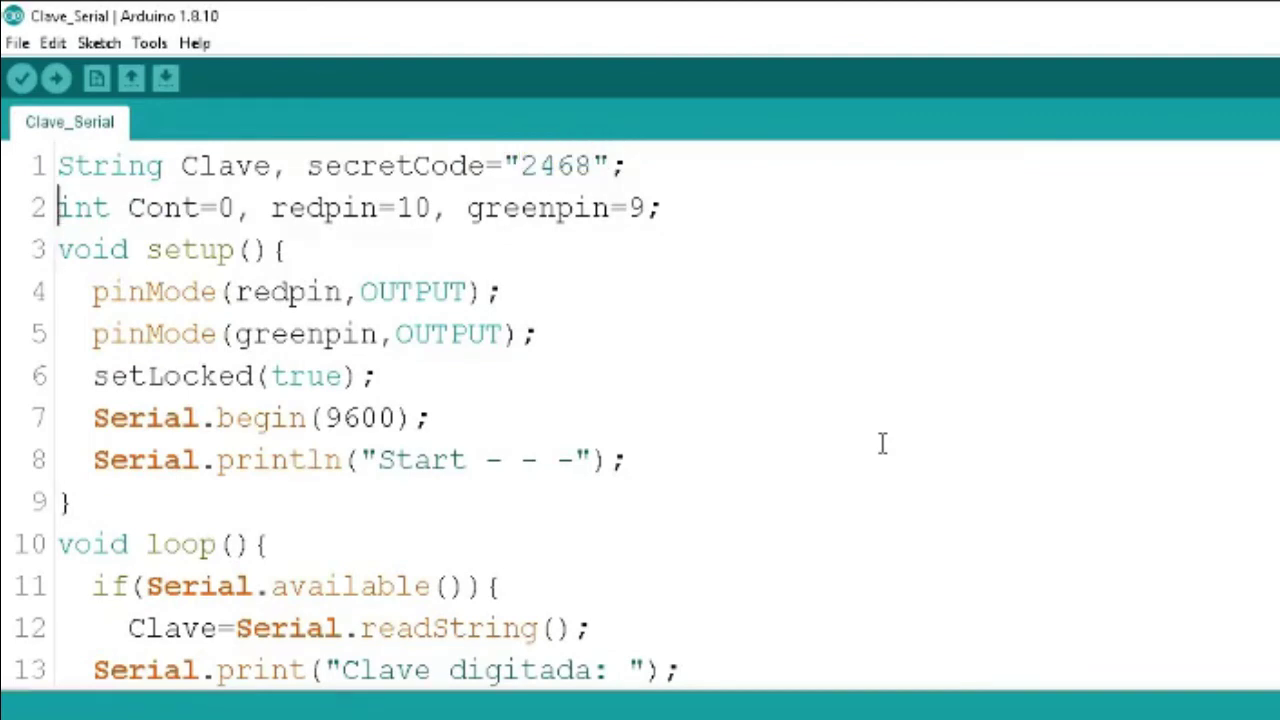
- Examine the variable declarations and setup function, highlighting the two pinMode lines, Serial.begin and the Start print line
key(shift+Down)
key(Down)
key(shift+Down)
key(shift+Down)
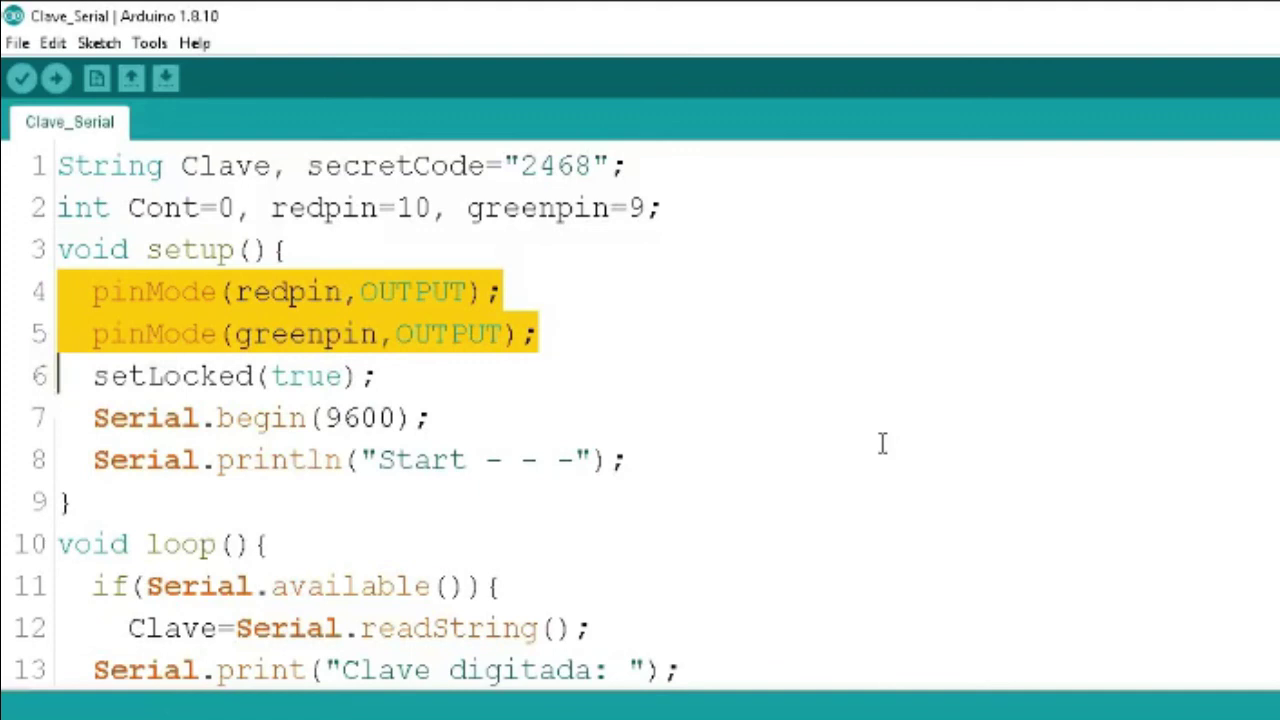
key(Down)
key(Up)
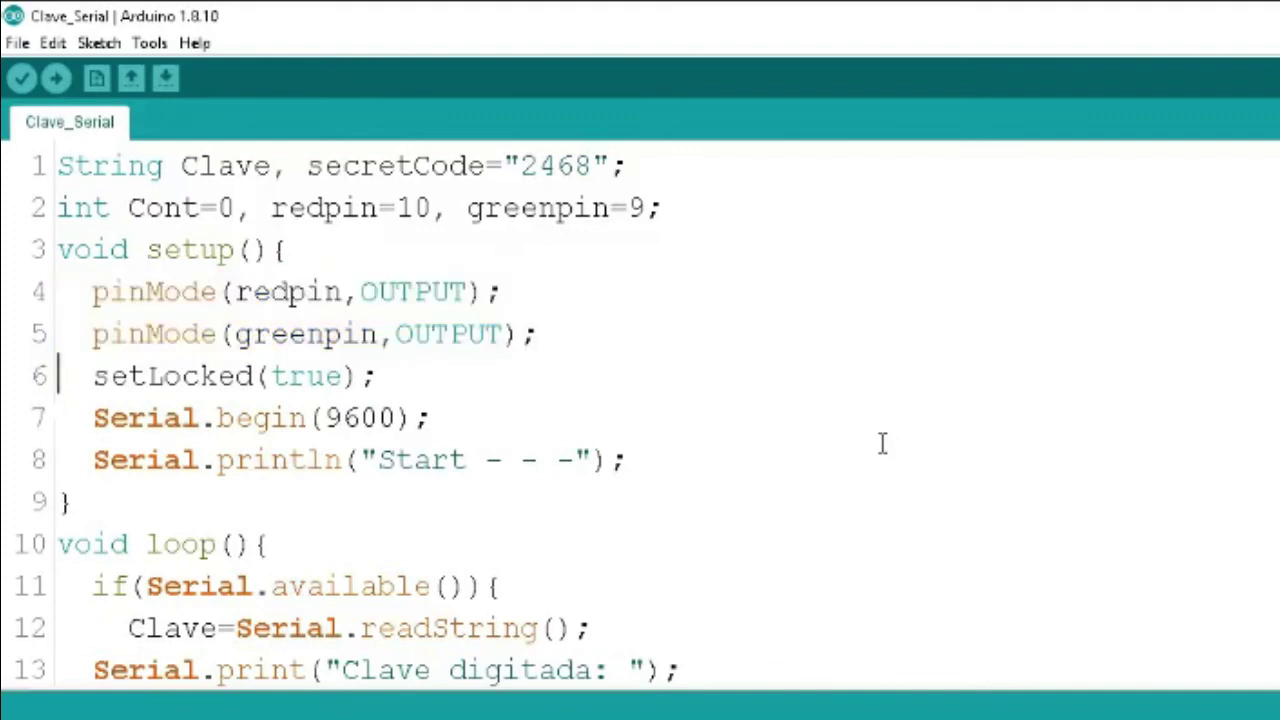
key(Down)
key(shift+Down)
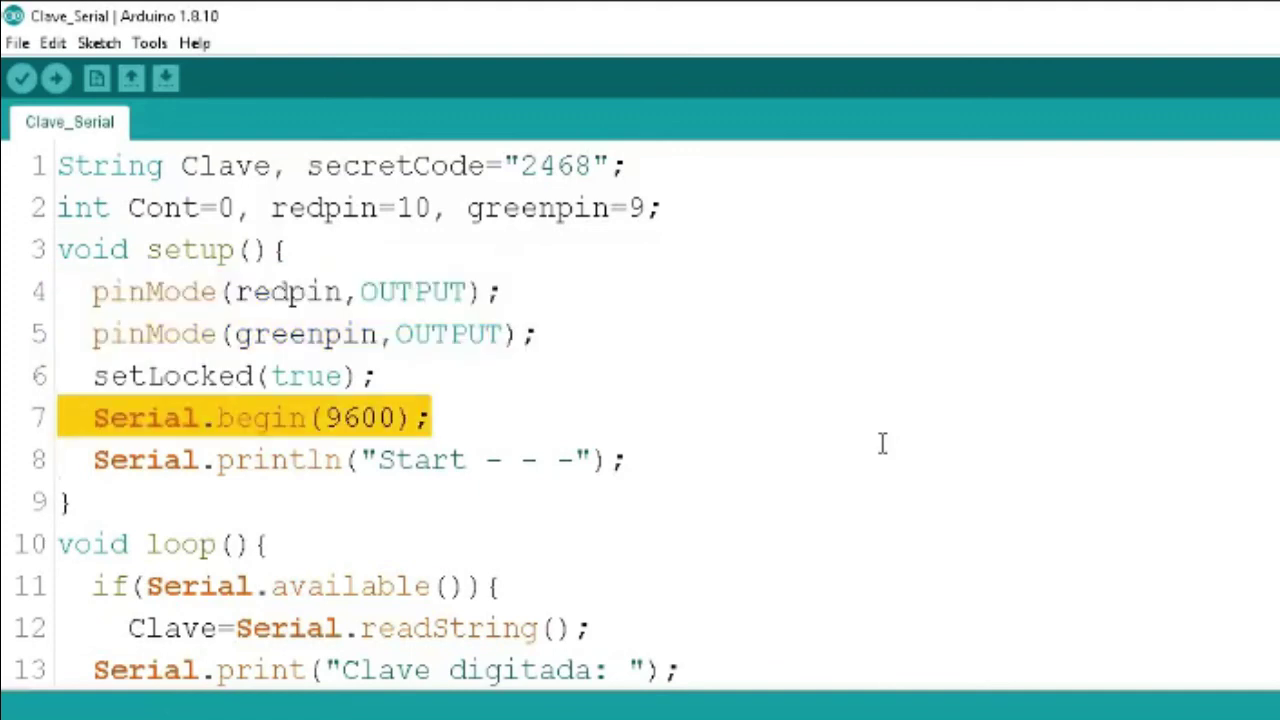
key(Up)
key(Down)
key(shift+Down)
- Highlight lines 11 to 13 of the loop function to examine how the serial input is read and printed
key(Down)
key(Down)
key(Down)
scroll(882, 444, down, 3)
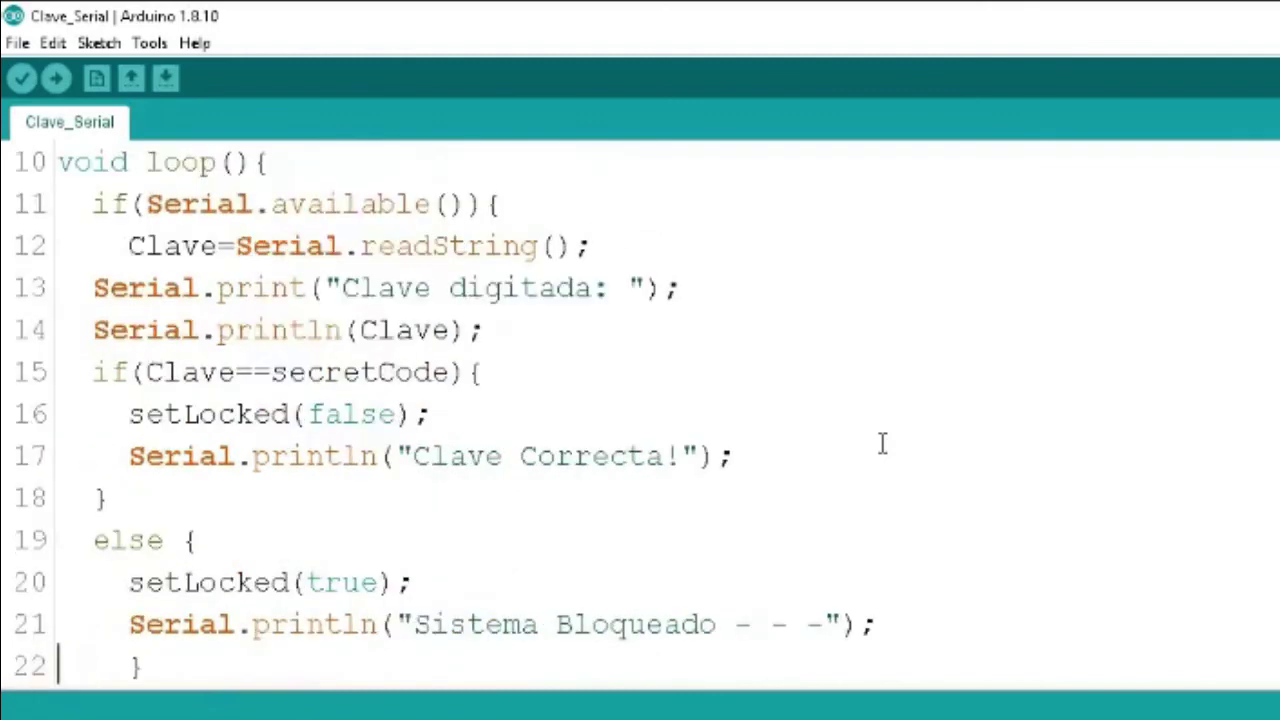
key(Up)
key(shift+Down)
key(shift+Down)
key(shift+Down)
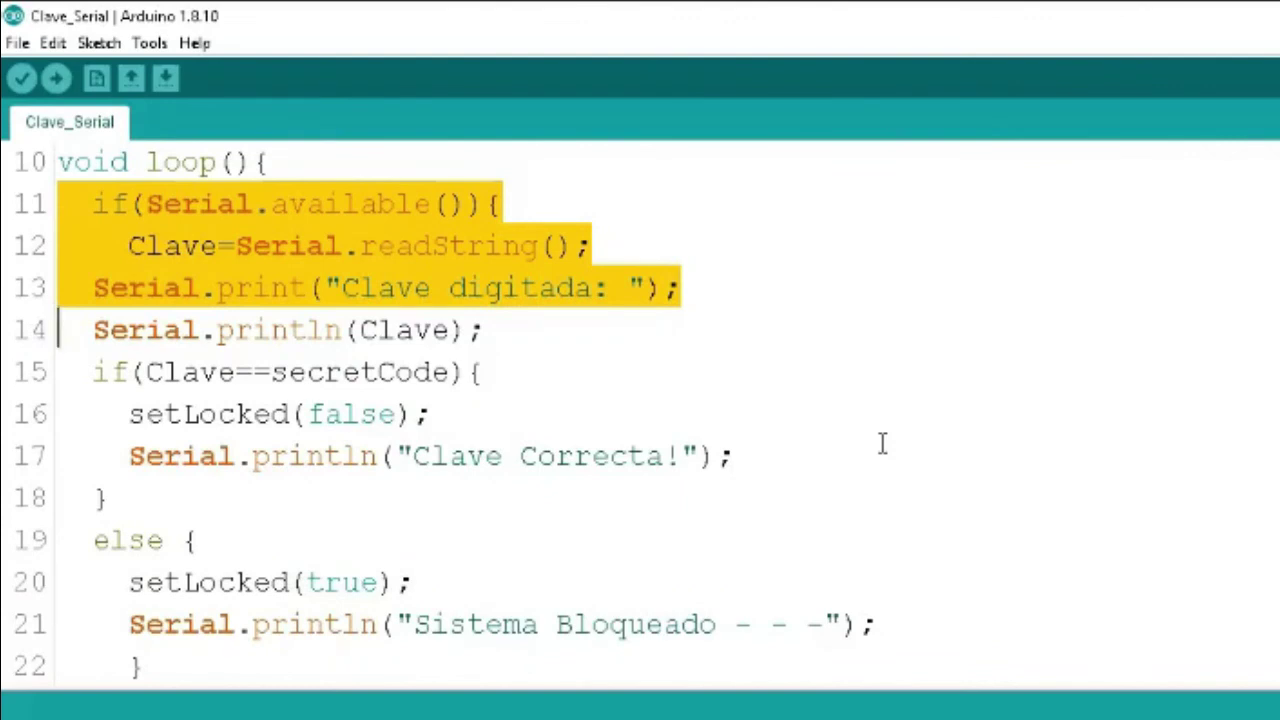
- Examine the comparison of Clave with secretCode, and highlight the setLocked(false) and "Clave Correcta!" lines in its branch
key(Right)
key(Down)
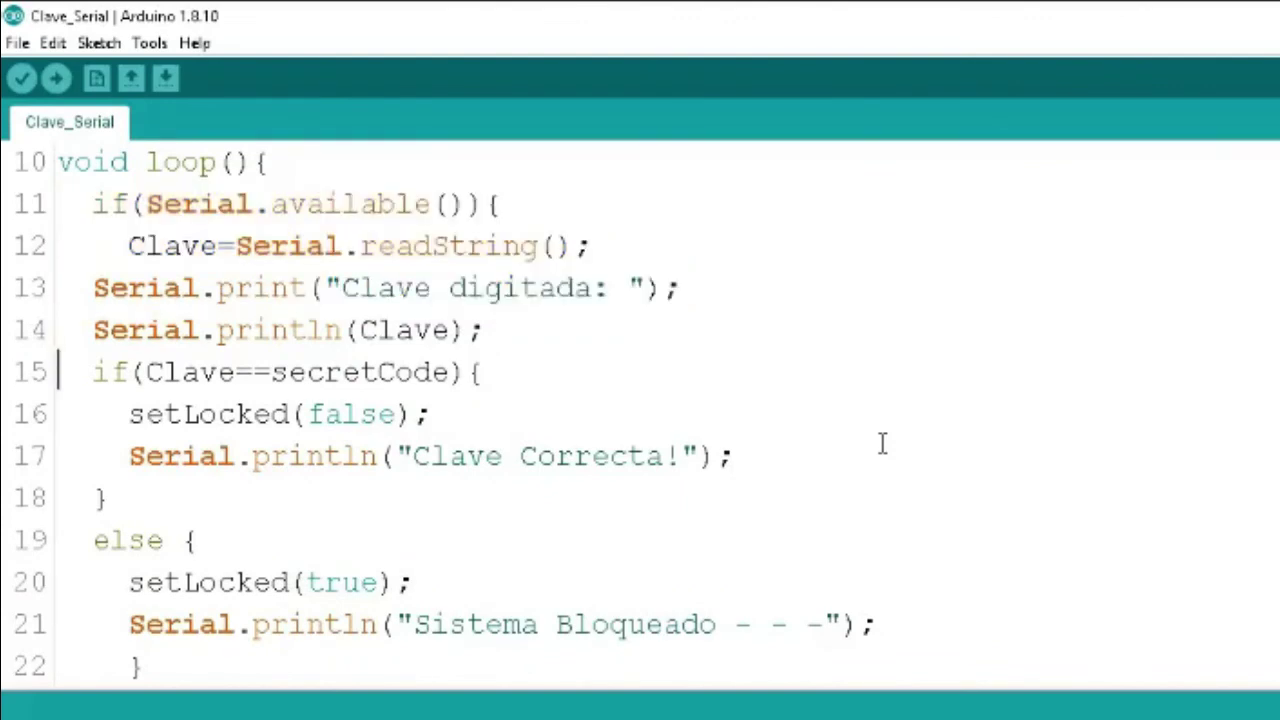
key(shift+Down)
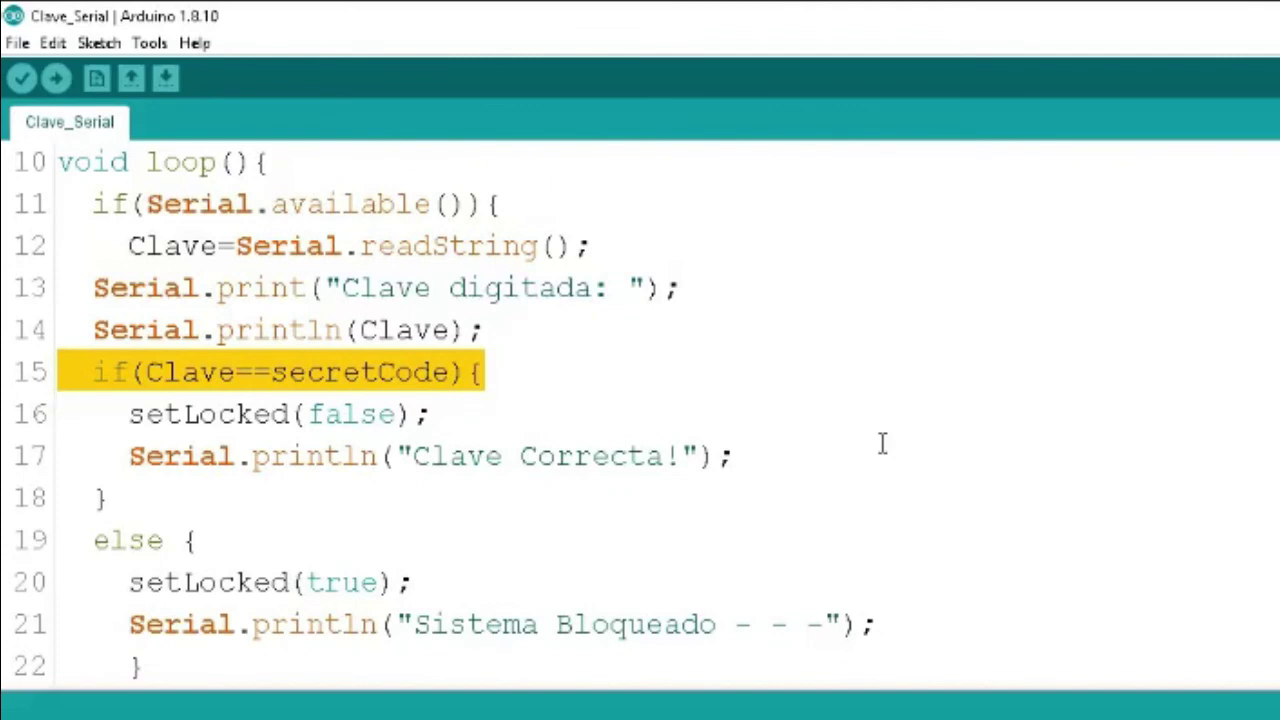
key(Down)
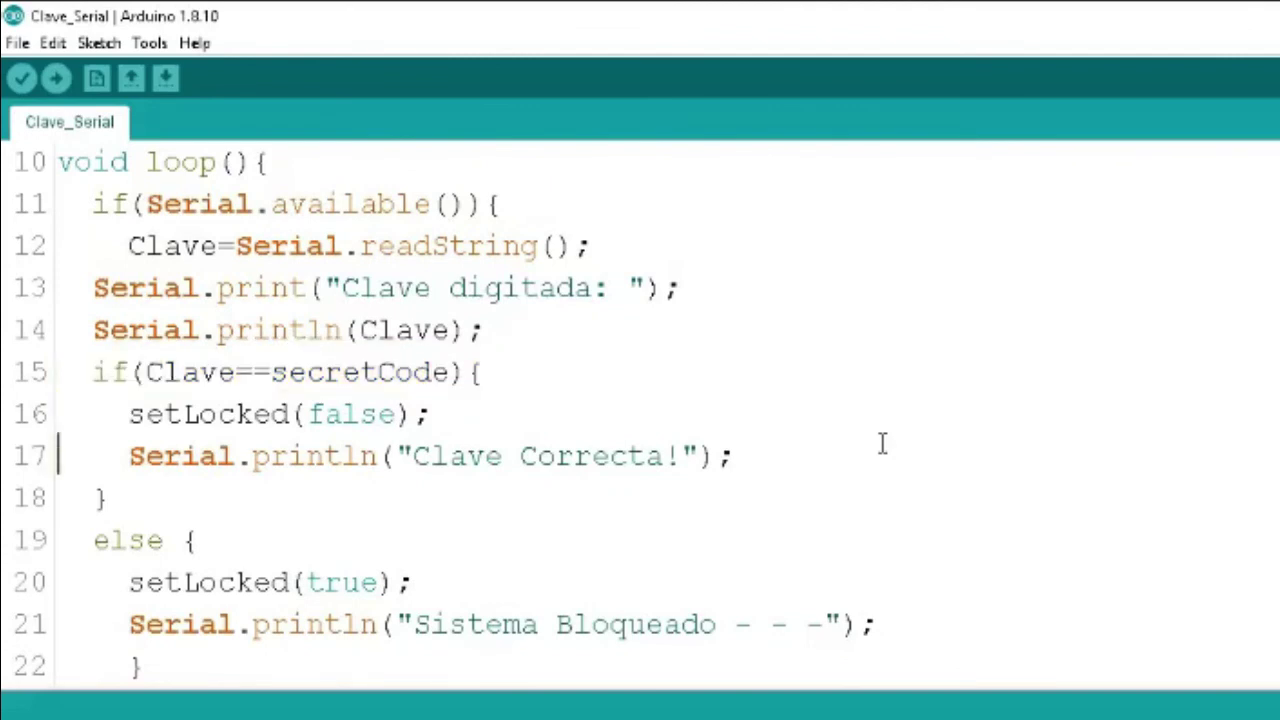
key(Up)
key(shift+Down)
key(shift+Down)
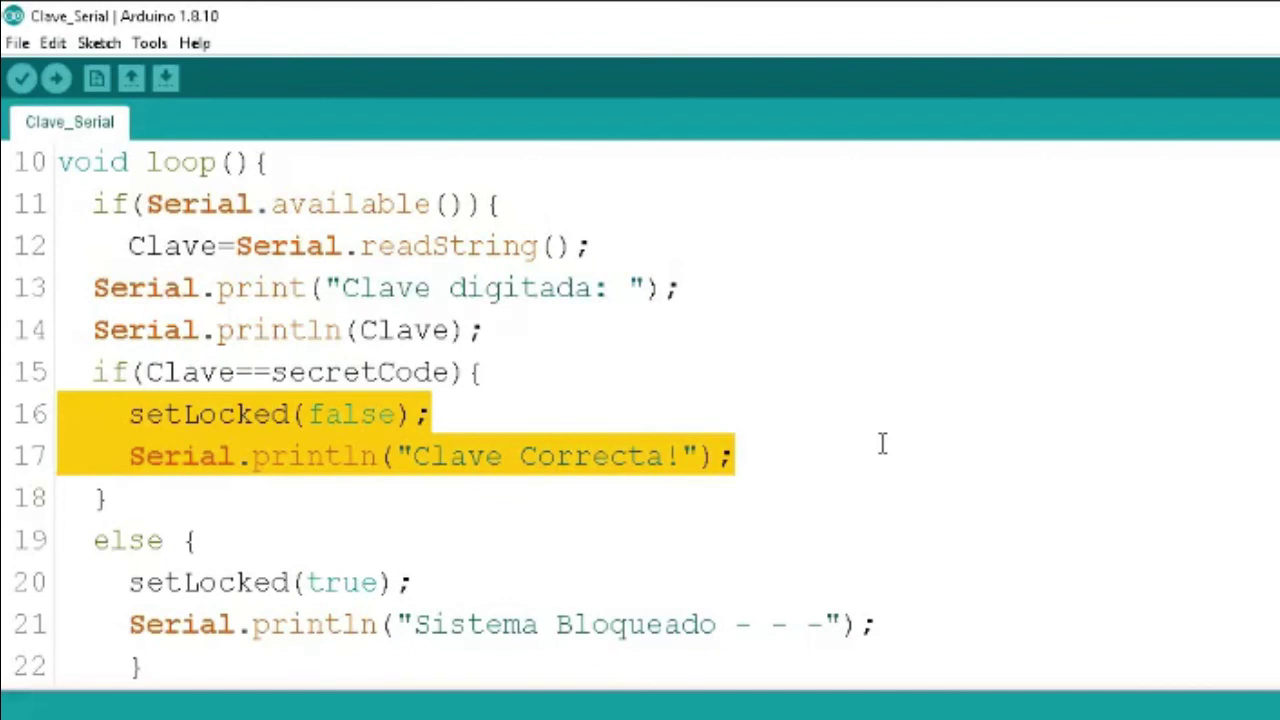
- Examine the else branch of the code comparison in loop, highlighting the setLocked(true) line
key(Down)
key(Down)
key(Down)
key(Down)
key(Down)
key(Down)
key(Down)
key(Up)
key(Up)
key(Up)
key(Up)
key(Up)
key(shift+Down)
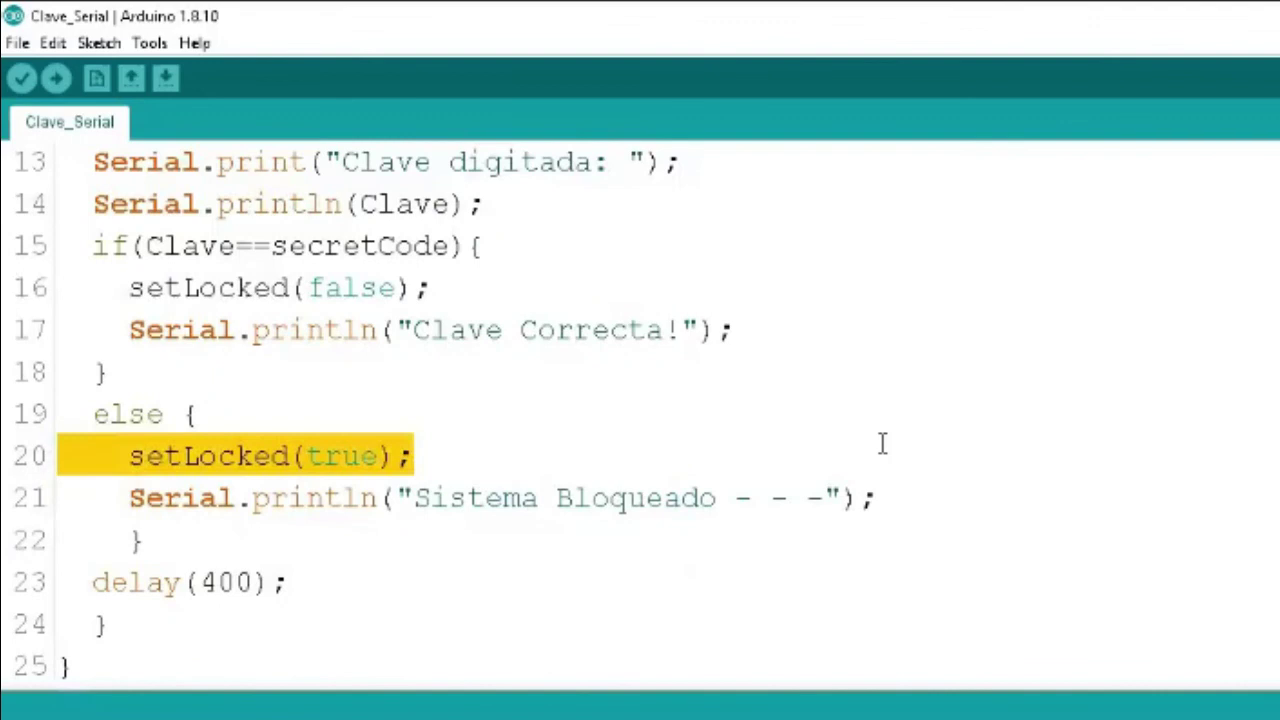
- Examine the rest of loop, including the delay(400) line, and the setLocked function that drives redpin and greenpin
key(Down)
key(Up)
key(Up)
key(Down)
key(Down)
key(Down)
key(Down)
key(Down)
key(Down)
key(Down)
key(Down)
key(Down)
key(Down)
key(Down)
key(Down)
key(Up)
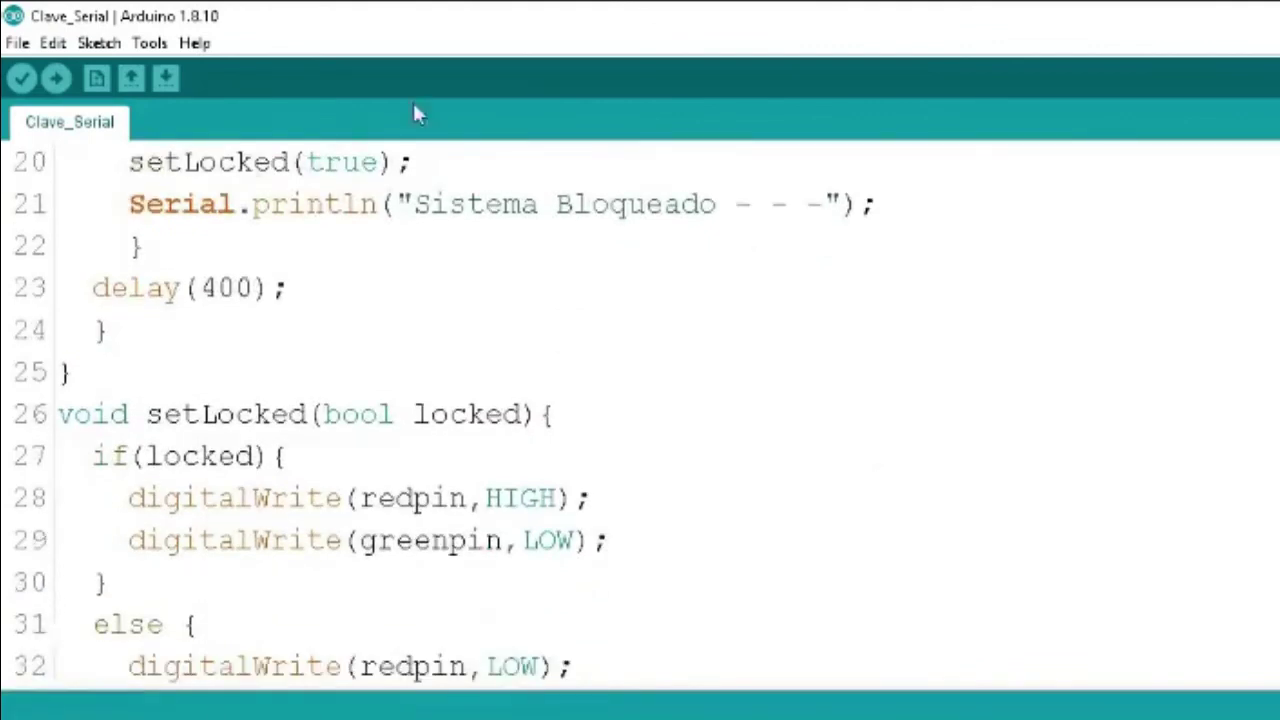
- Verify the Clave_Serial sketch, hide the screen-sharing notice, and export the compiled binary
click(22, 80)
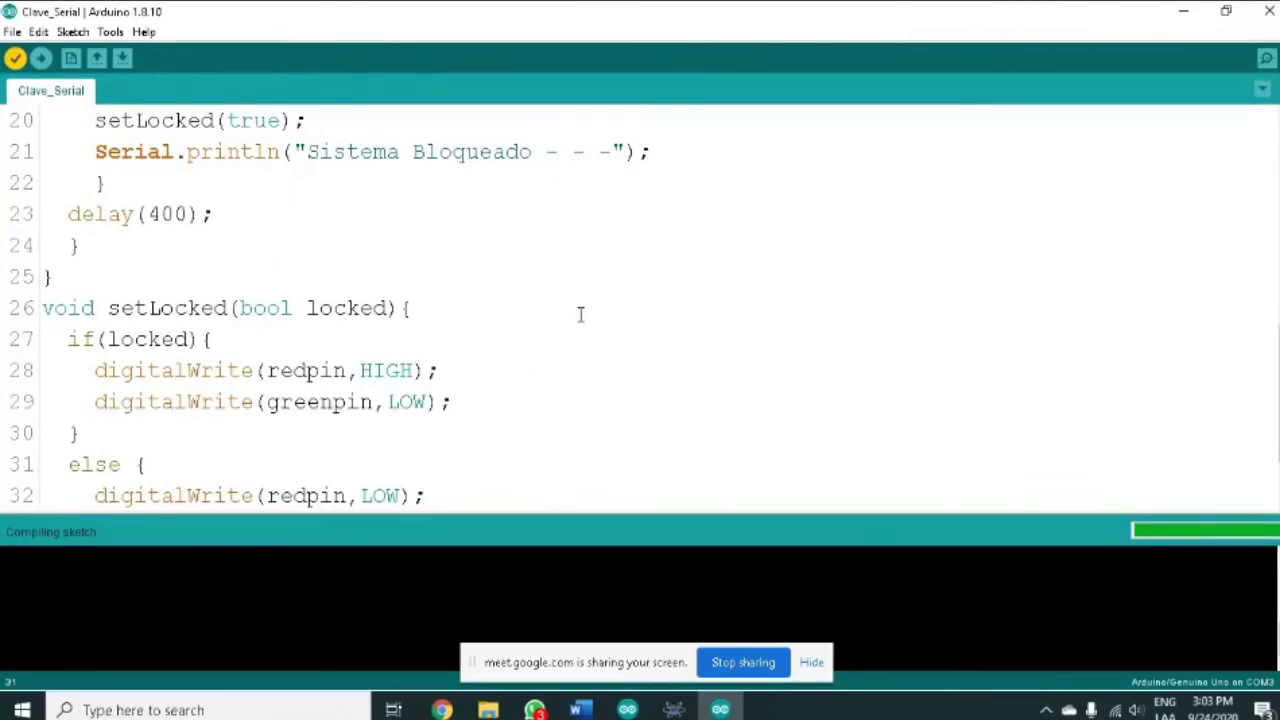
click(811, 662)
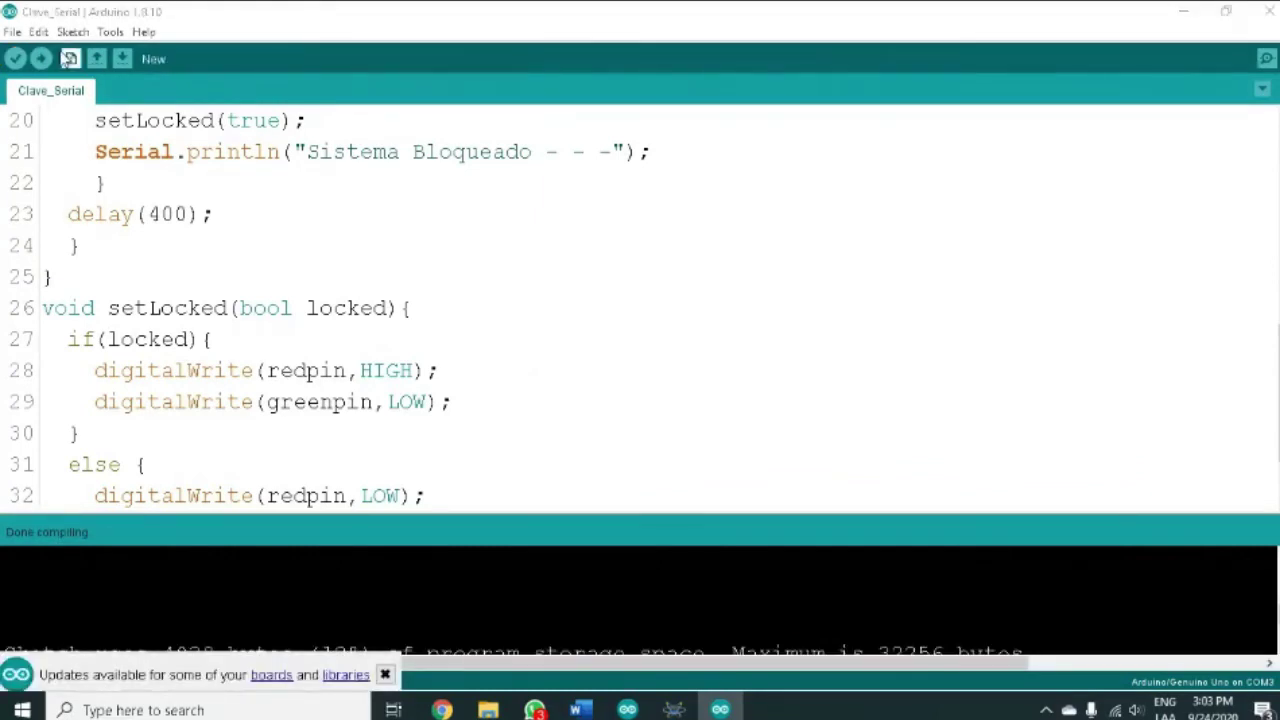
click(72, 31)
click(171, 119)
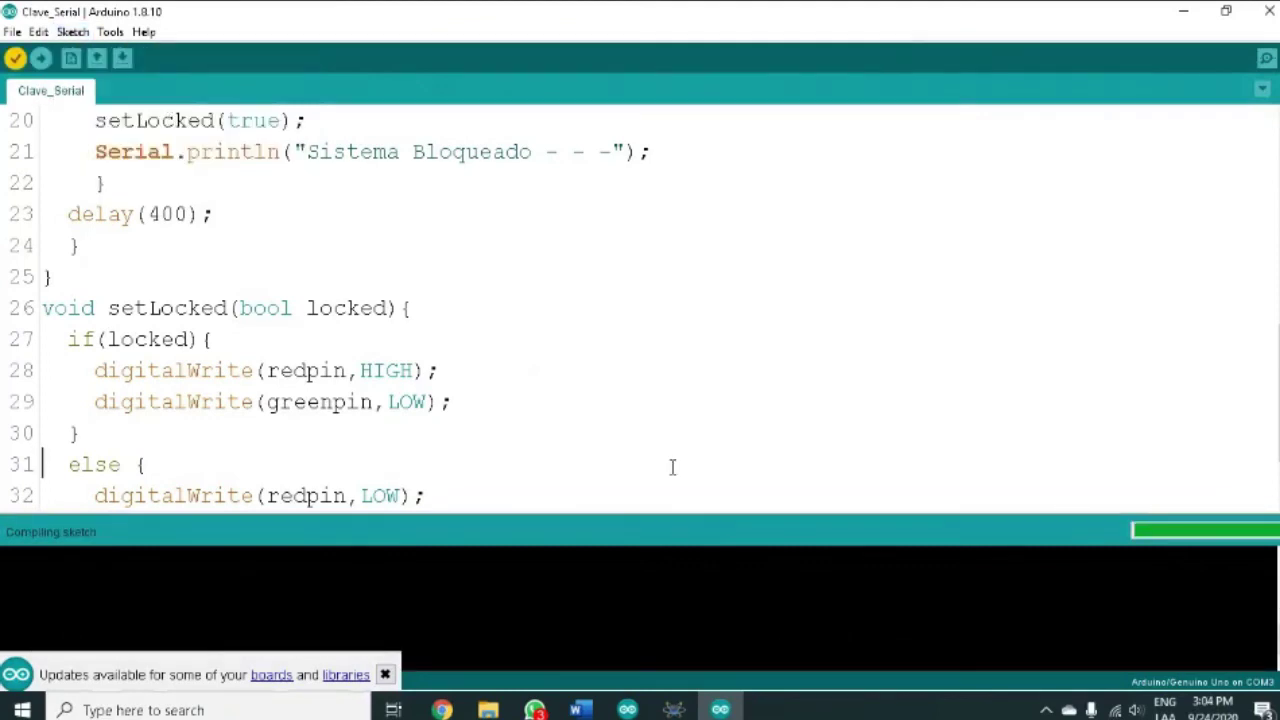
- Switch to Proteus and delete the keypad together with its row and column buses and wires
click(671, 709)
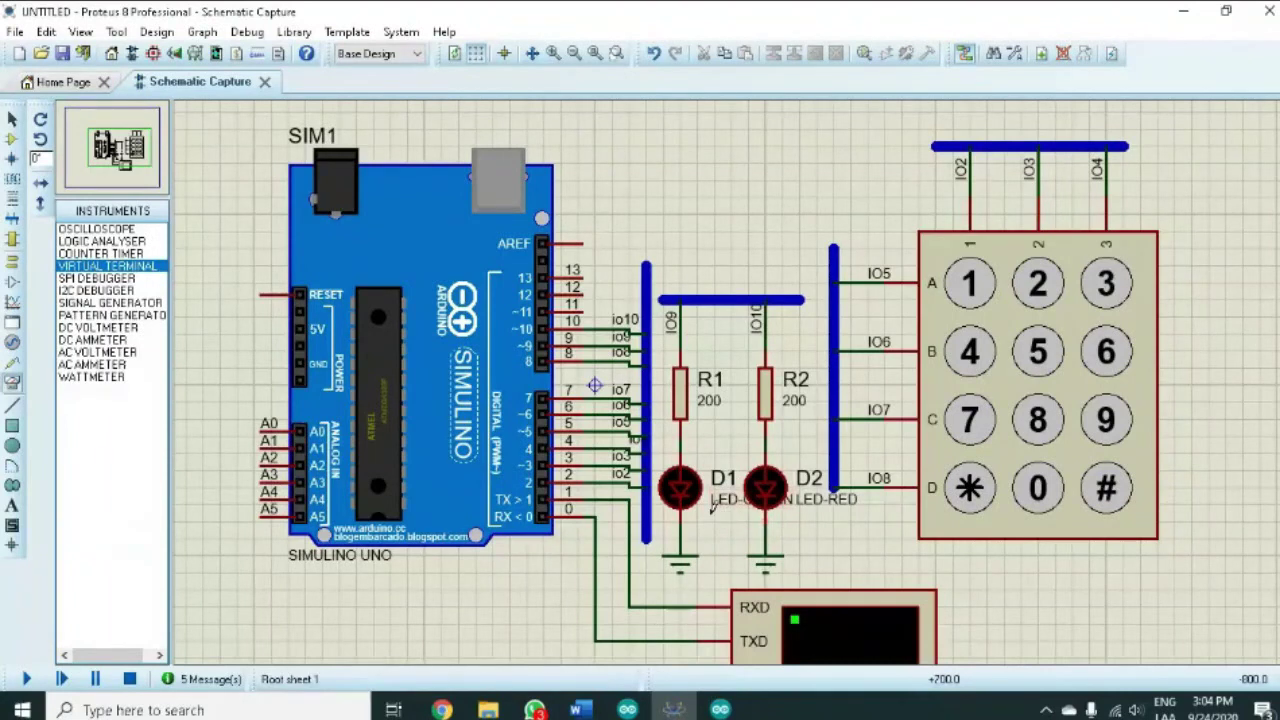
drag(1225, 112, 806, 549)
key(Delete)
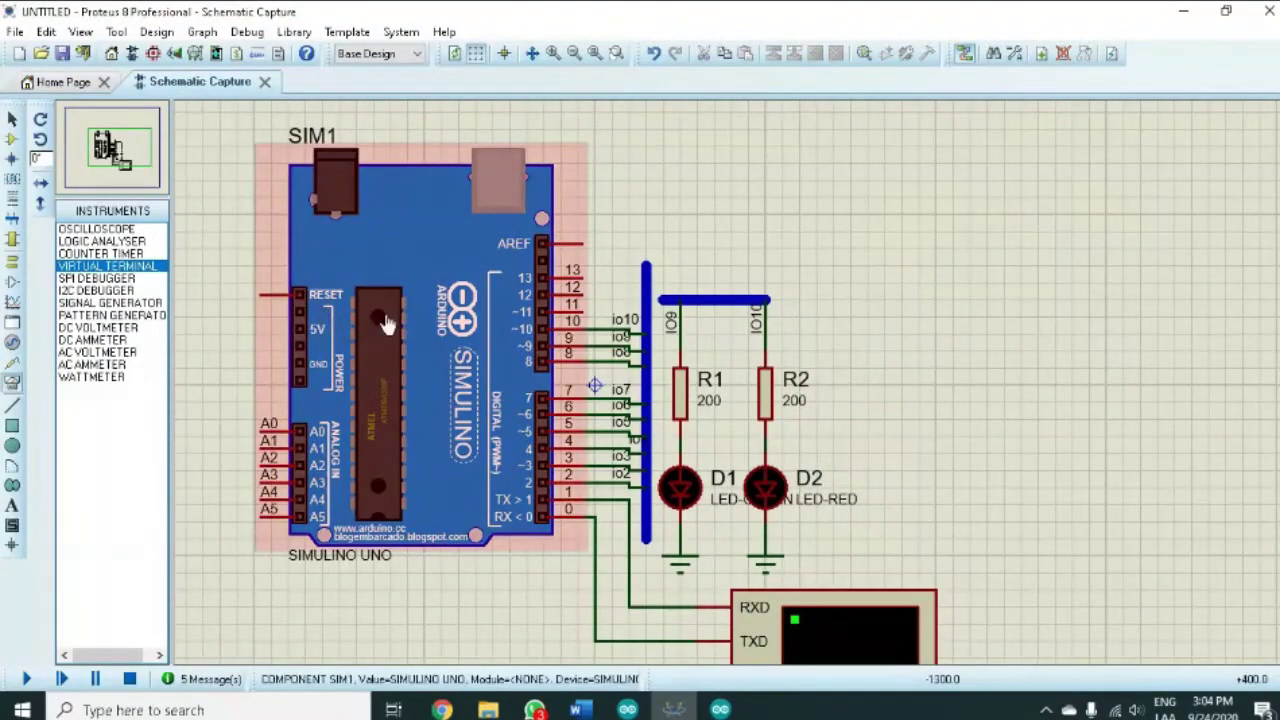
- Load Clave_Serial.ino.standard.hex from the Clave_Serial folder as the program file of the SIMULINO UNO board
click(407, 347)
click(407, 347)
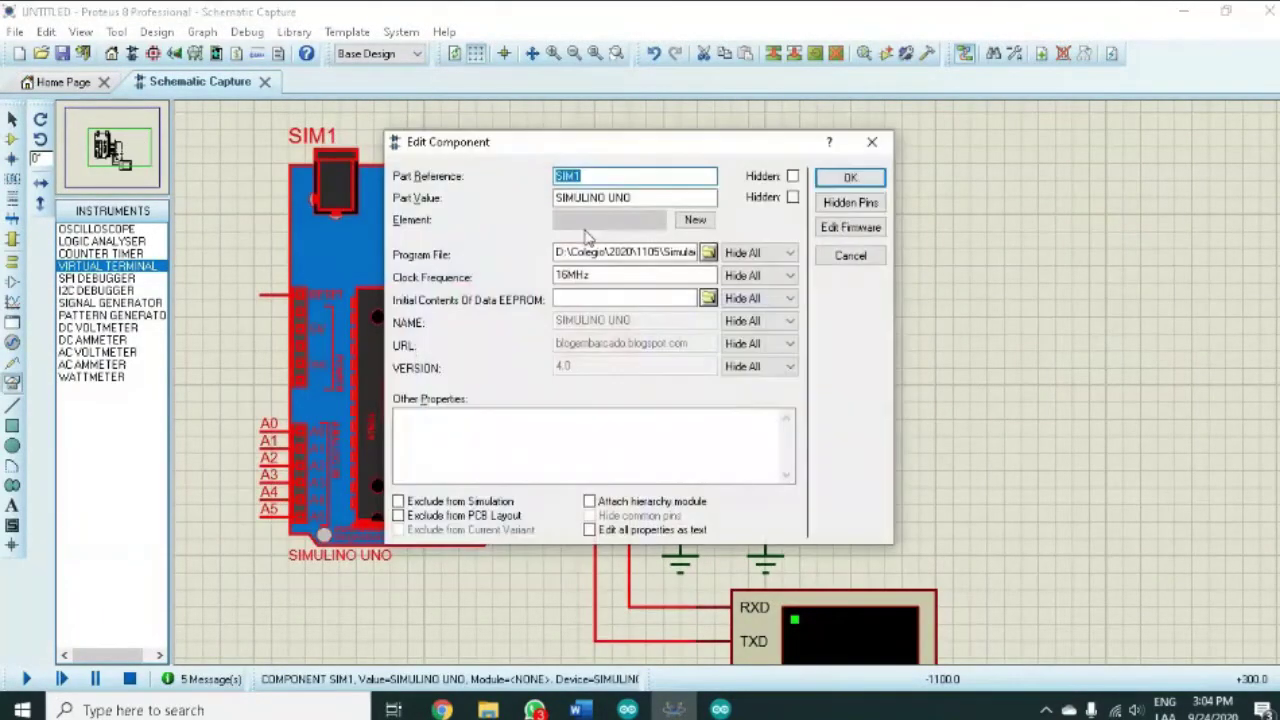
click(708, 253)
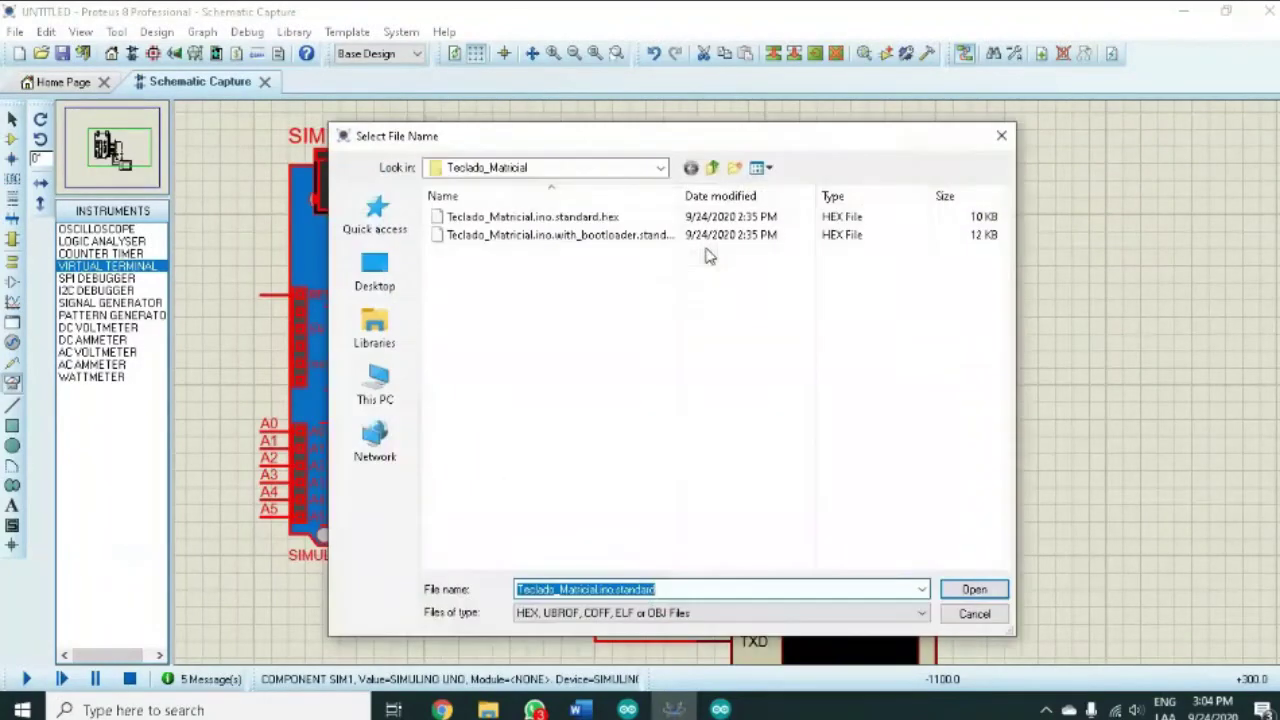
click(711, 167)
double_click(492, 250)
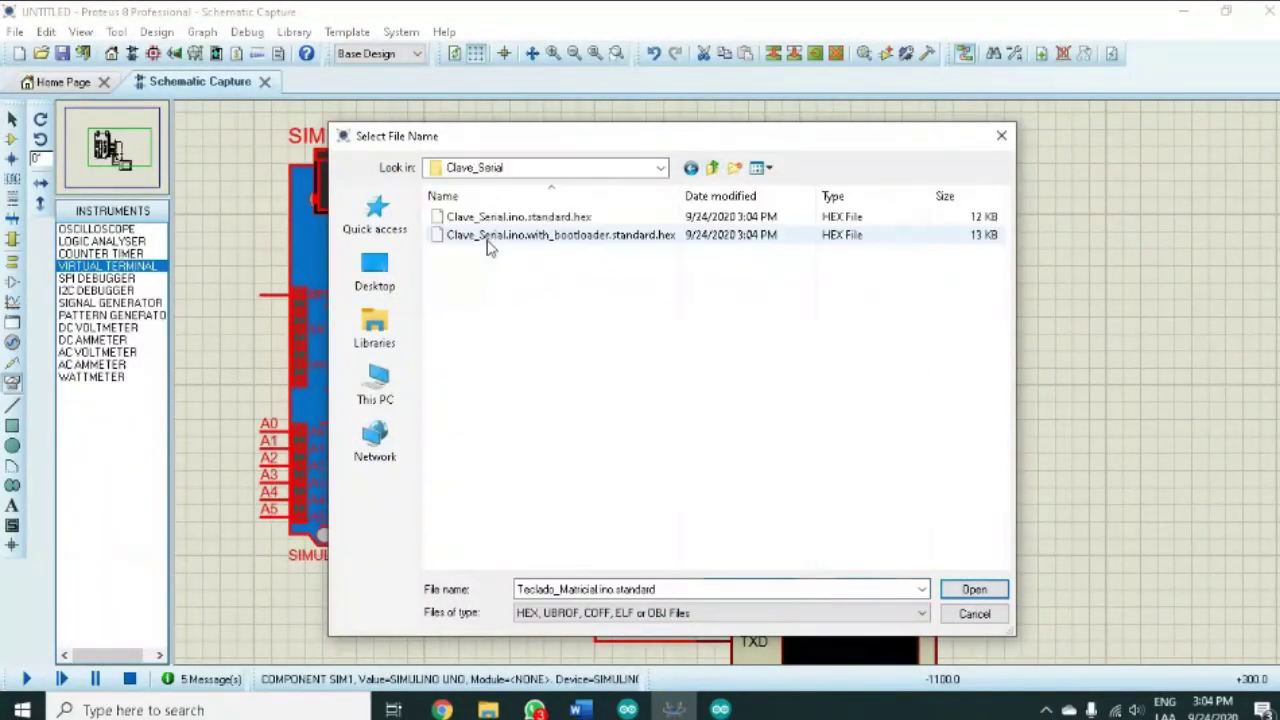
click(505, 220)
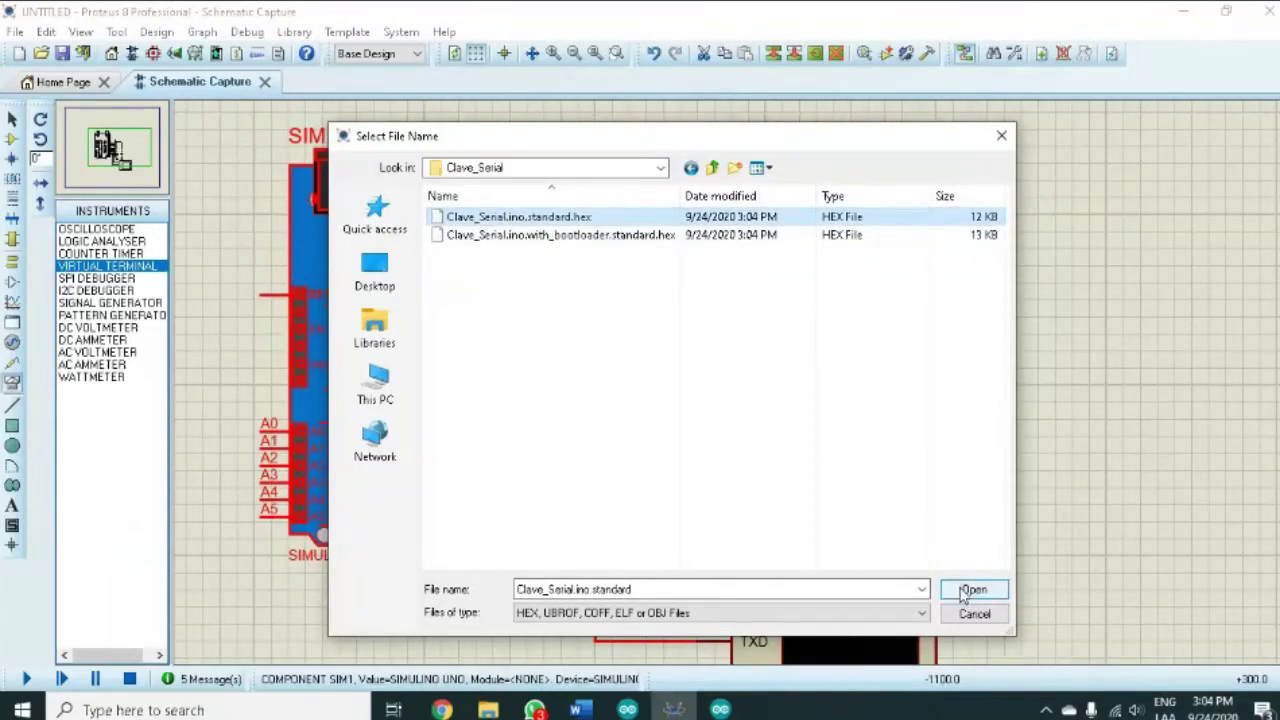
click(970, 590)
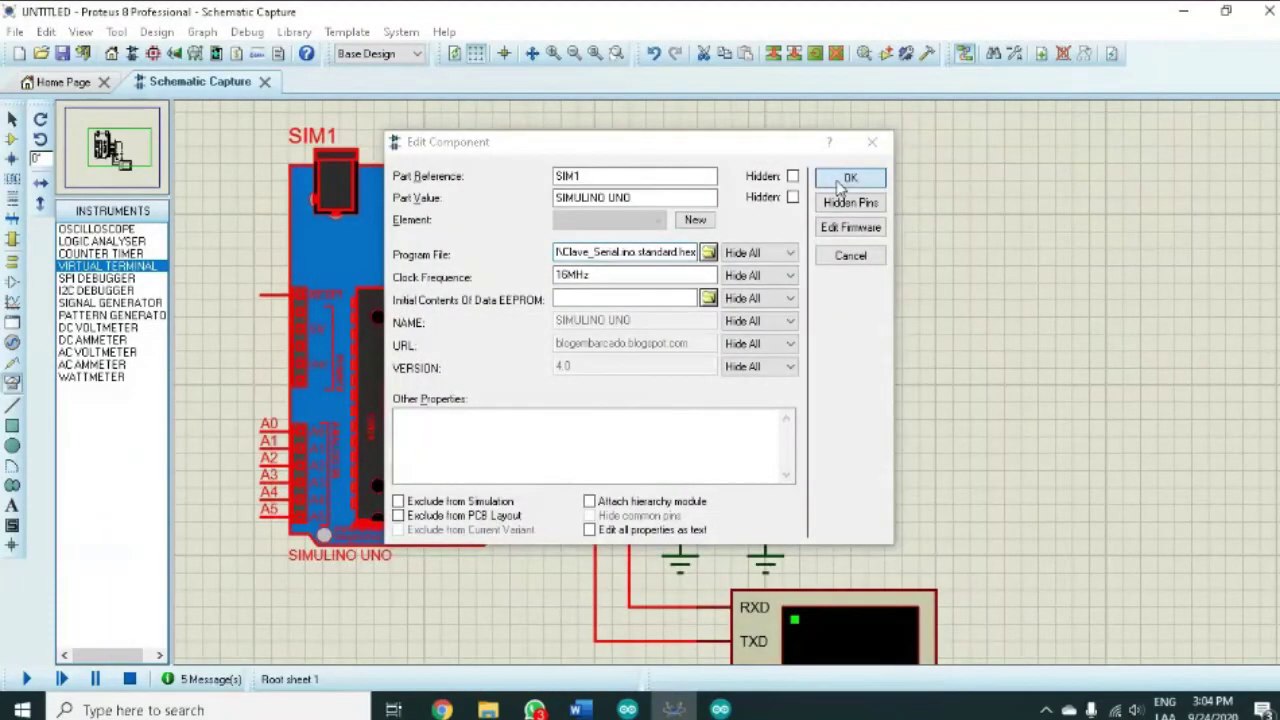
click(840, 176)
click(840, 176)
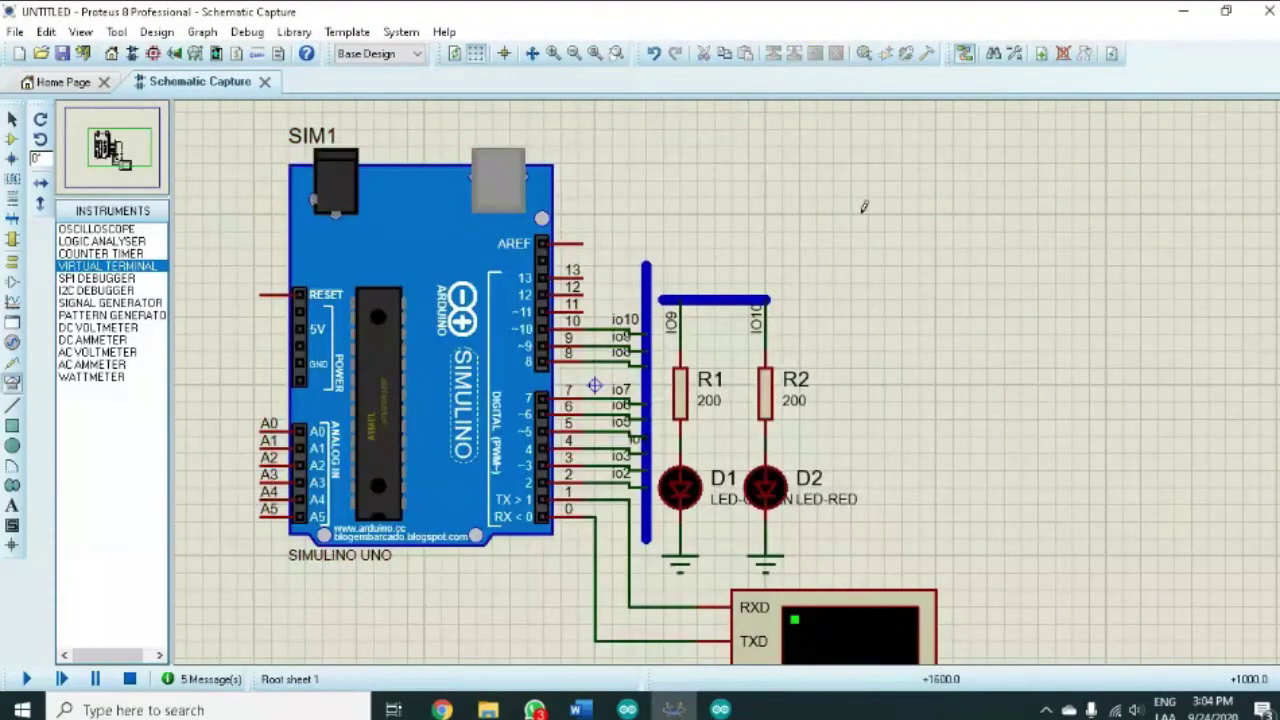
- Start the simulation and move the Virtual Terminal window off the board to the empty area beside the LEDs
click(27, 679)
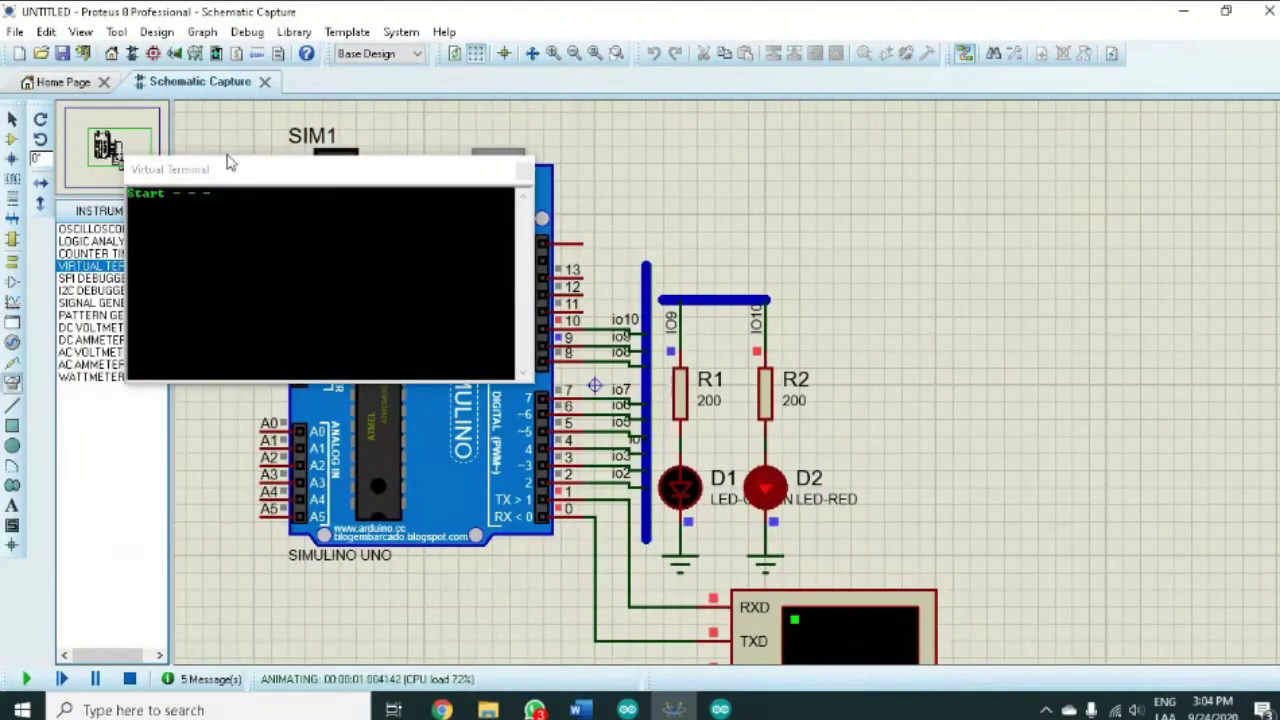
drag(247, 176, 966, 177)
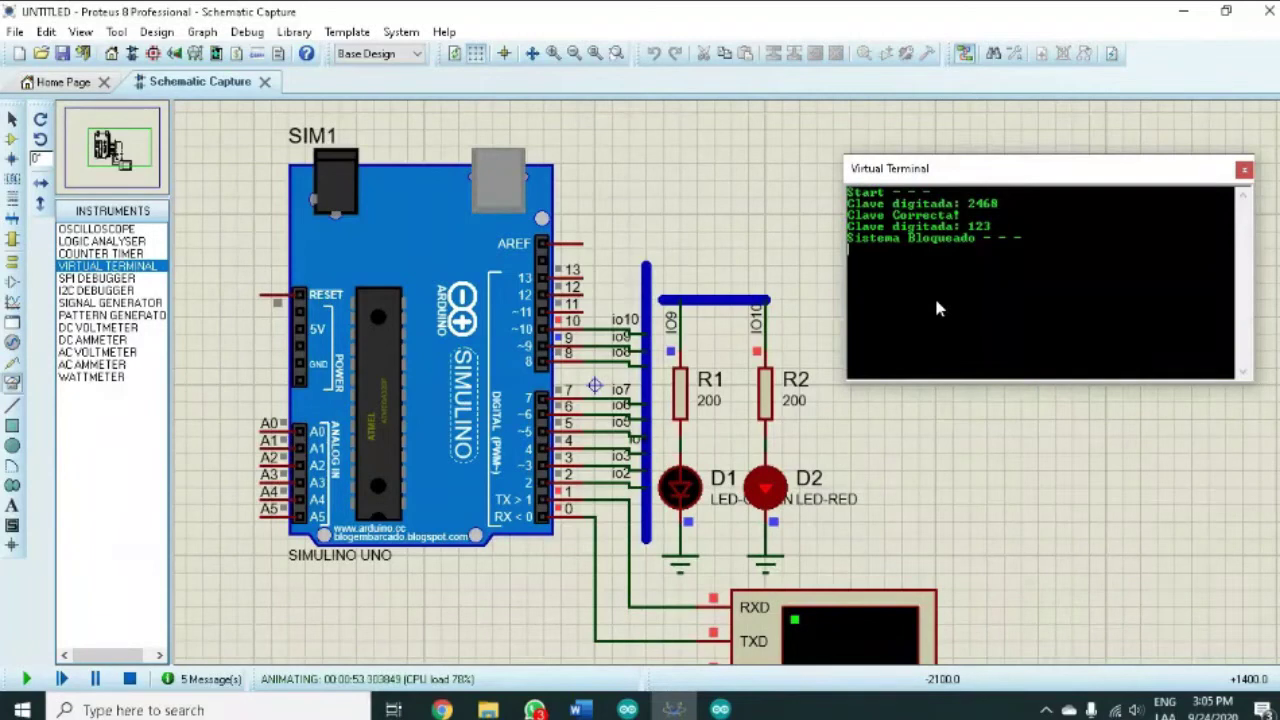
- Test the lock's rejection of wrong input by submitting several incorrect access codes in the Virtual Terminal
text(3)
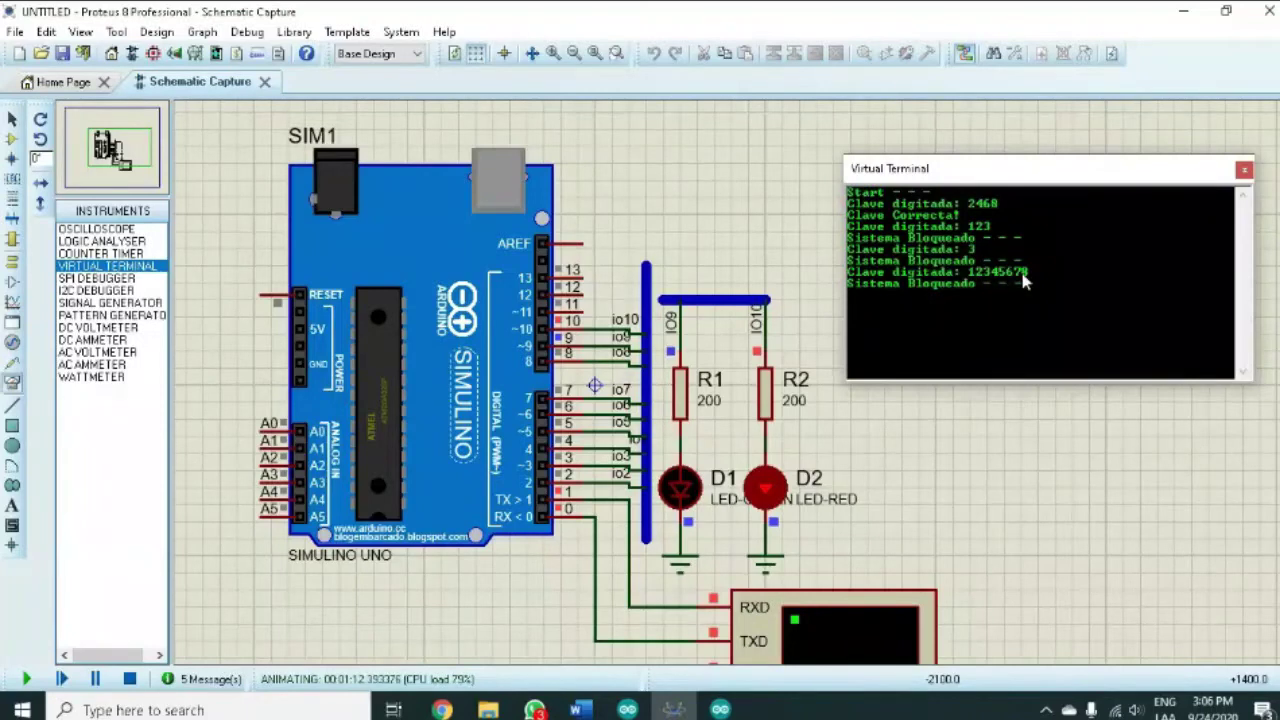
click(916, 308)
text(24)
key(Return)
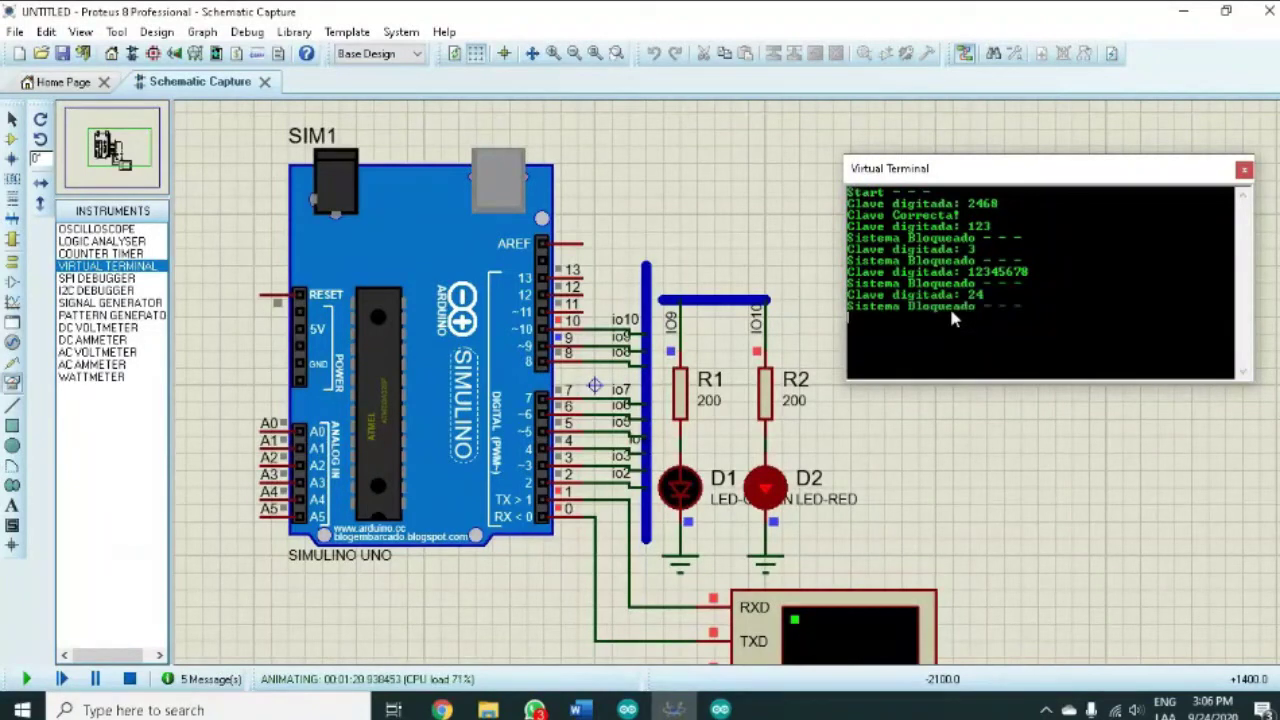
text(6)
key(Return)
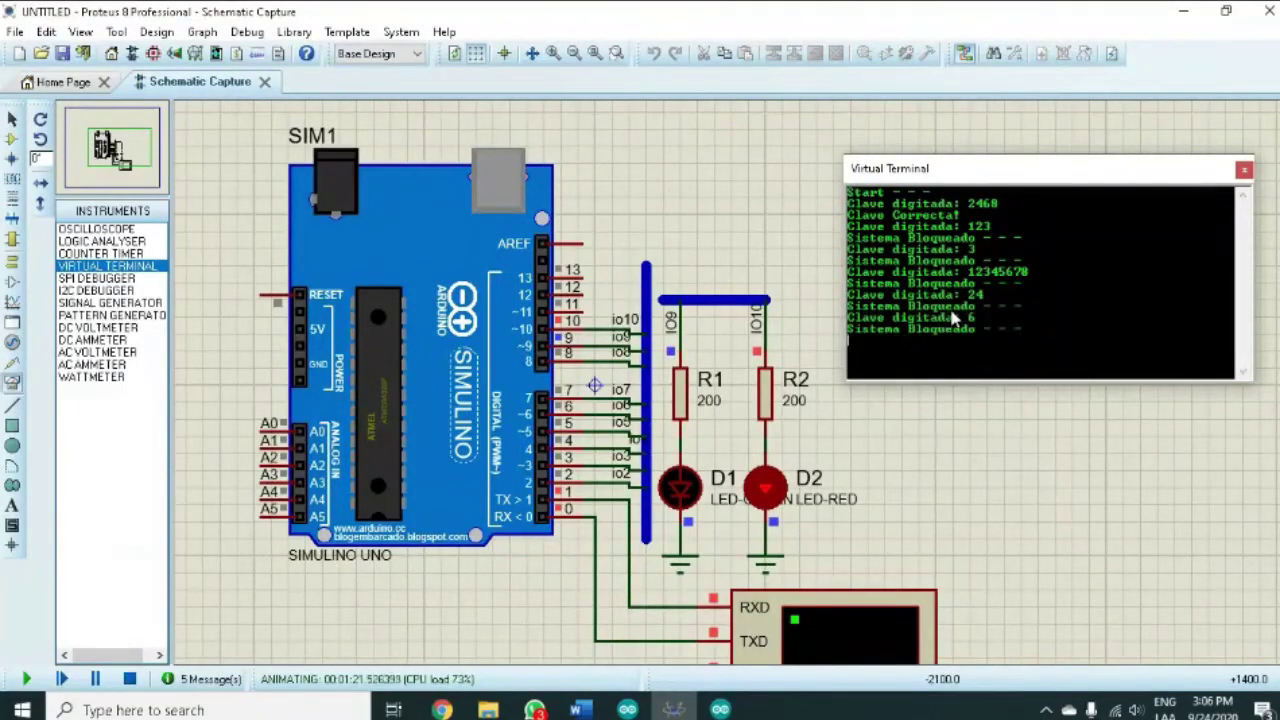